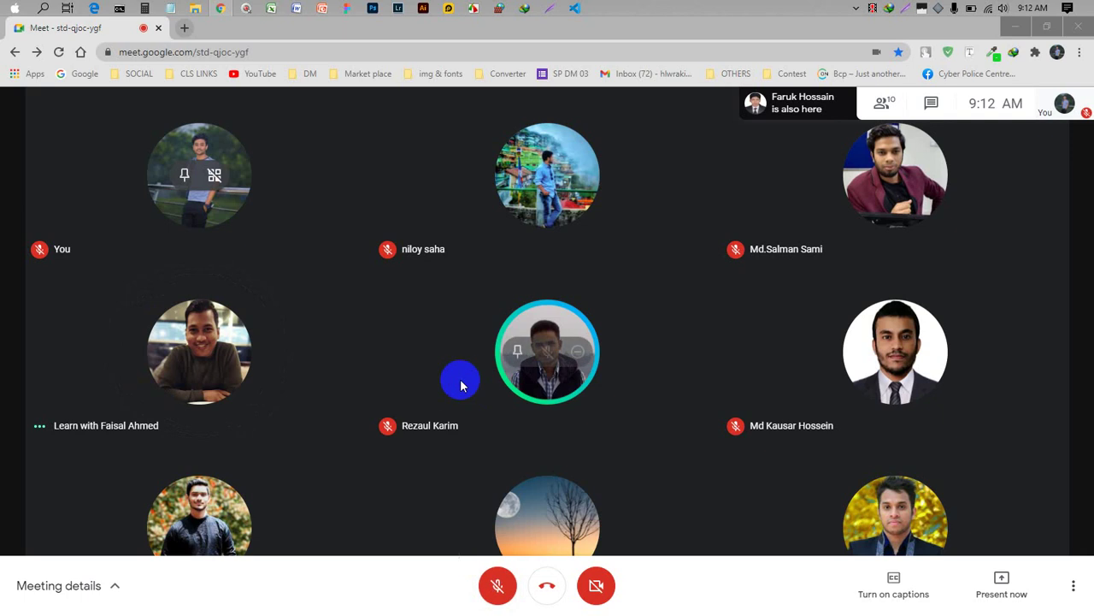
- Look through the contents of the New Volume (E:) drive in File Explorer and return to the meeting
{"action": "left_click", "coordinate": [193, 8]}
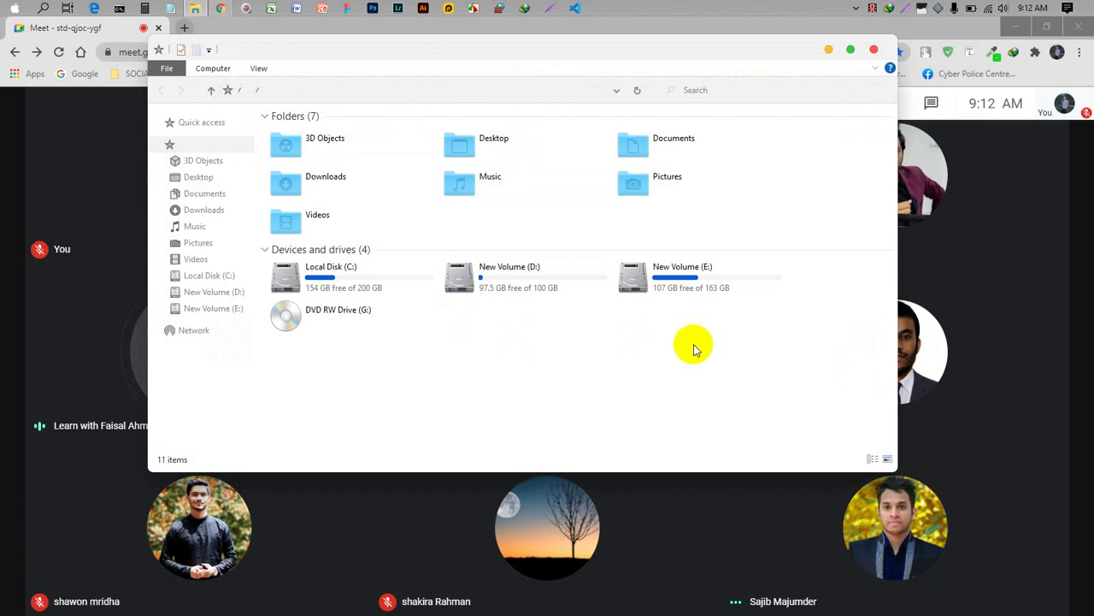
{"action": "left_click", "coordinate": [692, 293]}
{"action": "double_click", "coordinate": [693, 293]}
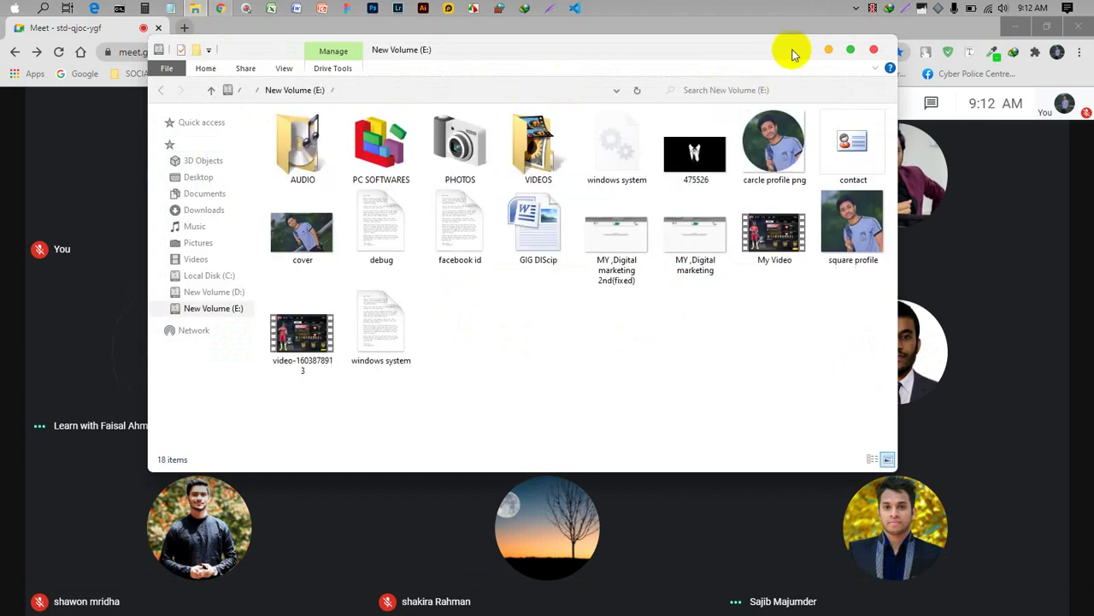
{"action": "left_click", "coordinate": [826, 51]}
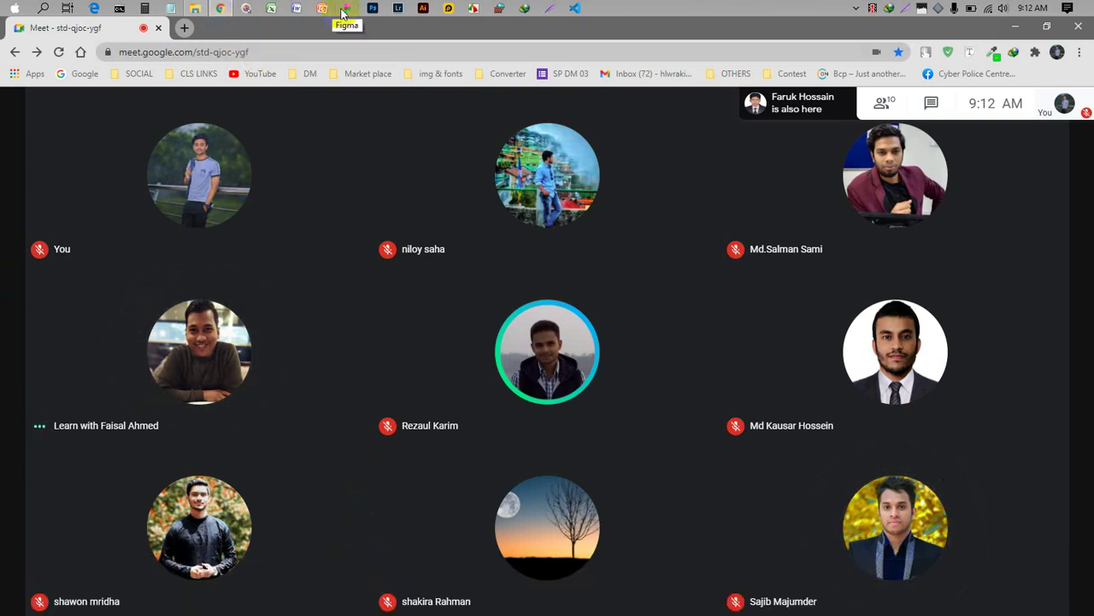
{"action": "left_click", "coordinate": [298, 109]}
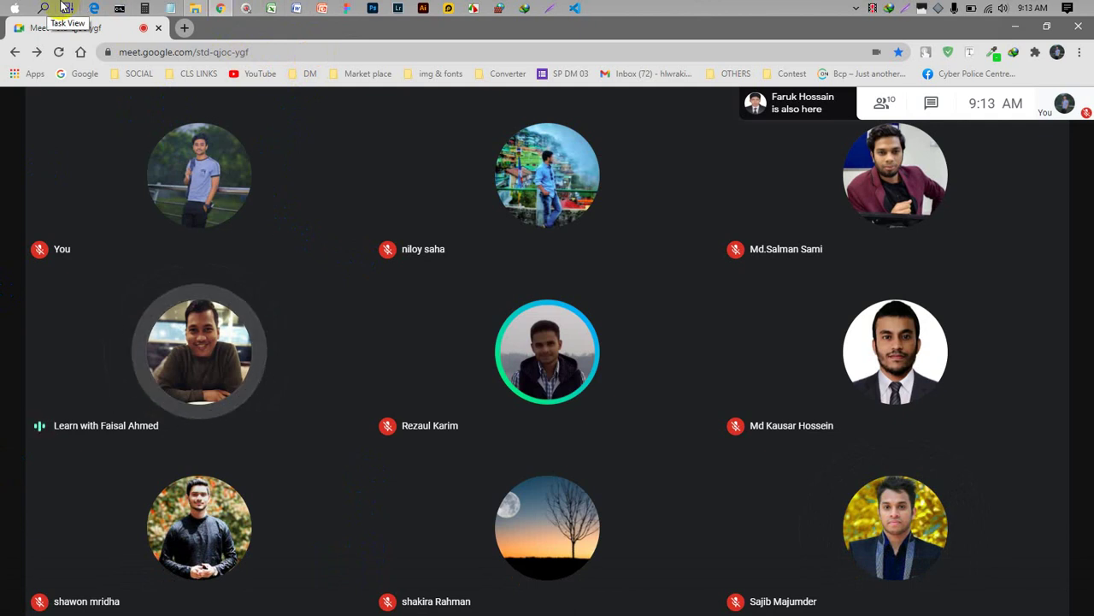
- Switch to Figma on Desktop 2 and bring up the untitled draft containing Frame 1, Frame 4 and Frame 3
{"action": "left_click", "coordinate": [67, 8]}
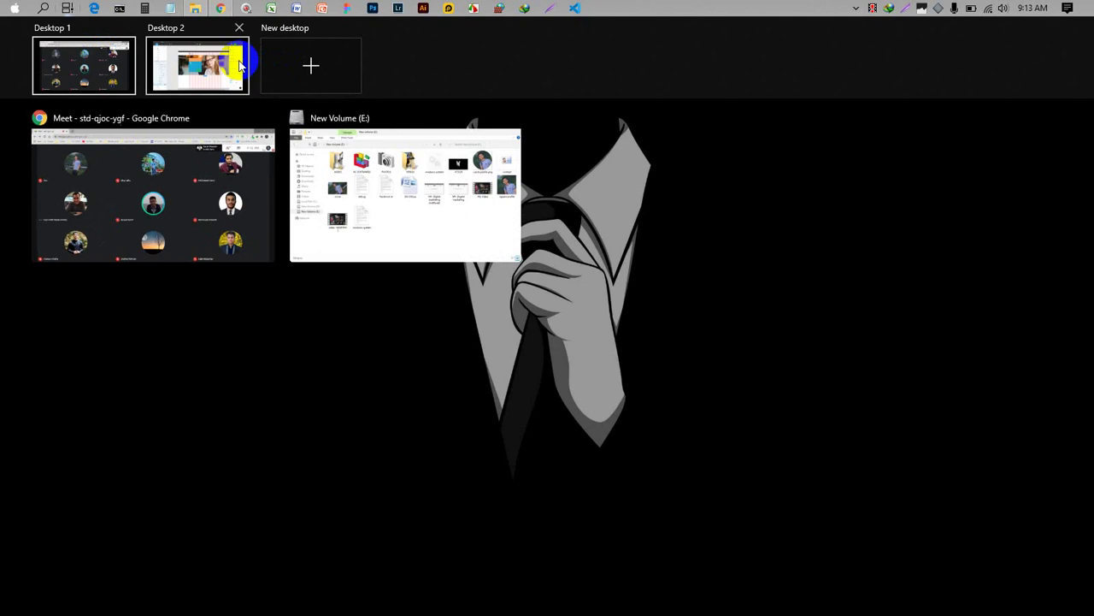
{"action": "left_click", "coordinate": [214, 71]}
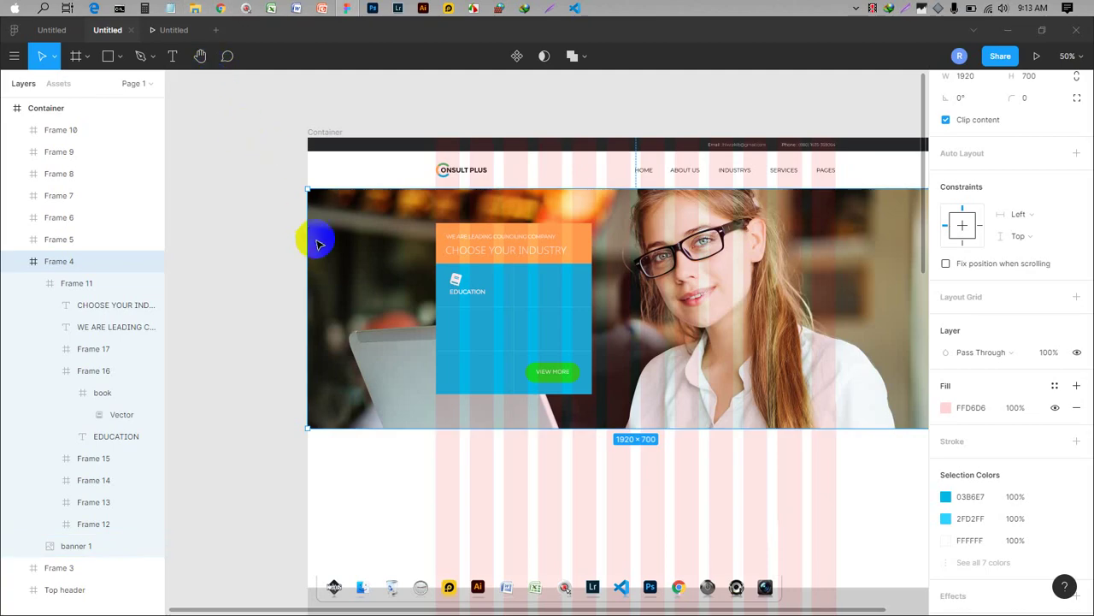
{"action": "left_click", "coordinate": [175, 32]}
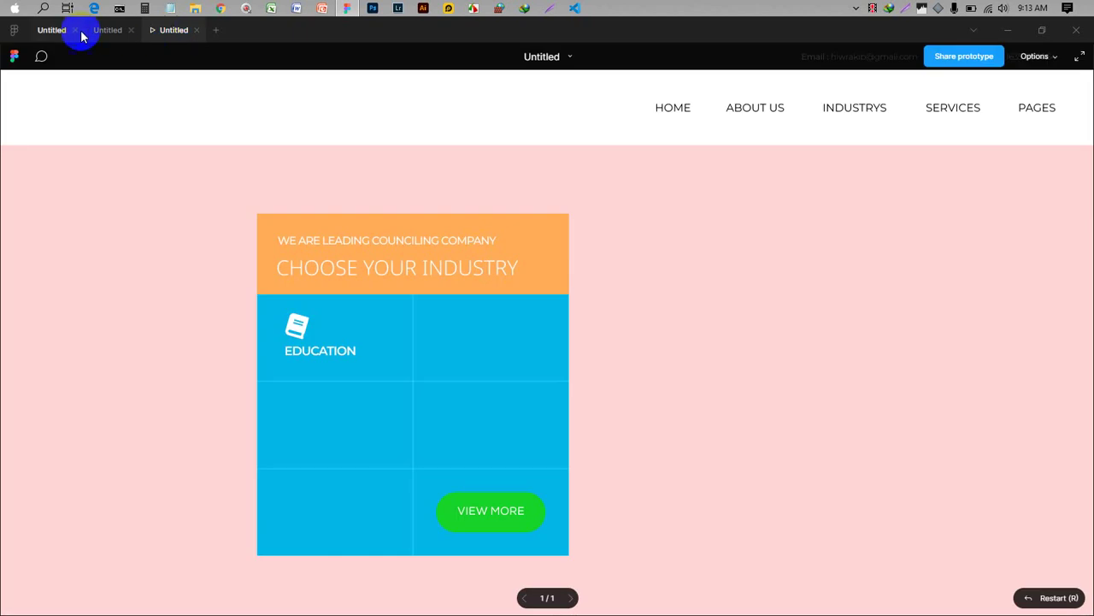
{"action": "left_click", "coordinate": [49, 32]}
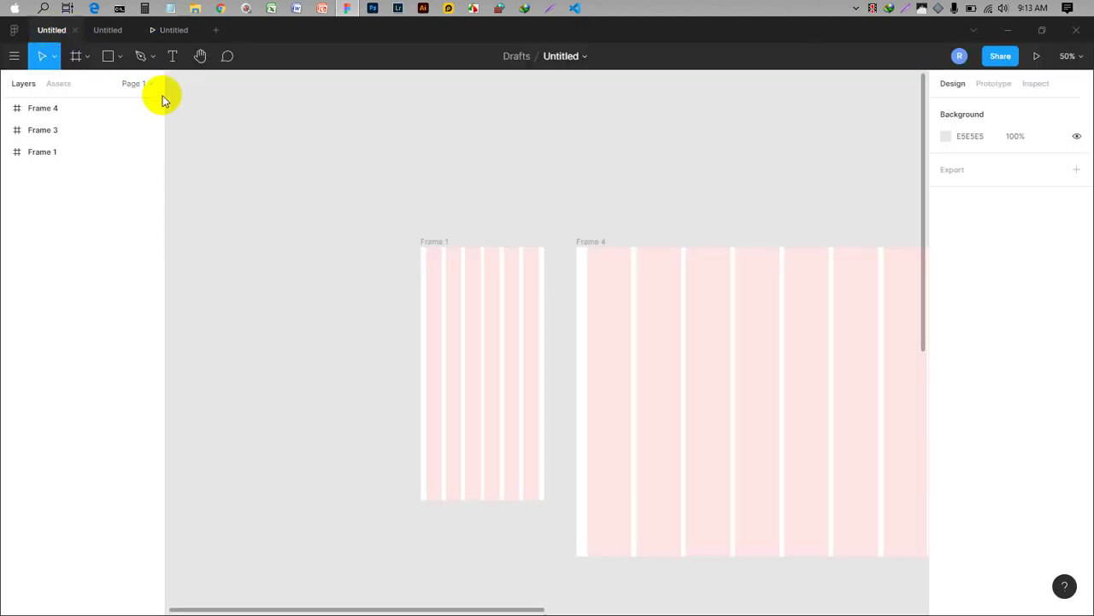
- Resize Frame 3 to a width of 1600 and a height of 2000
{"action": "key", "text": "h"}
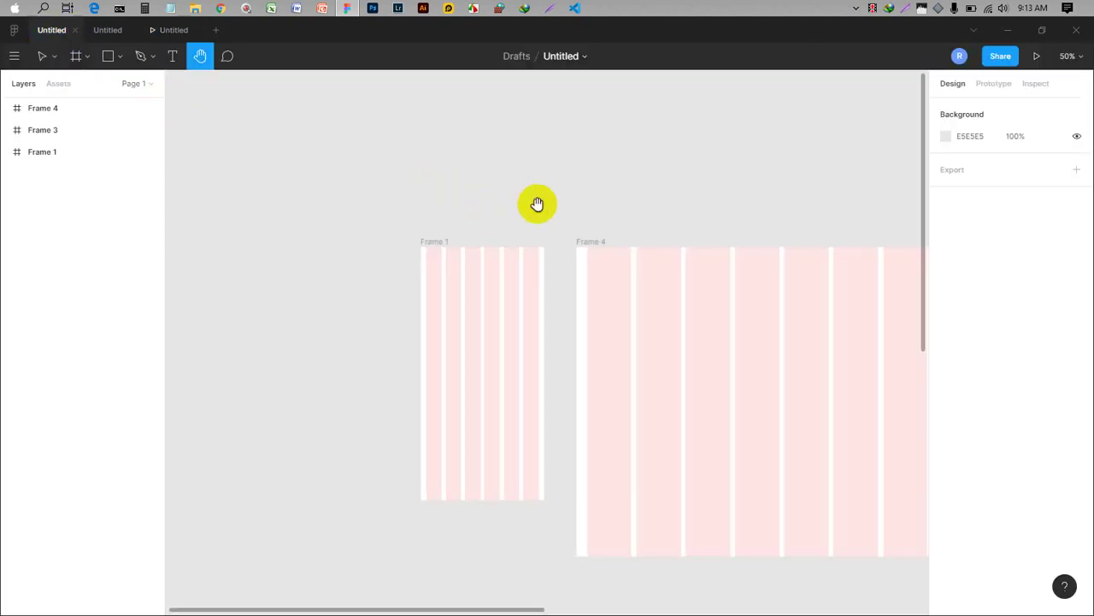
{"action": "scroll", "coordinate": [538, 203], "scroll_direction": "right", "scroll_amount": 5}
{"action": "left_click_drag", "start_coordinate": [550, 176], "coordinate": [520, 155]}
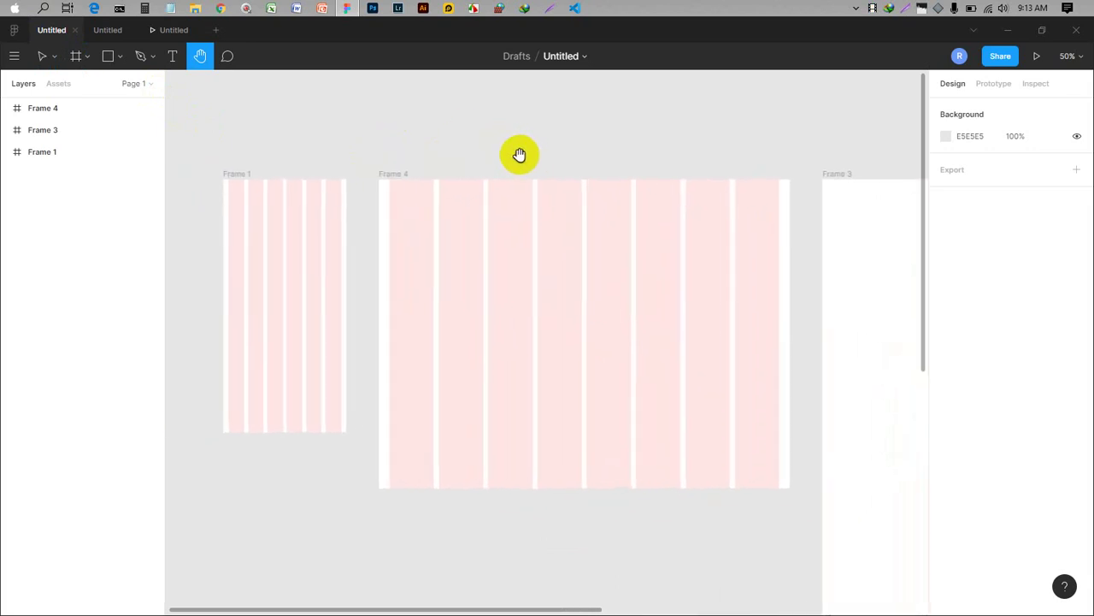
{"action": "left_click", "coordinate": [43, 56]}
{"action": "key", "text": "h"}
{"action": "left_click_drag", "start_coordinate": [706, 154], "coordinate": [325, 110]}
{"action": "key", "text": "v"}
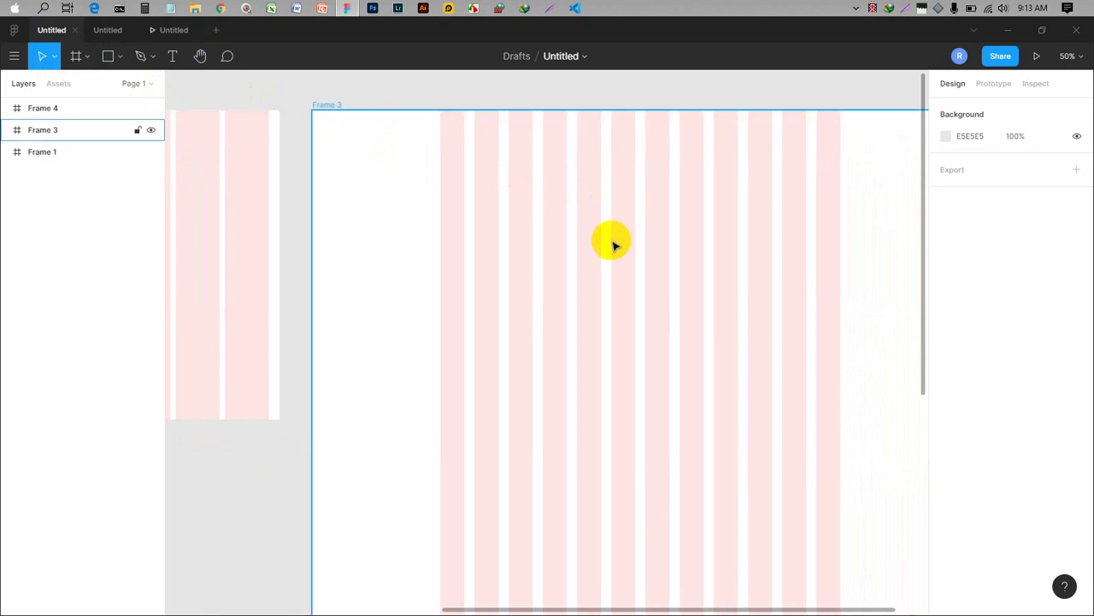
{"action": "left_click", "coordinate": [613, 247]}
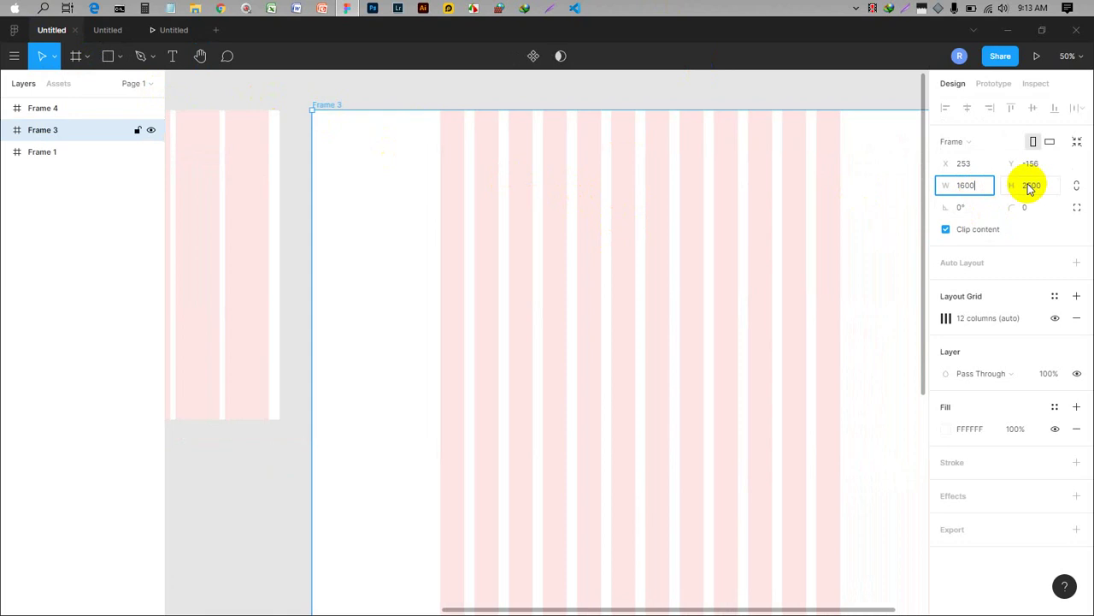
{"action": "left_click", "coordinate": [1032, 186]}
{"action": "type", "text": "2"}
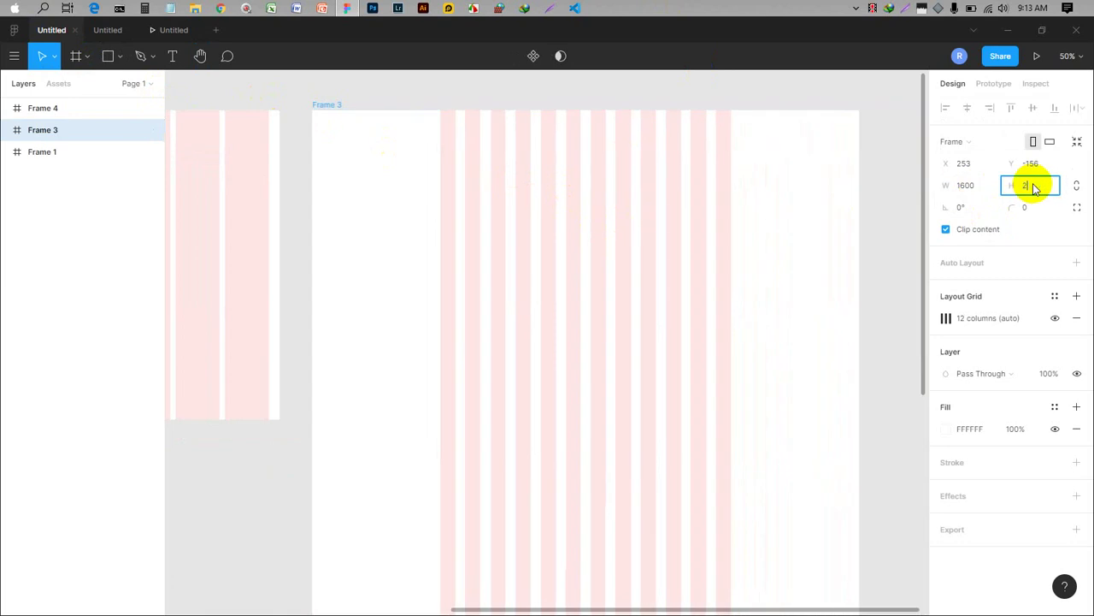
{"action": "type", "text": "000"}
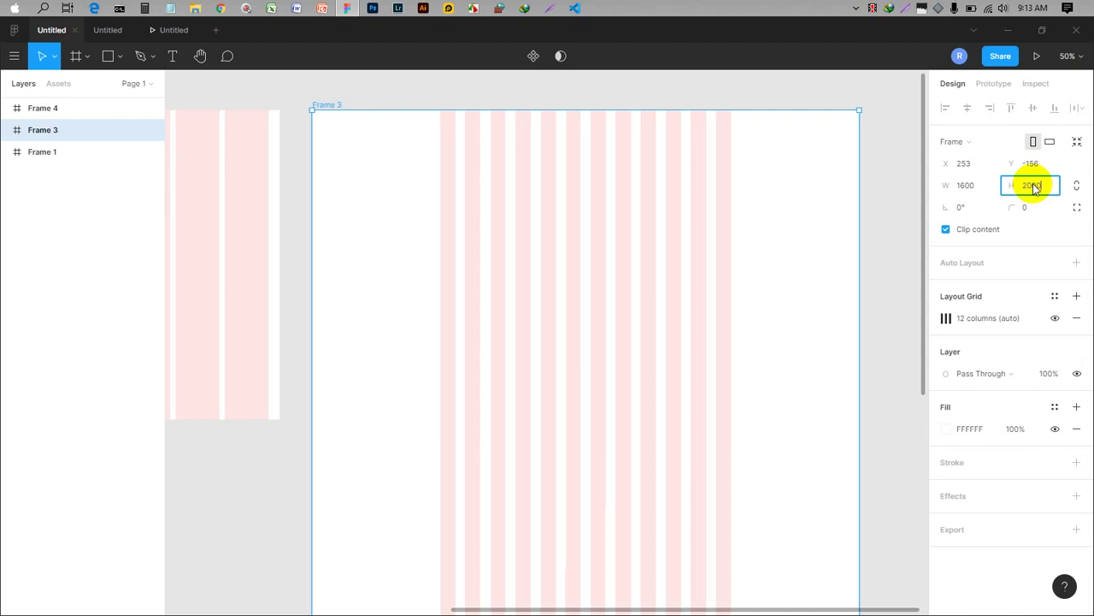
{"action": "key", "text": "Return"}
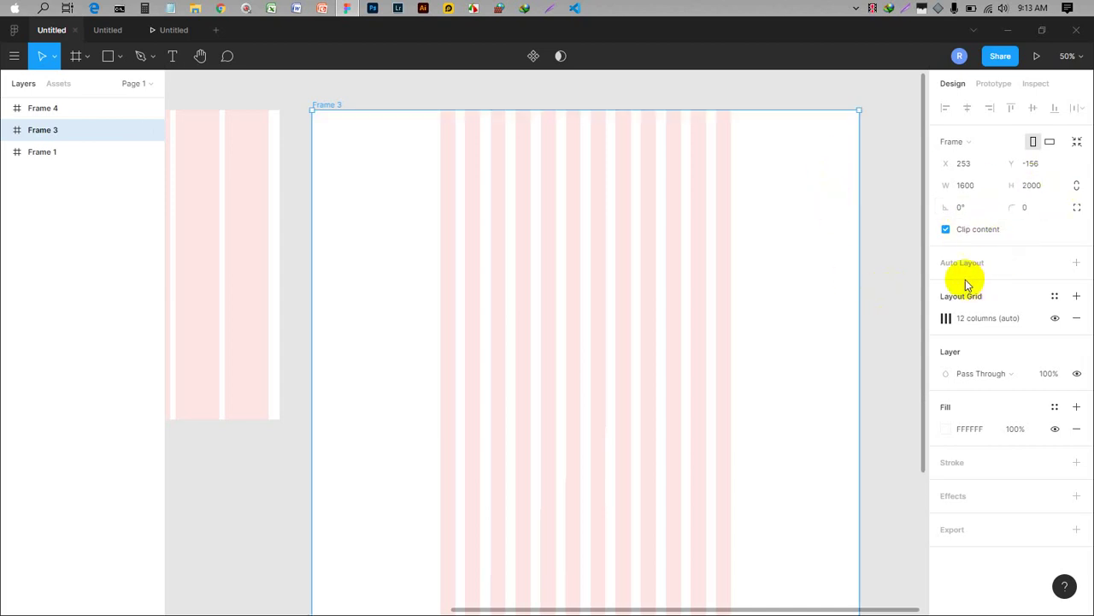
- Set the margin of Frame 3's 12-column layout grid to 30
{"action": "left_click", "coordinate": [946, 317]}
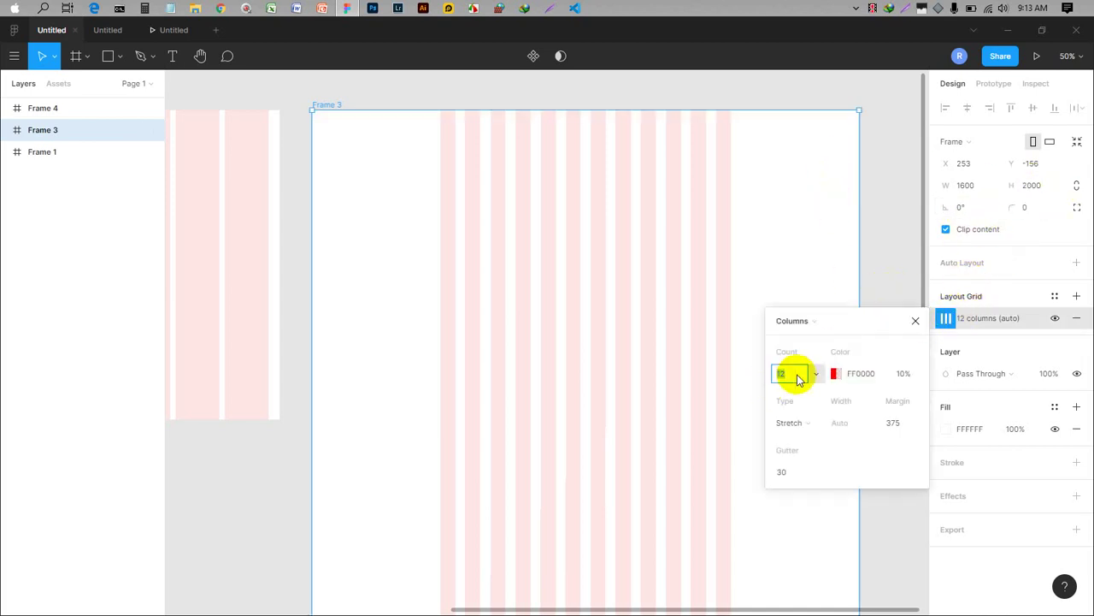
{"action": "left_click", "coordinate": [903, 429]}
{"action": "type", "text": "30"}
{"action": "key", "text": "Return"}
{"action": "left_click", "coordinate": [898, 254]}
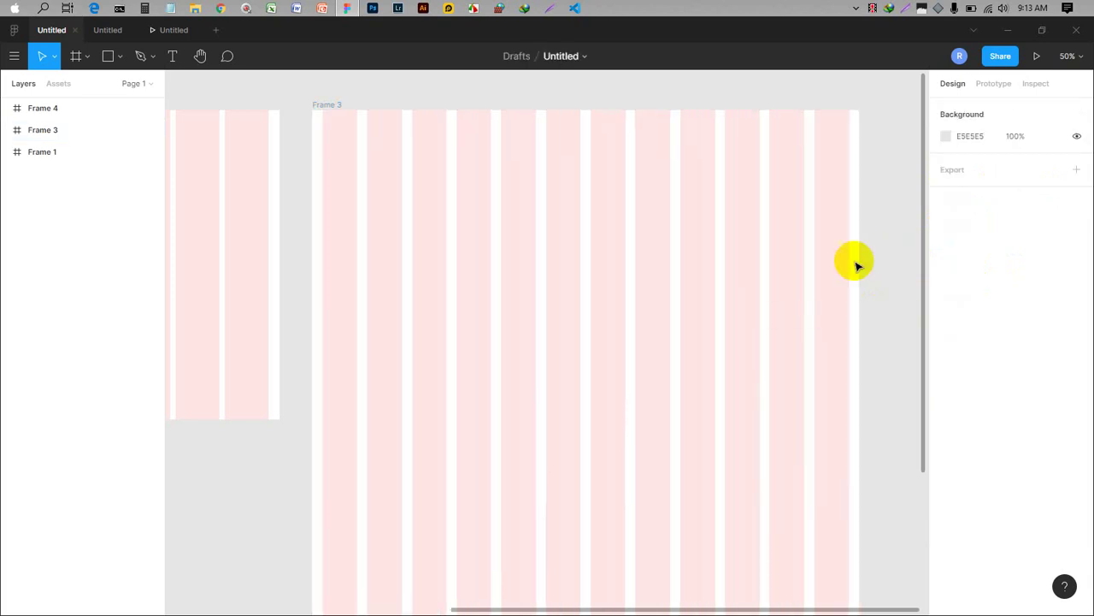
- Set the margin of Frame 4's 8-column layout grid to 16
{"action": "key", "text": "h"}
{"action": "left_click_drag", "start_coordinate": [533, 308], "coordinate": [696, 325]}
{"action": "left_click_drag", "start_coordinate": [595, 336], "coordinate": [752, 283]}
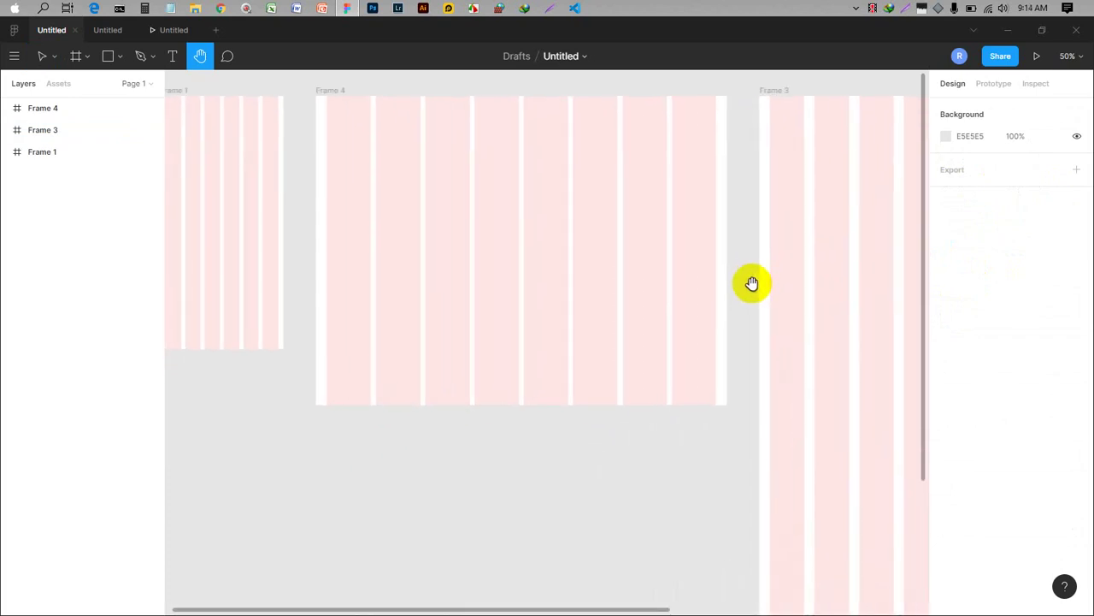
{"action": "key", "text": "v"}
{"action": "left_click", "coordinate": [616, 247]}
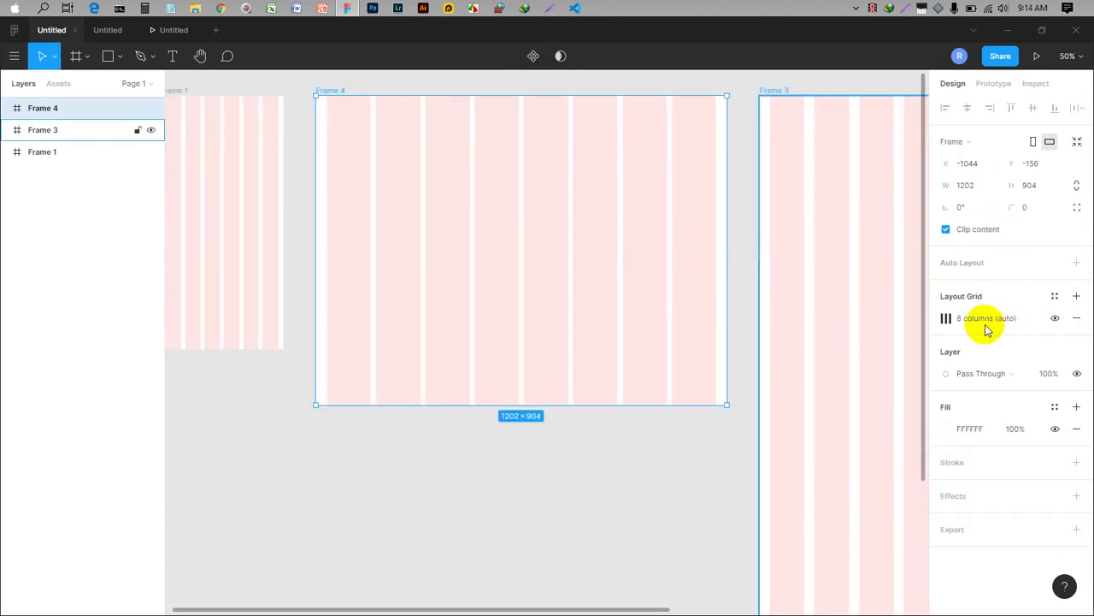
{"action": "left_click", "coordinate": [945, 318]}
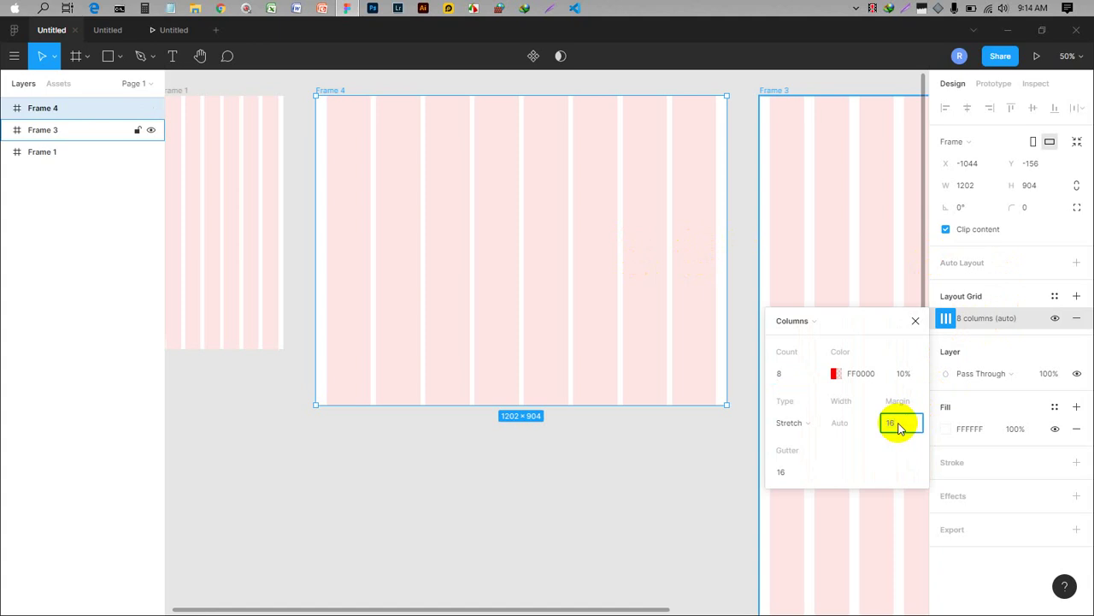
{"action": "key", "text": "Return"}
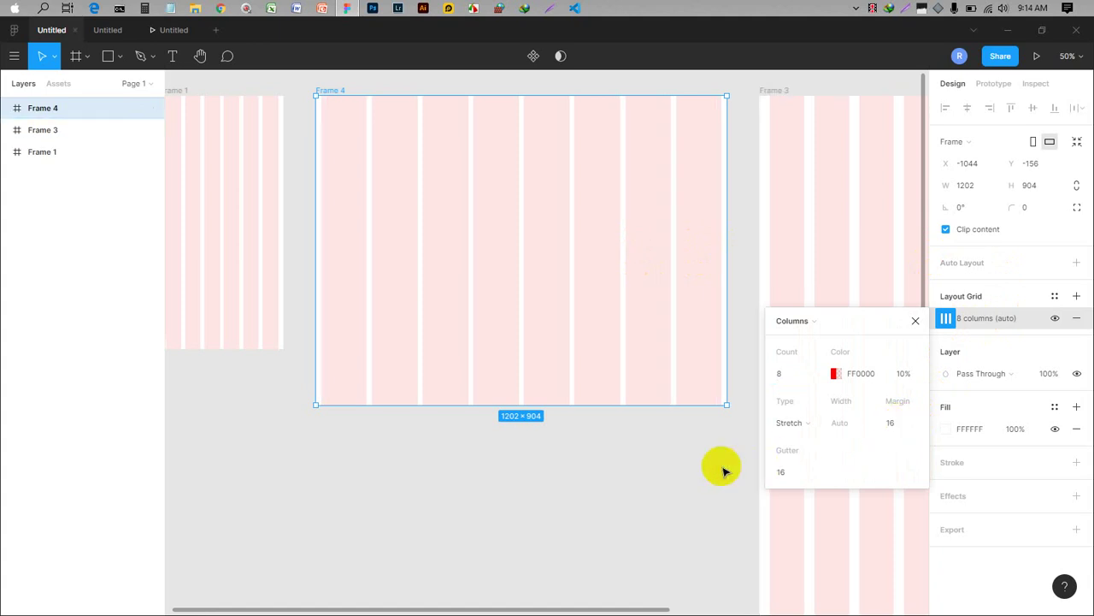
{"action": "left_click", "coordinate": [657, 466]}
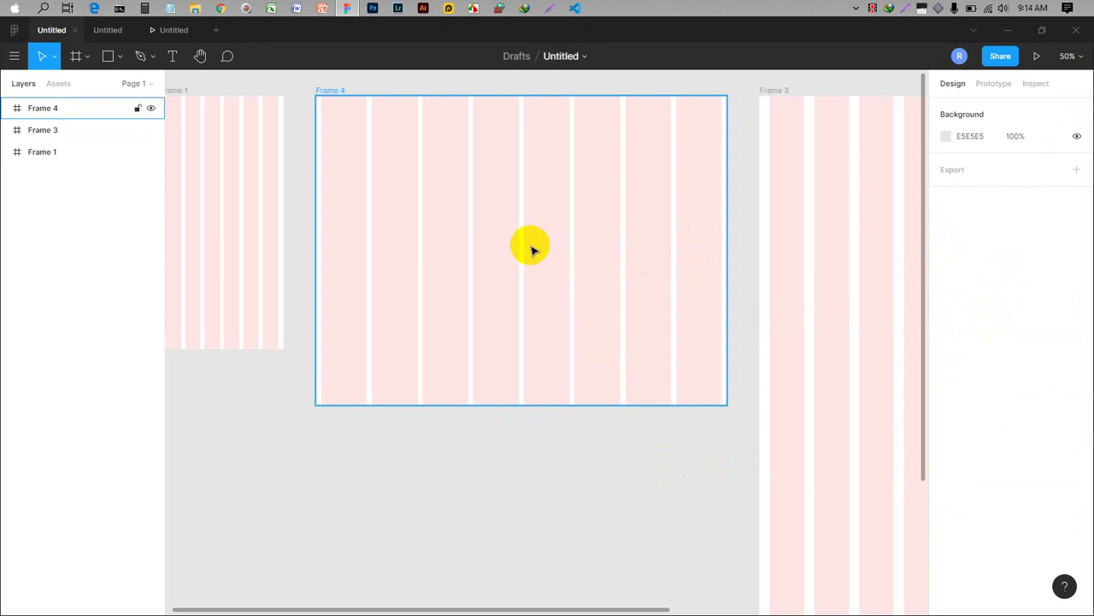
- Reduce the margin of Frame 1's 6-column layout grid
{"action": "key", "text": "space"}
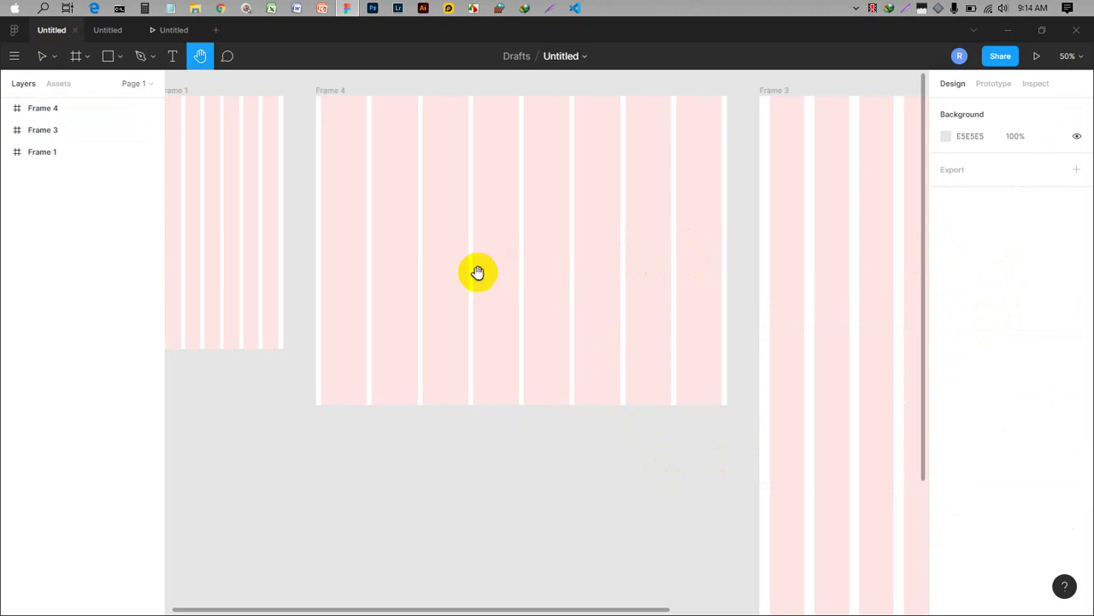
{"action": "left_click_drag", "start_coordinate": [476, 271], "coordinate": [630, 317]}
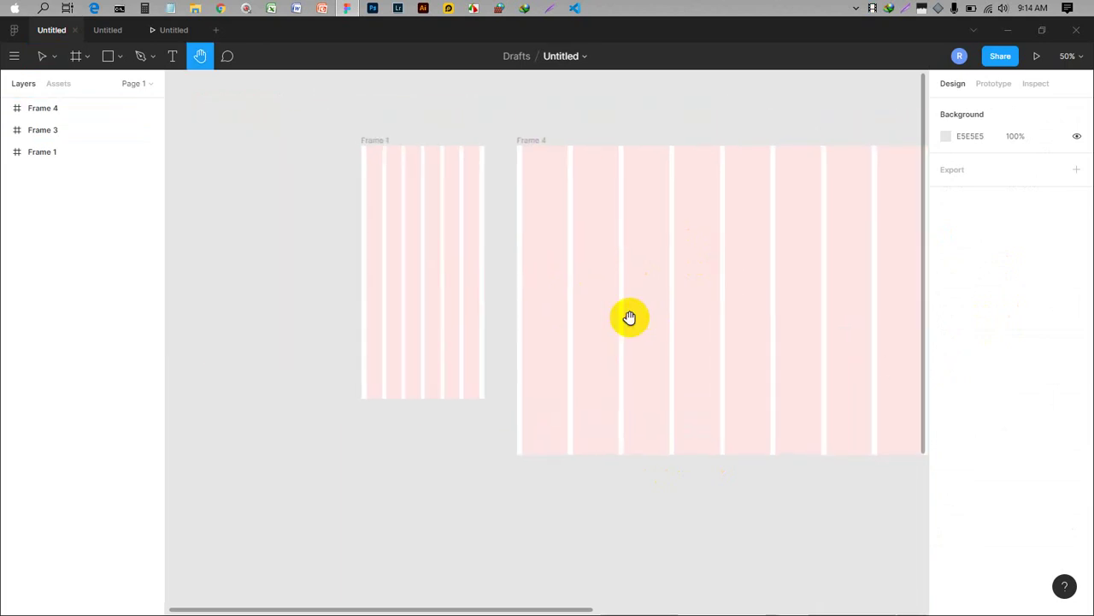
{"action": "left_click", "coordinate": [454, 271]}
{"action": "left_click", "coordinate": [946, 319]}
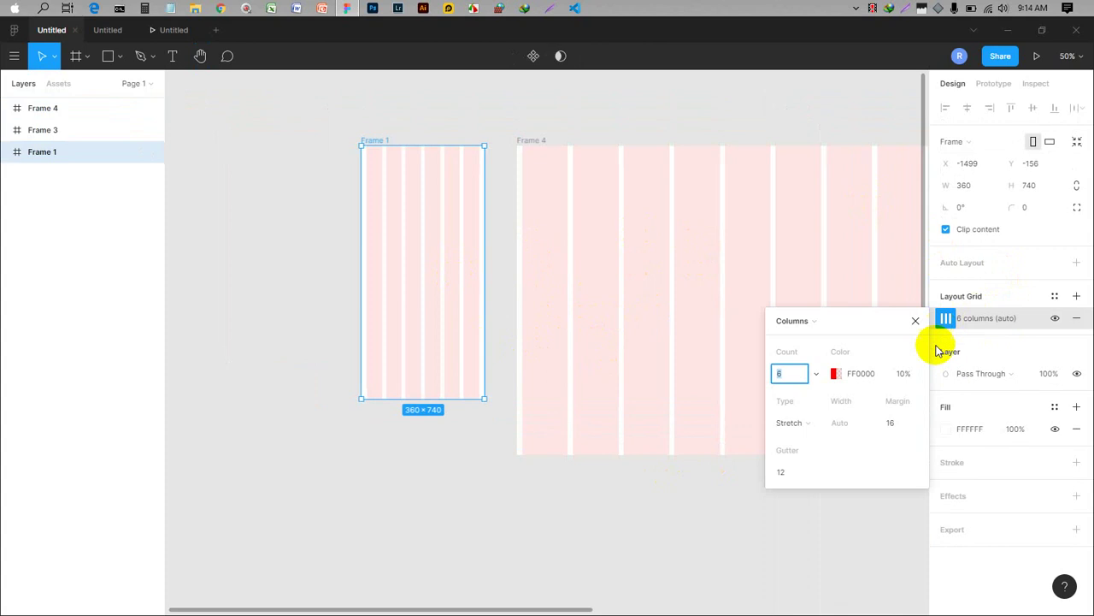
{"action": "left_click", "coordinate": [904, 425]}
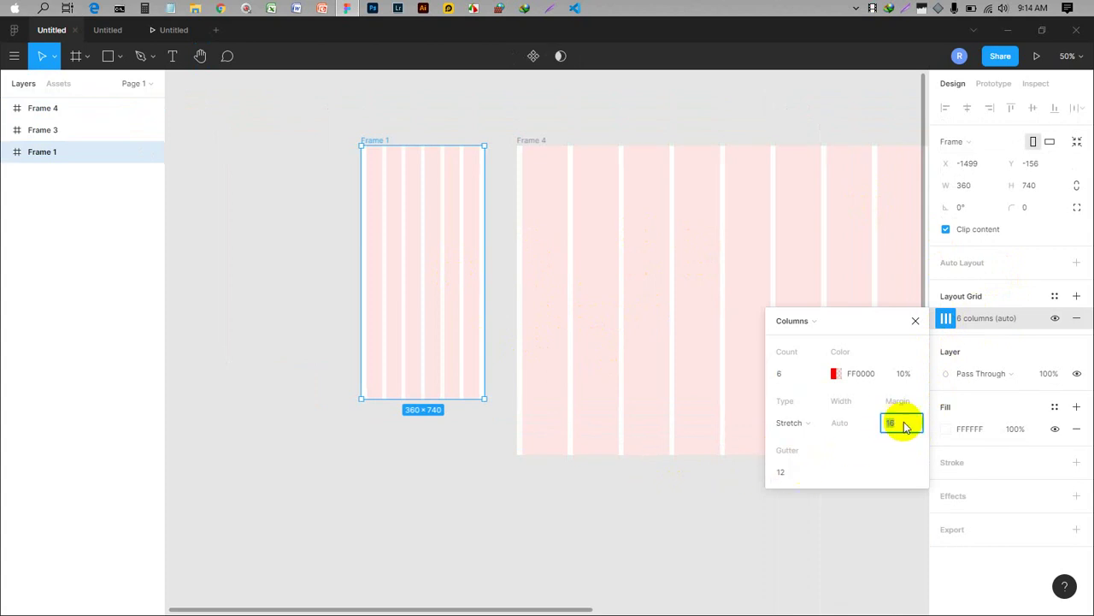
{"action": "left_click", "coordinate": [658, 526]}
- Compare the column grids of Frame 1, Frame 4 and Frame 3 side by side
{"action": "key", "text": "h"}
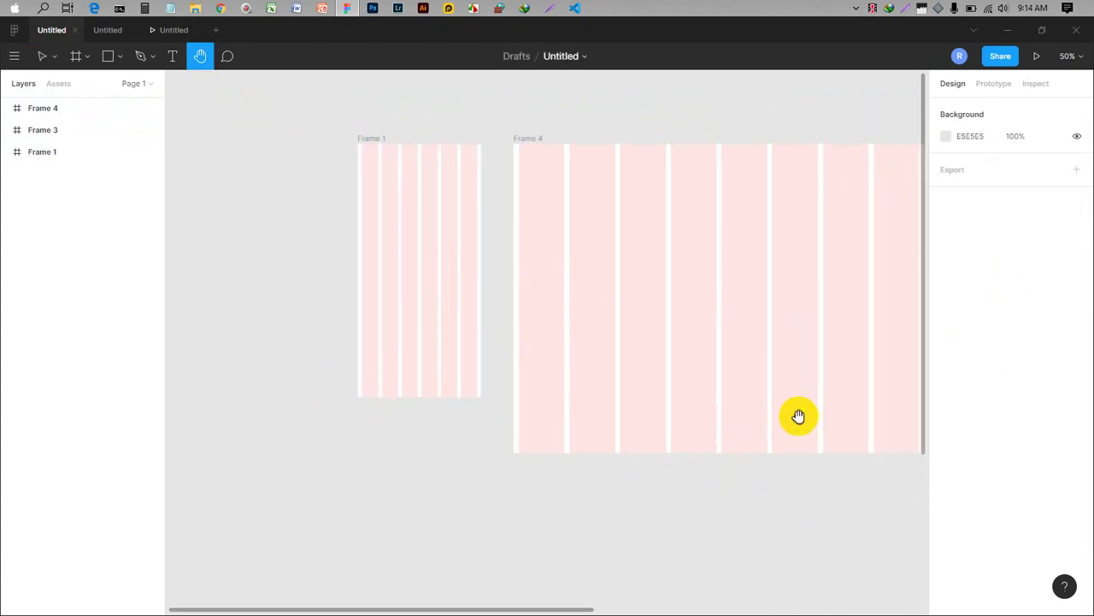
{"action": "left_click_drag", "start_coordinate": [796, 416], "coordinate": [411, 342]}
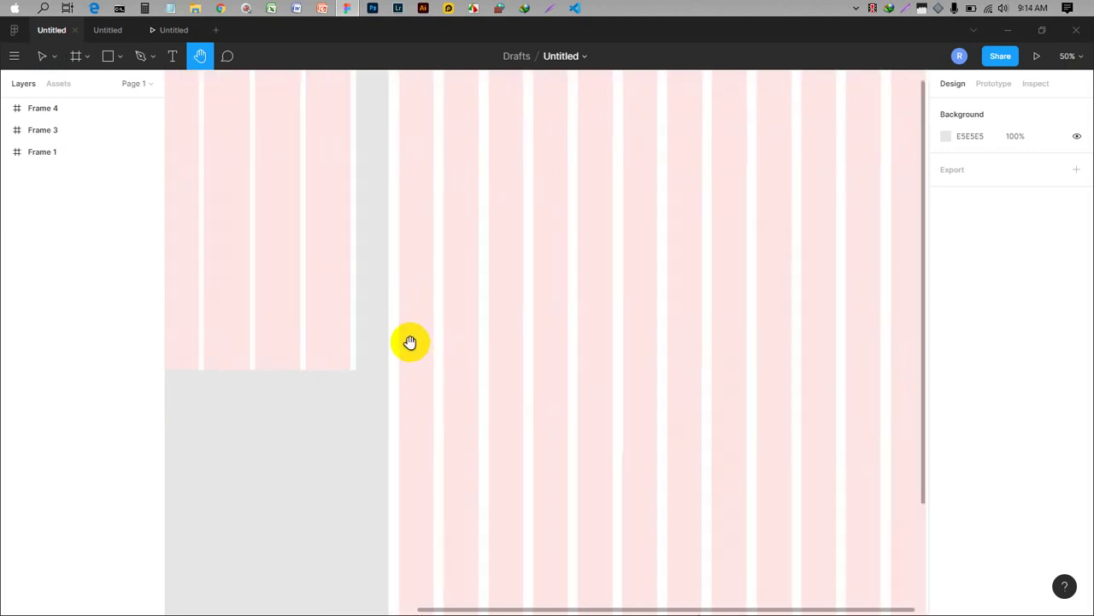
{"action": "scroll", "coordinate": [411, 342], "scroll_direction": "down", "scroll_amount": 10}
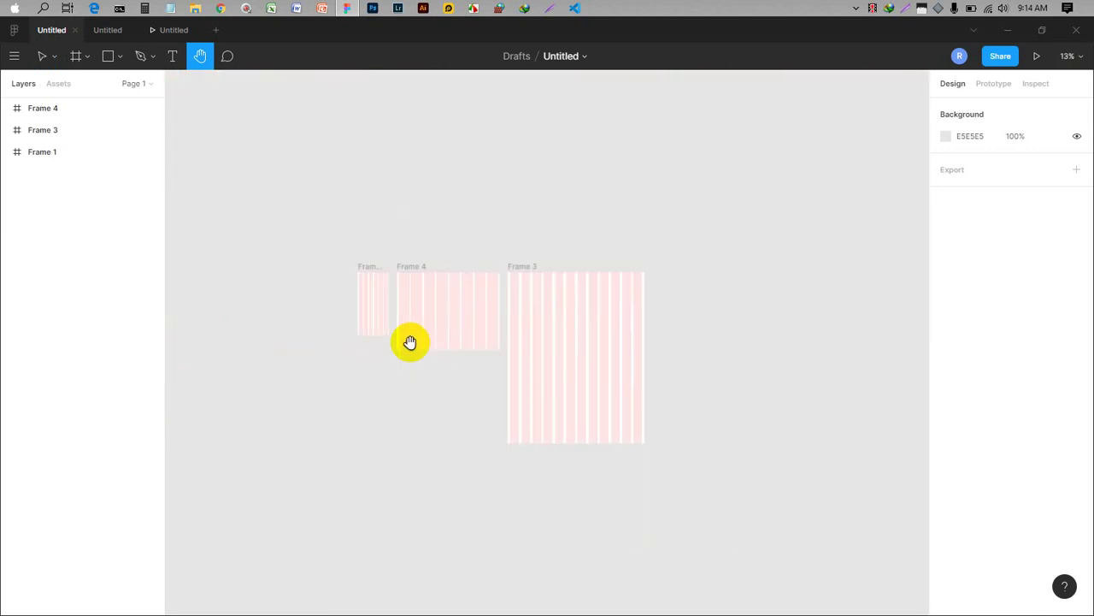
{"action": "scroll", "coordinate": [411, 342], "scroll_direction": "up", "scroll_amount": 5}
{"action": "left_click_drag", "start_coordinate": [482, 378], "coordinate": [716, 387]}
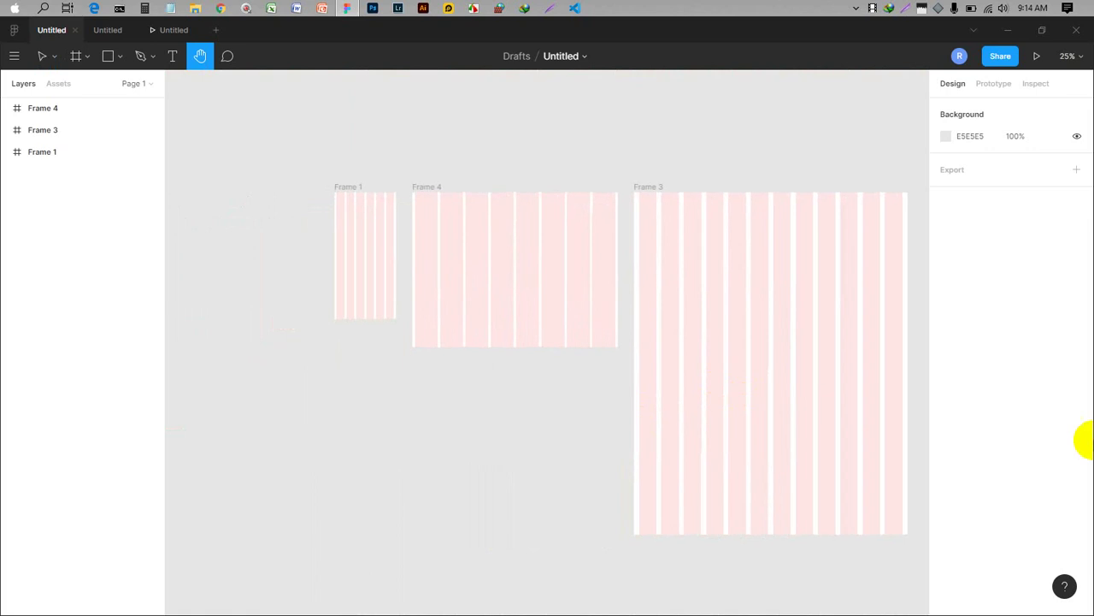
{"action": "left_click", "coordinate": [42, 56]}
{"action": "left_click", "coordinate": [453, 250]}
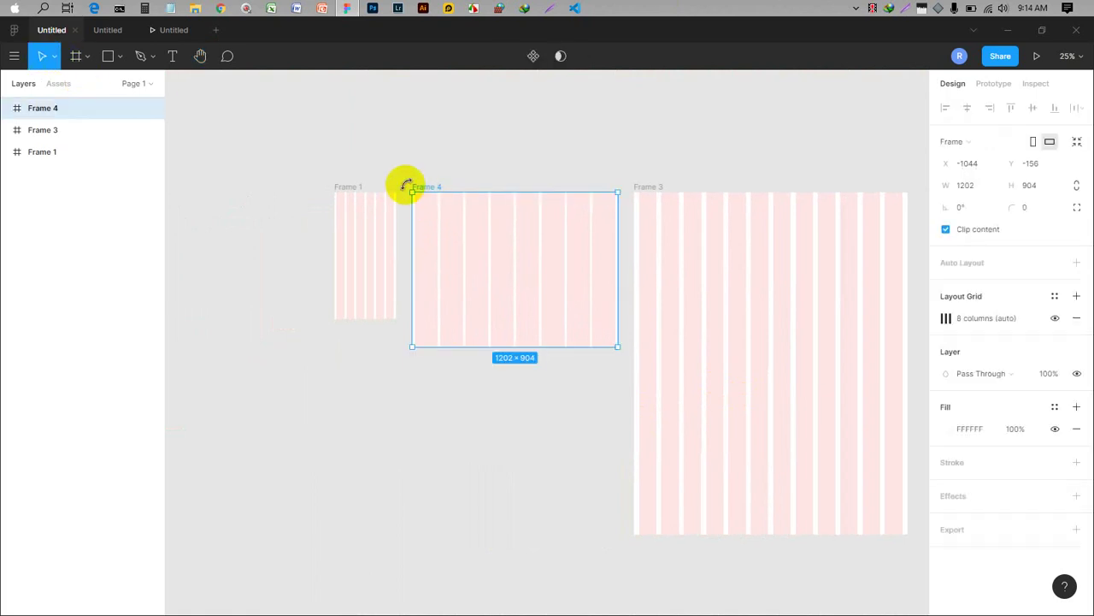
{"action": "left_click_drag", "start_coordinate": [406, 185], "coordinate": [604, 186]}
{"action": "left_click", "coordinate": [501, 142]}
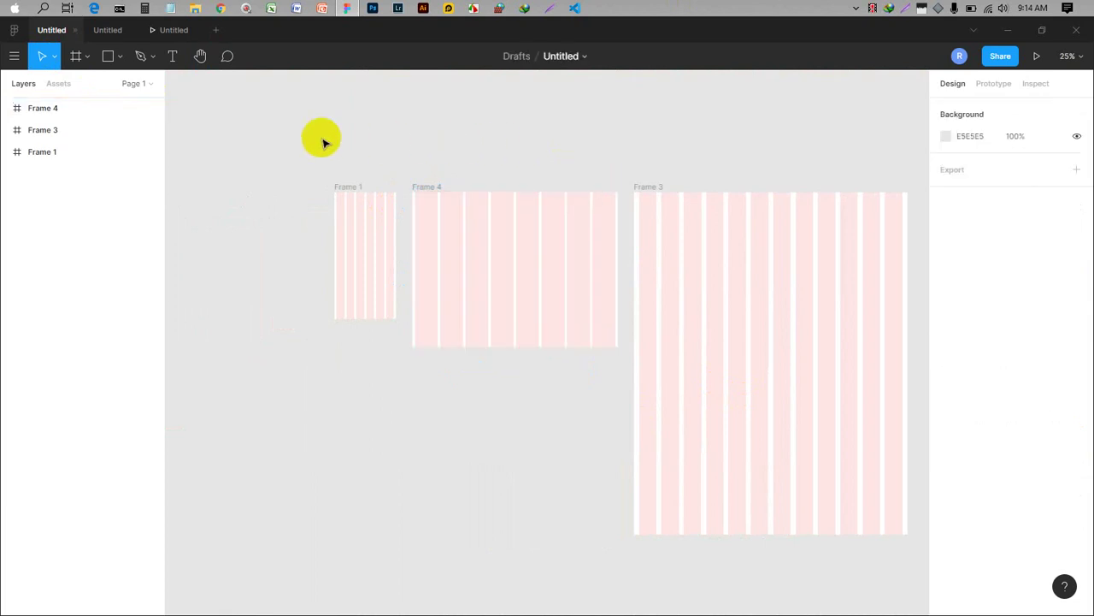
- Switch to the Google Meet call and turn on the microphone
{"action": "key", "text": "alt+Tab"}
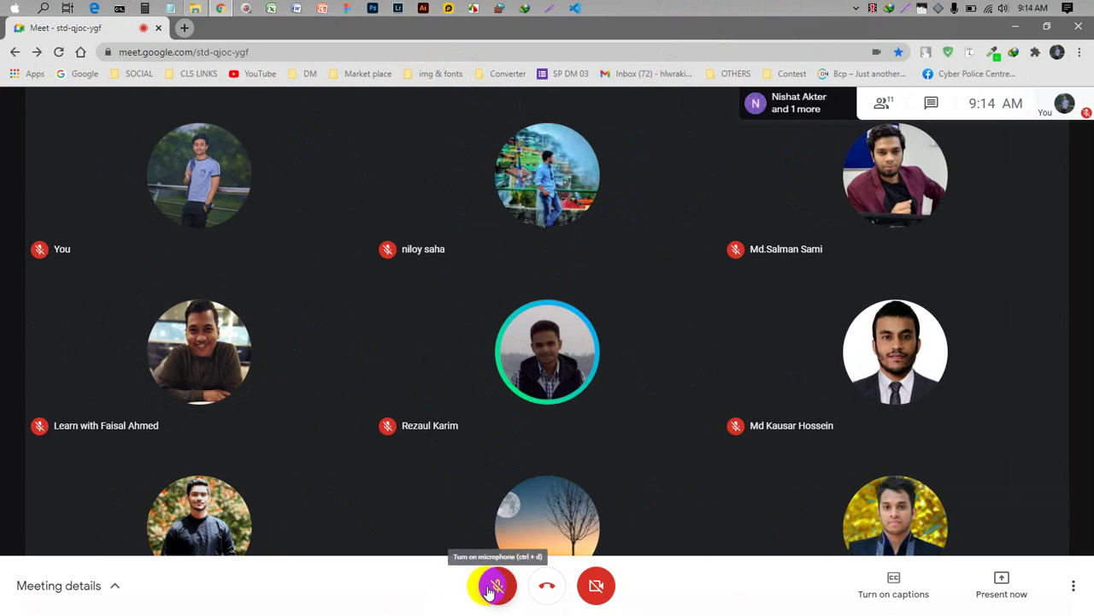
{"action": "left_click", "coordinate": [494, 587]}
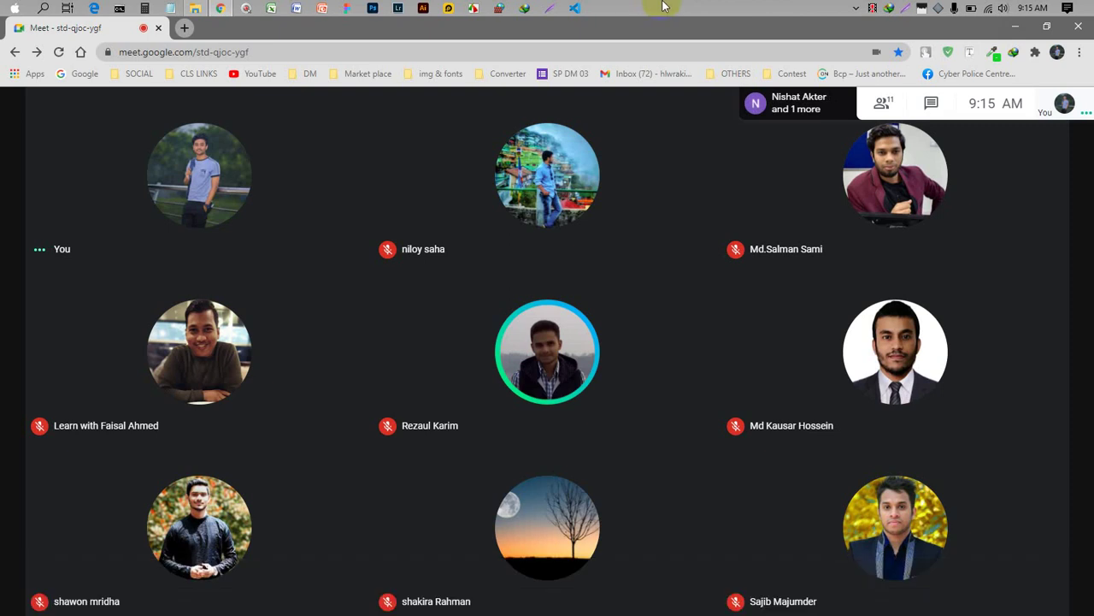
- Change the call's speakers to Headphones (2- High Definition Audio Device) and back to Default - Headphones (2- High Definition Audio Device) in the audio settings
{"action": "left_click", "coordinate": [1072, 588]}
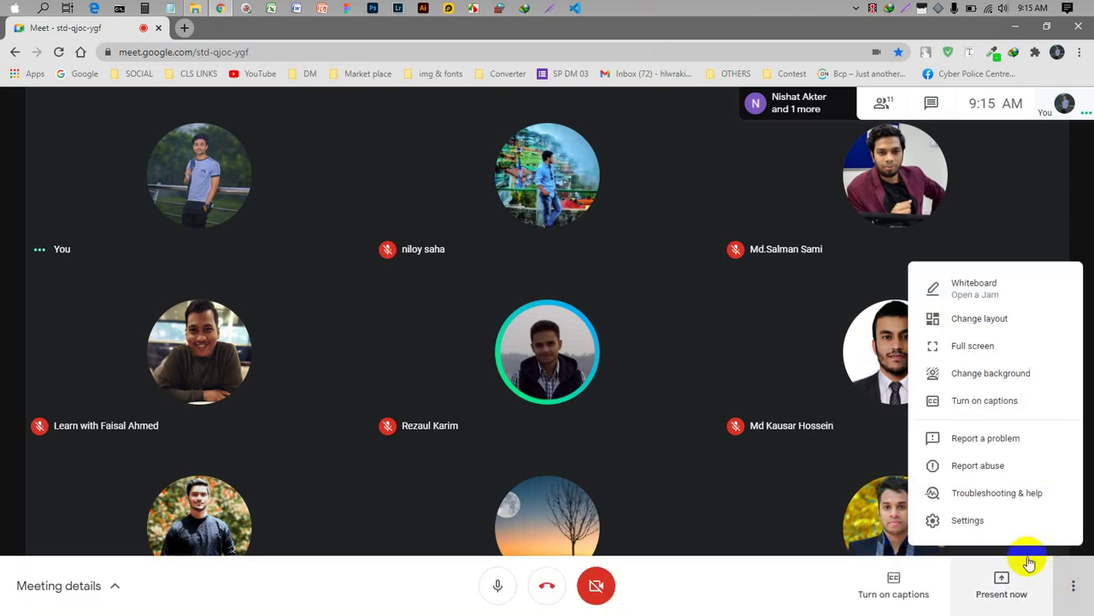
{"action": "left_click", "coordinate": [968, 521]}
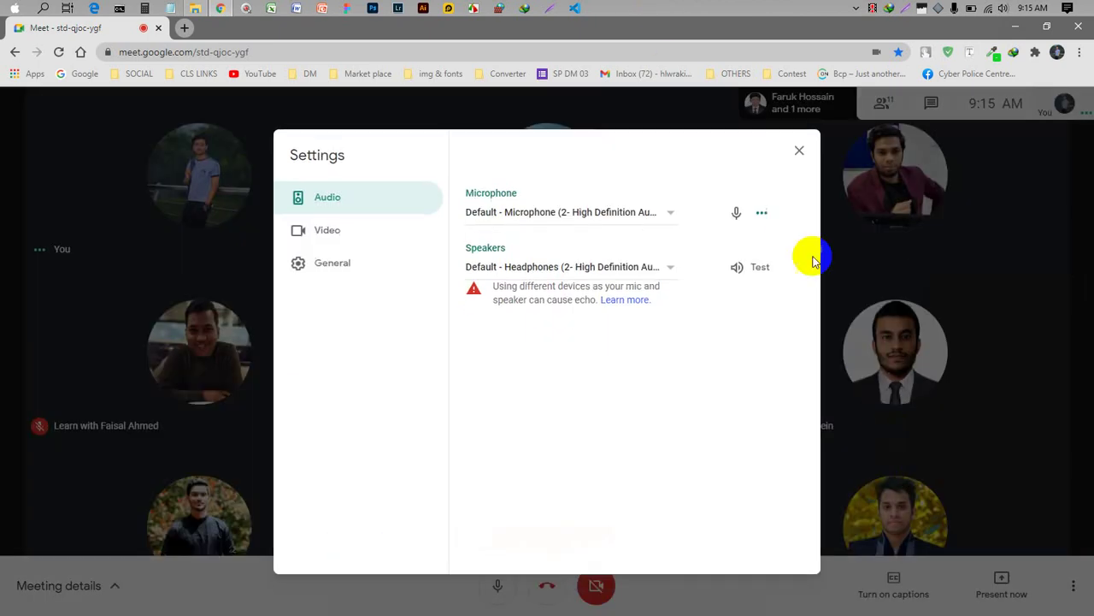
{"action": "left_click", "coordinate": [620, 273]}
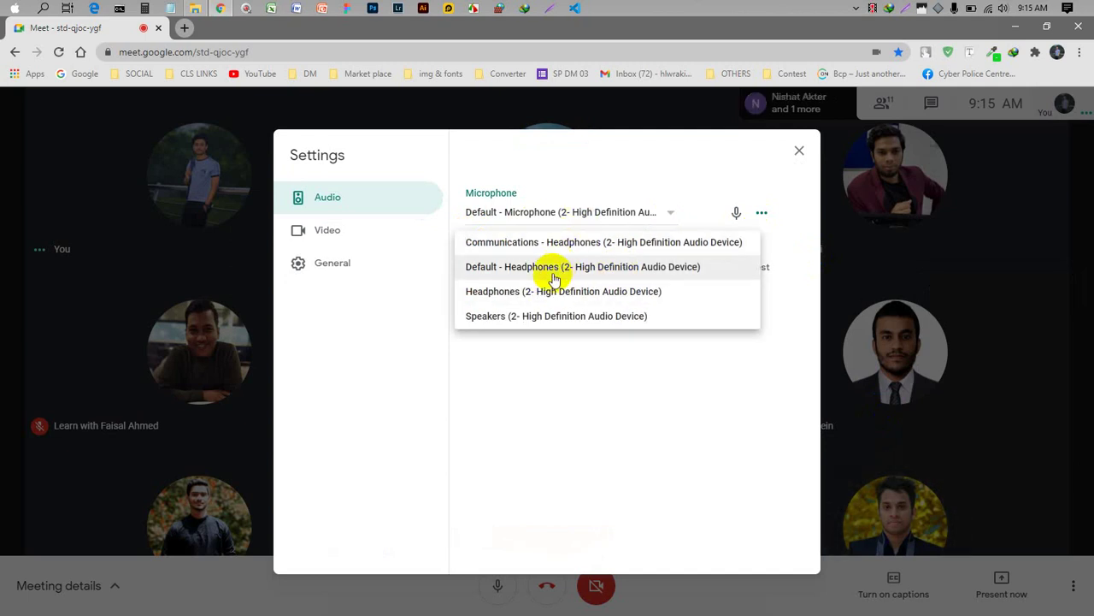
{"action": "left_click", "coordinate": [554, 288]}
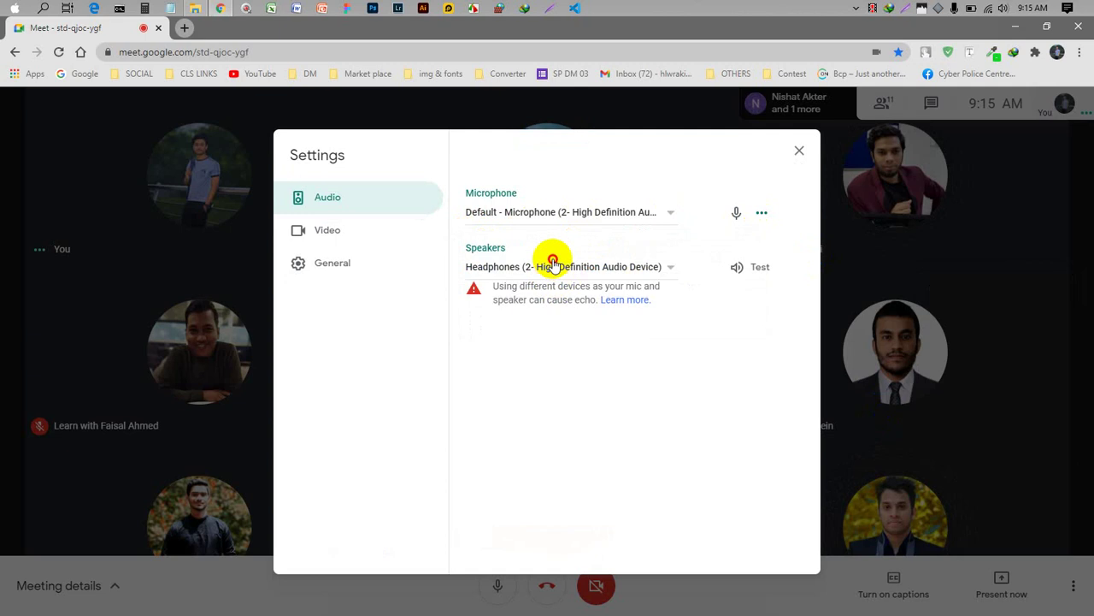
{"action": "left_click", "coordinate": [553, 264]}
{"action": "left_click", "coordinate": [552, 220]}
{"action": "left_click", "coordinate": [543, 266]}
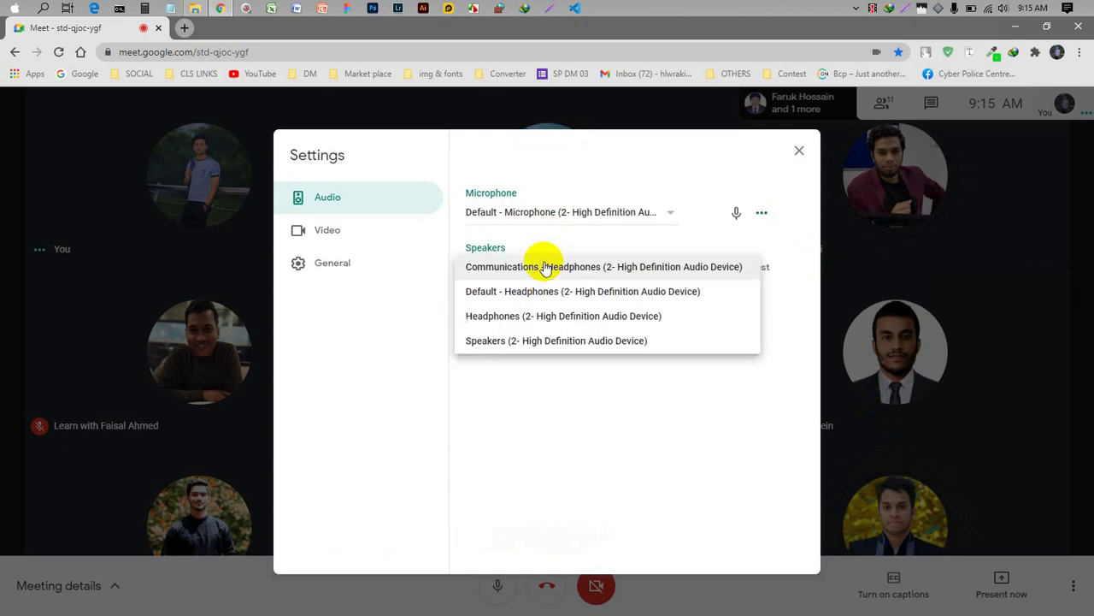
{"action": "left_click", "coordinate": [623, 294]}
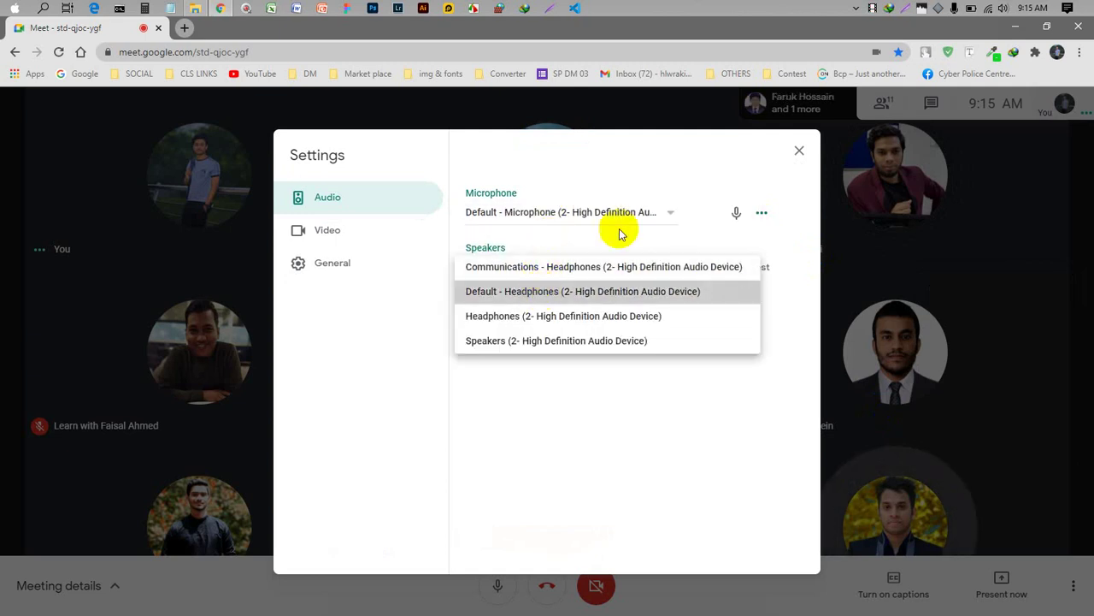
{"action": "left_click", "coordinate": [796, 156]}
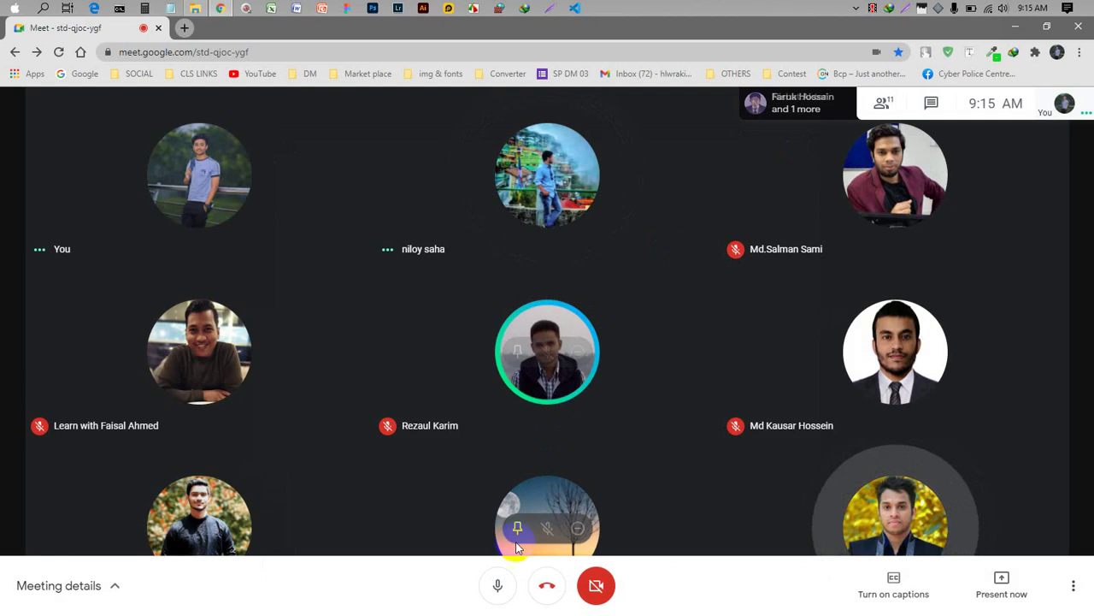
- Mute and unmute the call microphone to check that it responds
{"action": "left_click", "coordinate": [498, 584]}
{"action": "left_click", "coordinate": [500, 582]}
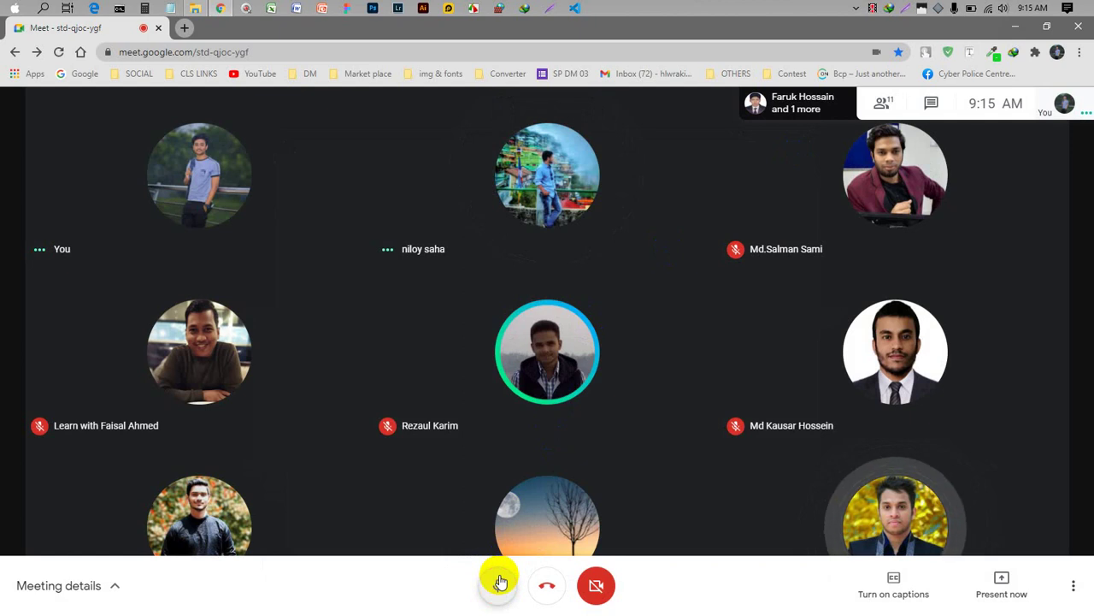
{"action": "left_click", "coordinate": [500, 582]}
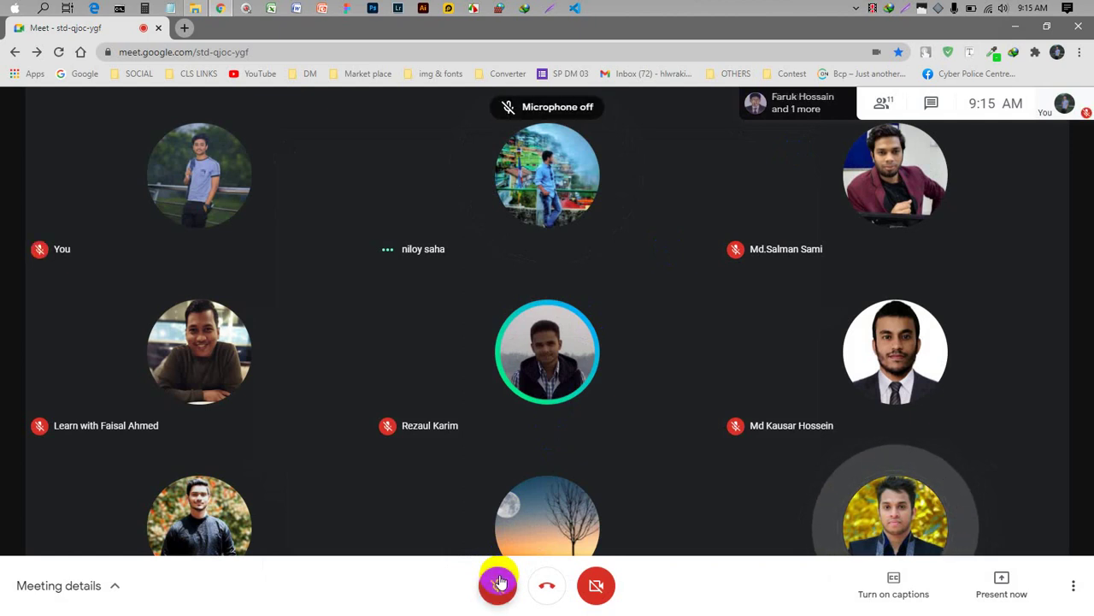
{"action": "left_click", "coordinate": [500, 582]}
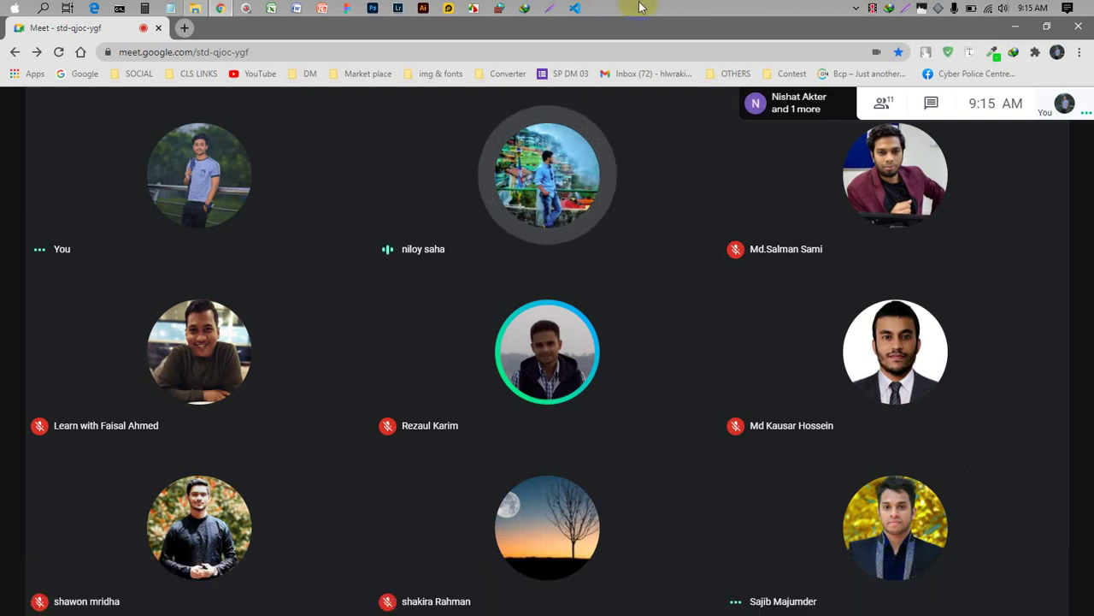
{"action": "left_click", "coordinate": [856, 7]}
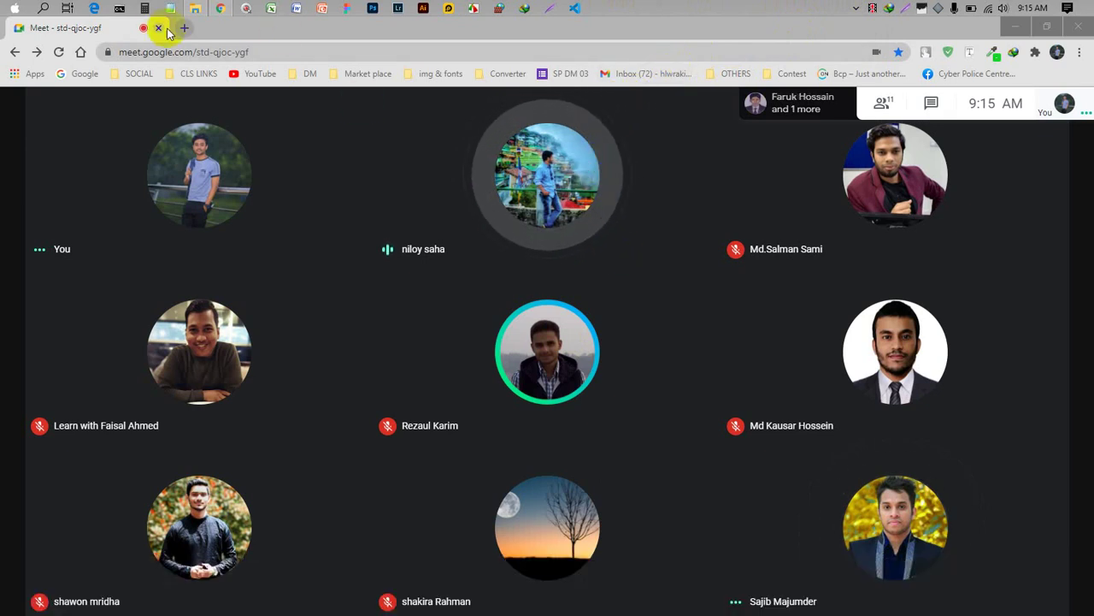
{"action": "left_click", "coordinate": [198, 11]}
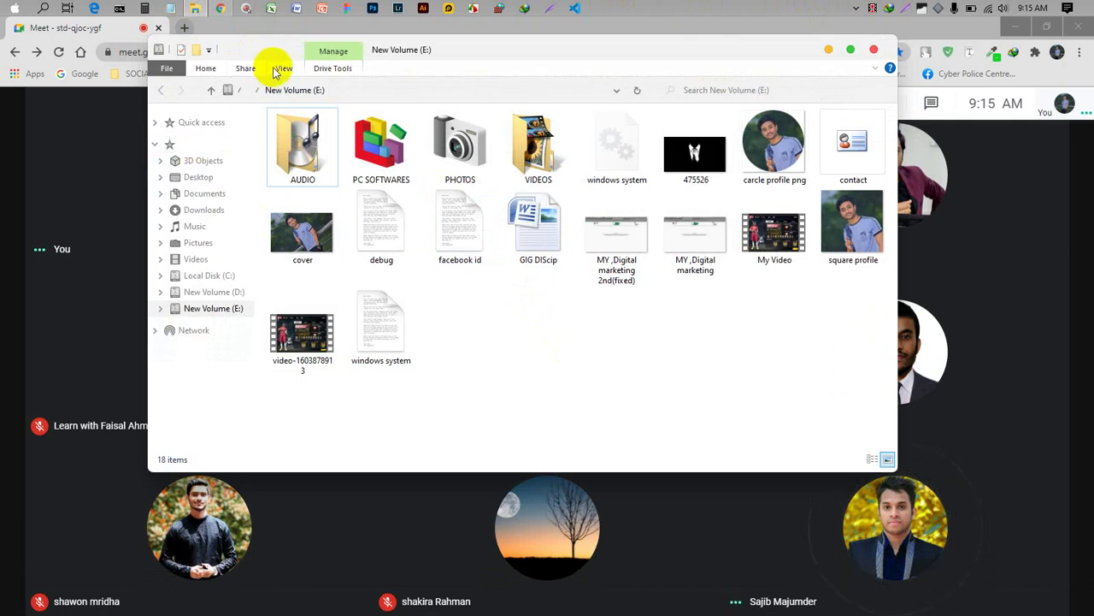
{"action": "left_click", "coordinate": [203, 145]}
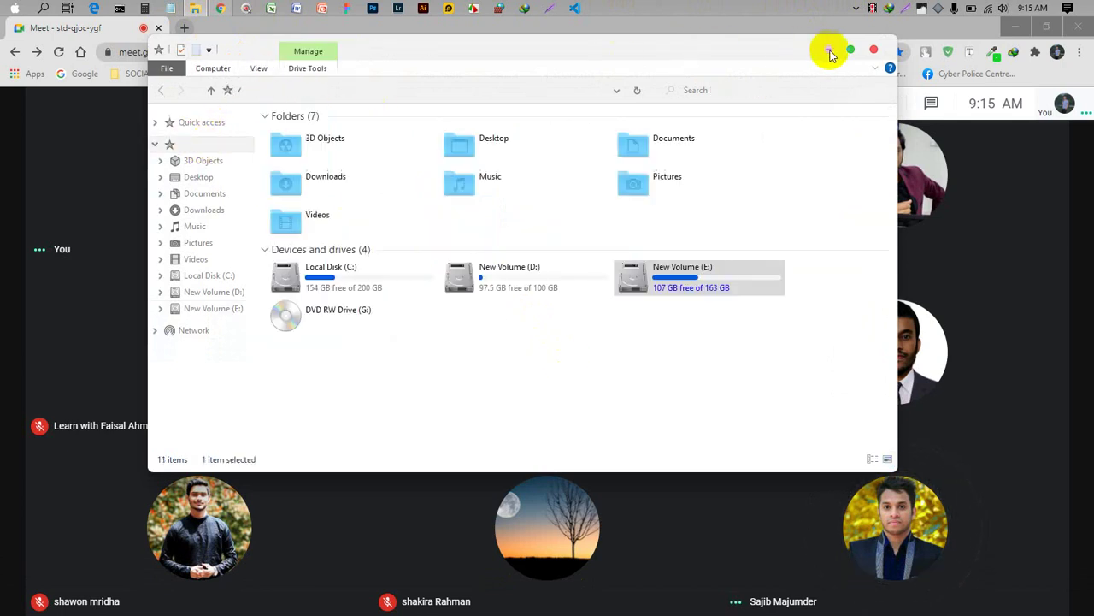
{"action": "left_click", "coordinate": [831, 49]}
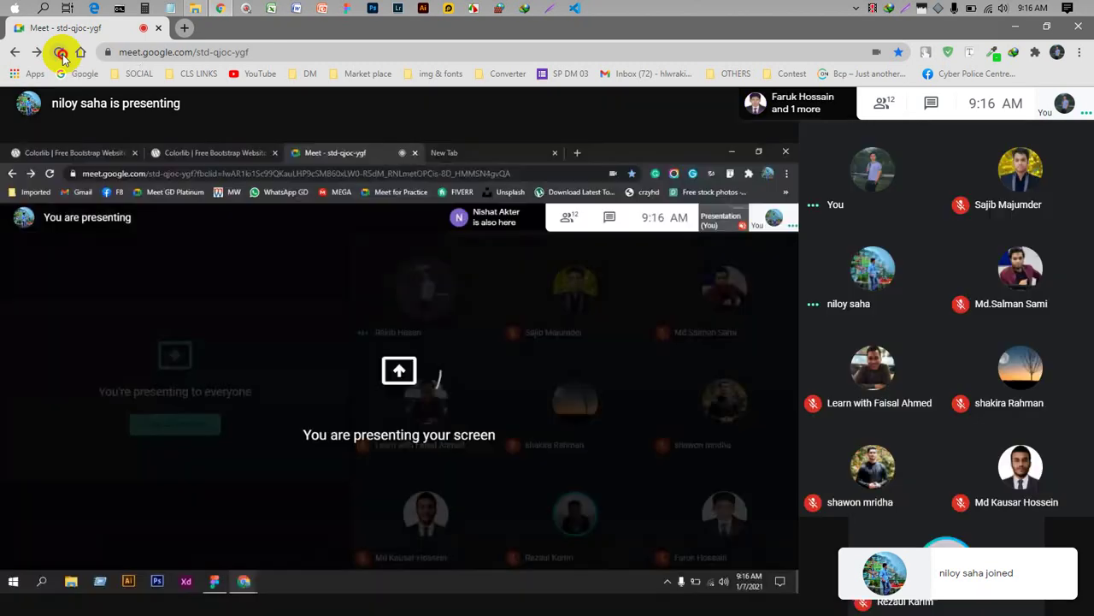
- Reload the meeting page and rejoin the call with the microphone and camera turned off
{"action": "left_click", "coordinate": [59, 52]}
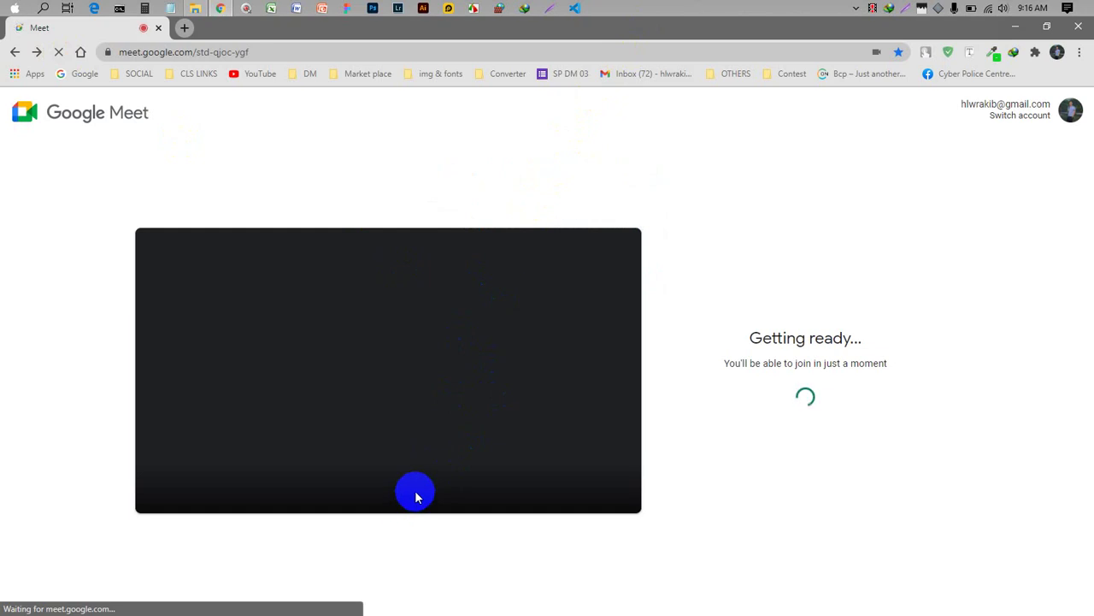
{"action": "left_click", "coordinate": [361, 483]}
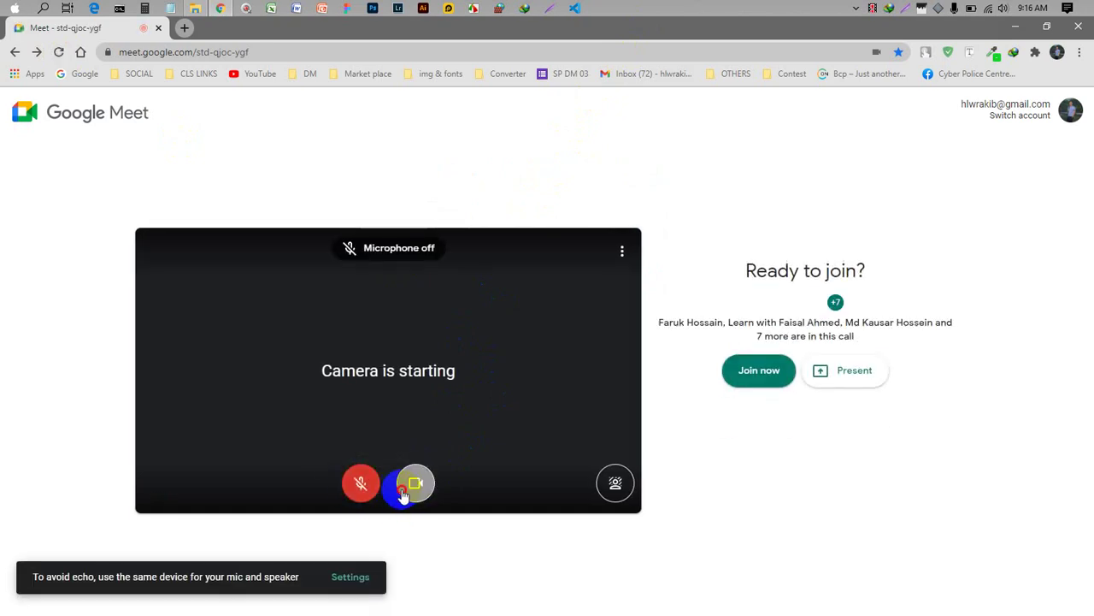
{"action": "left_click", "coordinate": [416, 483]}
{"action": "left_click", "coordinate": [769, 371]}
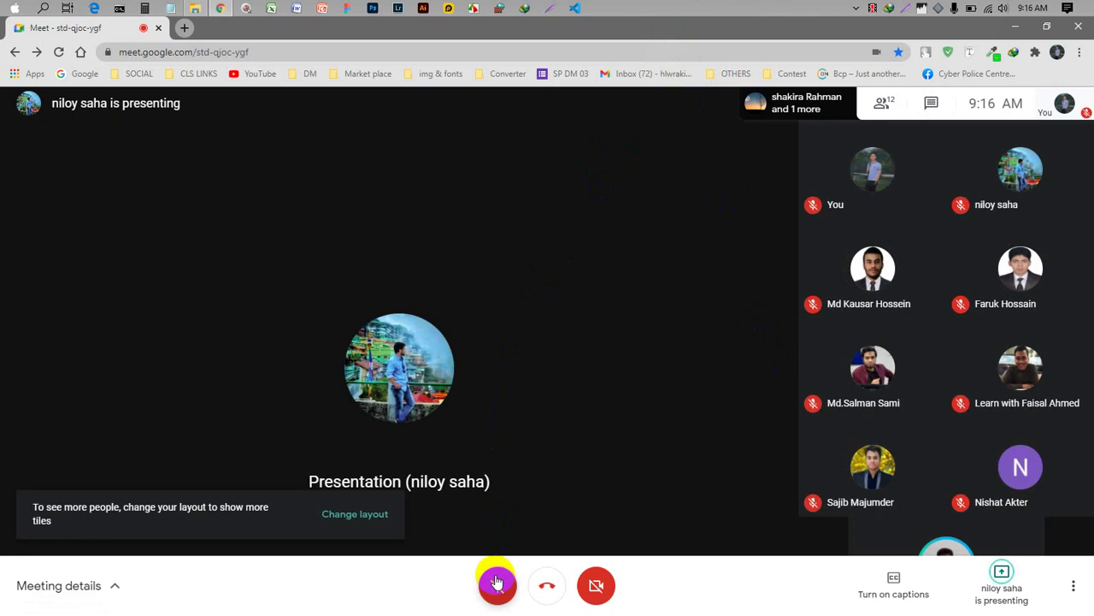
- Turn on the microphone, muting and unmuting as needed while following the participant's portfolio presentation
{"action": "left_click", "coordinate": [497, 582]}
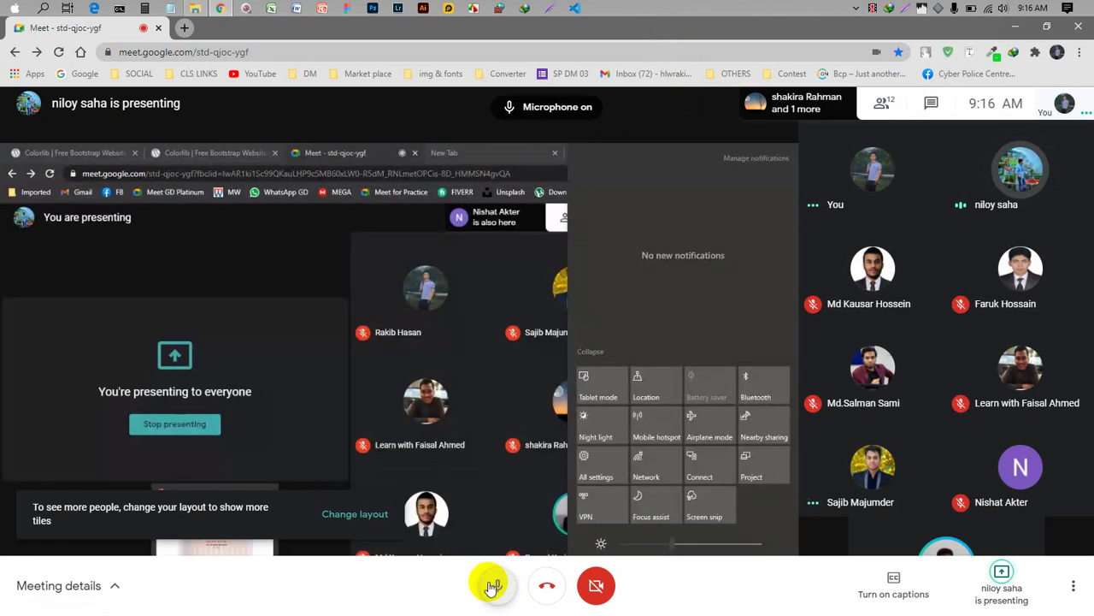
{"action": "left_click", "coordinate": [493, 587]}
{"action": "left_click", "coordinate": [494, 587]}
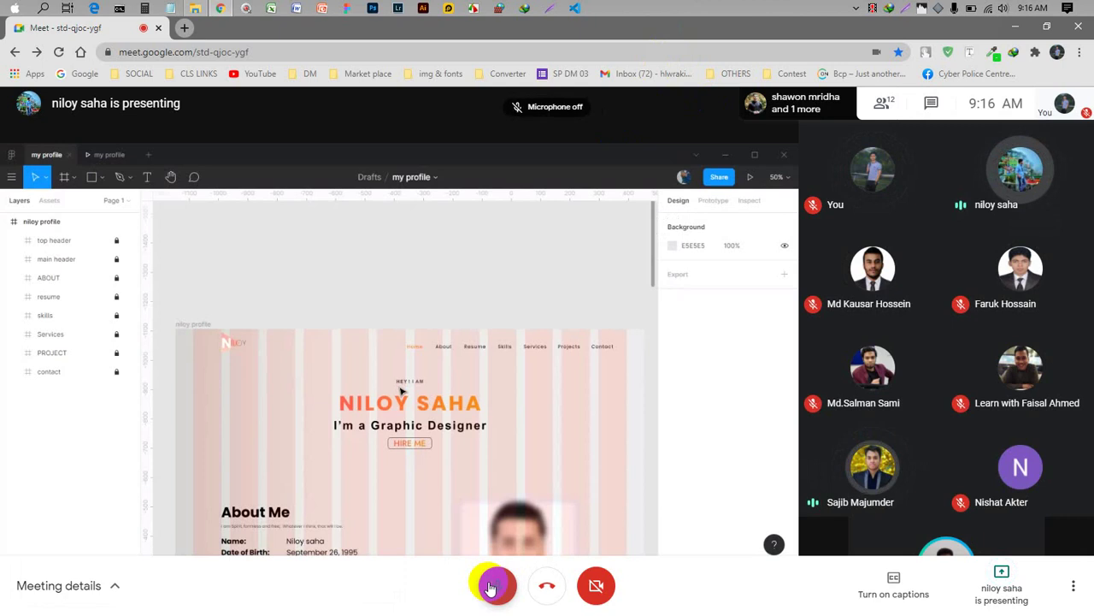
{"action": "left_click", "coordinate": [493, 587]}
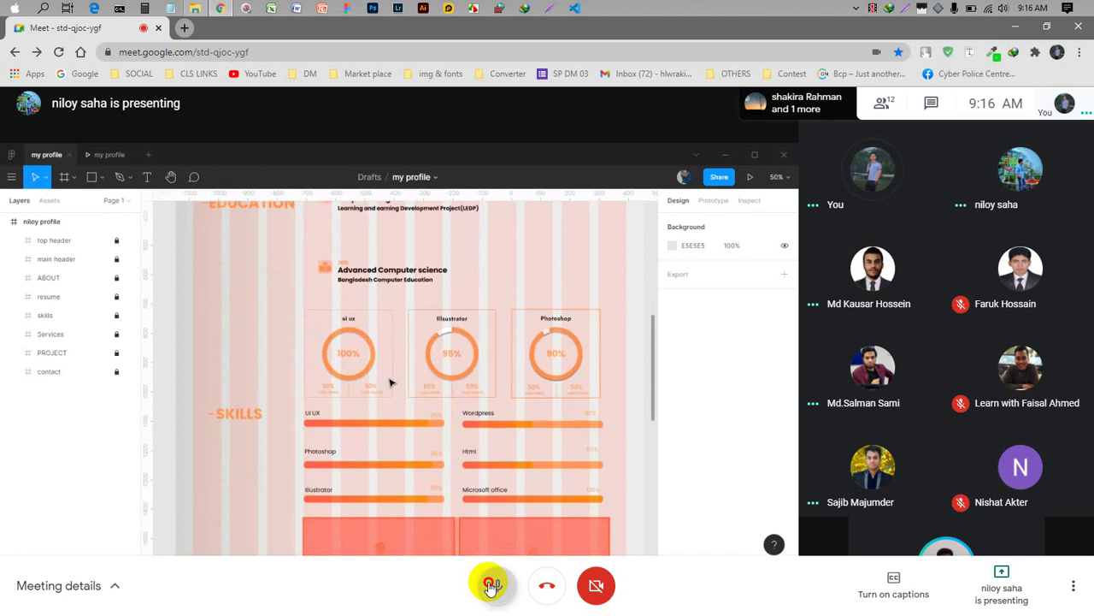
{"action": "left_click", "coordinate": [491, 586]}
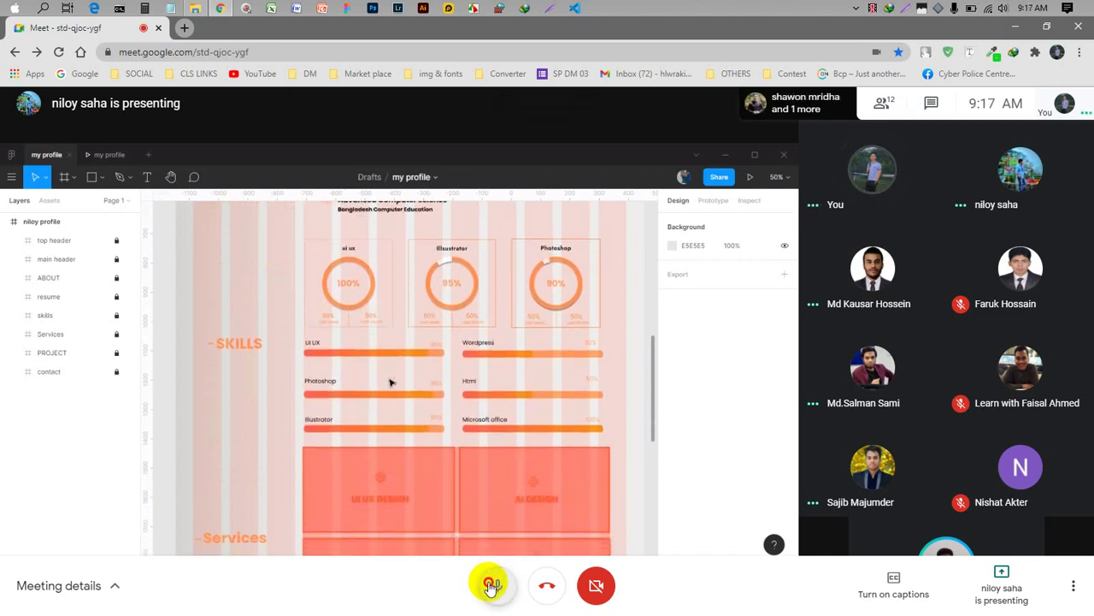
{"action": "left_click", "coordinate": [491, 587]}
{"action": "left_click", "coordinate": [491, 587]}
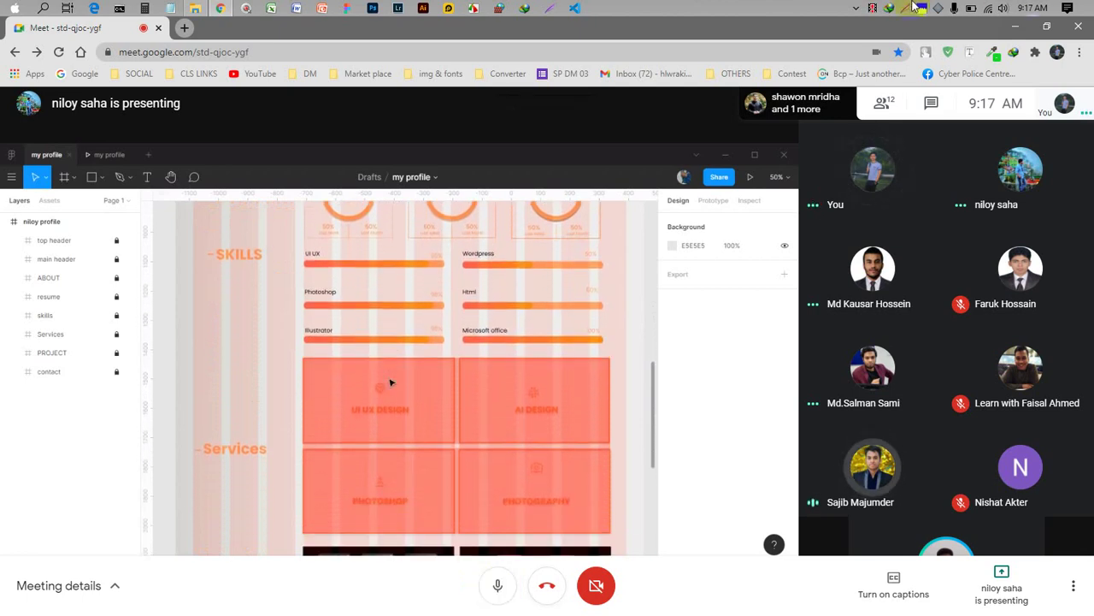
{"action": "left_click", "coordinate": [500, 587]}
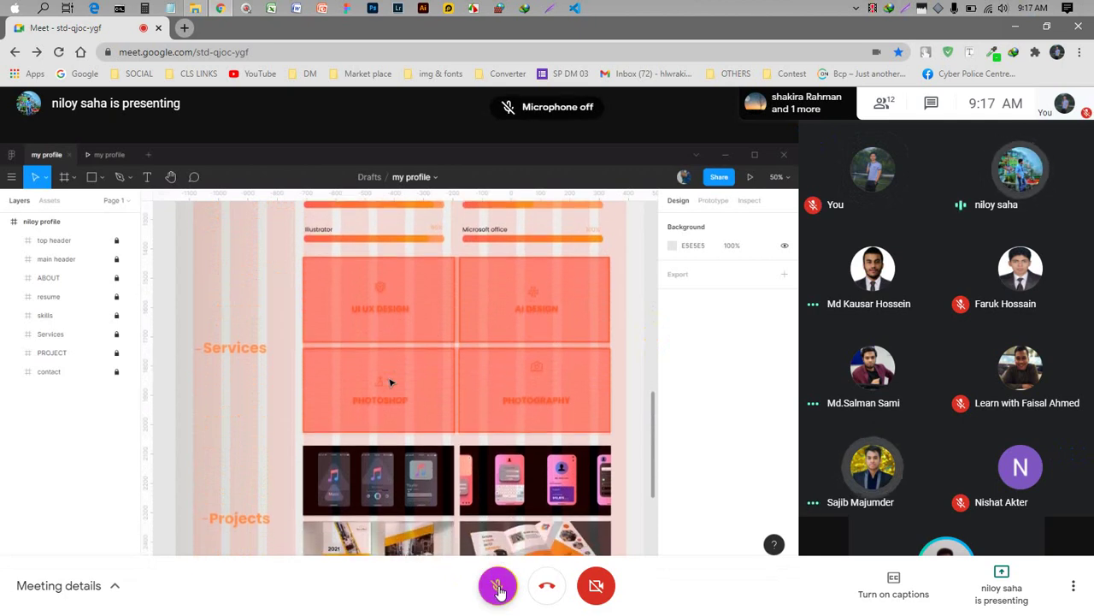
{"action": "left_click", "coordinate": [499, 588]}
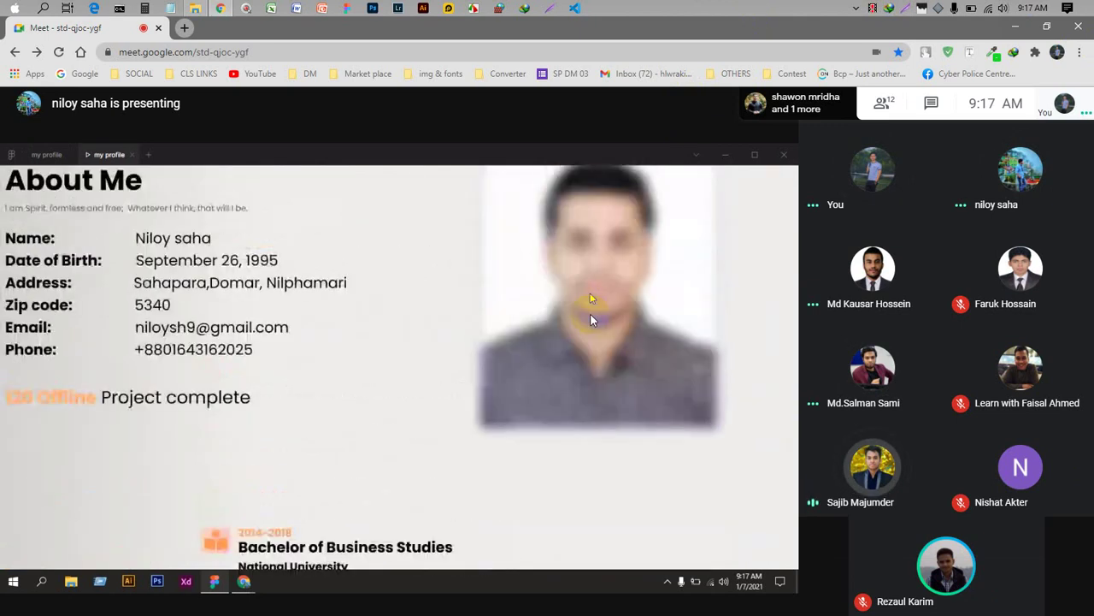
{"action": "mouse_move", "coordinate": [590, 298]}
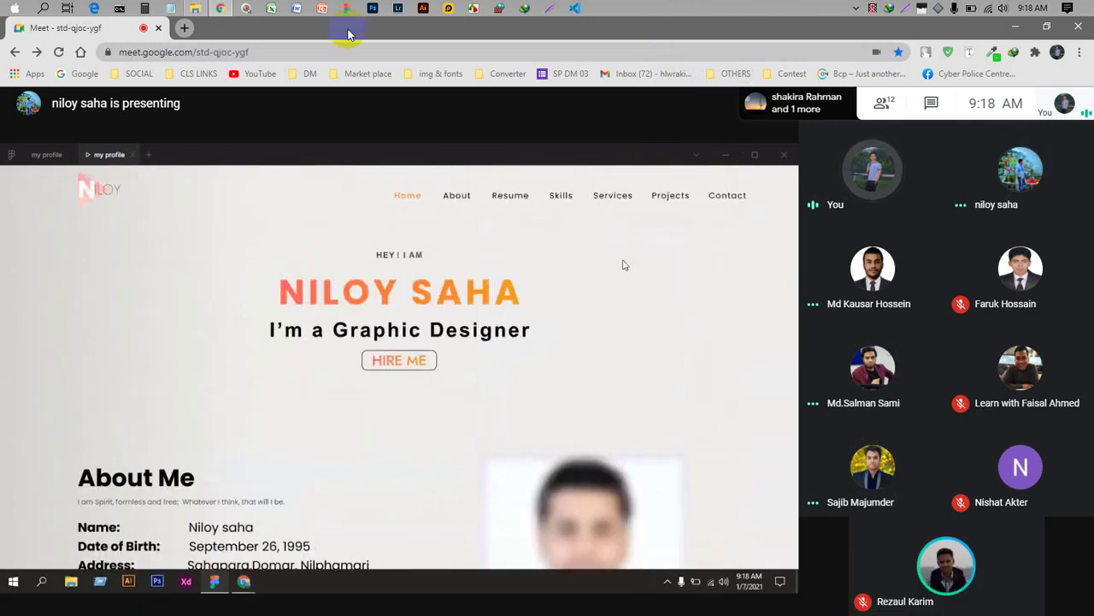
{"action": "left_click", "coordinate": [198, 8]}
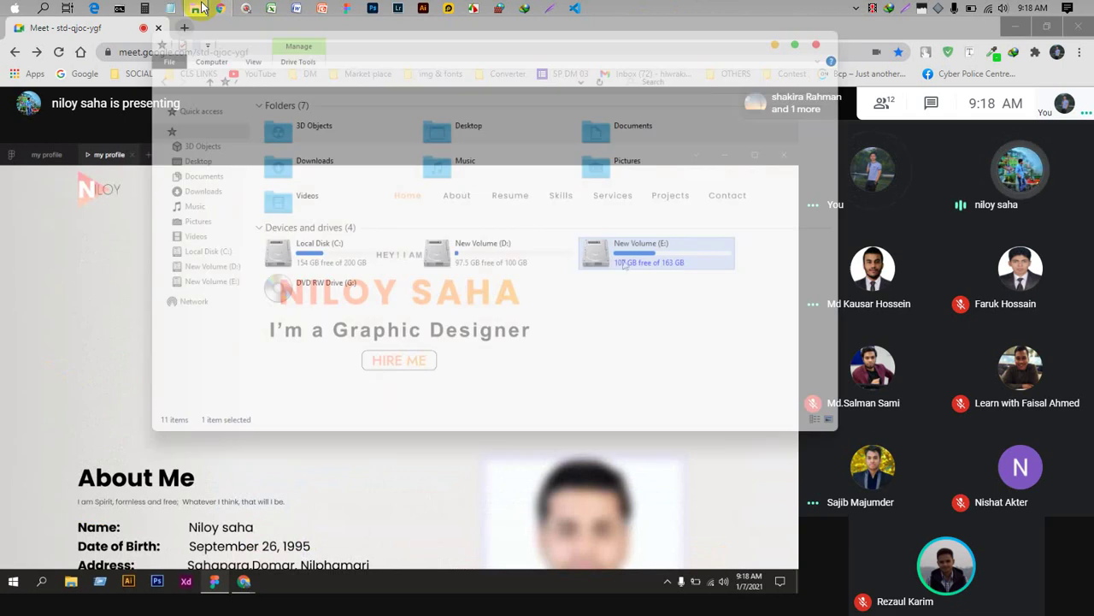
{"action": "left_click", "coordinate": [237, 156]}
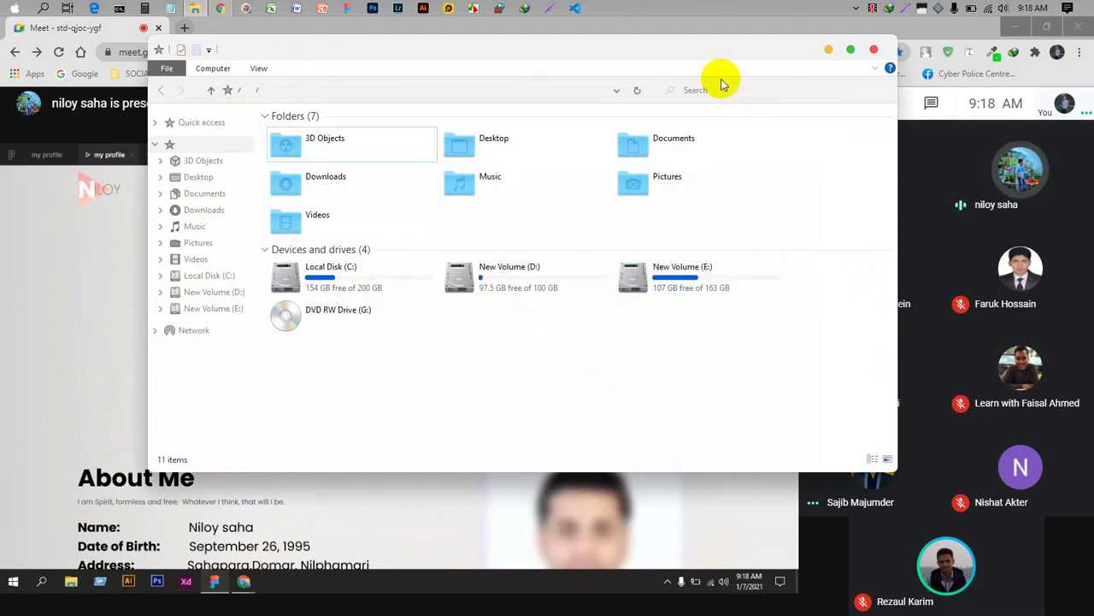
{"action": "left_click", "coordinate": [821, 53]}
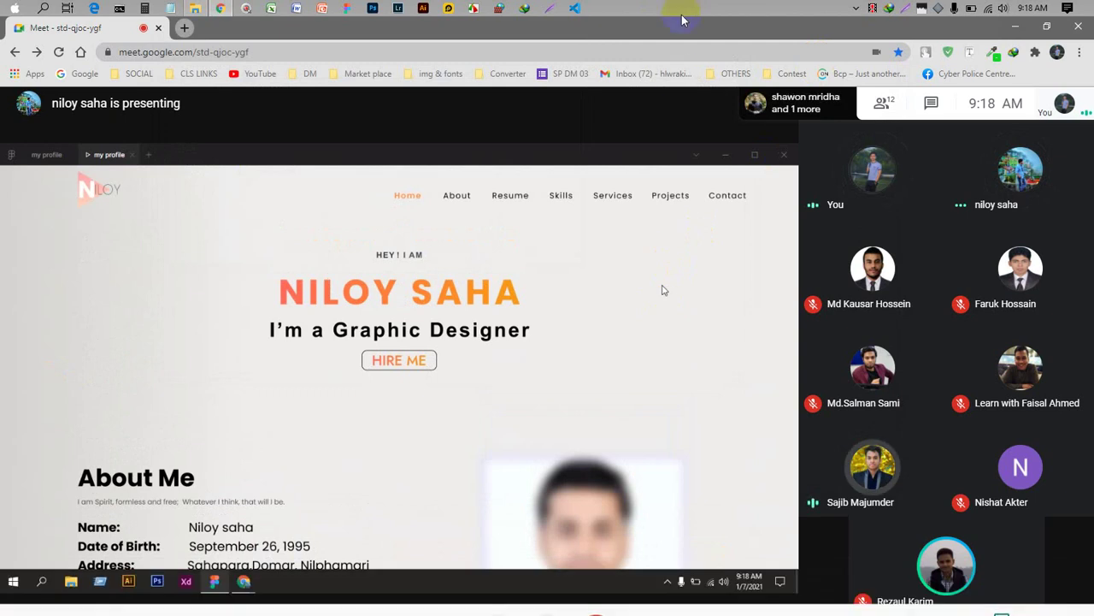
- Mute the call microphone while the participant keeps presenting the portfolio design
{"action": "mouse_move", "coordinate": [477, 489]}
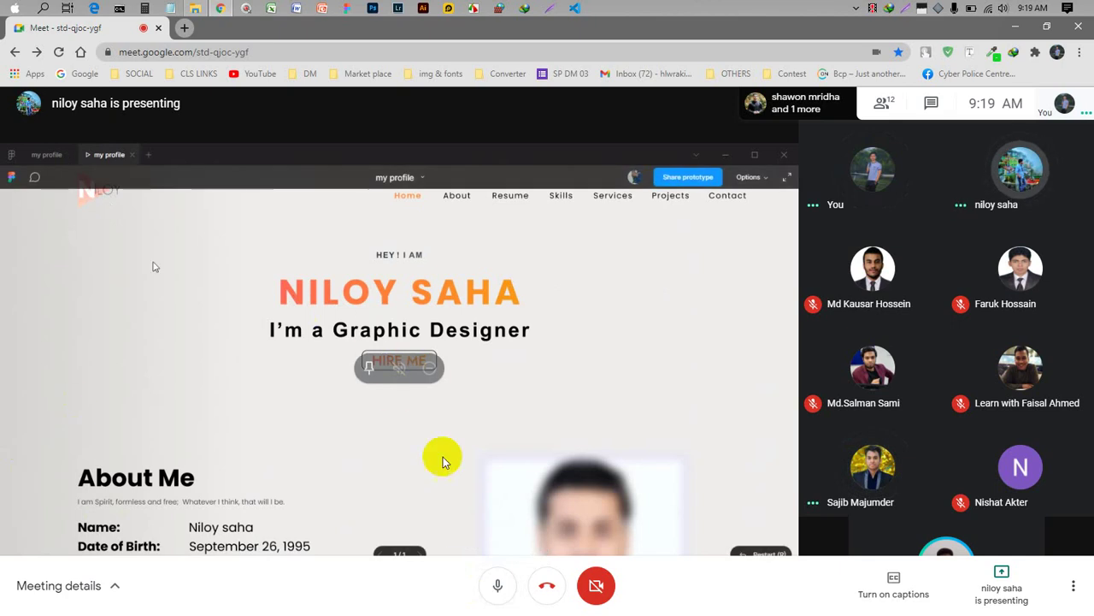
{"action": "left_click", "coordinate": [500, 581]}
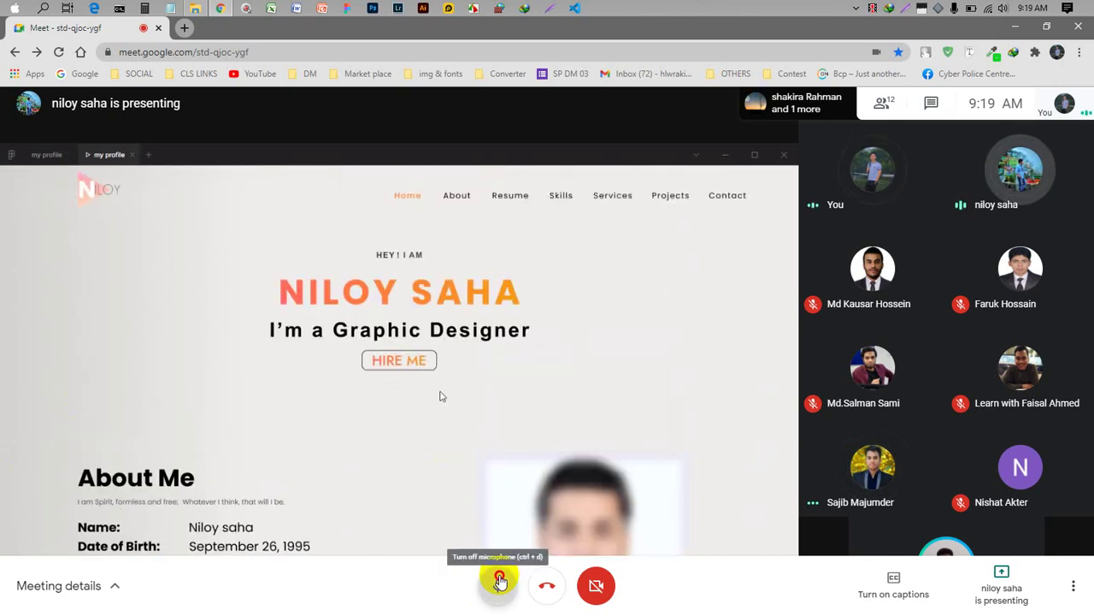
{"action": "left_click", "coordinate": [501, 581]}
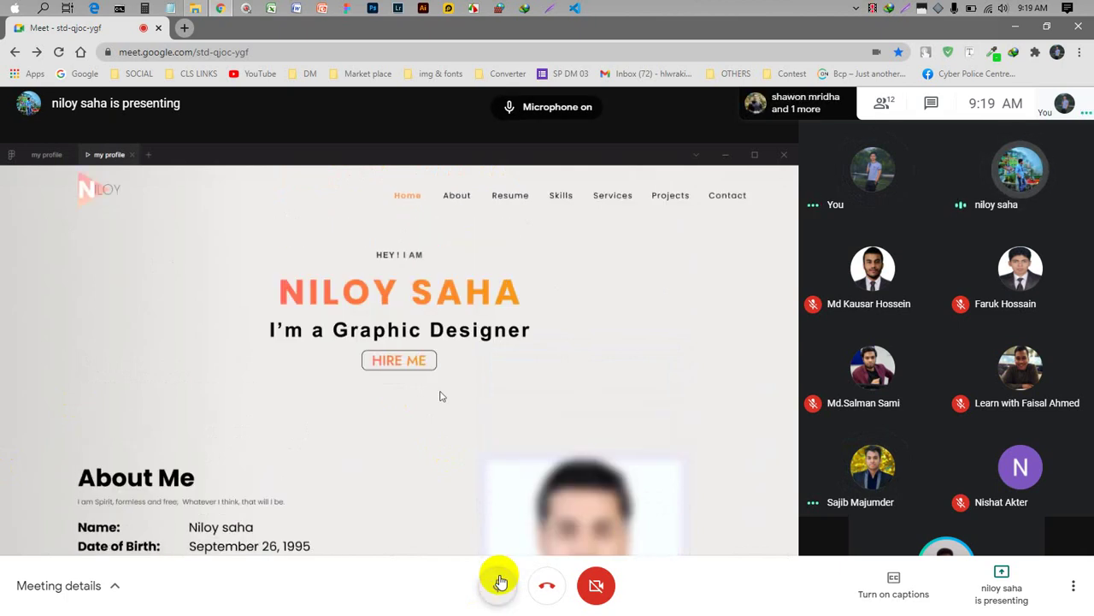
{"action": "left_click", "coordinate": [500, 581]}
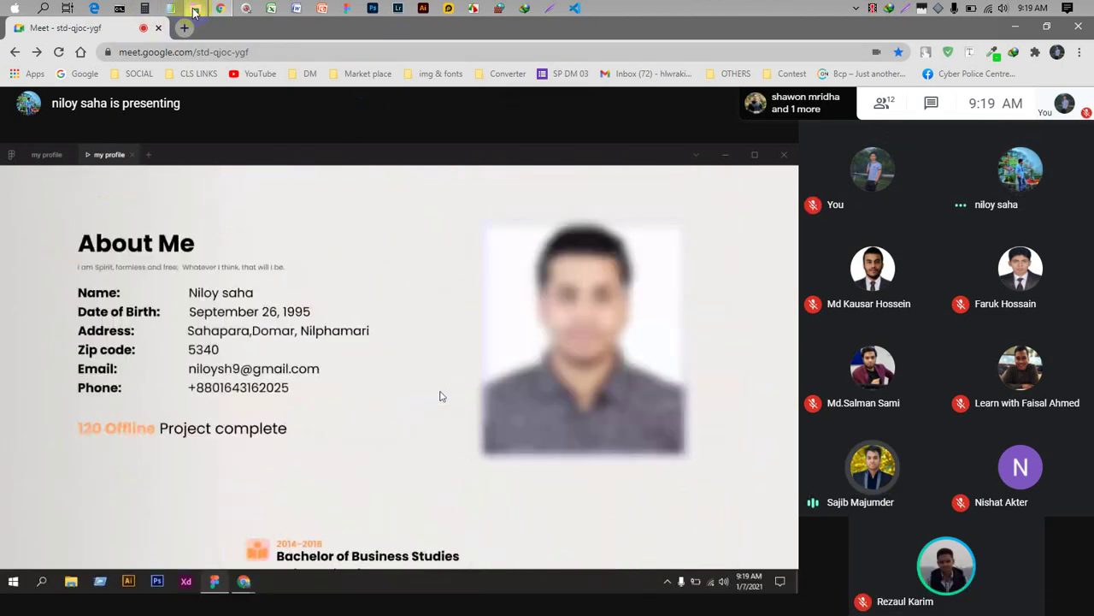
{"action": "left_click", "coordinate": [195, 9]}
{"action": "left_click", "coordinate": [685, 359]}
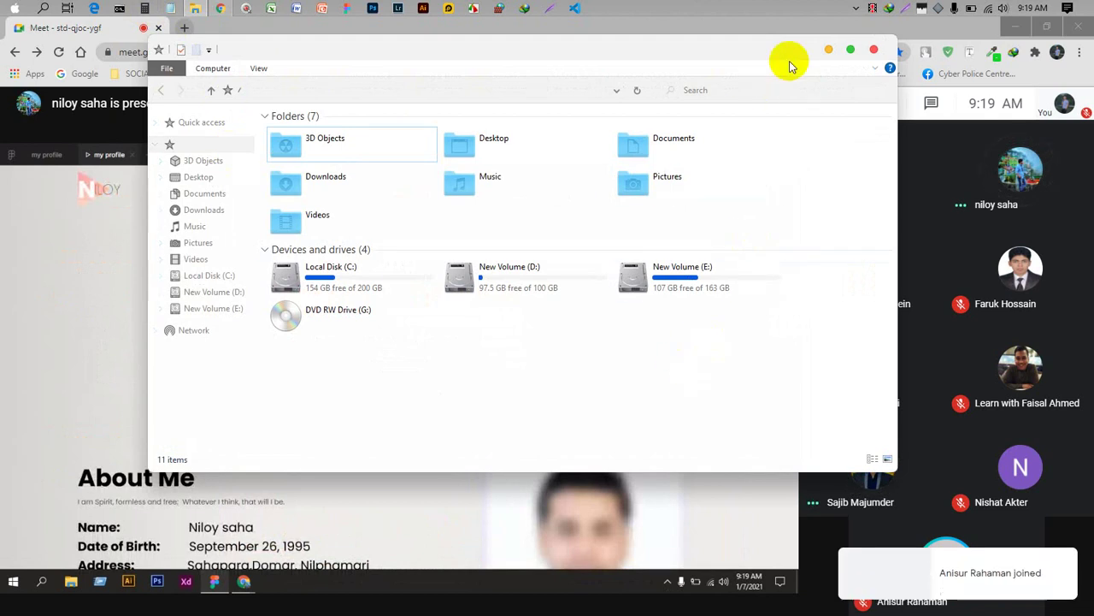
- Minimize the file manager, unmute to comment on the presentation, and mute again, dismissing the microphone-off notice
{"action": "left_click", "coordinate": [827, 48]}
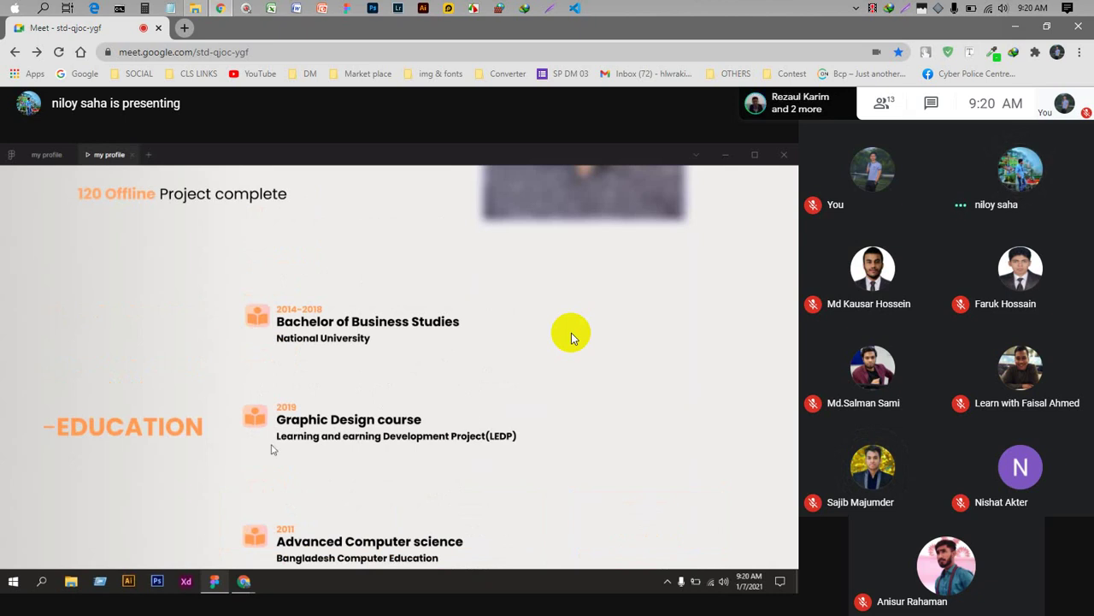
{"action": "mouse_move", "coordinate": [403, 601]}
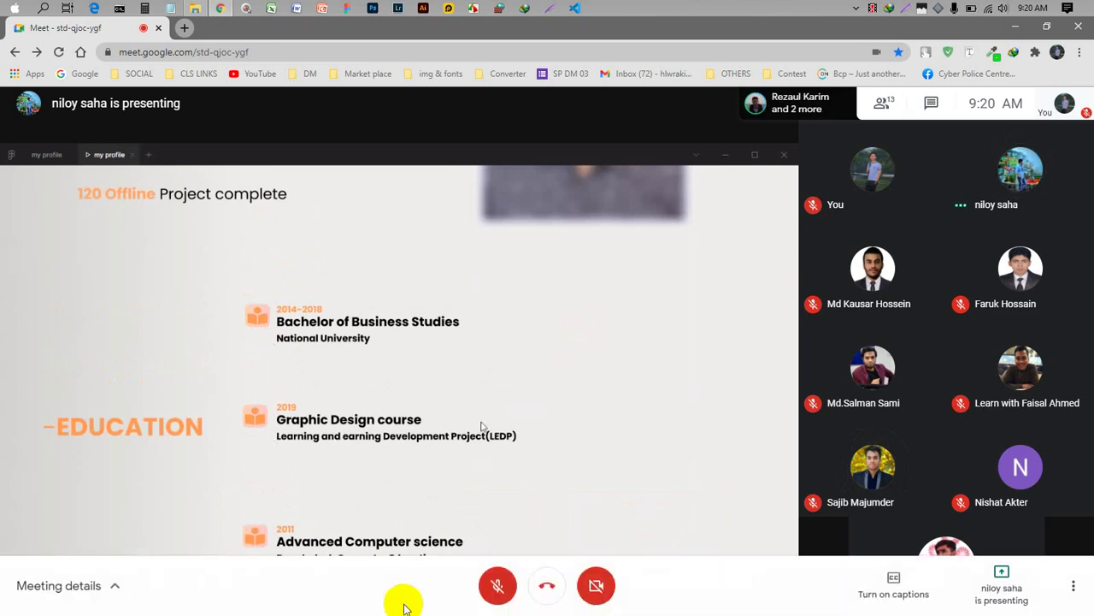
{"action": "left_click", "coordinate": [491, 596]}
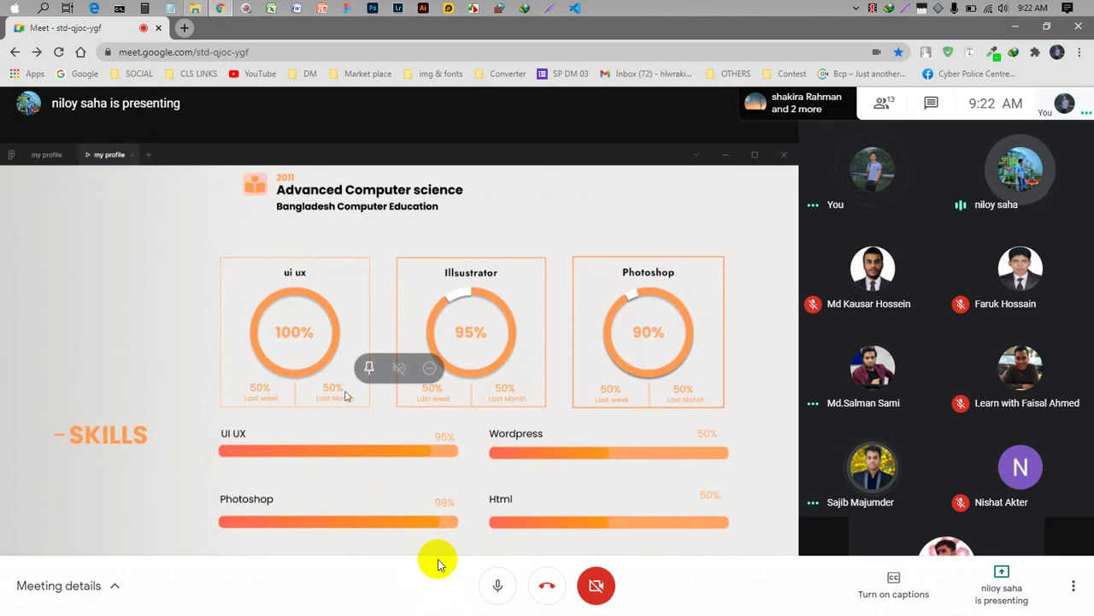
{"action": "left_click", "coordinate": [499, 588]}
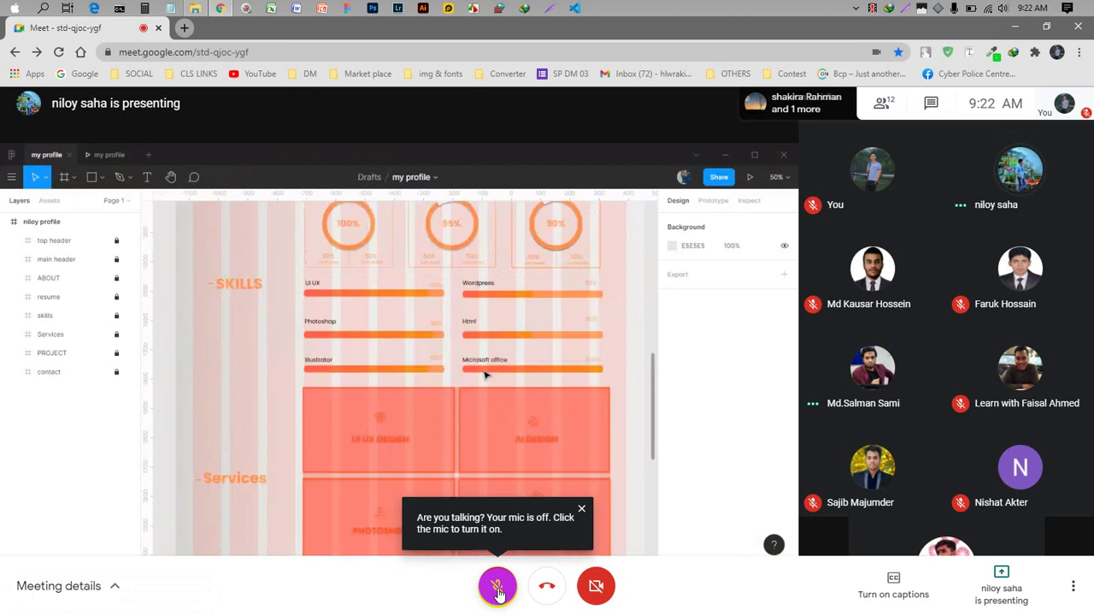
{"action": "left_click", "coordinate": [581, 510]}
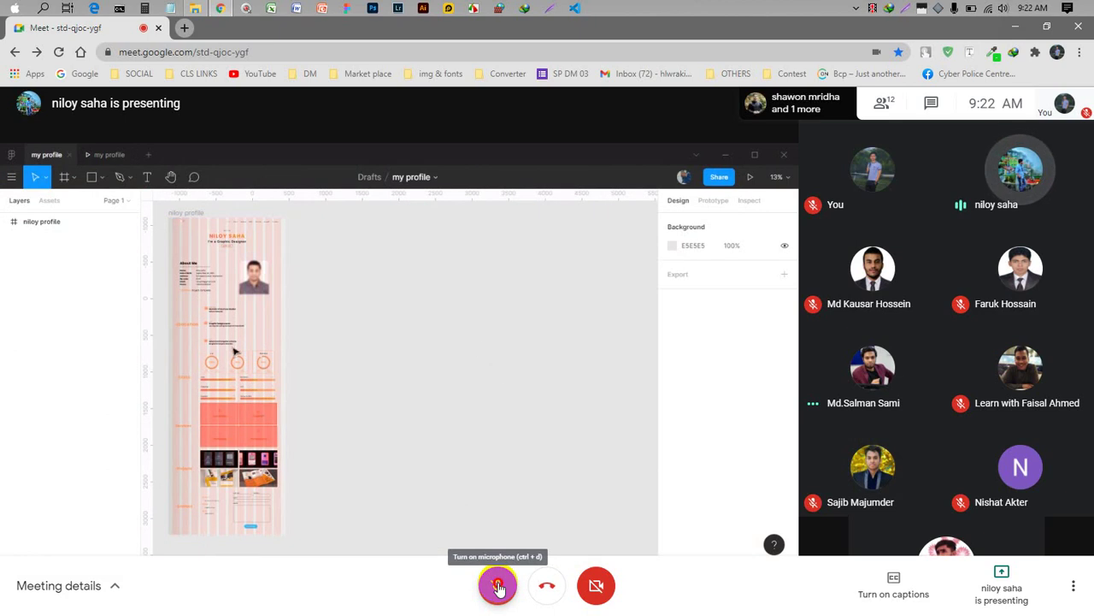
- Unmute and mute the microphone to talk with the participants, dismiss the microphone-off notice, and leave the microphone on
{"action": "left_click", "coordinate": [498, 586]}
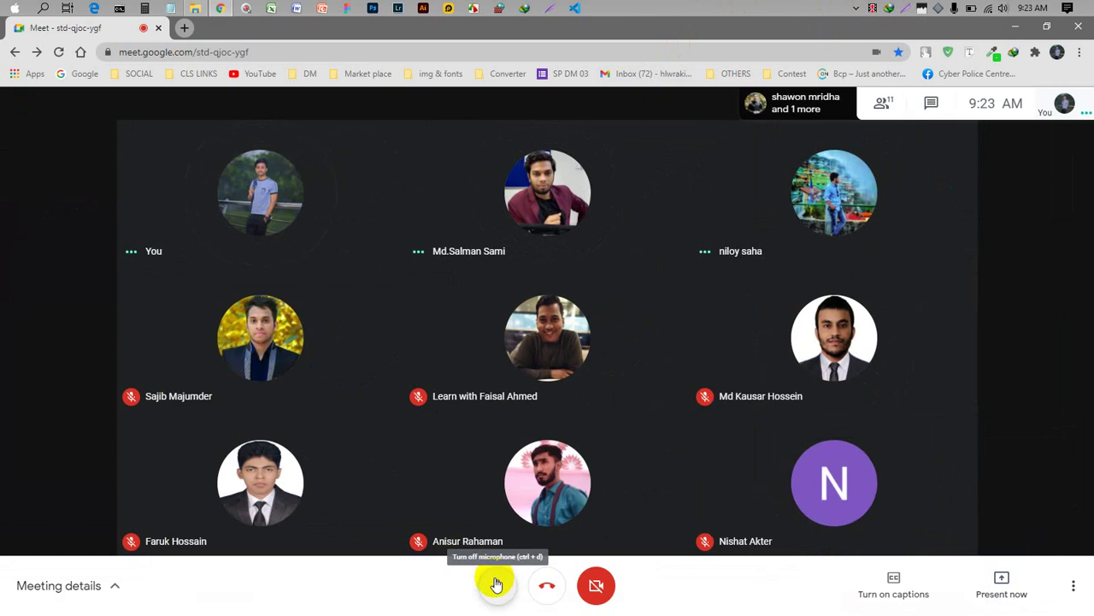
{"action": "left_click", "coordinate": [496, 584]}
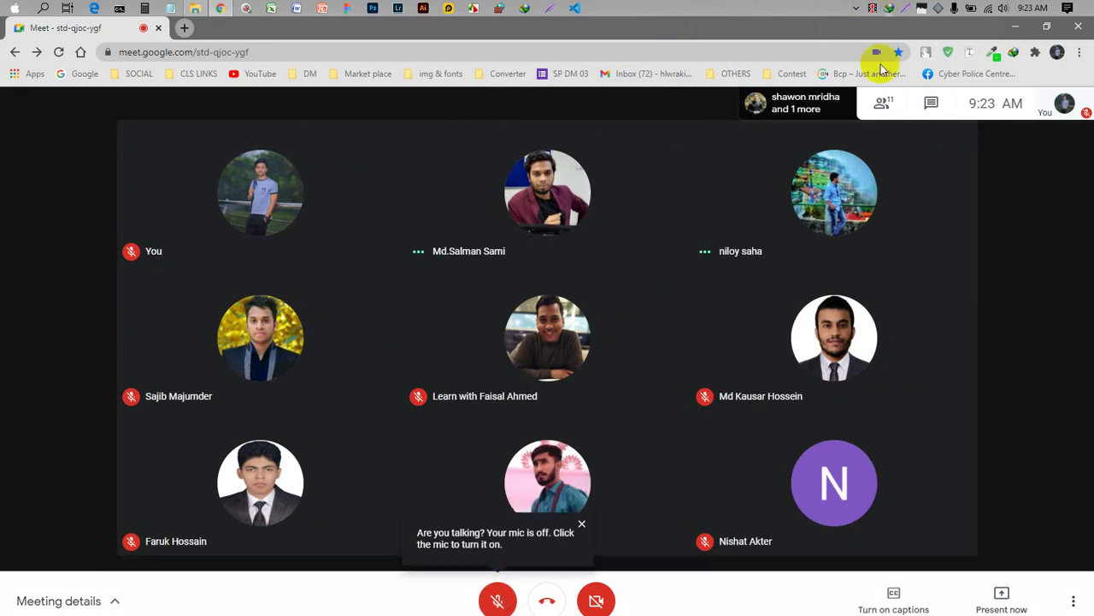
{"action": "left_click", "coordinate": [583, 509]}
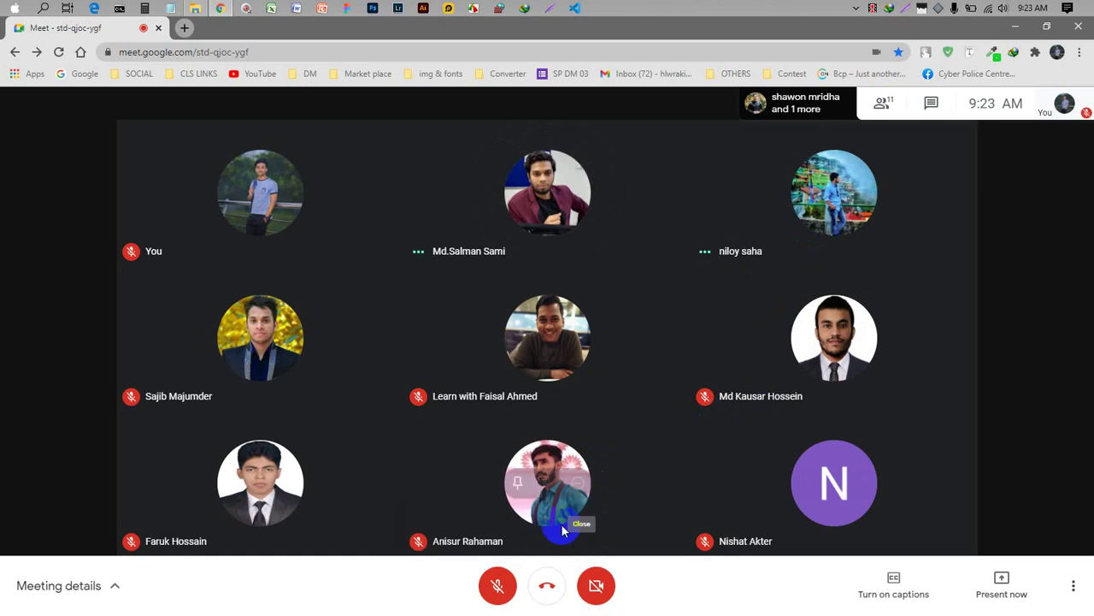
{"action": "left_click", "coordinate": [496, 585]}
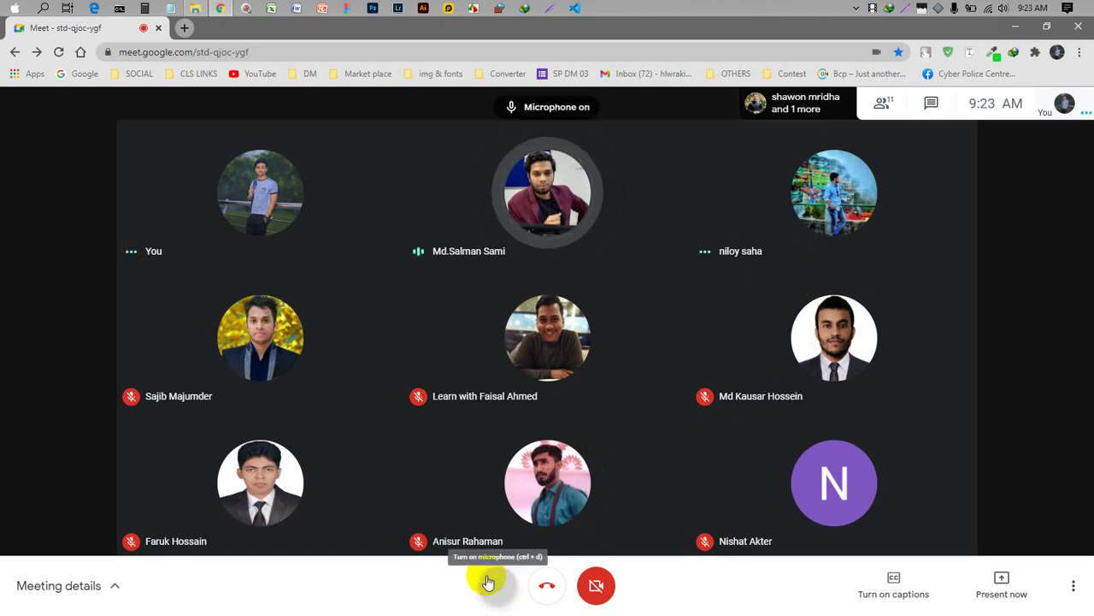
- Review the list of people in the call, close the meeting details, and mute the microphone
{"action": "left_click", "coordinate": [882, 103]}
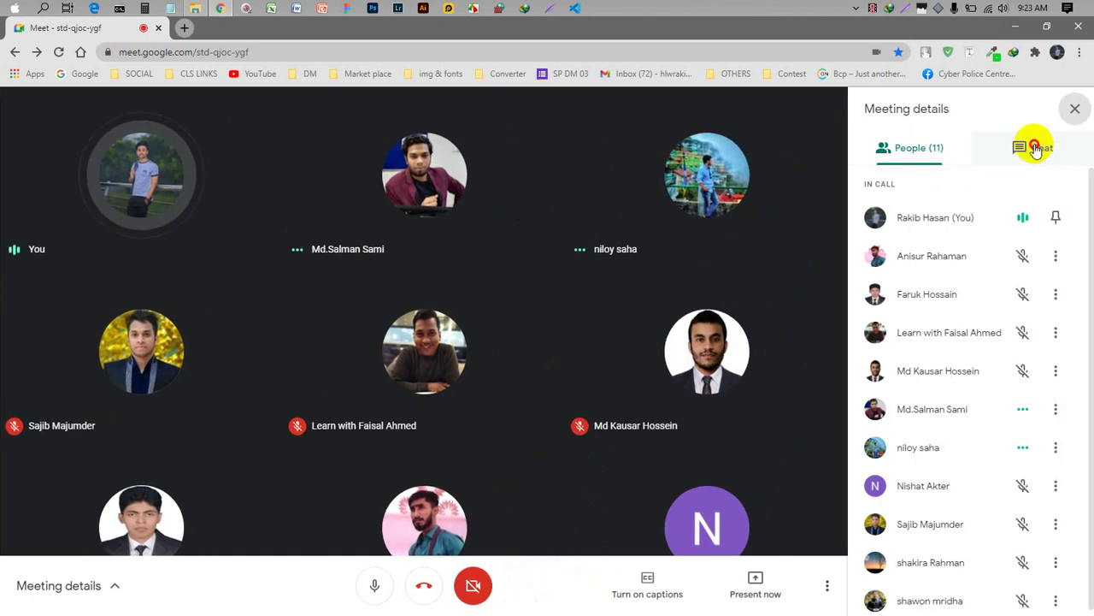
{"action": "left_click", "coordinate": [1031, 148]}
{"action": "left_click", "coordinate": [934, 159]}
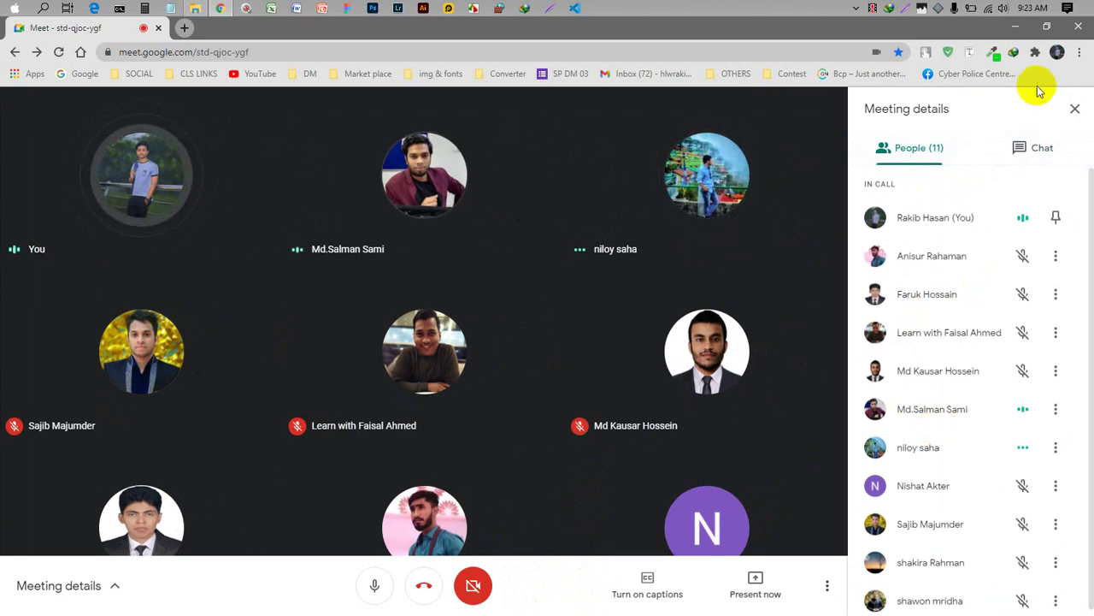
{"action": "left_click", "coordinate": [1075, 109]}
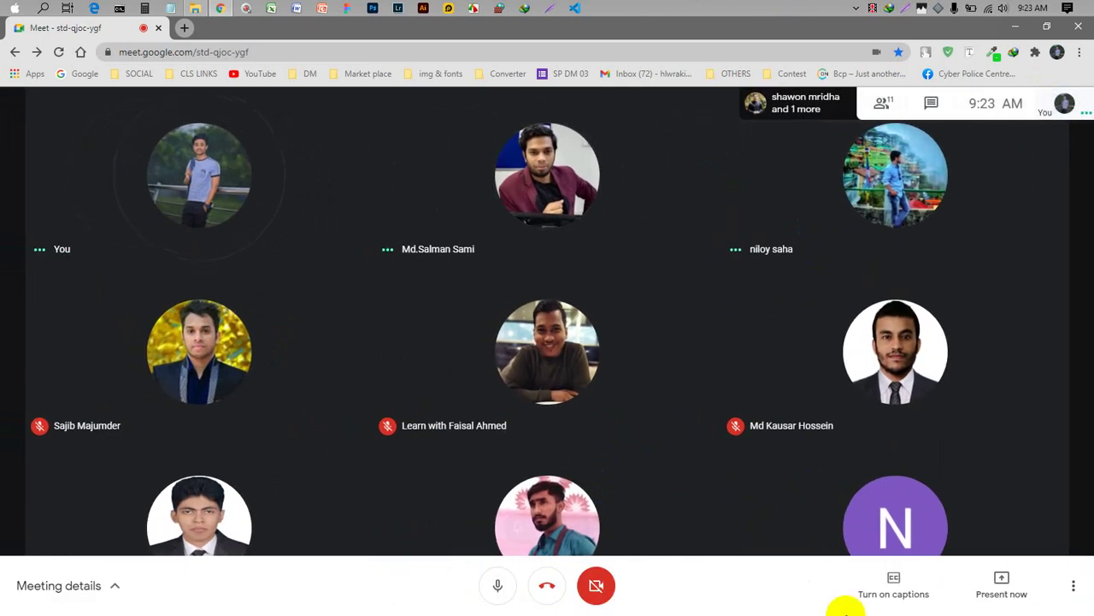
{"action": "left_click", "coordinate": [505, 590]}
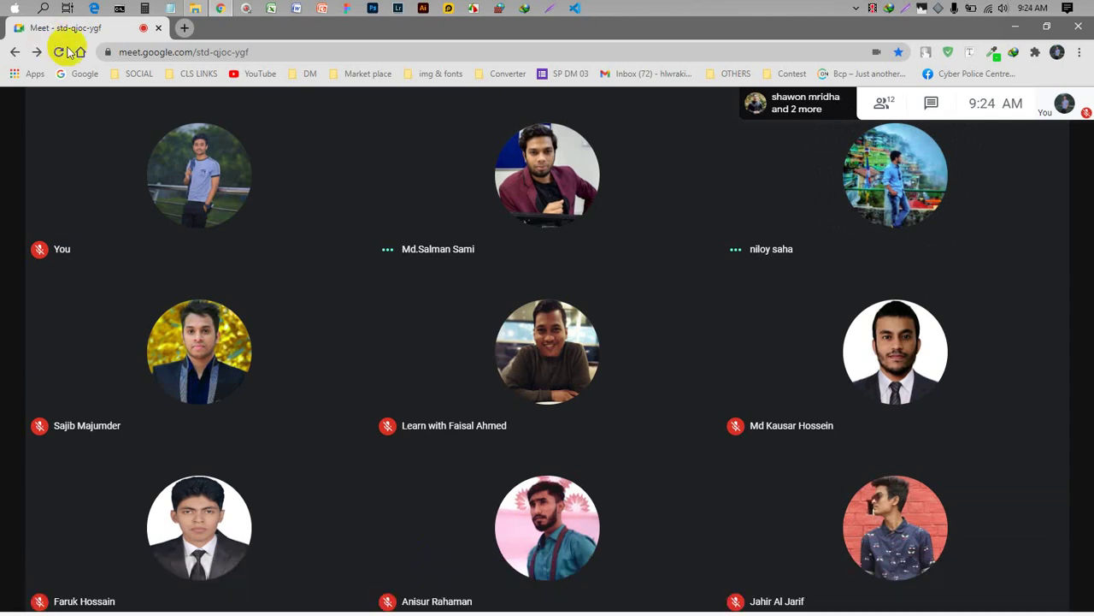
{"action": "left_click", "coordinate": [199, 9]}
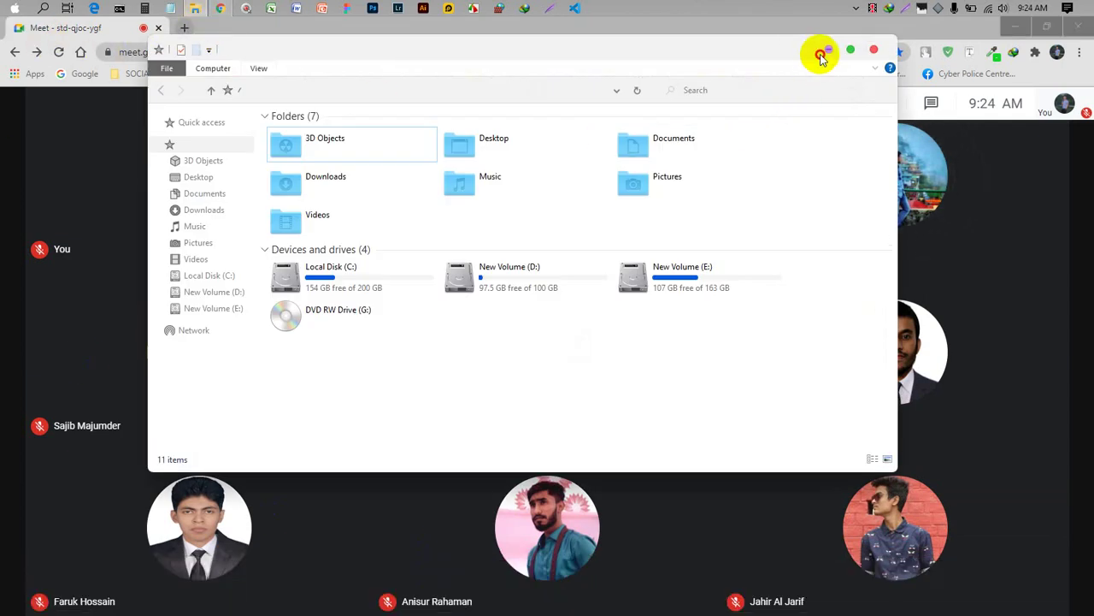
{"action": "left_click", "coordinate": [780, 55]}
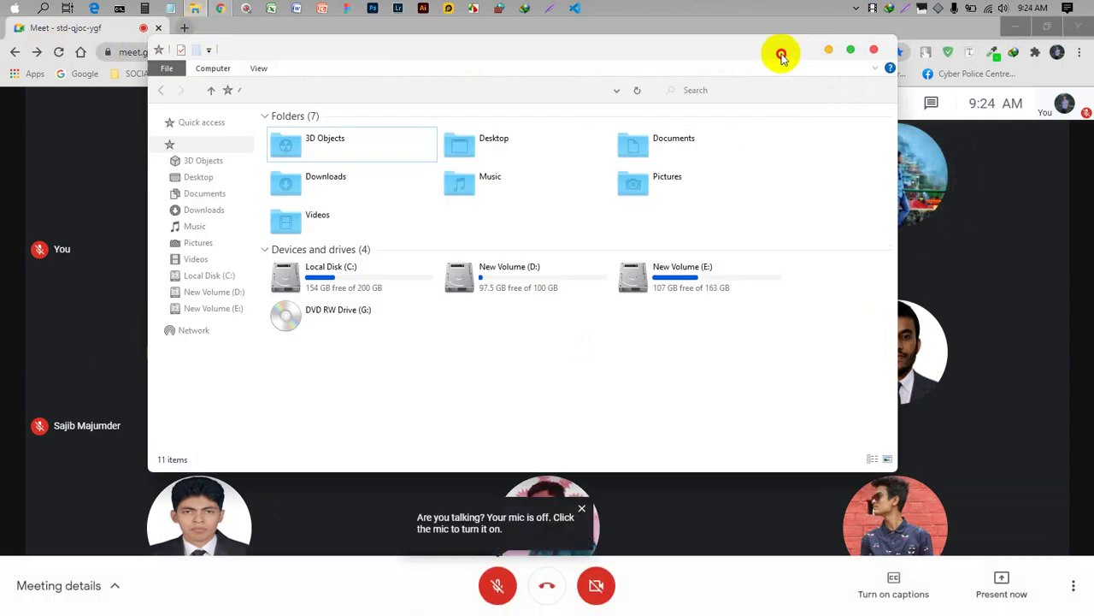
{"action": "left_click", "coordinate": [826, 50]}
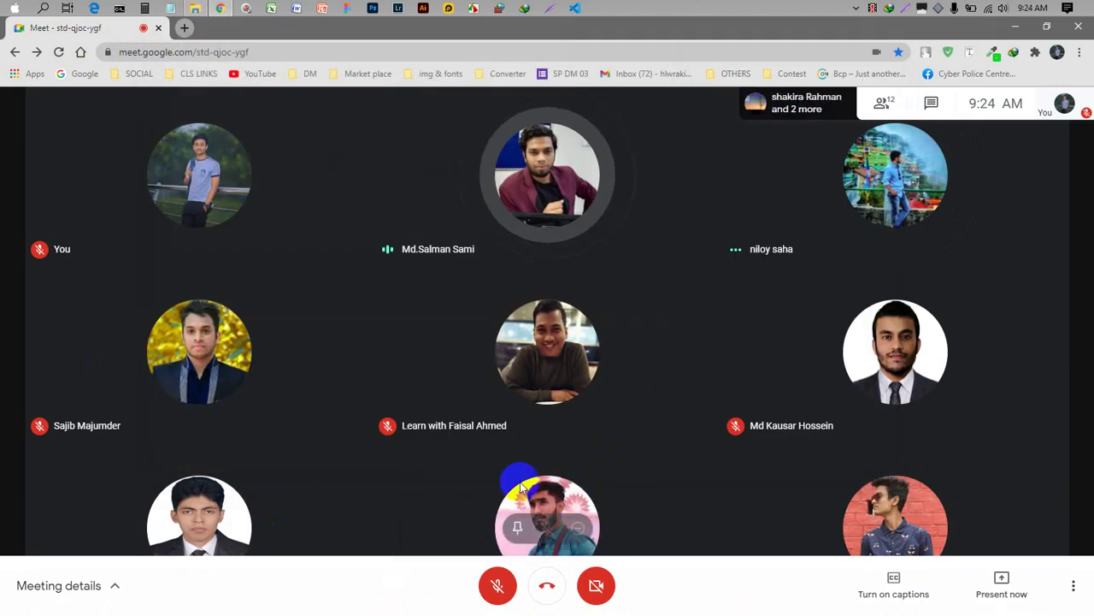
- Turn on the microphone and switch to Figma to examine the column grid settings of Frame 1 and Frame 4
{"action": "left_click", "coordinate": [496, 587]}
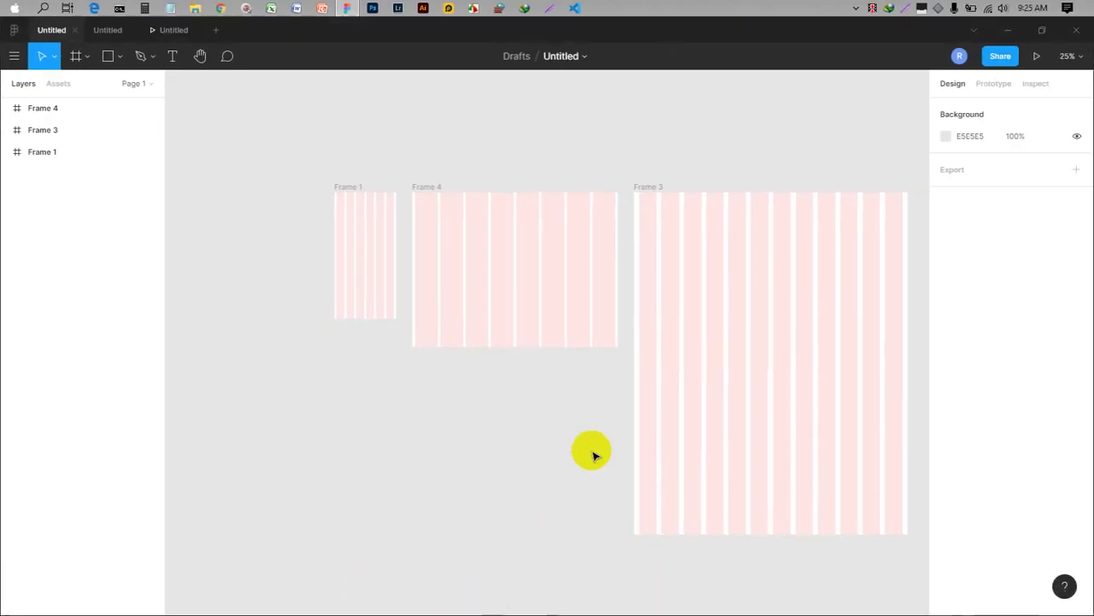
{"action": "left_click", "coordinate": [334, 253]}
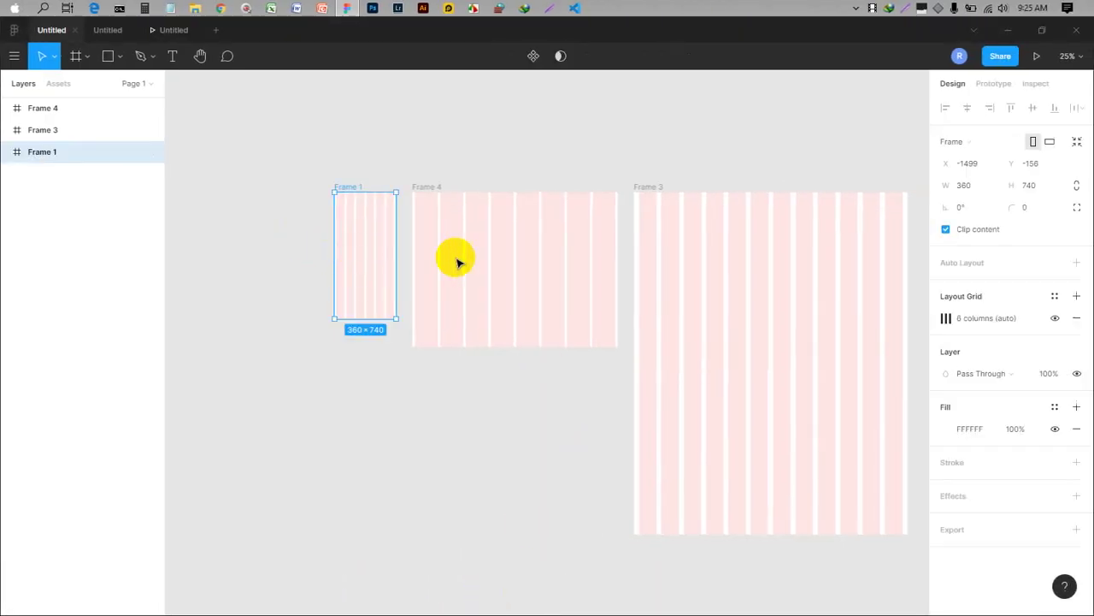
{"action": "left_click", "coordinate": [945, 318]}
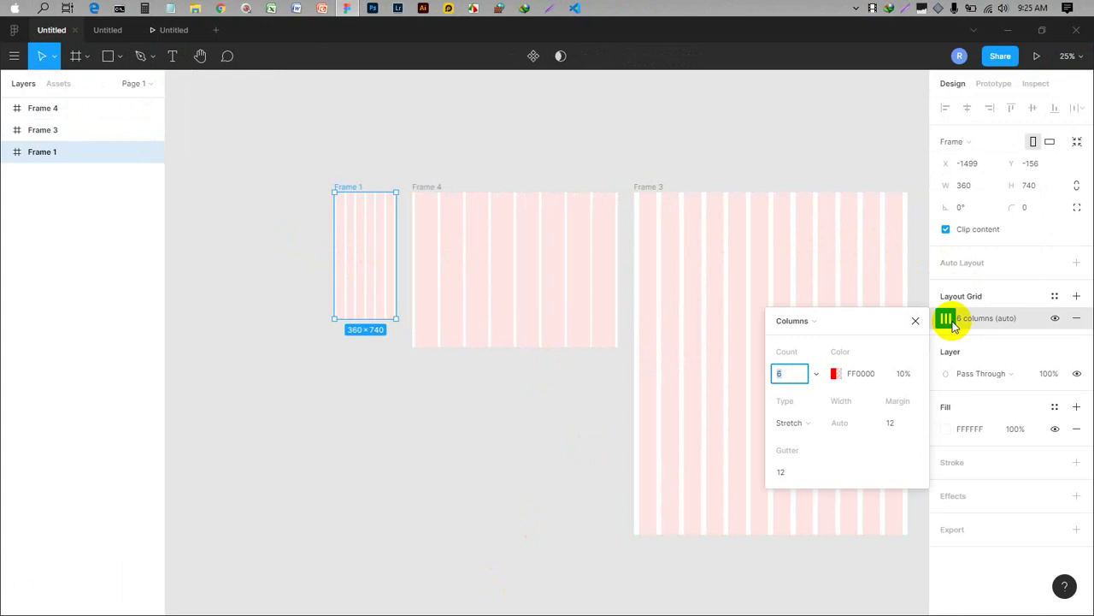
{"action": "left_click", "coordinate": [776, 167]}
{"action": "left_click", "coordinate": [474, 261]}
{"action": "left_click", "coordinate": [946, 318]}
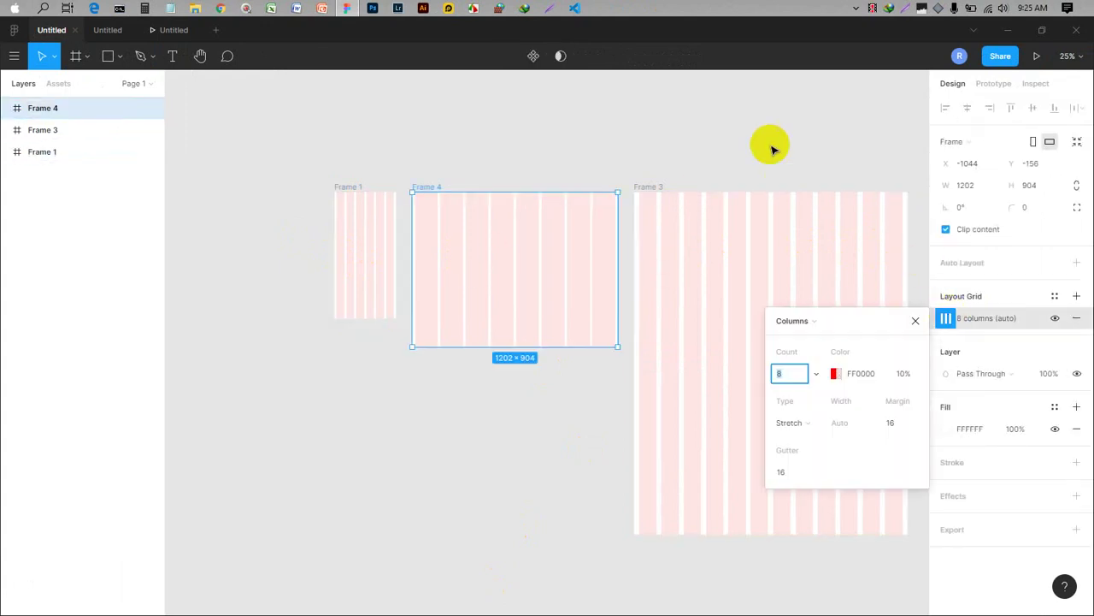
{"action": "left_click", "coordinate": [770, 148]}
{"action": "left_click", "coordinate": [358, 260]}
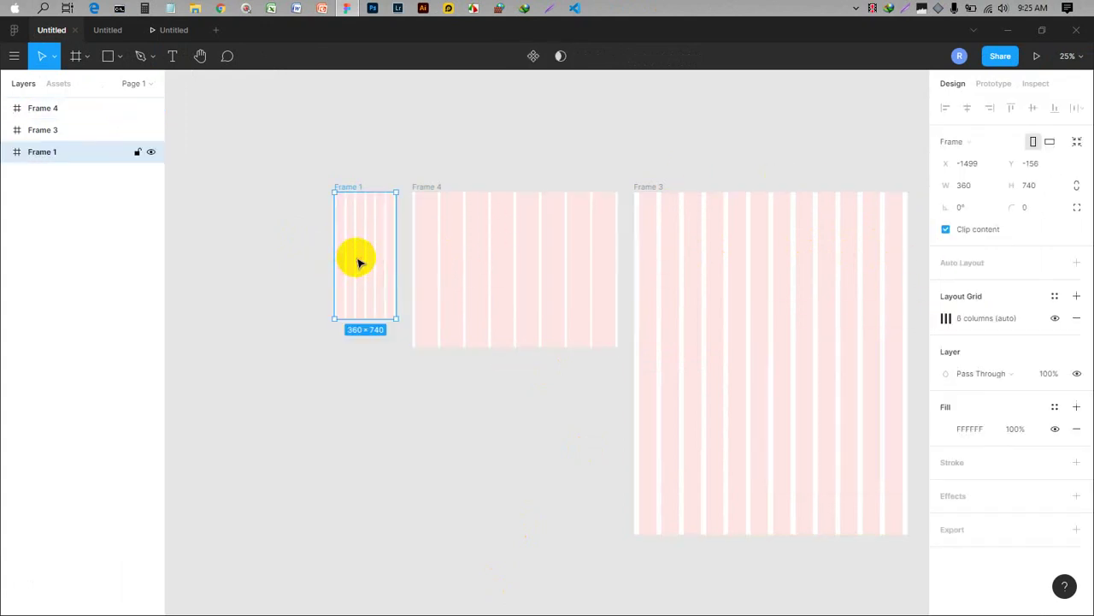
{"action": "left_click", "coordinate": [698, 164]}
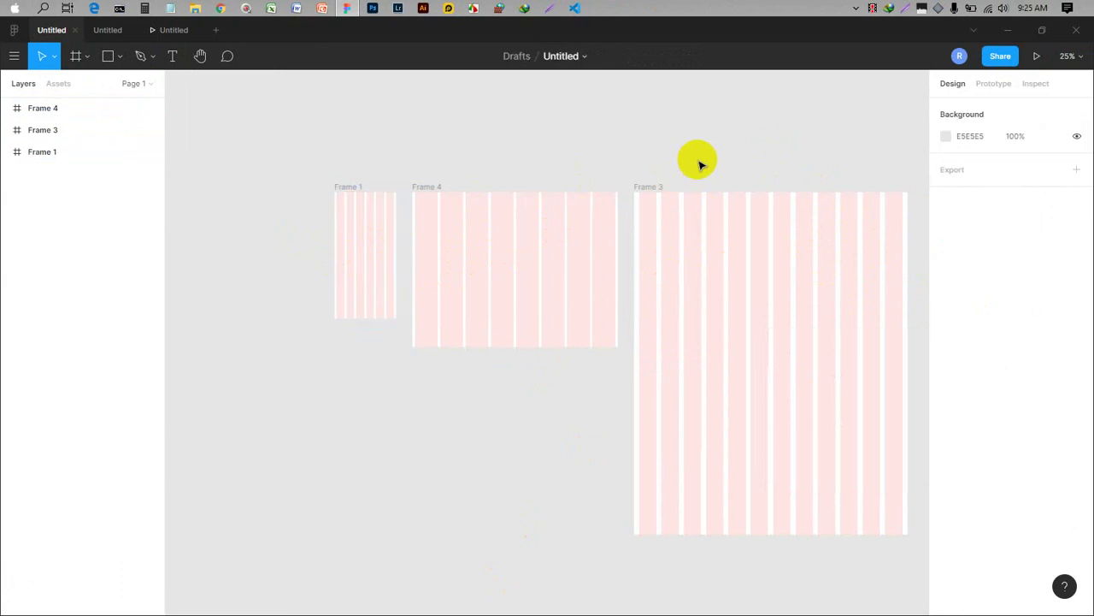
- Switch back to the Google Meet call and lower the system volume
{"action": "key", "text": "alt+Tab"}
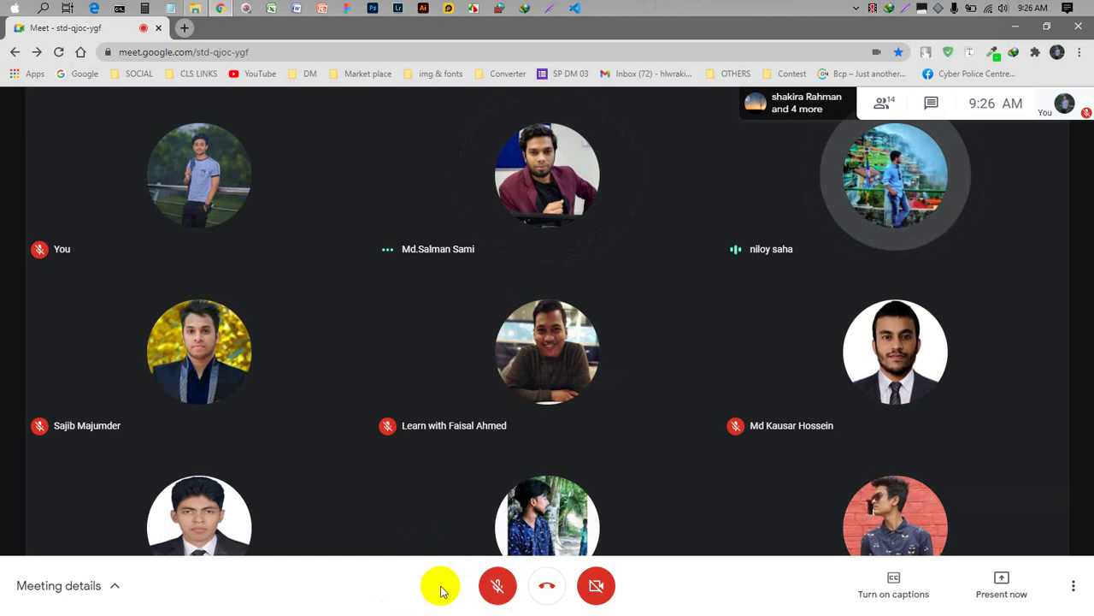
{"action": "key", "text": "XF86AudioLowerVolume"}
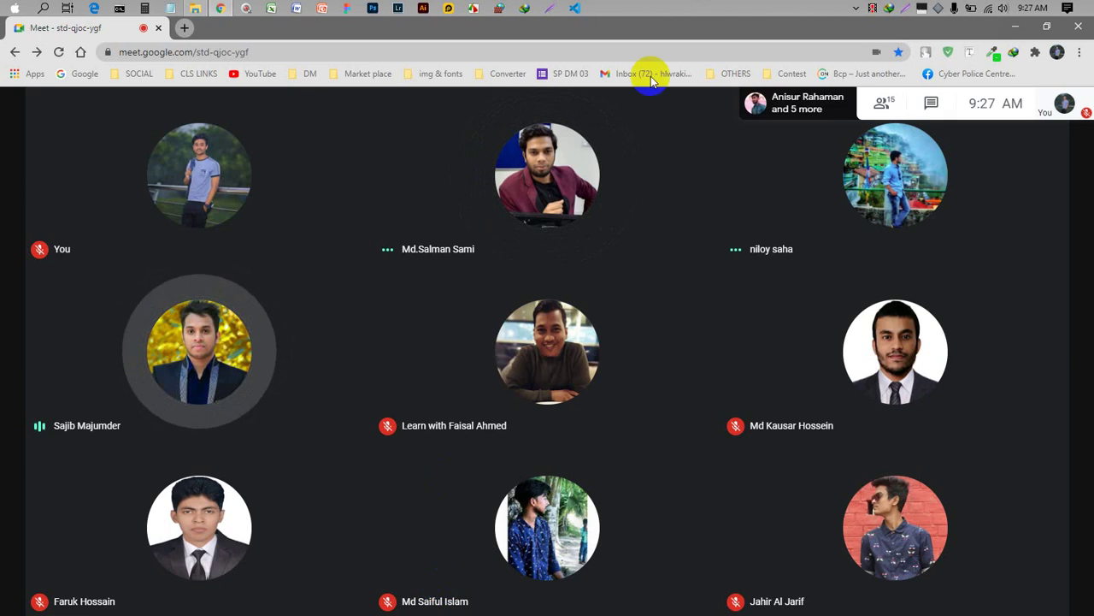
- Open the bookmarked Gmail inbox in a new browser tab and bring it to the front
{"action": "right_click", "coordinate": [615, 73]}
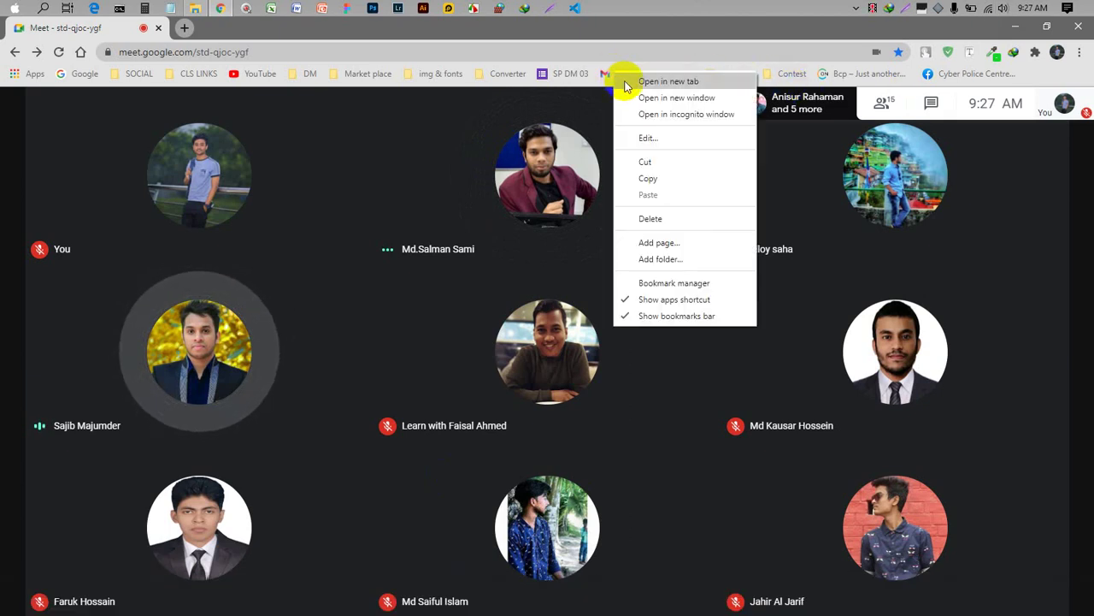
{"action": "left_click", "coordinate": [626, 81]}
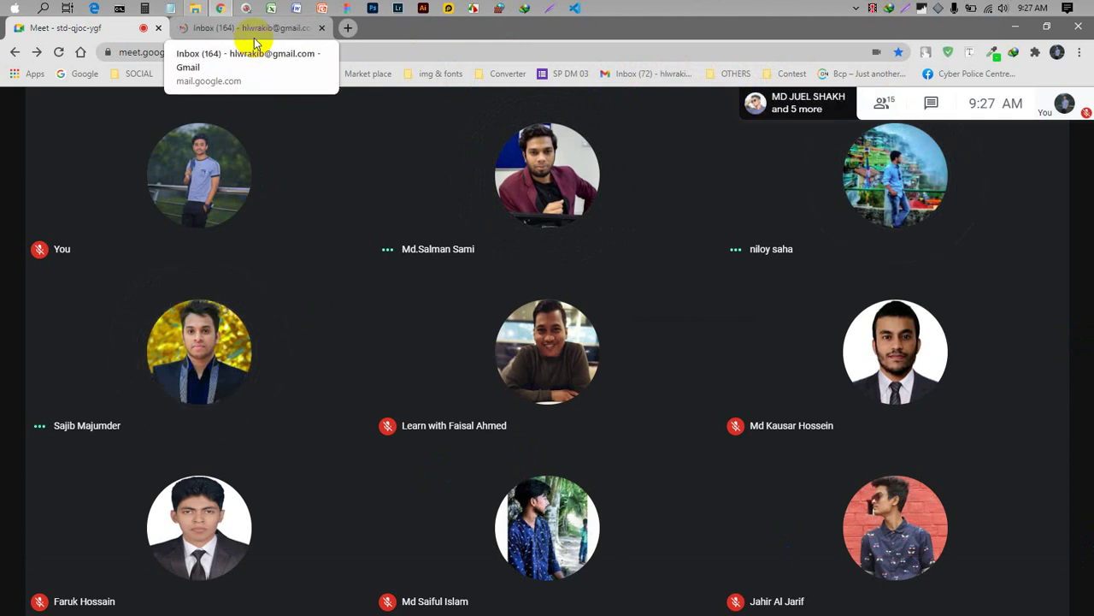
{"action": "left_click", "coordinate": [244, 121]}
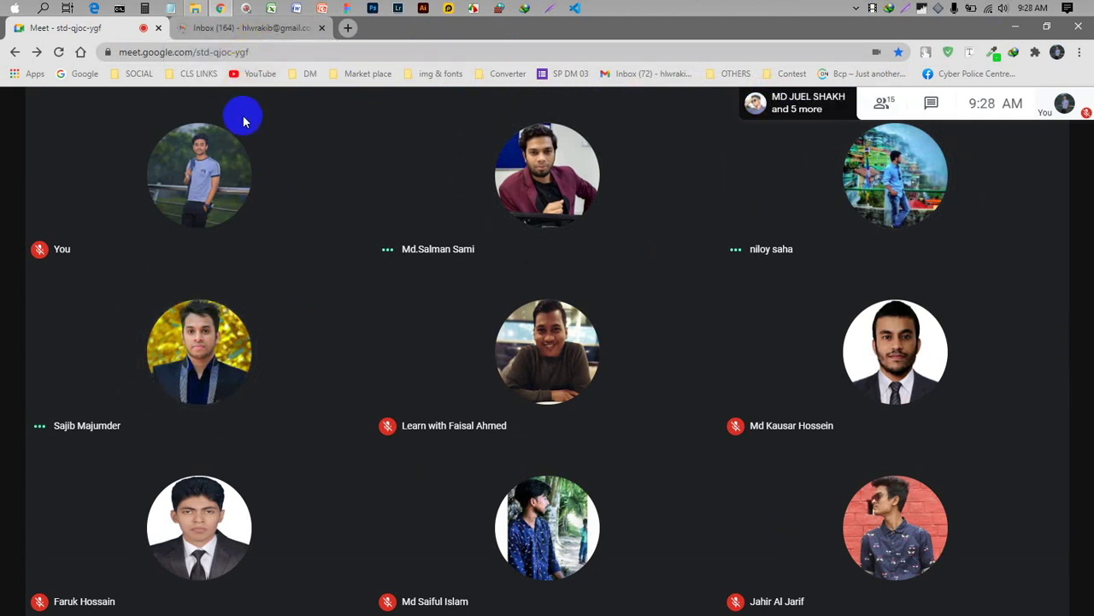
{"action": "left_click", "coordinate": [248, 28]}
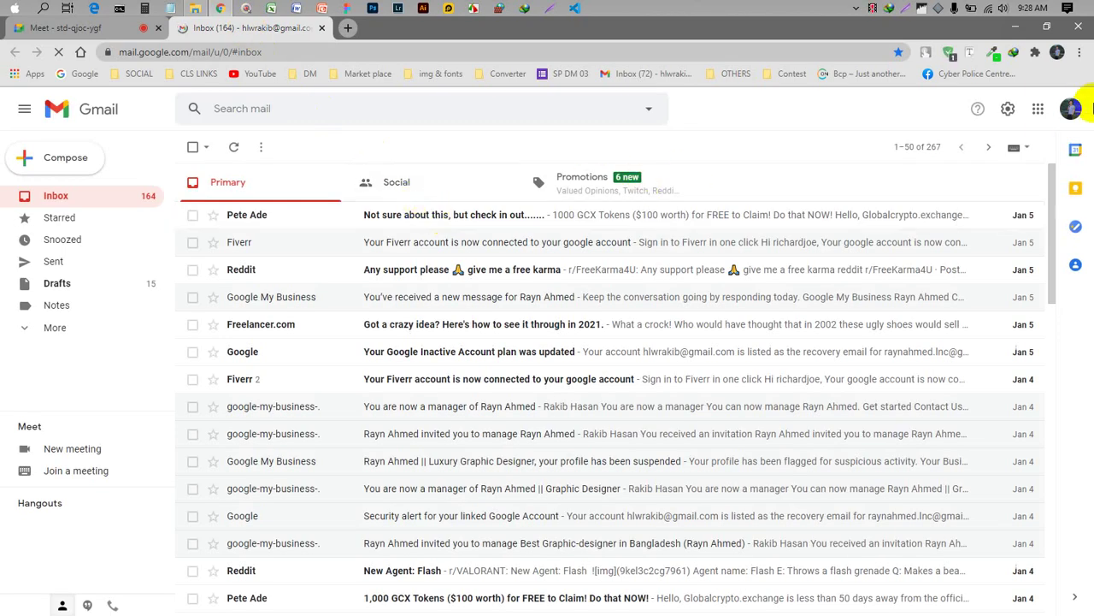
- Start signing in to the first signed-out Google account and close the original inbox tab
{"action": "left_click", "coordinate": [1071, 109]}
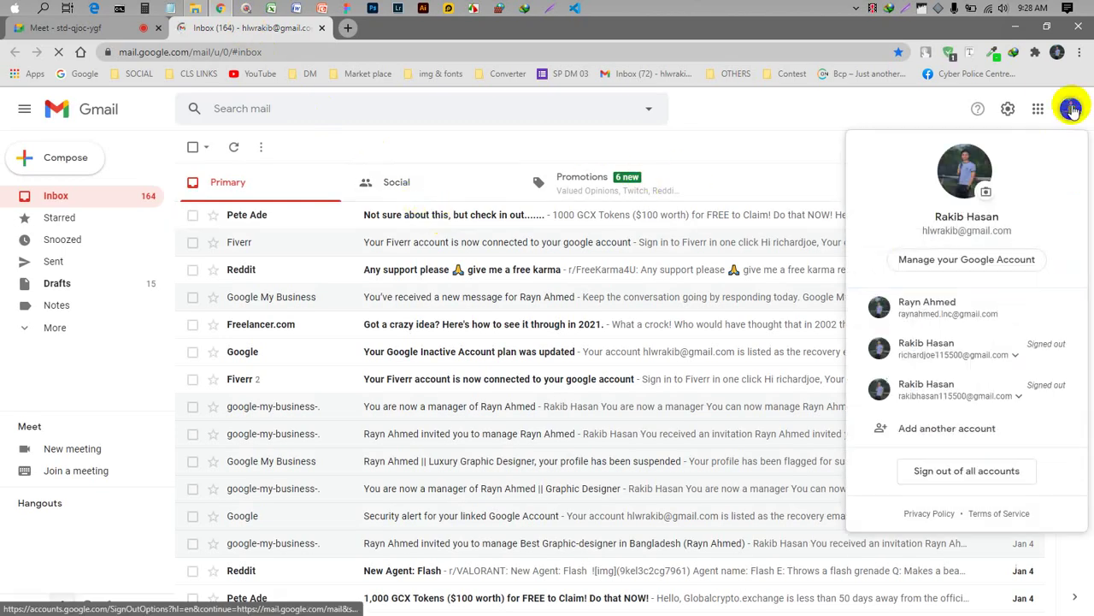
{"action": "left_click", "coordinate": [944, 362]}
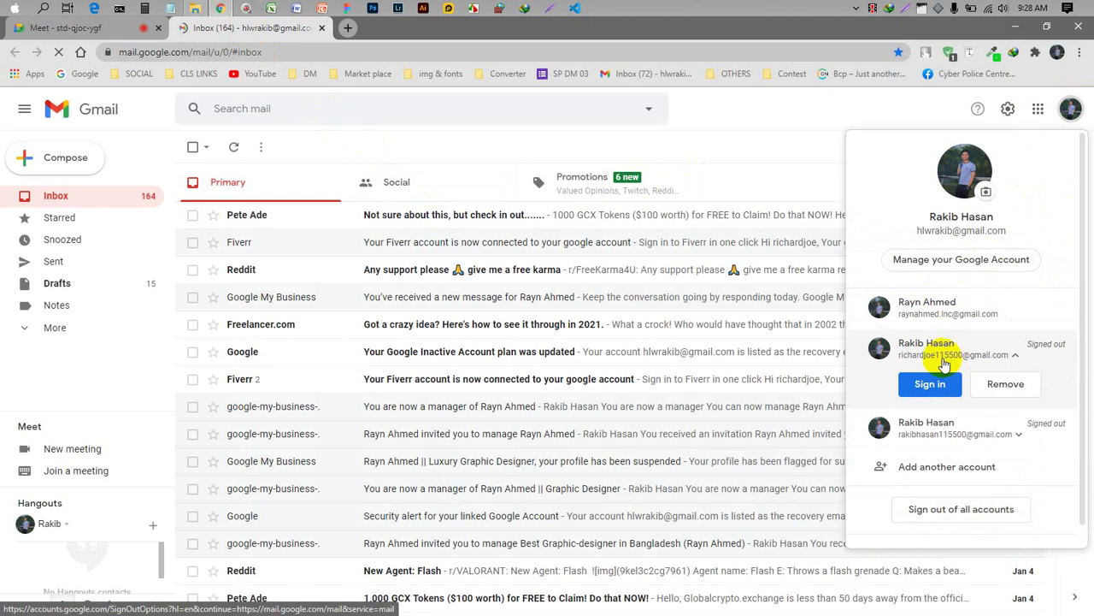
{"action": "left_click", "coordinate": [915, 387]}
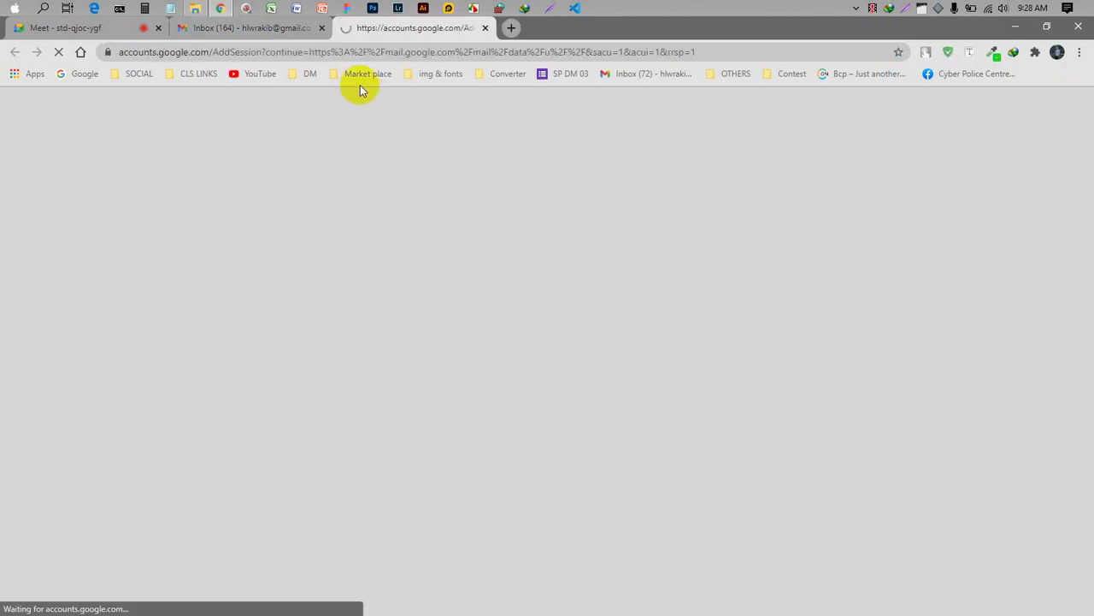
{"action": "left_click", "coordinate": [322, 31]}
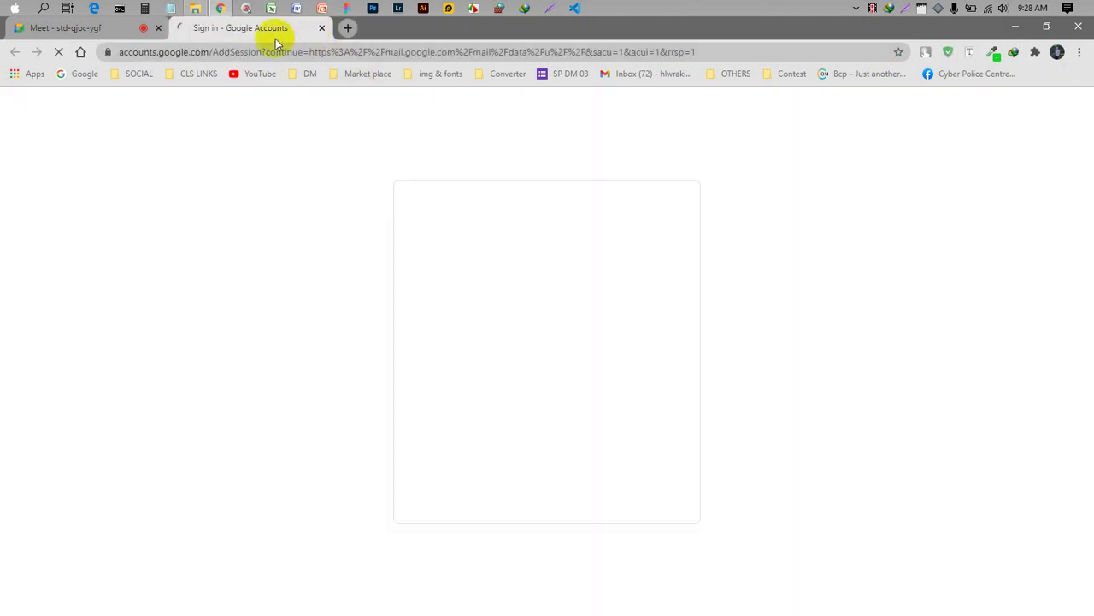
- Submit the account password to sign in to Gmail, and return to the Google Meet call
{"action": "left_click", "coordinate": [641, 366]}
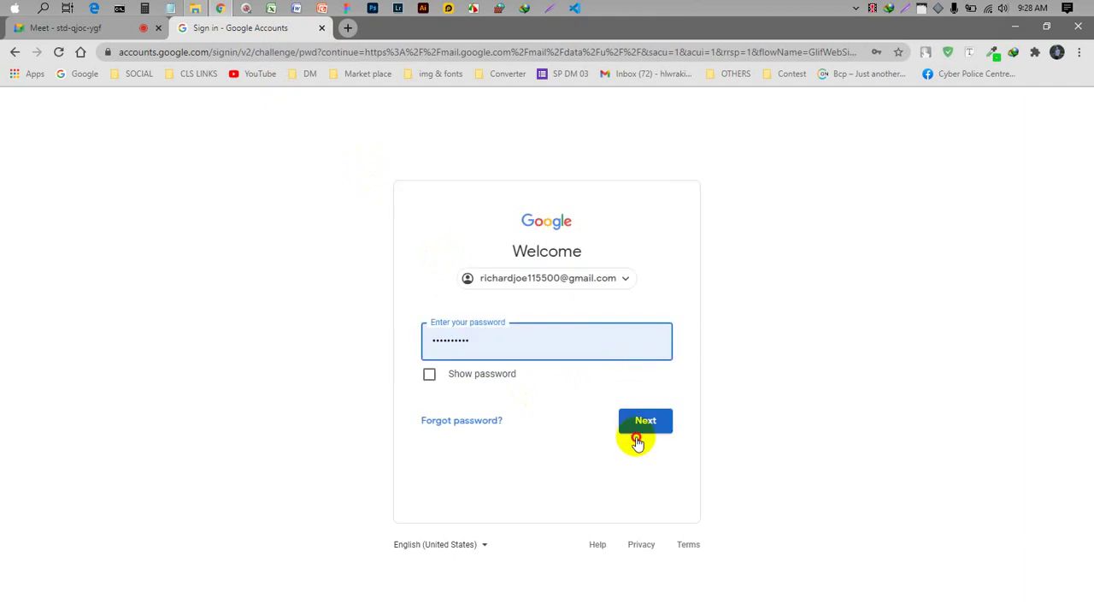
{"action": "left_click", "coordinate": [637, 440]}
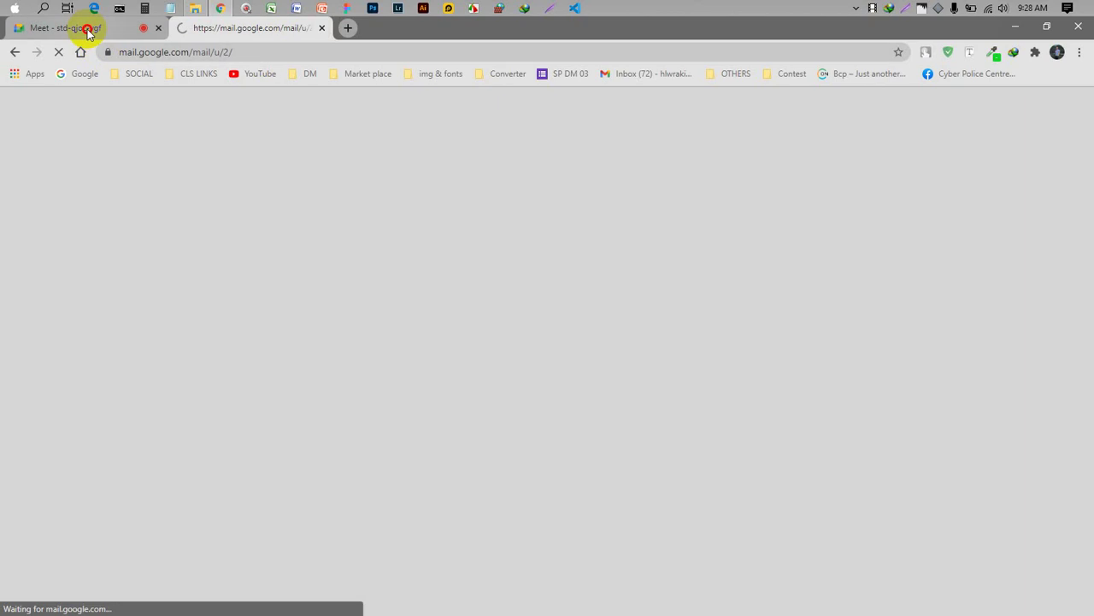
{"action": "left_click", "coordinate": [88, 29]}
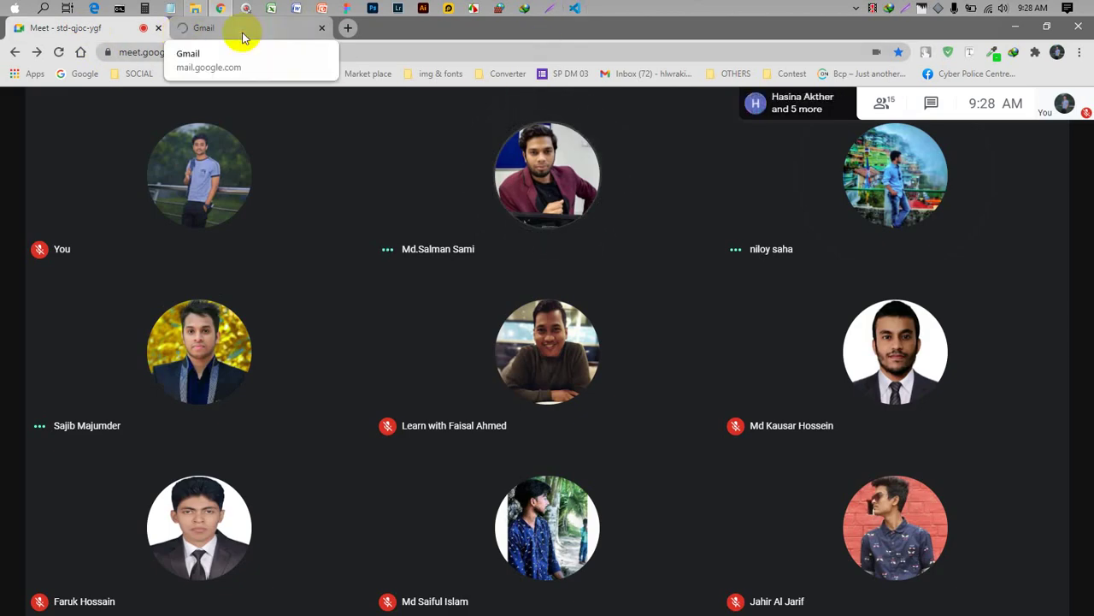
- Turn on the microphone in the Meet call and switch to the Gmail inbox
{"action": "left_click", "coordinate": [489, 586]}
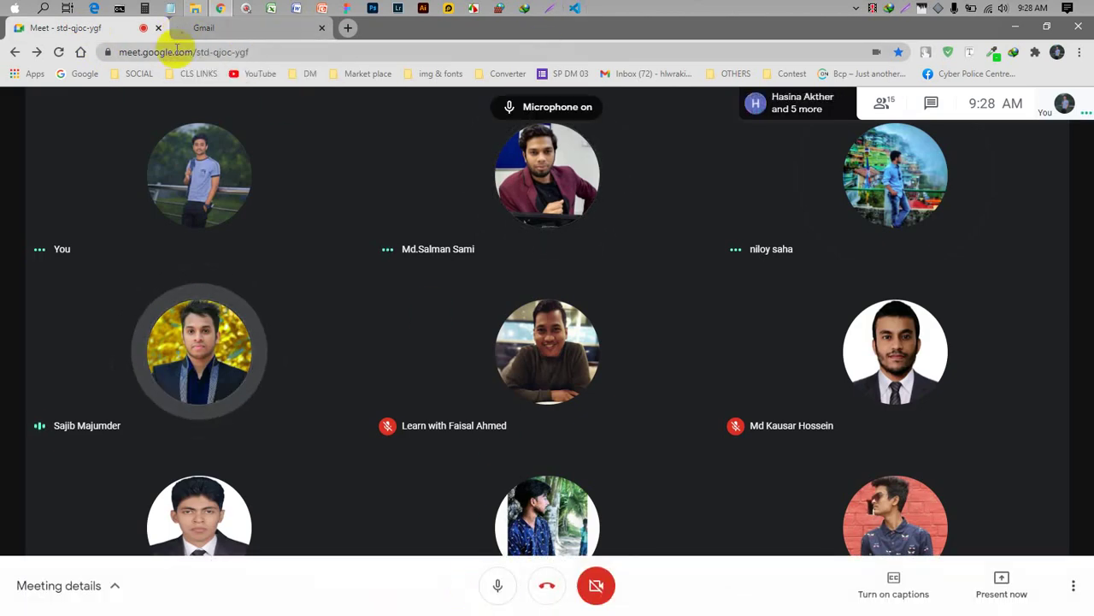
{"action": "left_click", "coordinate": [216, 30]}
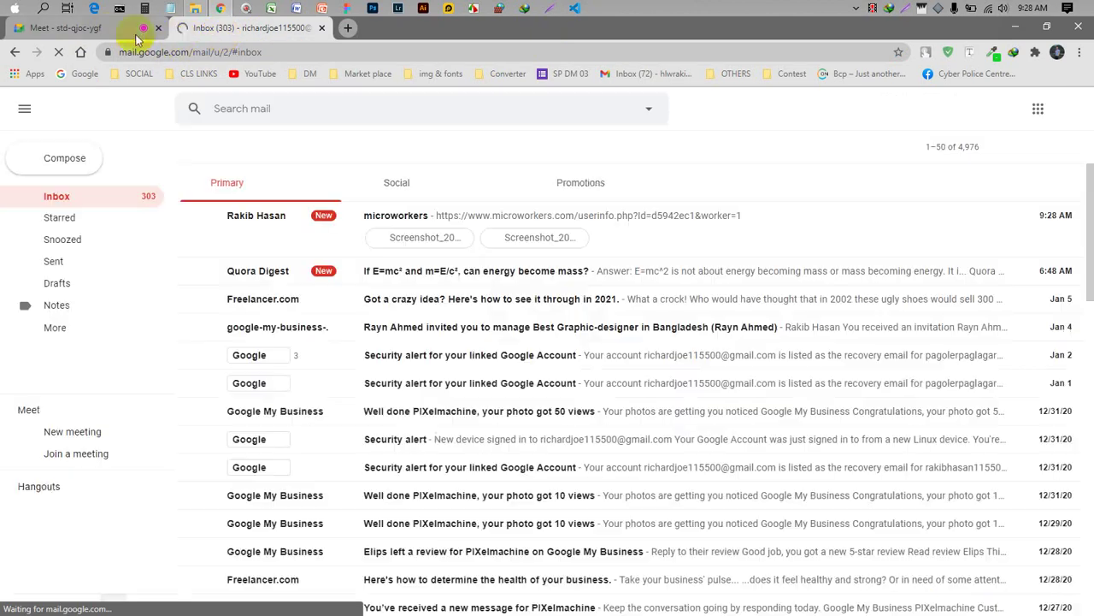
{"action": "left_click", "coordinate": [111, 32]}
{"action": "left_click", "coordinate": [221, 29]}
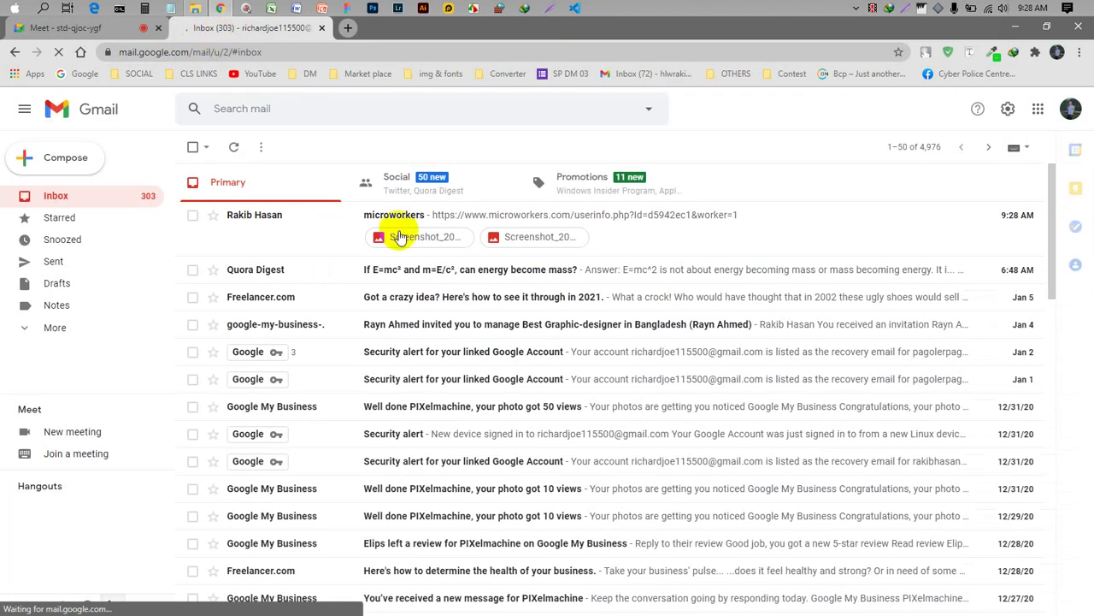
- Download the two screenshot attachments from the microworkers email and open the link it contains in a new tab
{"action": "left_click", "coordinate": [469, 221]}
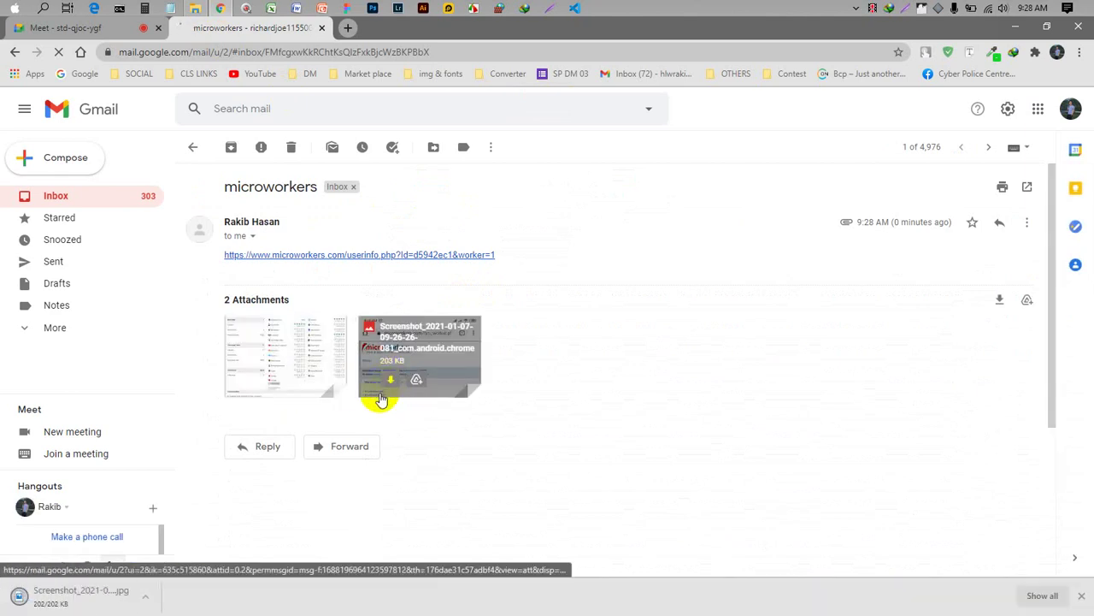
{"action": "left_click", "coordinate": [381, 397]}
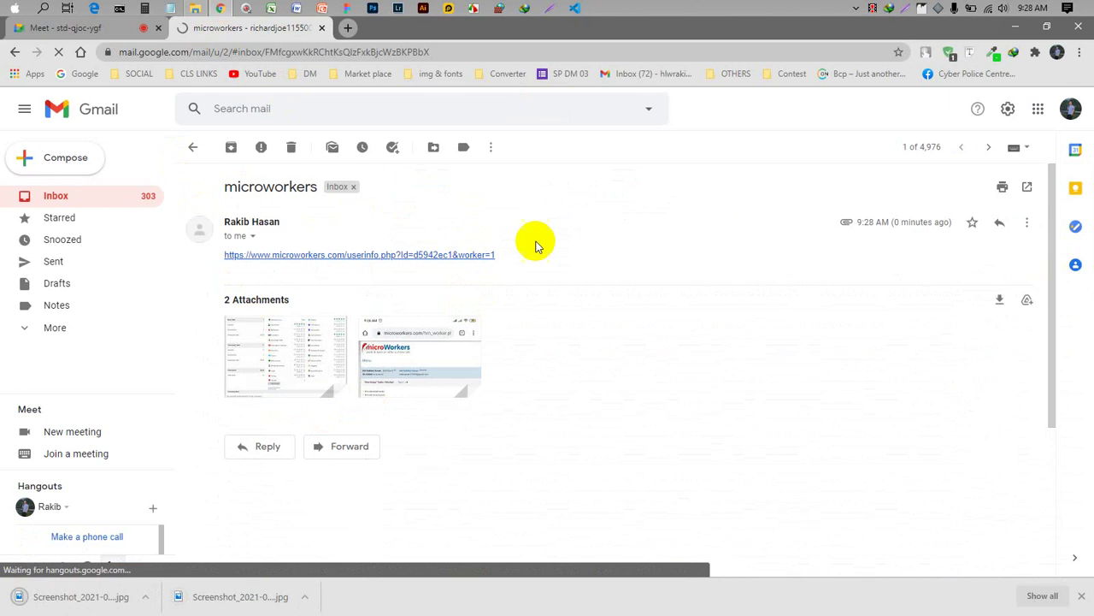
{"action": "left_click_drag", "start_coordinate": [496, 257], "coordinate": [225, 261]}
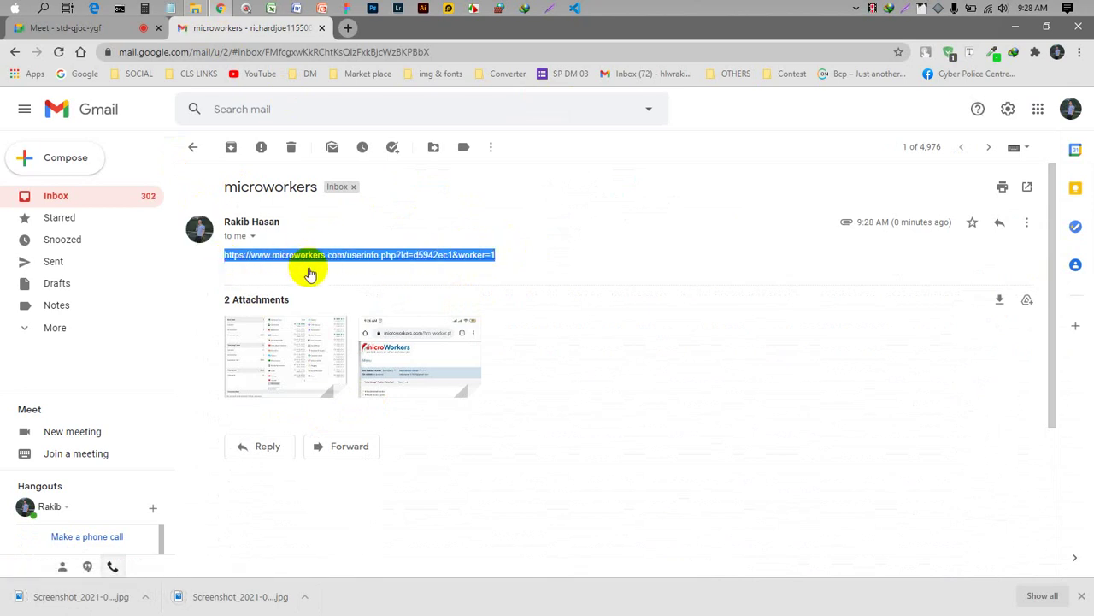
{"action": "right_click", "coordinate": [304, 258]}
{"action": "left_click", "coordinate": [336, 358]}
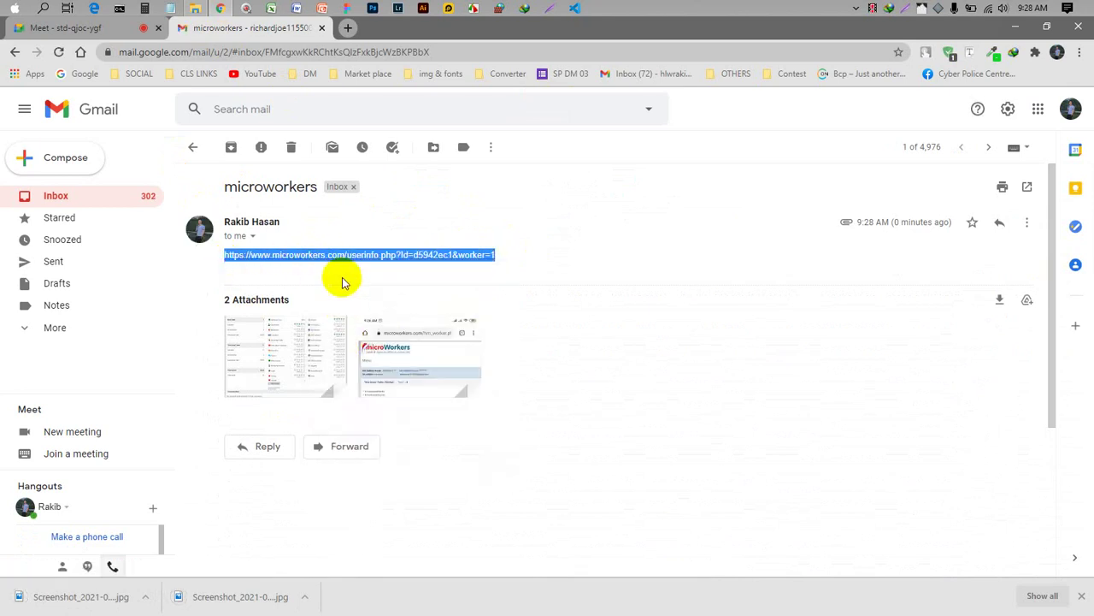
{"action": "left_click", "coordinate": [347, 261]}
- Return to the Meet call, mute the microphone and dismiss the downloads bar
{"action": "left_click", "coordinate": [113, 24]}
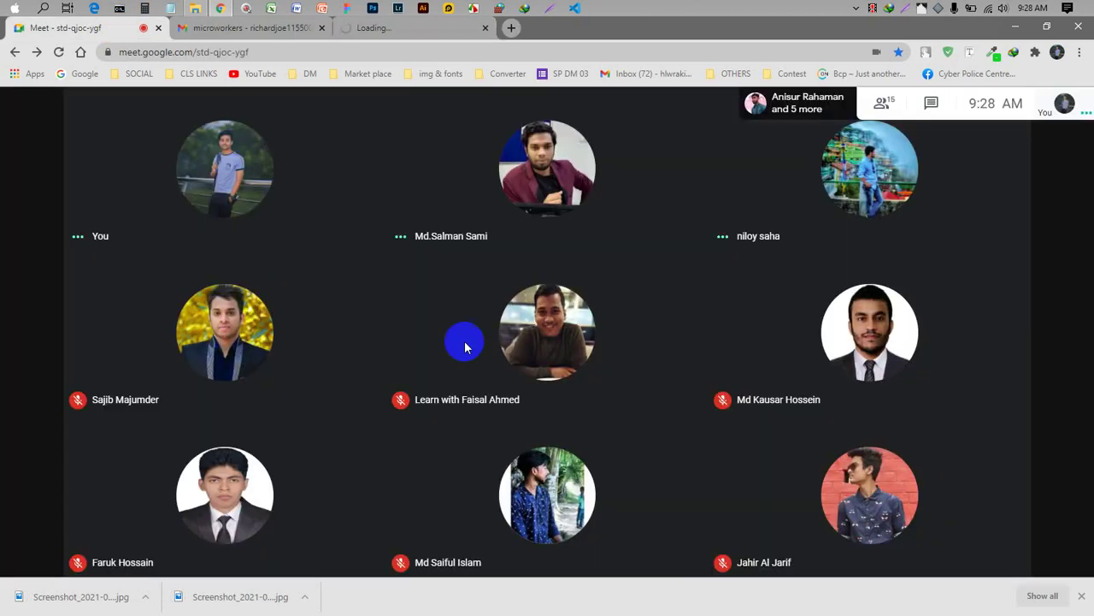
{"action": "left_click", "coordinate": [498, 549]}
{"action": "left_click", "coordinate": [1074, 591]}
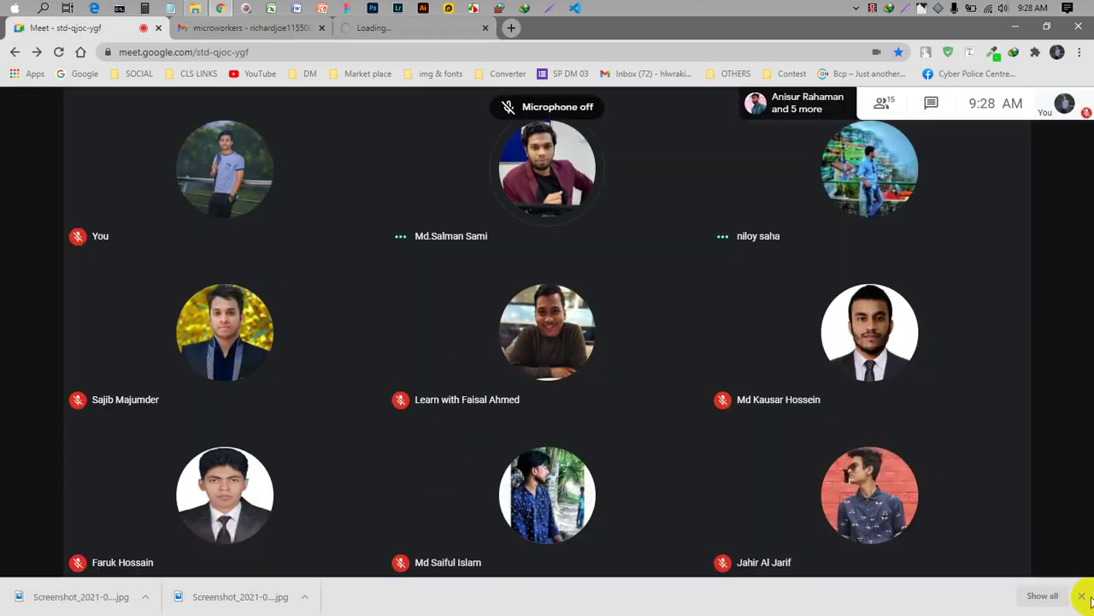
- Try to log in to Microworkers with the autofilled credentials, and unmute the microphone in the Meet call
{"action": "left_click", "coordinate": [408, 27]}
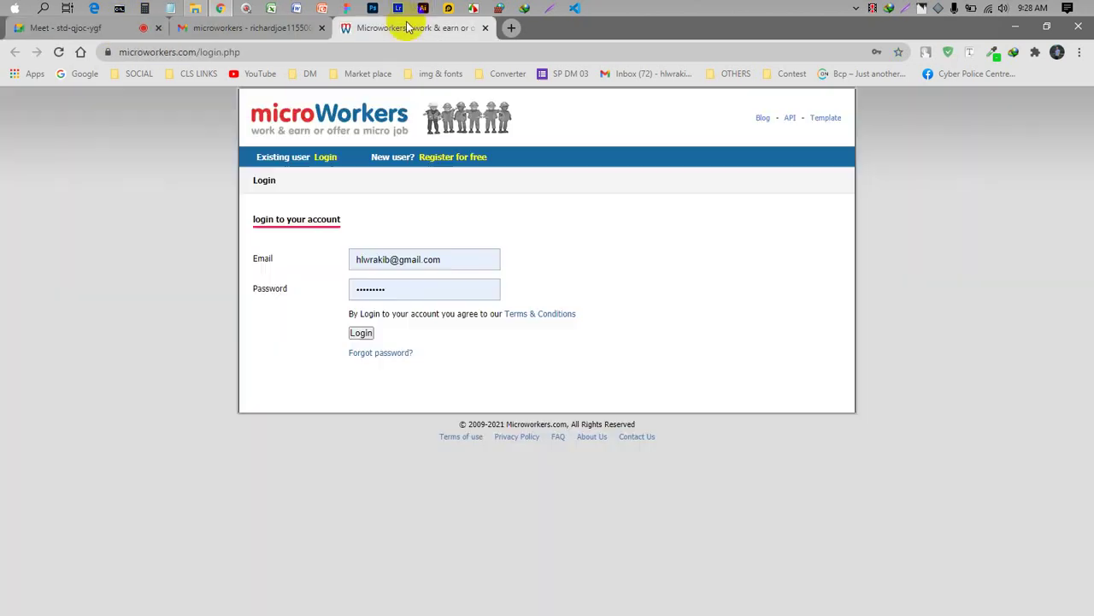
{"action": "left_click", "coordinate": [361, 333]}
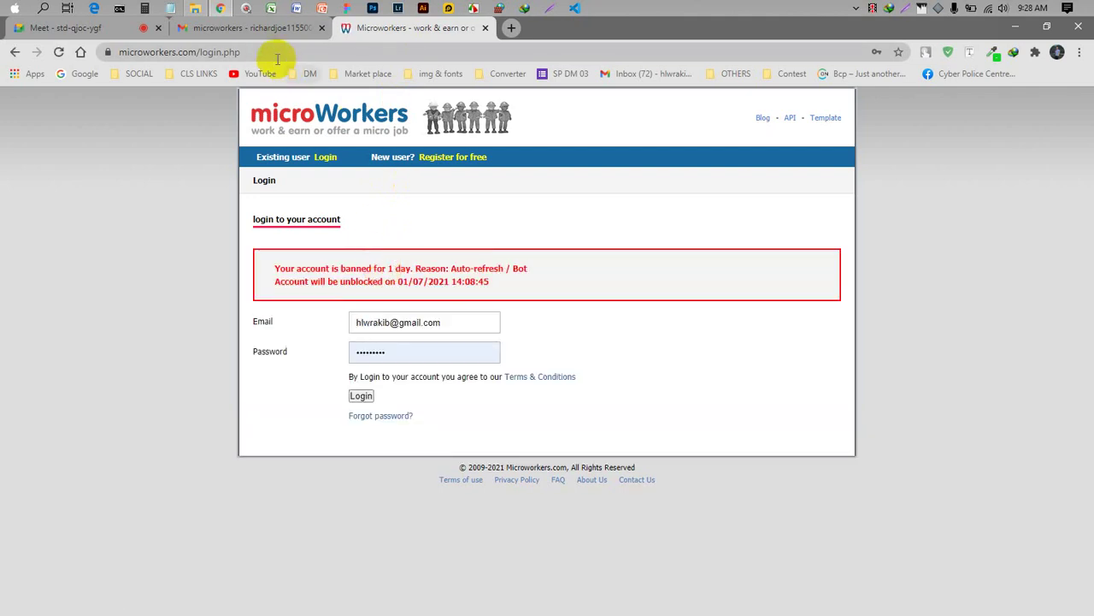
{"action": "left_click", "coordinate": [70, 27]}
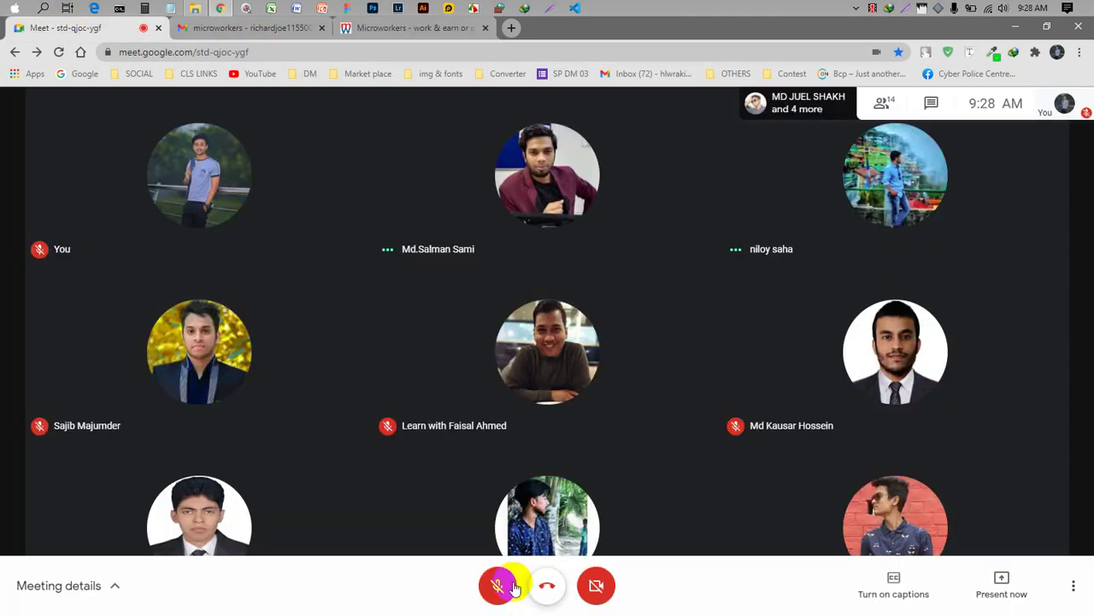
{"action": "left_click", "coordinate": [496, 518]}
{"action": "left_click", "coordinate": [395, 28]}
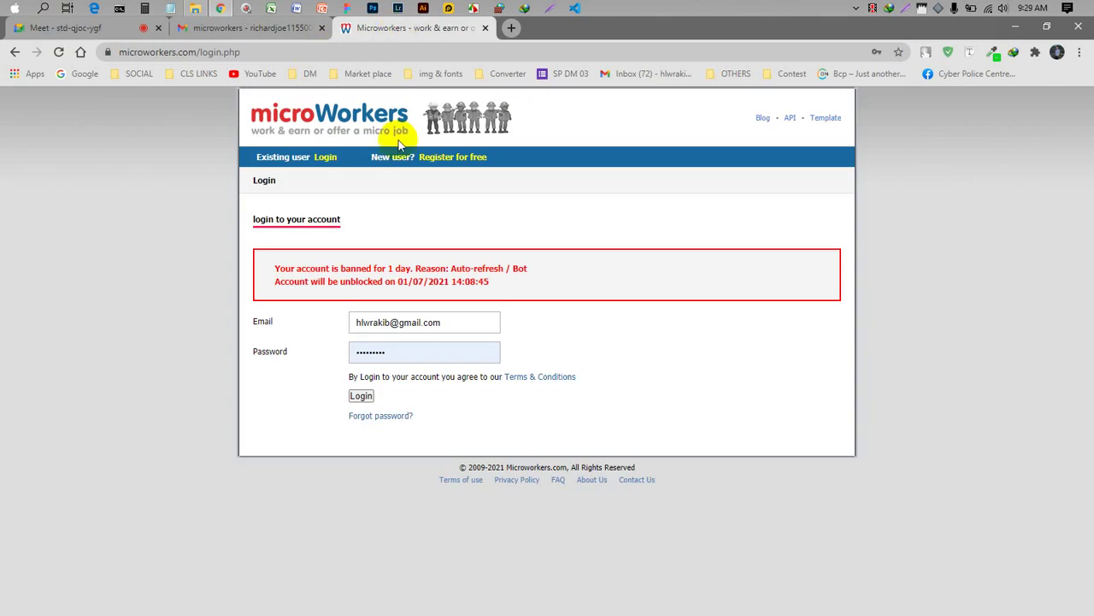
- Close the Microworkers login tab and go back to the Meet call from the open email
{"action": "left_click", "coordinate": [484, 28]}
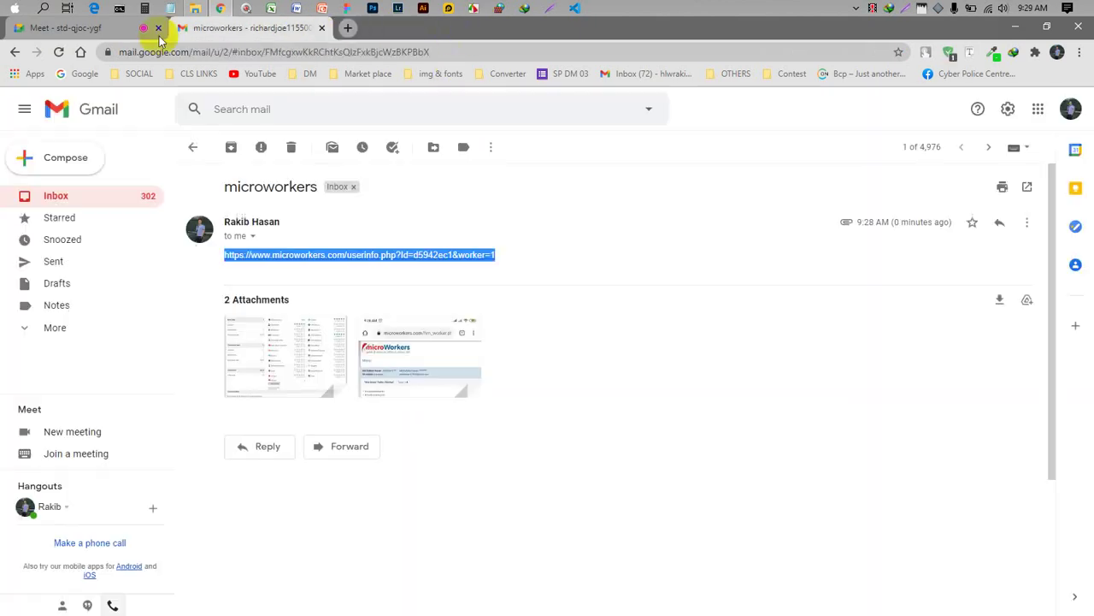
{"action": "left_click", "coordinate": [585, 258]}
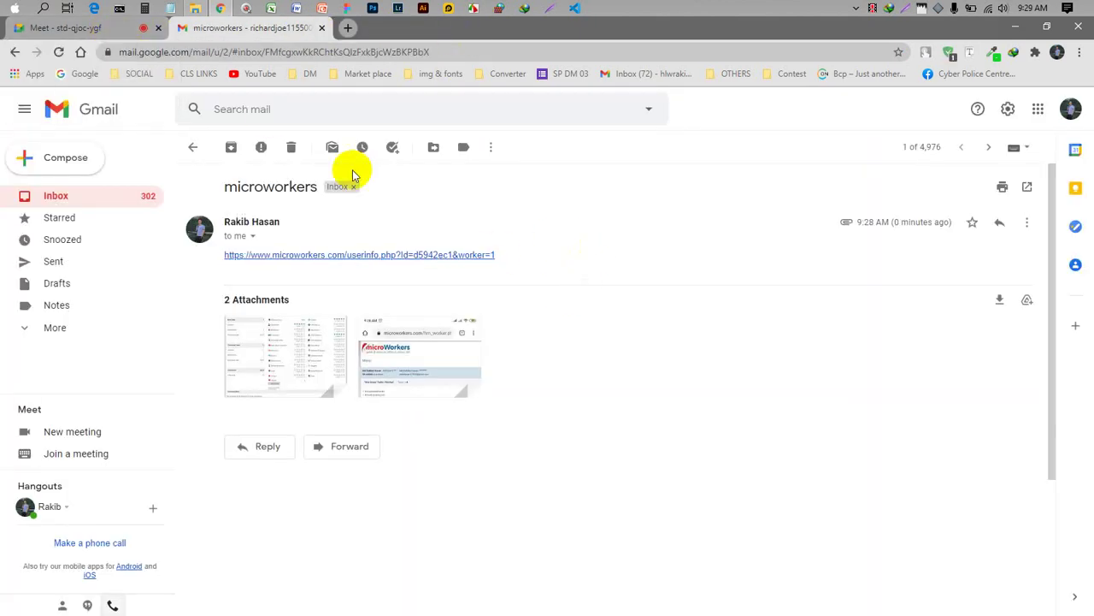
{"action": "left_click", "coordinate": [101, 27]}
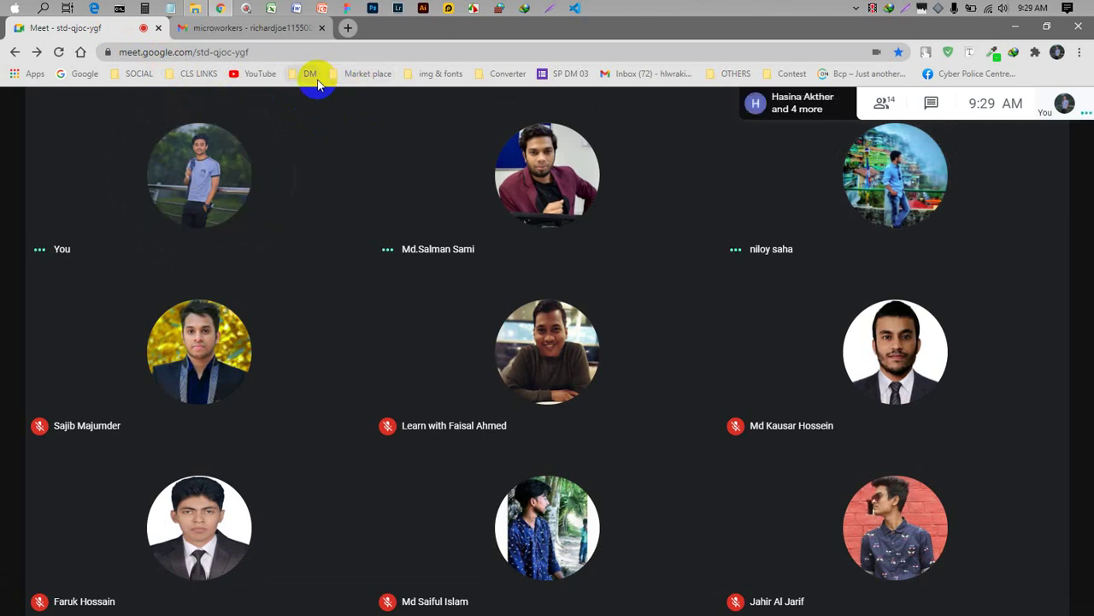
{"action": "mouse_move", "coordinate": [343, 151]}
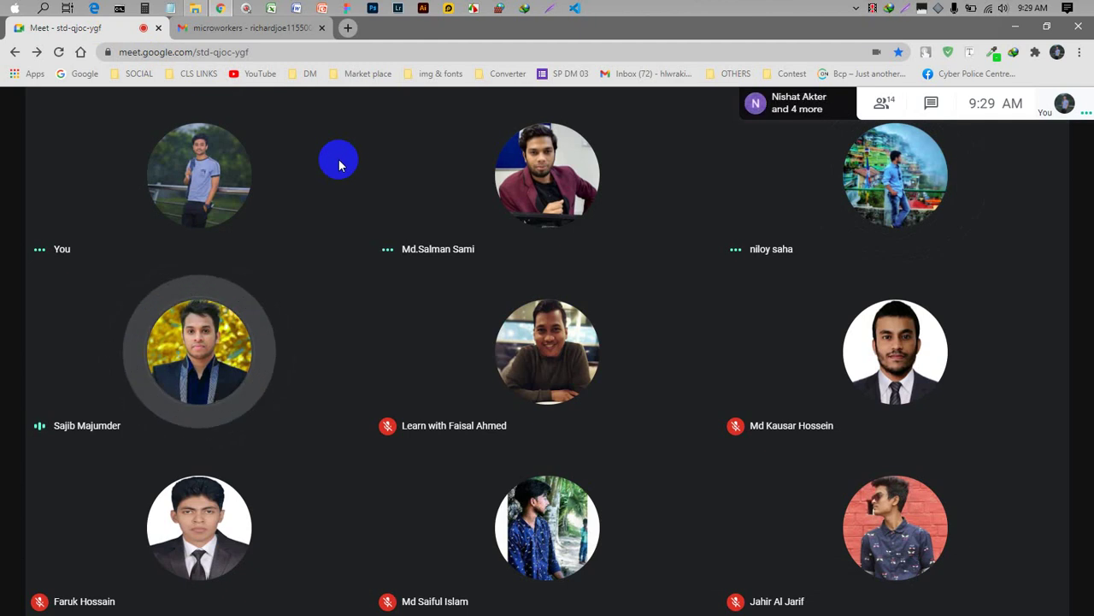
{"action": "mouse_move", "coordinate": [520, 361]}
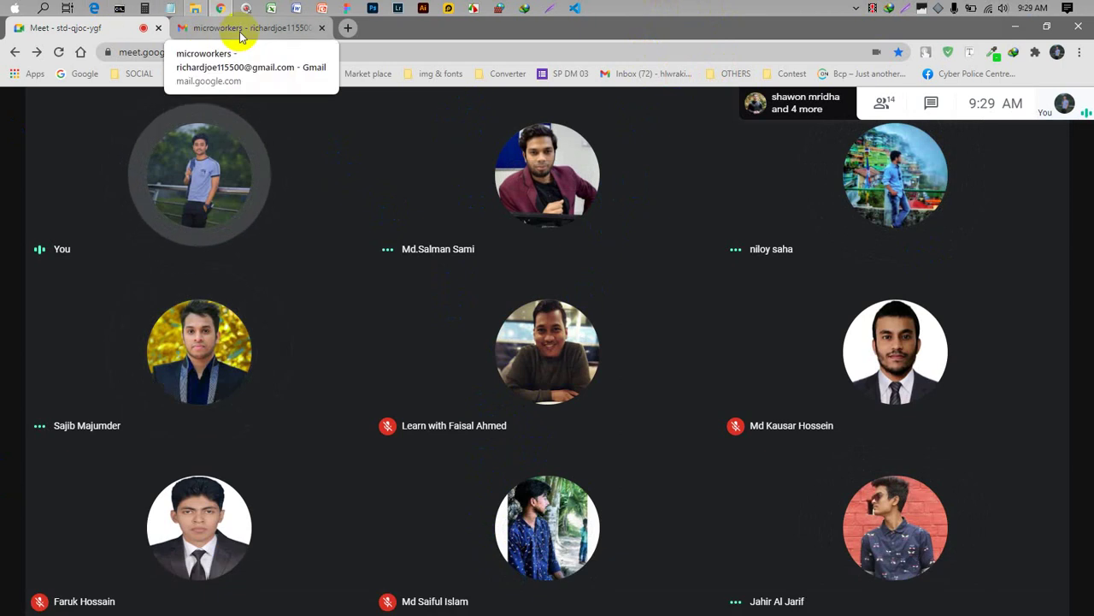
{"action": "left_click", "coordinate": [241, 33]}
{"action": "left_click", "coordinate": [107, 32]}
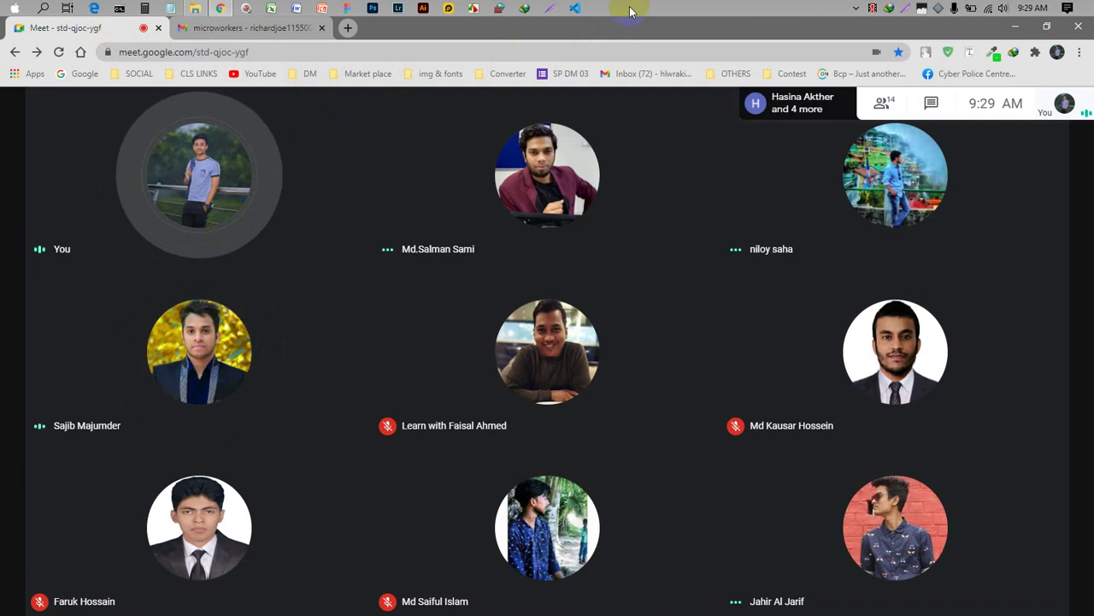
- Look through the list of people in the call and close it again
{"action": "left_click", "coordinate": [896, 114]}
{"action": "scroll", "coordinate": [1079, 368], "scroll_direction": "down", "scroll_amount": 3}
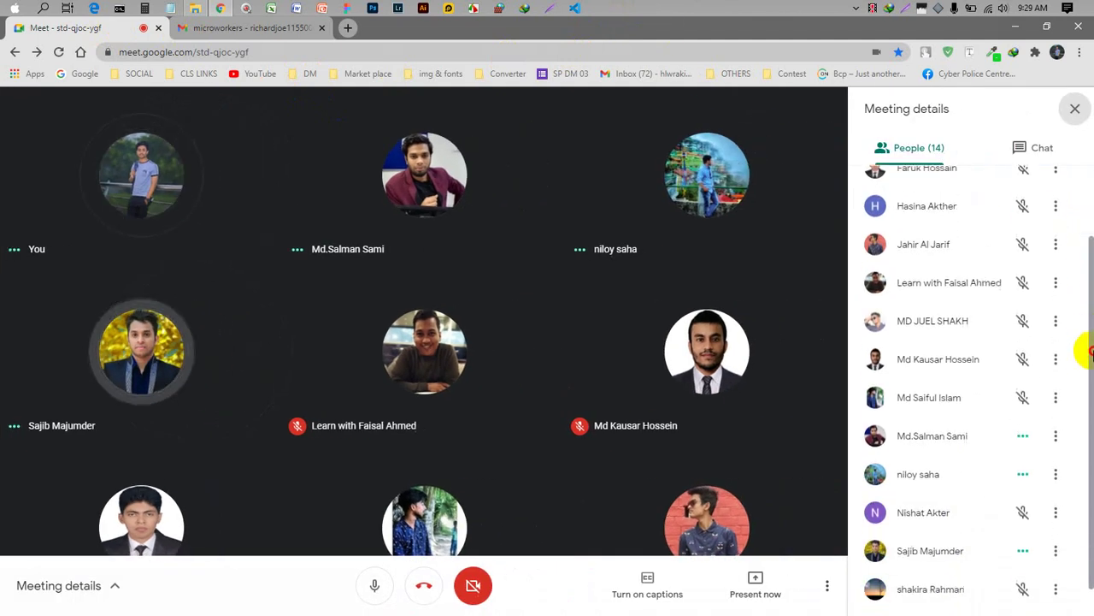
{"action": "scroll", "coordinate": [1001, 282], "scroll_direction": "up", "scroll_amount": 2}
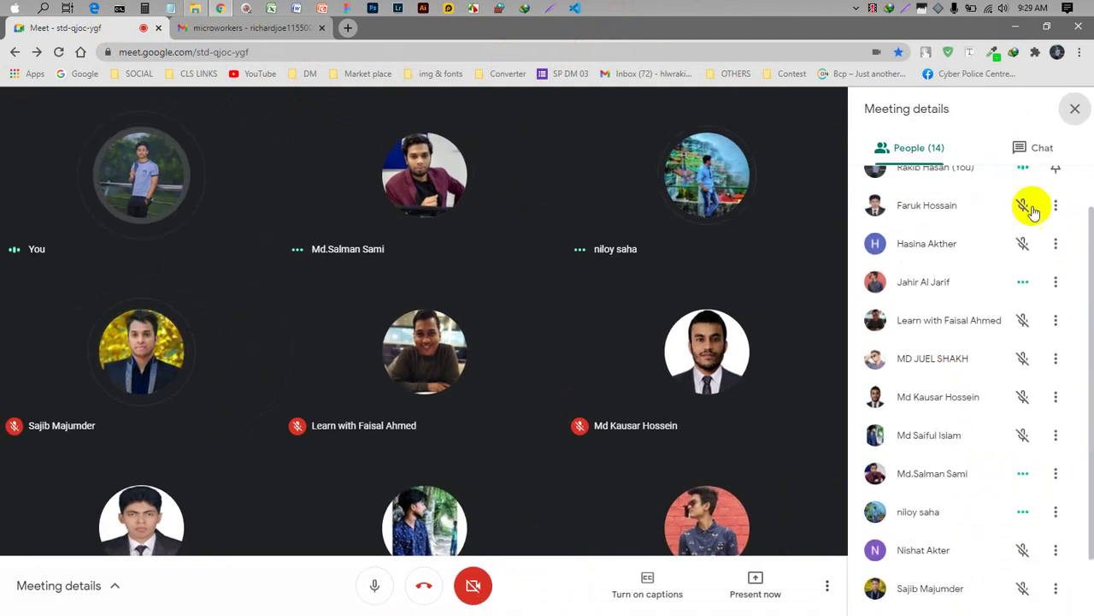
{"action": "left_click", "coordinate": [1074, 111]}
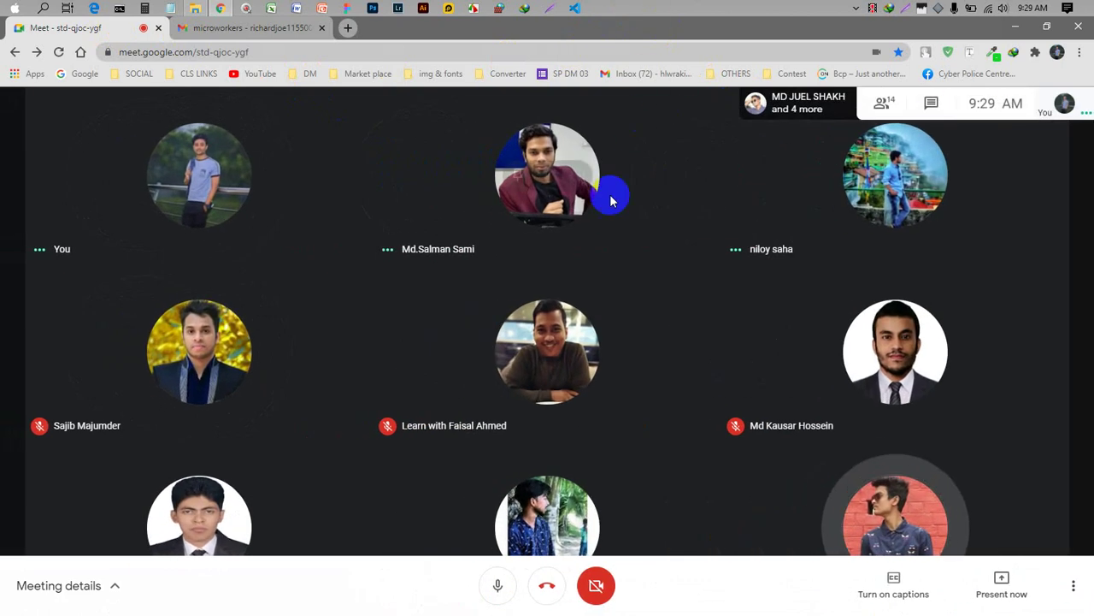
- Switch the microphone off and back on, and check the participants' microphone status in the people list
{"action": "left_click", "coordinate": [499, 582]}
{"action": "left_click", "coordinate": [499, 582]}
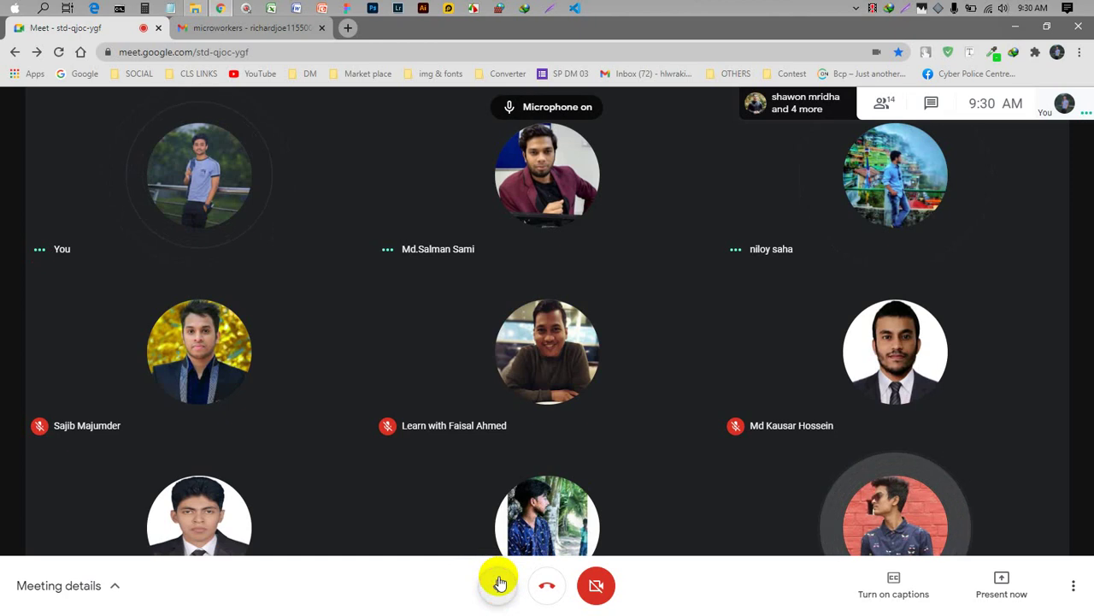
{"action": "left_click", "coordinate": [878, 110]}
{"action": "scroll", "coordinate": [932, 308], "scroll_direction": "down", "scroll_amount": 2}
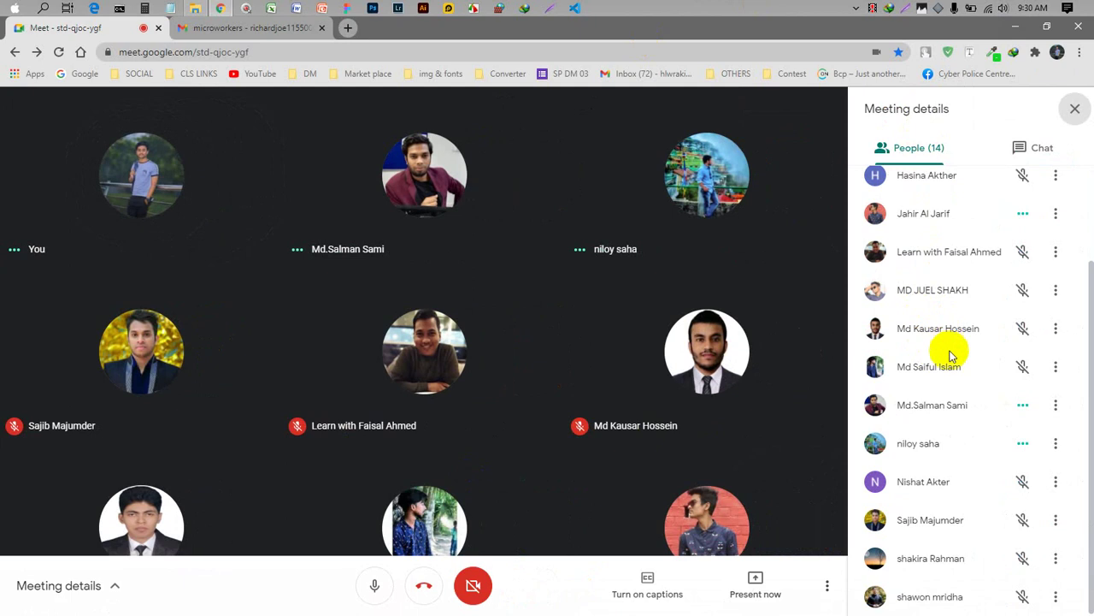
{"action": "scroll", "coordinate": [1005, 249], "scroll_direction": "up", "scroll_amount": 2}
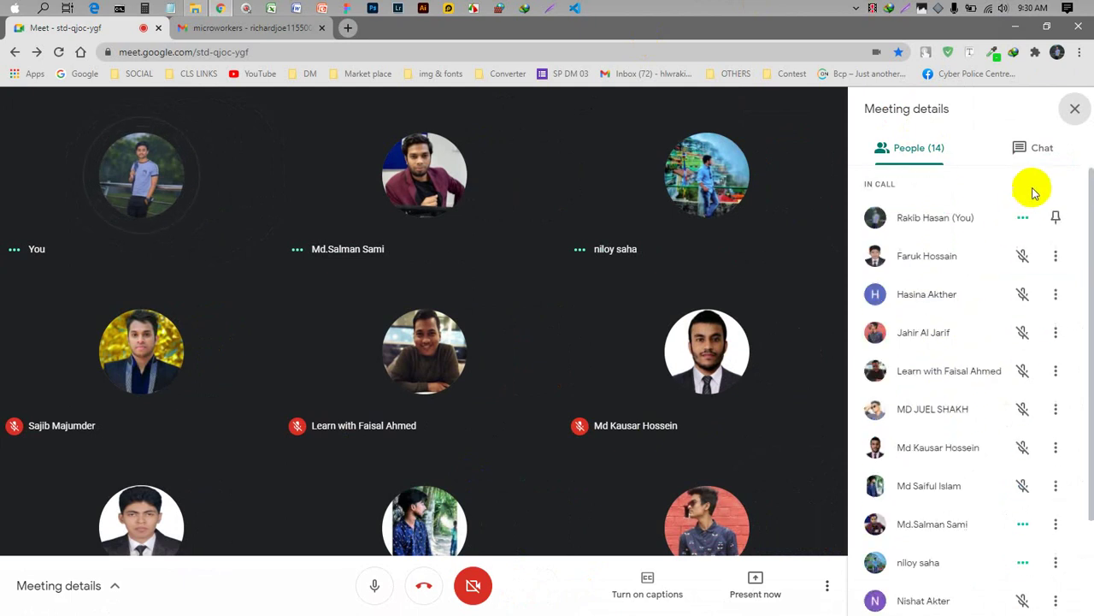
{"action": "left_click", "coordinate": [1075, 109]}
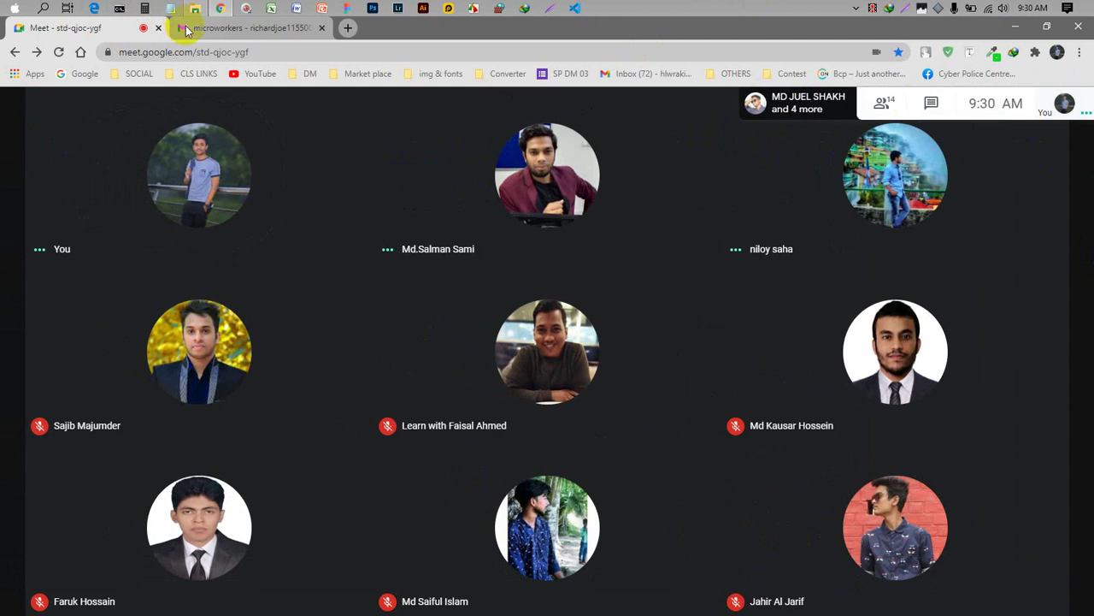
- Revisit the microworkers email and close the Gmail tab, staying in the Meet call
{"action": "left_click", "coordinate": [213, 30]}
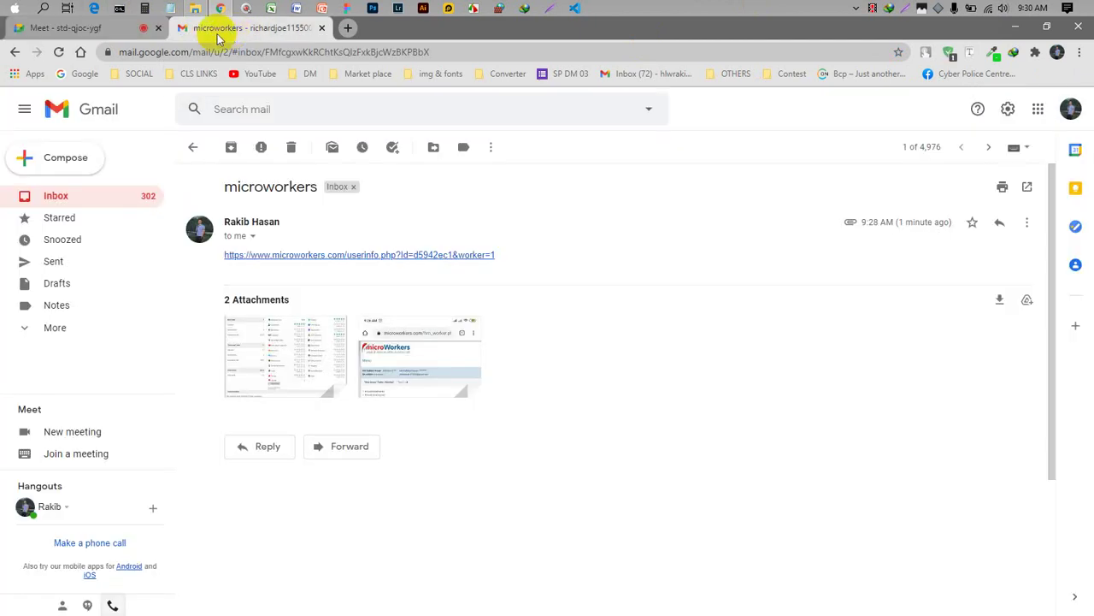
{"action": "left_click", "coordinate": [118, 34]}
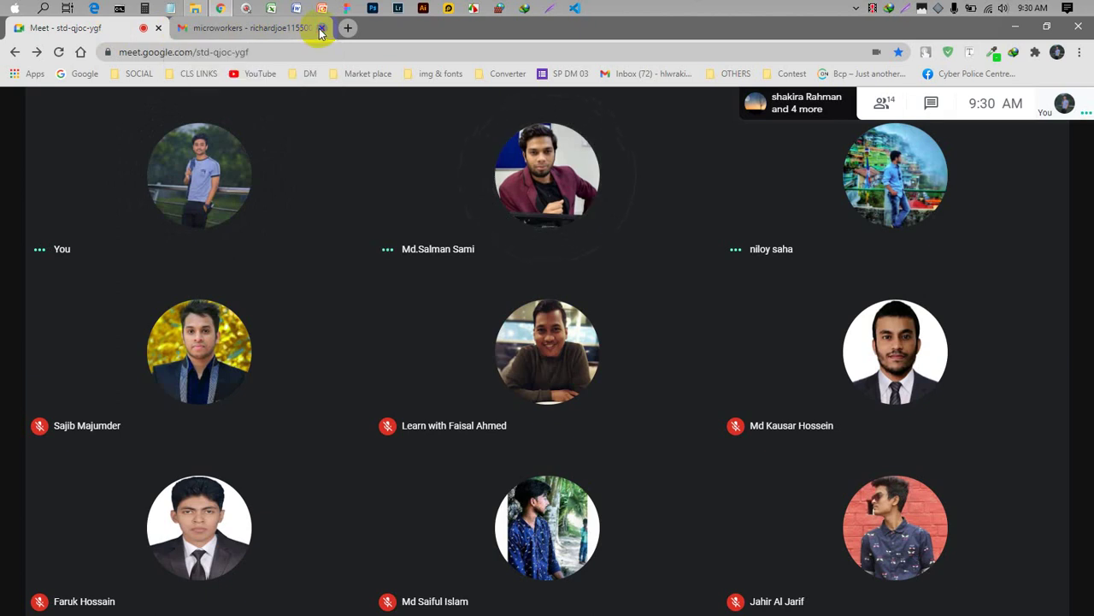
{"action": "left_click", "coordinate": [322, 29]}
- Browse the Pictures folder and its Screenshots subfolder in File Explorer for the downloaded screenshots
{"action": "mouse_move", "coordinate": [196, 10]}
{"action": "left_click", "coordinate": [200, 49]}
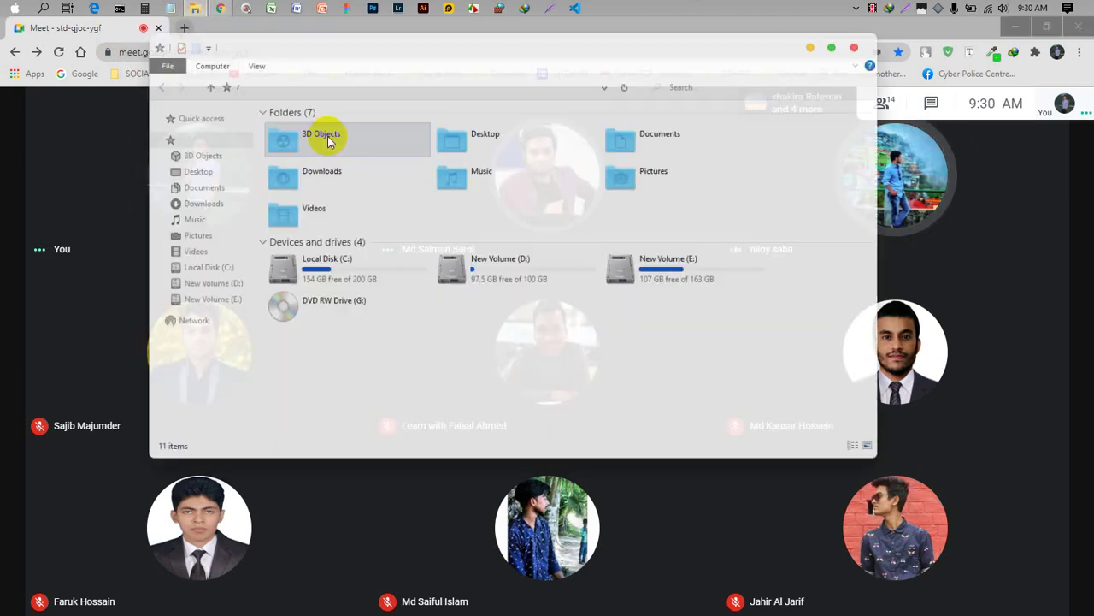
{"action": "double_click", "coordinate": [671, 180]}
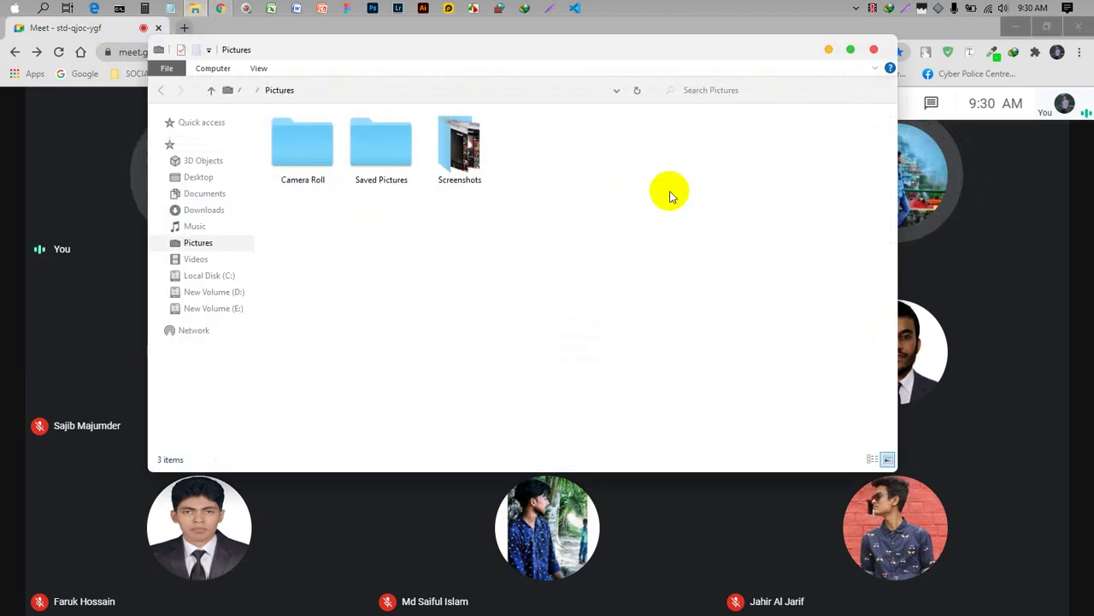
{"action": "left_click", "coordinate": [676, 505]}
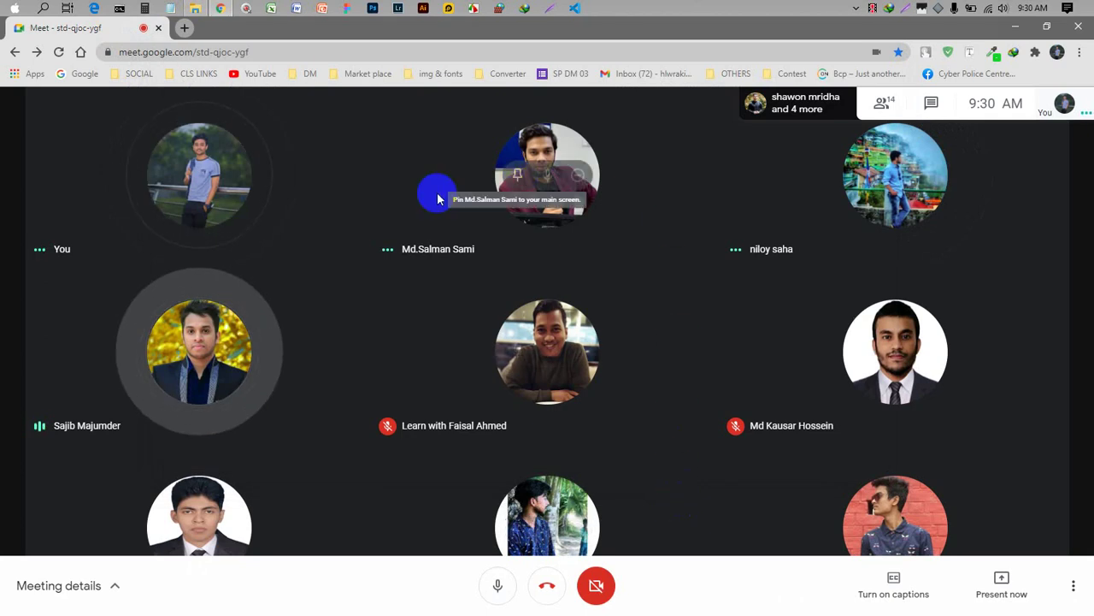
{"action": "left_click", "coordinate": [195, 9]}
{"action": "double_click", "coordinate": [466, 152]}
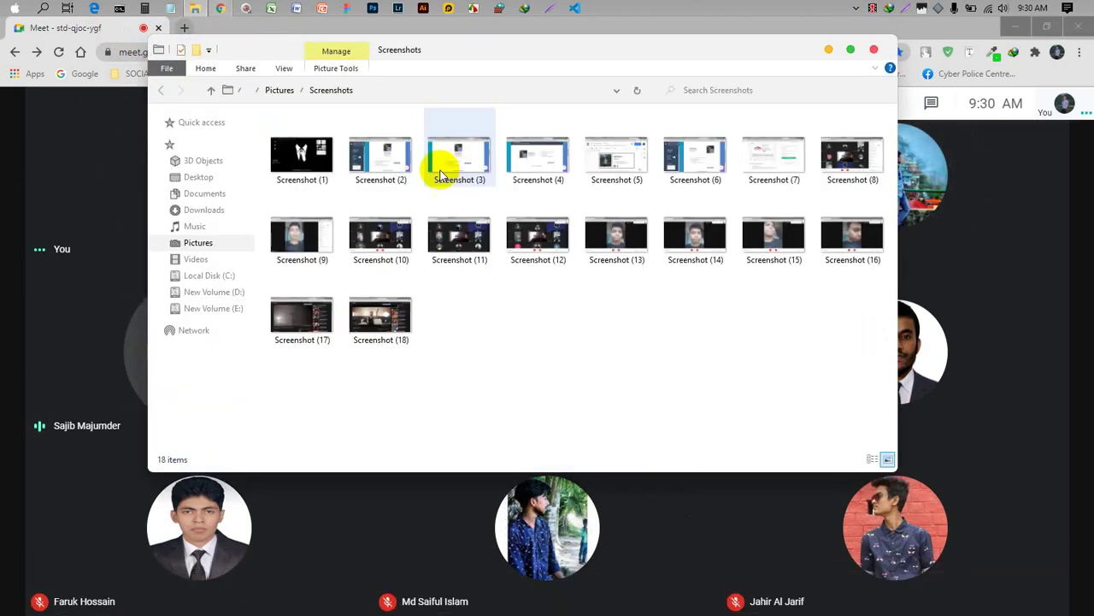
{"action": "left_click", "coordinate": [227, 211]}
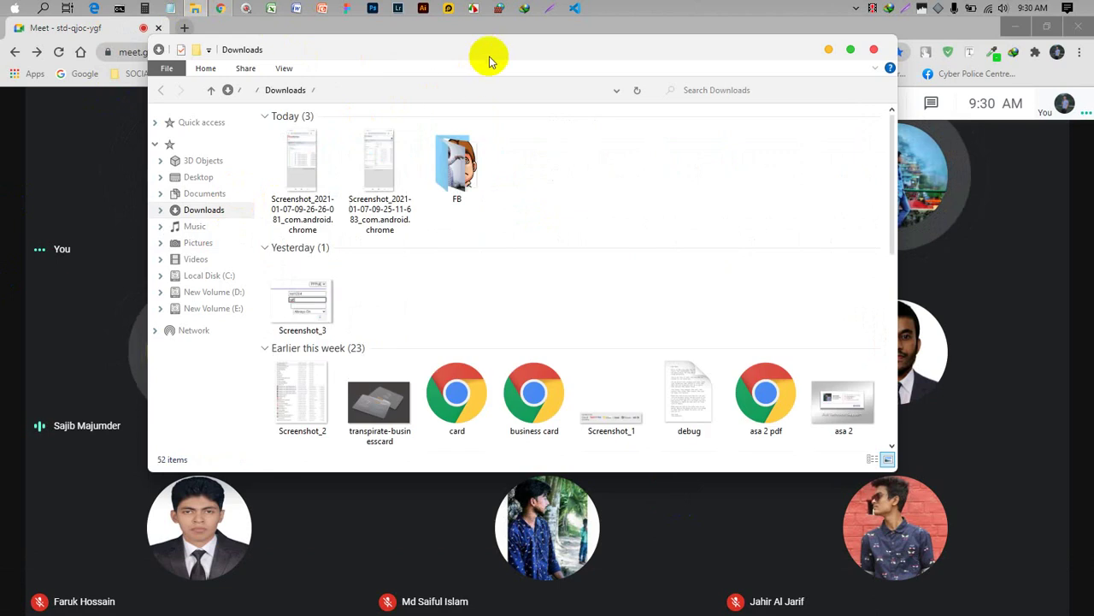
{"action": "left_click_drag", "start_coordinate": [511, 54], "coordinate": [618, 116]}
{"action": "left_click", "coordinate": [416, 220]}
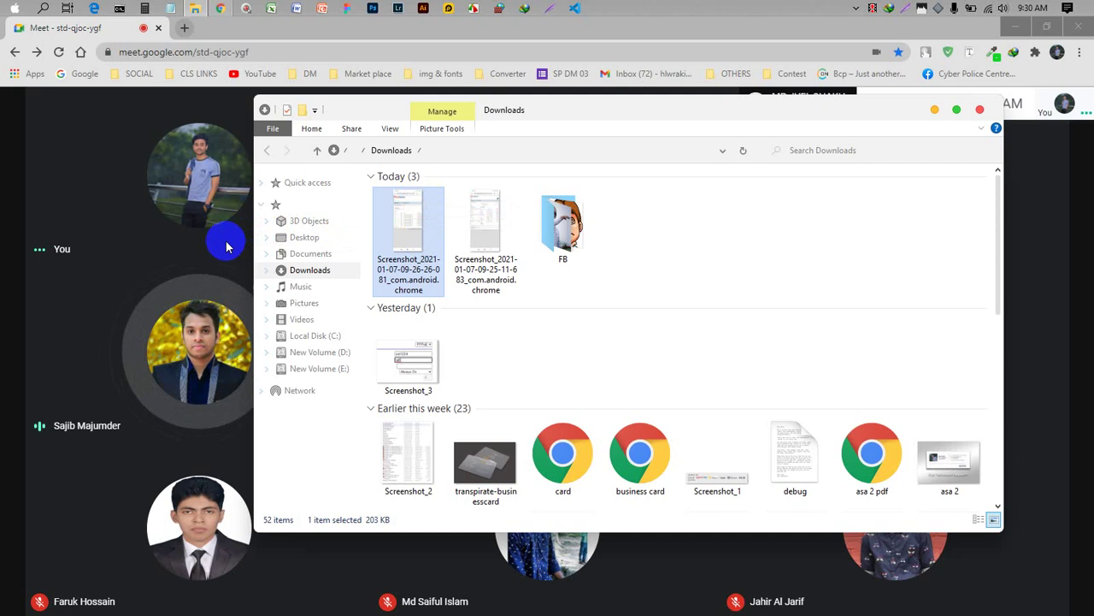
{"action": "key", "text": "Return"}
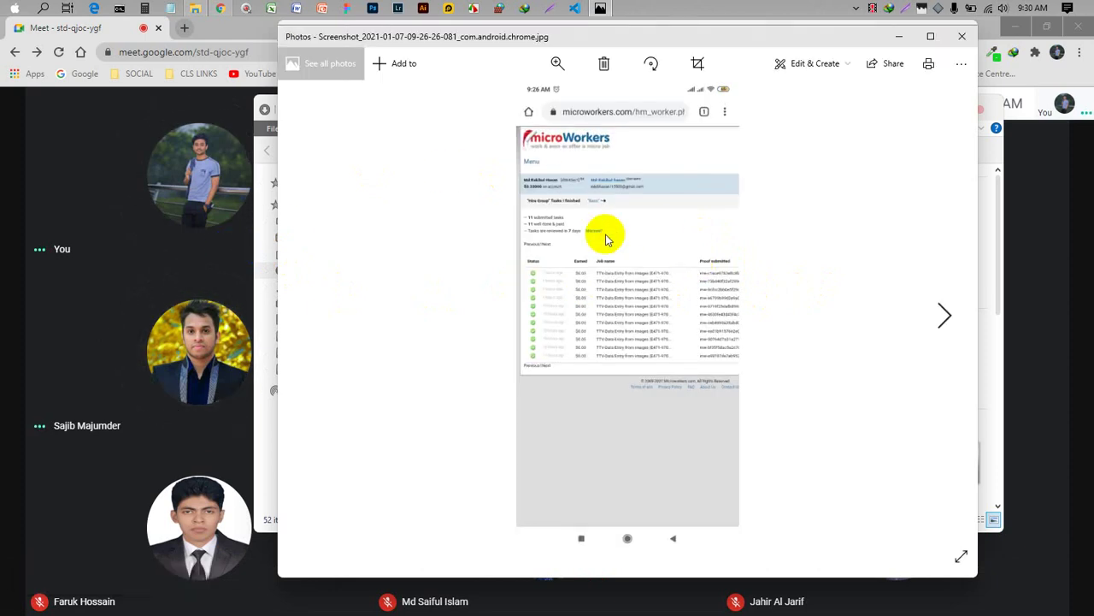
- Zoom in on the finished task list in the open Microworkers screenshot and advance to the next image
{"action": "scroll", "coordinate": [601, 243], "scroll_direction": "up", "scroll_amount": 3}
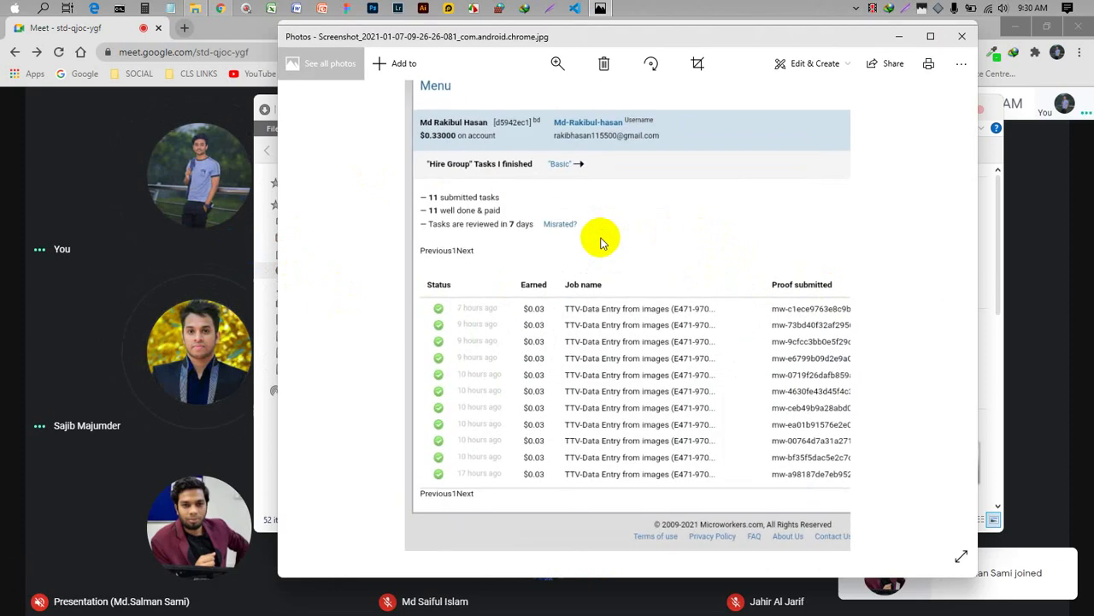
{"action": "scroll", "coordinate": [601, 244], "scroll_direction": "down", "scroll_amount": 3}
{"action": "left_click", "coordinate": [949, 310]}
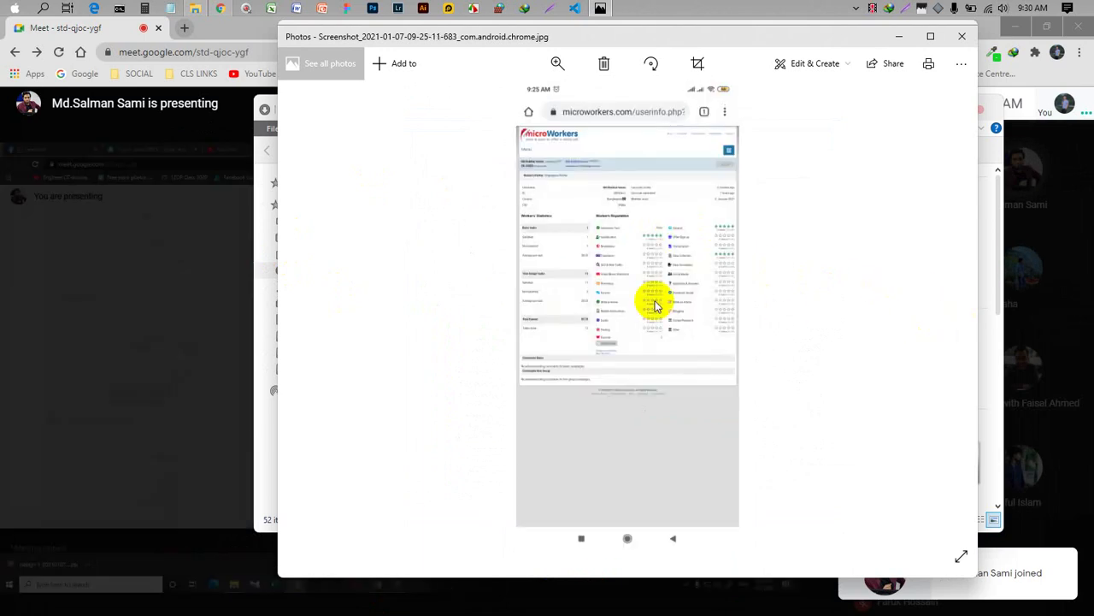
- Return to the Meet call with the participant's Figma presentation and mute the microphone
{"action": "left_click", "coordinate": [180, 259]}
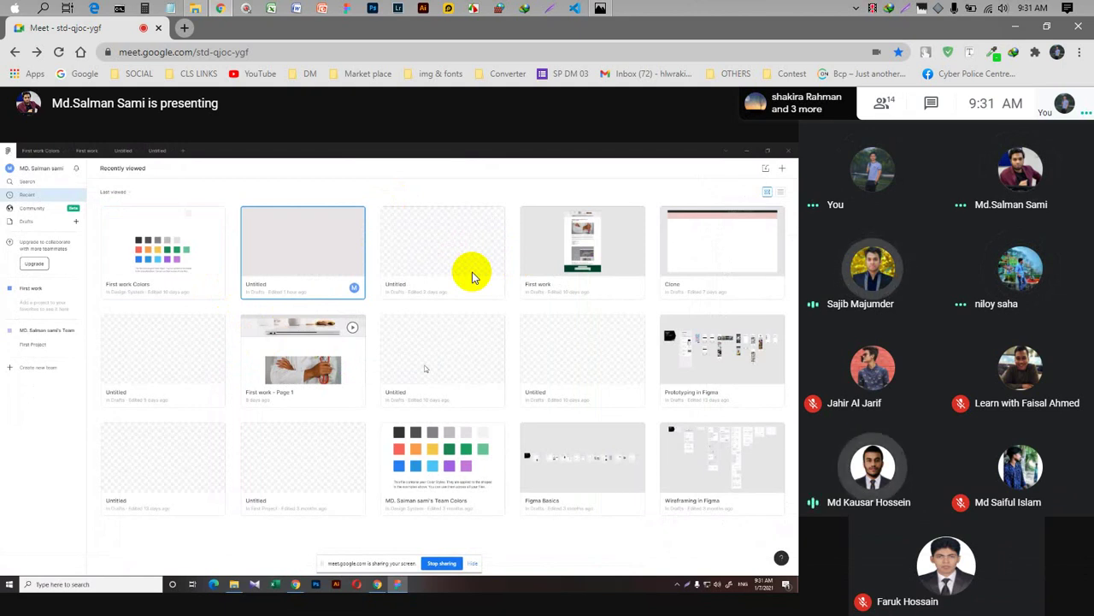
{"action": "mouse_move", "coordinate": [425, 367]}
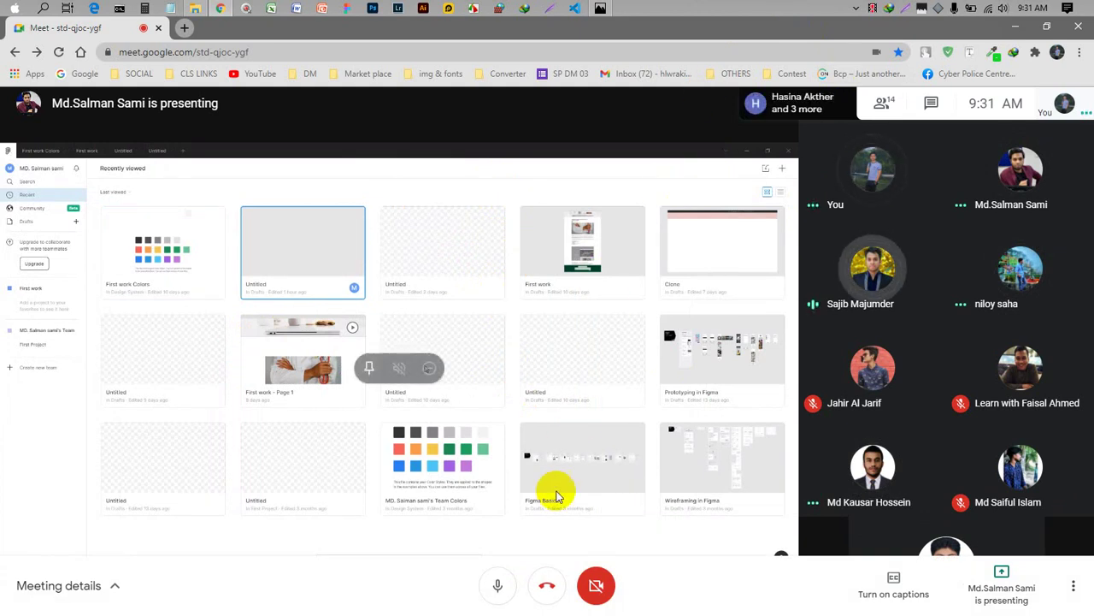
{"action": "left_click", "coordinate": [500, 586]}
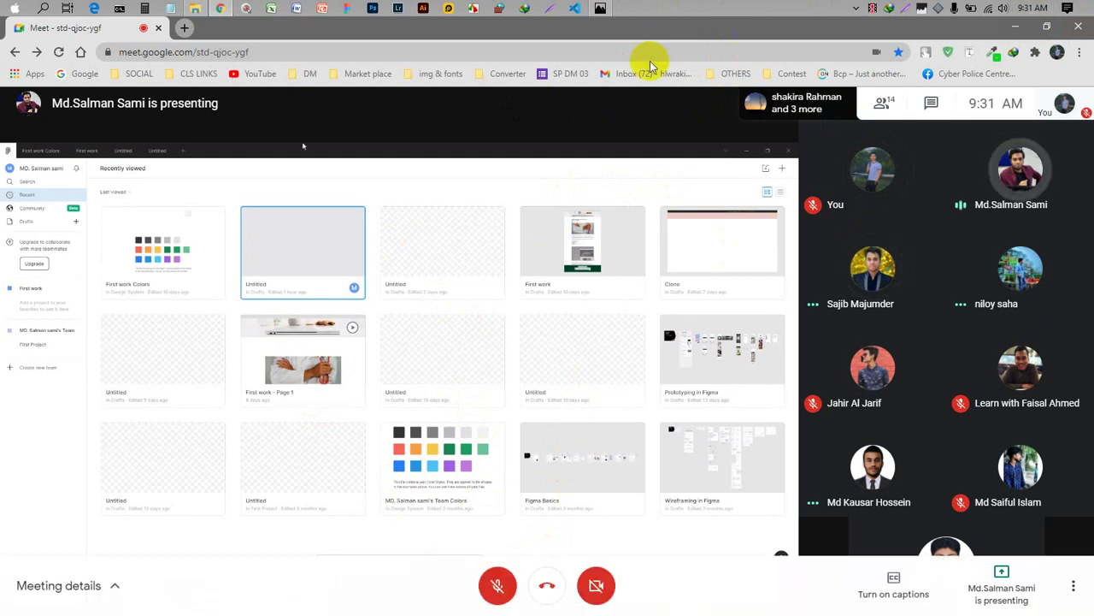
- Examine the Microworkers worker profile screenshot up close in the photo viewer and close the viewer
{"action": "left_click", "coordinate": [602, 9]}
{"action": "scroll", "coordinate": [611, 276], "scroll_direction": "up", "scroll_amount": 3}
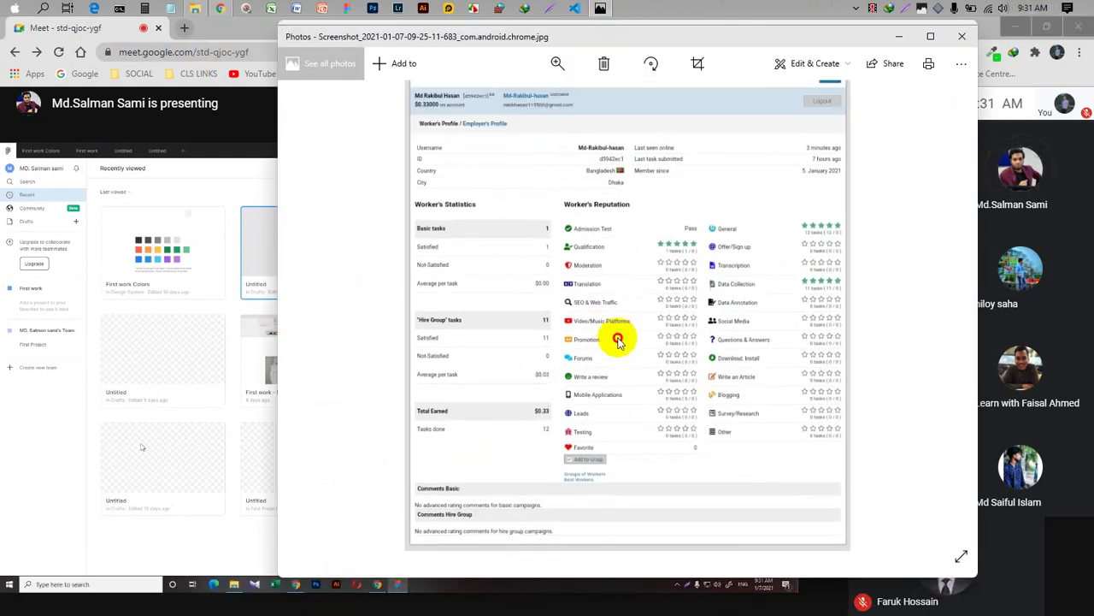
{"action": "scroll", "coordinate": [619, 340], "scroll_direction": "up", "scroll_amount": 3}
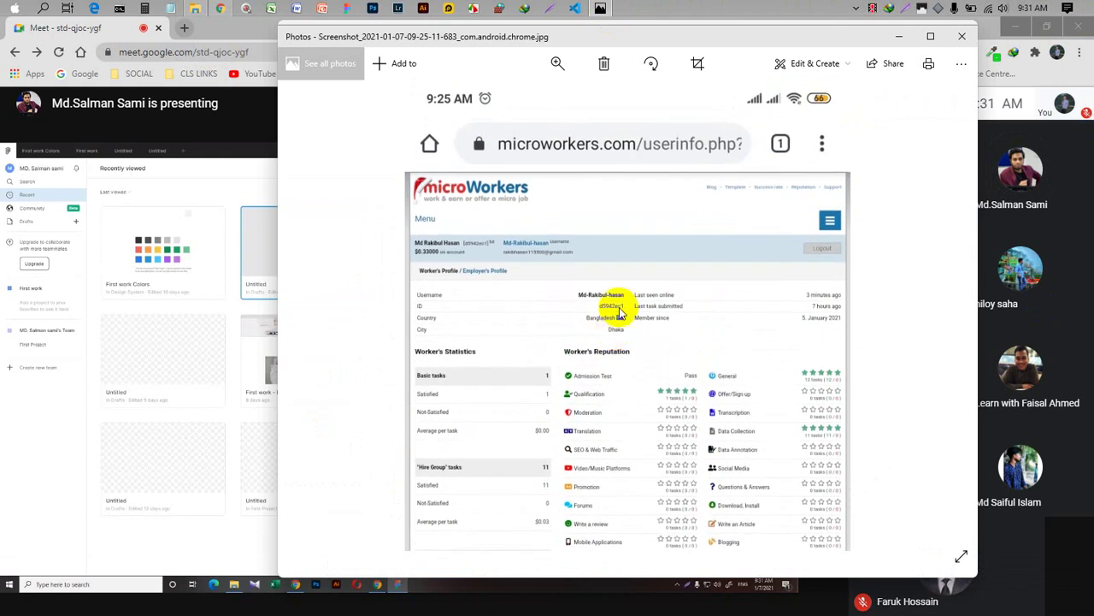
{"action": "scroll", "coordinate": [618, 312], "scroll_direction": "down", "scroll_amount": 5}
{"action": "left_click", "coordinate": [961, 36]}
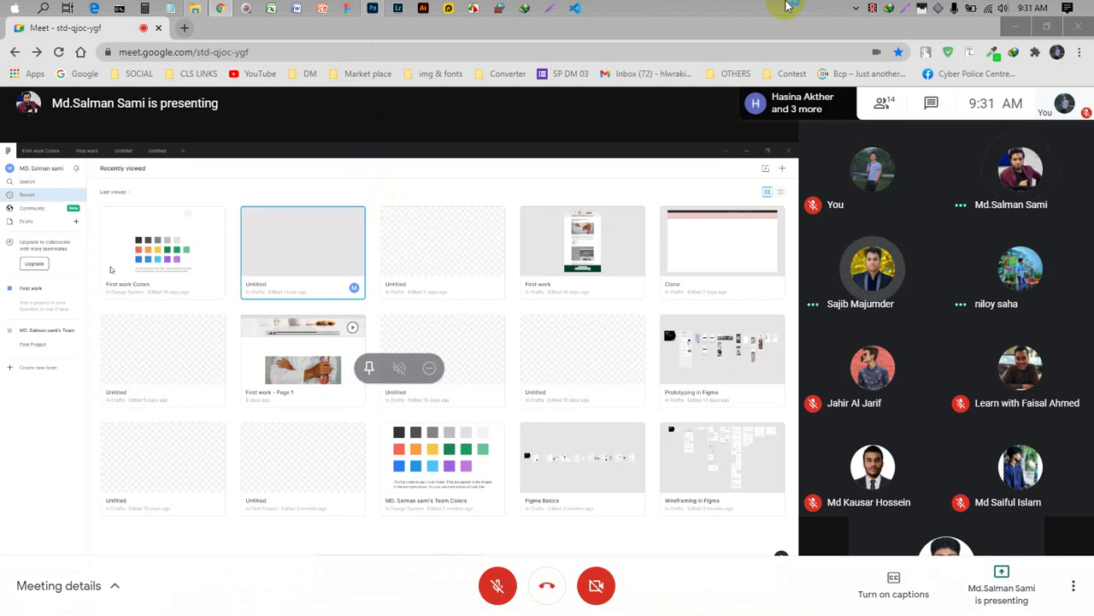
- Turn the Meet microphone on to speak and mute it again
{"action": "left_click", "coordinate": [503, 584]}
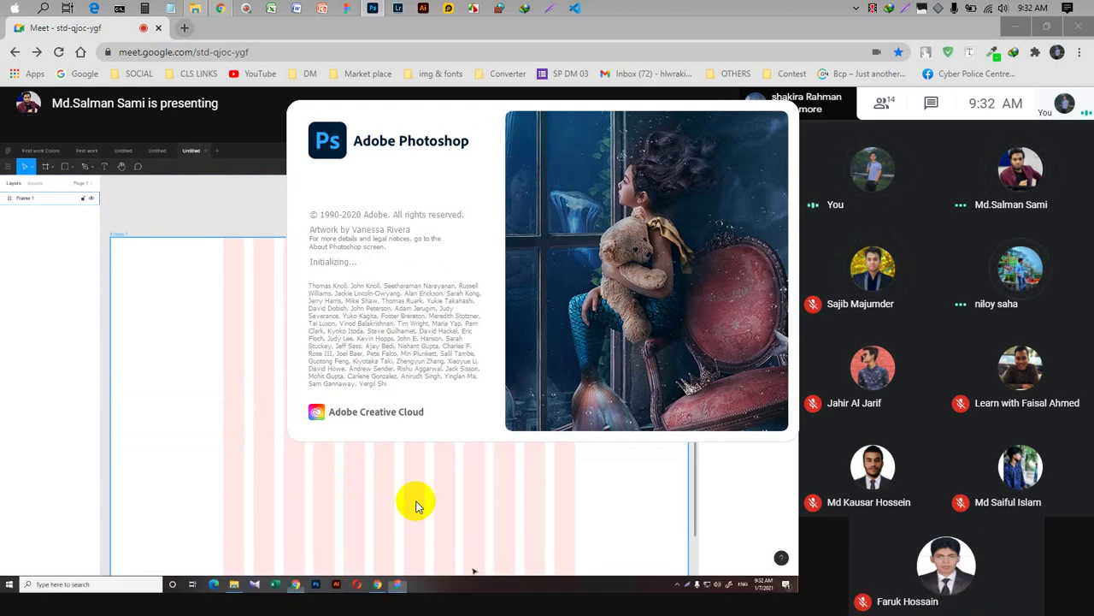
{"action": "left_click", "coordinate": [487, 585]}
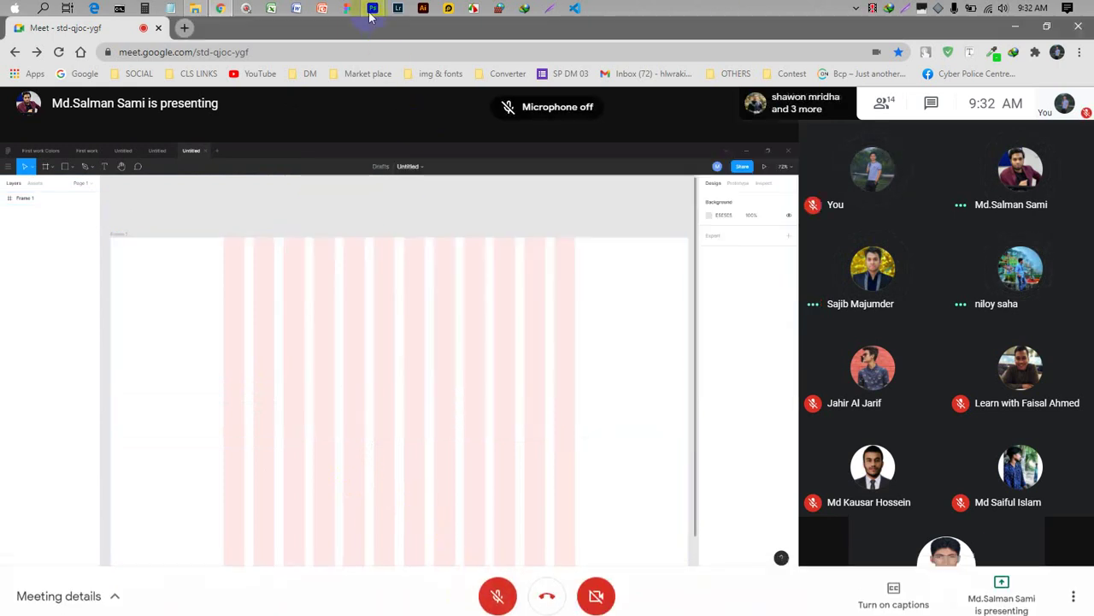
{"action": "mouse_move", "coordinate": [373, 10]}
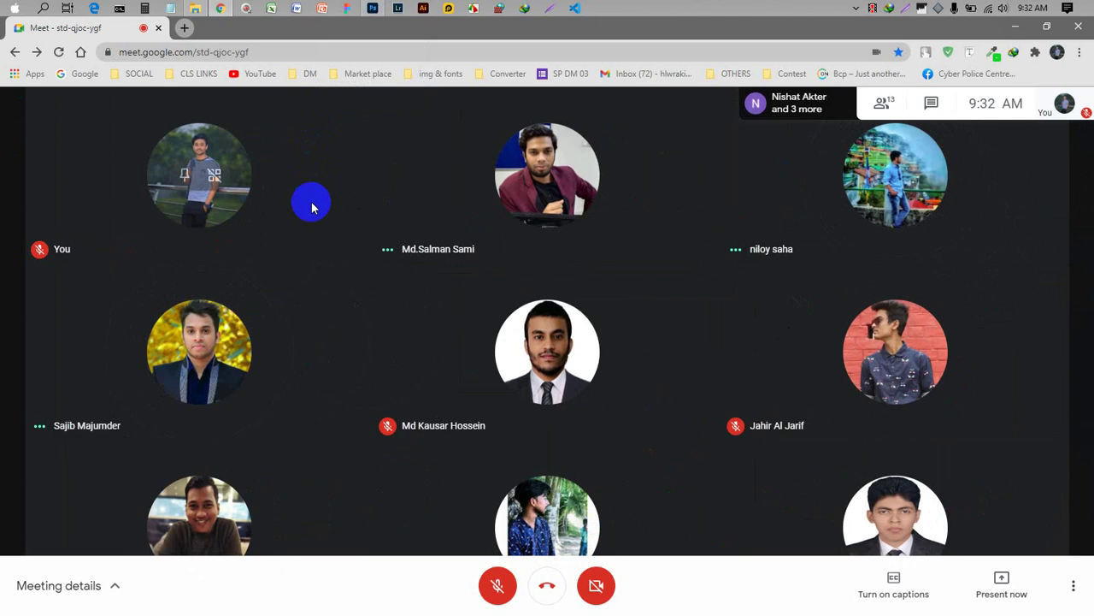
- Switch to Desktop 2 and minimize the Figma window
{"action": "left_click", "coordinate": [67, 7]}
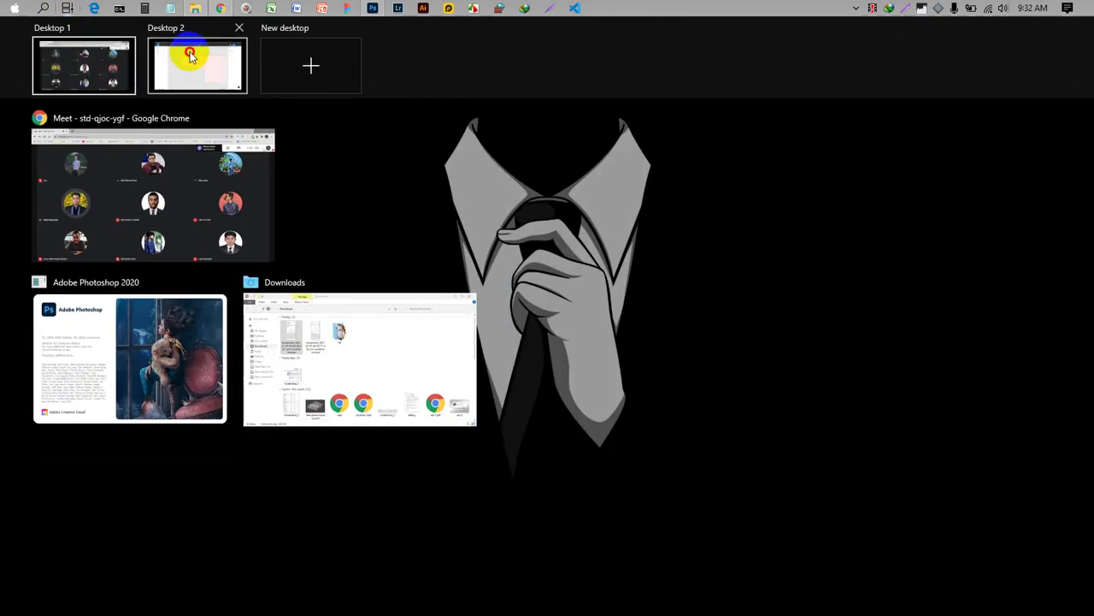
{"action": "left_click", "coordinate": [191, 56]}
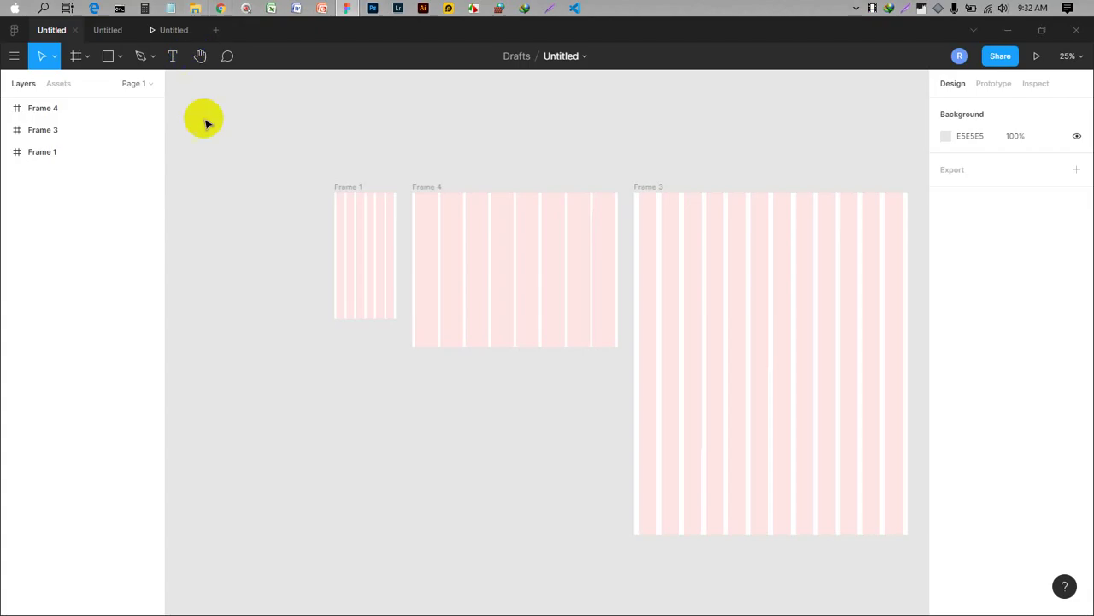
{"action": "left_click", "coordinate": [1010, 32]}
- Refresh the desktop and remove the OBS Studio shortcut from it
{"action": "right_click", "coordinate": [557, 151]}
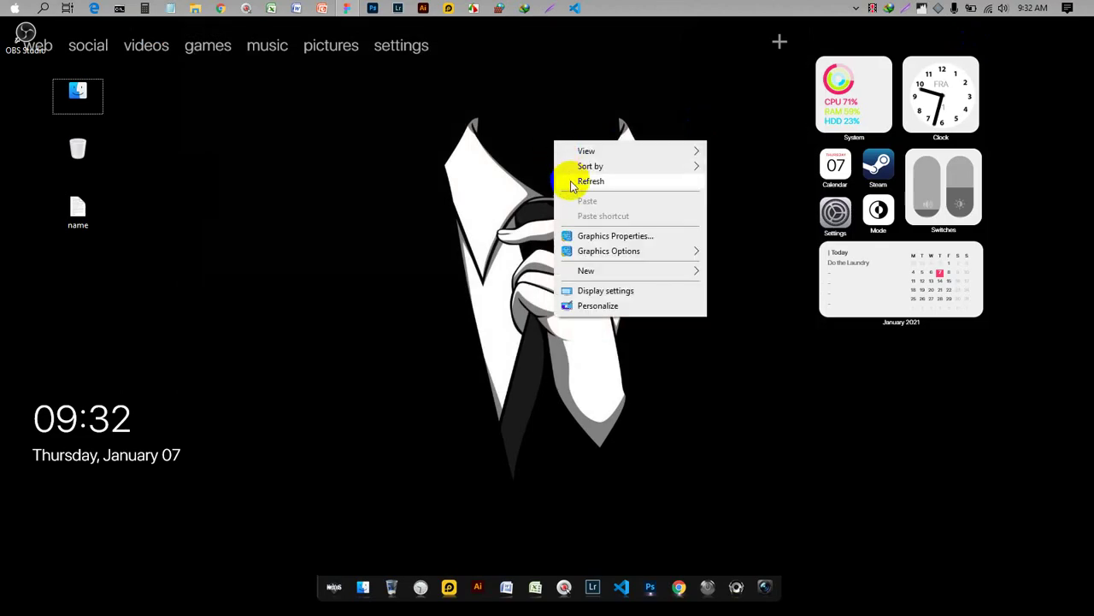
{"action": "left_click", "coordinate": [567, 187]}
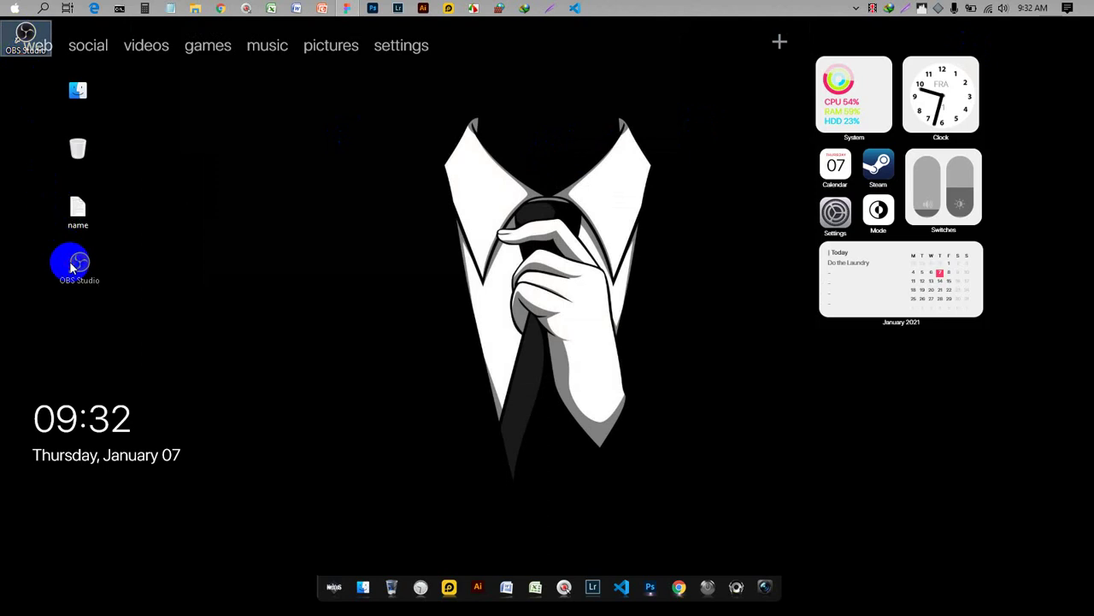
{"action": "left_click", "coordinate": [71, 268]}
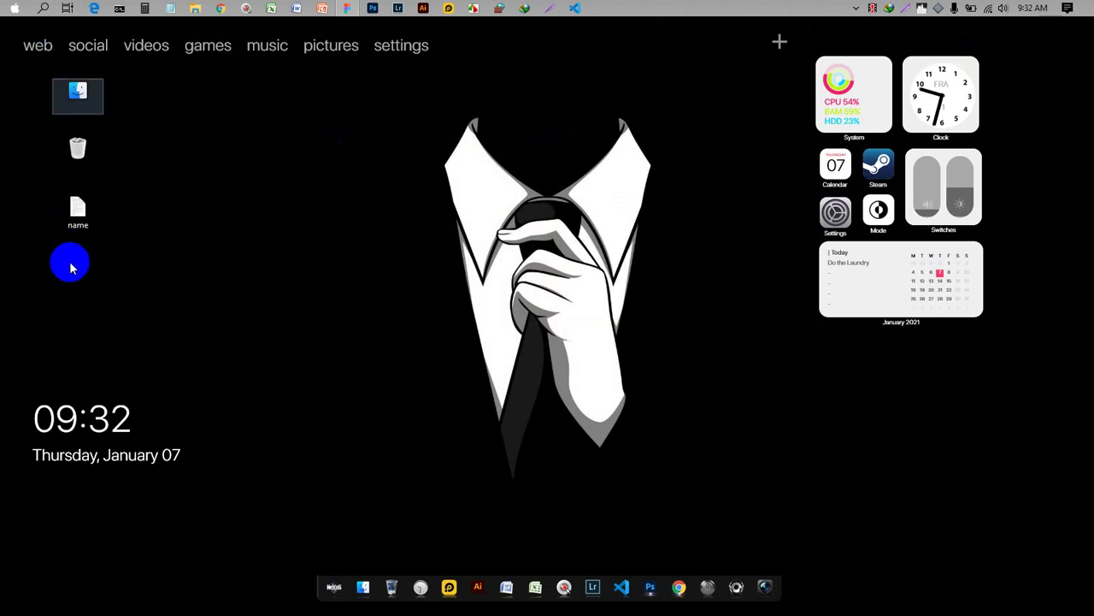
{"action": "left_click_drag", "start_coordinate": [71, 268], "coordinate": [193, 154]}
- Open the Programs and Features list of installed programs through Control Panel
{"action": "left_click", "coordinate": [4, 5]}
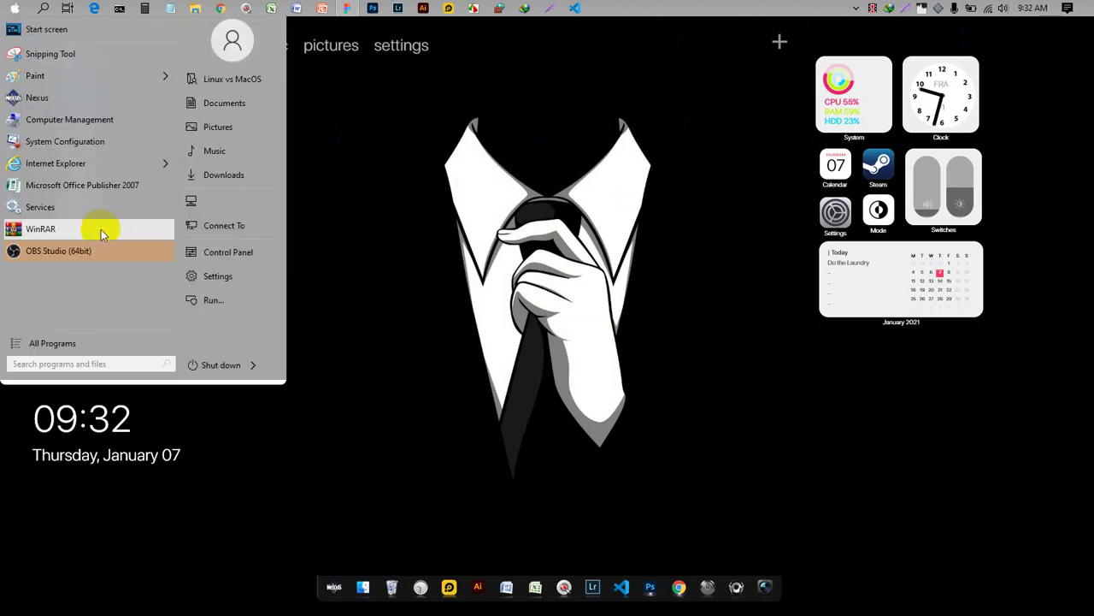
{"action": "left_click", "coordinate": [224, 255]}
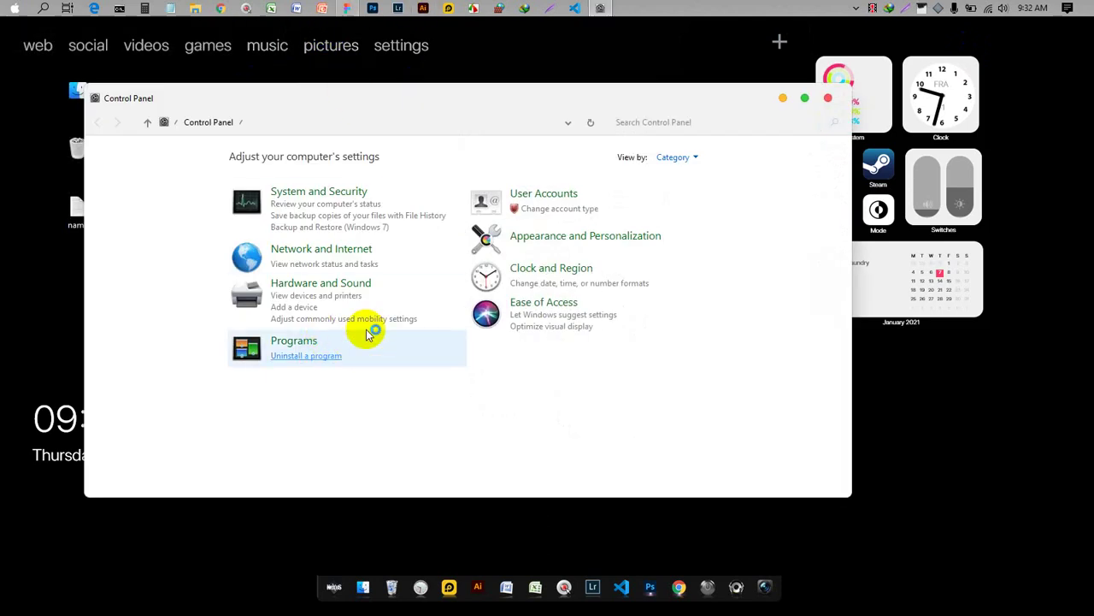
{"action": "left_click", "coordinate": [368, 333]}
{"action": "scroll", "coordinate": [295, 393], "scroll_direction": "down", "scroll_amount": 3}
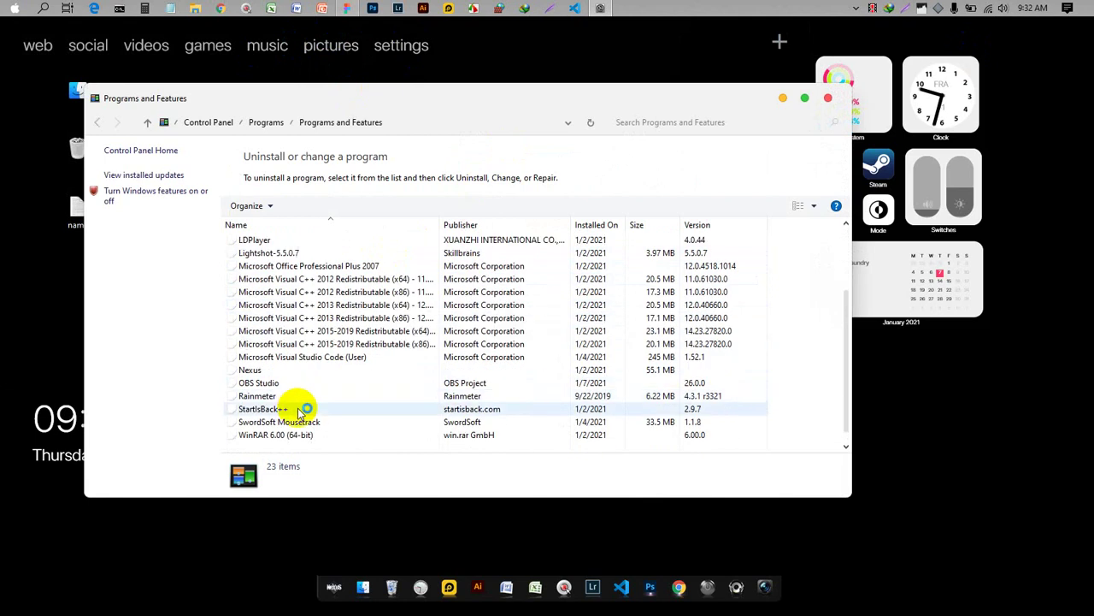
- Uninstall OBS Studio 26.0, finish its uninstaller and close the Programs and Features window
{"action": "right_click", "coordinate": [298, 386]}
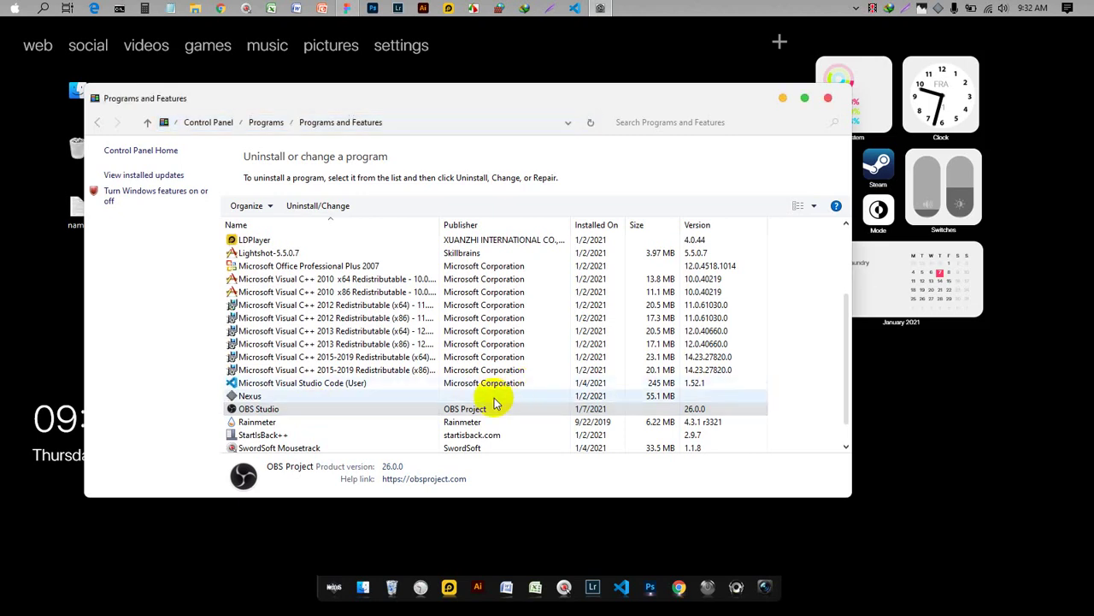
{"action": "double_click", "coordinate": [373, 409]}
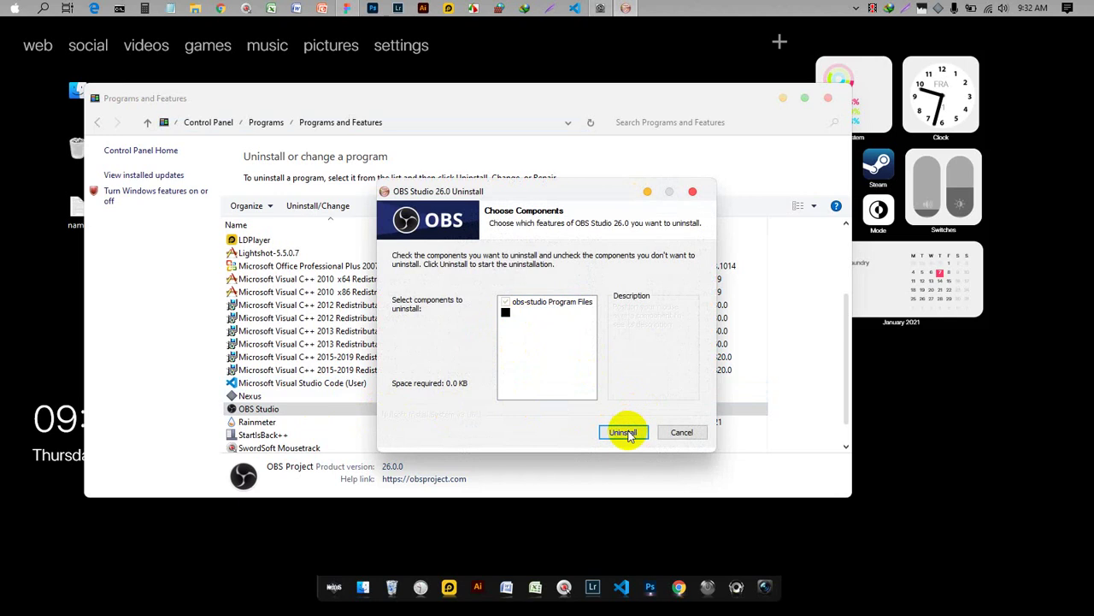
{"action": "left_click", "coordinate": [624, 433]}
{"action": "left_click", "coordinate": [562, 61]}
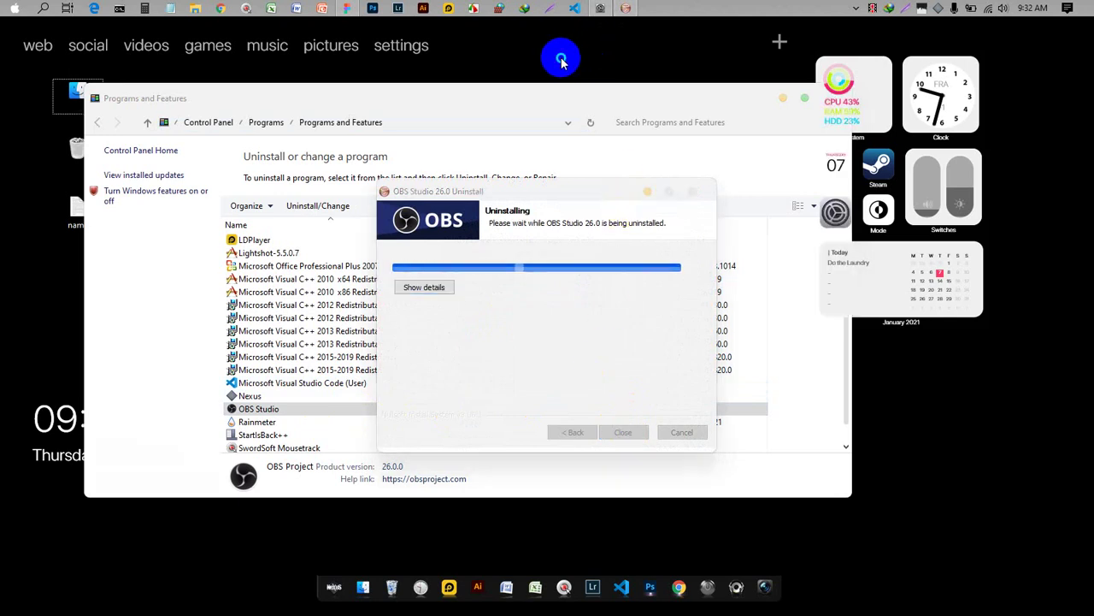
{"action": "right_click", "coordinate": [562, 61]}
{"action": "left_click", "coordinate": [594, 98]}
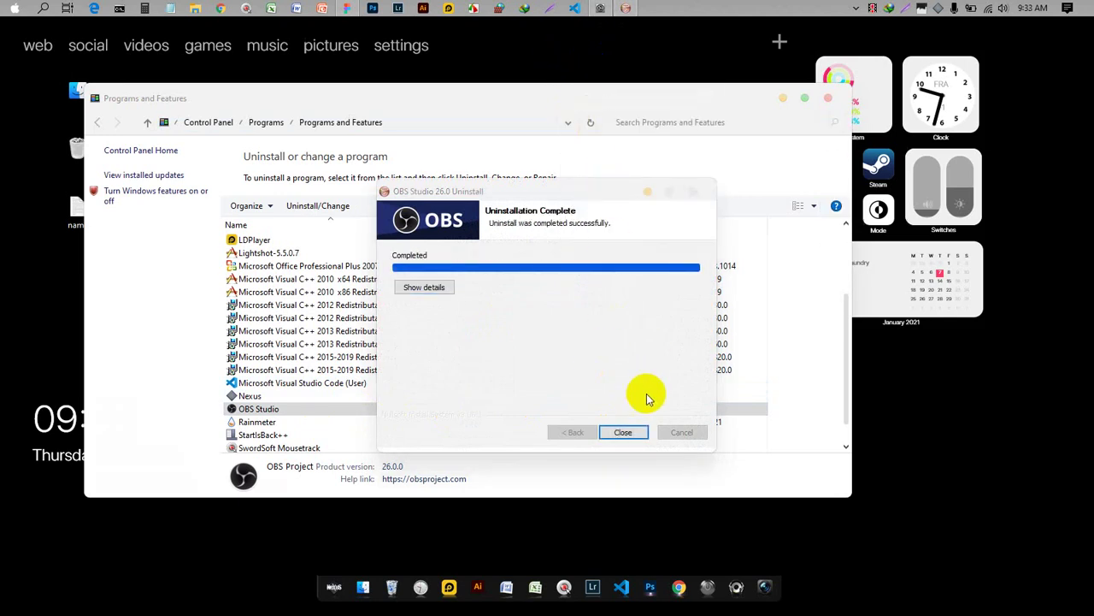
{"action": "left_click", "coordinate": [623, 432]}
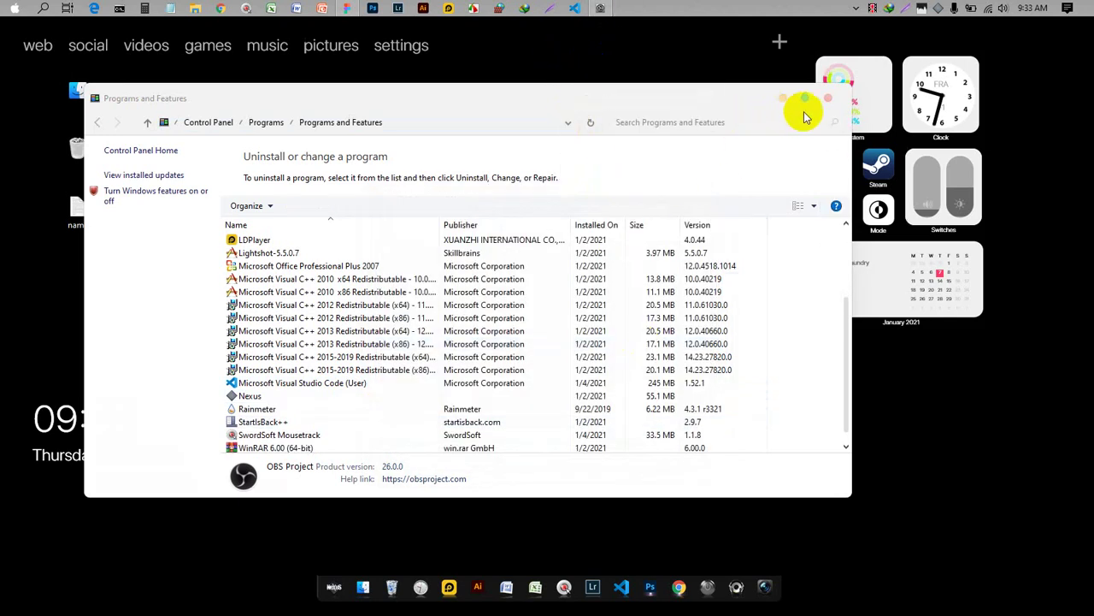
{"action": "left_click", "coordinate": [828, 99]}
- Refresh the desktop several times and try to bring up Photoshop
{"action": "right_click", "coordinate": [268, 205]}
{"action": "left_click", "coordinate": [297, 246]}
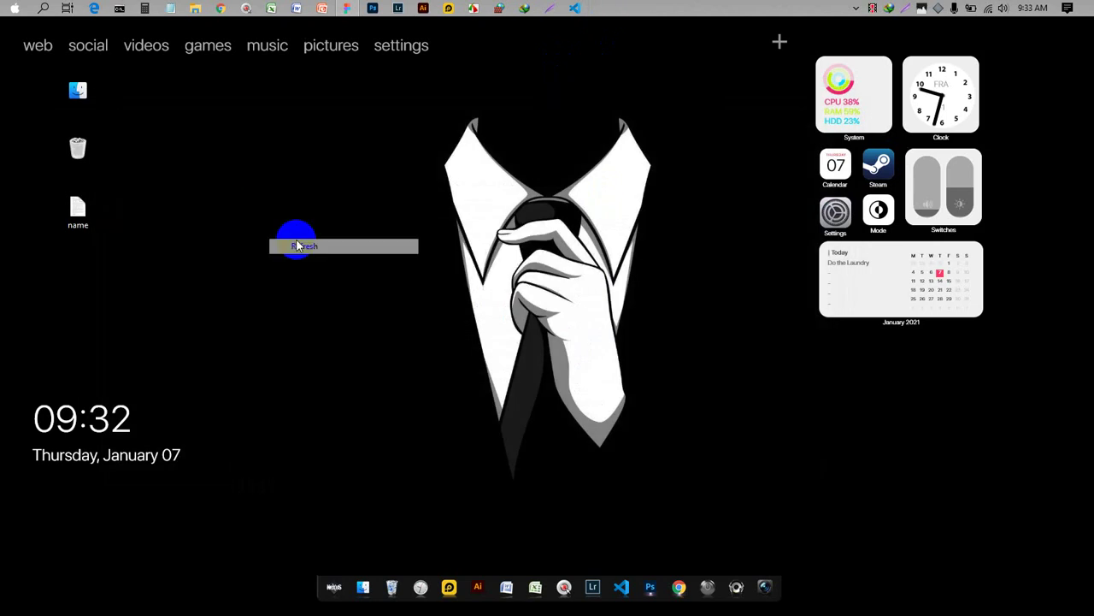
{"action": "left_click", "coordinate": [371, 10]}
{"action": "right_click", "coordinate": [275, 154]}
{"action": "left_click", "coordinate": [286, 191]}
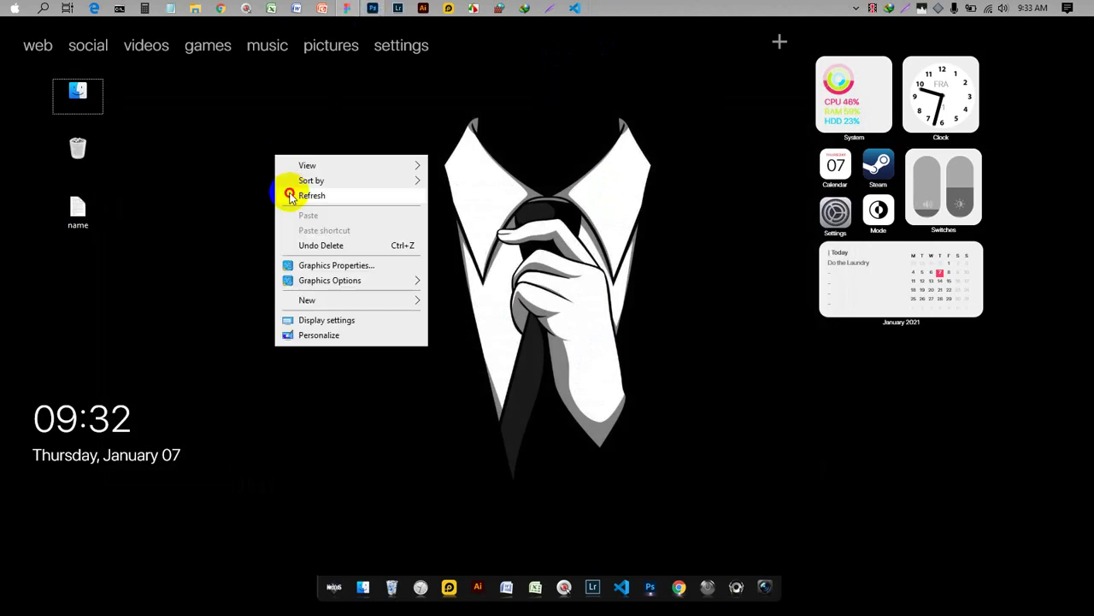
{"action": "right_click", "coordinate": [228, 134]}
{"action": "left_click", "coordinate": [254, 174]}
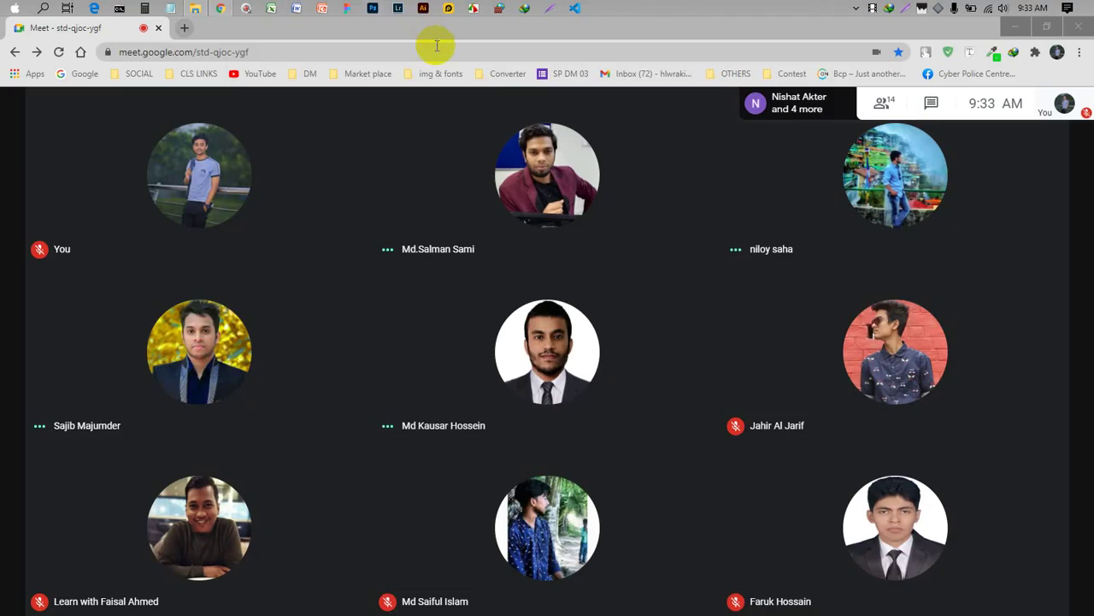
- Switch from the Meet call to Photoshop and check its workspace, going back and forth to the desktop
{"action": "mouse_move", "coordinate": [416, 318]}
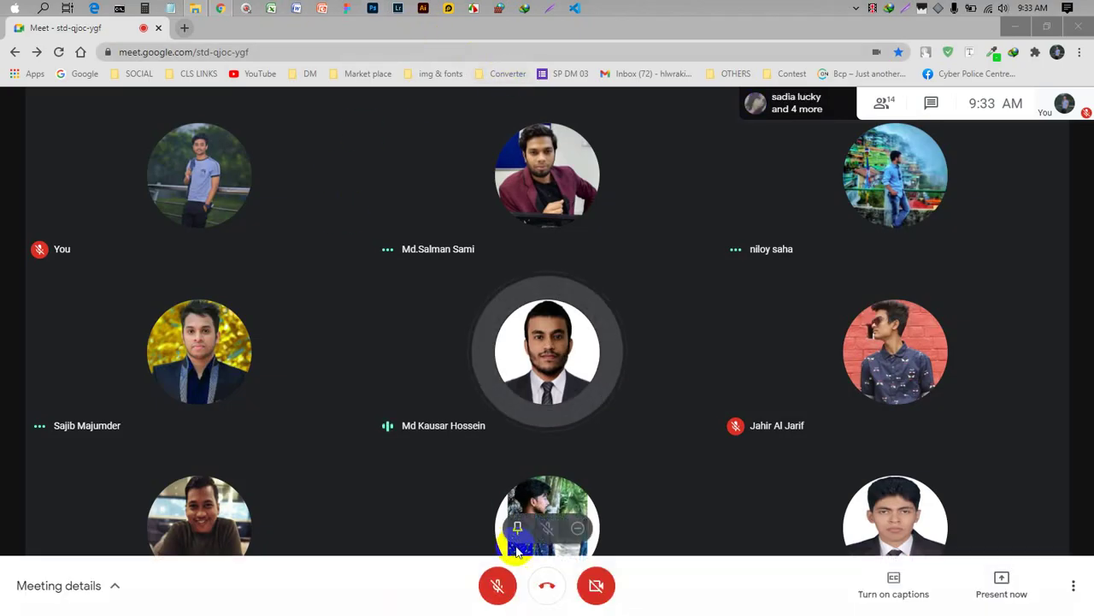
{"action": "key", "text": "alt+Tab"}
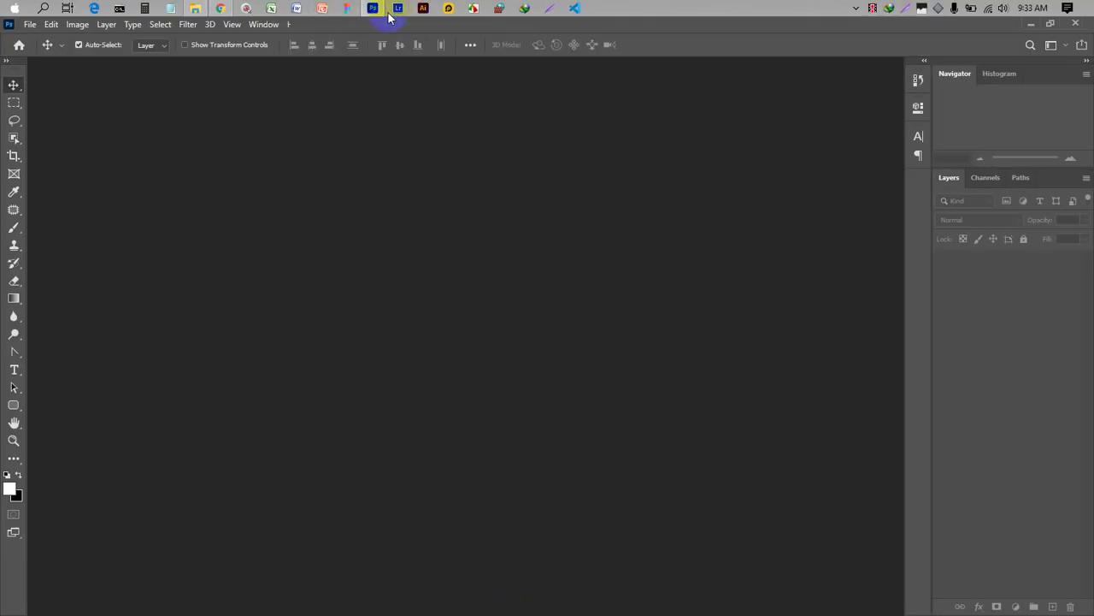
{"action": "key", "text": "super+d"}
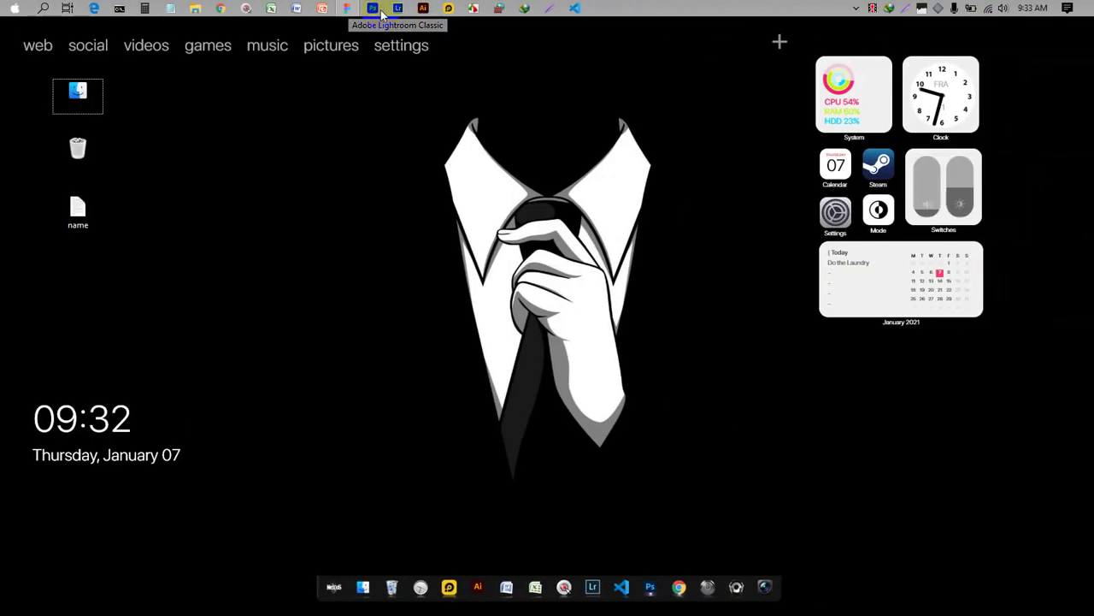
{"action": "left_click", "coordinate": [373, 9]}
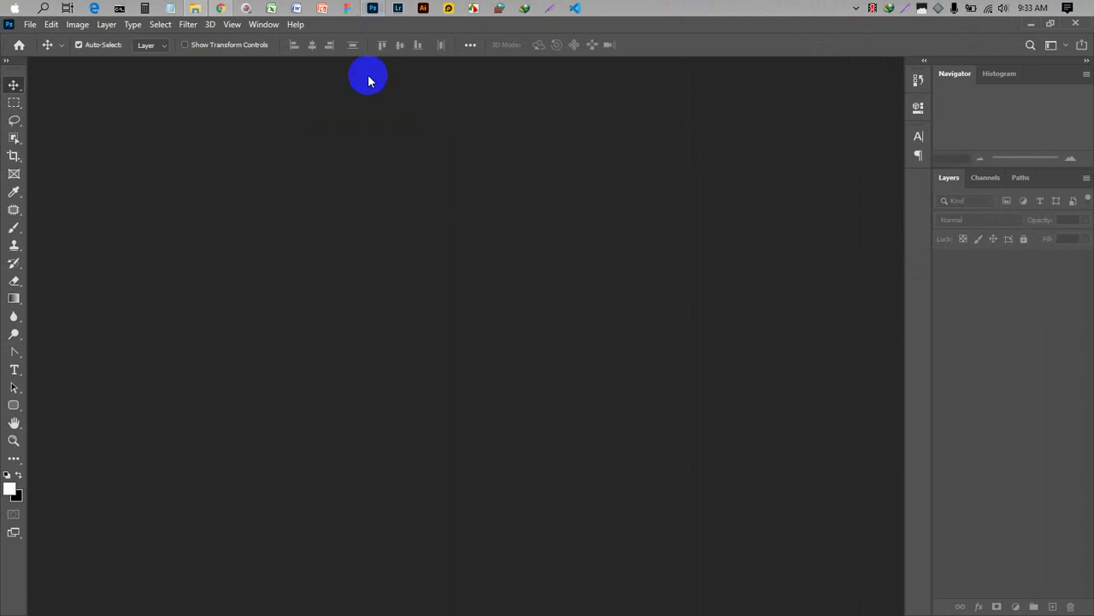
{"action": "key", "text": "super+d"}
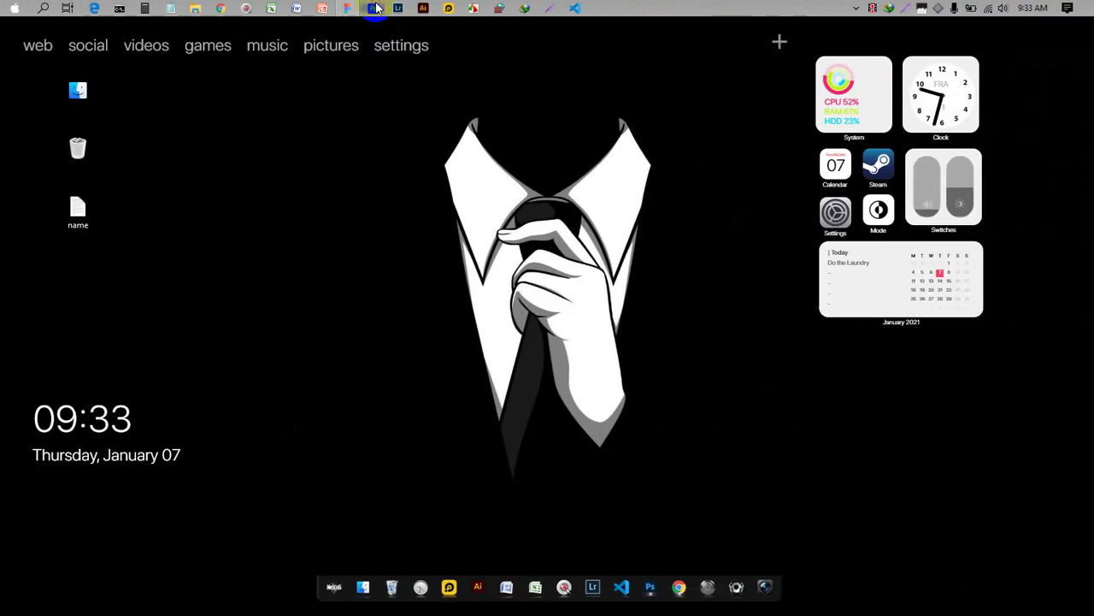
{"action": "left_click", "coordinate": [374, 8]}
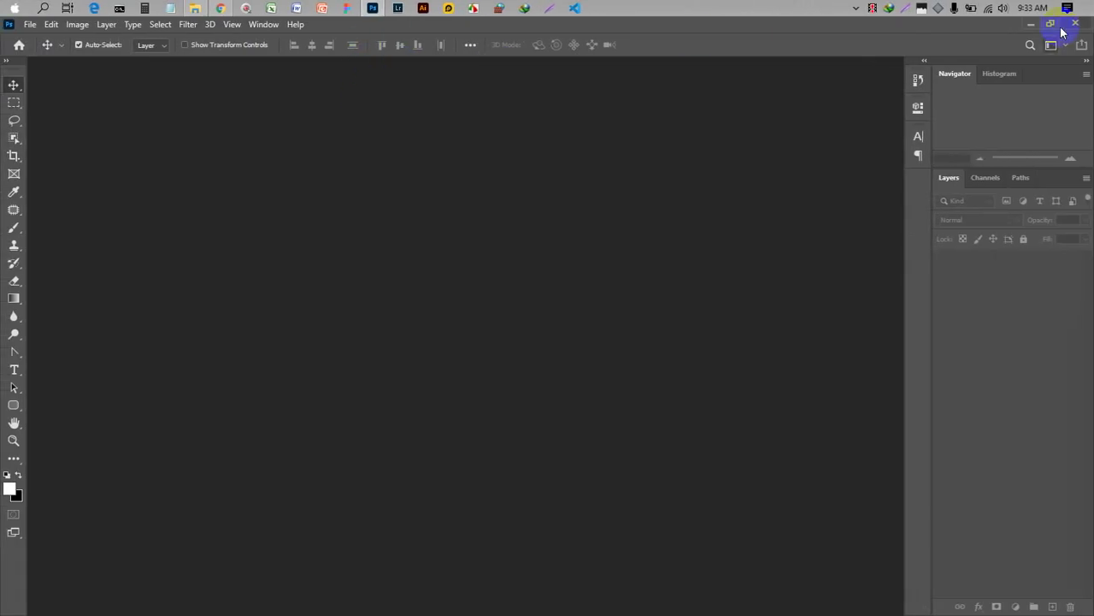
- Return to the Meet call and turn the microphone on
{"action": "key", "text": "alt+Tab"}
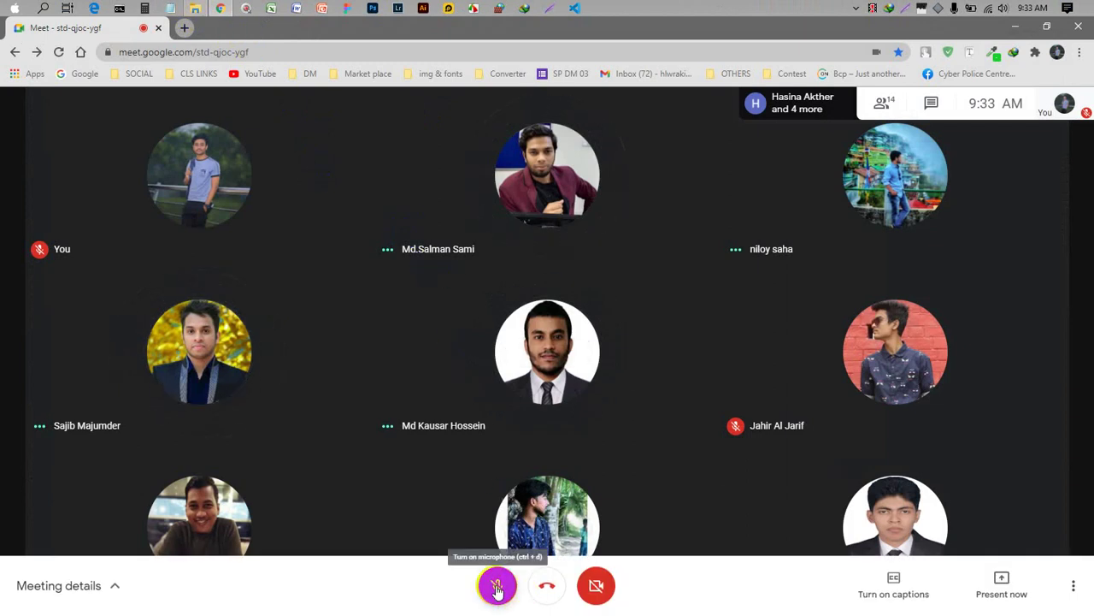
{"action": "left_click", "coordinate": [496, 588]}
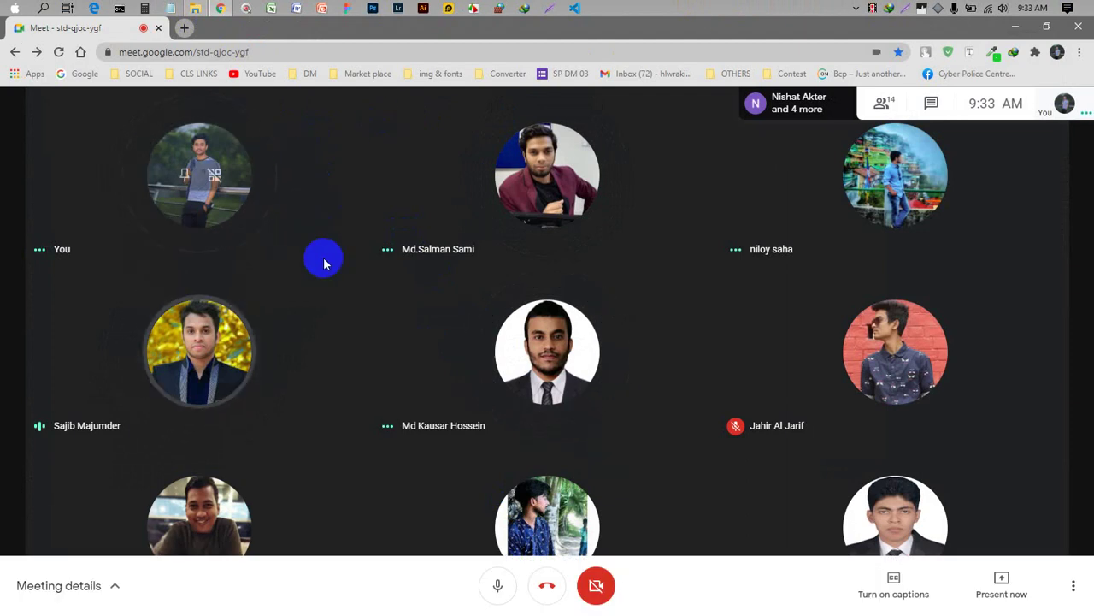
- Switch to the other desktop, launch Photoshop and briefly bring up the Figma window while it loads
{"action": "key", "text": "ctrl+super+Right"}
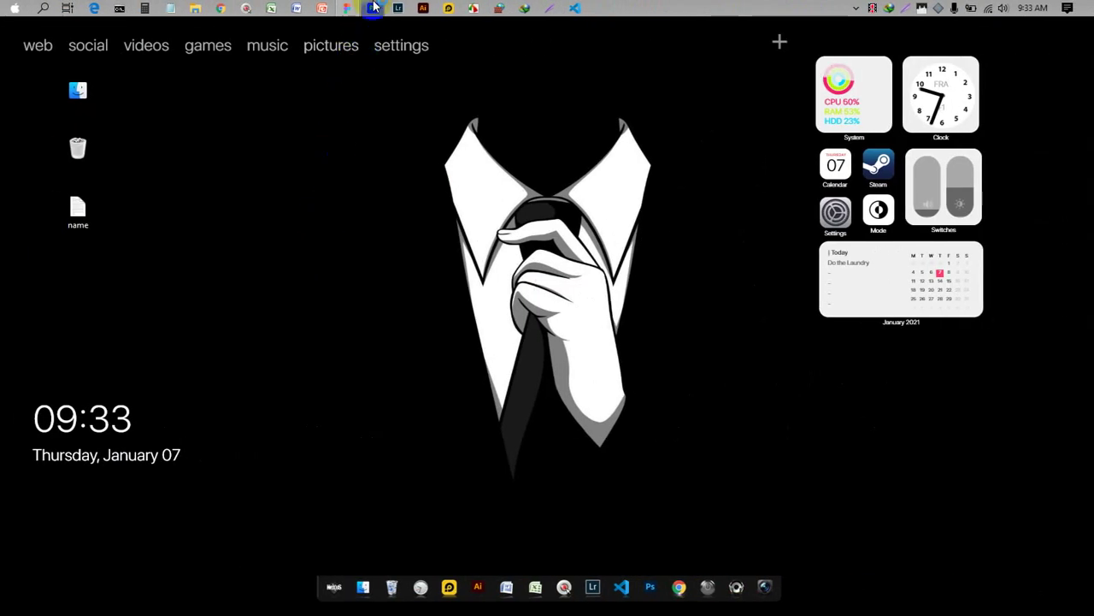
{"action": "left_click", "coordinate": [372, 8]}
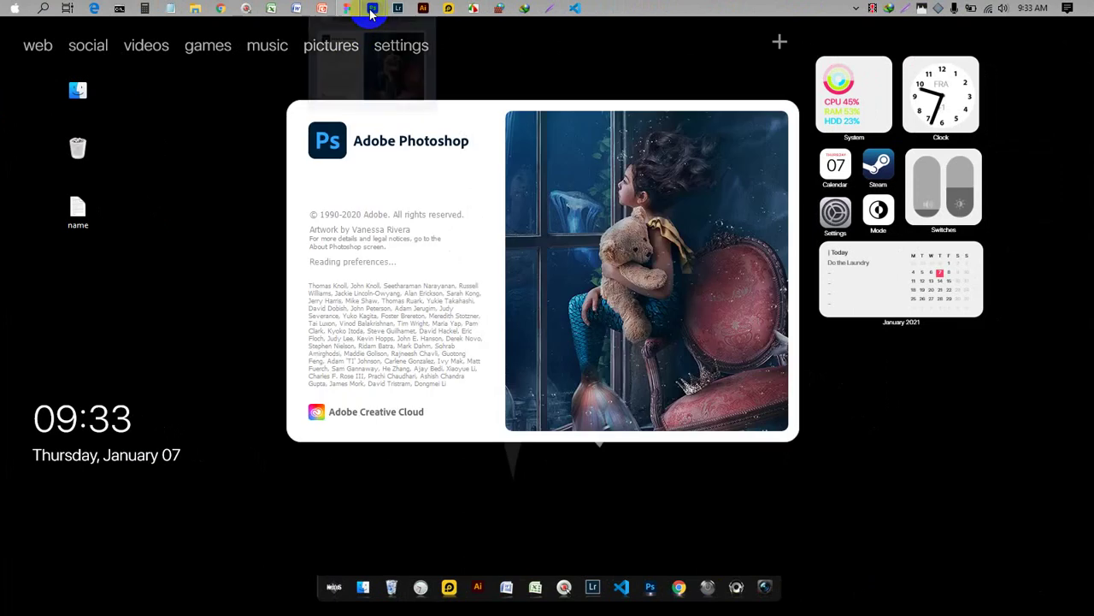
{"action": "mouse_move", "coordinate": [367, 24]}
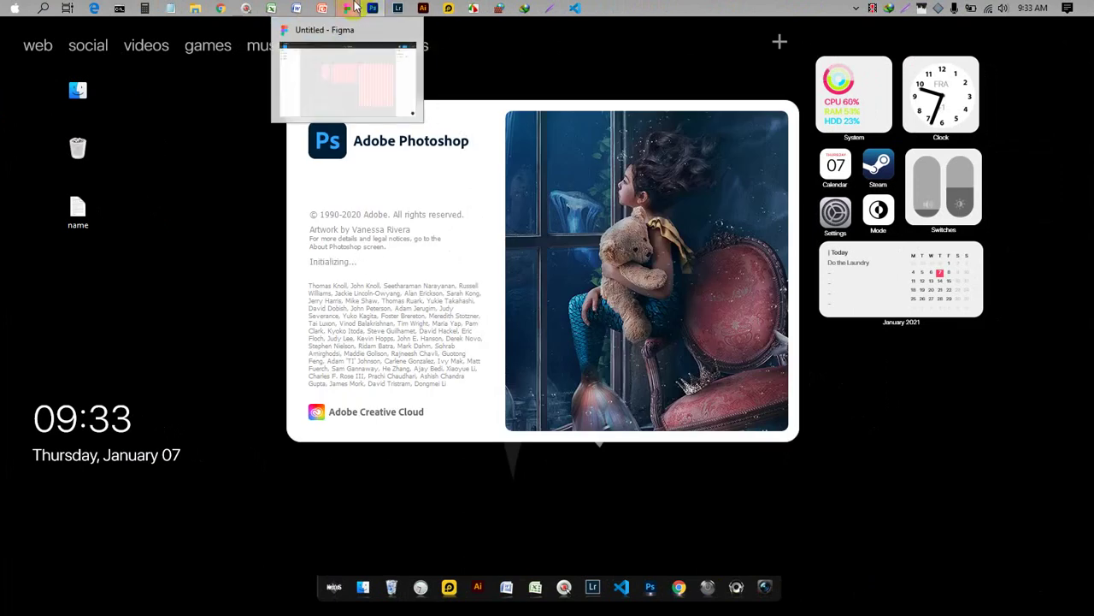
{"action": "left_click", "coordinate": [347, 63]}
{"action": "left_click", "coordinate": [347, 11]}
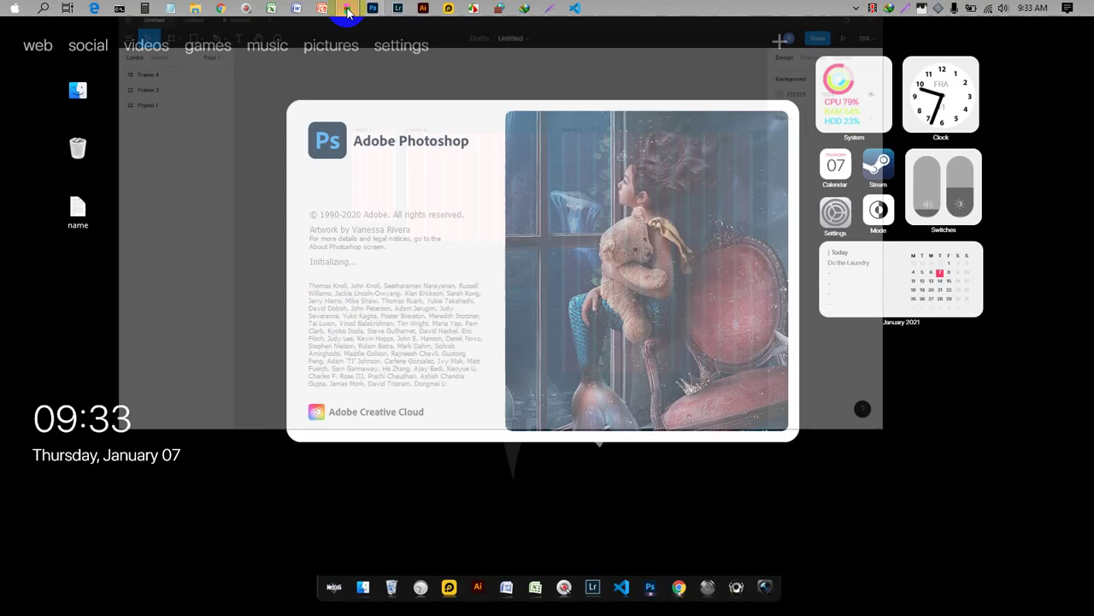
{"action": "mouse_move", "coordinate": [364, 12]}
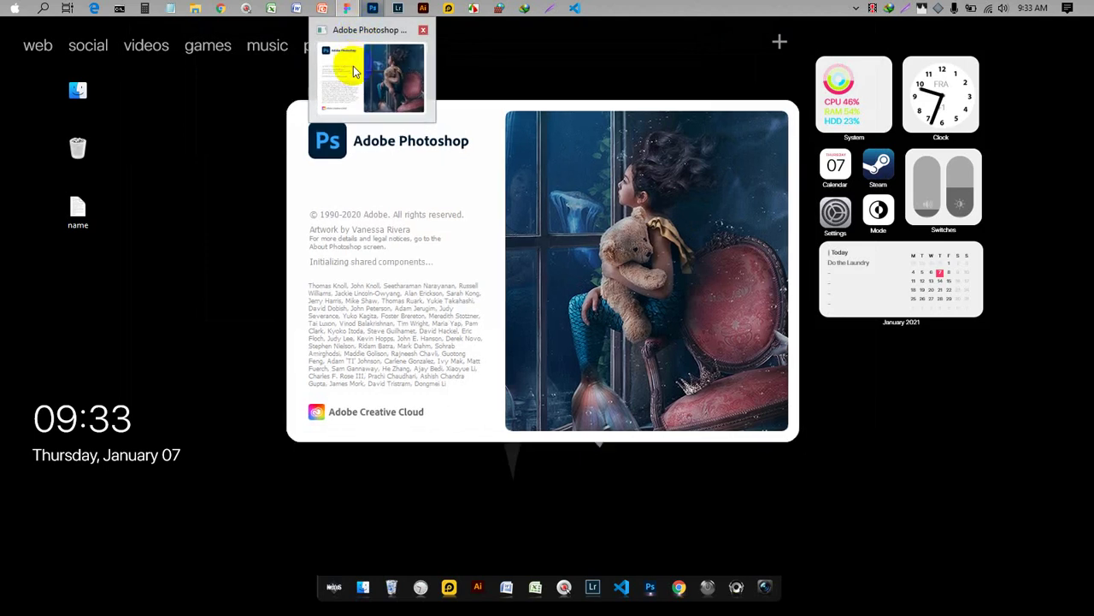
{"action": "right_click", "coordinate": [561, 89]}
{"action": "left_click", "coordinate": [579, 129]}
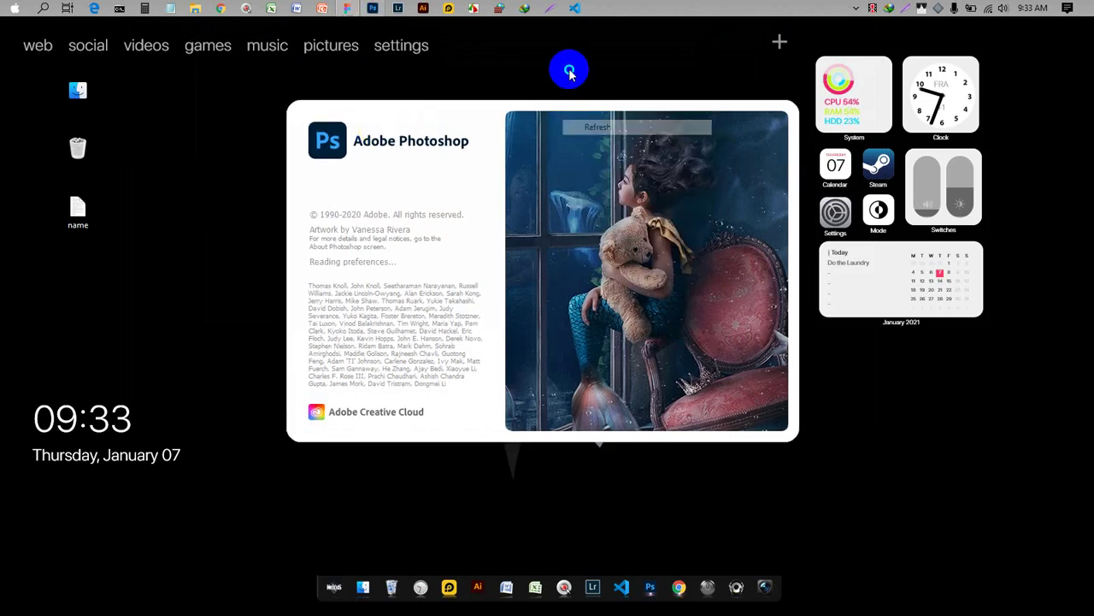
{"action": "right_click", "coordinate": [567, 66]}
{"action": "left_click", "coordinate": [576, 110]}
{"action": "right_click", "coordinate": [578, 94]}
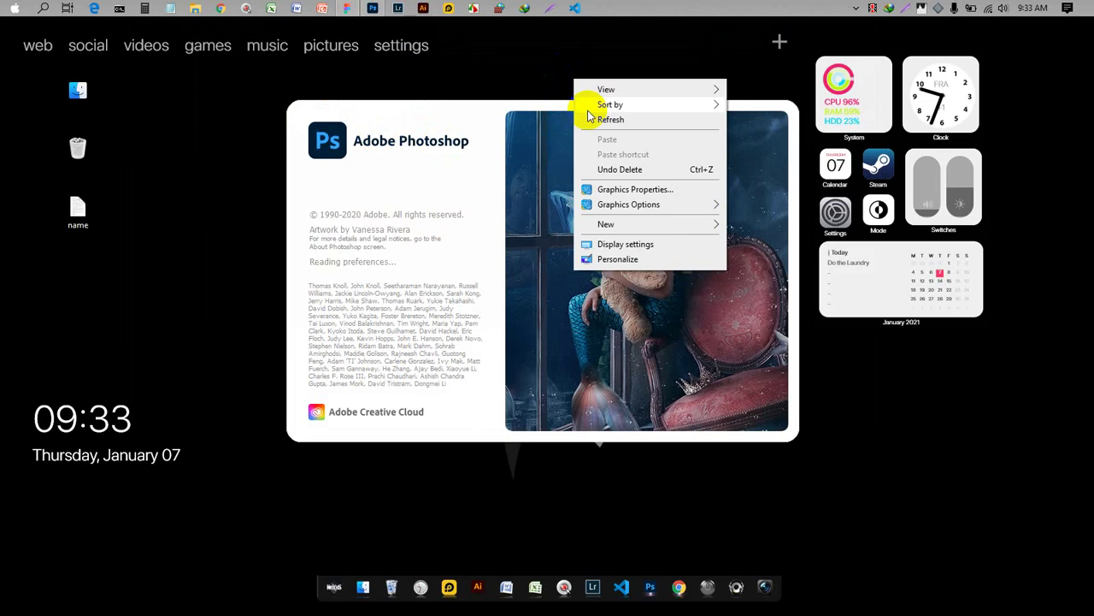
{"action": "left_click", "coordinate": [589, 115]}
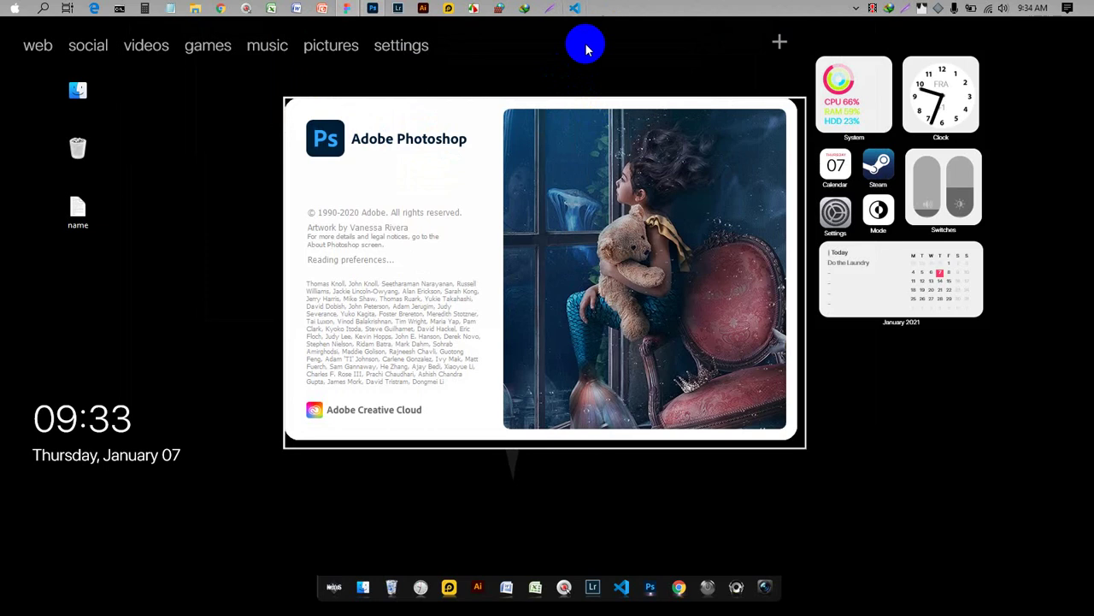
{"action": "right_click", "coordinate": [575, 70]}
{"action": "left_click", "coordinate": [587, 104]}
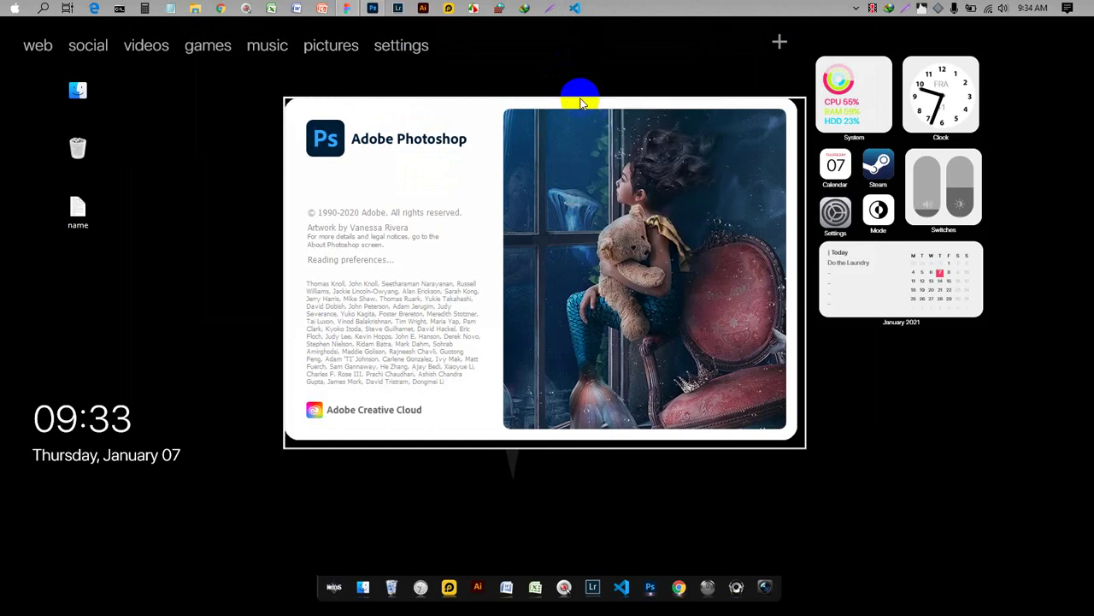
{"action": "right_click", "coordinate": [530, 86]}
{"action": "left_click", "coordinate": [537, 115]}
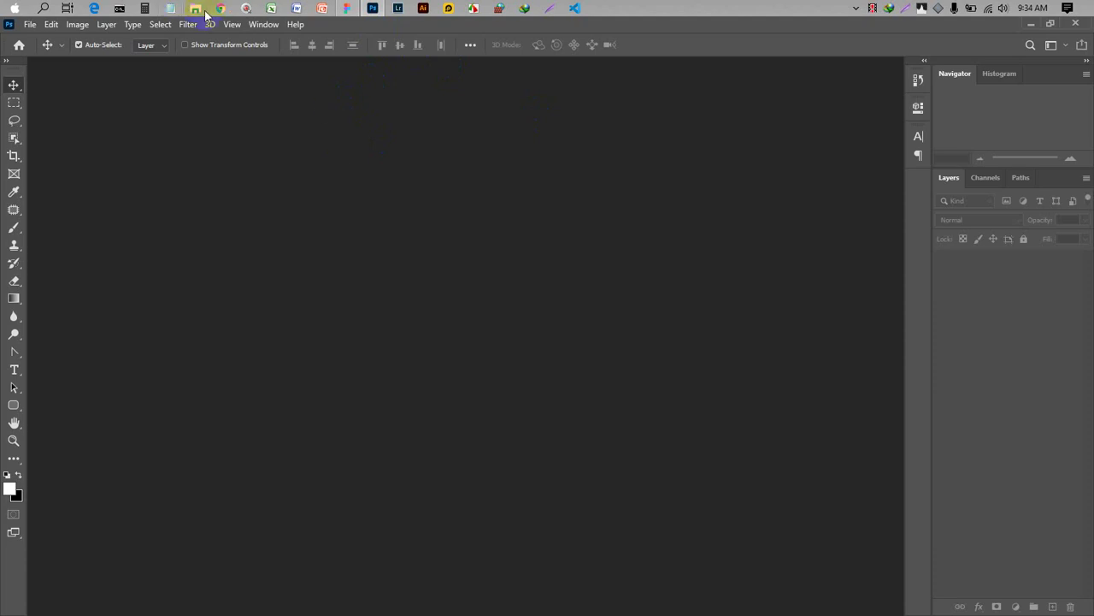
- Return to the Meet call and turn the microphone off
{"action": "key", "text": "alt+Tab"}
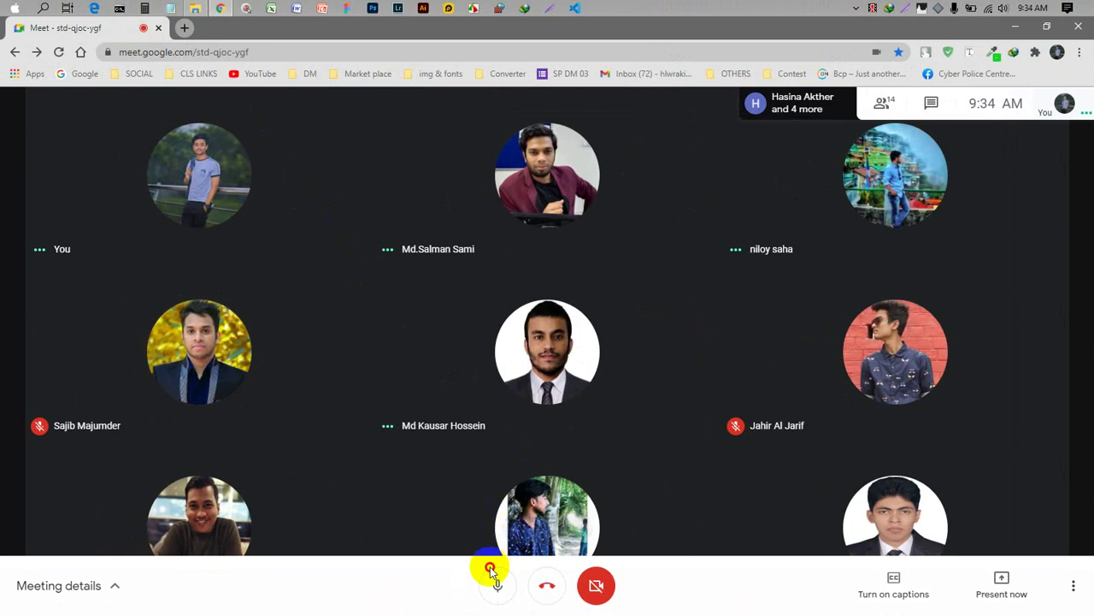
{"action": "left_click", "coordinate": [496, 594]}
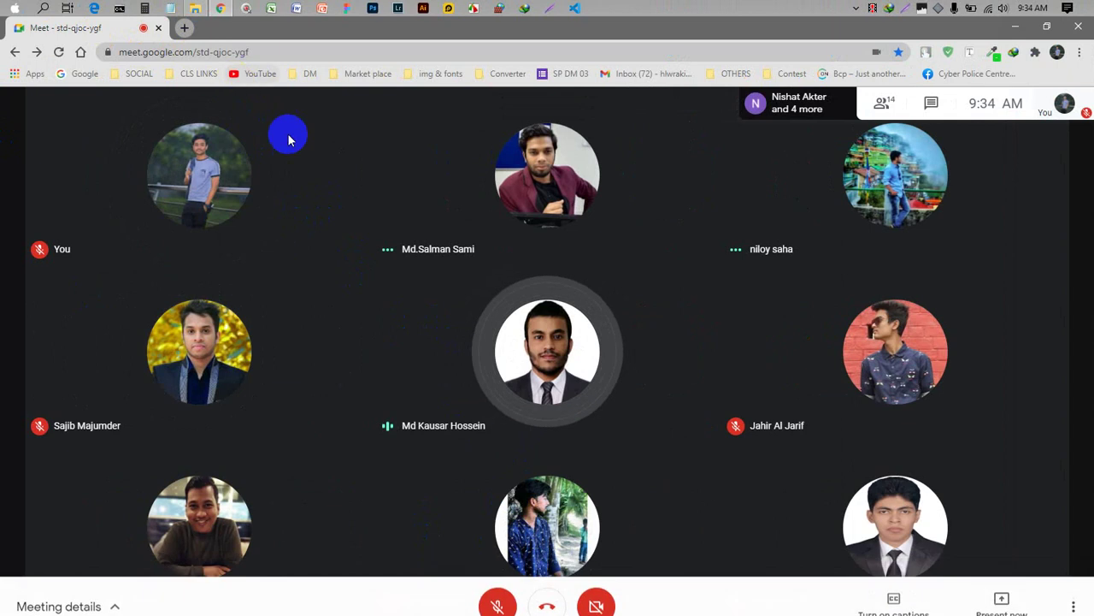
- Open the bookmarked SP DM 03 form in a new tab and start editing the submitted response
{"action": "left_click", "coordinate": [188, 31]}
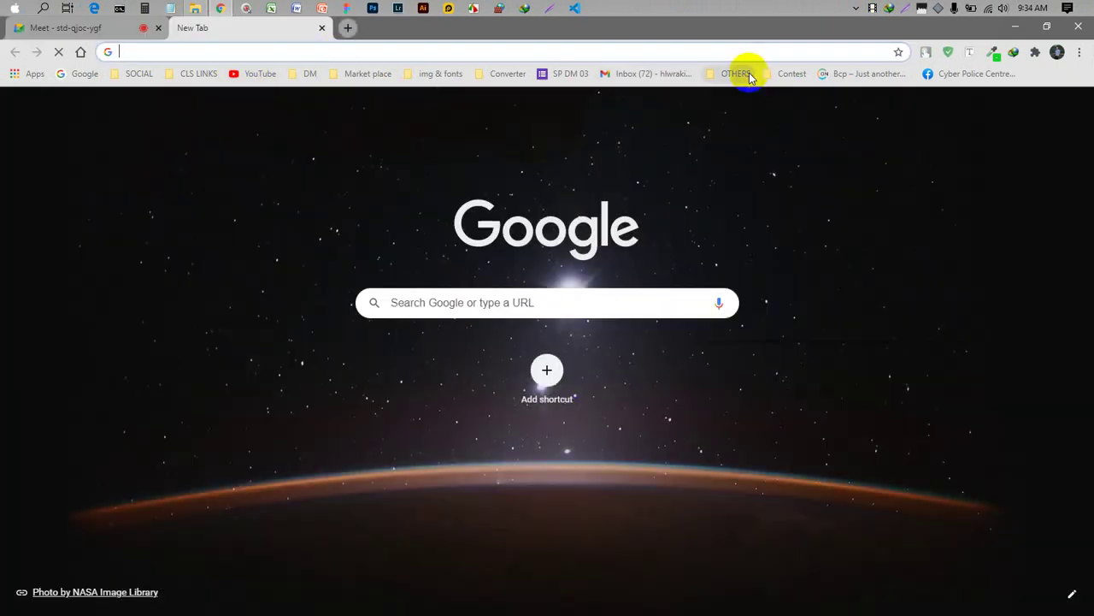
{"action": "left_click", "coordinate": [737, 74]}
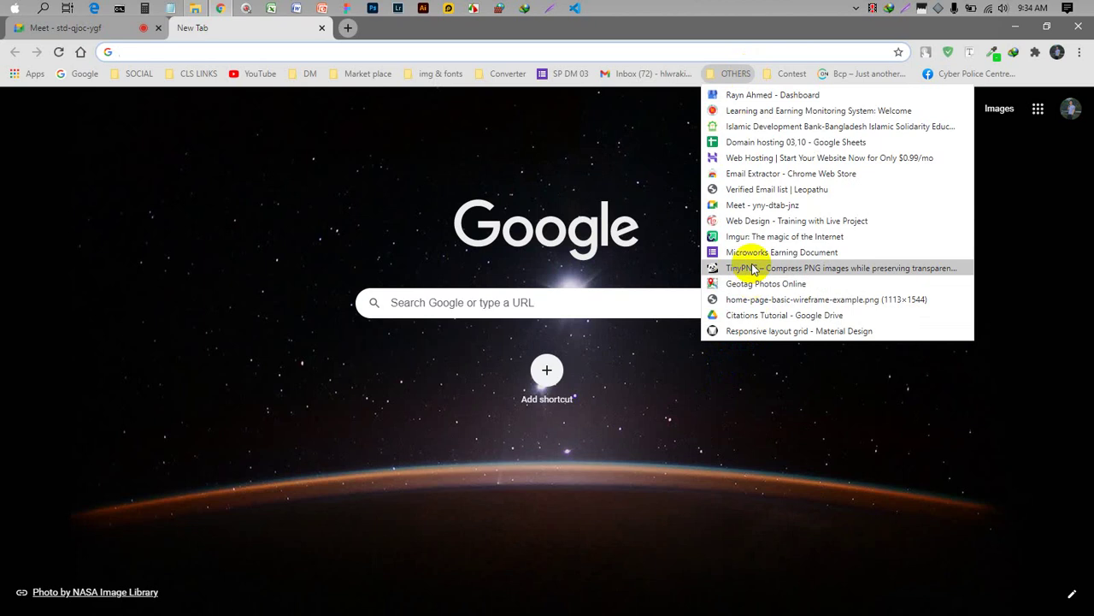
{"action": "left_click", "coordinate": [569, 74]}
{"action": "left_click", "coordinate": [736, 75]}
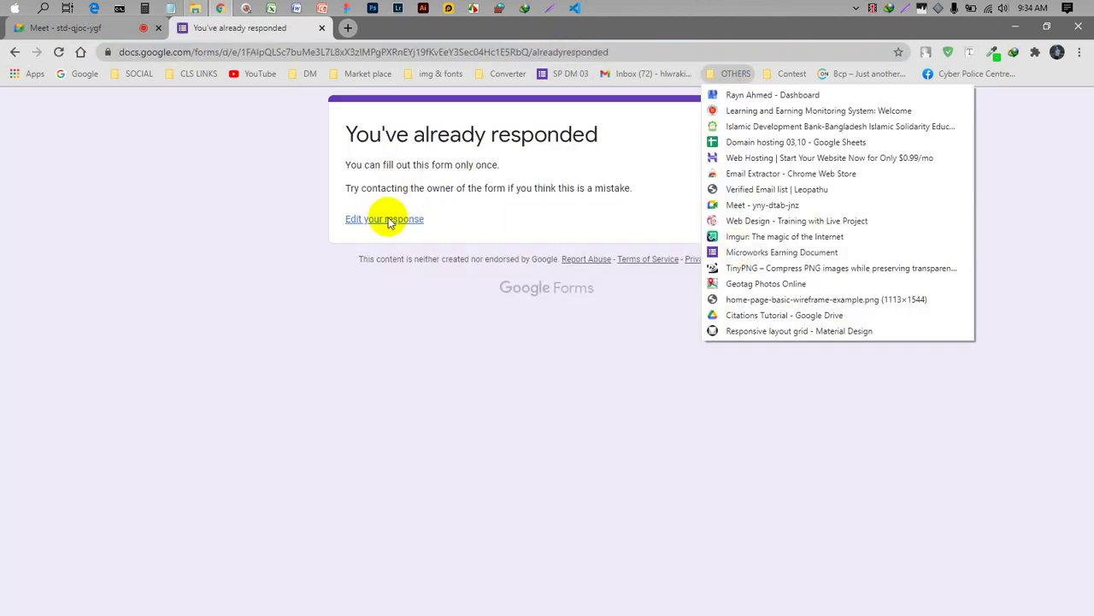
{"action": "left_click", "coordinate": [389, 220]}
{"action": "left_click", "coordinate": [389, 221]}
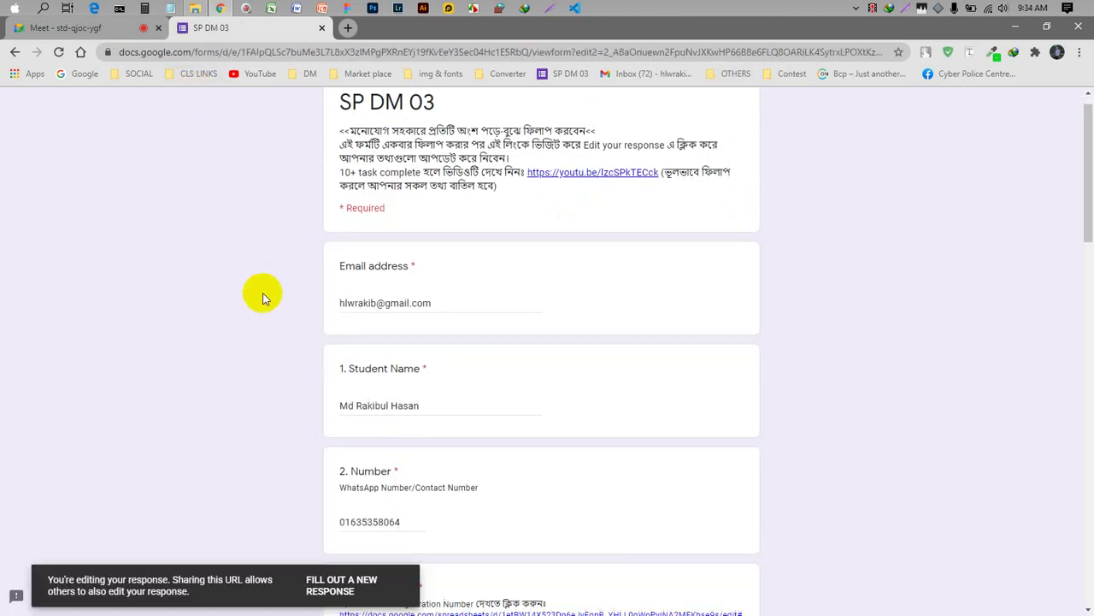
- Check the form down to the Microworkers Profile Link question and open the Gmail inbox in a new tab
{"action": "scroll", "coordinate": [262, 297], "scroll_direction": "down", "scroll_amount": 8}
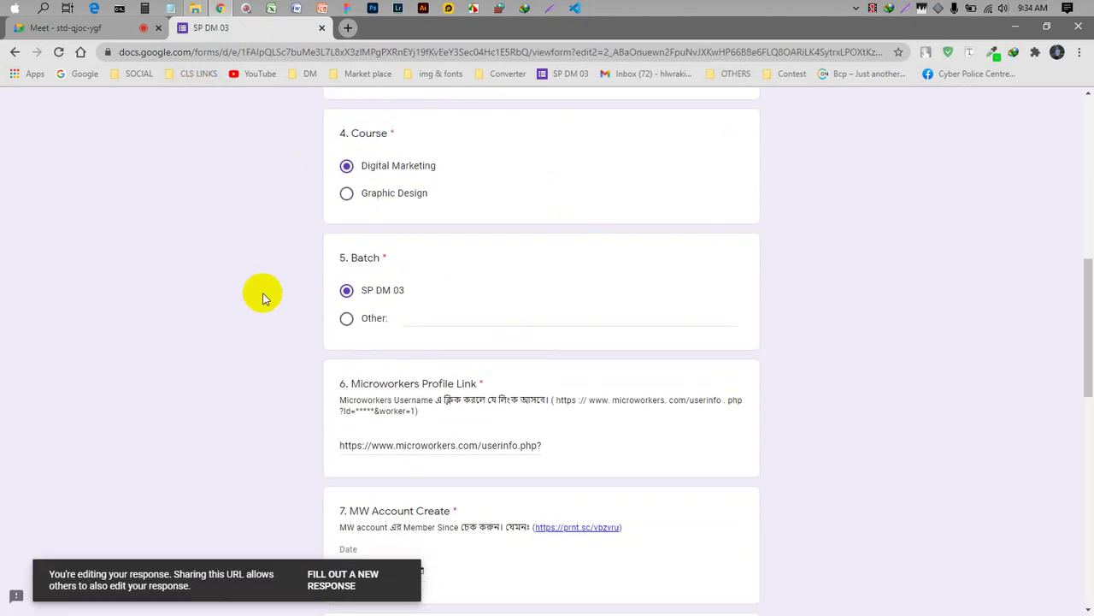
{"action": "scroll", "coordinate": [360, 285], "scroll_direction": "down", "scroll_amount": 2}
{"action": "scroll", "coordinate": [434, 305], "scroll_direction": "up", "scroll_amount": 1}
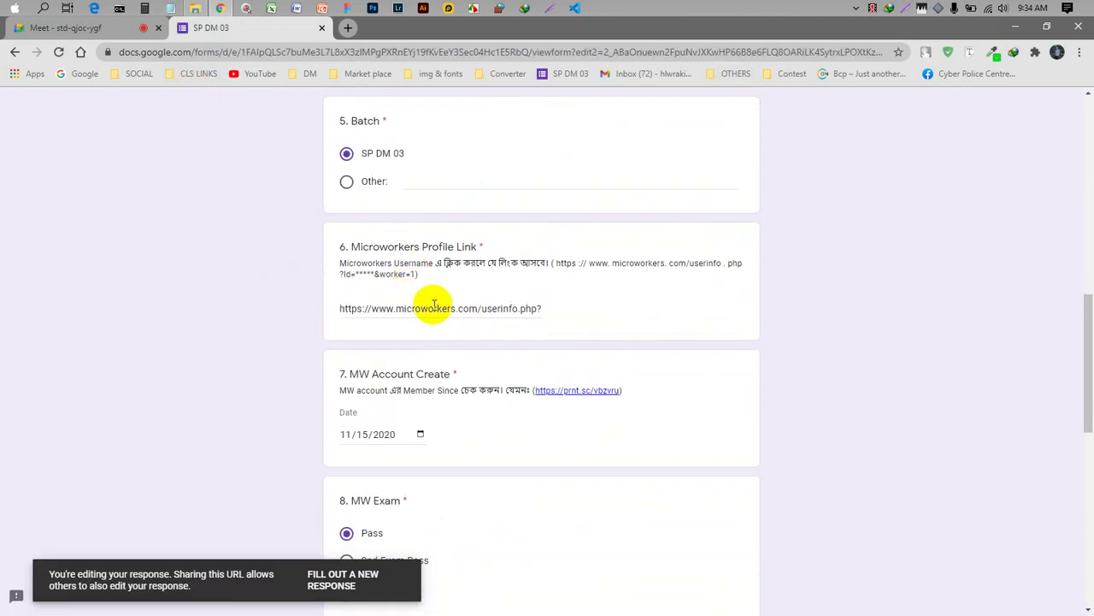
{"action": "left_click", "coordinate": [347, 28]}
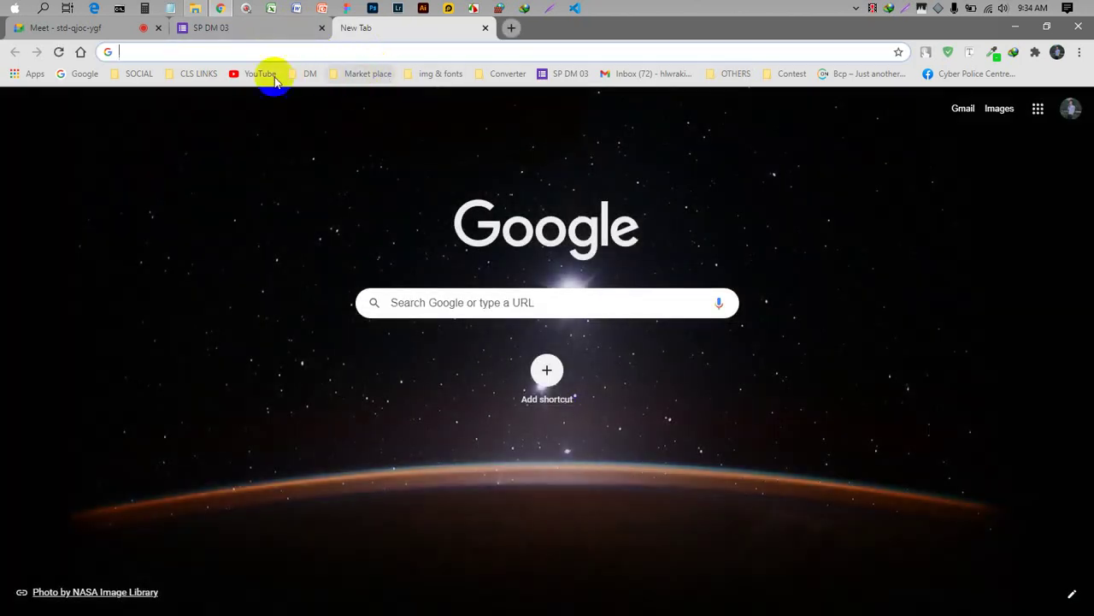
{"action": "left_click", "coordinate": [612, 77]}
- Go back to the Meet call and turn the microphone on to speak, switching it off again when done
{"action": "left_click", "coordinate": [101, 27]}
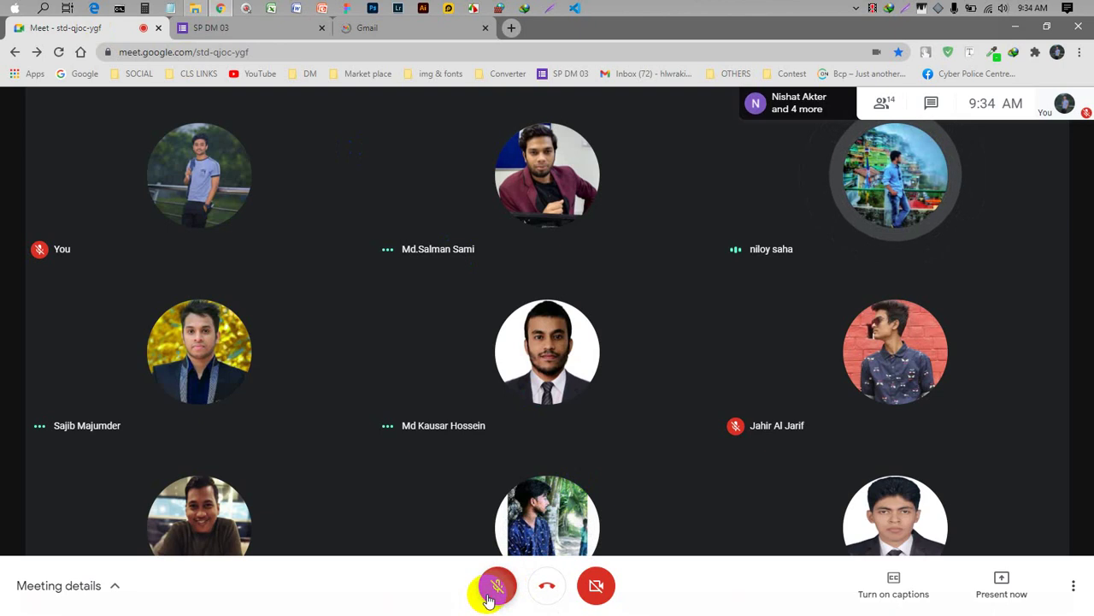
{"action": "left_click", "coordinate": [489, 596]}
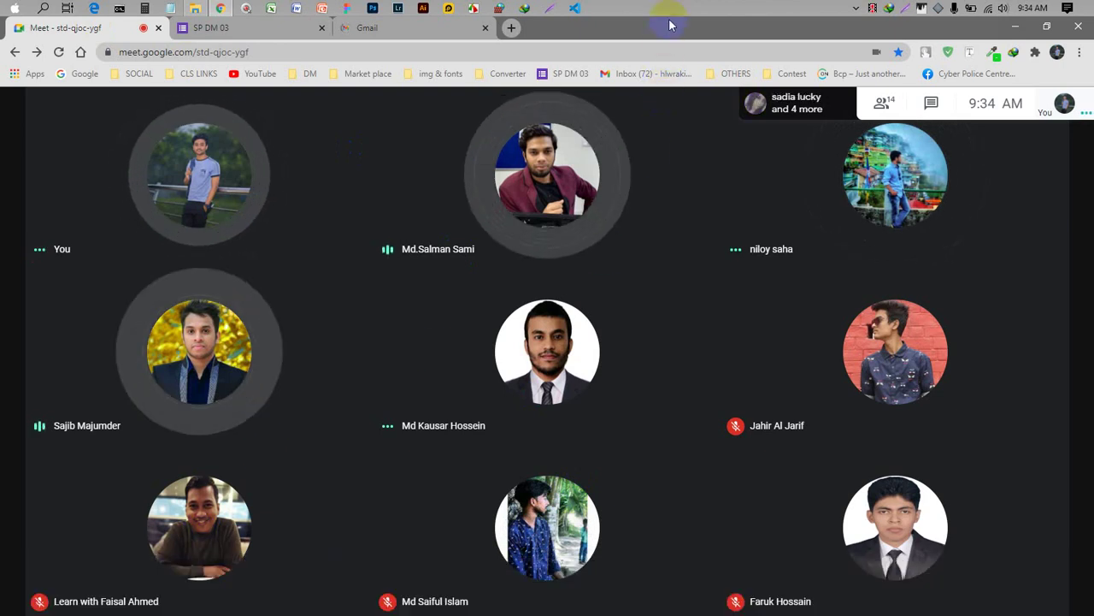
{"action": "mouse_move", "coordinate": [503, 593]}
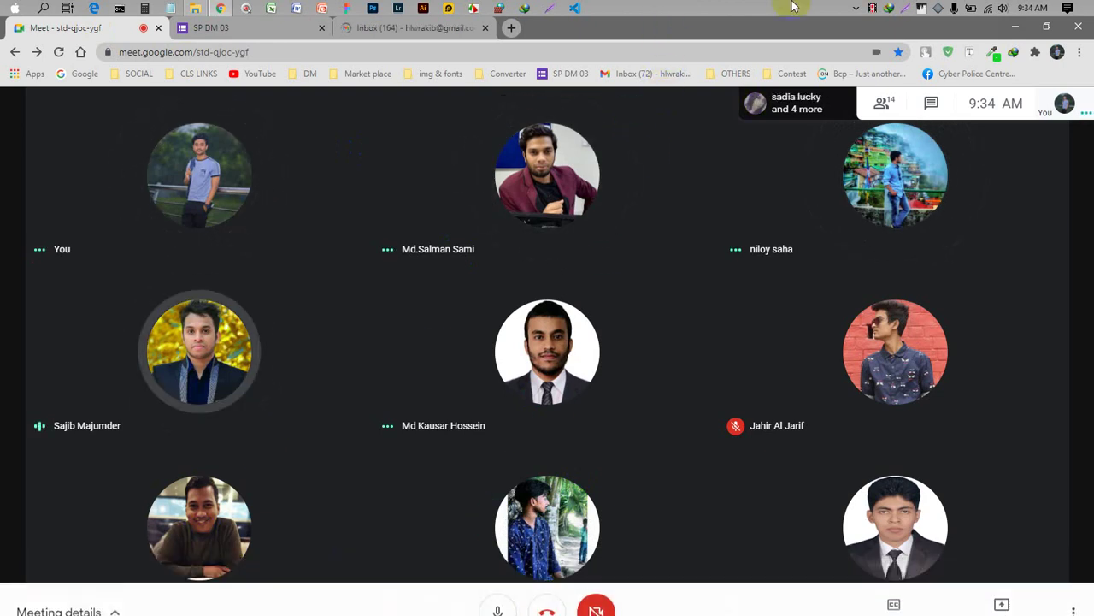
{"action": "left_click", "coordinate": [503, 586]}
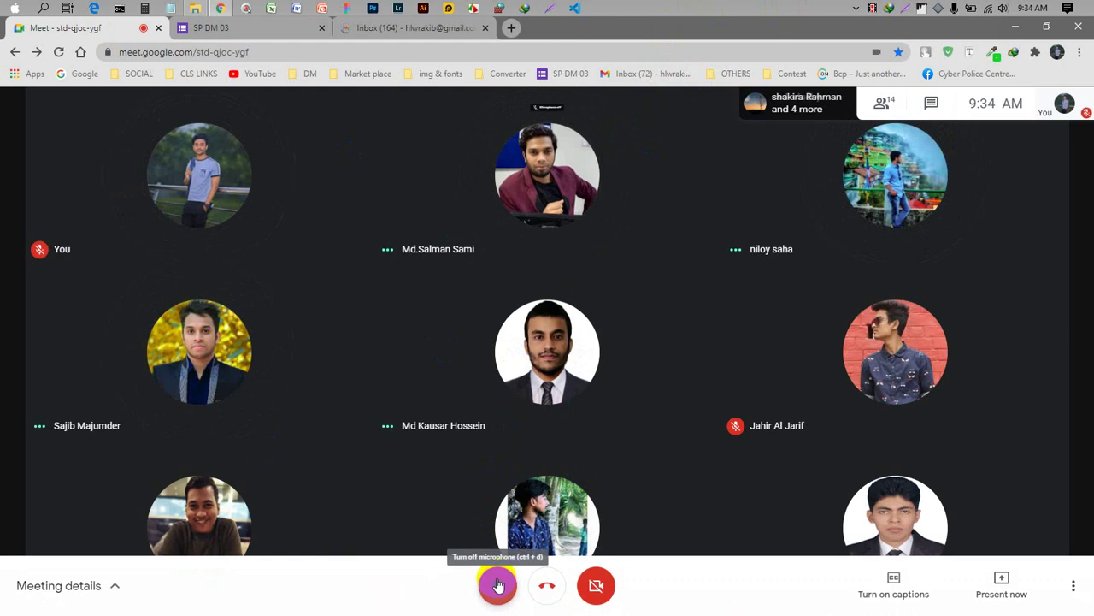
- View the Gmail inbox and enter the Microworkers profile address in a new tab, clearing it without loading the page
{"action": "left_click", "coordinate": [415, 29]}
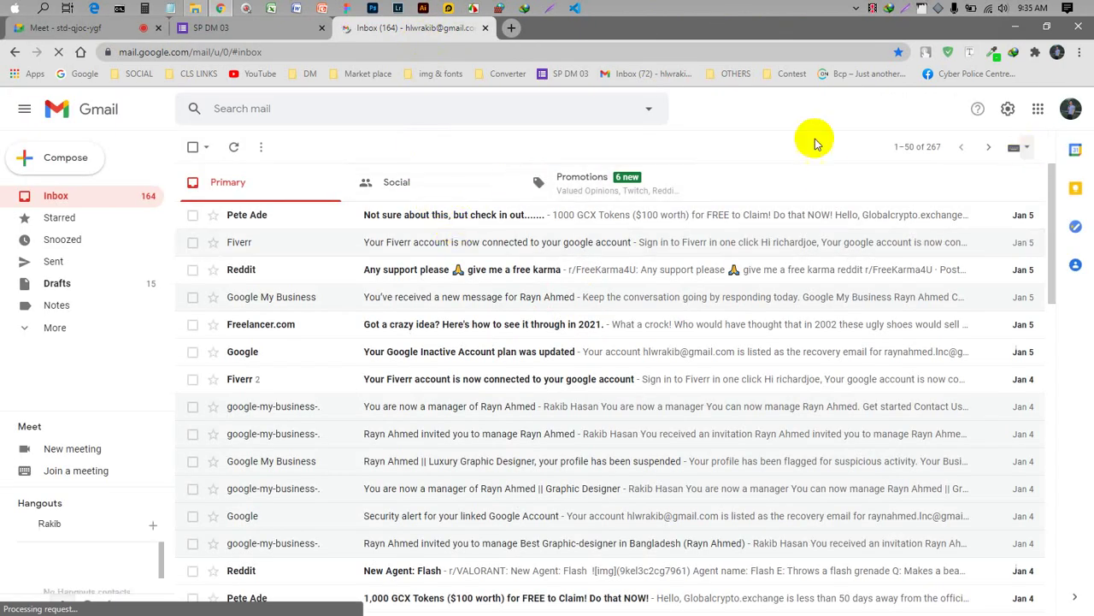
{"action": "left_click", "coordinate": [510, 30]}
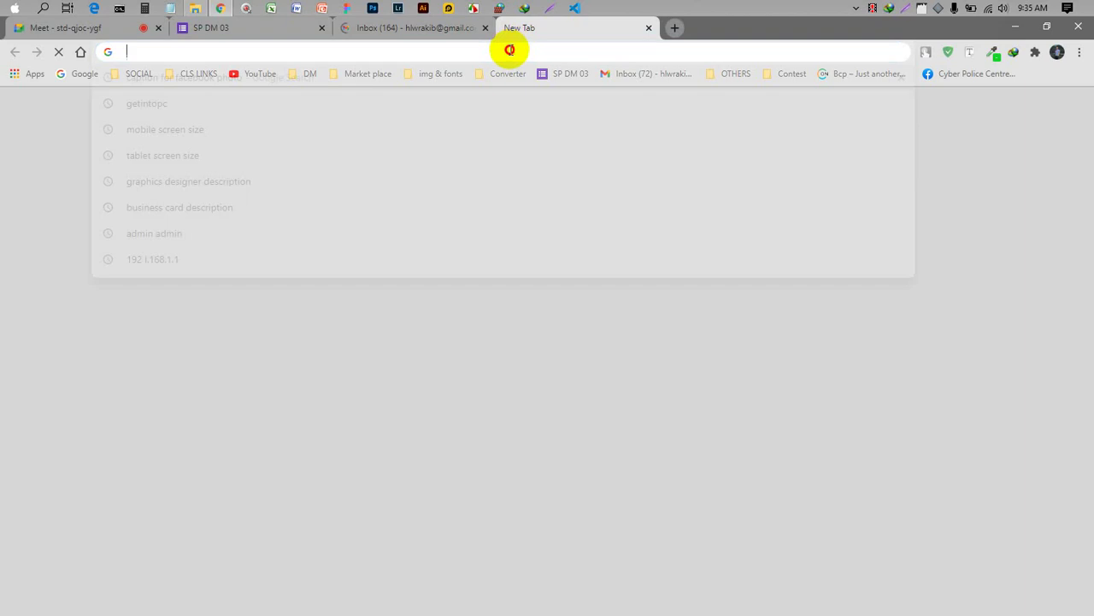
{"action": "type", "text": "https://www.microworkers.com/userinfo.php?Id=d5942ec1&worker=1"}
{"action": "key", "text": "ctrl+a"}
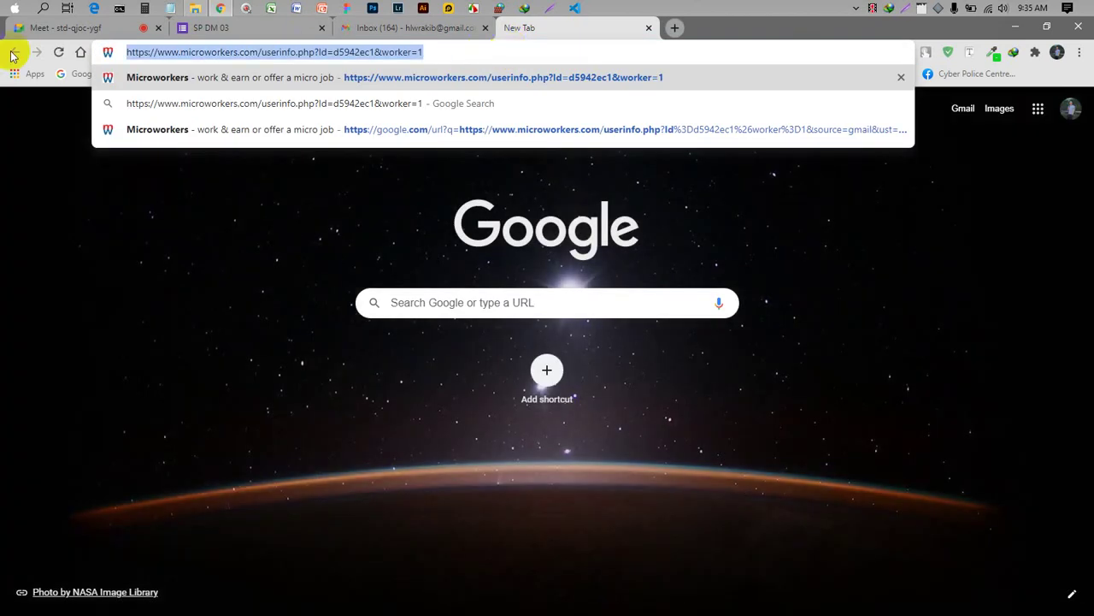
{"action": "key", "text": "BackSpace"}
- Open the form's Microworkers profile link in its own tab, close that tab and return to the form
{"action": "left_click", "coordinate": [205, 28]}
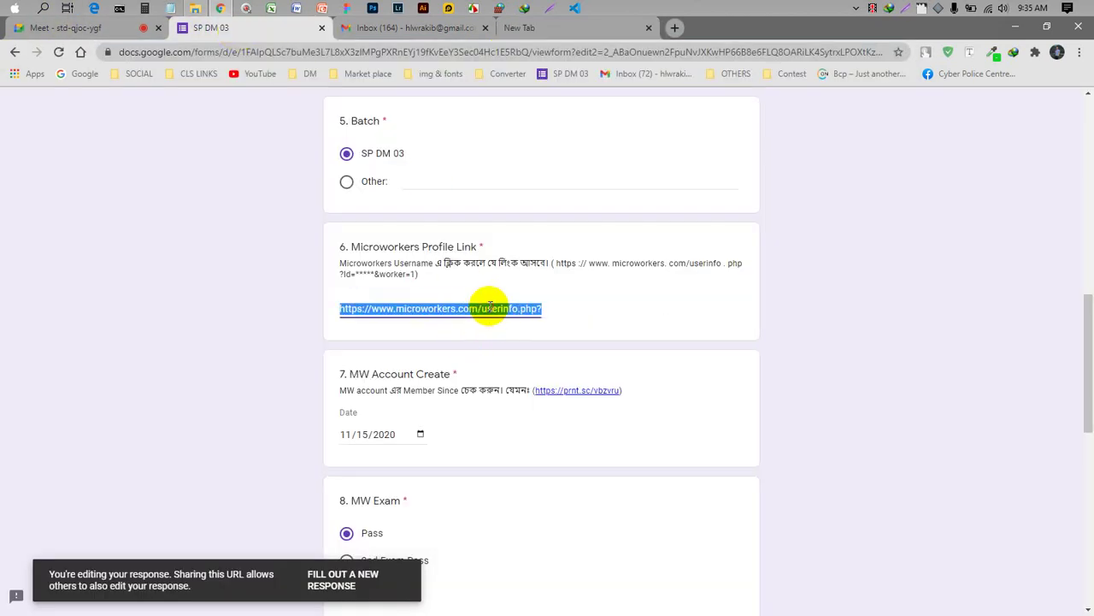
{"action": "left_click_drag", "start_coordinate": [494, 308], "coordinate": [679, 30]}
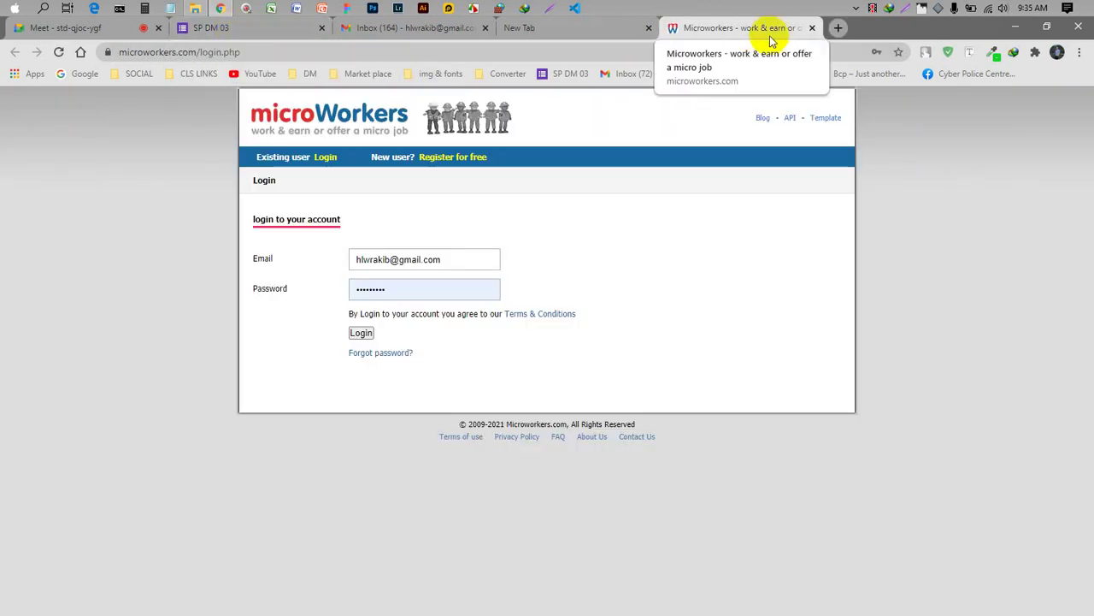
{"action": "left_click", "coordinate": [812, 28]}
{"action": "left_click", "coordinate": [198, 28]}
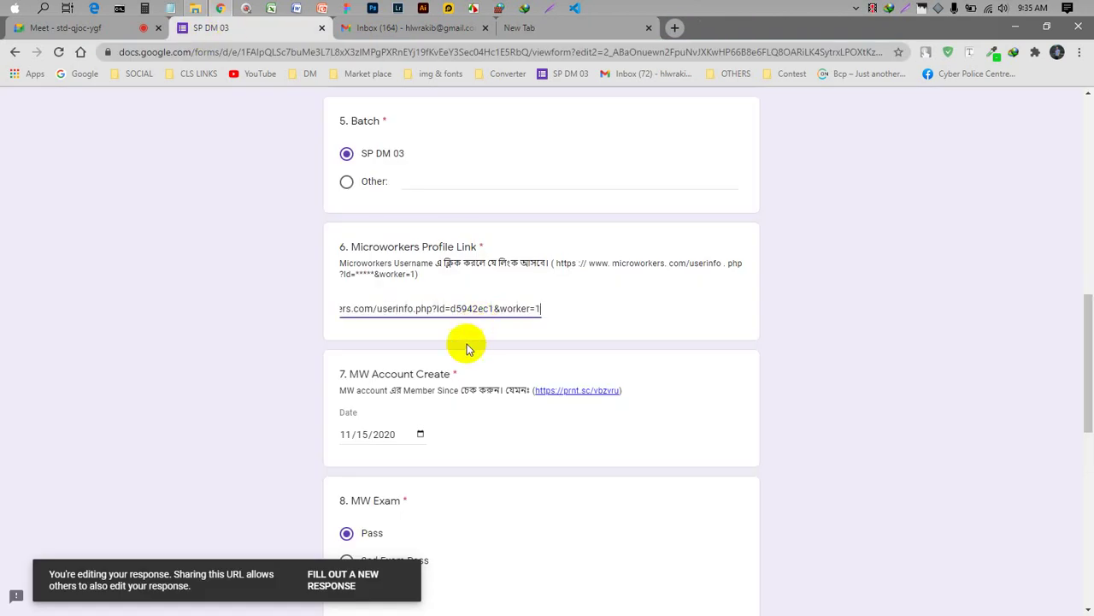
- Return to the Meet call from the form and turn the microphone on
{"action": "left_click", "coordinate": [130, 36]}
{"action": "left_click", "coordinate": [497, 585]}
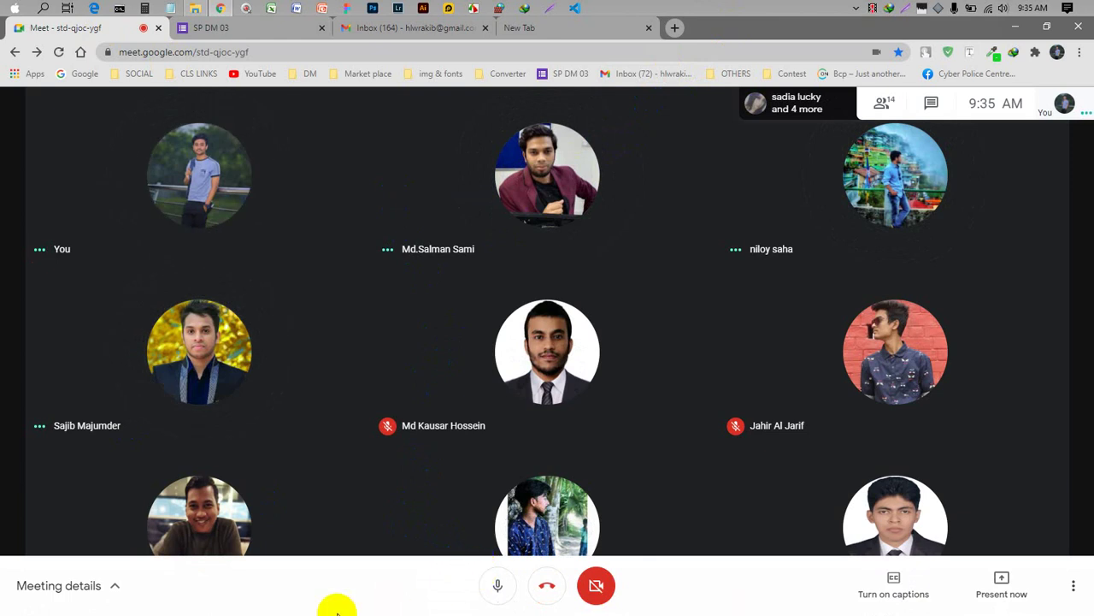
{"action": "mouse_move", "coordinate": [501, 378]}
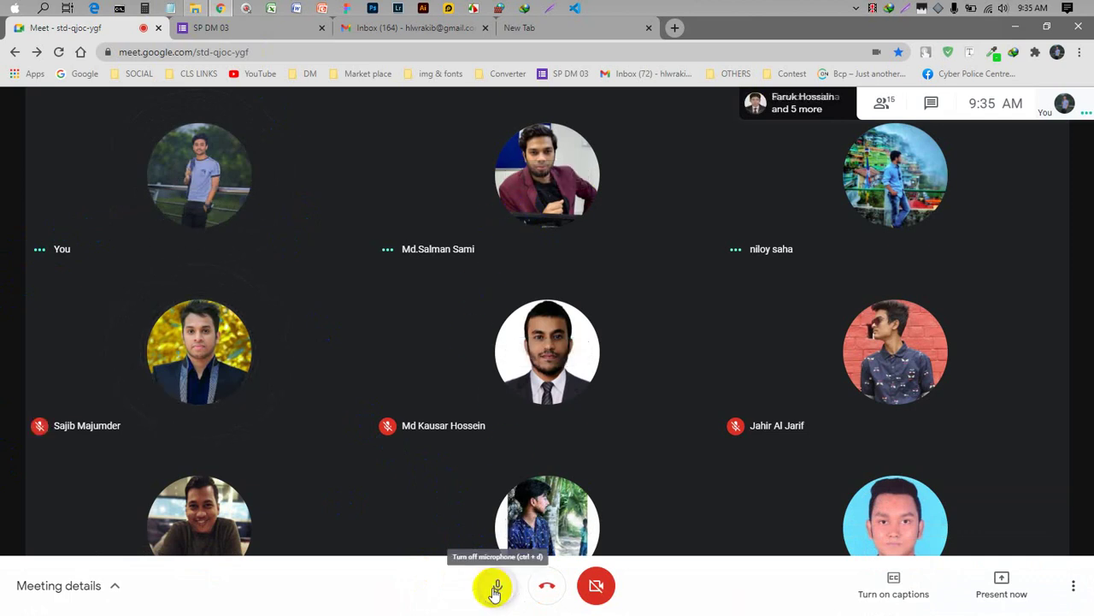
- Set the Total Submitted Task answer in the SP DM 03 form to 11
{"action": "left_click", "coordinate": [265, 31]}
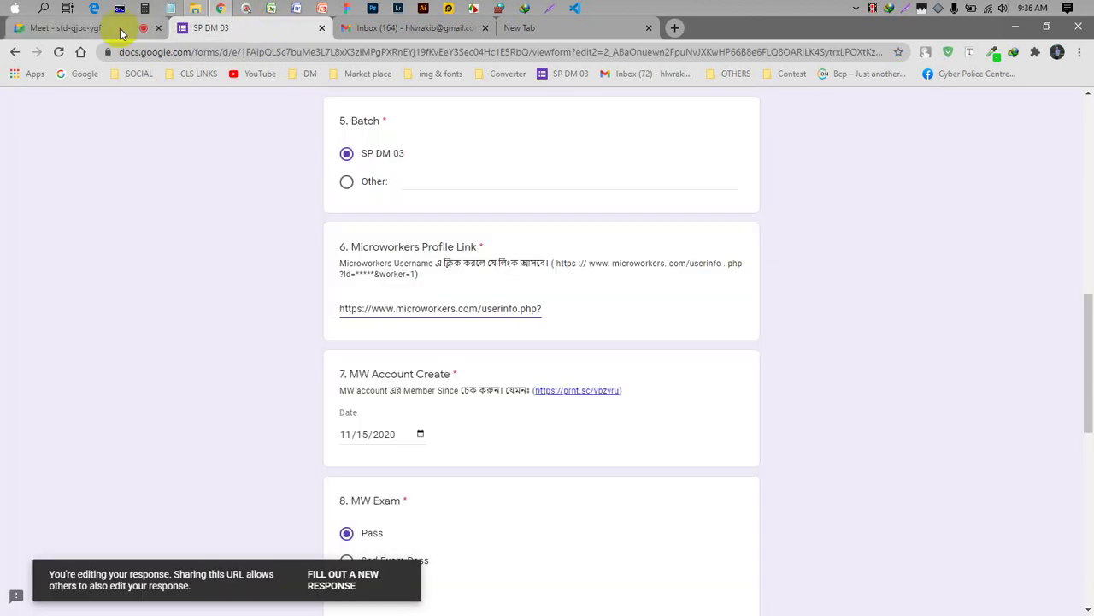
{"action": "scroll", "coordinate": [423, 443], "scroll_direction": "down", "scroll_amount": 3}
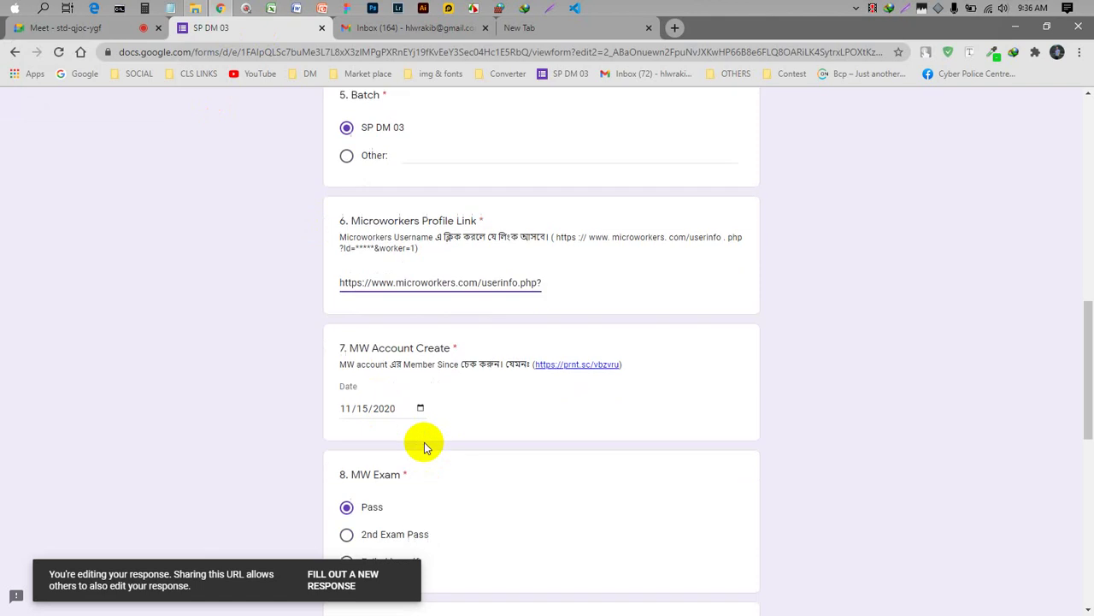
{"action": "scroll", "coordinate": [407, 410], "scroll_direction": "down", "scroll_amount": 2}
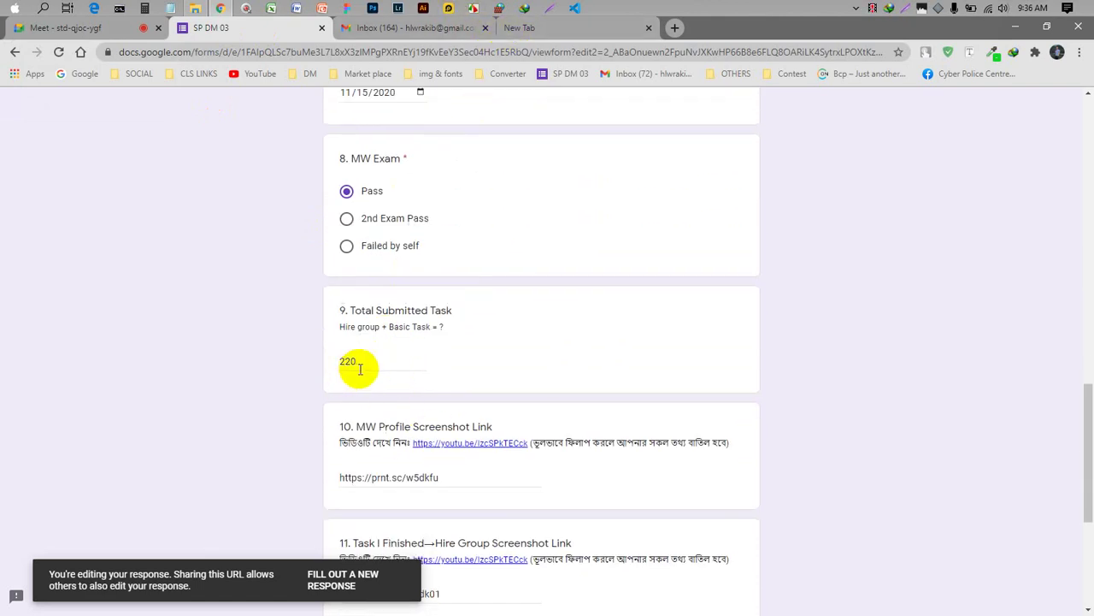
{"action": "type", "text": "11"}
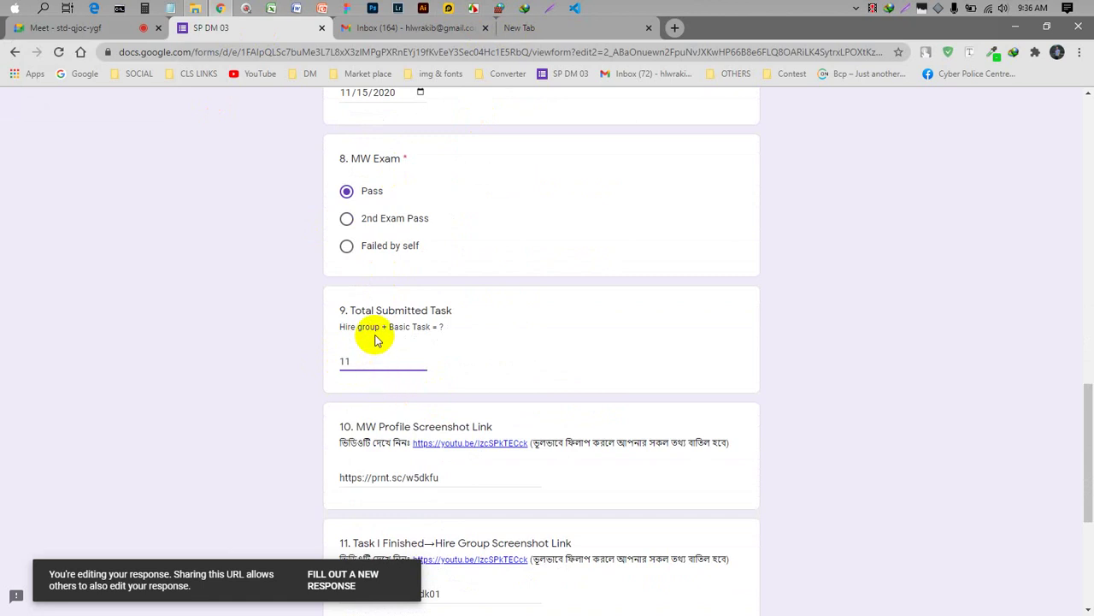
- Switch from the form back to the Meet call and mute the microphone
{"action": "scroll", "coordinate": [438, 369], "scroll_direction": "down", "scroll_amount": 2}
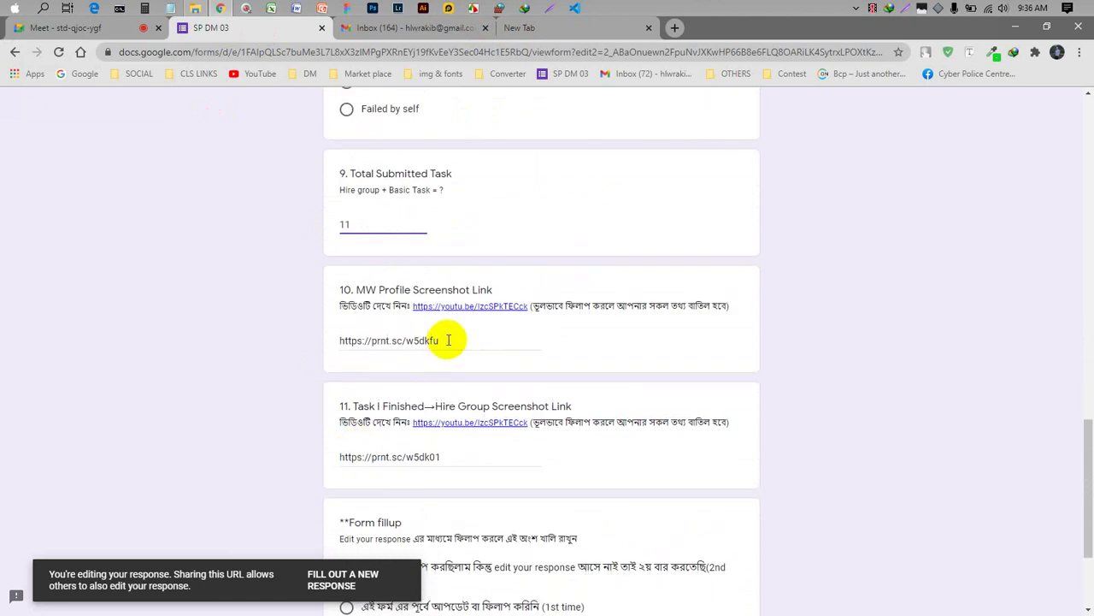
{"action": "left_click", "coordinate": [143, 36]}
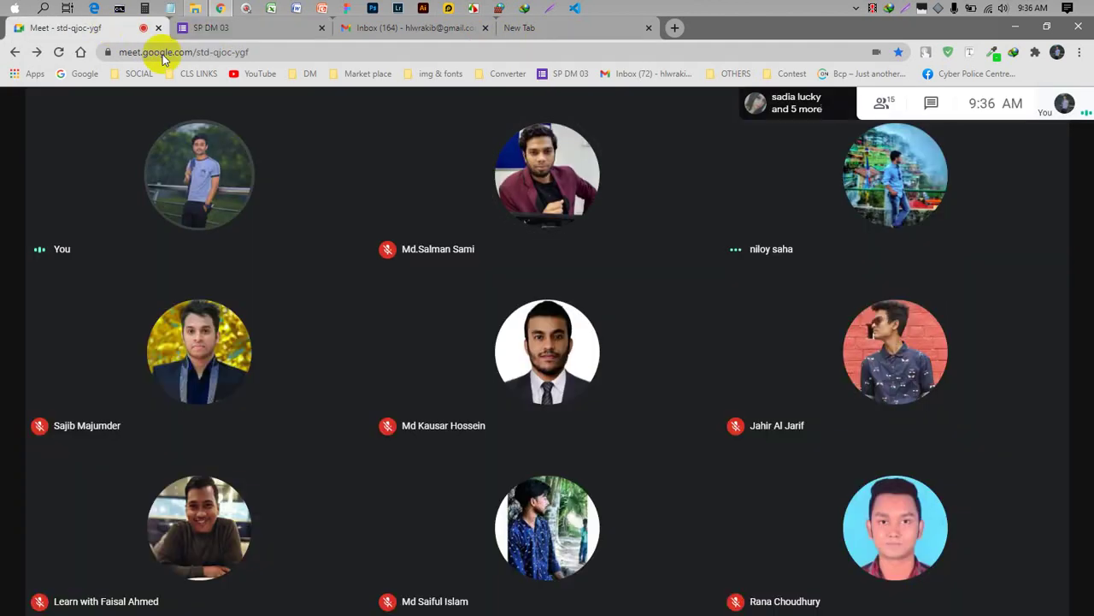
{"action": "left_click", "coordinate": [497, 585]}
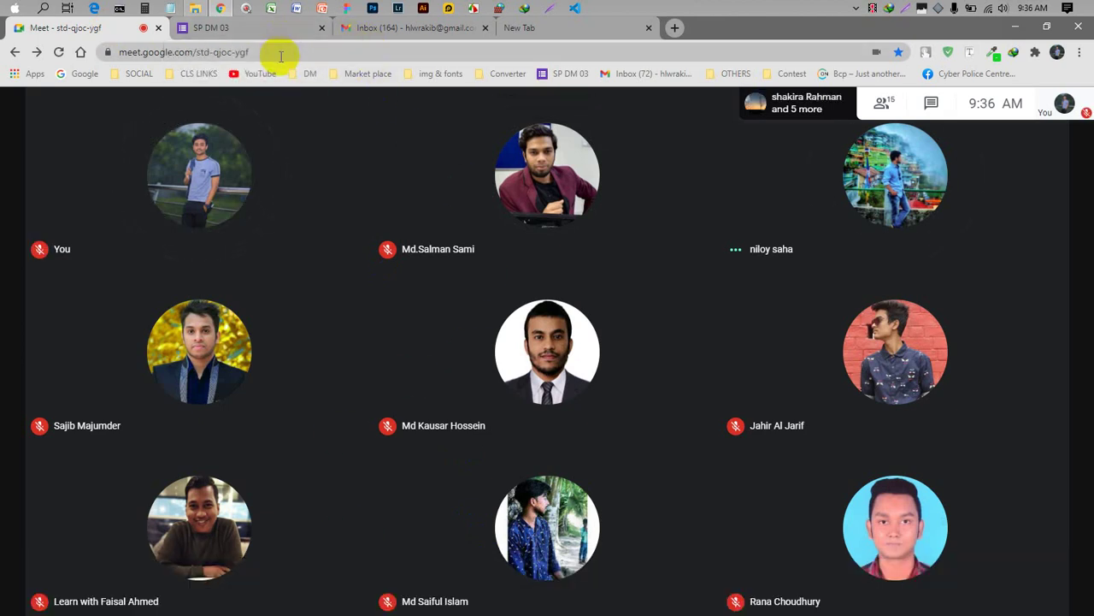
{"action": "mouse_move", "coordinate": [378, 311]}
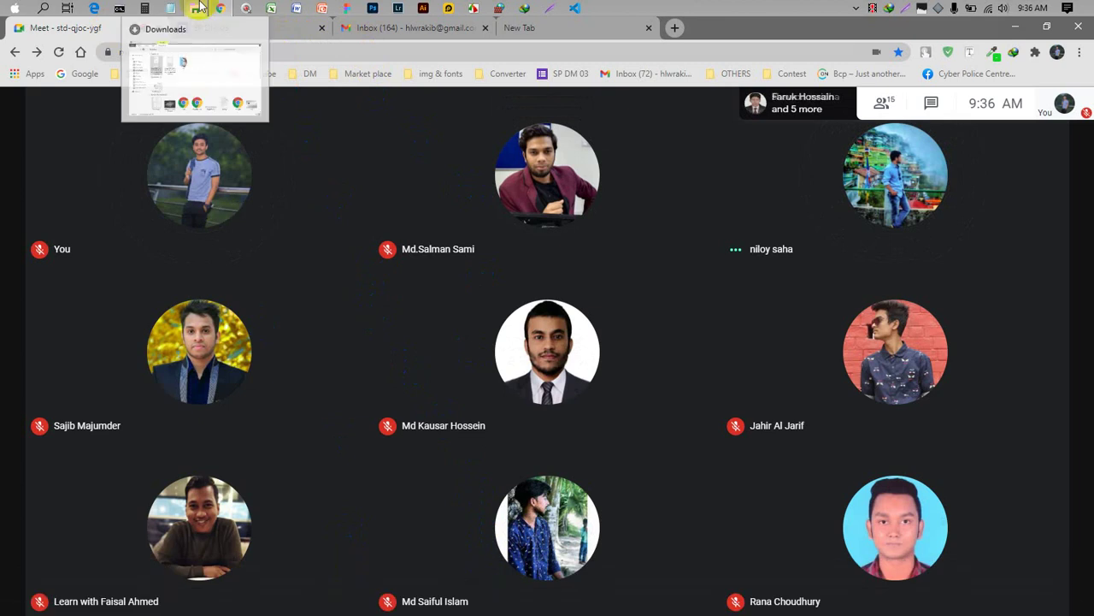
- Set the Total Submitted Task answer in the SP DM 03 form to 12 and check the answers above it
{"action": "left_click", "coordinate": [287, 34]}
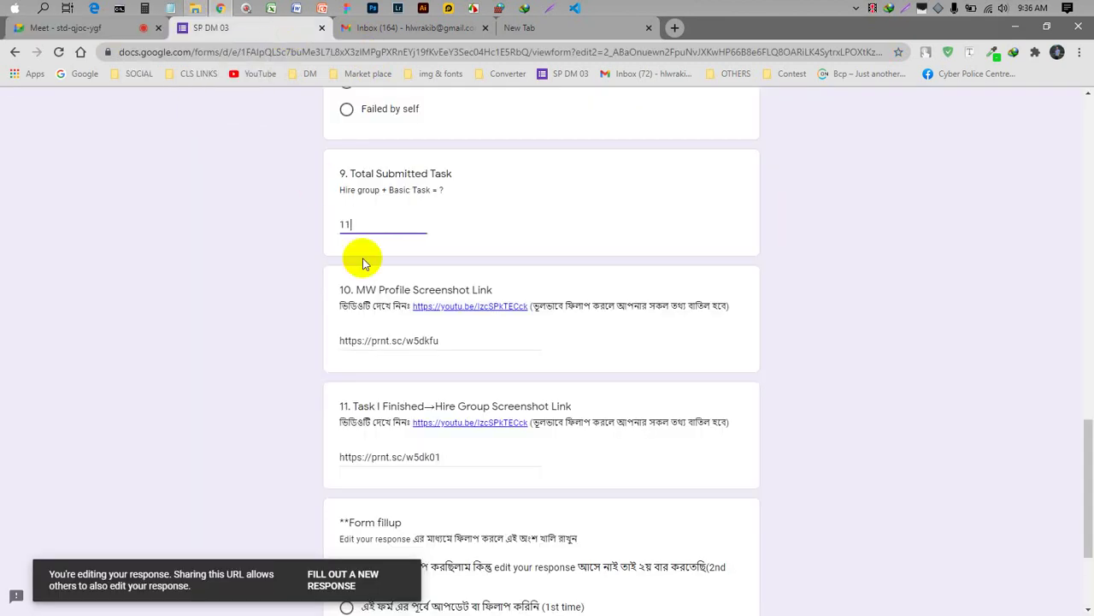
{"action": "scroll", "coordinate": [363, 261], "scroll_direction": "up", "scroll_amount": 3}
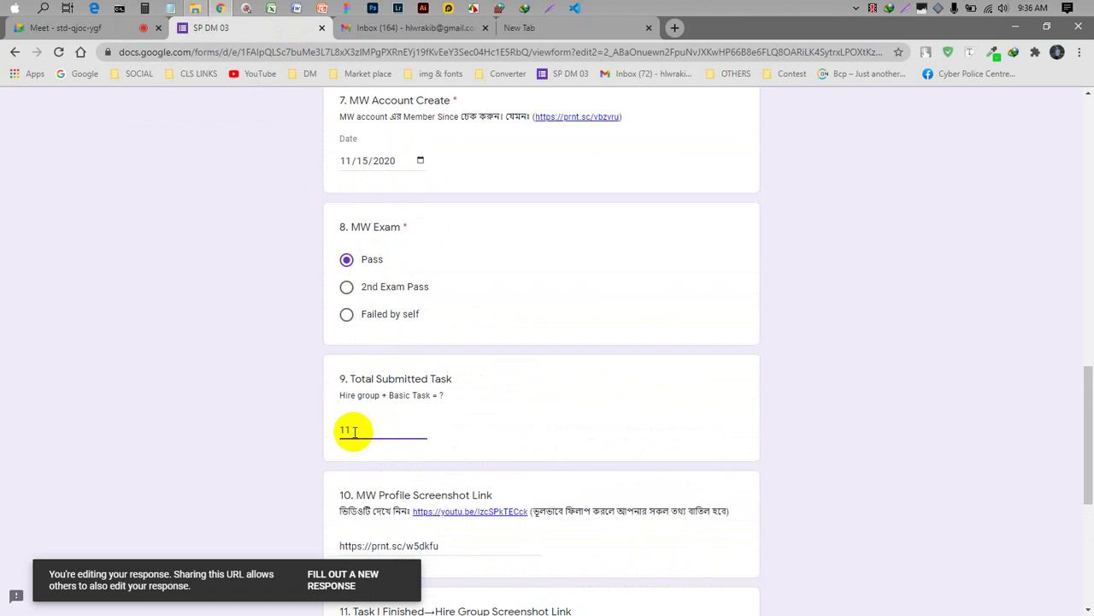
{"action": "scroll", "coordinate": [355, 429], "scroll_direction": "down", "scroll_amount": 2}
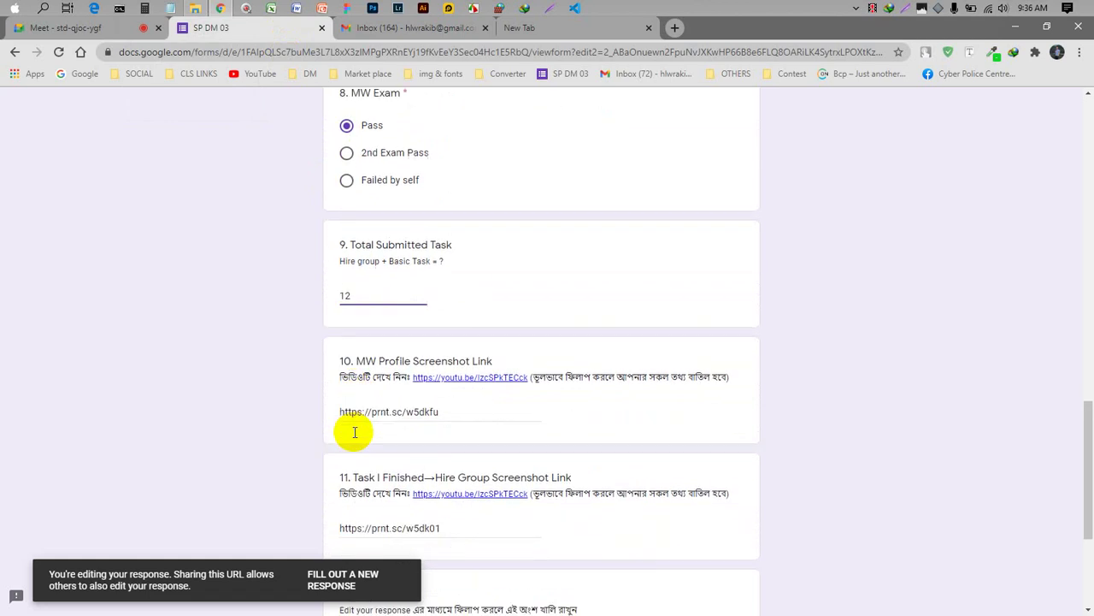
{"action": "scroll", "coordinate": [384, 288], "scroll_direction": "up", "scroll_amount": 1}
{"action": "scroll", "coordinate": [384, 288], "scroll_direction": "up", "scroll_amount": 1}
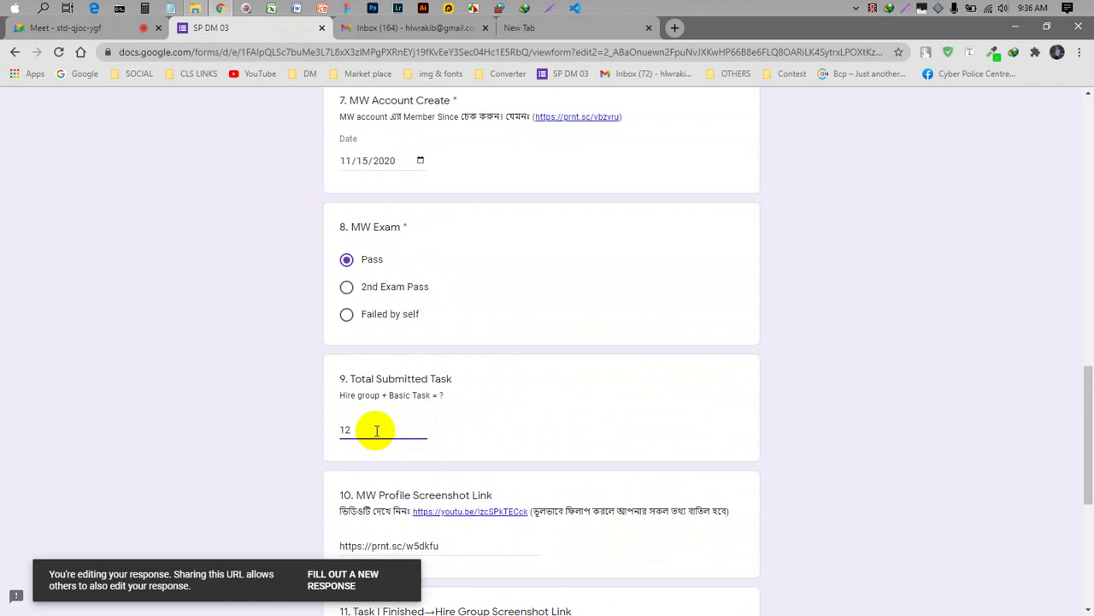
{"action": "scroll", "coordinate": [377, 430], "scroll_direction": "up", "scroll_amount": 4}
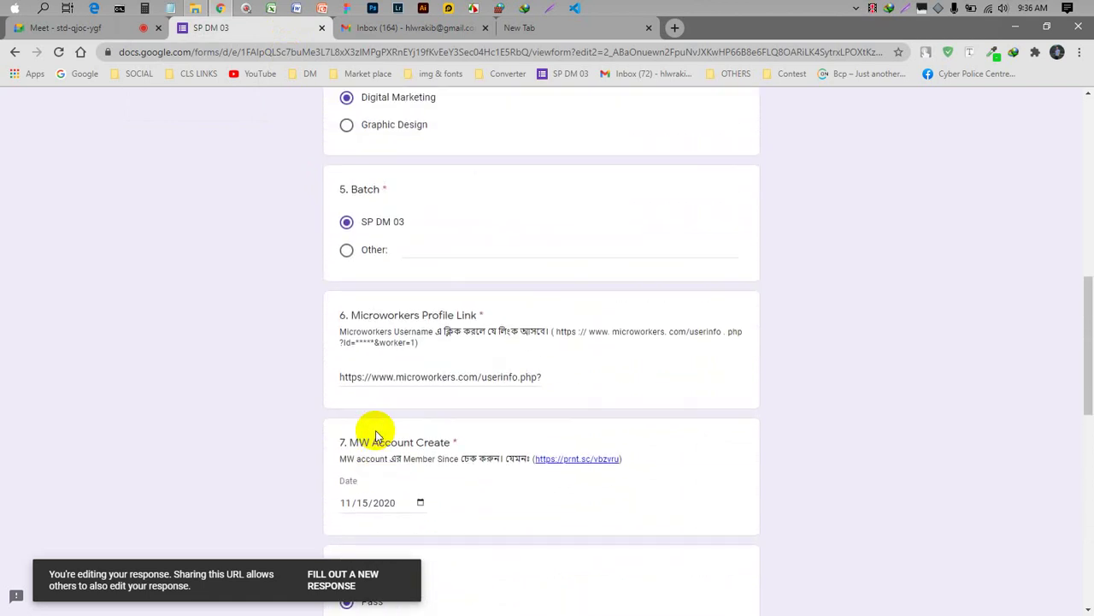
{"action": "scroll", "coordinate": [373, 432], "scroll_direction": "up", "scroll_amount": 1}
{"action": "scroll", "coordinate": [378, 419], "scroll_direction": "down", "scroll_amount": 1}
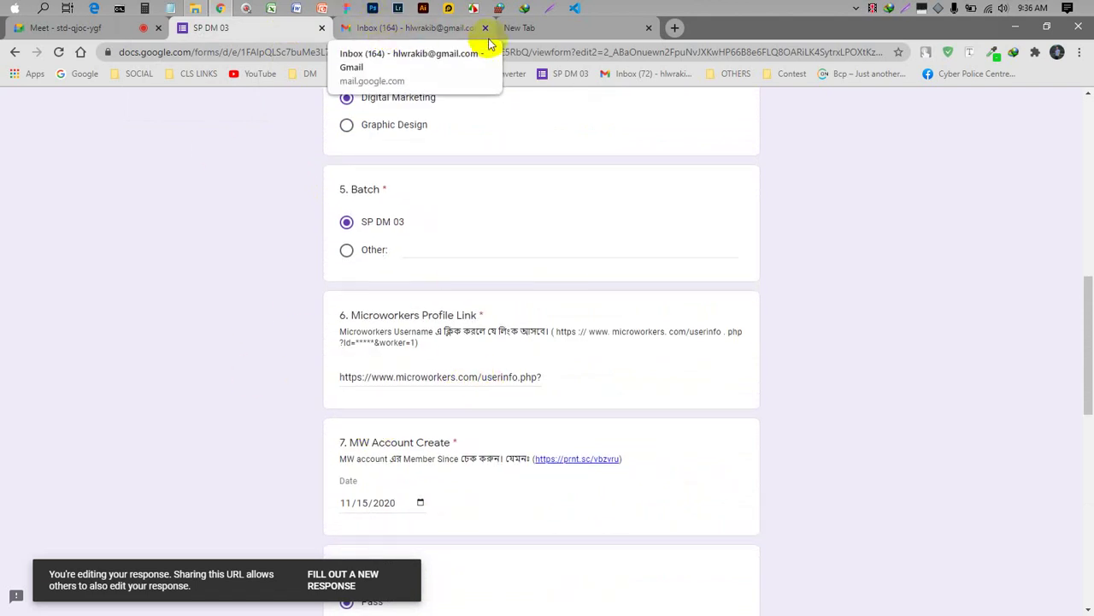
- Go back to the Meet call, unmute the microphone and check today's date on the system clock
{"action": "left_click", "coordinate": [72, 29]}
{"action": "left_click", "coordinate": [498, 584]}
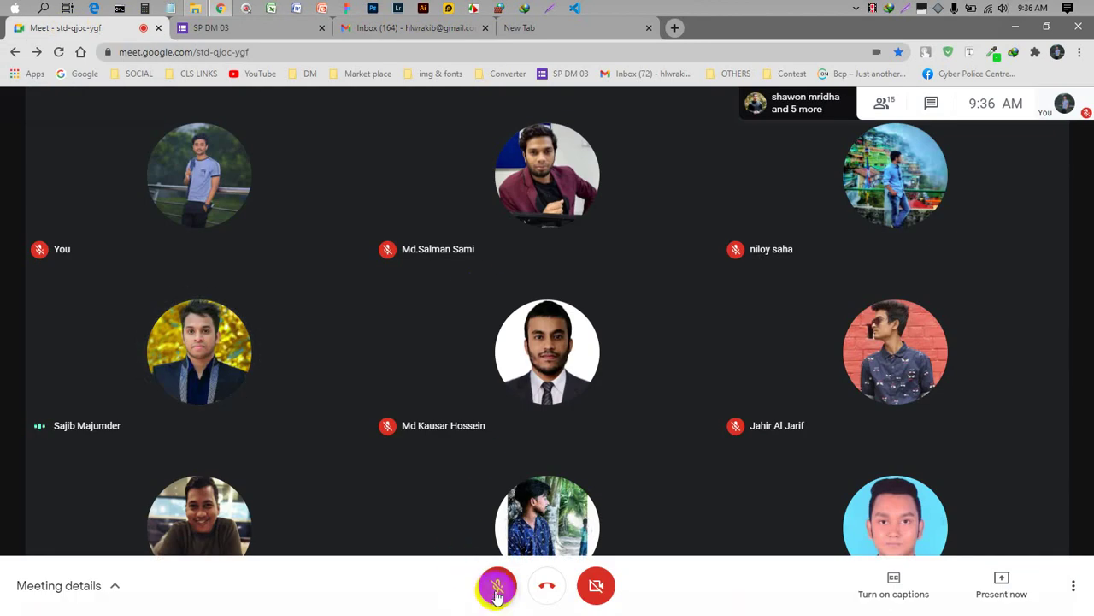
{"action": "mouse_move", "coordinate": [1042, 7]}
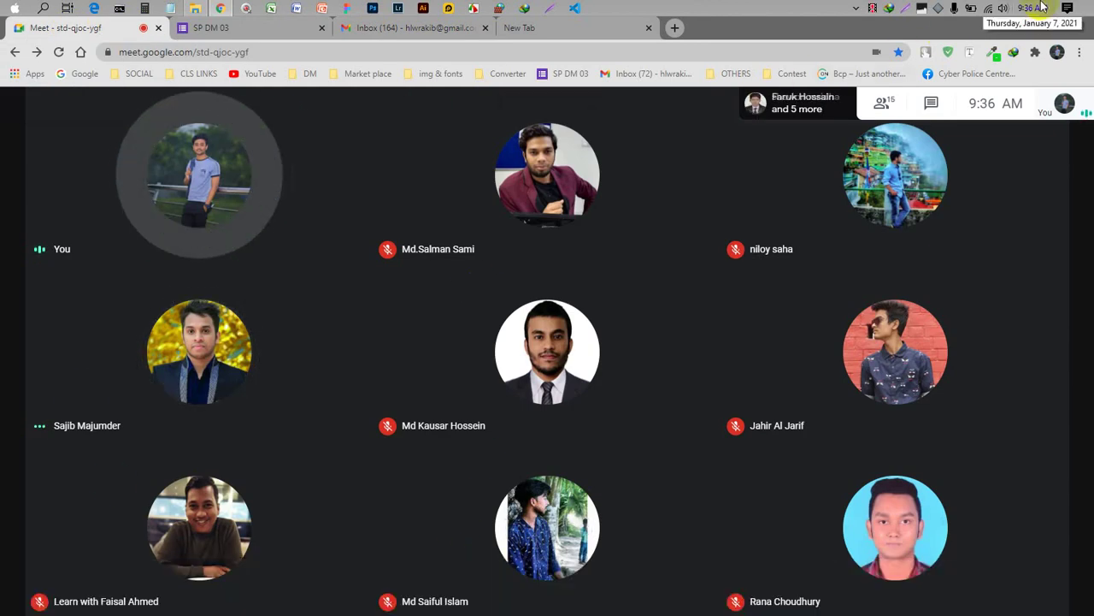
- Glance at the Gmail inbox, return to the Meet call and turn the microphone off
{"action": "left_click", "coordinate": [379, 28]}
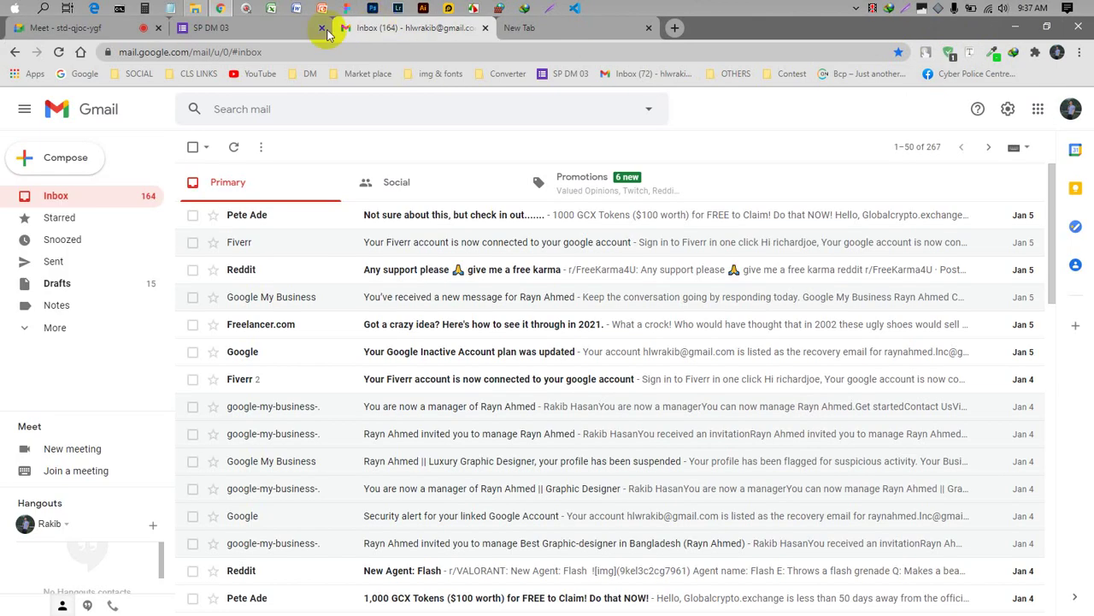
{"action": "left_click", "coordinate": [90, 31]}
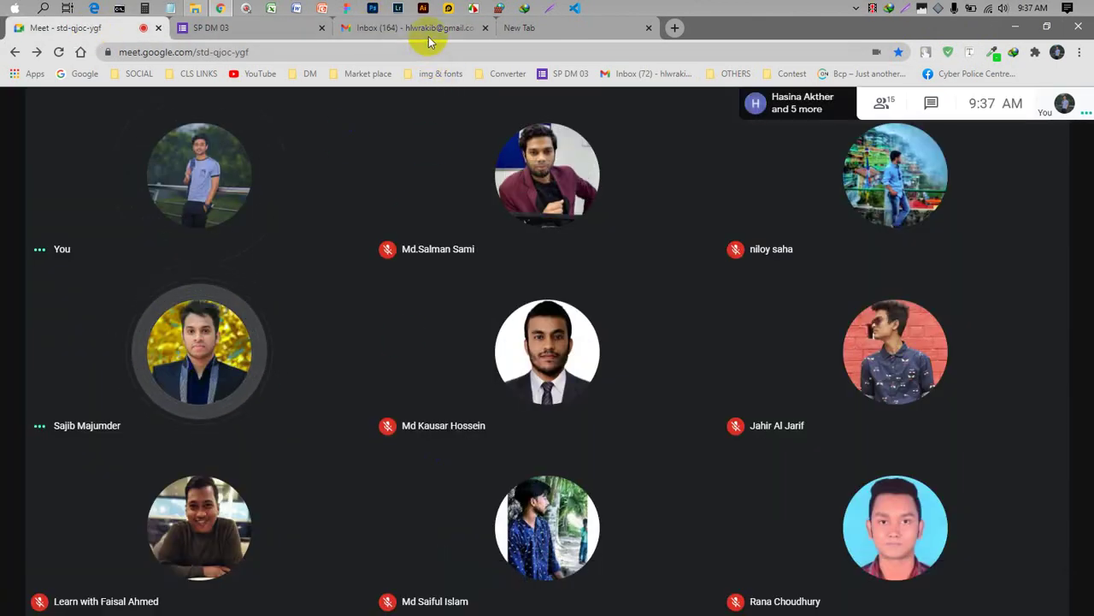
{"action": "left_click", "coordinate": [493, 586]}
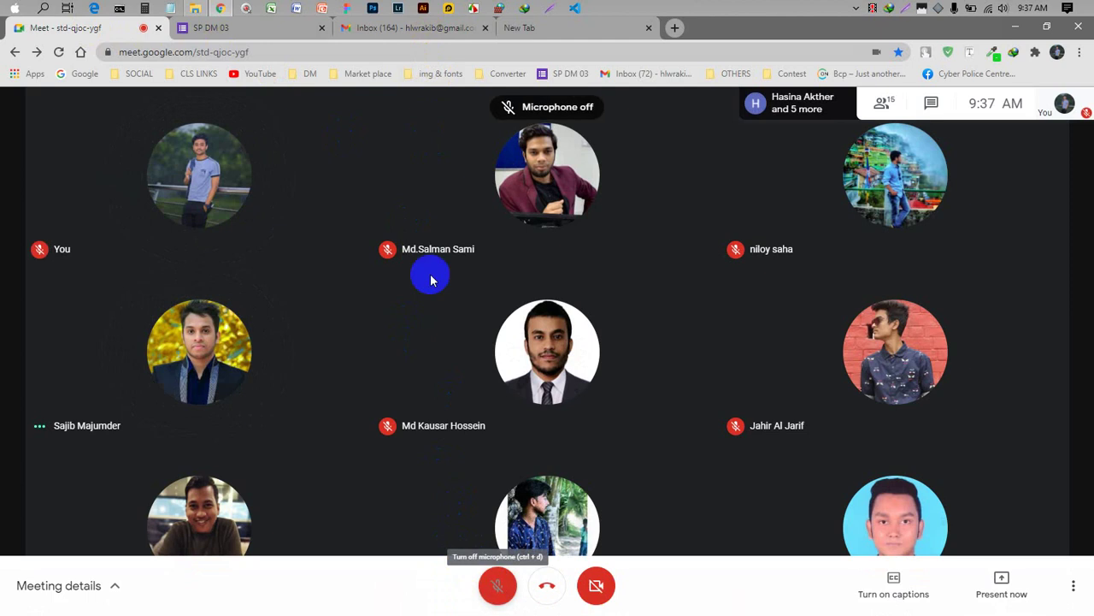
- Review the SP DM 03 form answers from the email address down to the Microworkers profile link
{"action": "left_click", "coordinate": [408, 30]}
{"action": "left_click", "coordinate": [249, 30]}
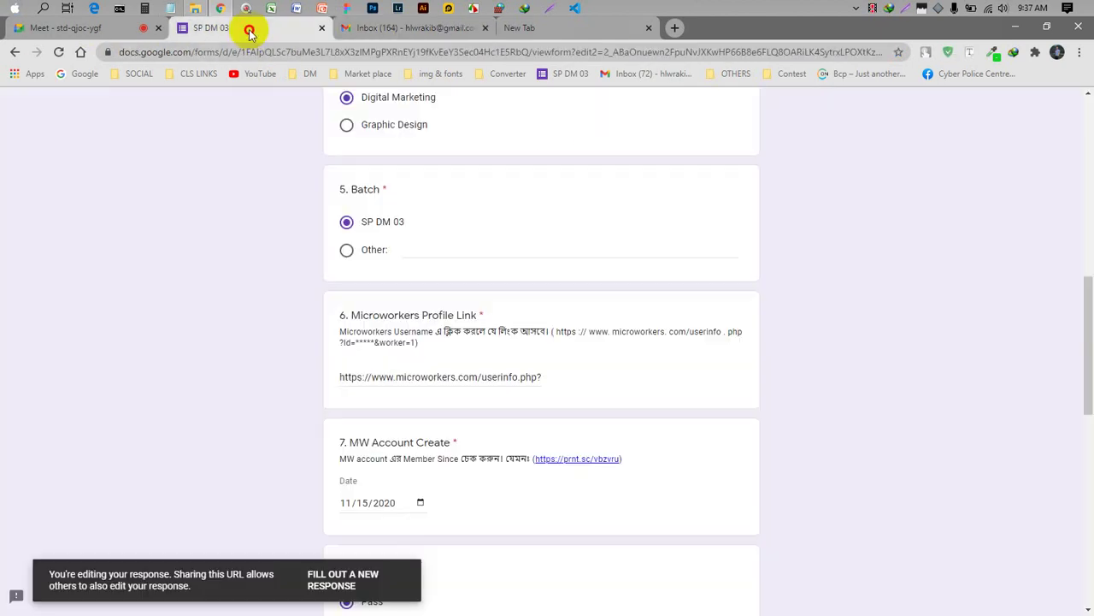
{"action": "scroll", "coordinate": [485, 327], "scroll_direction": "up", "scroll_amount": 1}
{"action": "scroll", "coordinate": [486, 328], "scroll_direction": "up", "scroll_amount": 5}
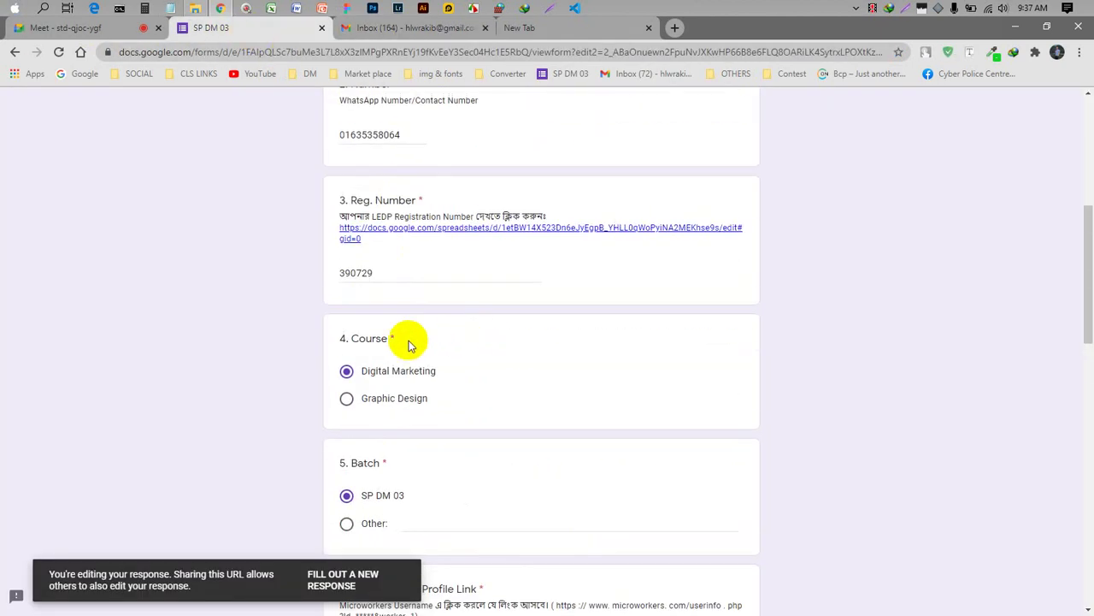
{"action": "scroll", "coordinate": [417, 305], "scroll_direction": "up", "scroll_amount": 4}
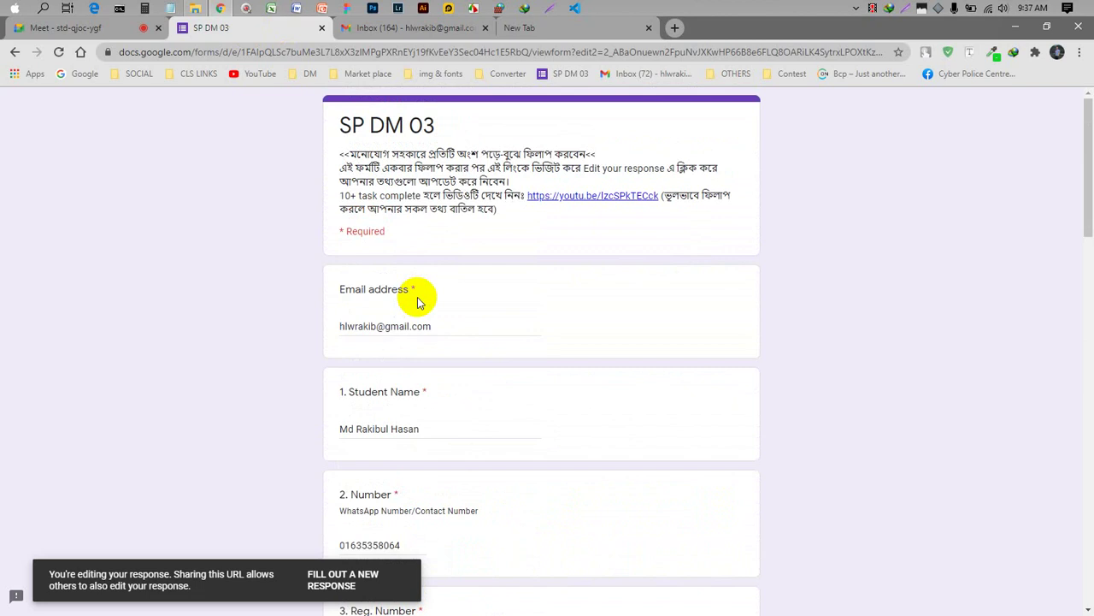
{"action": "scroll", "coordinate": [420, 299], "scroll_direction": "down", "scroll_amount": 4}
{"action": "scroll", "coordinate": [425, 354], "scroll_direction": "down", "scroll_amount": 2}
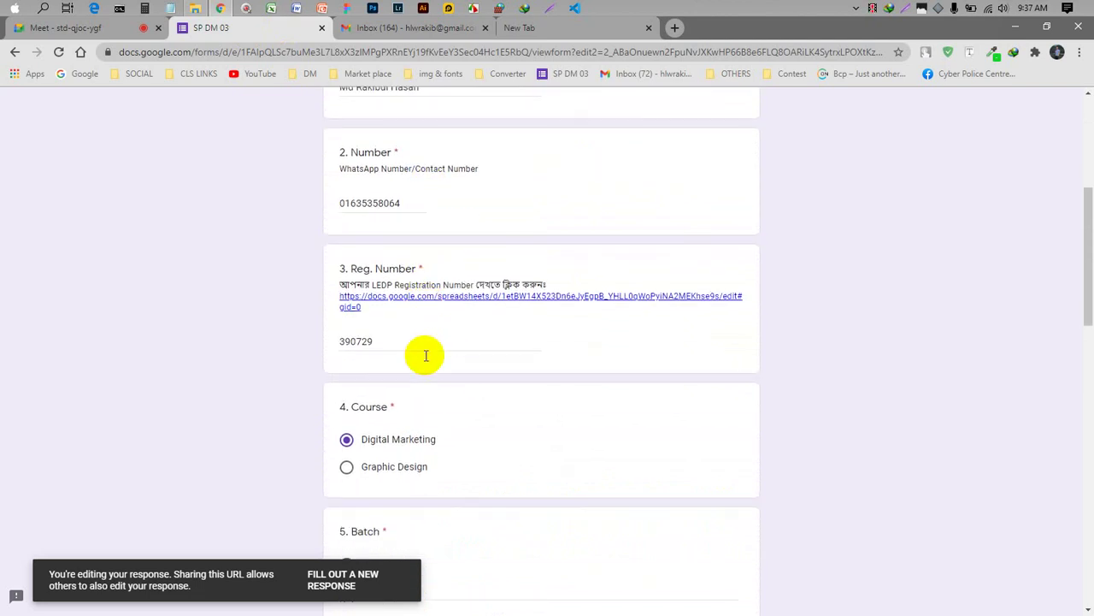
{"action": "scroll", "coordinate": [425, 355], "scroll_direction": "down", "scroll_amount": 3}
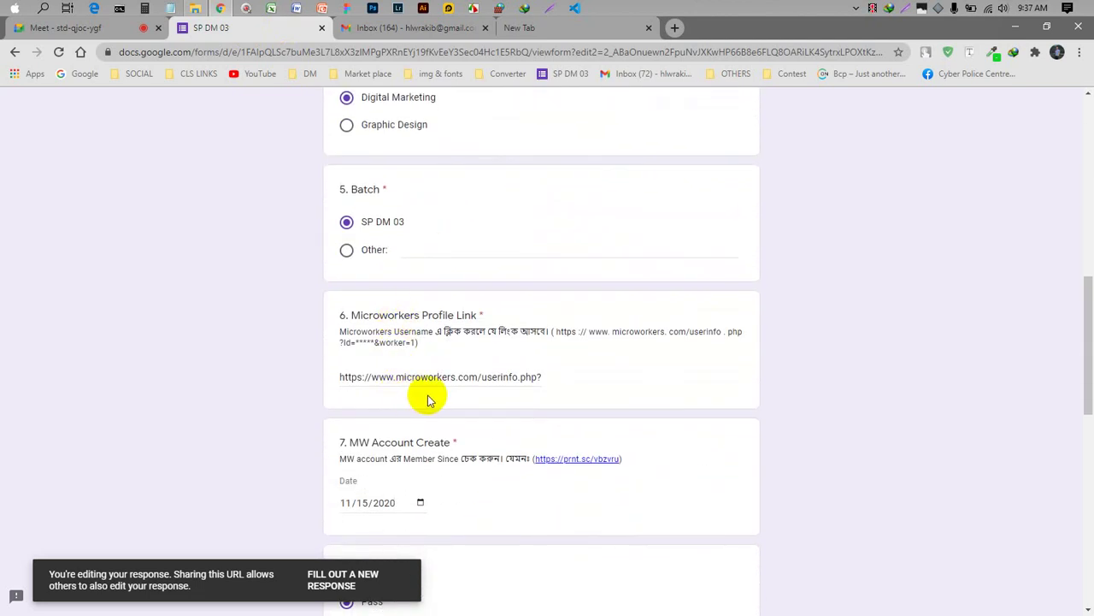
- Set the MW Account Create date to 12/20/2020 and check the remaining answers down to the end of the form
{"action": "scroll", "coordinate": [426, 440], "scroll_direction": "down", "scroll_amount": 1}
{"action": "left_click", "coordinate": [422, 434]}
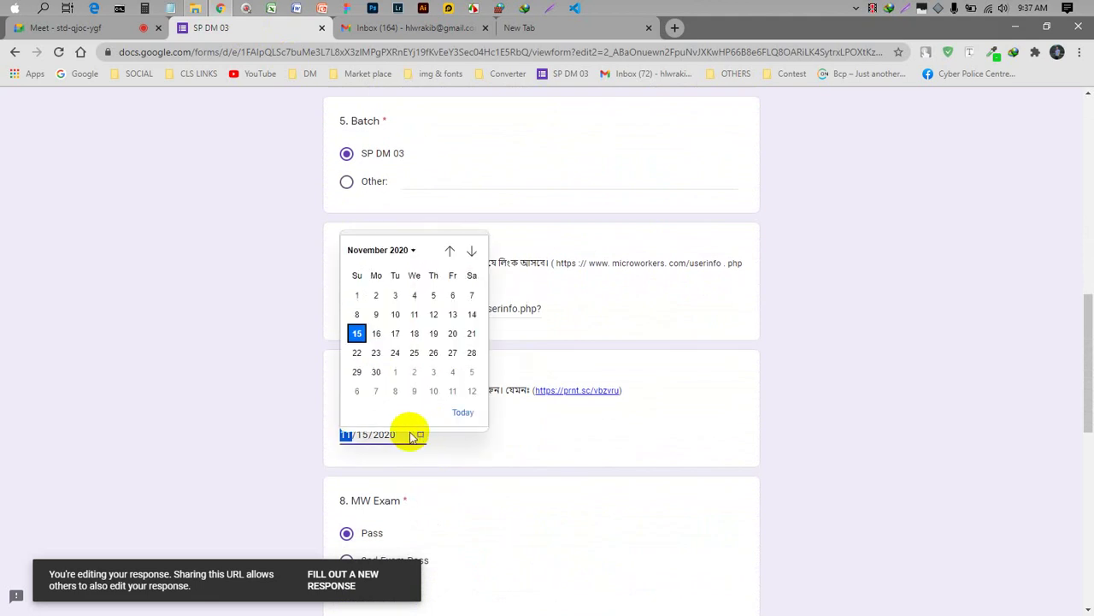
{"action": "left_click", "coordinate": [404, 251]}
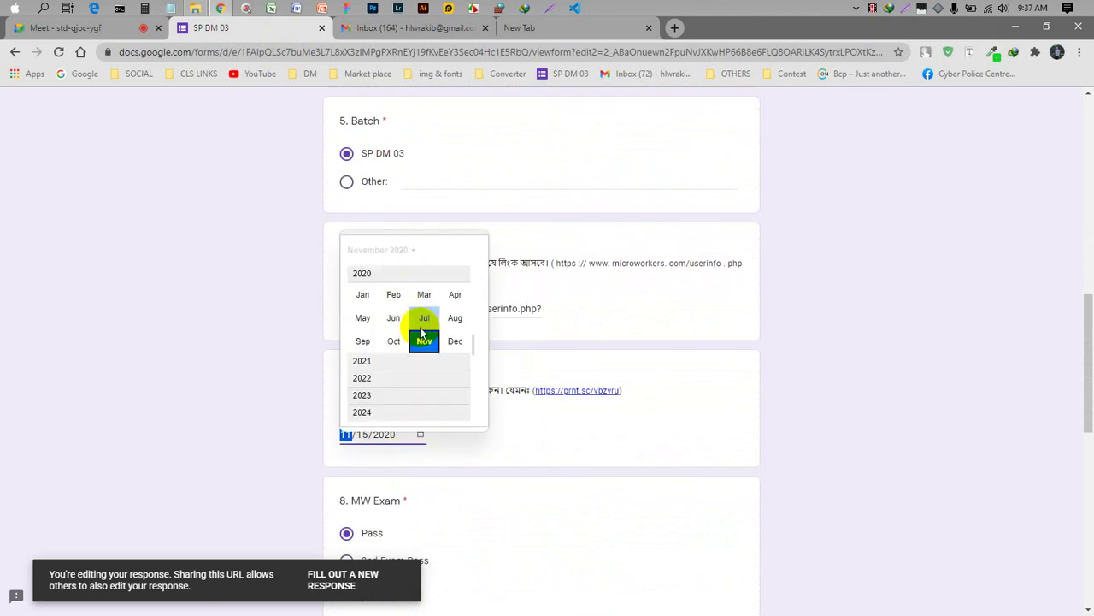
{"action": "left_click", "coordinate": [454, 342]}
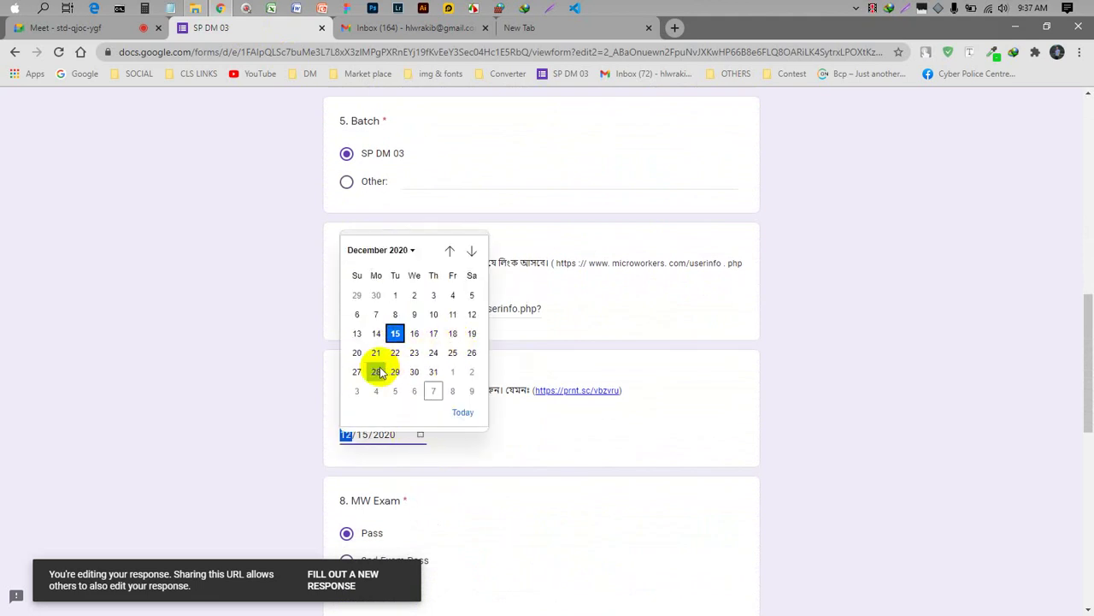
{"action": "left_click", "coordinate": [358, 353]}
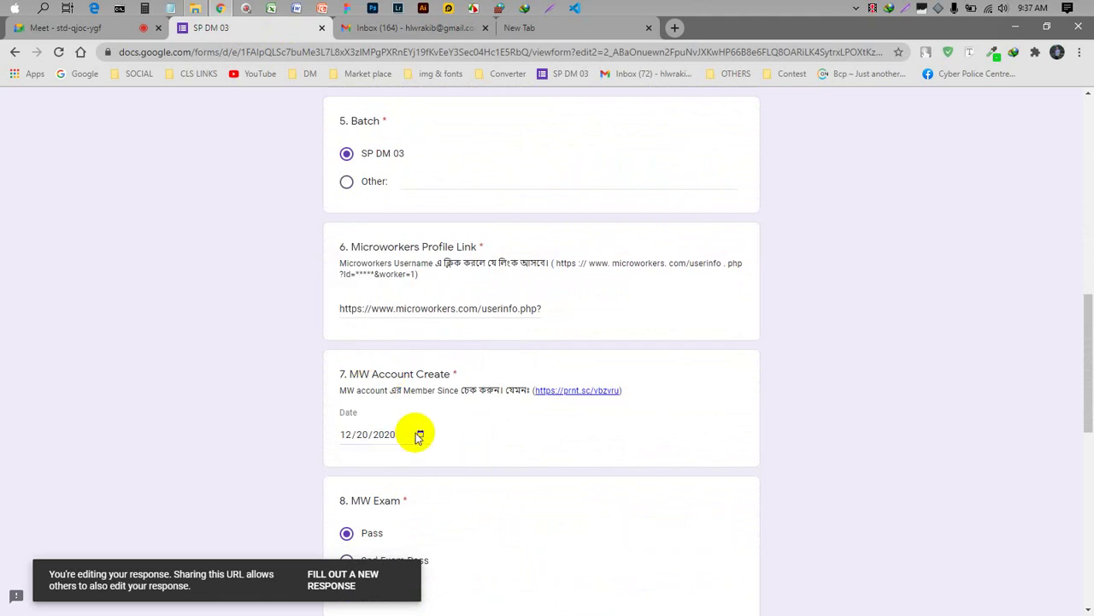
{"action": "scroll", "coordinate": [419, 437], "scroll_direction": "down", "scroll_amount": 5}
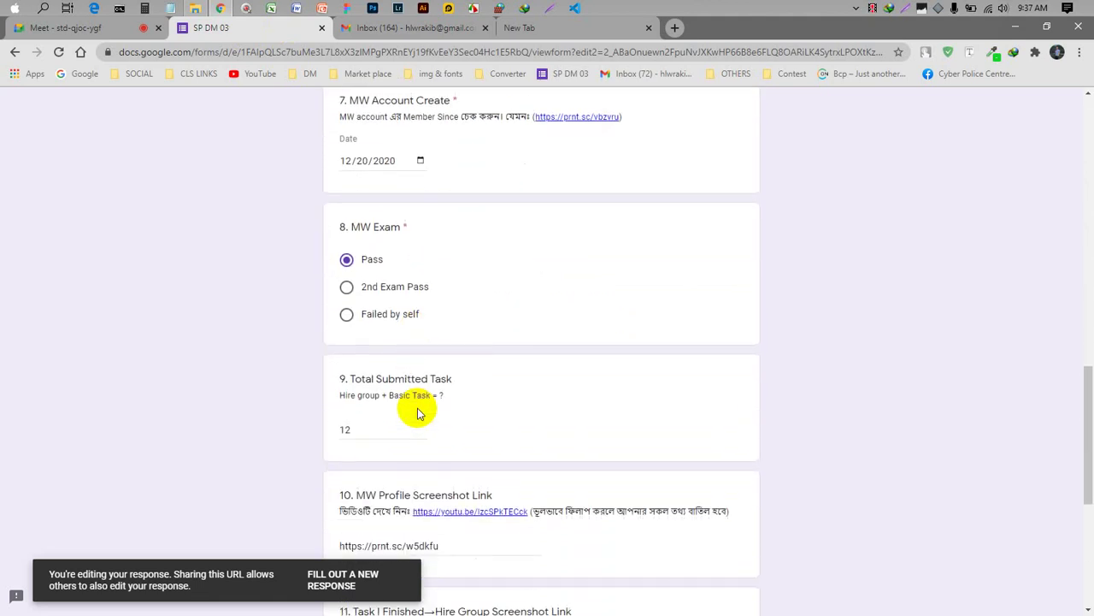
{"action": "scroll", "coordinate": [419, 410], "scroll_direction": "down", "scroll_amount": 3}
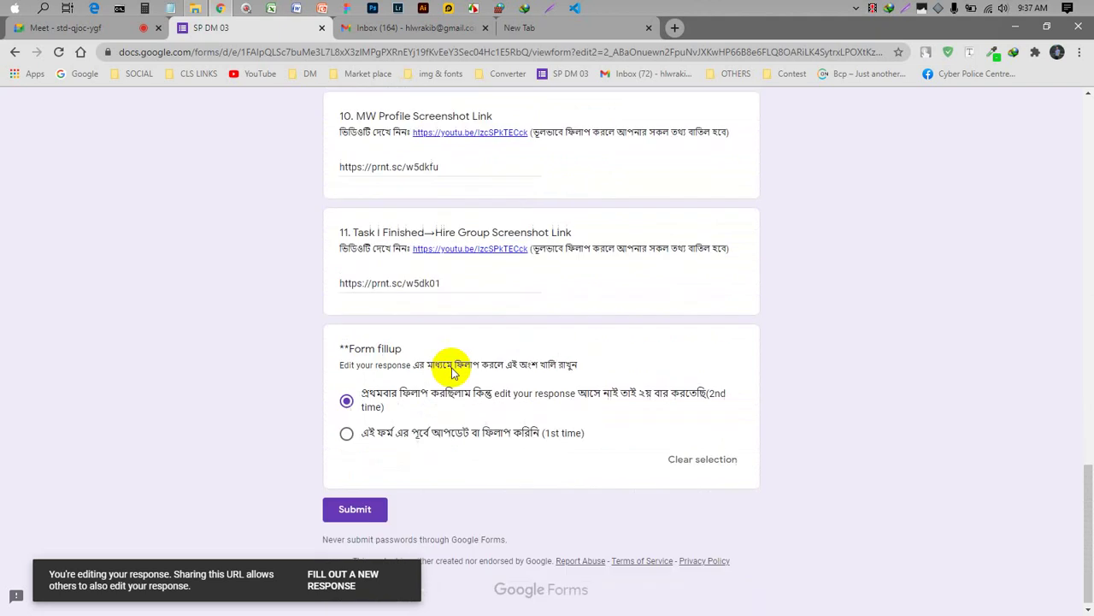
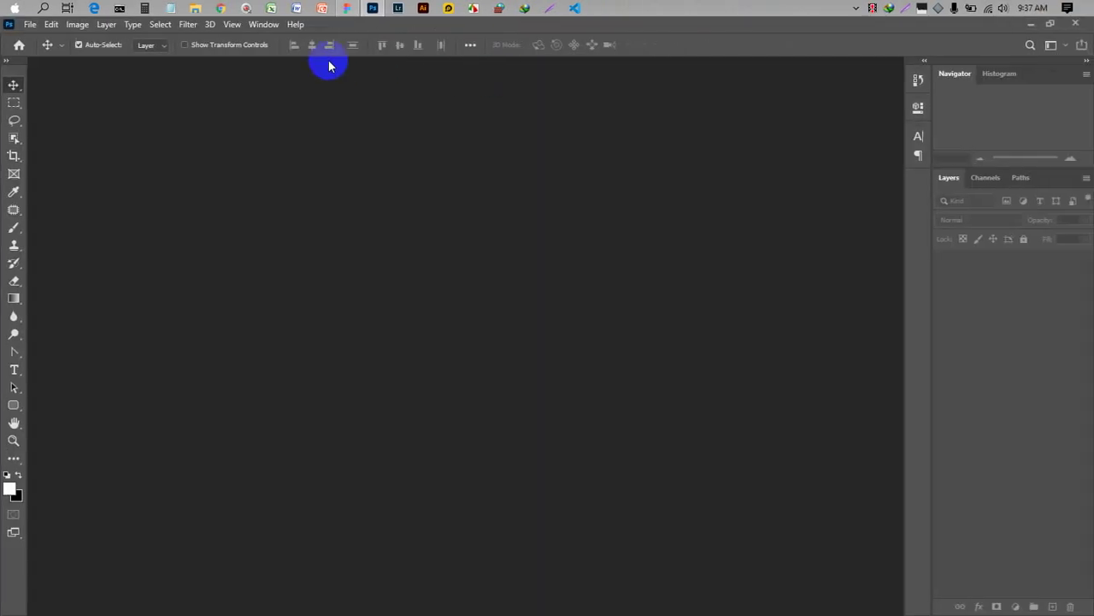
{"action": "left_click", "coordinate": [198, 8]}
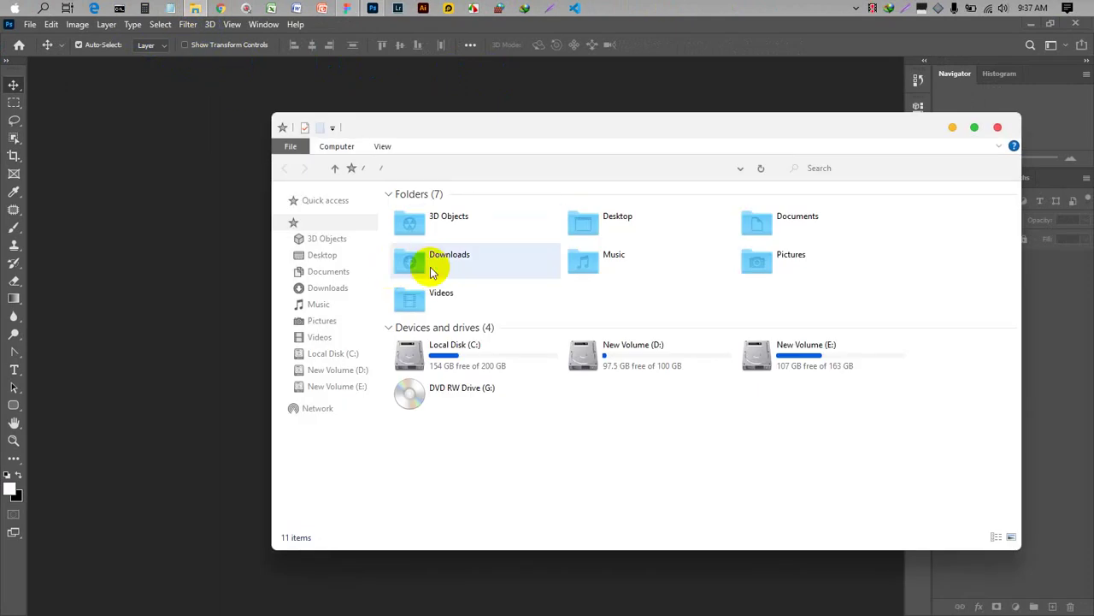
{"action": "double_click", "coordinate": [470, 281]}
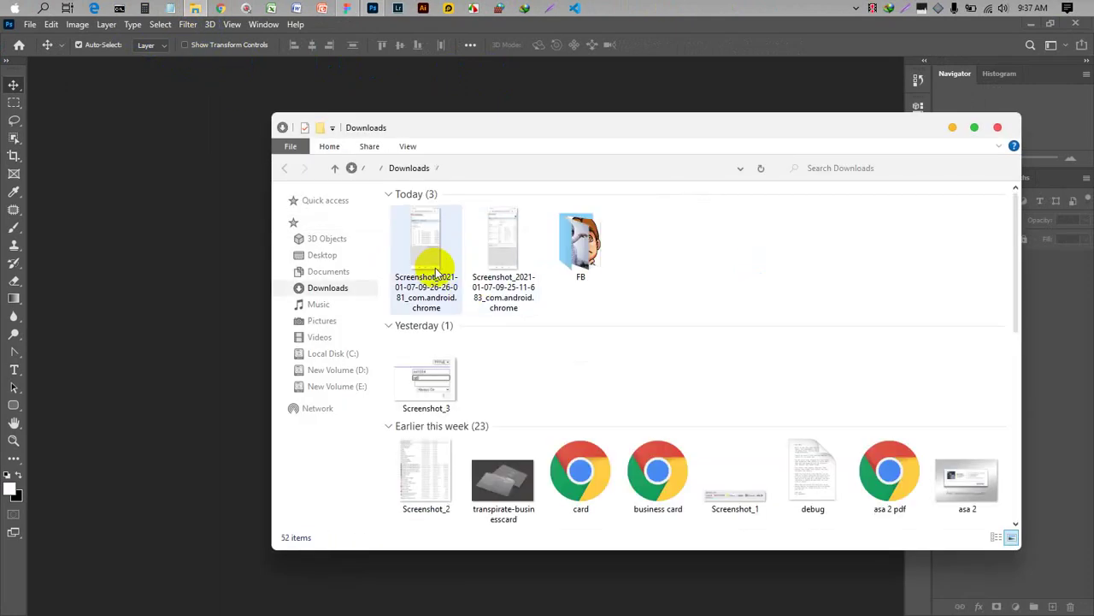
{"action": "left_click_drag", "start_coordinate": [432, 267], "coordinate": [185, 261]}
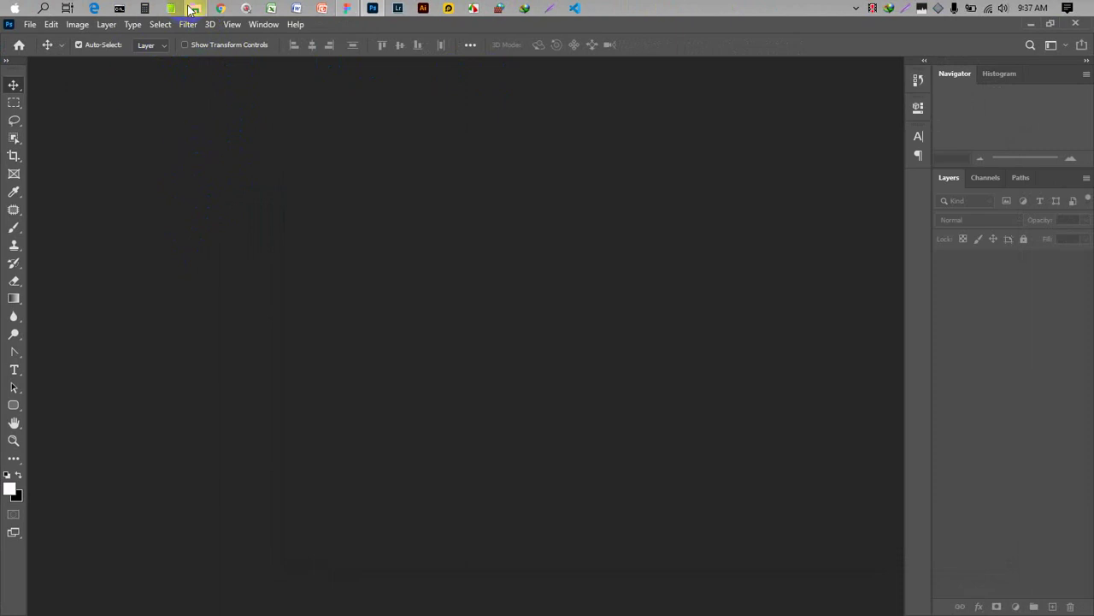
{"action": "mouse_move", "coordinate": [191, 10]}
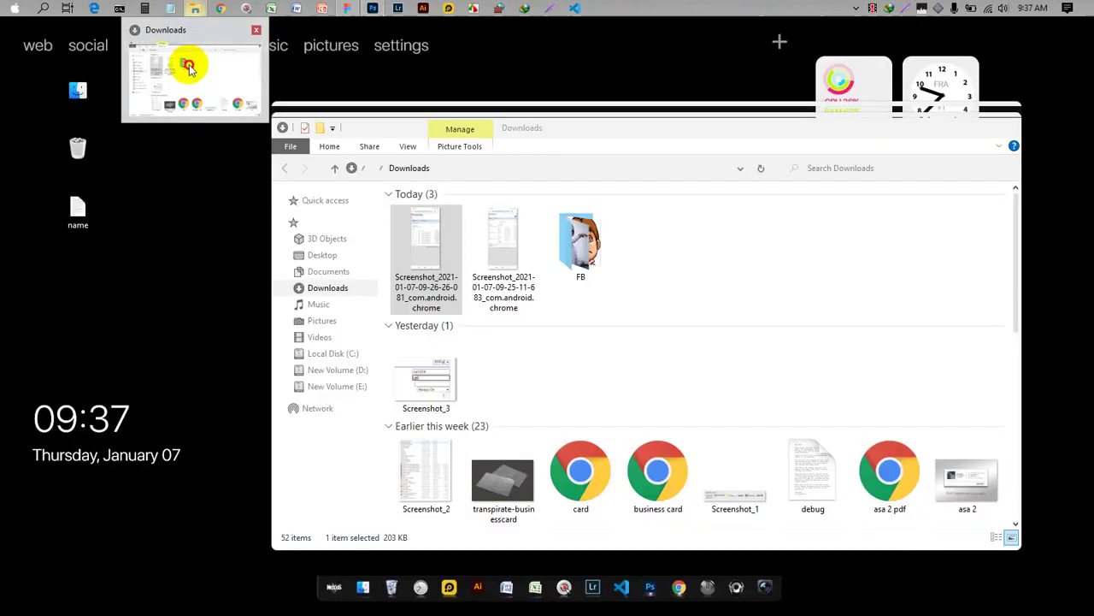
{"action": "left_click", "coordinate": [192, 65]}
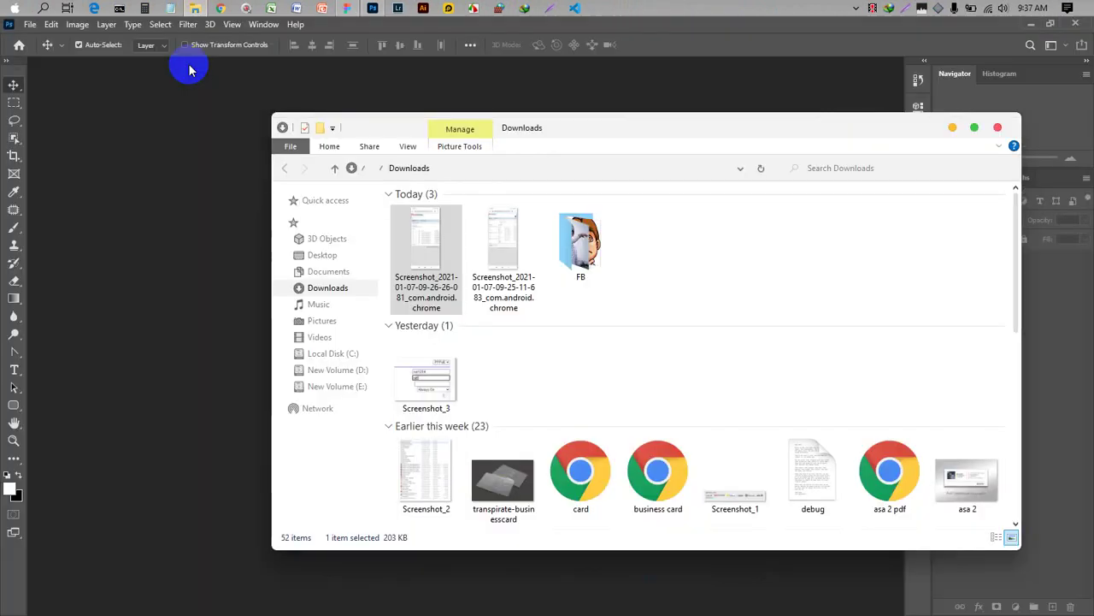
{"action": "left_click", "coordinate": [468, 48]}
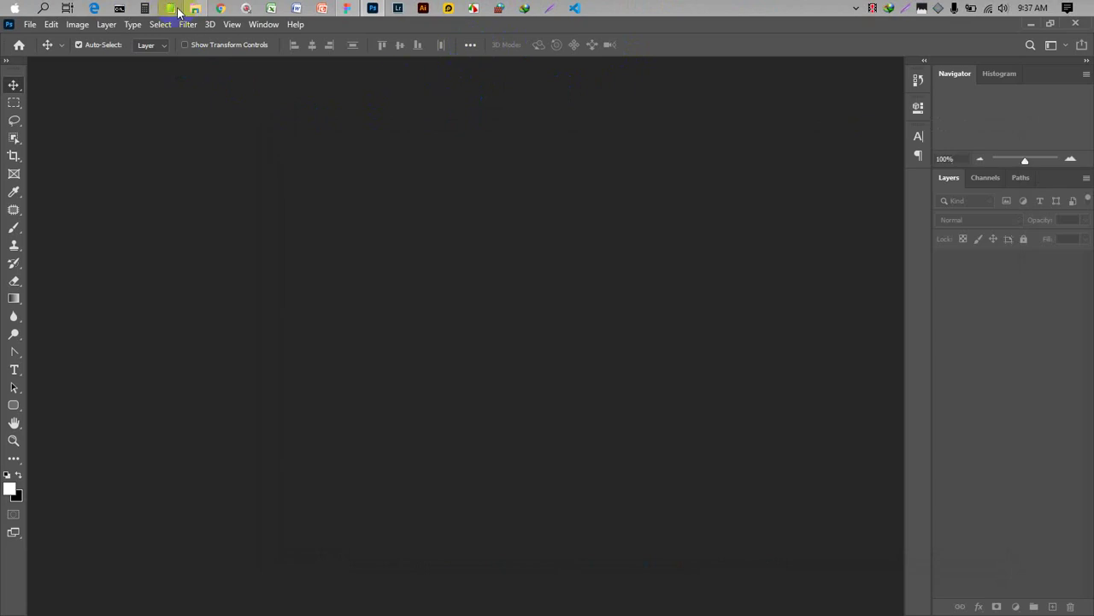
{"action": "left_click", "coordinate": [231, 123]}
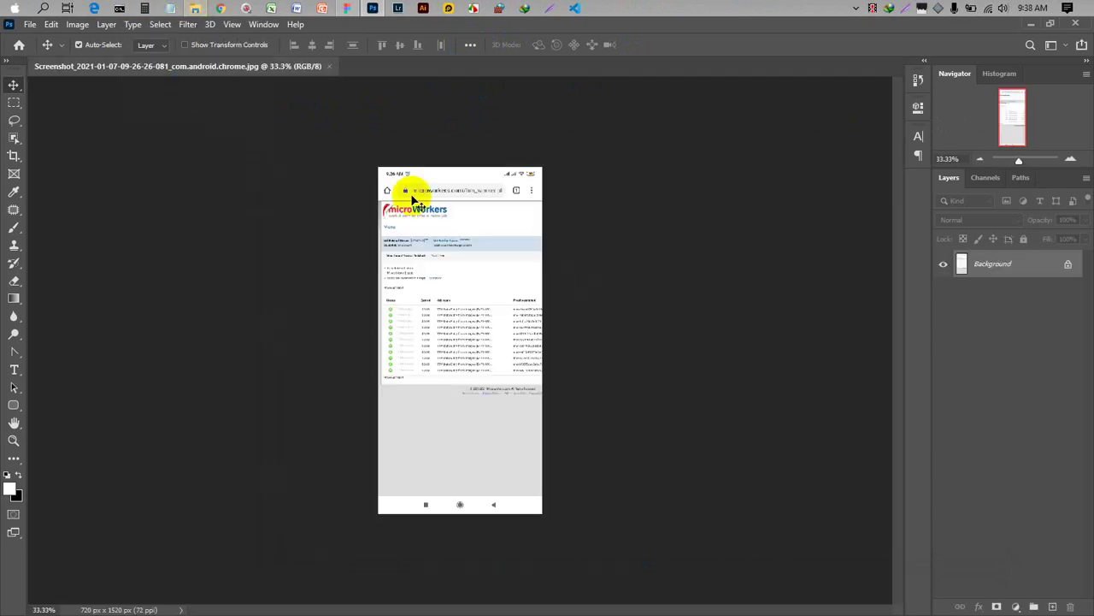
{"action": "mouse_move", "coordinate": [197, 12]}
{"action": "left_click", "coordinate": [193, 48]}
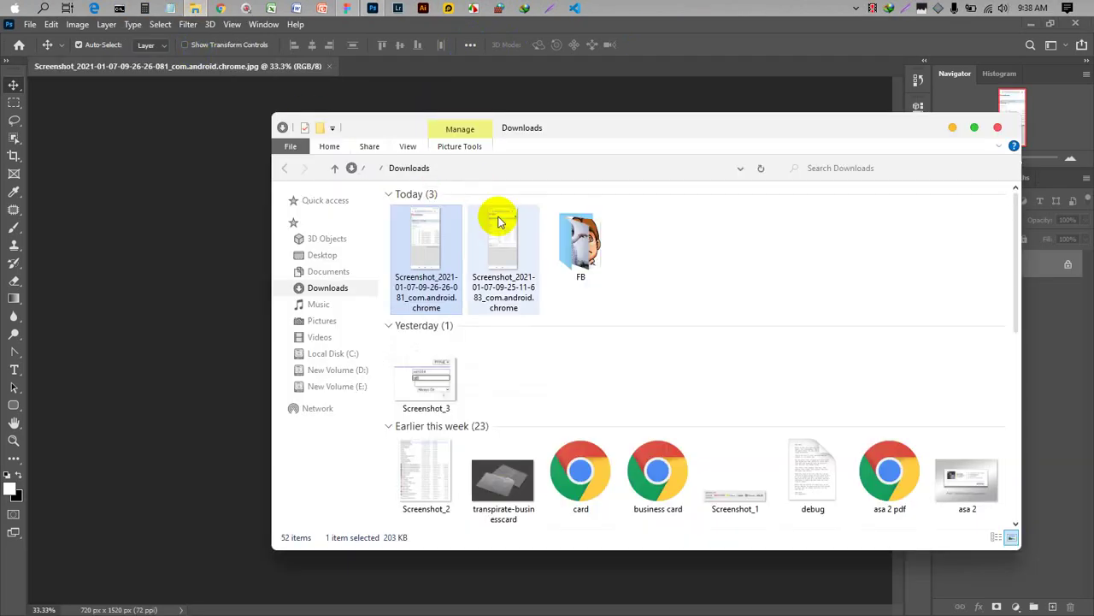
{"action": "left_click", "coordinate": [502, 252]}
{"action": "left_click_drag", "start_coordinate": [502, 252], "coordinate": [644, 40]}
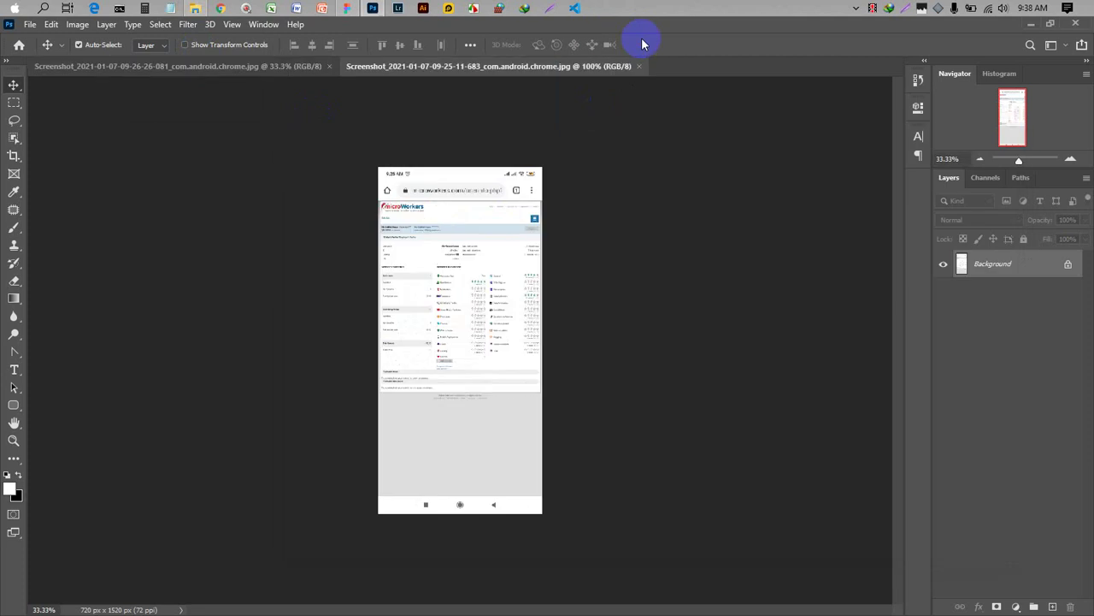
- Crop the 09-26-26-081 screenshot to the Microworkers page content, about 720 x 812 px, cutting off the phone and browser bars and the empty area below
{"action": "left_click", "coordinate": [289, 65]}
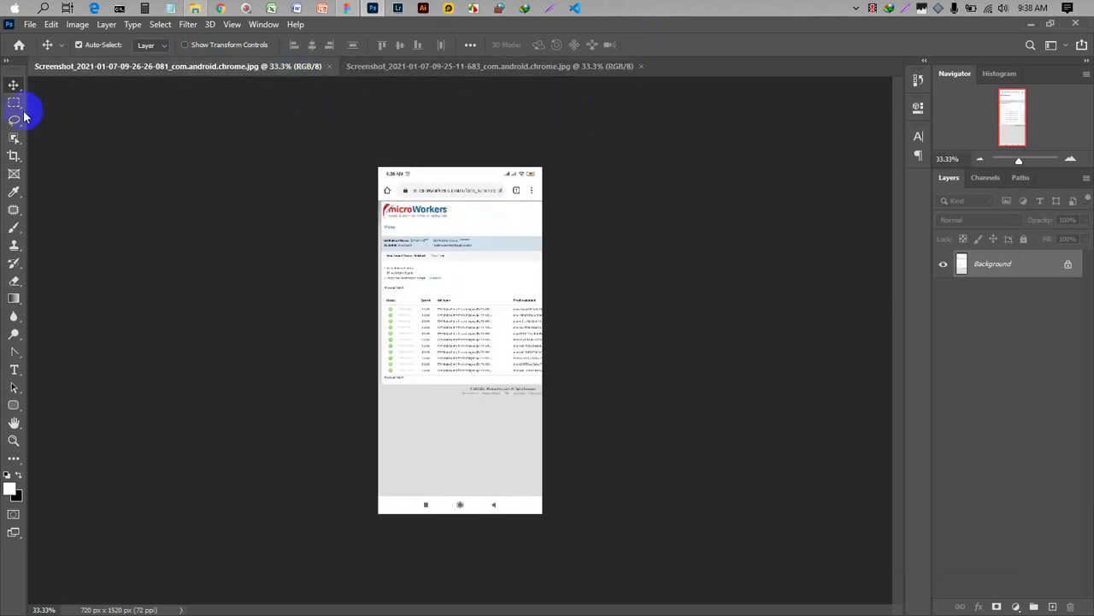
{"action": "left_click", "coordinate": [13, 155]}
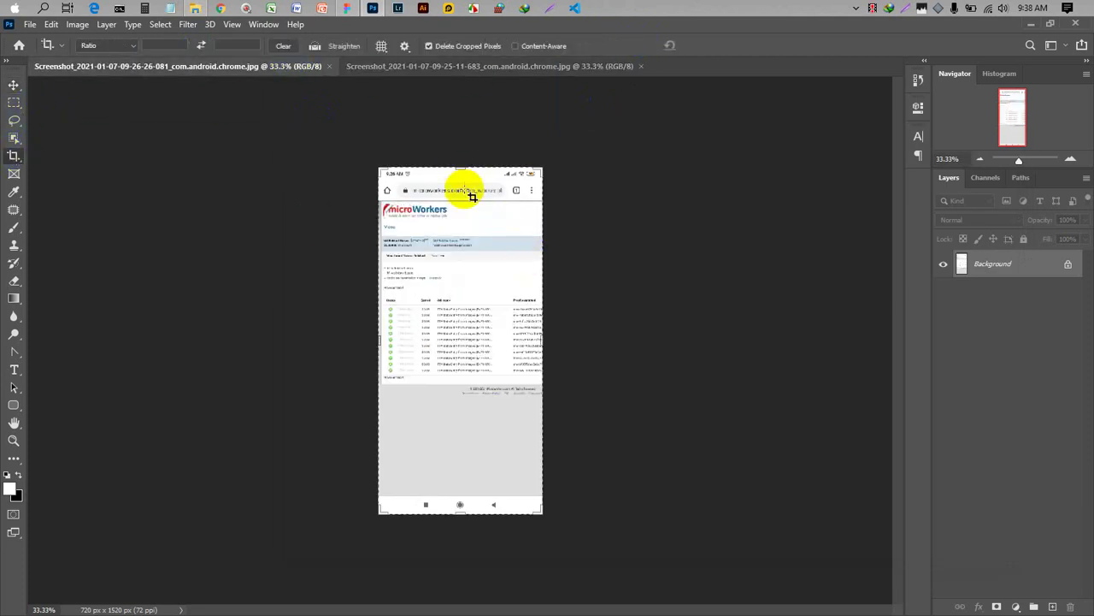
{"action": "left_click_drag", "start_coordinate": [463, 169], "coordinate": [458, 175]}
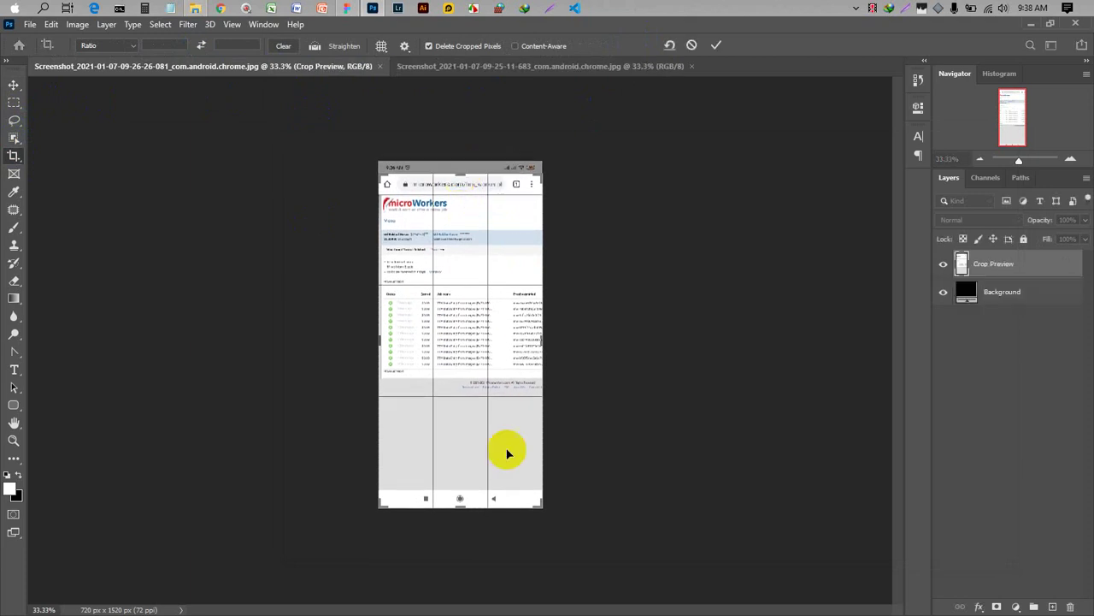
{"action": "left_click_drag", "start_coordinate": [457, 506], "coordinate": [462, 442]}
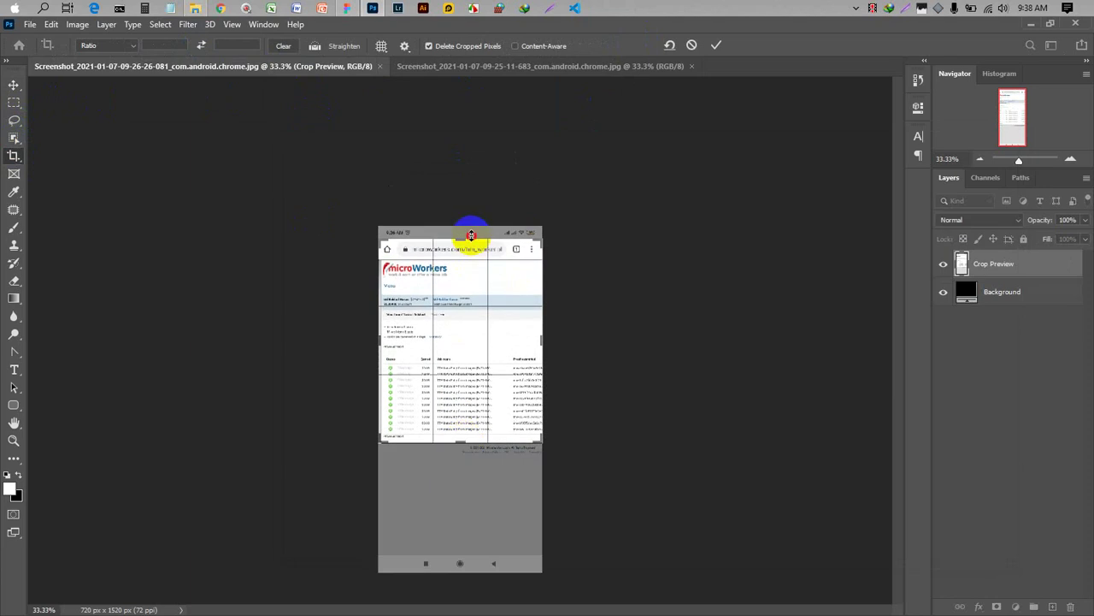
{"action": "left_click_drag", "start_coordinate": [471, 235], "coordinate": [464, 245]}
{"action": "left_click", "coordinate": [715, 47]}
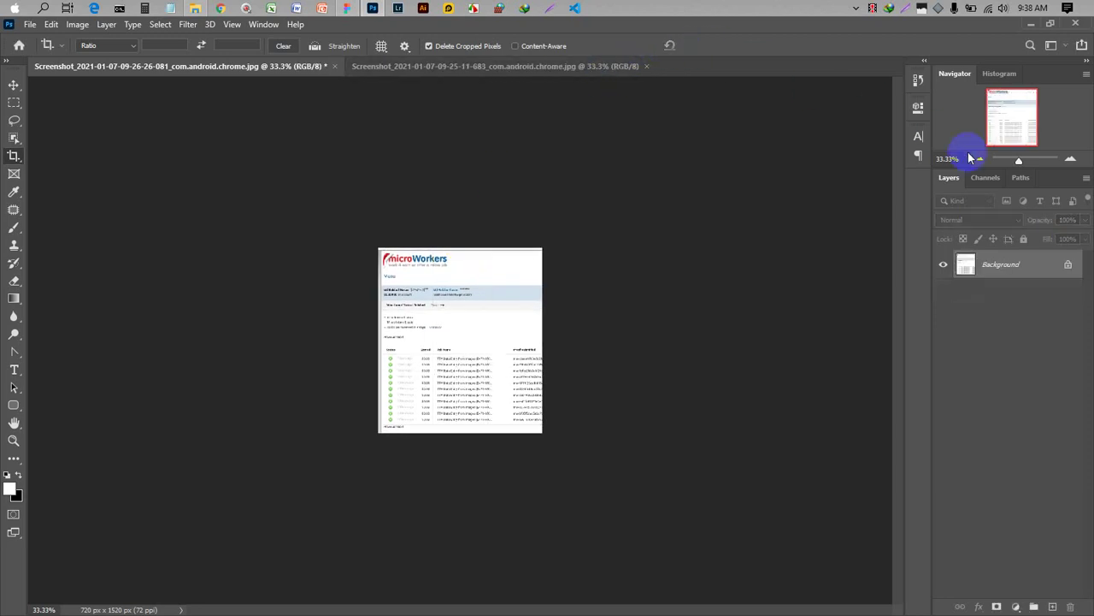
- Extend the canvas beyond the image's right edge with the Crop tool to about 880 px wide
{"action": "left_click_drag", "start_coordinate": [1020, 161], "coordinate": [1024, 161]}
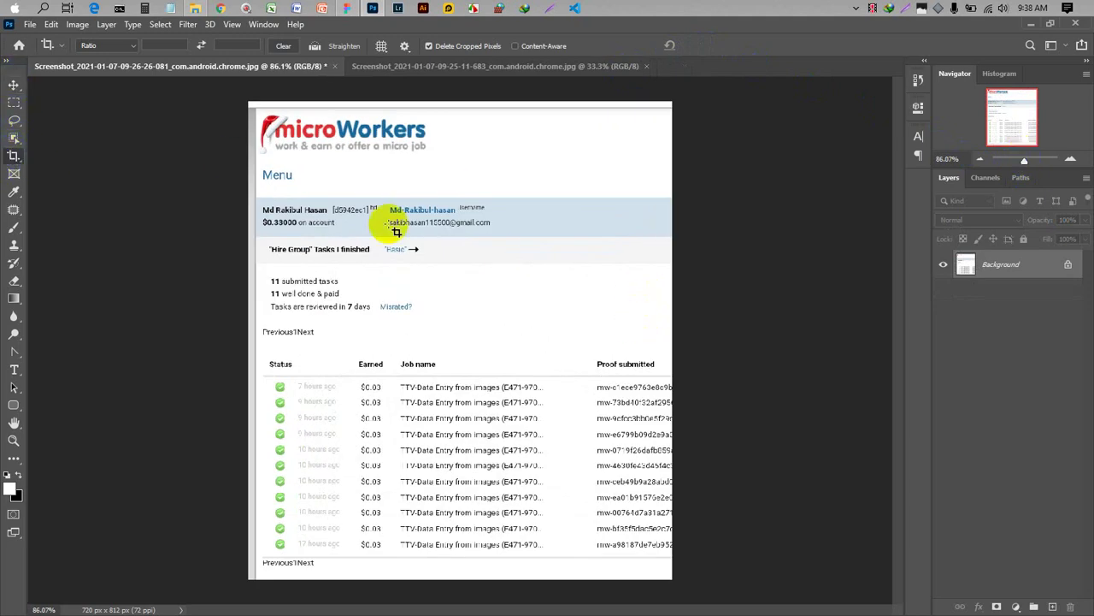
{"action": "left_click", "coordinate": [14, 157]}
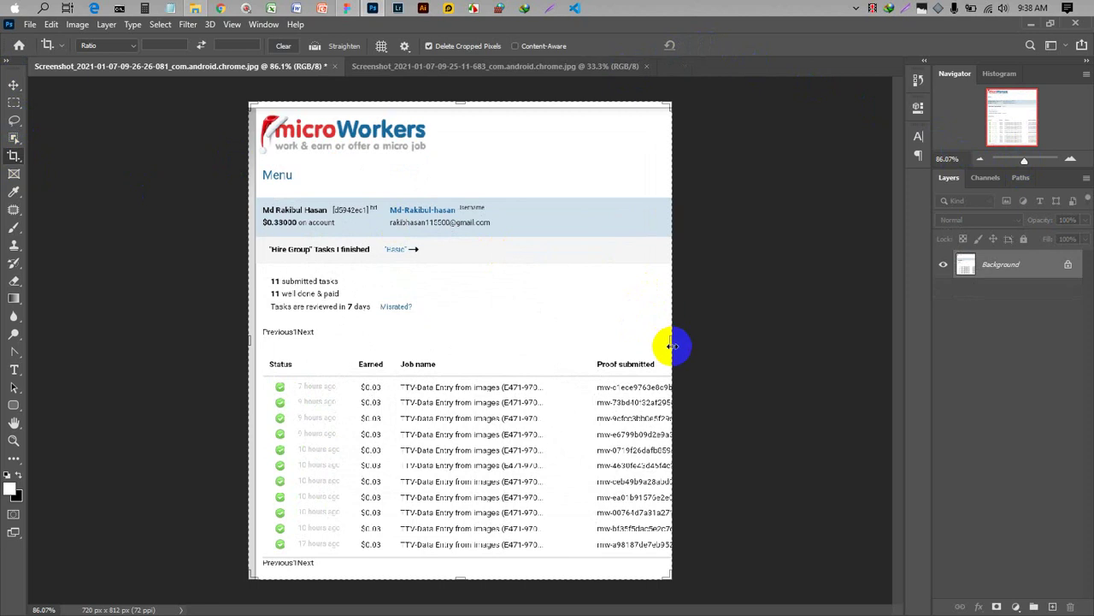
{"action": "left_click_drag", "start_coordinate": [675, 346], "coordinate": [718, 337]}
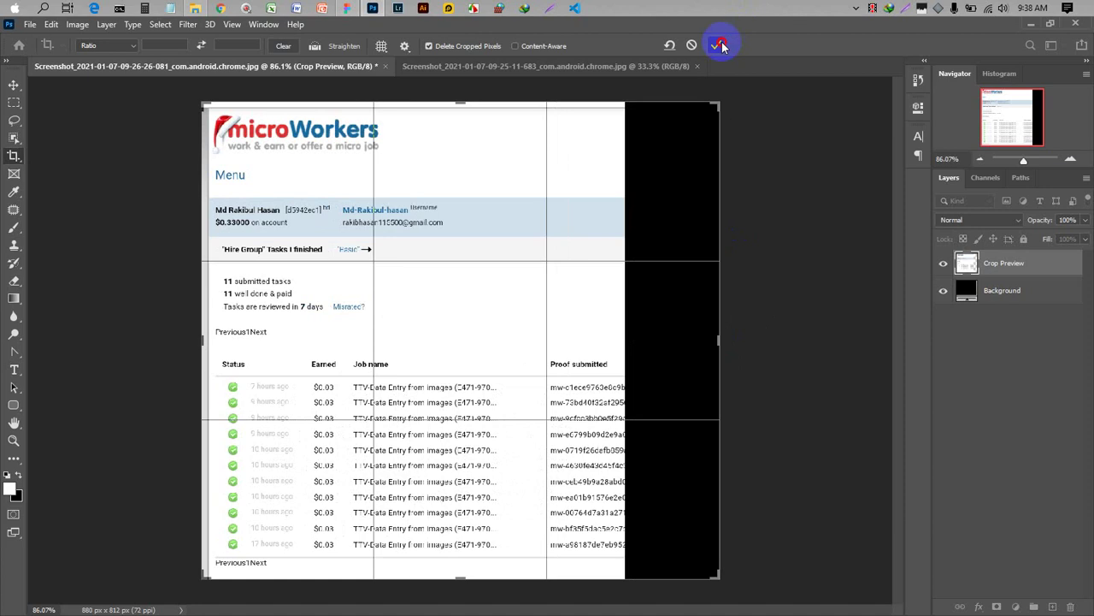
{"action": "left_click", "coordinate": [721, 45]}
- Unlock the background layer and stretch it with Free Transform to about 112.5% width and 104.2% height
{"action": "left_click", "coordinate": [10, 85]}
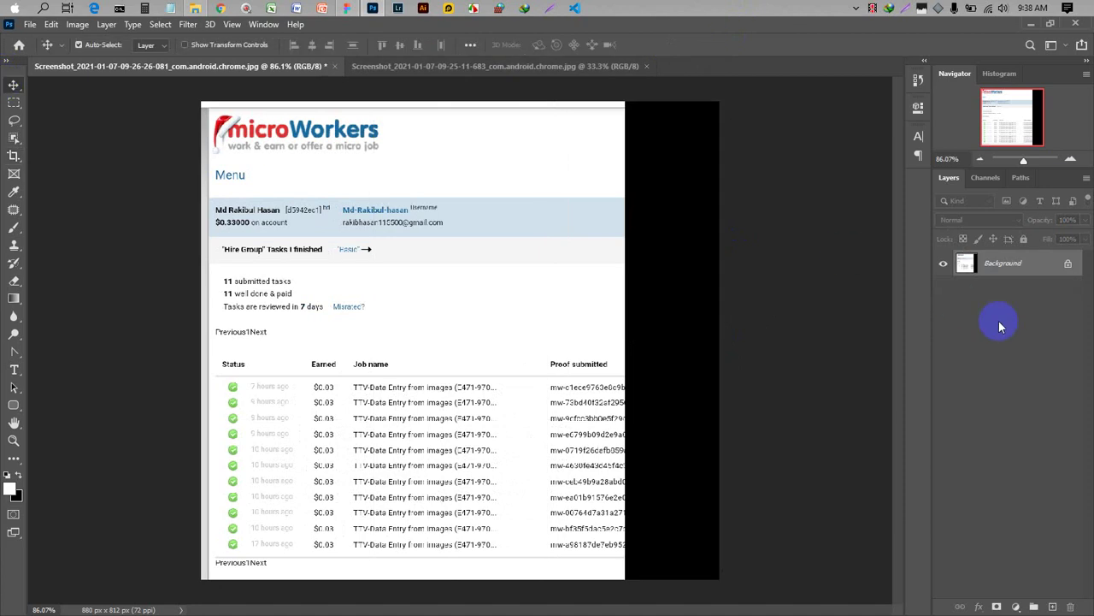
{"action": "left_click", "coordinate": [1068, 266]}
{"action": "left_click", "coordinate": [1002, 280]}
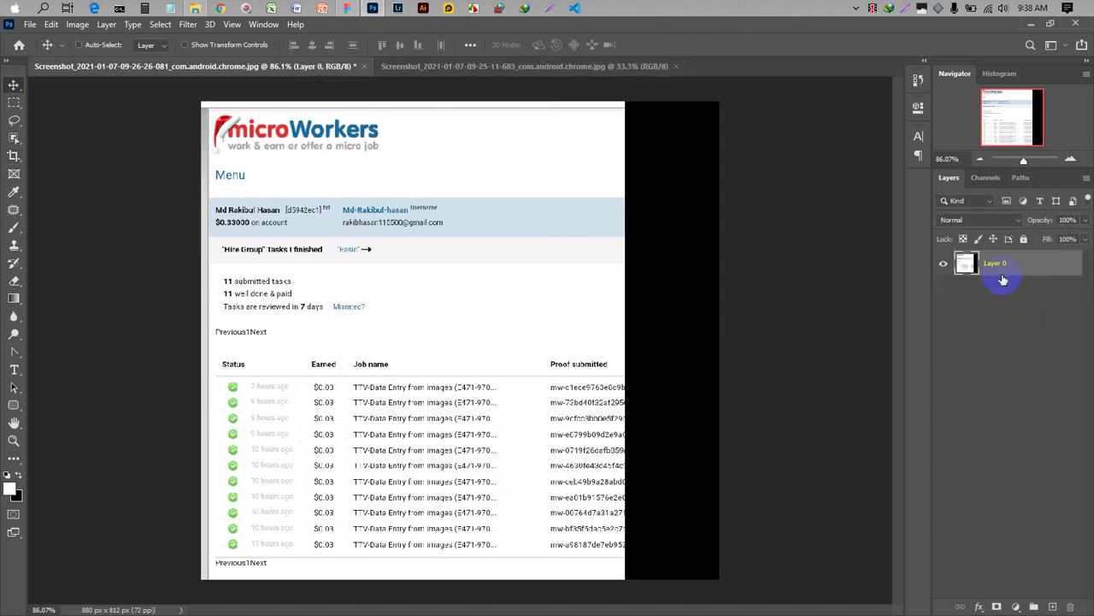
{"action": "key", "text": "ctrl+t"}
{"action": "key", "text": "ctrl+r"}
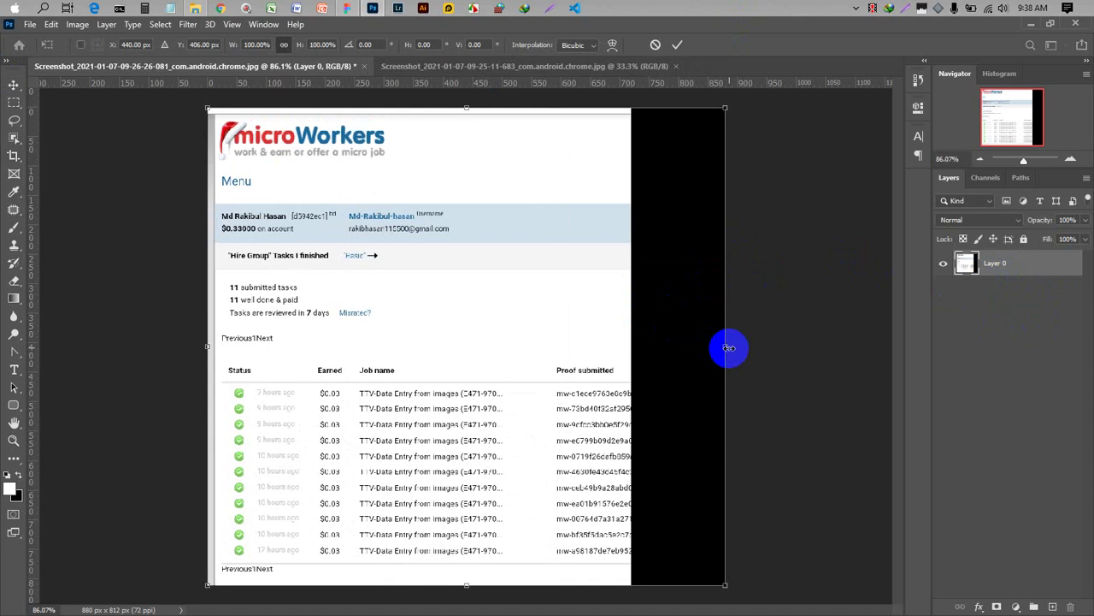
{"action": "left_click_drag", "start_coordinate": [729, 348], "coordinate": [781, 347]}
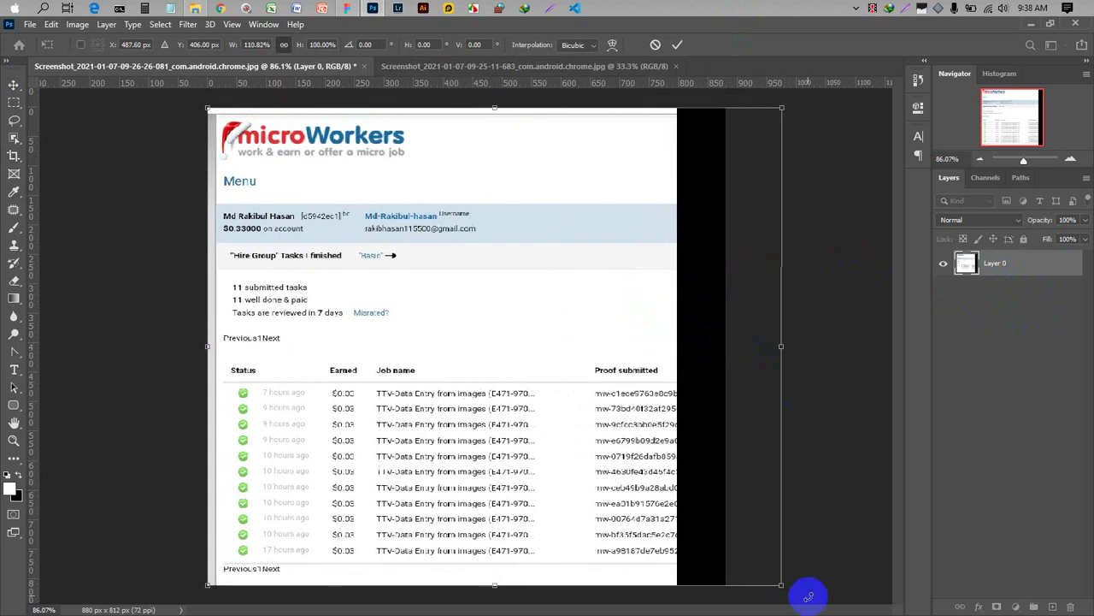
{"action": "left_click_drag", "start_coordinate": [783, 590], "coordinate": [791, 605]}
{"action": "left_click_drag", "start_coordinate": [636, 447], "coordinate": [633, 441]}
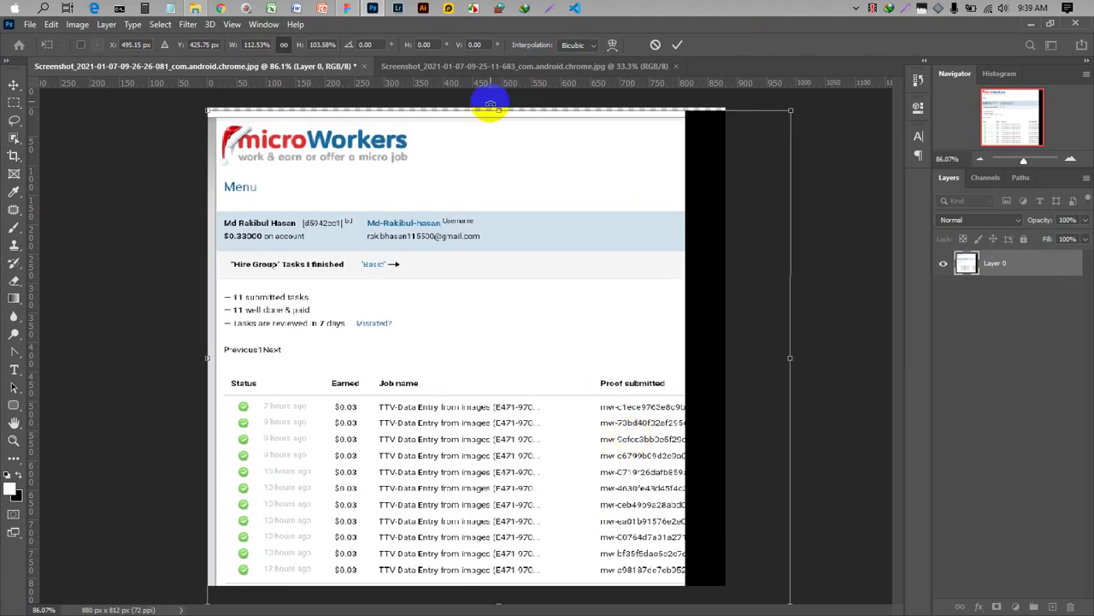
{"action": "left_click_drag", "start_coordinate": [498, 111], "coordinate": [496, 108]}
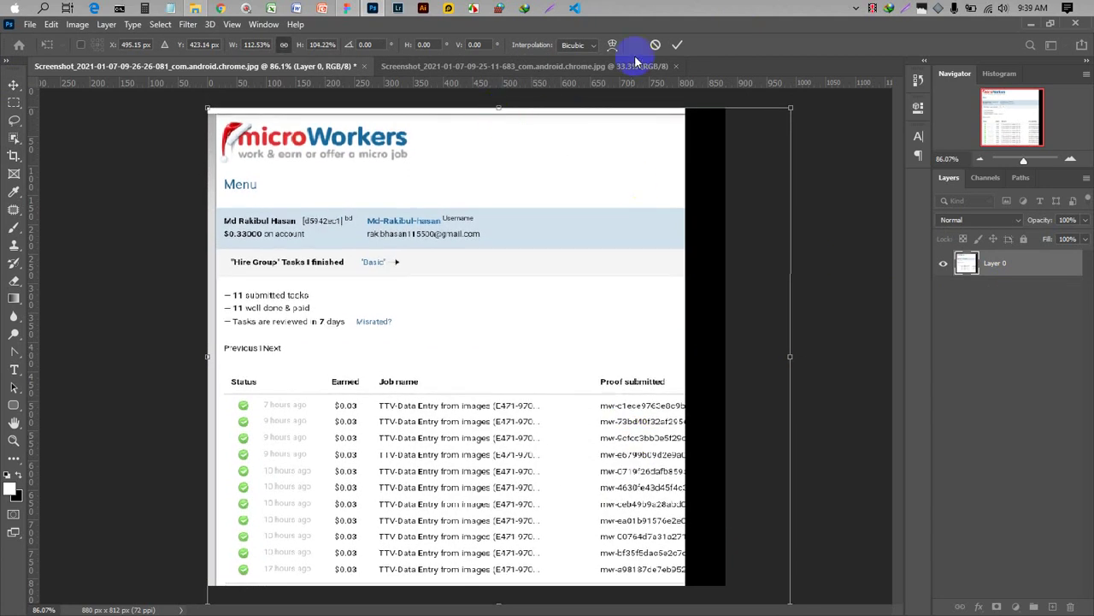
{"action": "left_click", "coordinate": [678, 44]}
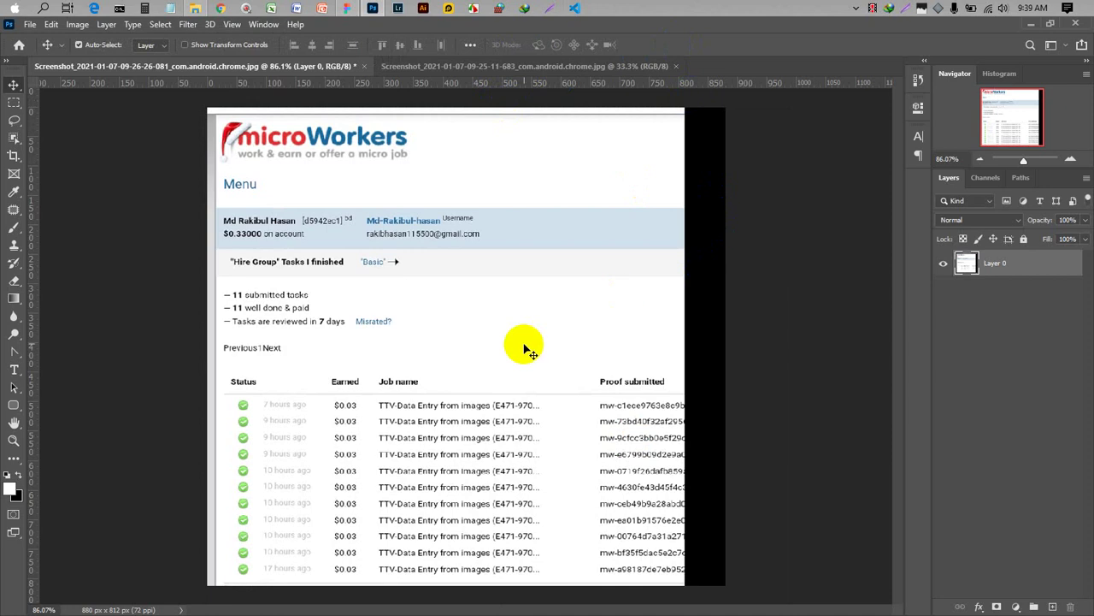
{"action": "left_click_drag", "start_coordinate": [552, 340], "coordinate": [552, 336]}
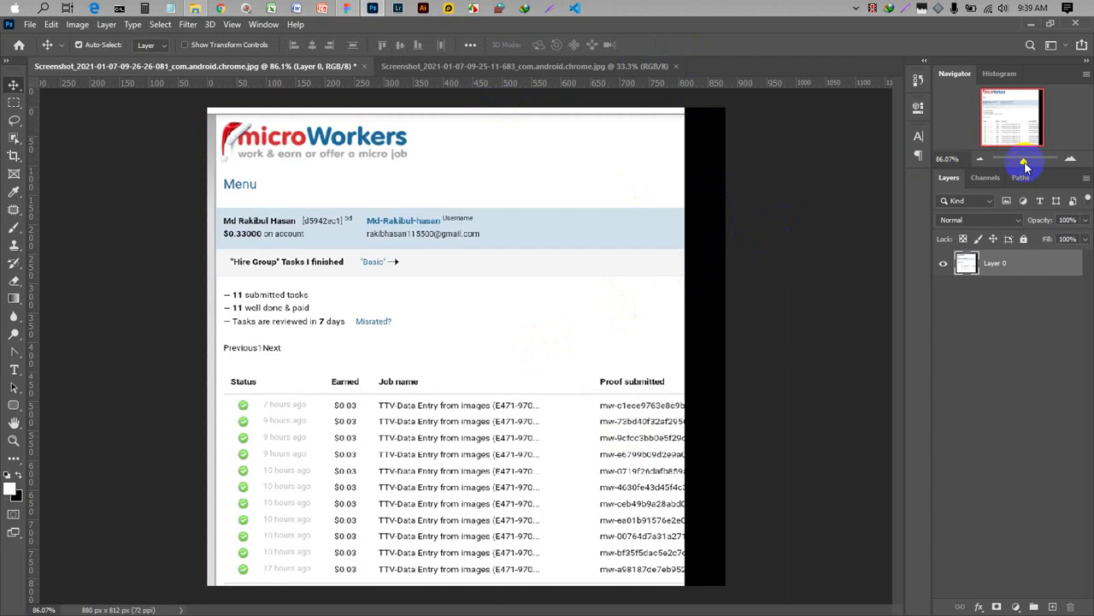
- Select the black strip along the image's right side, paint it white with a 150 px brush, and deselect it
{"action": "left_click_drag", "start_coordinate": [1025, 165], "coordinate": [1025, 164]}
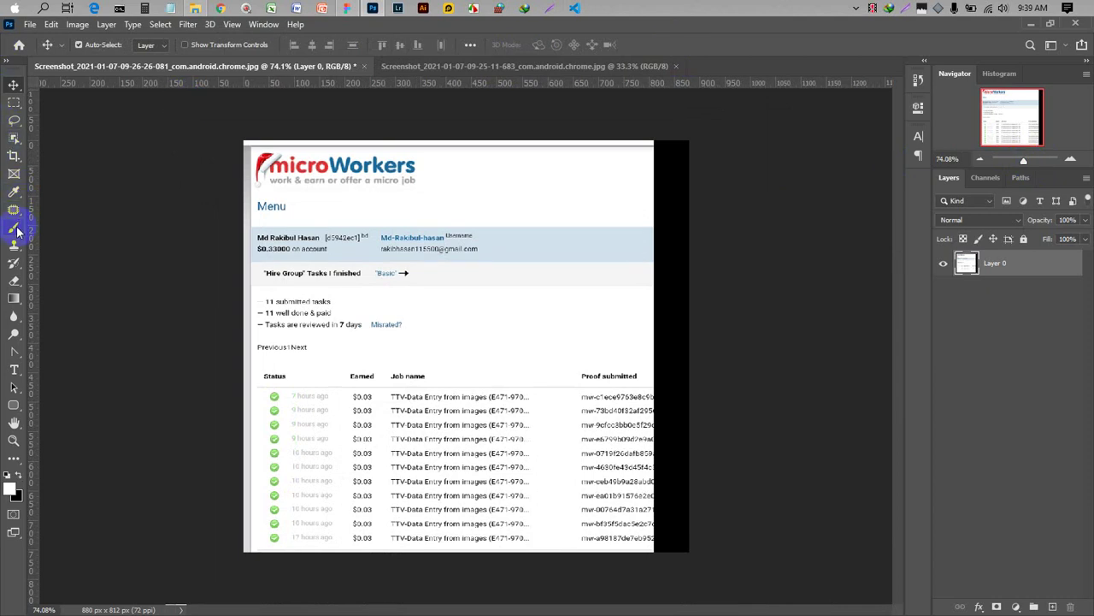
{"action": "left_click", "coordinate": [16, 102]}
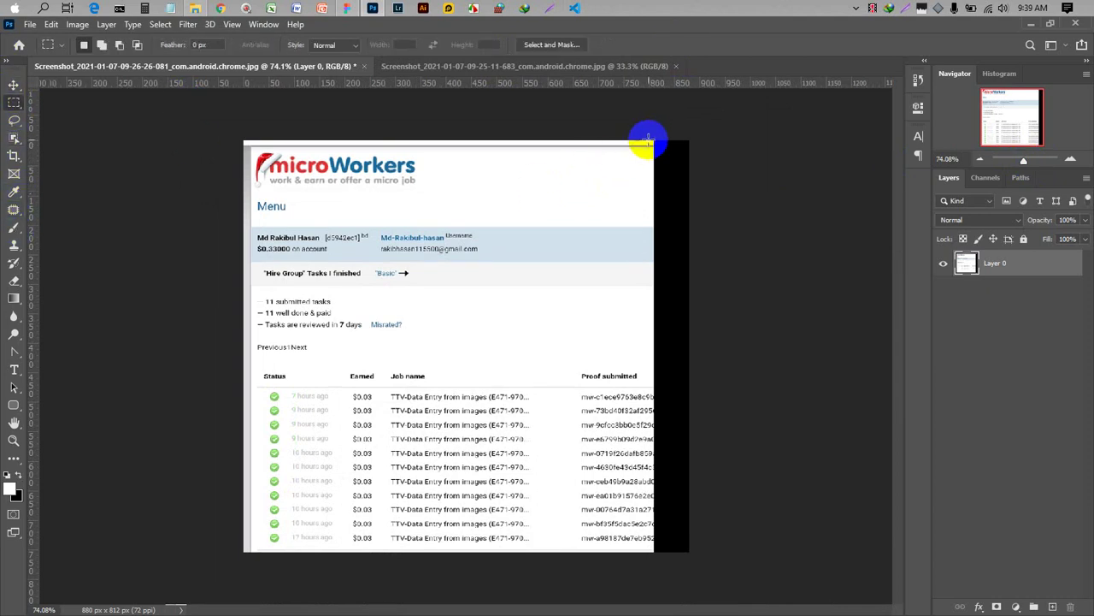
{"action": "left_click_drag", "start_coordinate": [654, 134], "coordinate": [710, 569]}
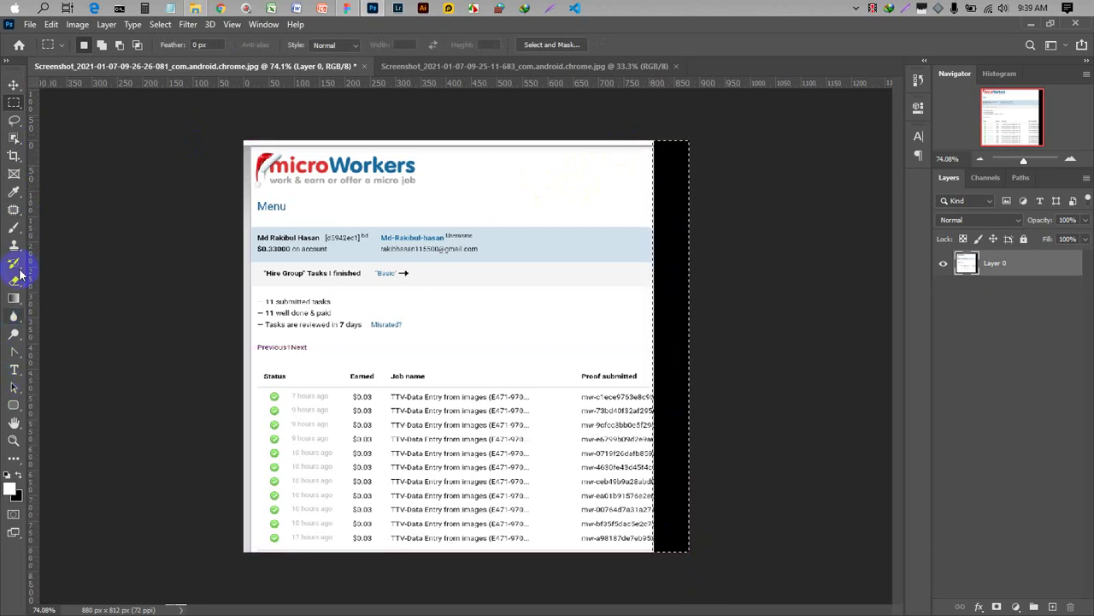
{"action": "left_click", "coordinate": [14, 228]}
{"action": "left_click", "coordinate": [636, 199]}
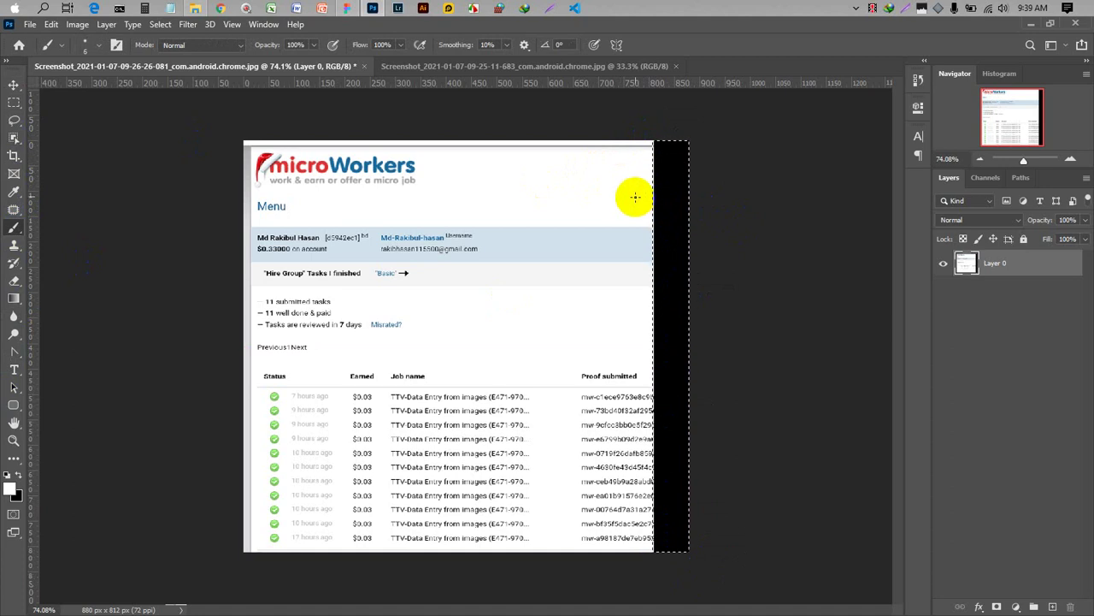
{"action": "key", "text": "bracketright"}
{"action": "key", "text": "bracketright"}
{"action": "key", "text": "bracketright"}
{"action": "key", "text": "bracketright"}
{"action": "key", "text": "bracketright"}
{"action": "key", "text": "bracketright"}
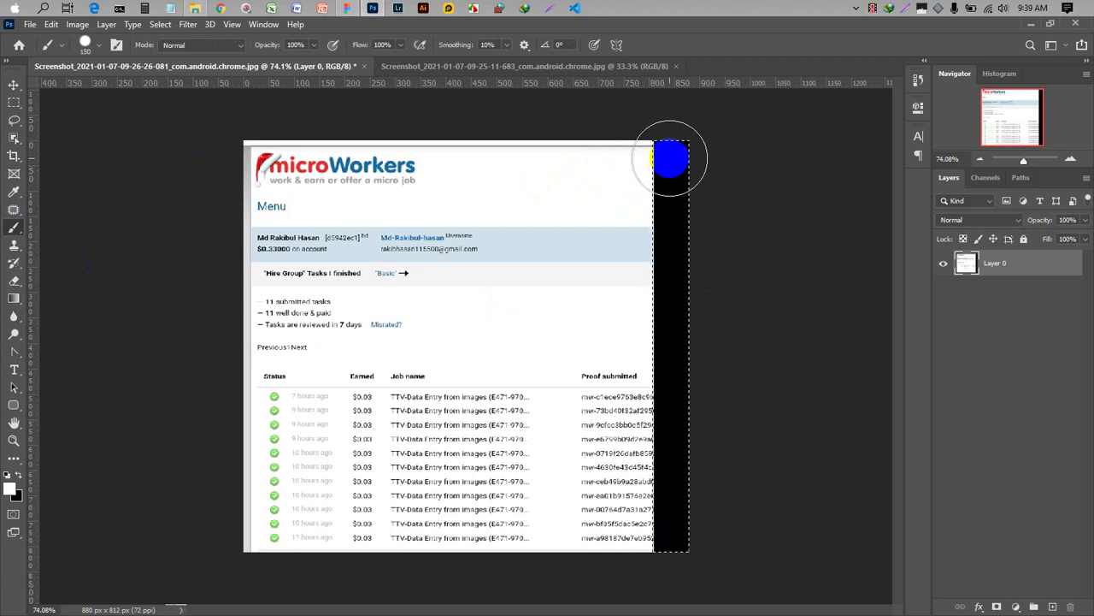
{"action": "mouse_move", "coordinate": [670, 163]}
{"action": "left_mouse_down"}
{"action": "mouse_move", "coordinate": [669, 427]}
{"action": "mouse_move", "coordinate": [654, 521]}
{"action": "left_mouse_up"}
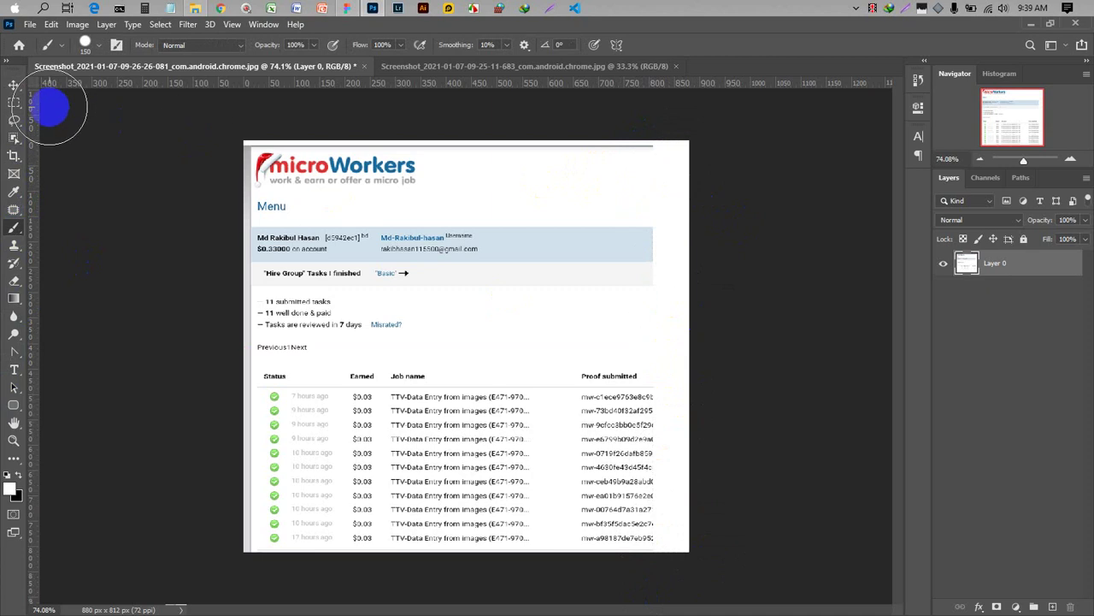
{"action": "left_click", "coordinate": [14, 85]}
{"action": "left_click", "coordinate": [81, 149]}
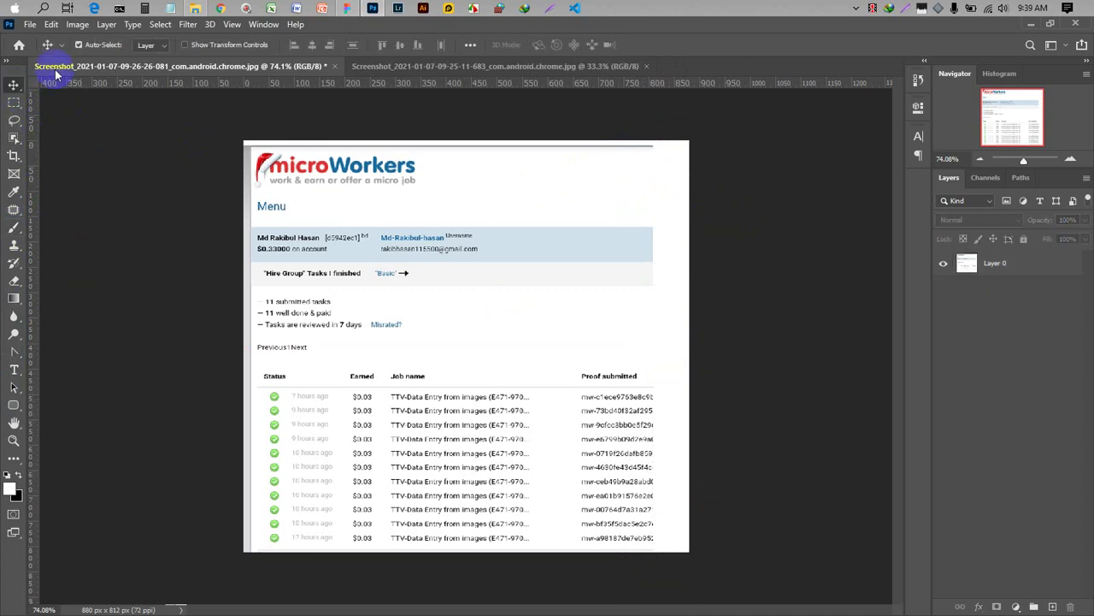
- Save the edited screenshot as a JPEG in Downloads at quality 12, replacing the existing file of the same name
{"action": "left_click", "coordinate": [30, 26]}
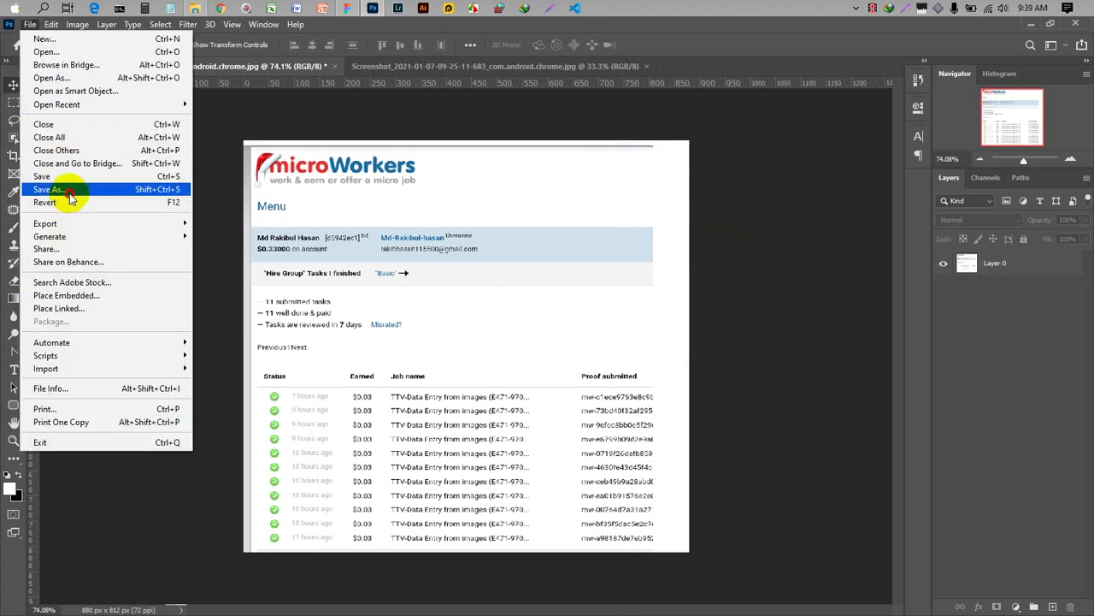
{"action": "left_click", "coordinate": [69, 192]}
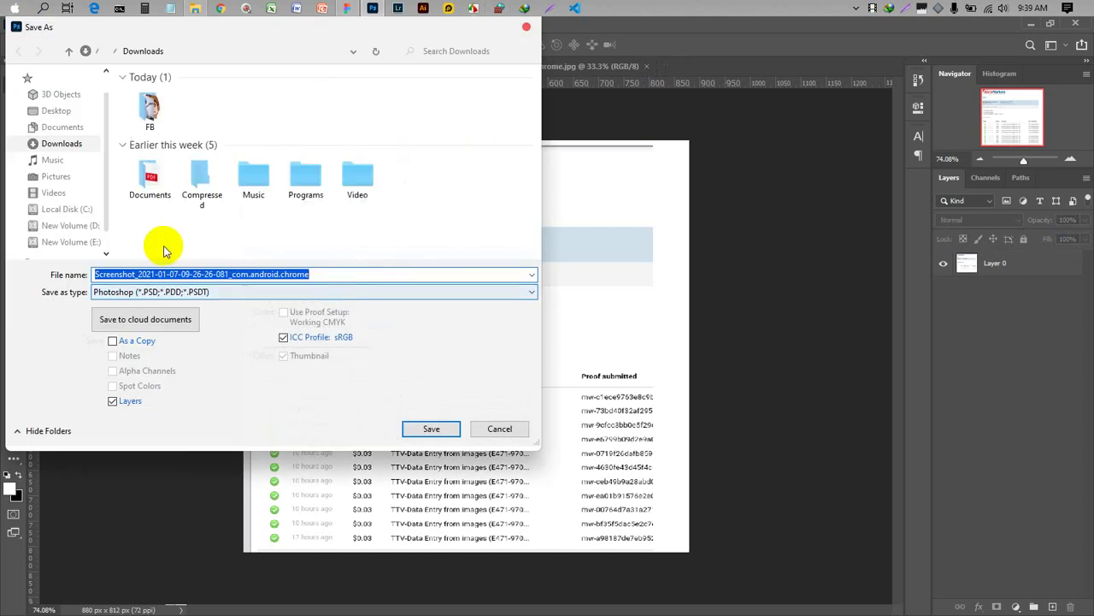
{"action": "left_click", "coordinate": [150, 291]}
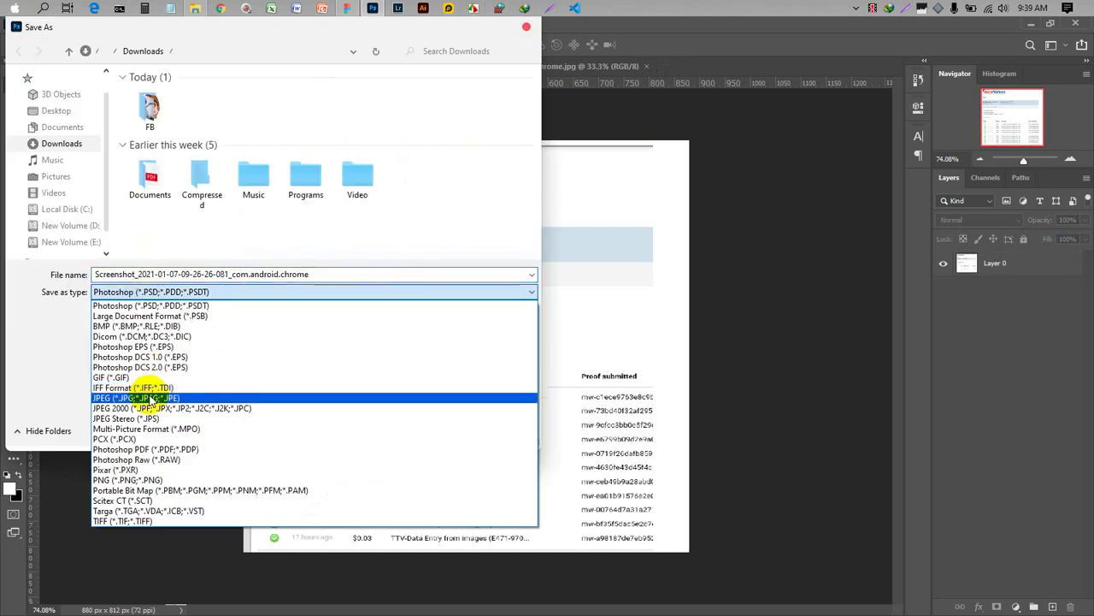
{"action": "left_click", "coordinate": [151, 385]}
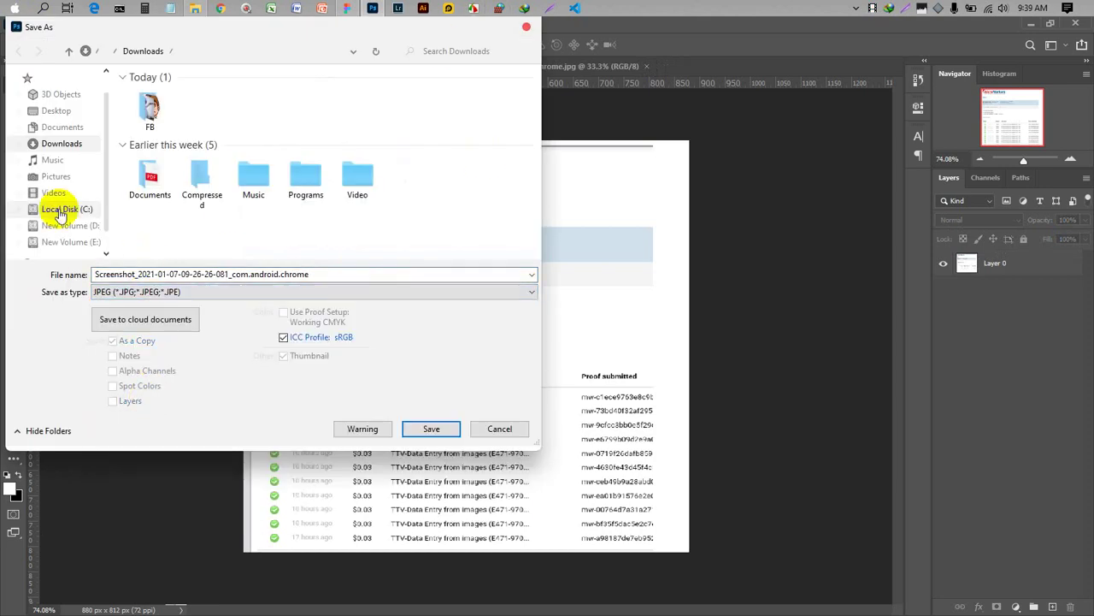
{"action": "left_click", "coordinate": [436, 431]}
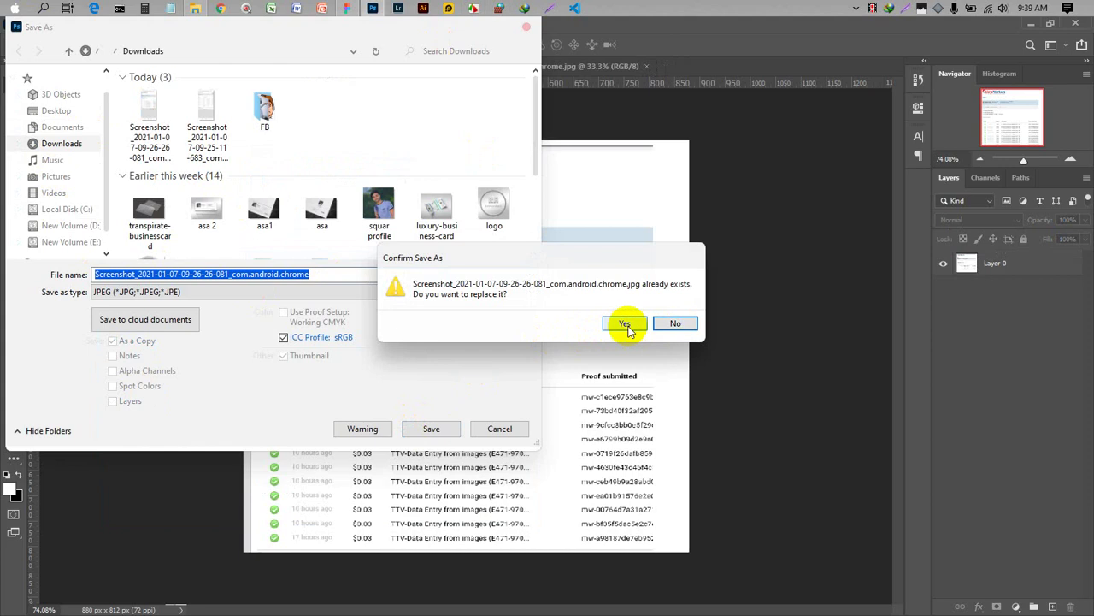
{"action": "left_click", "coordinate": [625, 324]}
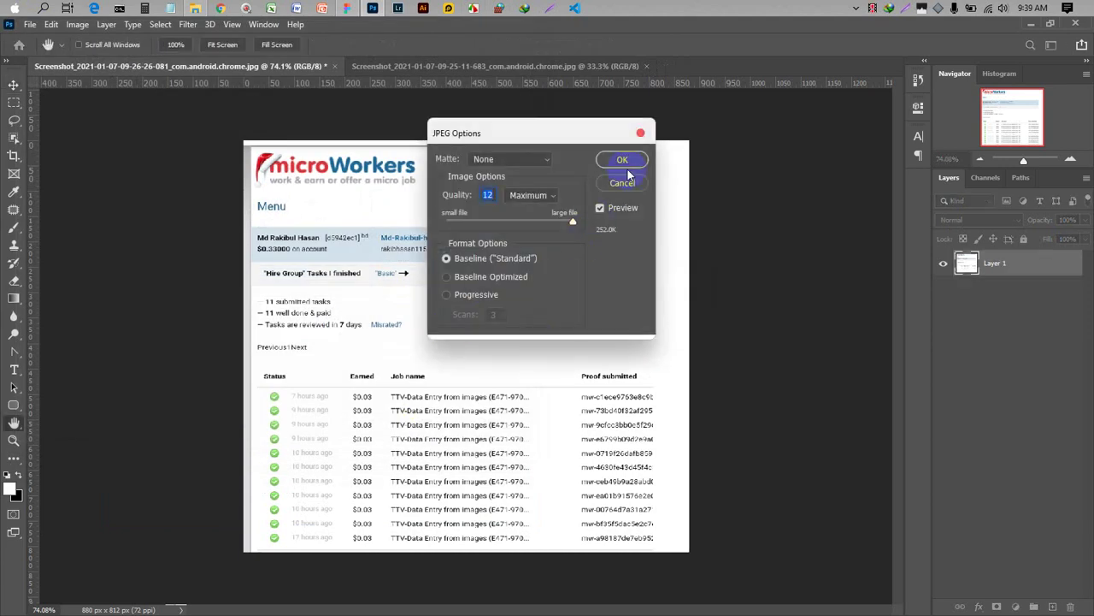
{"action": "left_click", "coordinate": [622, 161]}
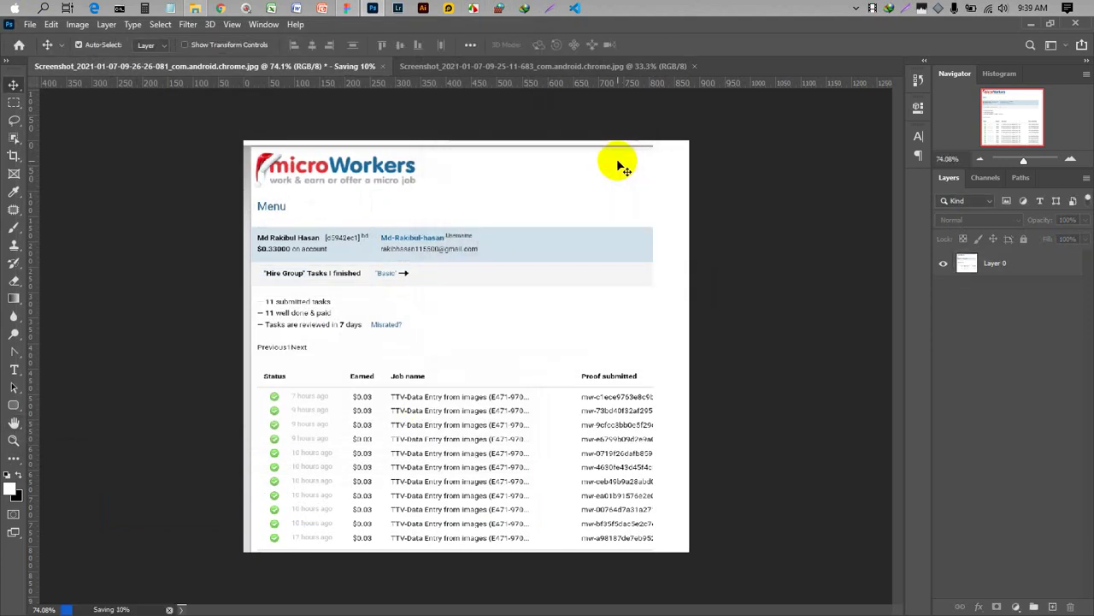
- Resize the image to a width of 1700 px, then raise its resolution to 120 pixels/inch with resampling on
{"action": "left_click", "coordinate": [79, 25]}
{"action": "left_click", "coordinate": [96, 121]}
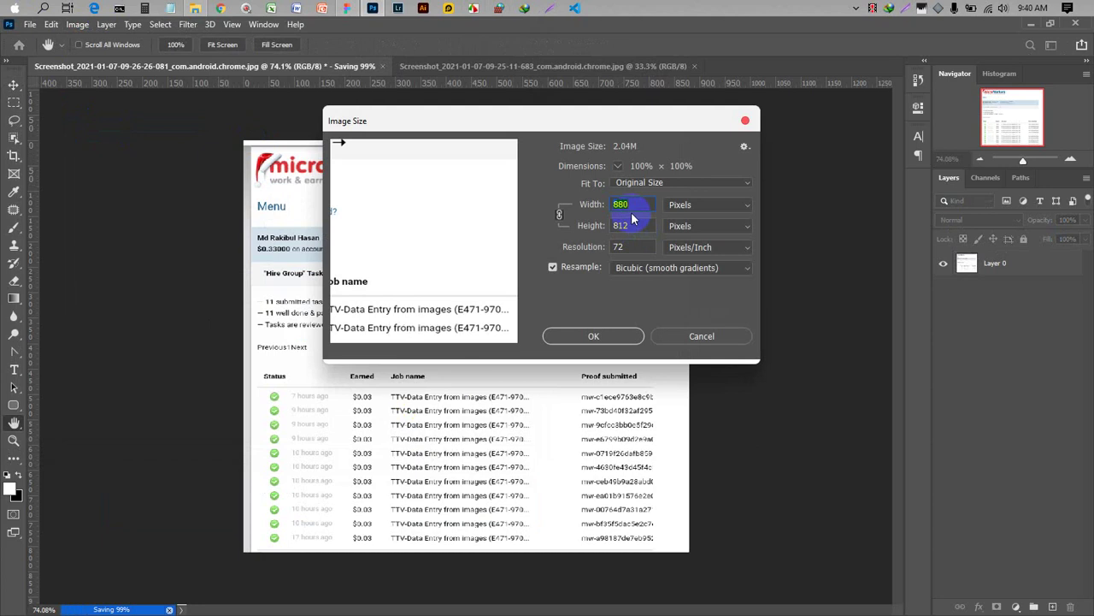
{"action": "type", "text": "1"}
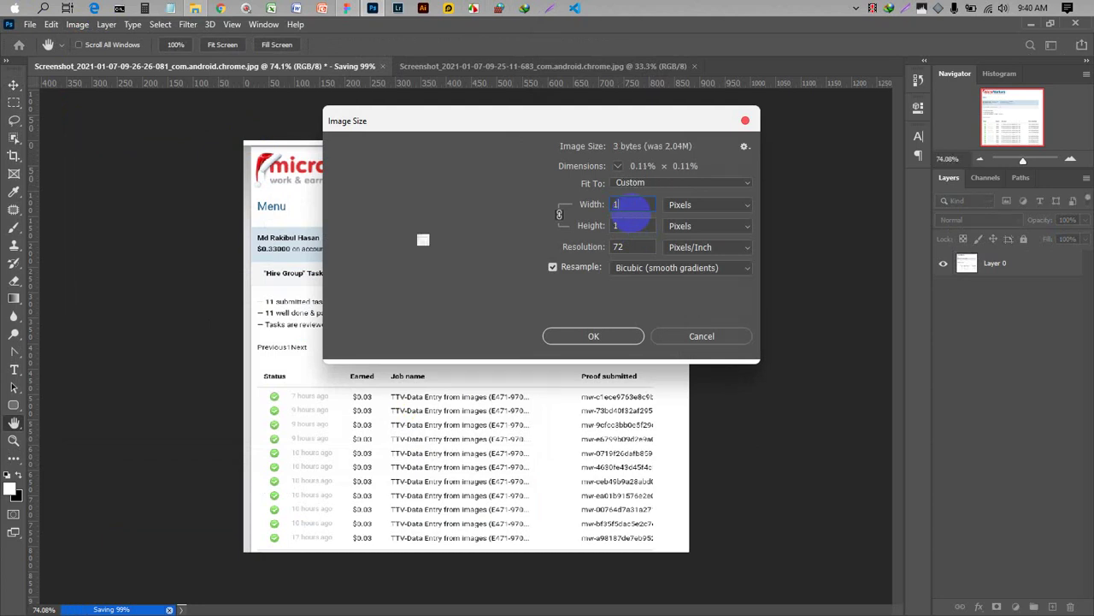
{"action": "type", "text": "700"}
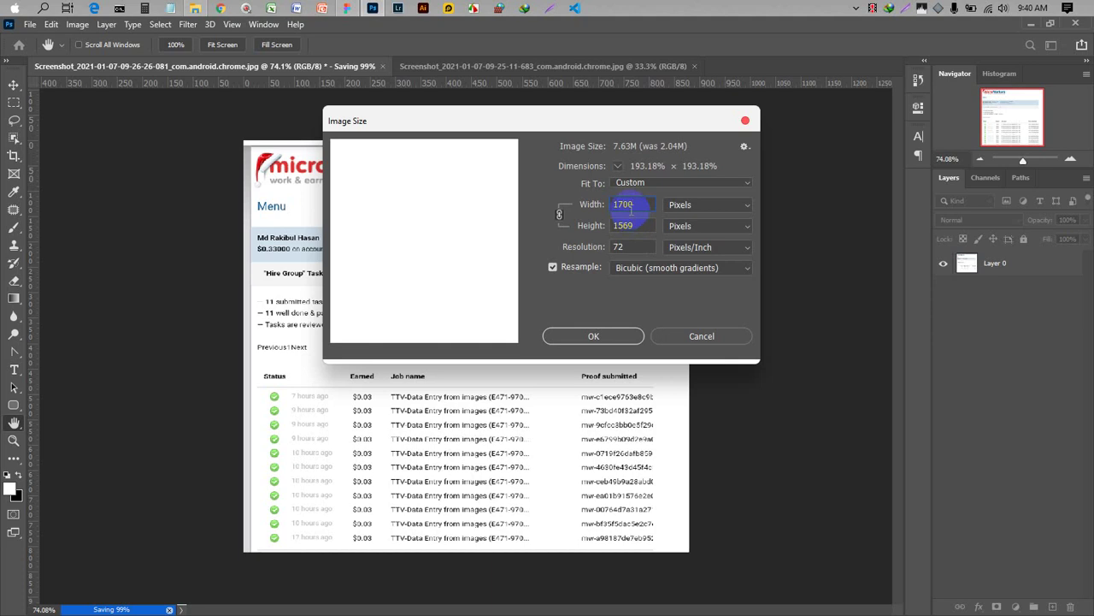
{"action": "mouse_move", "coordinate": [459, 201]}
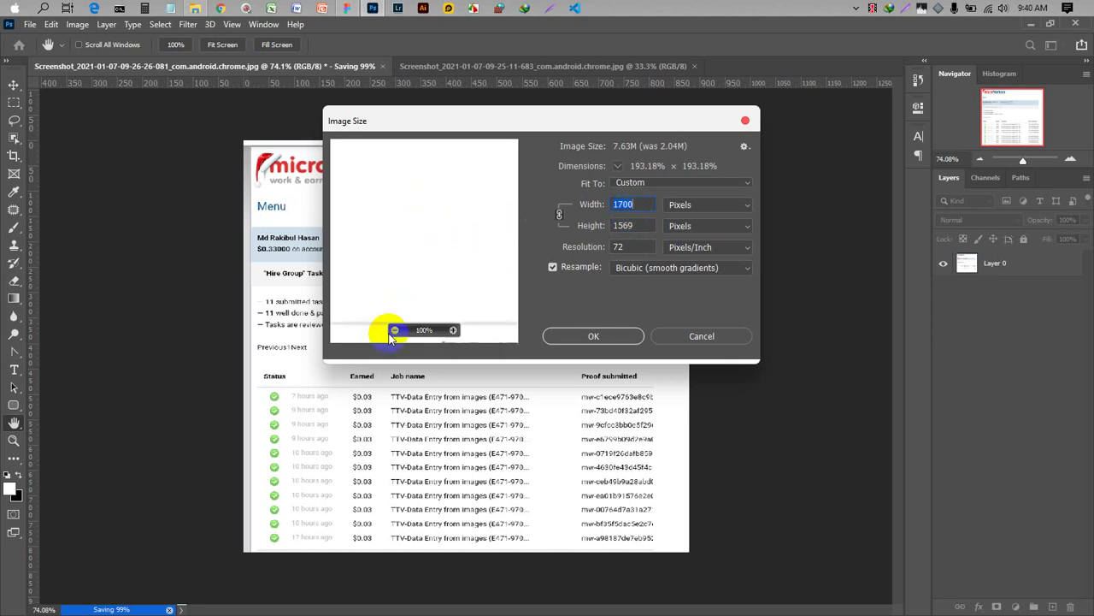
{"action": "left_click", "coordinate": [602, 246]}
{"action": "type", "text": "120"}
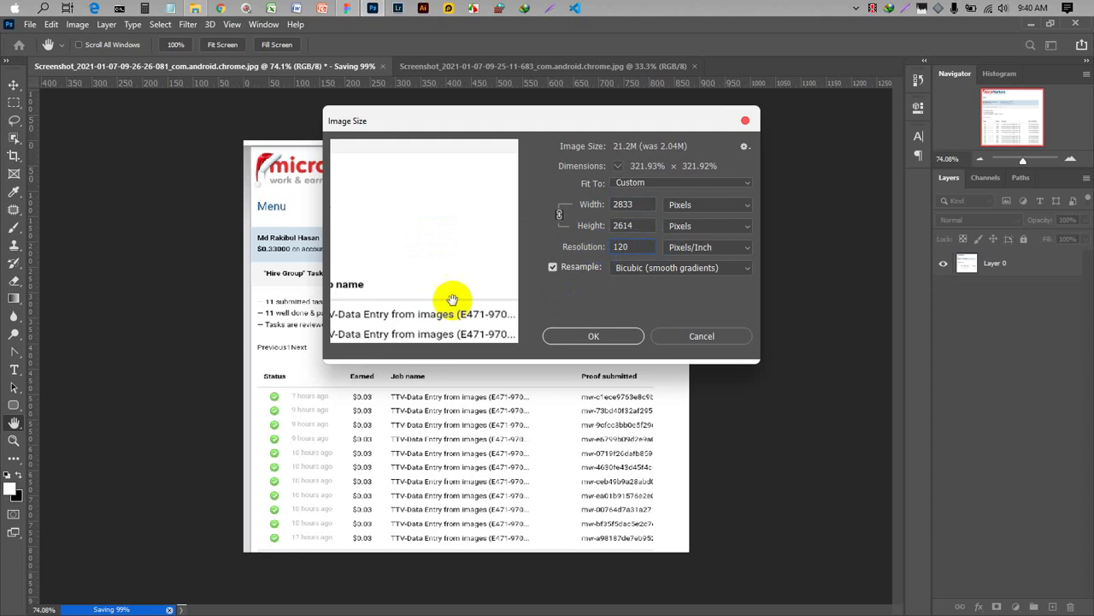
{"action": "left_click_drag", "start_coordinate": [447, 291], "coordinate": [496, 212]}
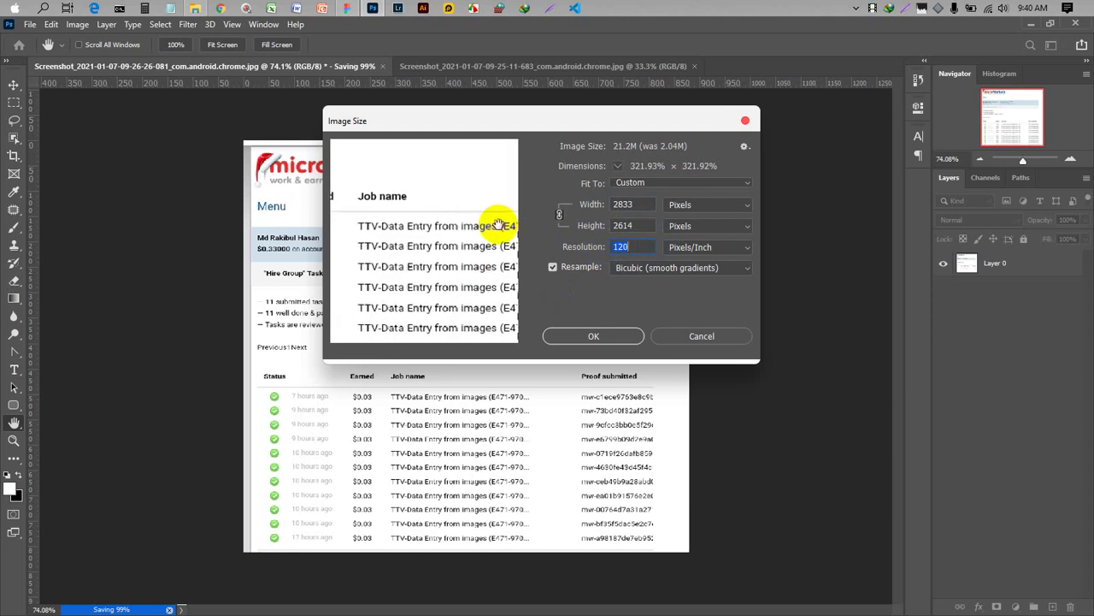
{"action": "left_click", "coordinate": [608, 333]}
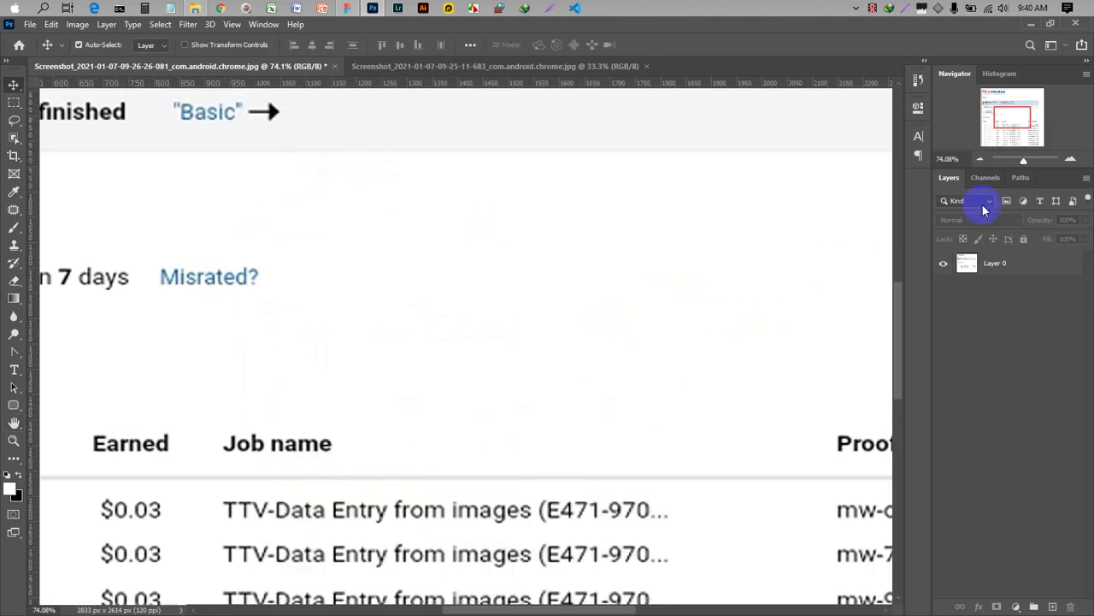
- Save the enlarged screenshot as a JPEG in Downloads at quality 12, replacing the existing file of the same name
{"action": "left_click_drag", "start_coordinate": [1023, 163], "coordinate": [1020, 163]}
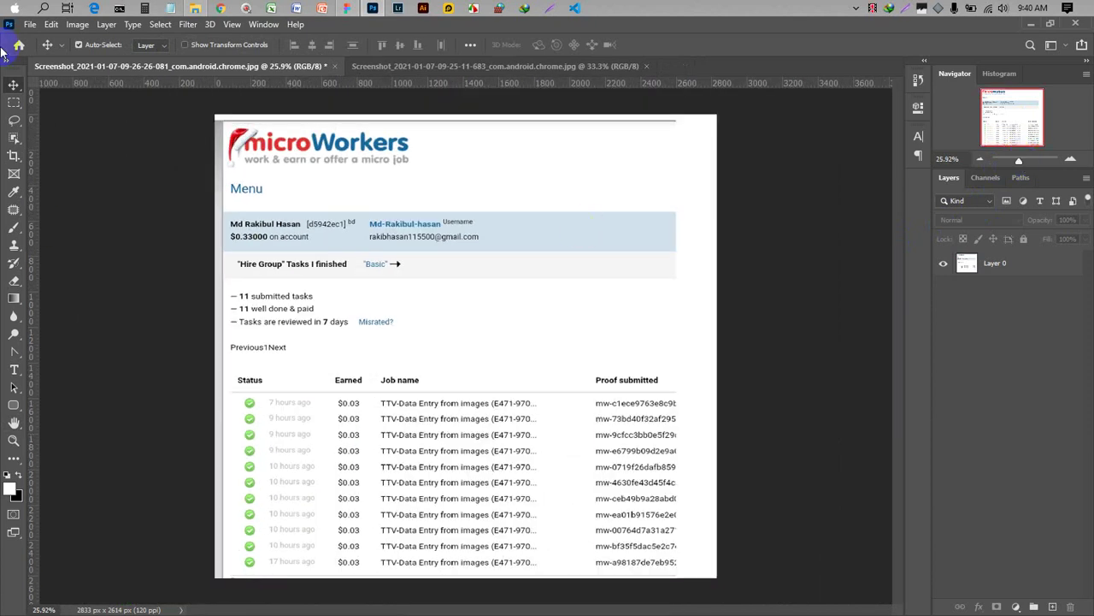
{"action": "left_click", "coordinate": [26, 26]}
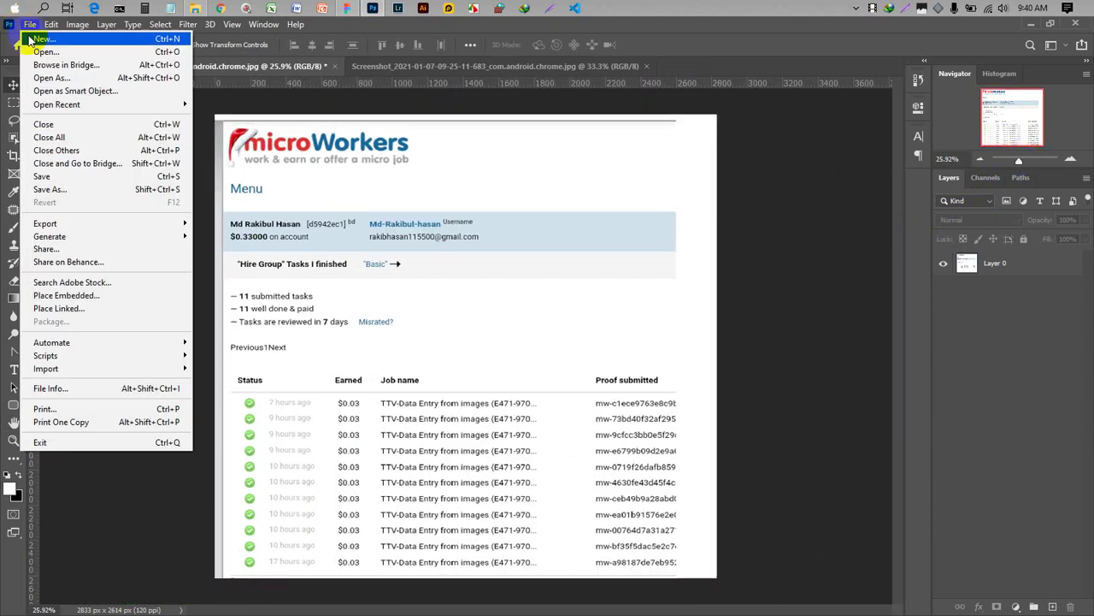
{"action": "left_click", "coordinate": [59, 190]}
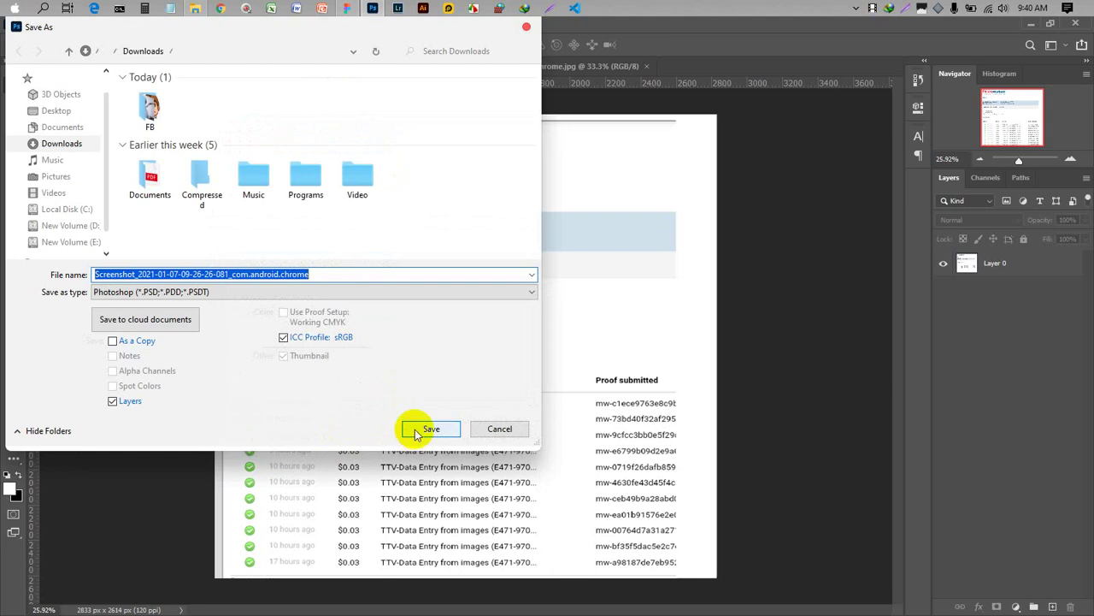
{"action": "left_click", "coordinate": [370, 292]}
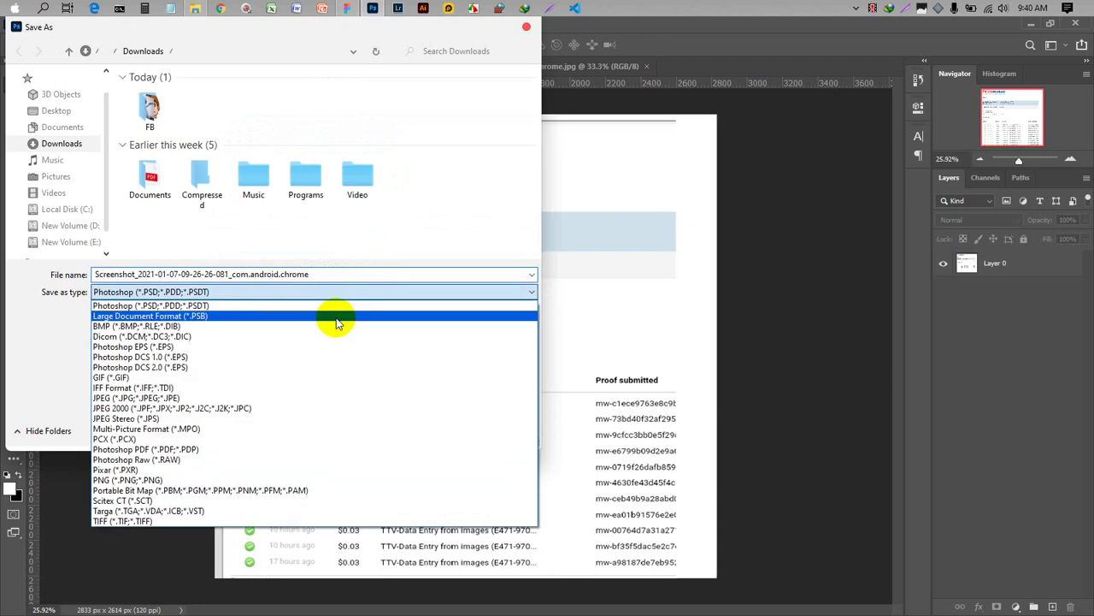
{"action": "left_click", "coordinate": [238, 400]}
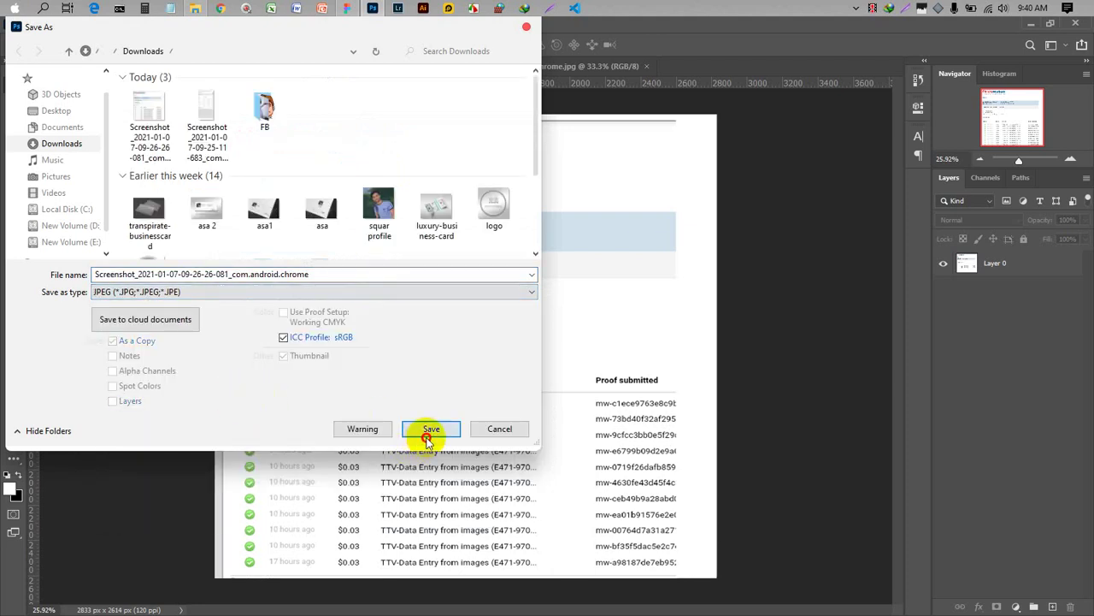
{"action": "left_click", "coordinate": [429, 431]}
{"action": "left_click", "coordinate": [628, 322]}
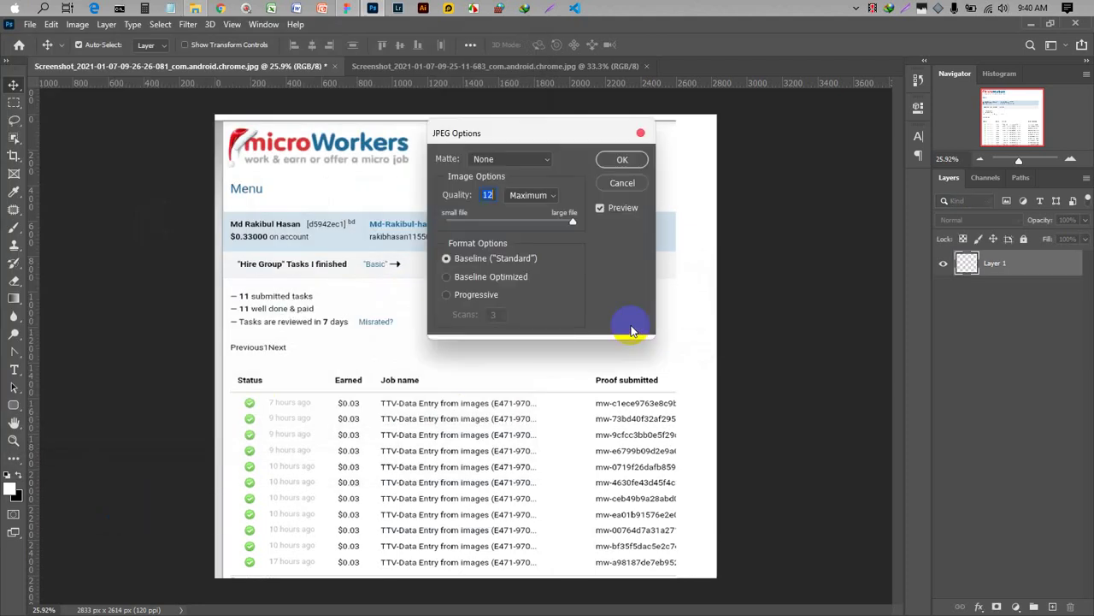
{"action": "left_click", "coordinate": [624, 163]}
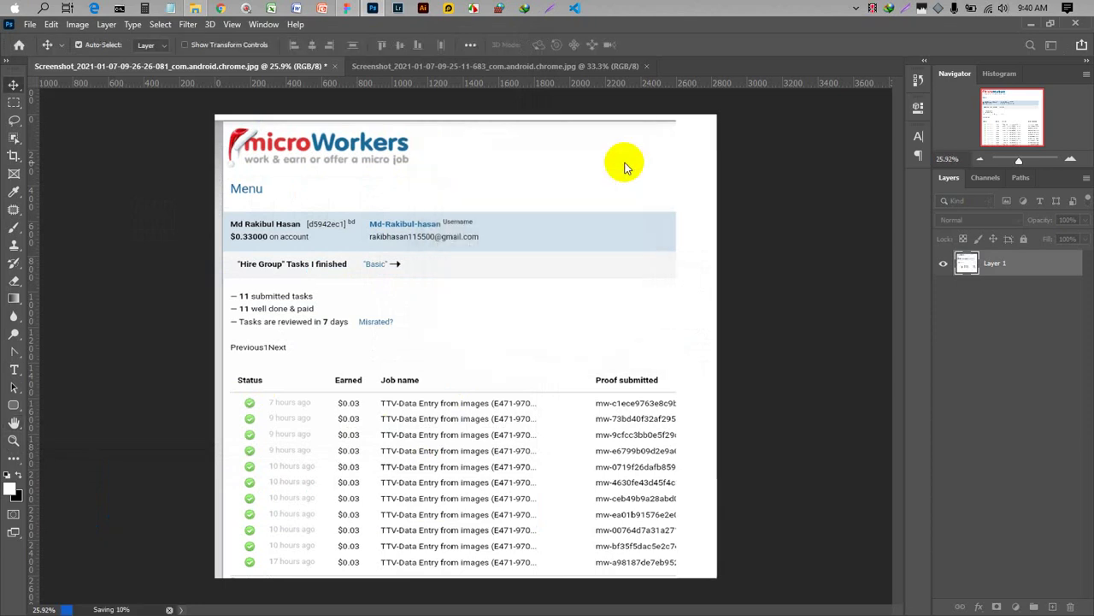
- Switch to the Google Meet call in Chrome, close the empty new tab, and mute the microphone
{"action": "key", "text": "alt+Tab"}
{"action": "left_click", "coordinate": [19, 28]}
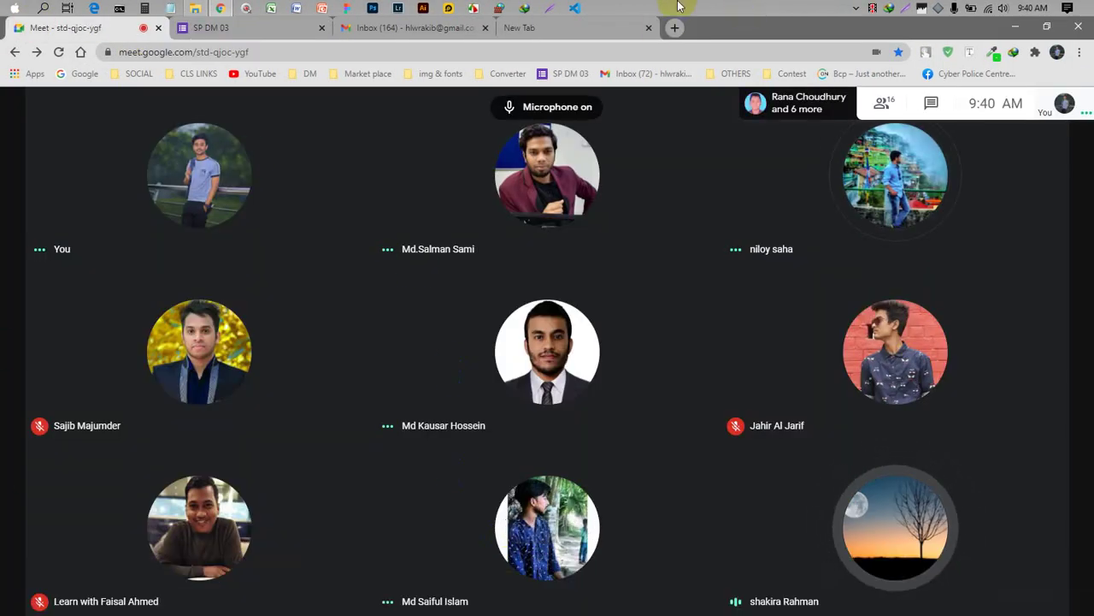
{"action": "left_click", "coordinate": [648, 28]}
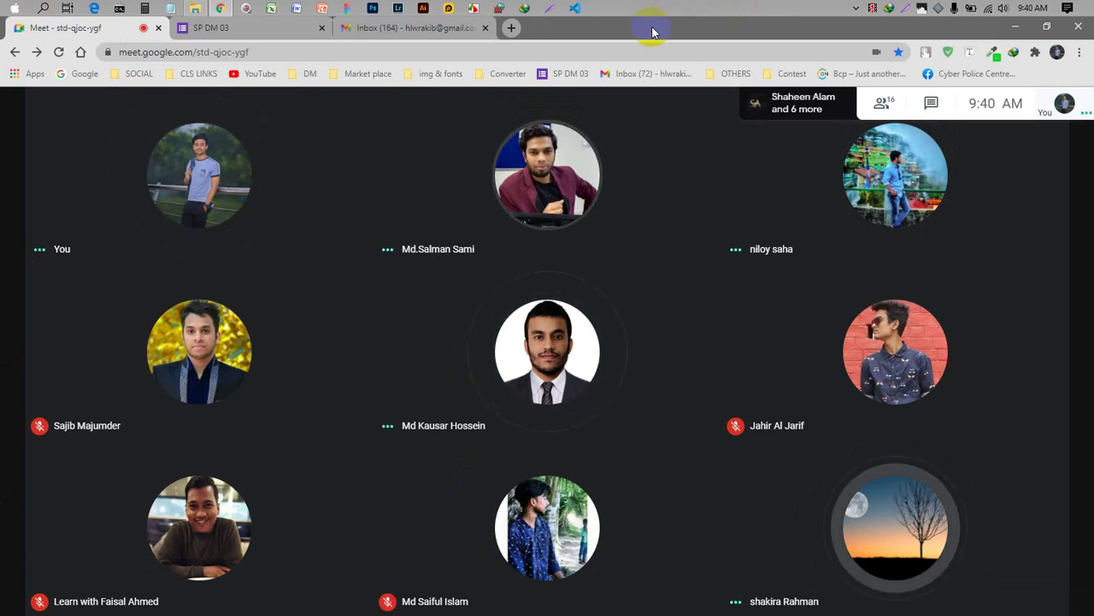
{"action": "mouse_move", "coordinate": [603, 167]}
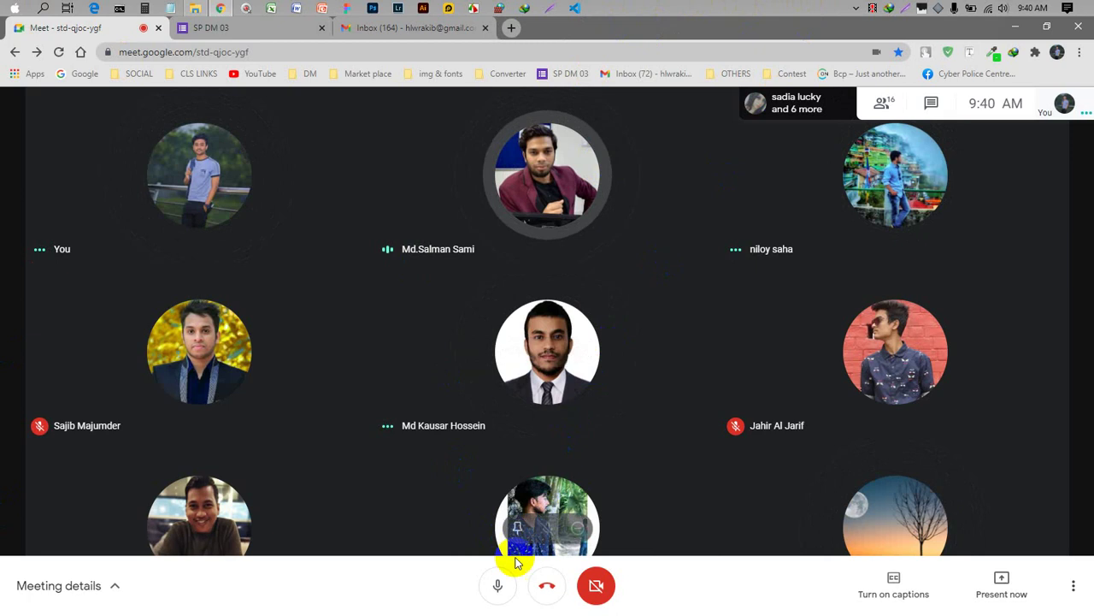
{"action": "left_click", "coordinate": [497, 584]}
- Return to Photoshop and close the resized 09-26-26 screenshot document without saving it again
{"action": "key", "text": "ctrl+super+Right"}
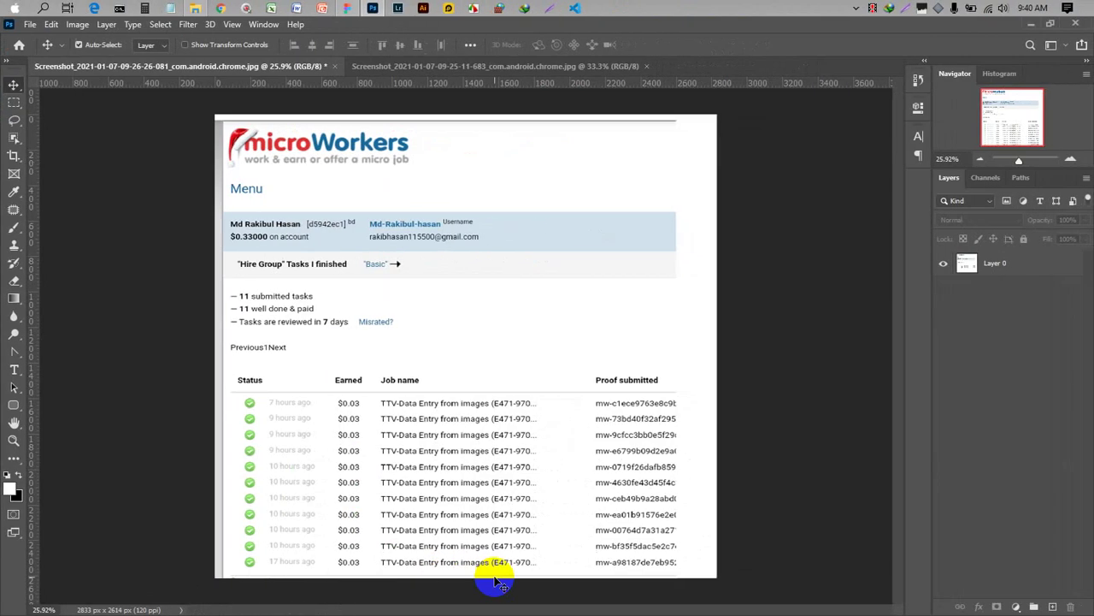
{"action": "left_click", "coordinate": [335, 67]}
{"action": "left_click", "coordinate": [538, 246]}
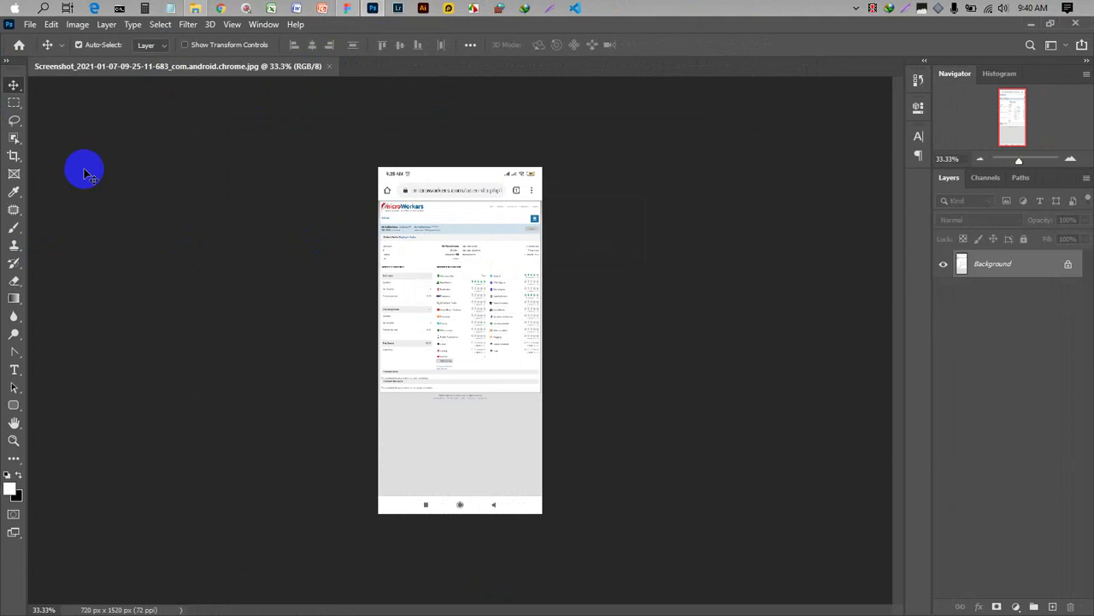
- Examine the worker's profile, statistics and reputation sections of the 09-25-11 screenshot at up to about 122% zoom
{"action": "left_click_drag", "start_coordinate": [1021, 162], "coordinate": [1024, 162]}
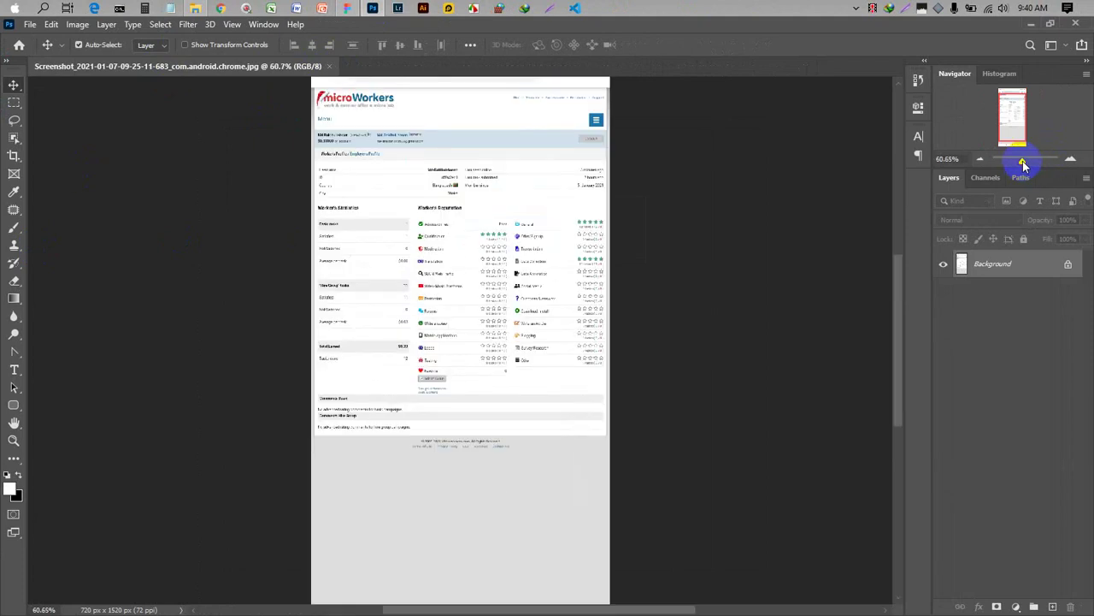
{"action": "scroll", "coordinate": [123, 134], "scroll_direction": "up", "scroll_amount": 2}
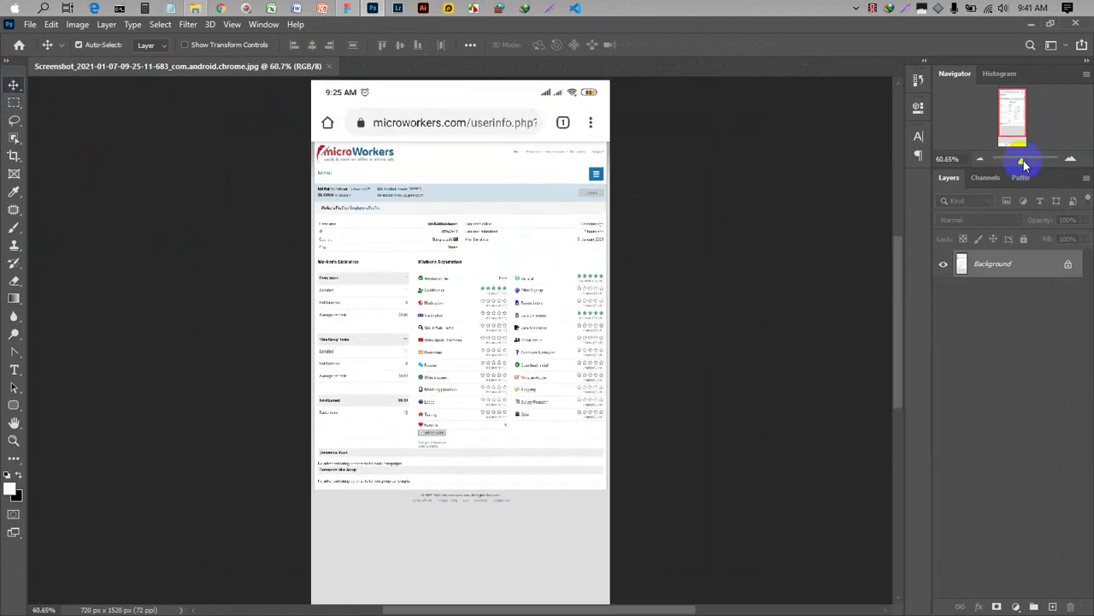
{"action": "left_click_drag", "start_coordinate": [1024, 162], "coordinate": [1028, 162]}
{"action": "scroll", "coordinate": [757, 262], "scroll_direction": "up", "scroll_amount": 3}
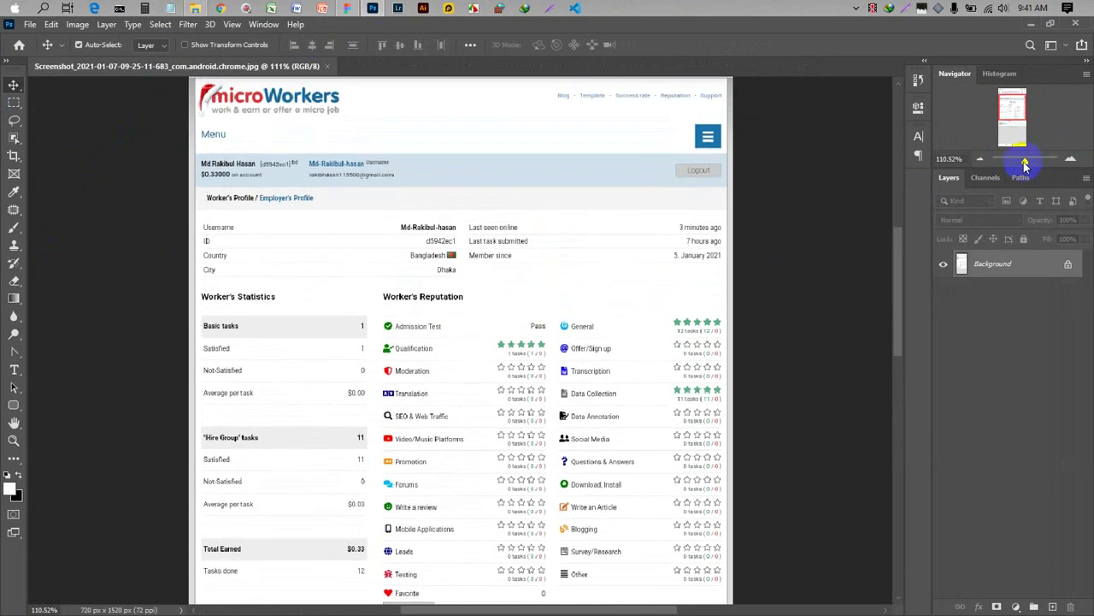
{"action": "left_click_drag", "start_coordinate": [1025, 164], "coordinate": [1028, 166]}
{"action": "scroll", "coordinate": [764, 219], "scroll_direction": "up", "scroll_amount": 2}
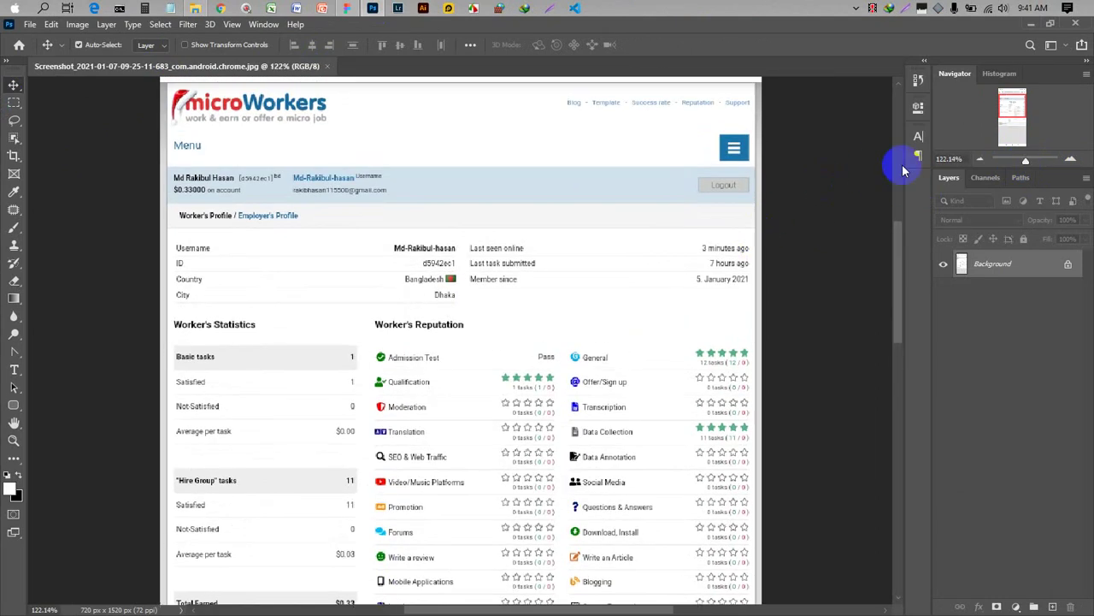
{"action": "left_click", "coordinate": [980, 154]}
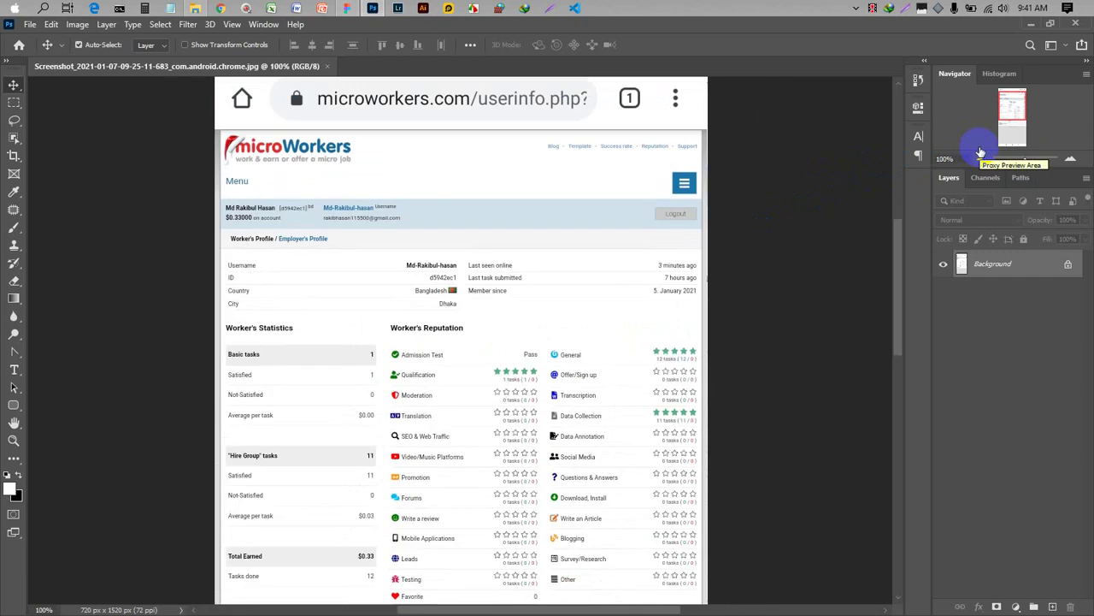
{"action": "scroll", "coordinate": [733, 166], "scroll_direction": "down", "scroll_amount": 3}
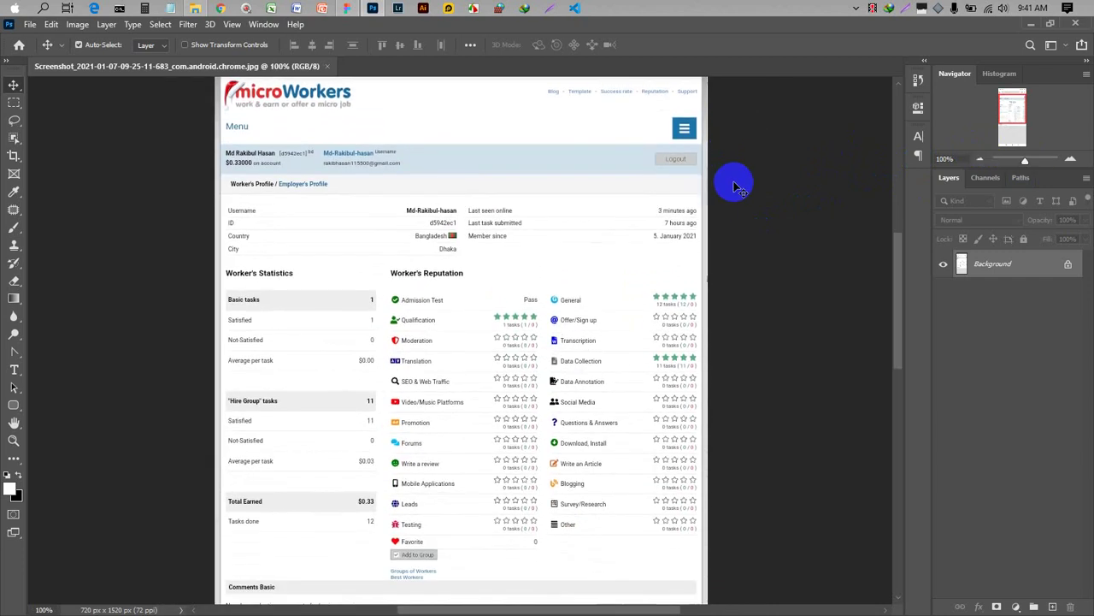
{"action": "scroll", "coordinate": [734, 181], "scroll_direction": "up", "scroll_amount": 2}
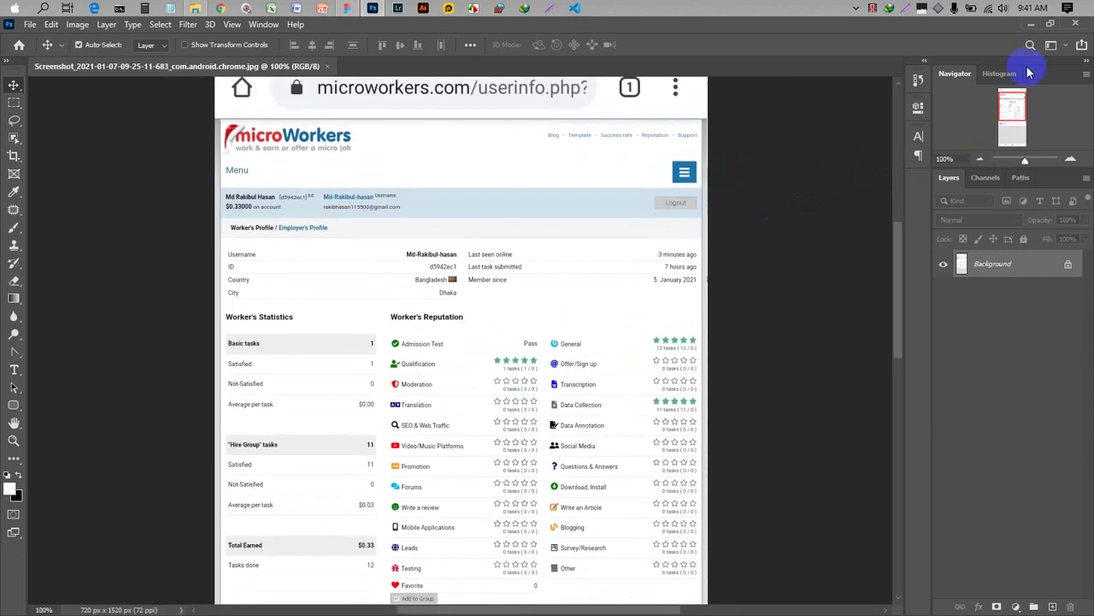
- Select the page area from the microWorkers logo to the reputation list, unlock the background, copy the selection to a new layer, and delete the original layer
{"action": "left_click", "coordinate": [13, 104]}
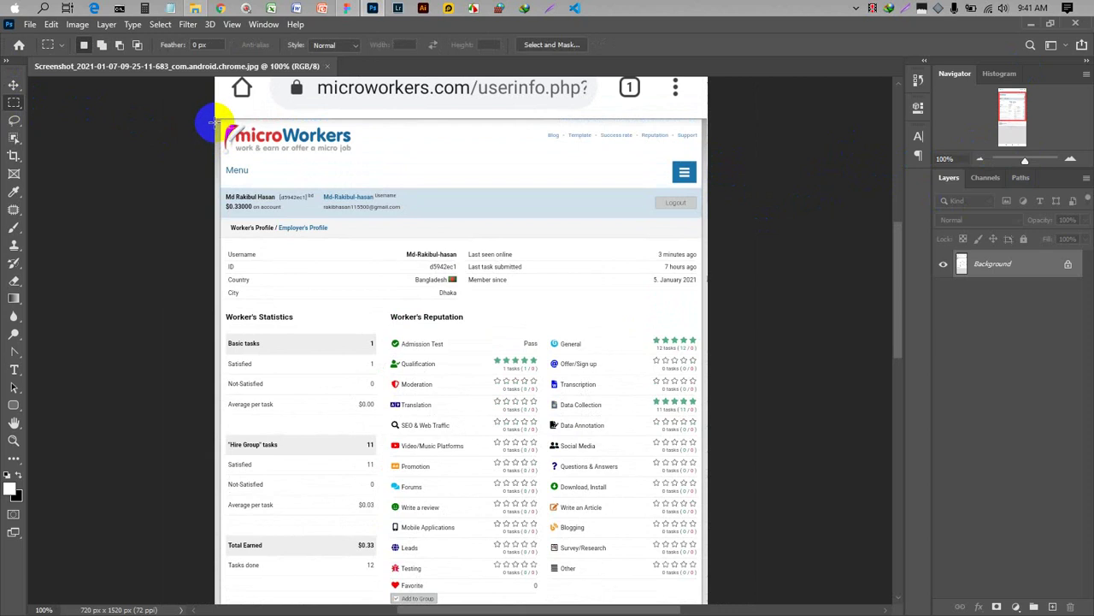
{"action": "left_click_drag", "start_coordinate": [213, 122], "coordinate": [703, 581]}
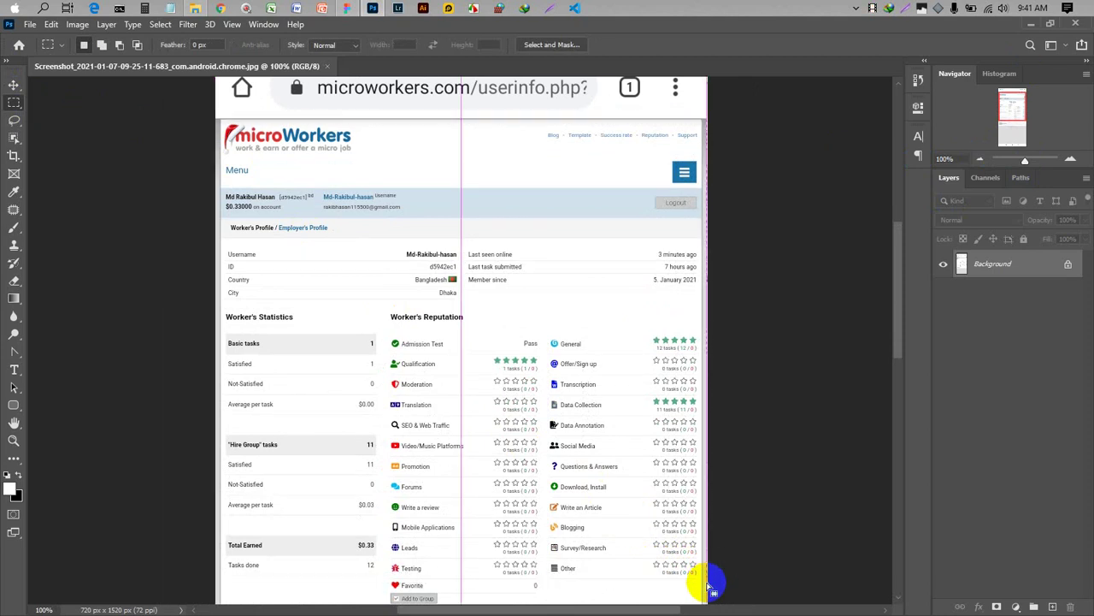
{"action": "left_click", "coordinate": [1066, 272]}
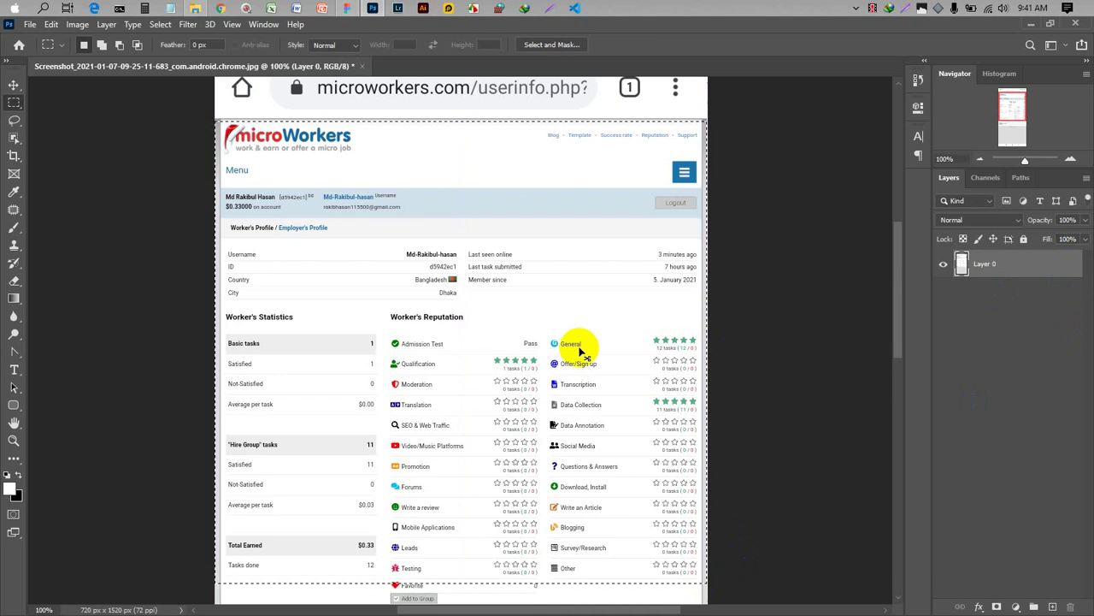
{"action": "key", "text": "ctrl+j"}
{"action": "left_click_drag", "start_coordinate": [1002, 303], "coordinate": [1071, 607]}
- Crop away the transparent areas above and below the copied page content, leaving a canvas of about 720 × 676 px
{"action": "left_click", "coordinate": [13, 83]}
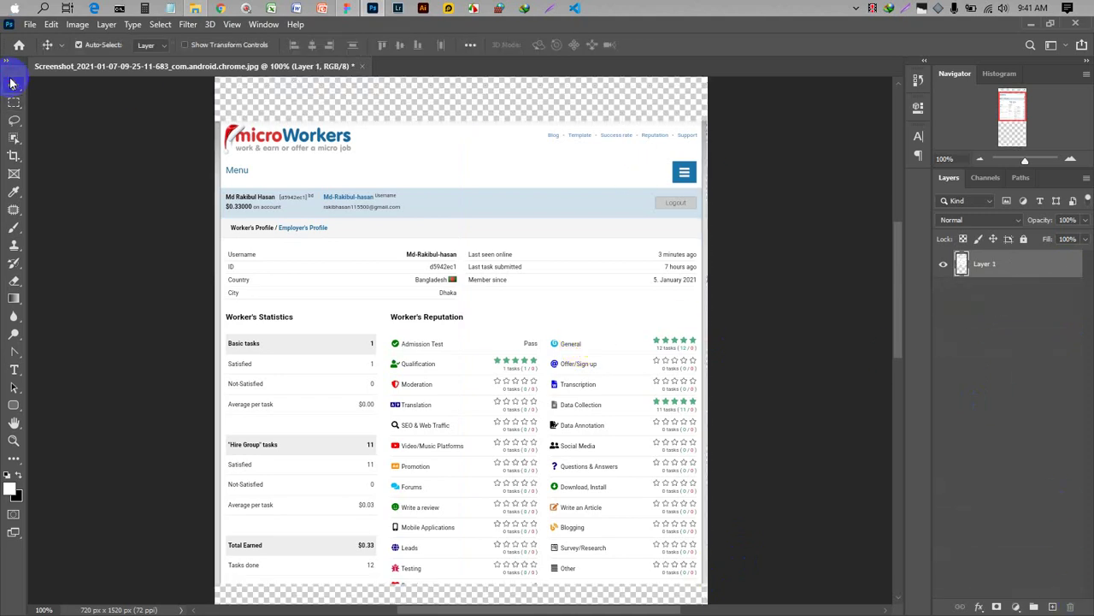
{"action": "left_click", "coordinate": [13, 155]}
{"action": "left_click_drag", "start_coordinate": [1025, 160], "coordinate": [1024, 161]}
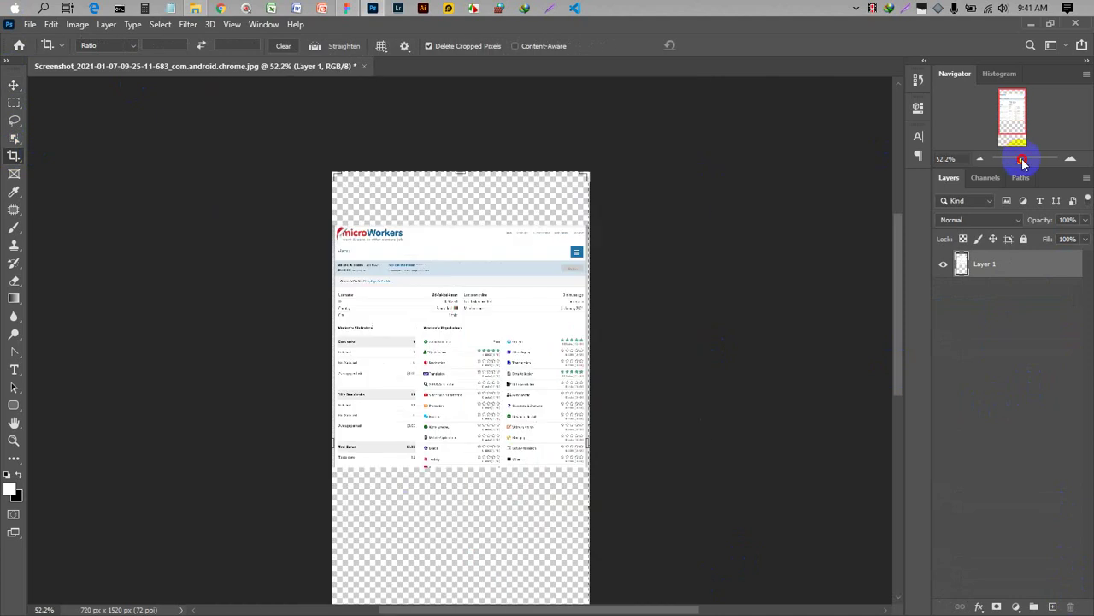
{"action": "left_click_drag", "start_coordinate": [465, 168], "coordinate": [464, 198]}
{"action": "scroll", "coordinate": [447, 518], "scroll_direction": "down", "scroll_amount": 5}
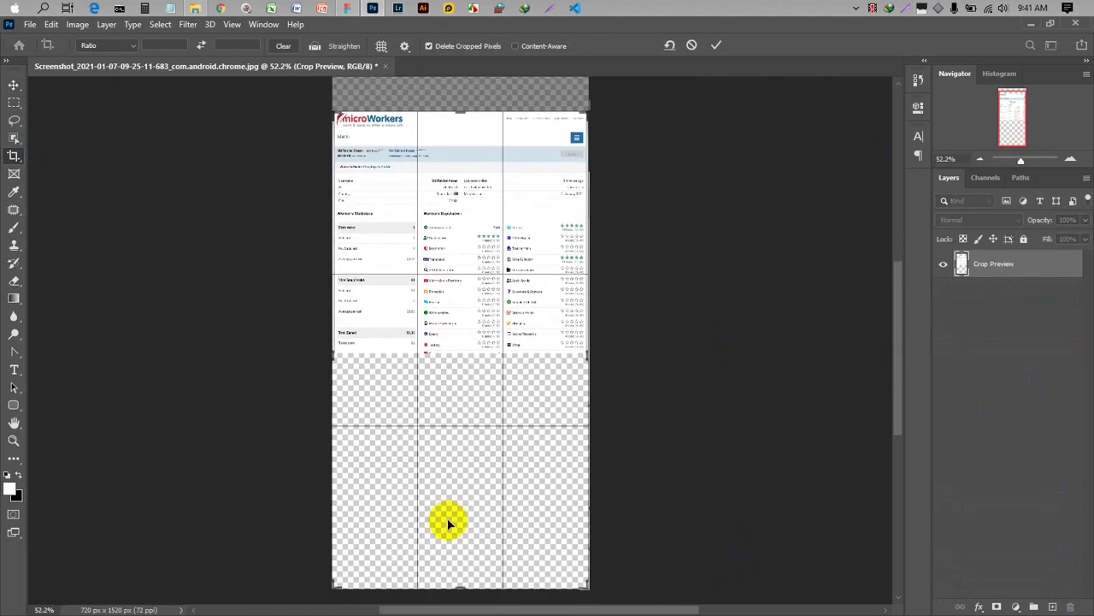
{"action": "left_click_drag", "start_coordinate": [465, 579], "coordinate": [465, 442]}
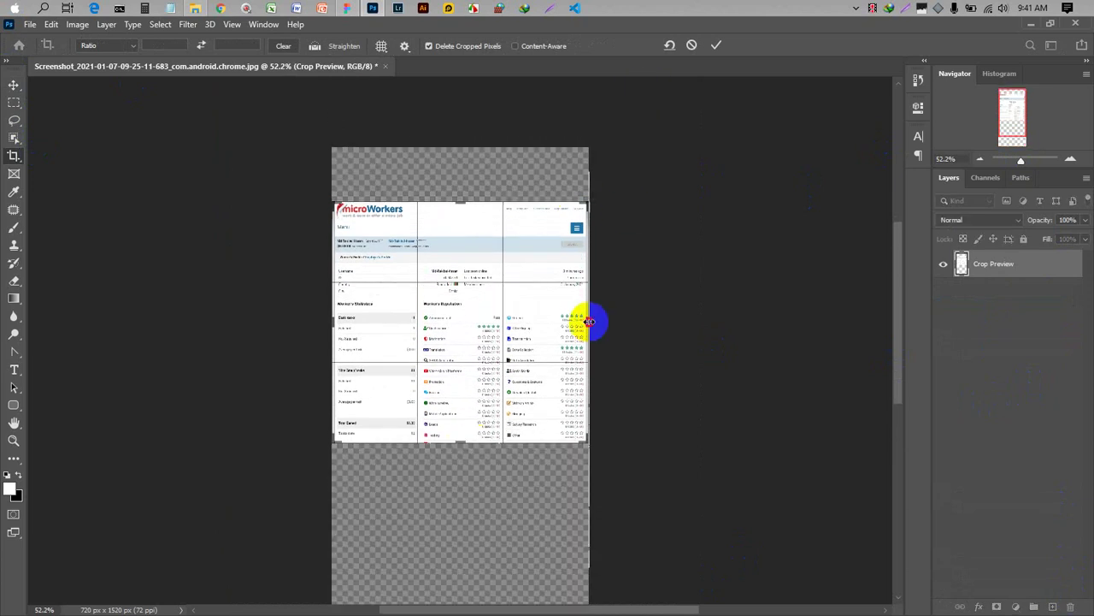
{"action": "left_click_drag", "start_coordinate": [589, 321], "coordinate": [602, 318]}
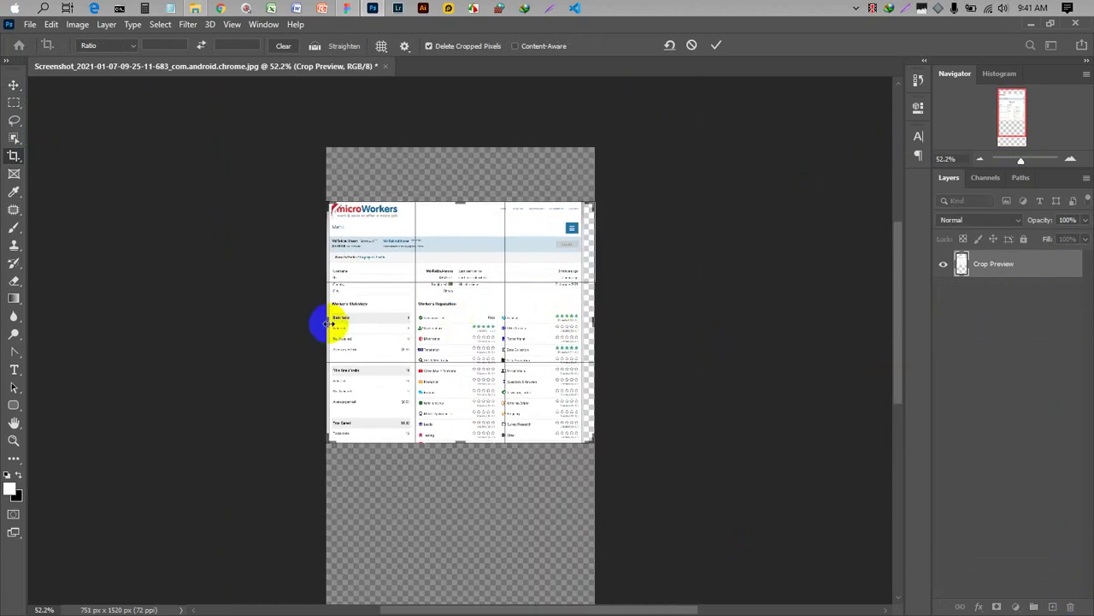
{"action": "left_click_drag", "start_coordinate": [600, 322], "coordinate": [588, 318]}
{"action": "left_click", "coordinate": [716, 46]}
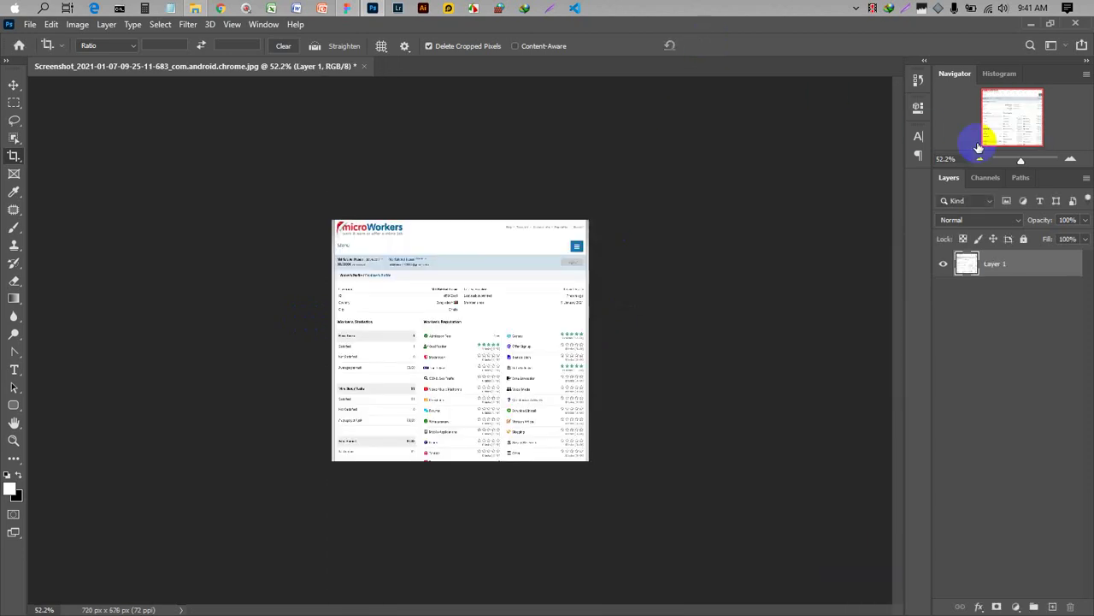
- Resize the cropped screenshot to 1700 px wide and raise the resolution to 120 pixels/inch with resampling, producing 2833 × 2660 px
{"action": "left_click_drag", "start_coordinate": [1022, 161], "coordinate": [1027, 161]}
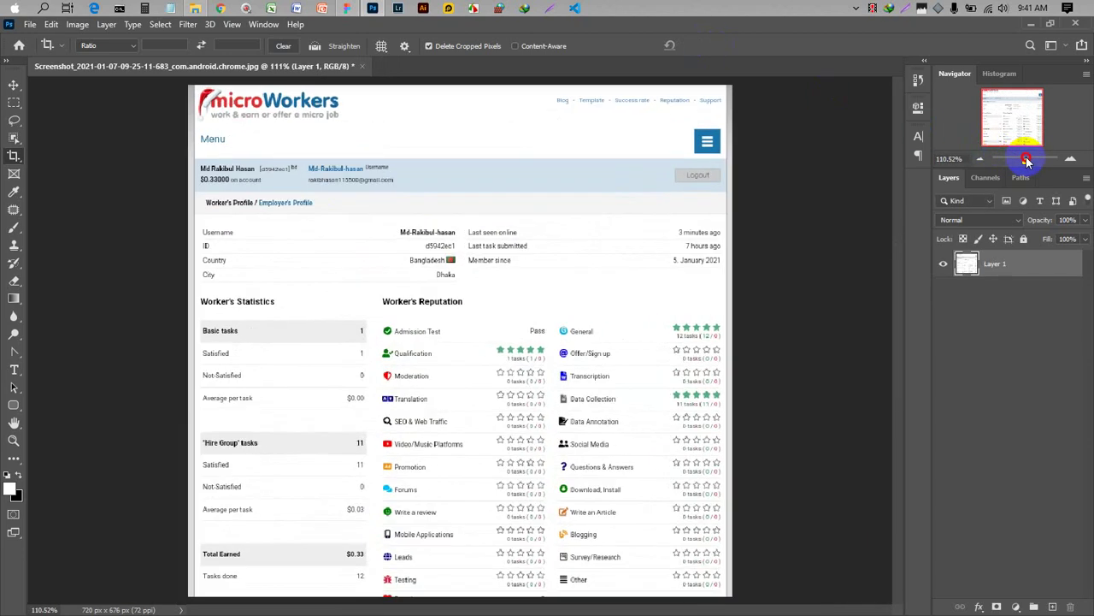
{"action": "left_click", "coordinate": [12, 85]}
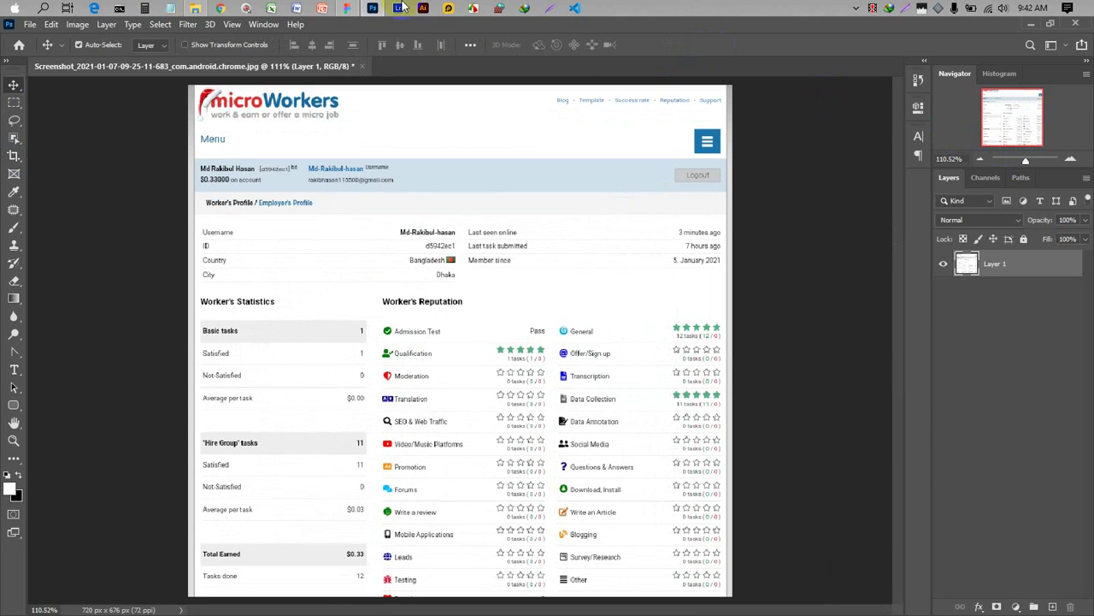
{"action": "left_click", "coordinate": [79, 25]}
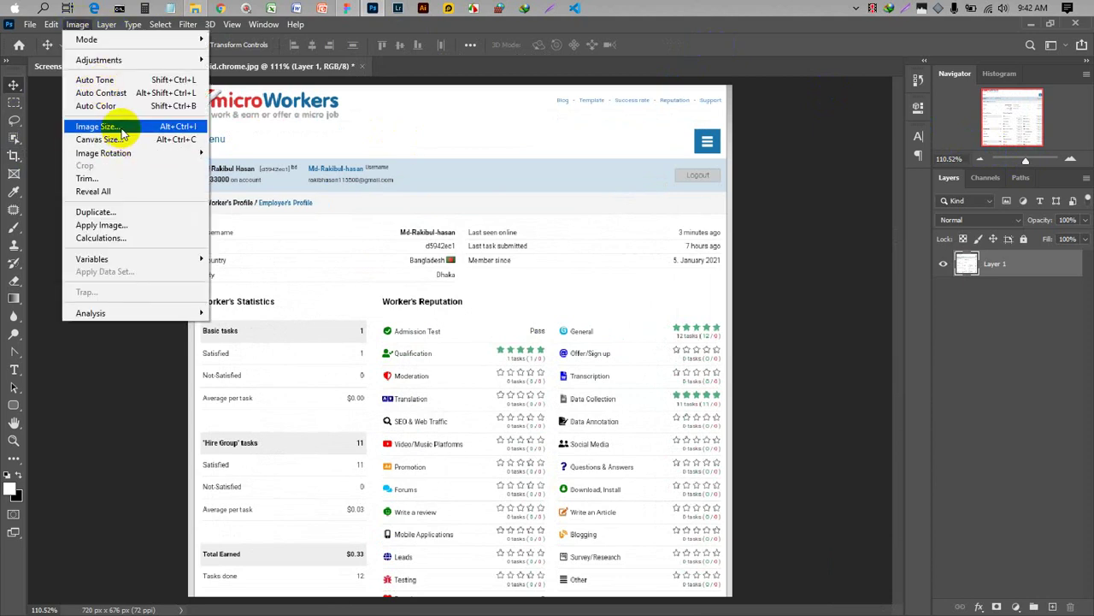
{"action": "left_click", "coordinate": [154, 128]}
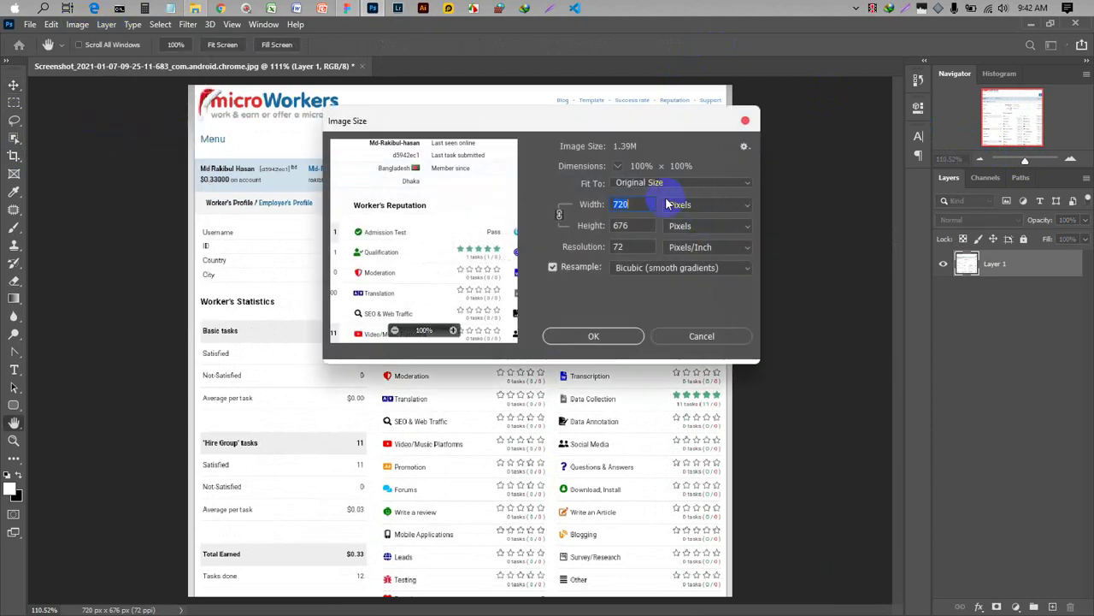
{"action": "type", "text": "1700"}
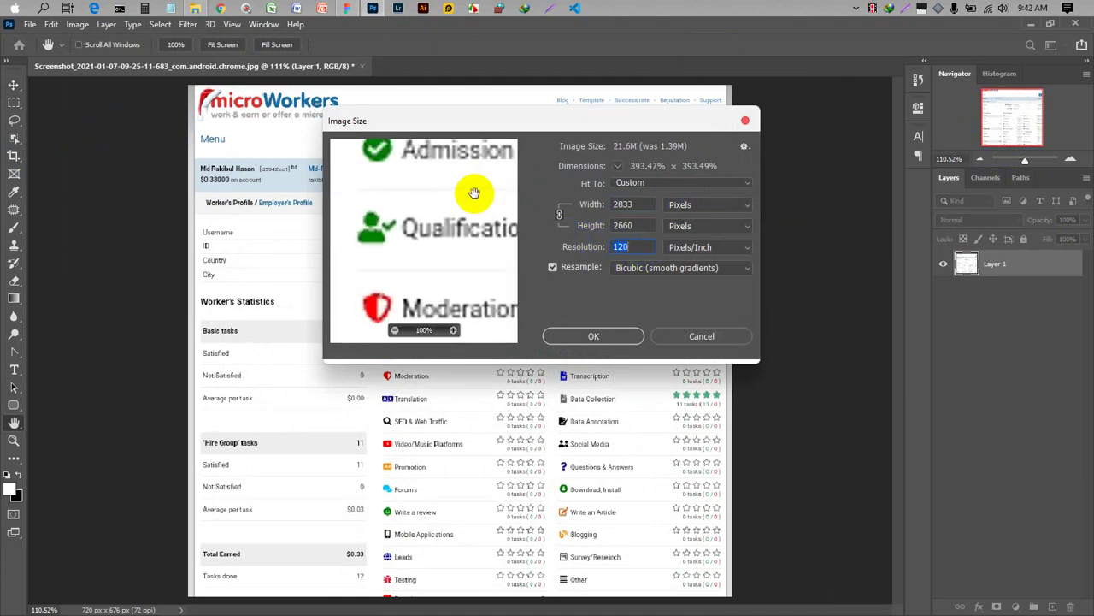
{"action": "left_click", "coordinate": [628, 336]}
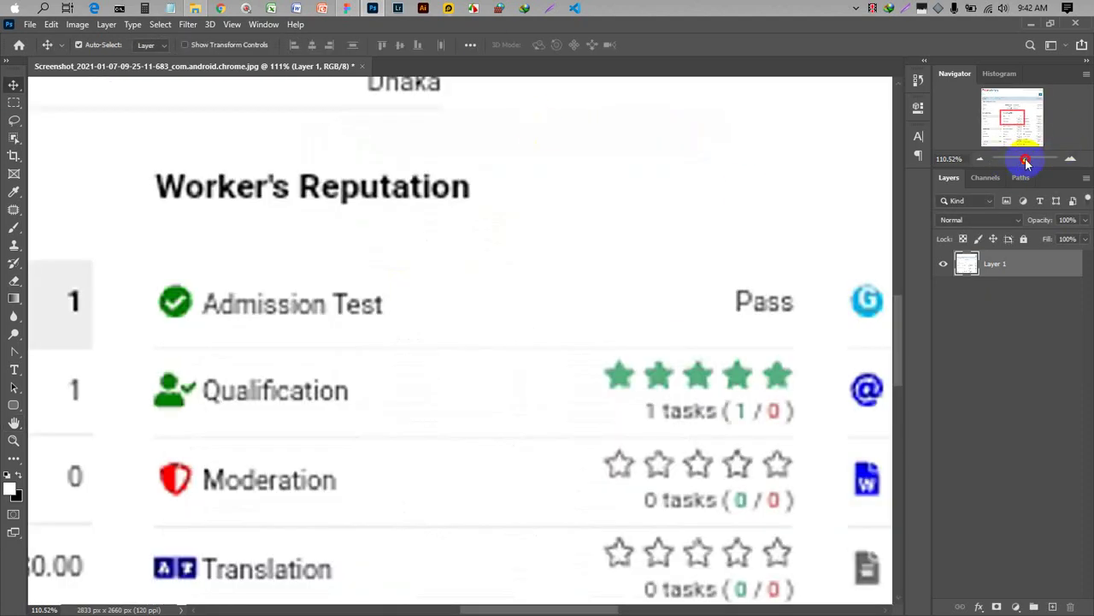
- Duplicate Layer 1, apply a High Pass filter with a 1.8 px radius to the copy, and set its blend mode to Overlay
{"action": "left_click_drag", "start_coordinate": [1027, 162], "coordinate": [1020, 166]}
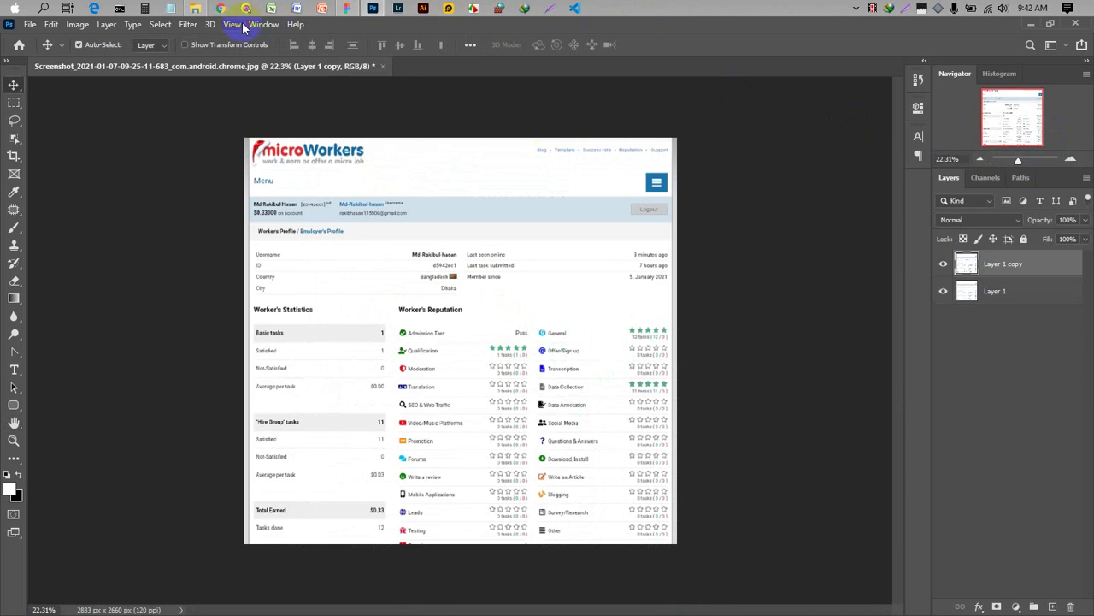
{"action": "left_click", "coordinate": [185, 26]}
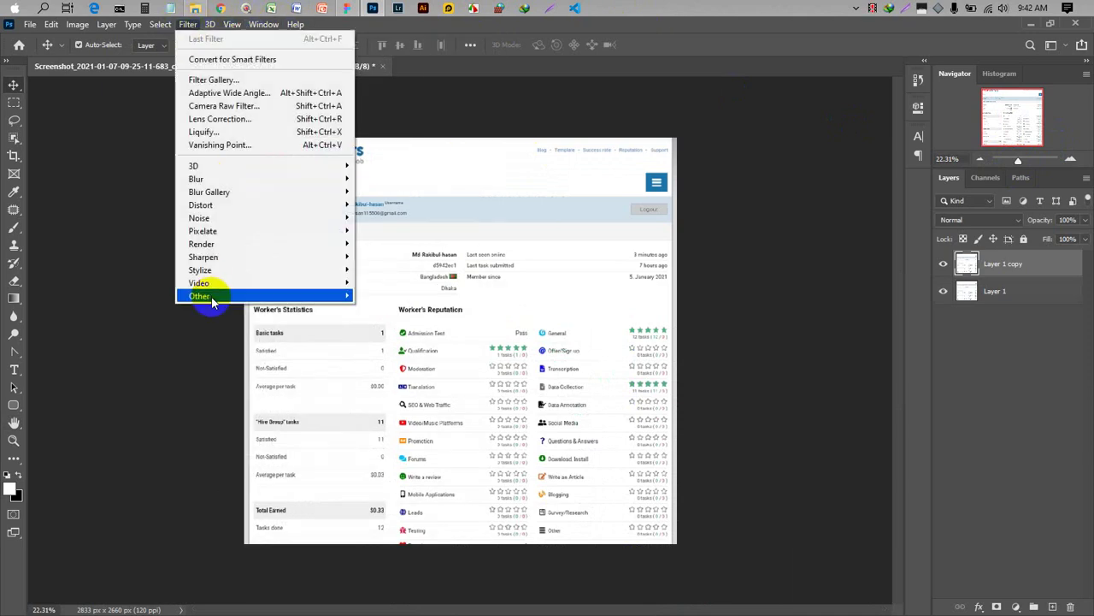
{"action": "mouse_move", "coordinate": [212, 296]}
{"action": "left_click", "coordinate": [396, 310]}
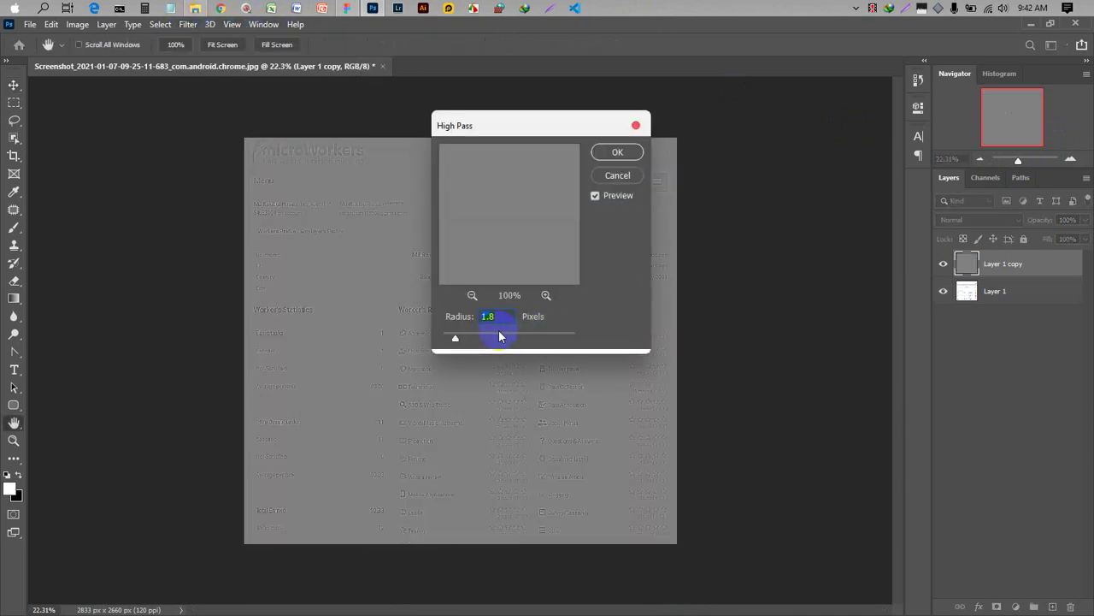
{"action": "left_click", "coordinate": [617, 153]}
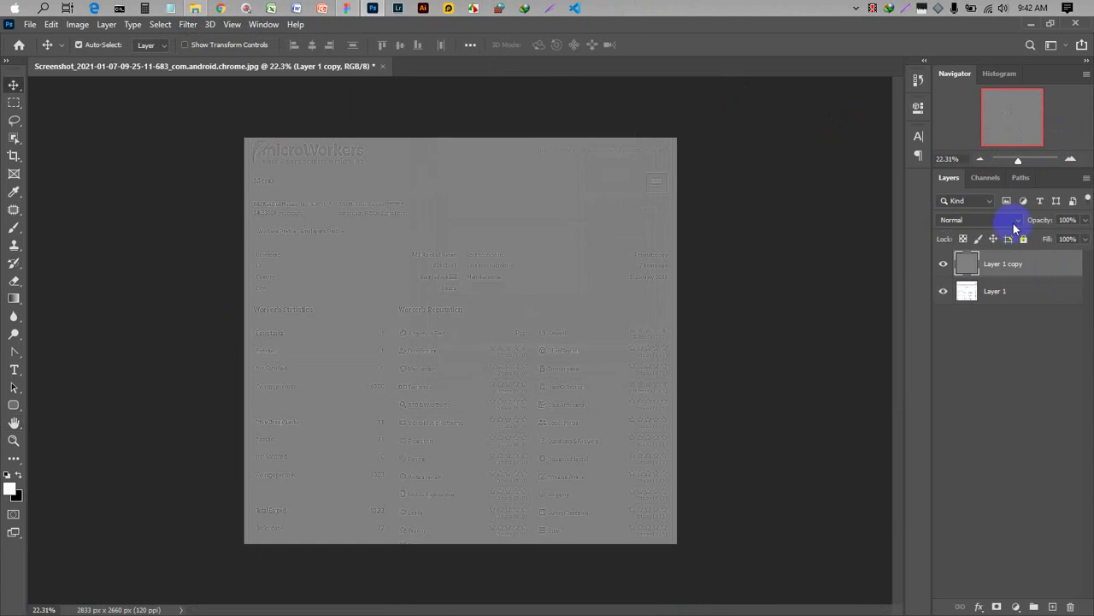
{"action": "left_click", "coordinate": [1009, 221]}
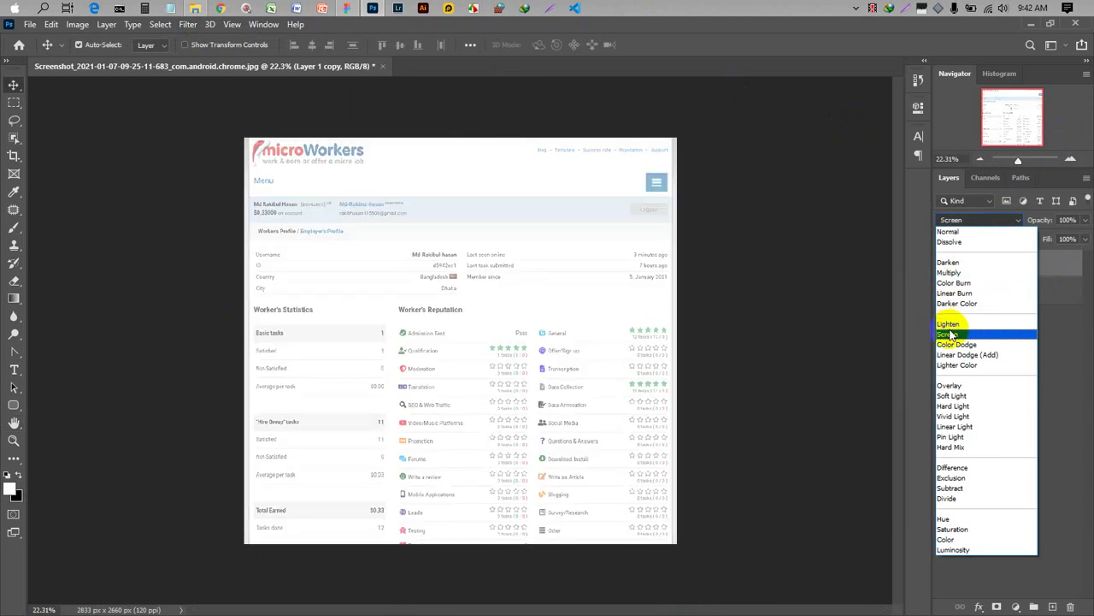
{"action": "left_click", "coordinate": [949, 385]}
{"action": "left_click_drag", "start_coordinate": [1018, 168], "coordinate": [1021, 170]}
{"action": "left_click", "coordinate": [1005, 347]}
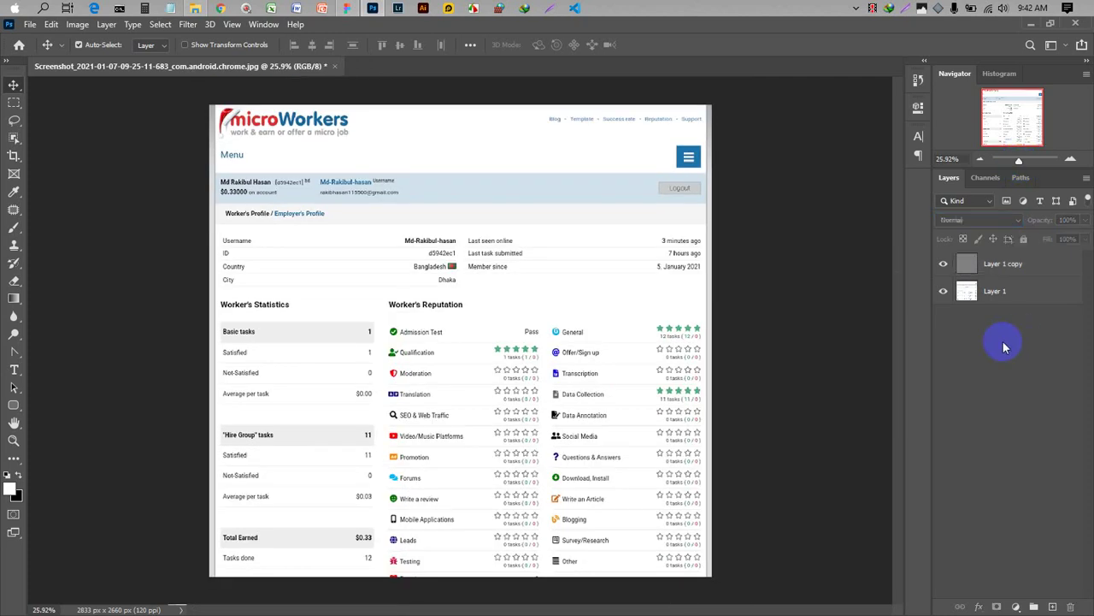
- Save the sharpened, flattened 09-25-11 screenshot as a JPEG in Downloads under its existing name at quality 12
{"action": "left_click", "coordinate": [28, 24]}
{"action": "left_click", "coordinate": [68, 184]}
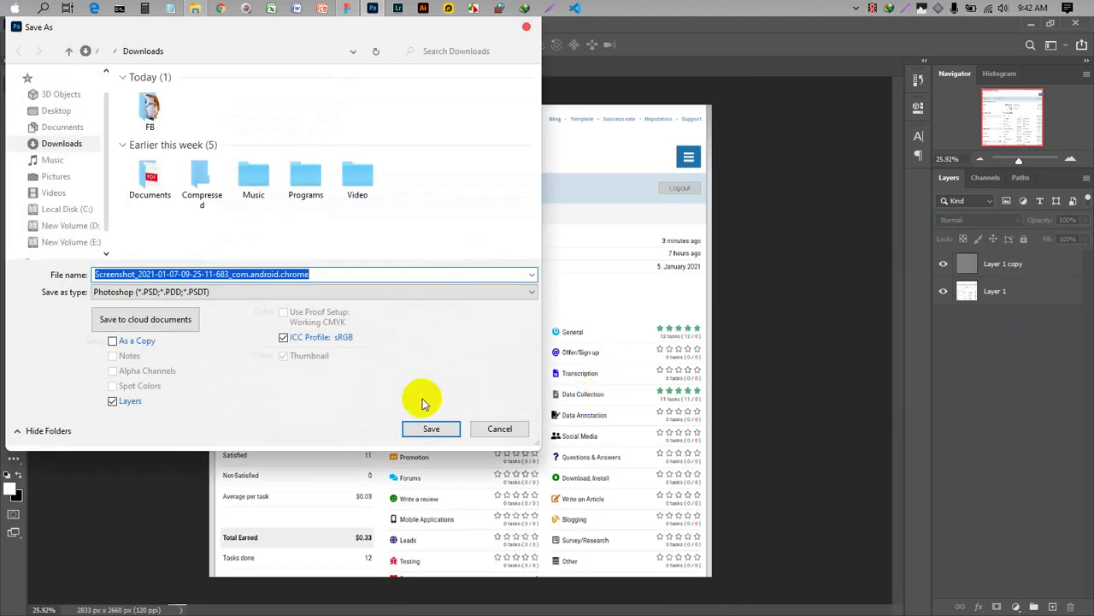
{"action": "left_click", "coordinate": [298, 291]}
{"action": "left_click", "coordinate": [137, 398]}
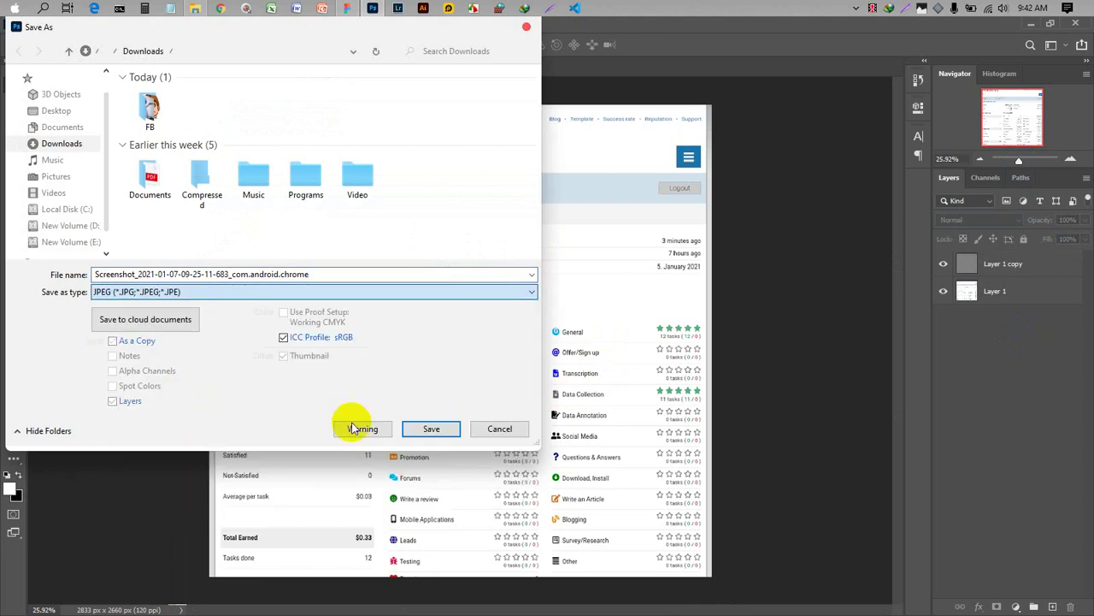
{"action": "left_click", "coordinate": [434, 428]}
{"action": "left_click", "coordinate": [623, 322]}
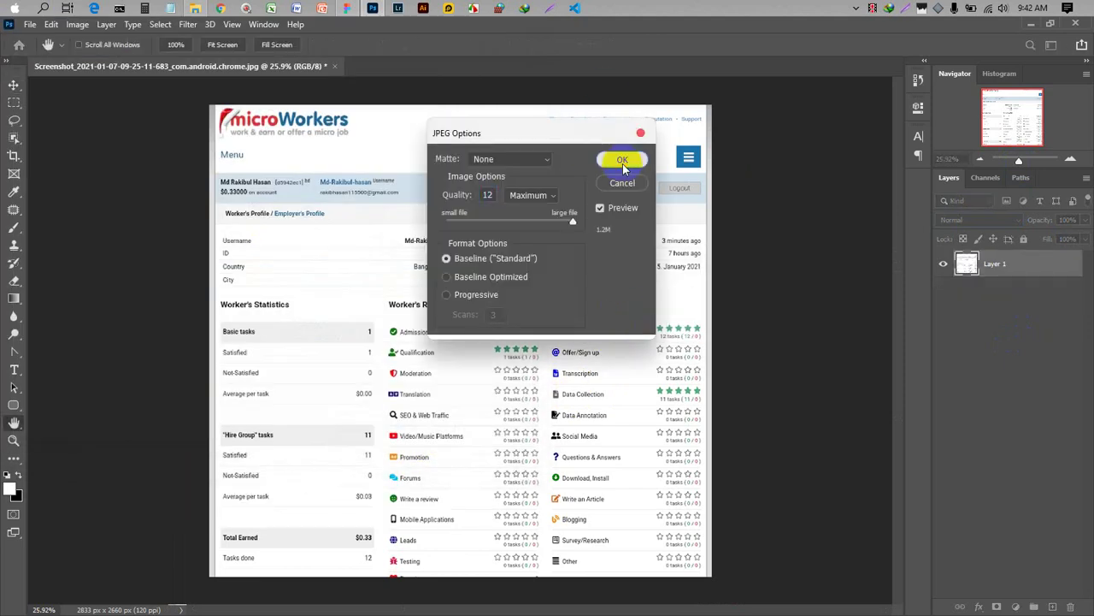
{"action": "left_click", "coordinate": [622, 161]}
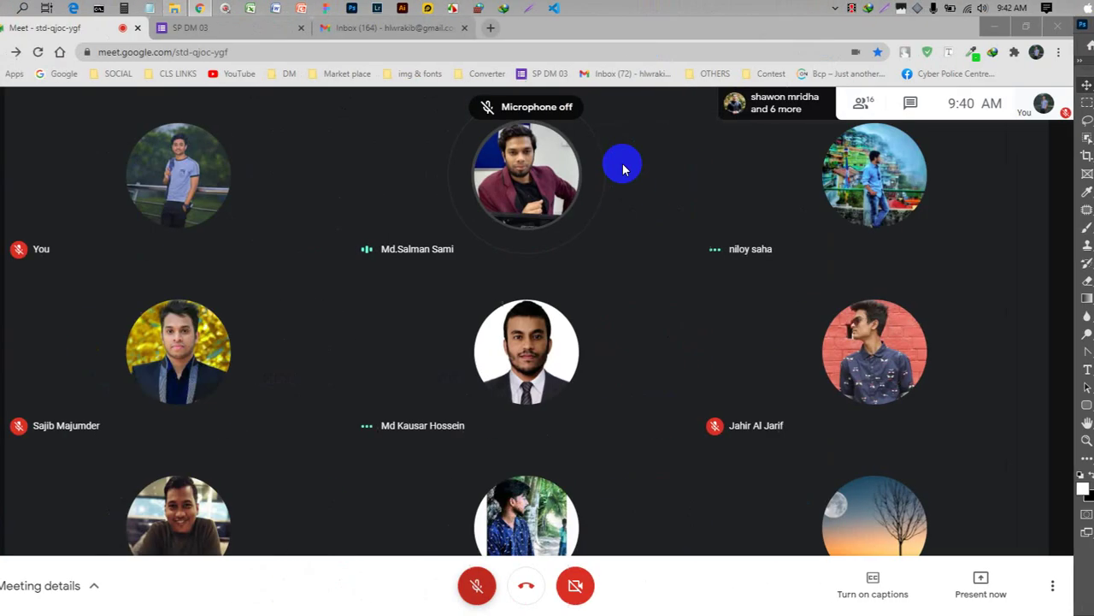
- Turn on the microphone in the Google Meet call and check the Downloads folder for the saved screenshots
{"action": "left_click", "coordinate": [494, 588]}
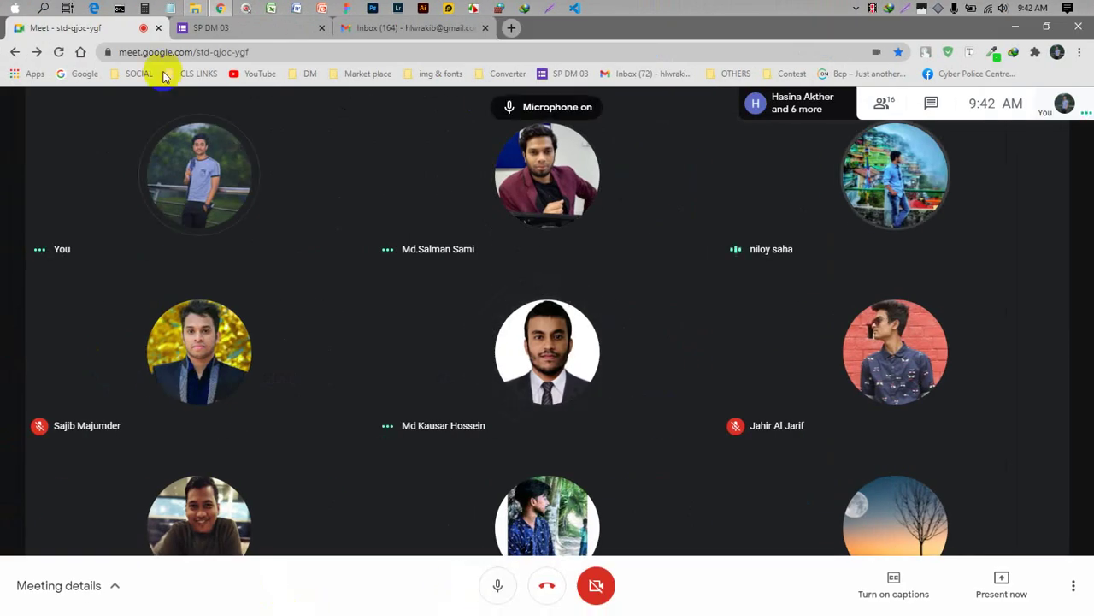
{"action": "left_click", "coordinate": [198, 7]}
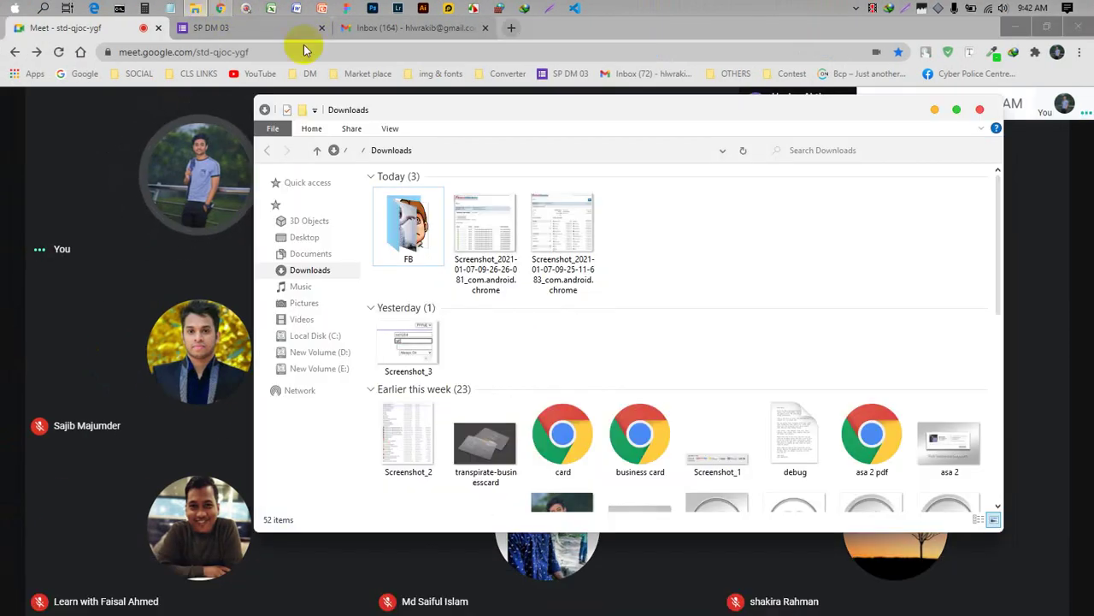
{"action": "left_click", "coordinate": [306, 206]}
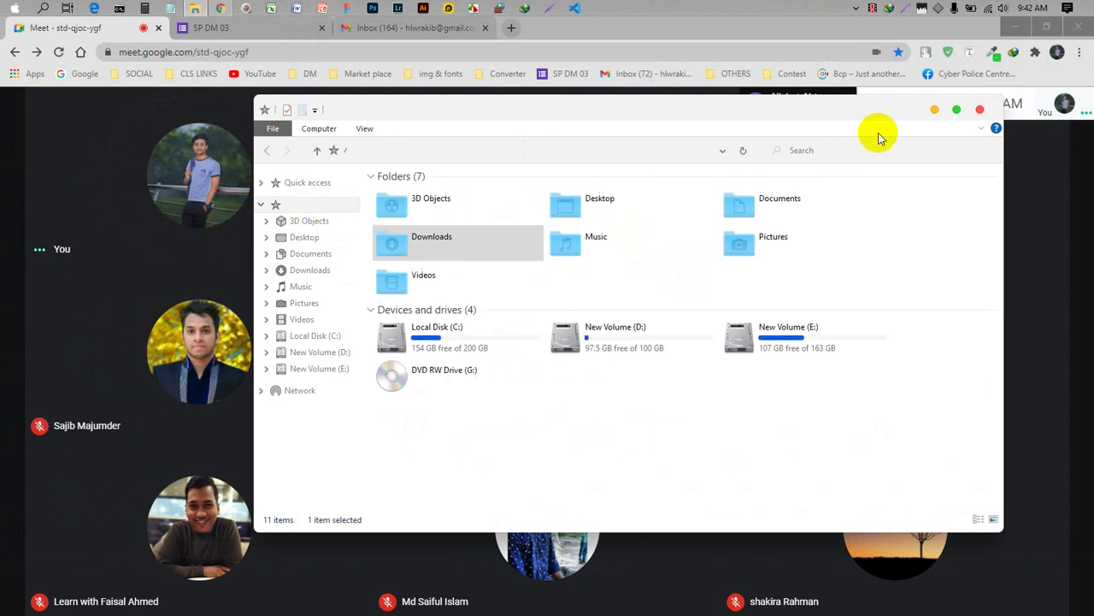
{"action": "left_click", "coordinate": [978, 109]}
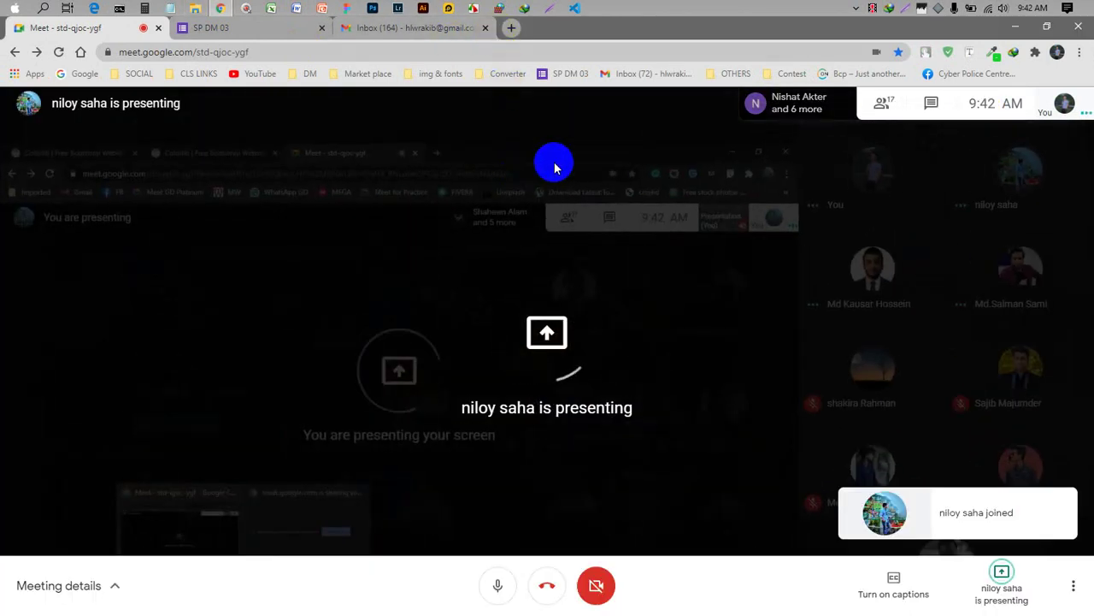
- Check the meeting's participant list and the screenshot link questions 10 and 11 in the SP DM 03 form
{"action": "left_click", "coordinate": [881, 102]}
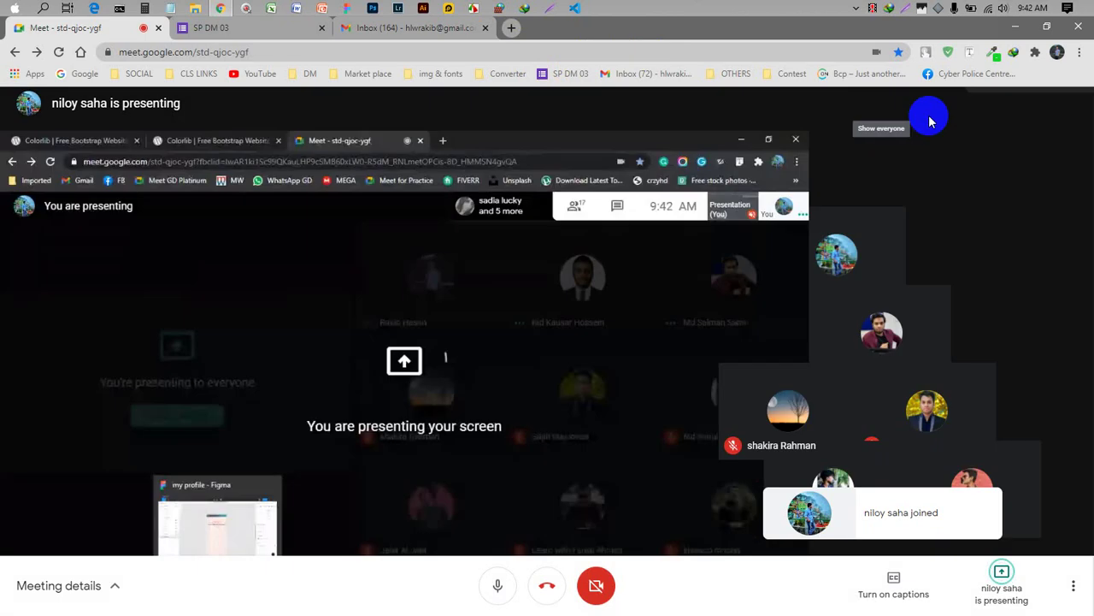
{"action": "left_click", "coordinate": [1075, 110]}
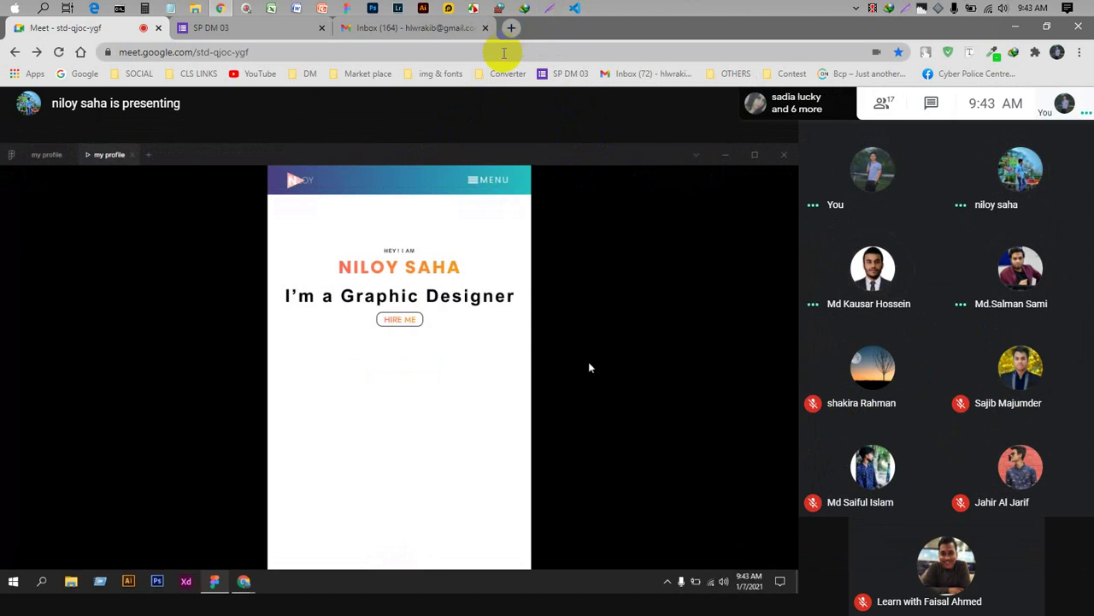
{"action": "left_click", "coordinate": [291, 33]}
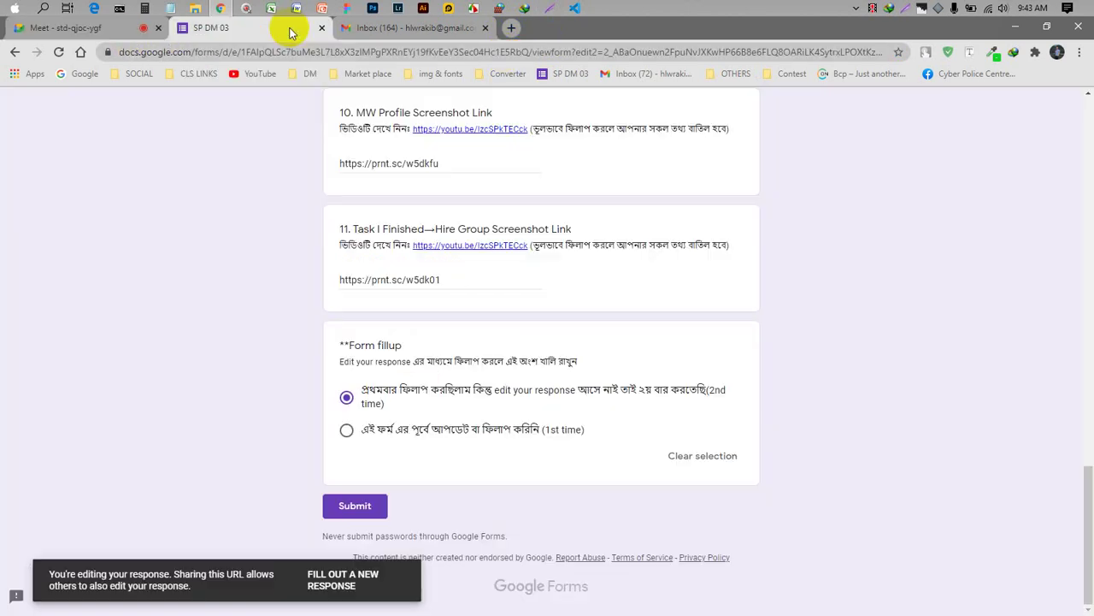
{"action": "scroll", "coordinate": [444, 183], "scroll_direction": "up", "scroll_amount": 1}
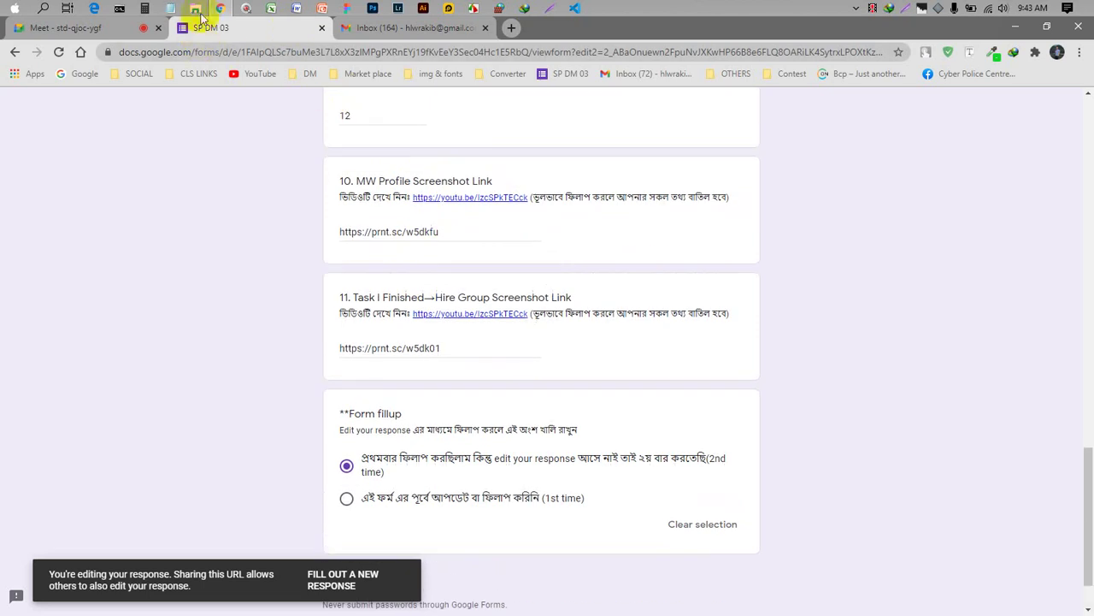
- Return to the Google Meet call and mute the microphone
{"action": "left_click", "coordinate": [196, 9]}
{"action": "left_click", "coordinate": [68, 32]}
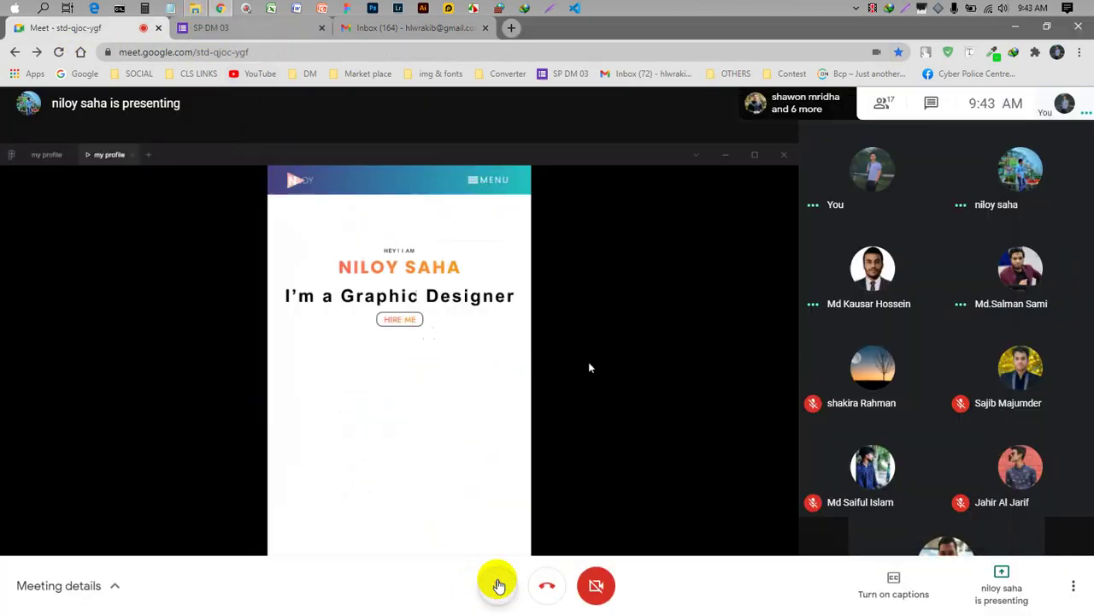
{"action": "left_click", "coordinate": [499, 585]}
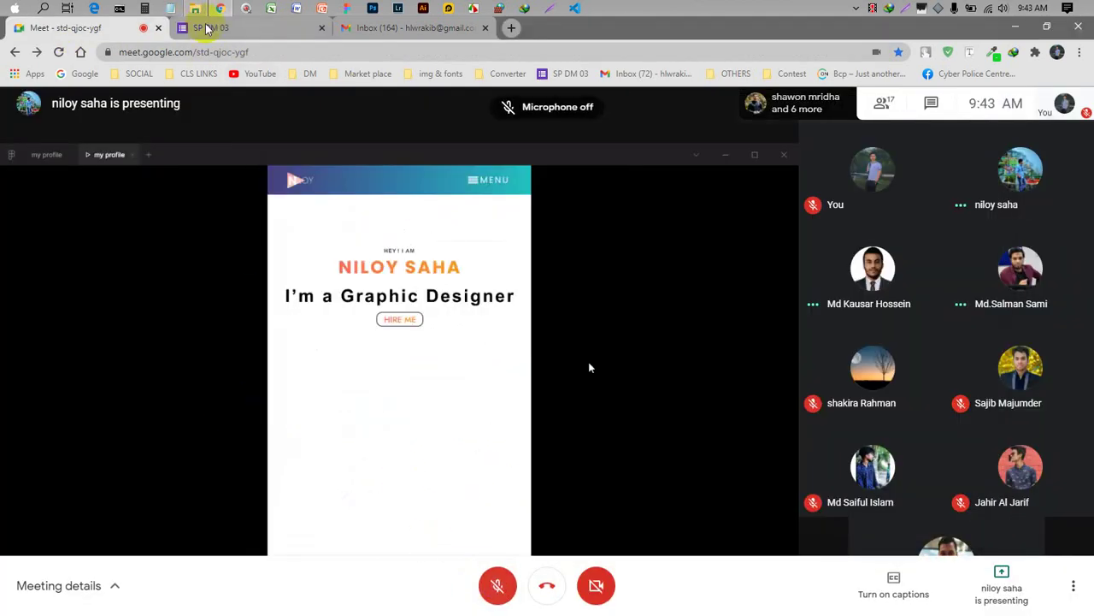
- Open the 09-25-11 screenshot from the Downloads folder in Photos and maximize its window
{"action": "left_click", "coordinate": [224, 26]}
{"action": "left_click", "coordinate": [196, 8]}
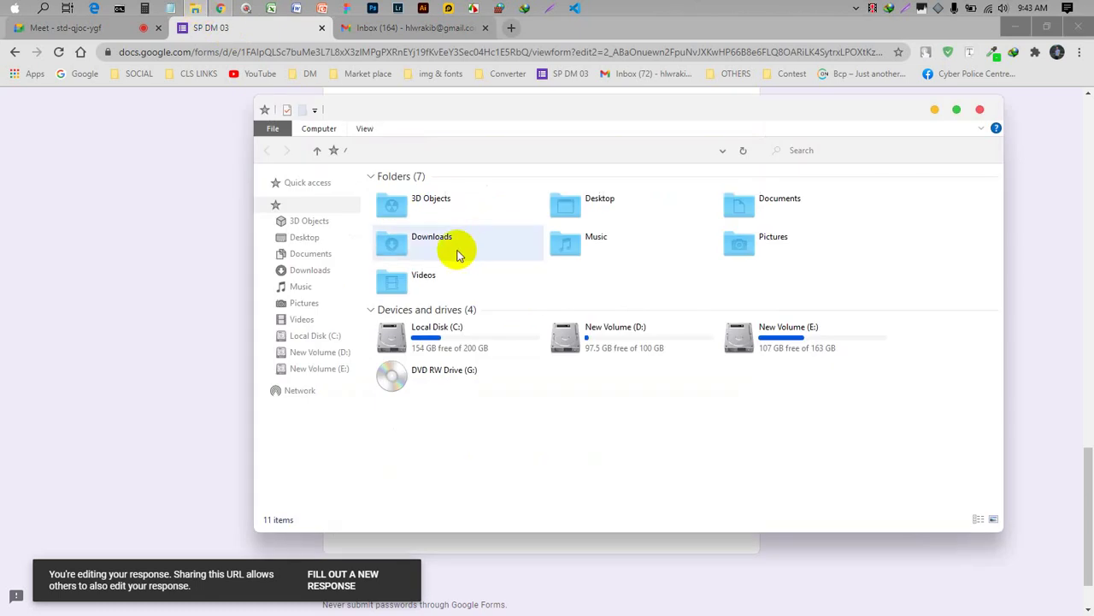
{"action": "double_click", "coordinate": [489, 250]}
{"action": "left_click", "coordinate": [417, 246]}
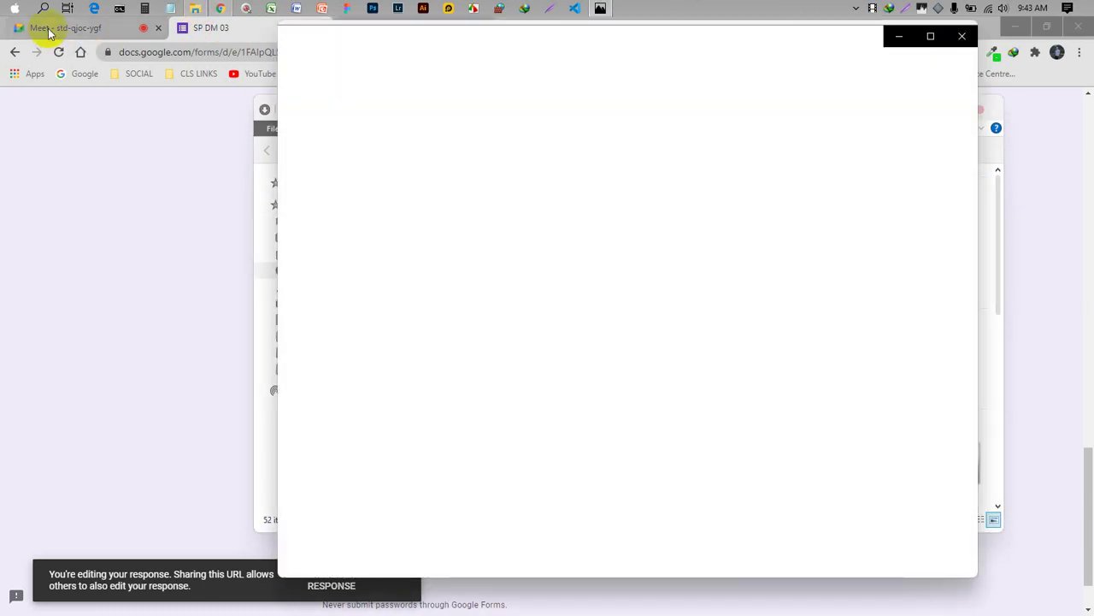
{"action": "left_click", "coordinate": [48, 29]}
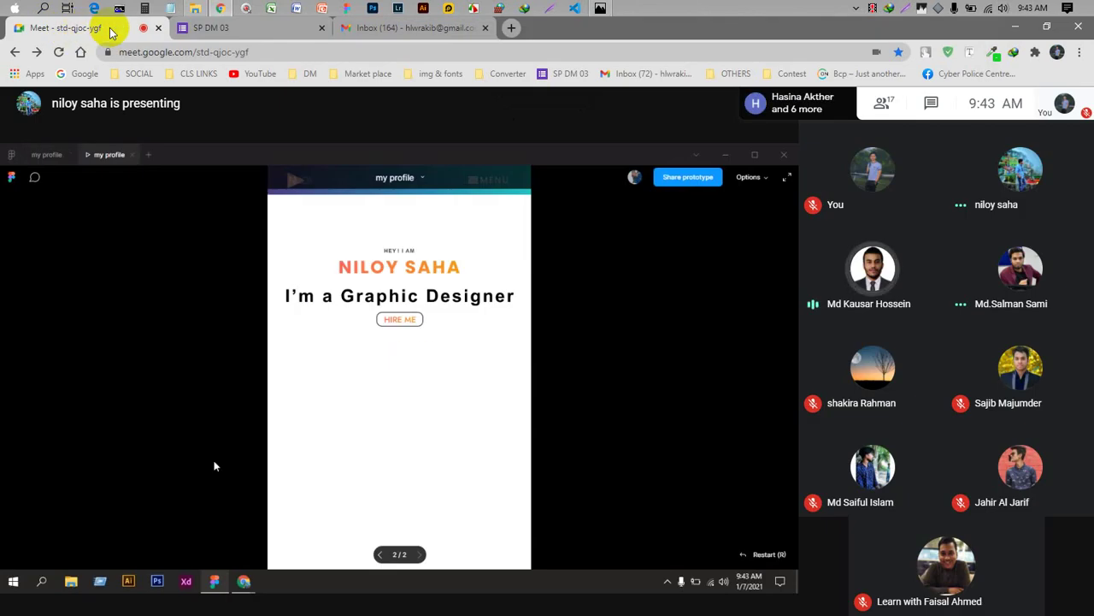
{"action": "left_click", "coordinate": [576, 11]}
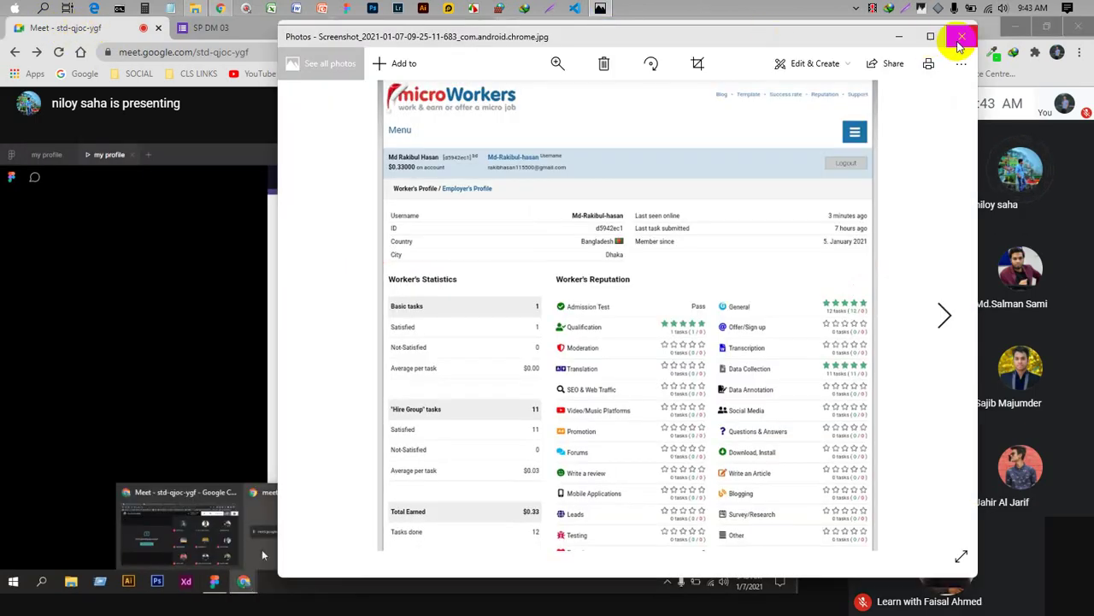
{"action": "left_click", "coordinate": [929, 39]}
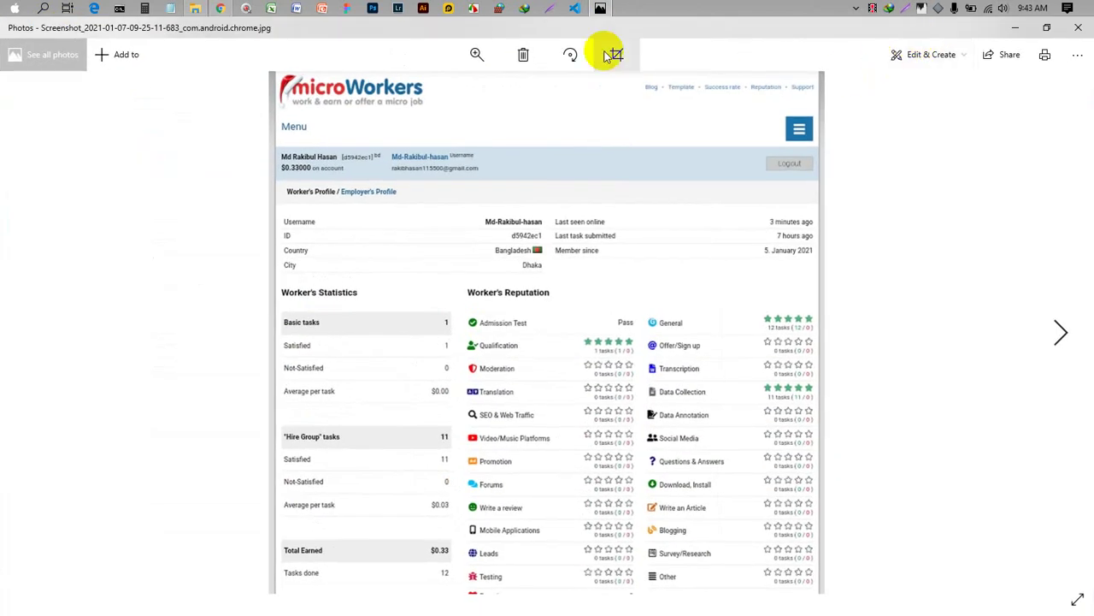
- Capture the entire microWorkers profile image, about 814 × 771 px, upload the capture and copy its link
{"action": "key", "text": "super+shift+s"}
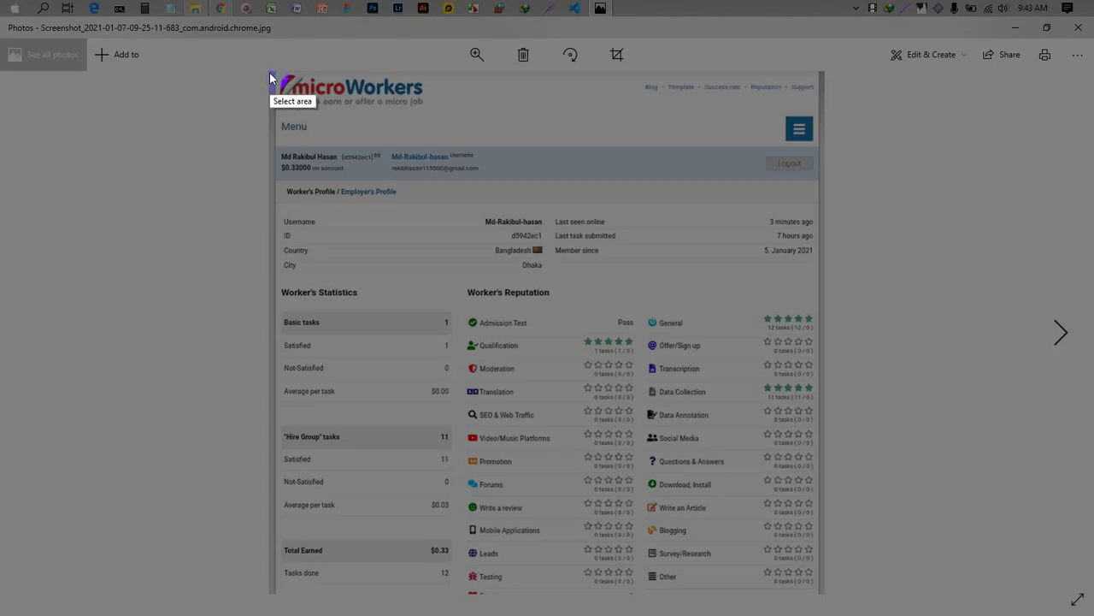
{"action": "mouse_move", "coordinate": [270, 72]}
{"action": "left_mouse_down"}
{"action": "mouse_move", "coordinate": [544, 340]}
{"action": "mouse_move", "coordinate": [692, 508]}
{"action": "mouse_move", "coordinate": [826, 599]}
{"action": "left_mouse_up"}
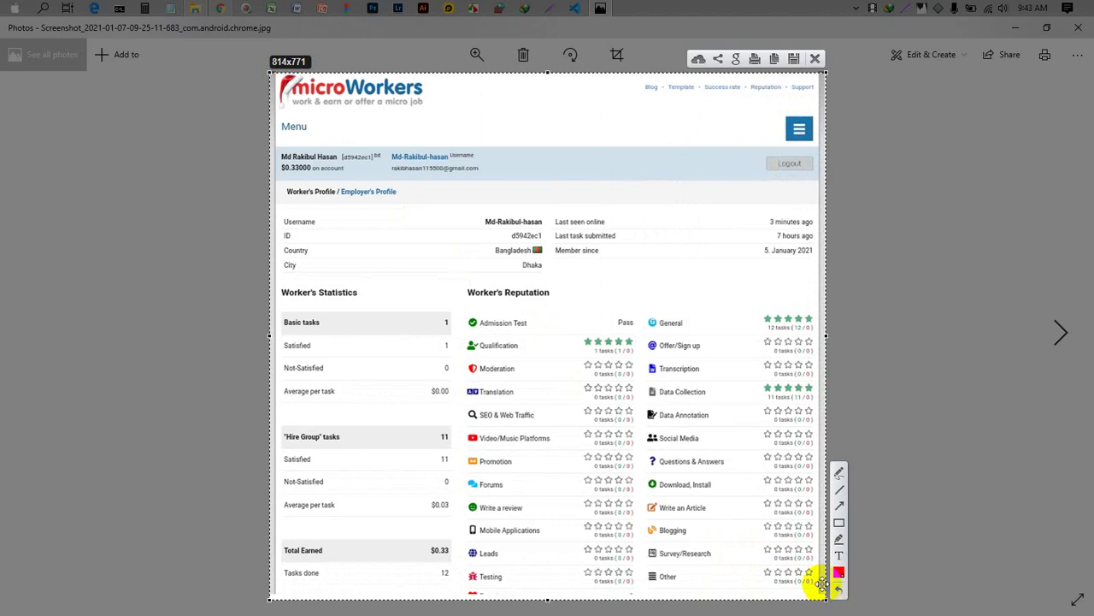
{"action": "left_click", "coordinate": [698, 59]}
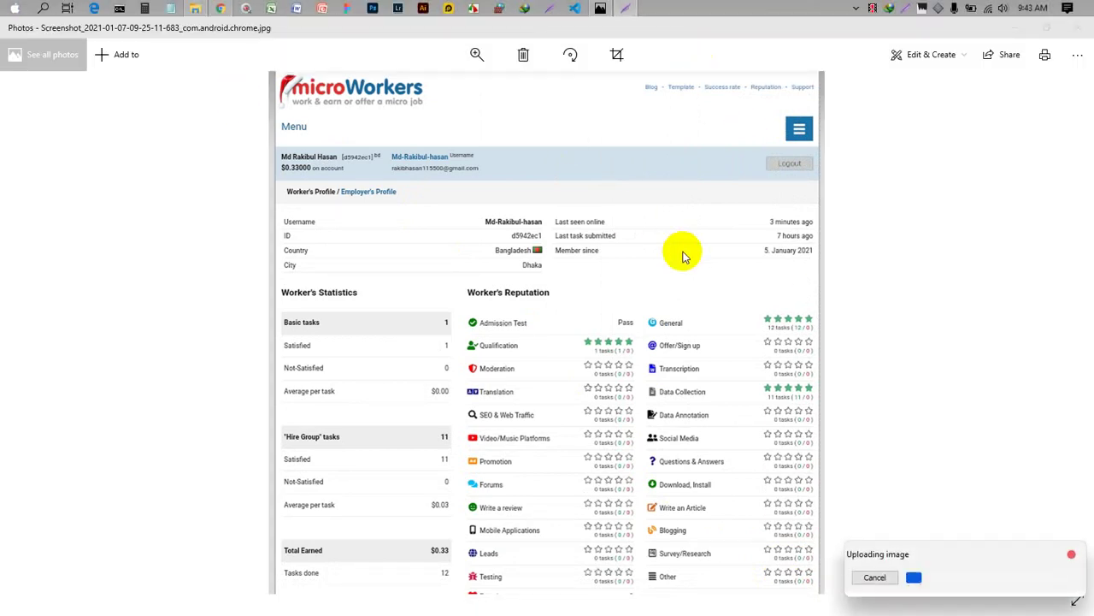
{"action": "left_click", "coordinate": [928, 577]}
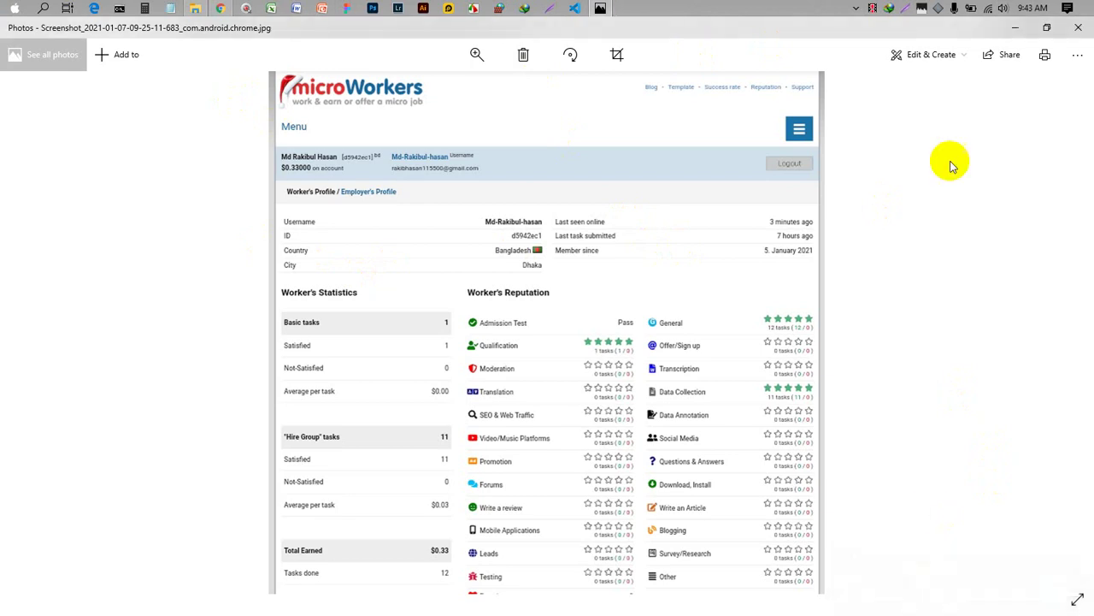
- Minimize the Photos window, reload the SP DM 03 form from its bookmark, discarding unsaved changes, and reopen the submitted response for editing
{"action": "left_click", "coordinate": [1045, 28]}
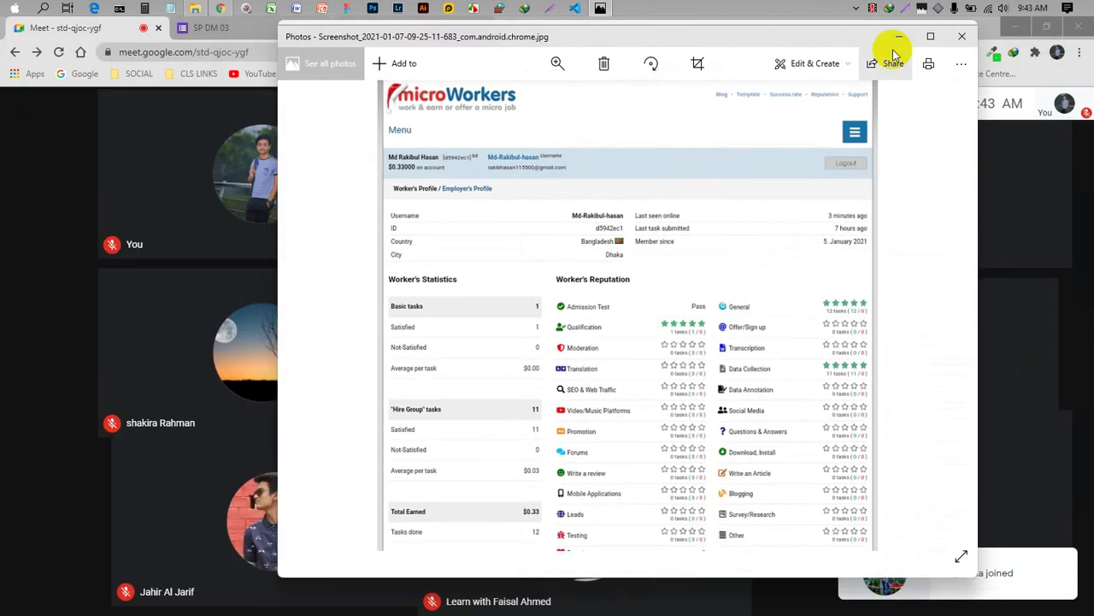
{"action": "left_click", "coordinate": [899, 38]}
{"action": "left_click", "coordinate": [254, 29]}
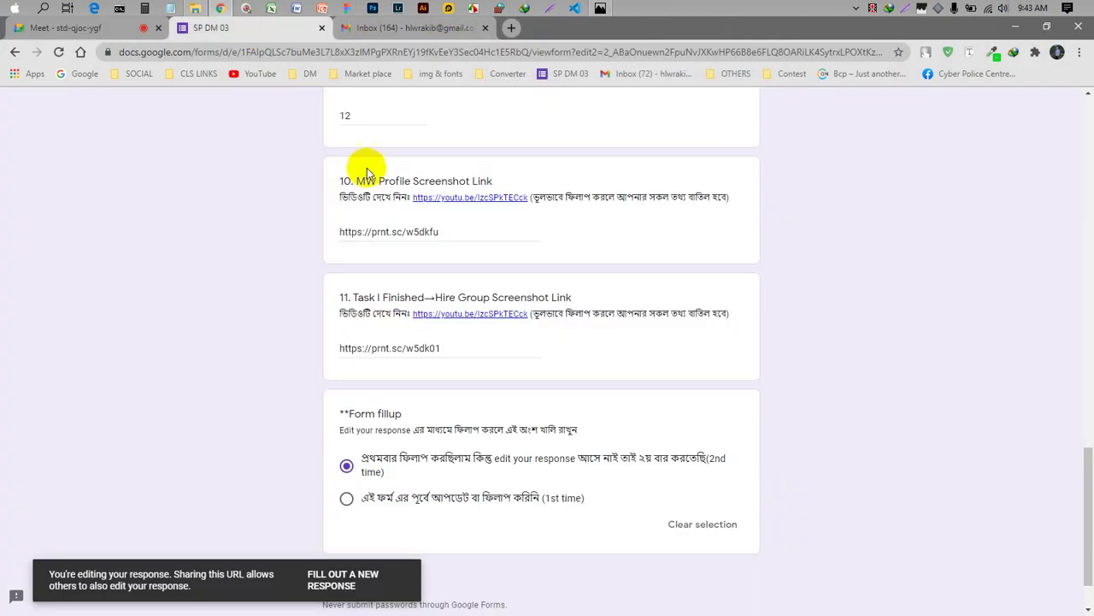
{"action": "scroll", "coordinate": [448, 248], "scroll_direction": "up", "scroll_amount": 2}
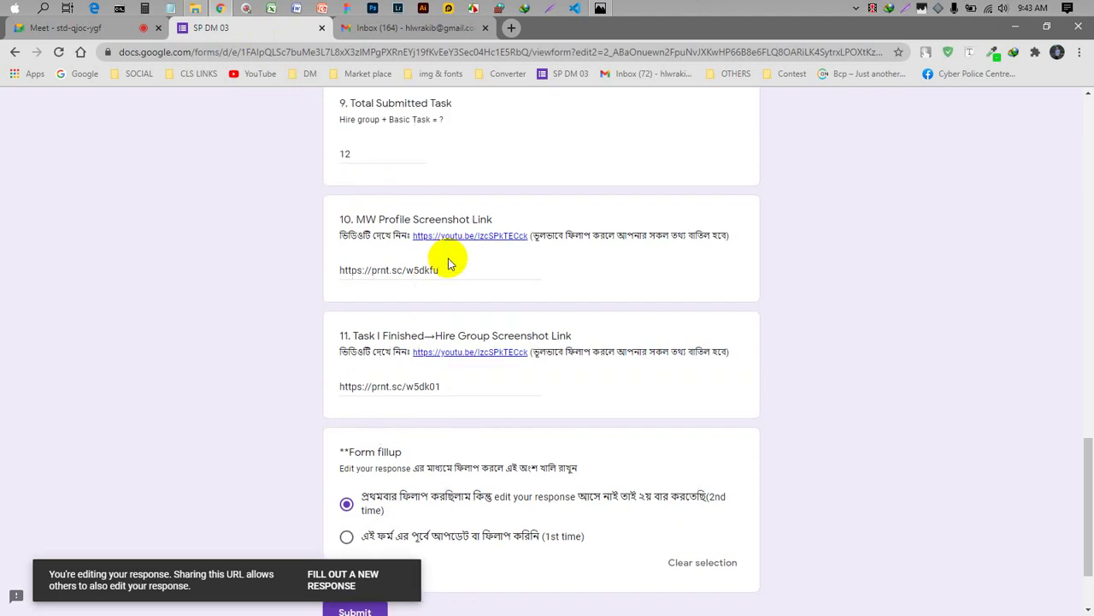
{"action": "left_click", "coordinate": [571, 74]}
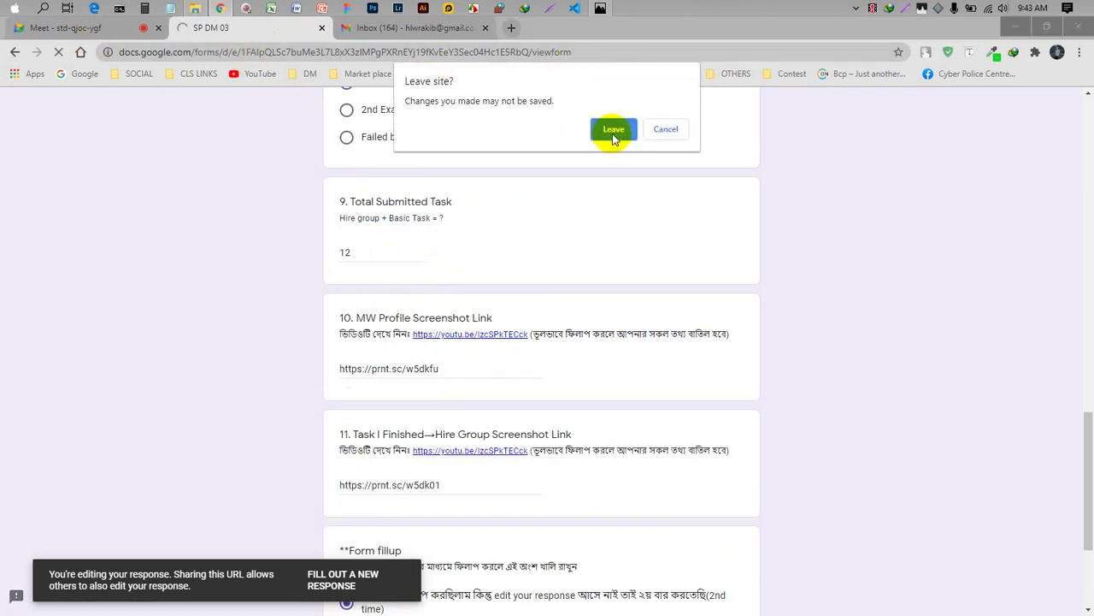
{"action": "left_click", "coordinate": [613, 133]}
{"action": "left_click", "coordinate": [101, 32]}
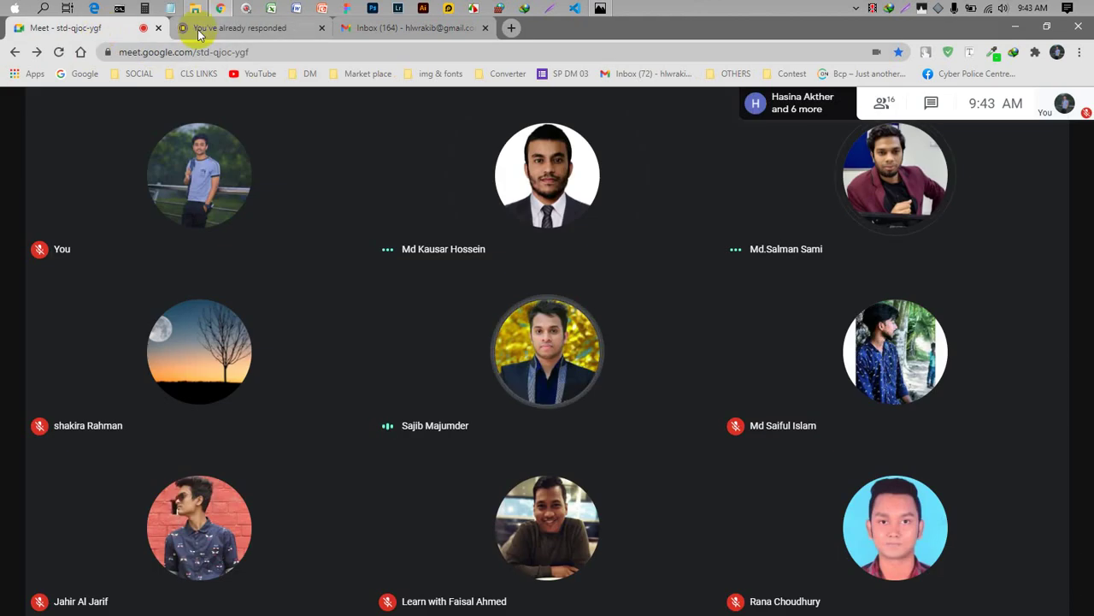
{"action": "left_click", "coordinate": [219, 33]}
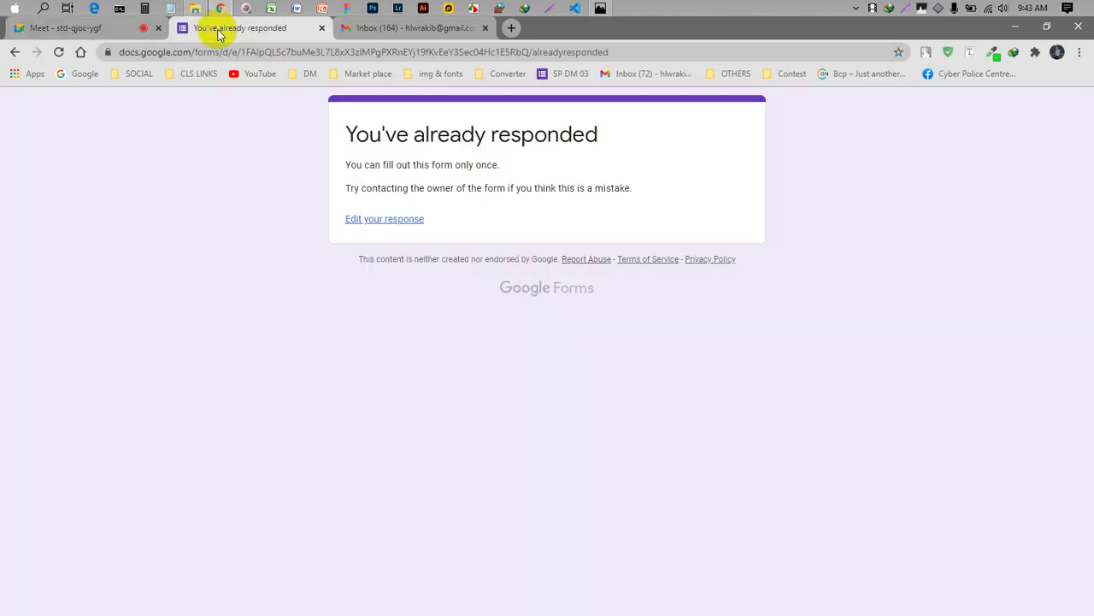
{"action": "left_click", "coordinate": [411, 218]}
{"action": "scroll", "coordinate": [466, 402], "scroll_direction": "down", "scroll_amount": 9}
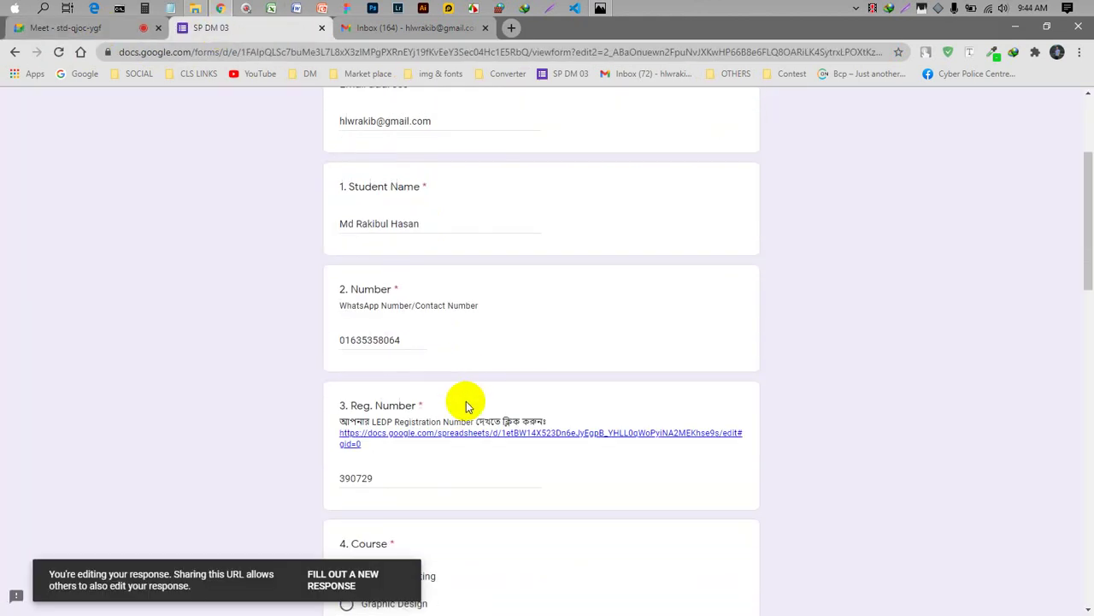
{"action": "scroll", "coordinate": [464, 417], "scroll_direction": "down", "scroll_amount": 2}
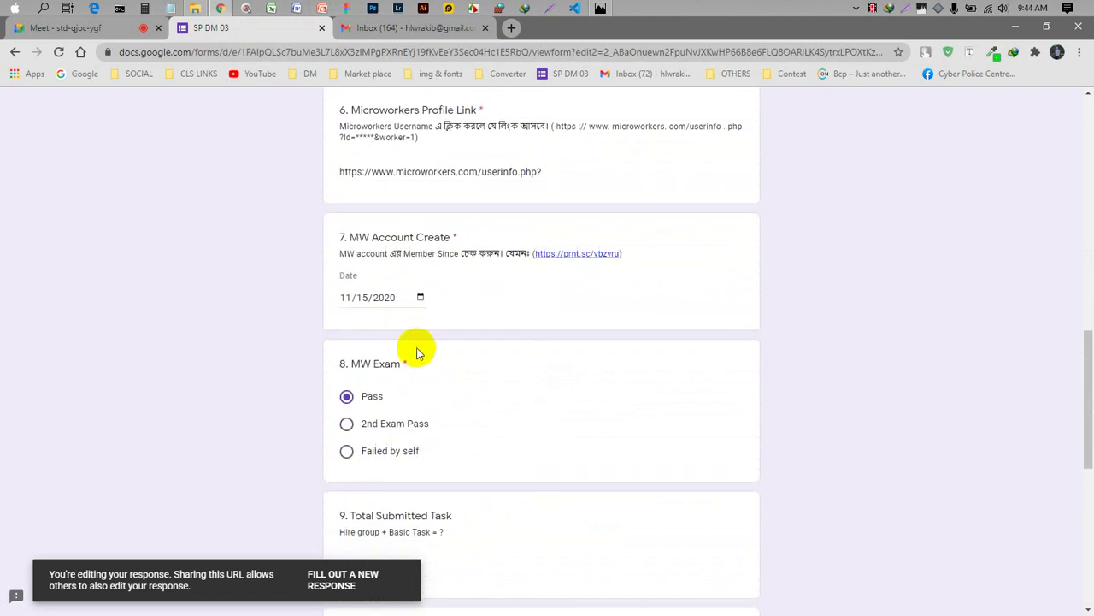
{"action": "scroll", "coordinate": [418, 353], "scroll_direction": "up", "scroll_amount": 2}
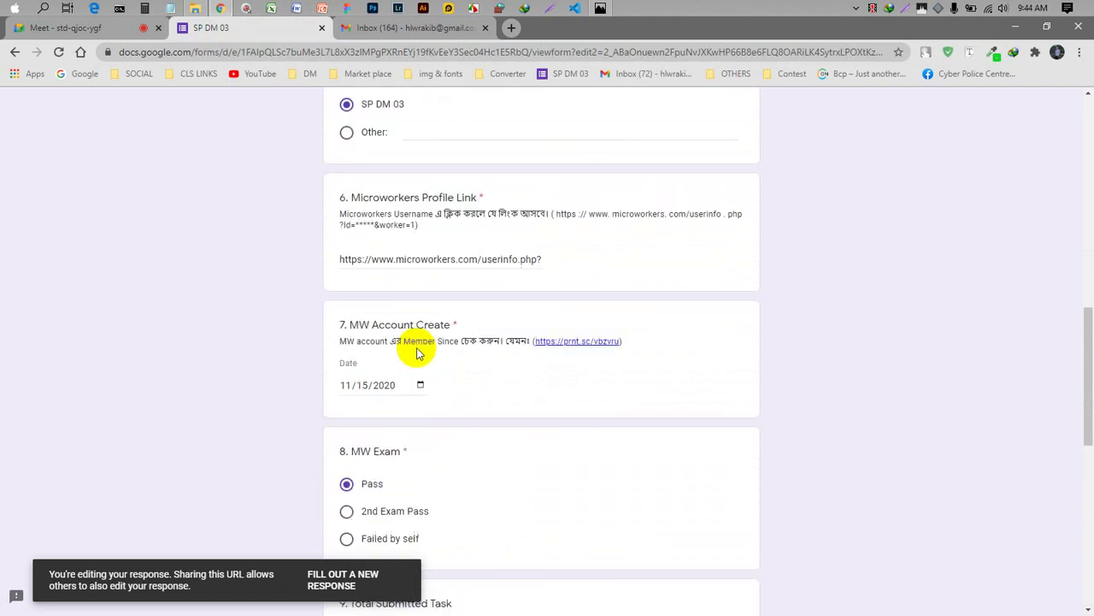
{"action": "scroll", "coordinate": [418, 353], "scroll_direction": "down", "scroll_amount": 3}
{"action": "scroll", "coordinate": [418, 377], "scroll_direction": "down", "scroll_amount": 2}
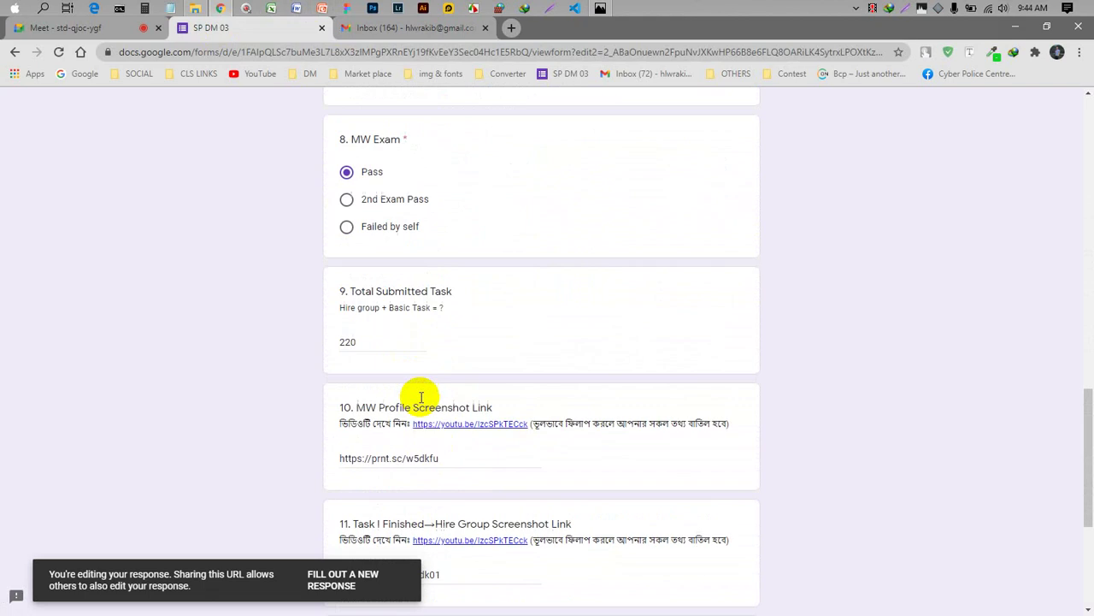
{"action": "scroll", "coordinate": [436, 402], "scroll_direction": "up", "scroll_amount": 3}
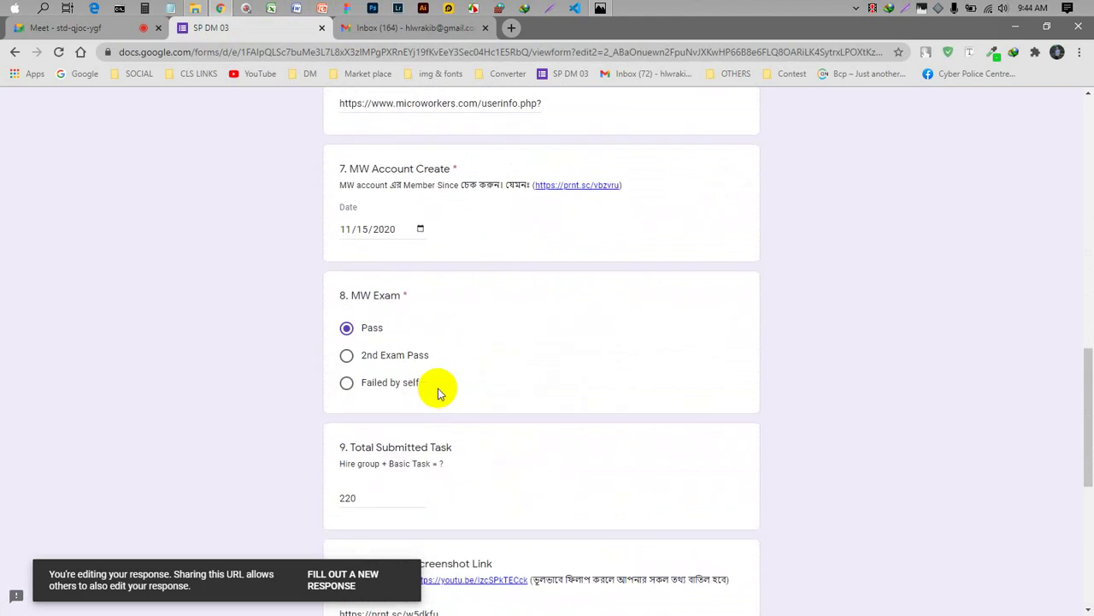
{"action": "scroll", "coordinate": [437, 397], "scroll_direction": "down", "scroll_amount": 3}
{"action": "left_click_drag", "start_coordinate": [462, 413], "coordinate": [304, 402]}
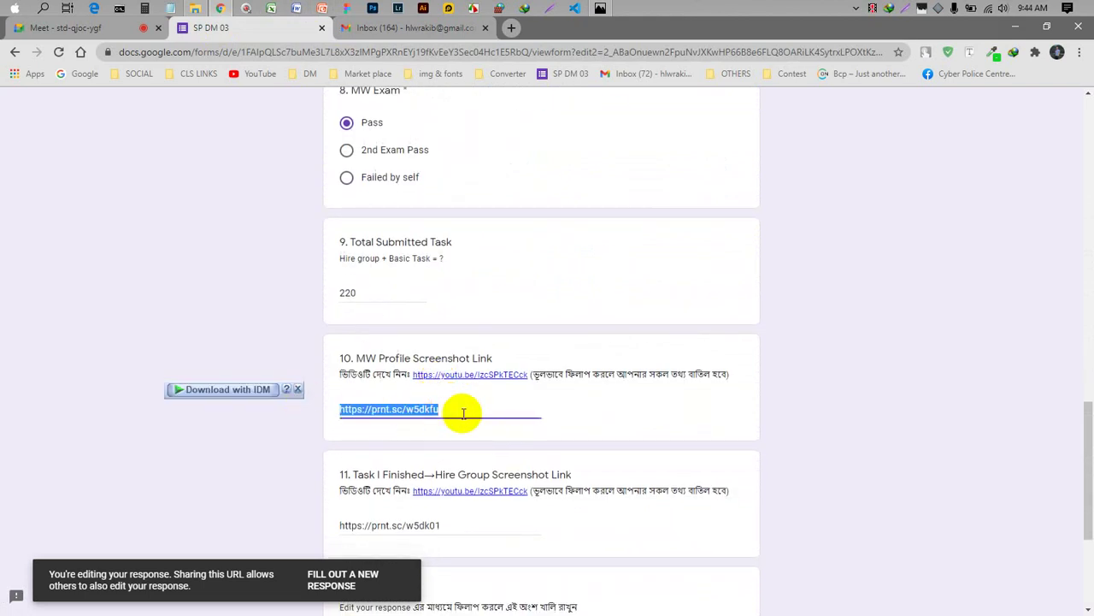
{"action": "scroll", "coordinate": [462, 428], "scroll_direction": "down", "scroll_amount": 2}
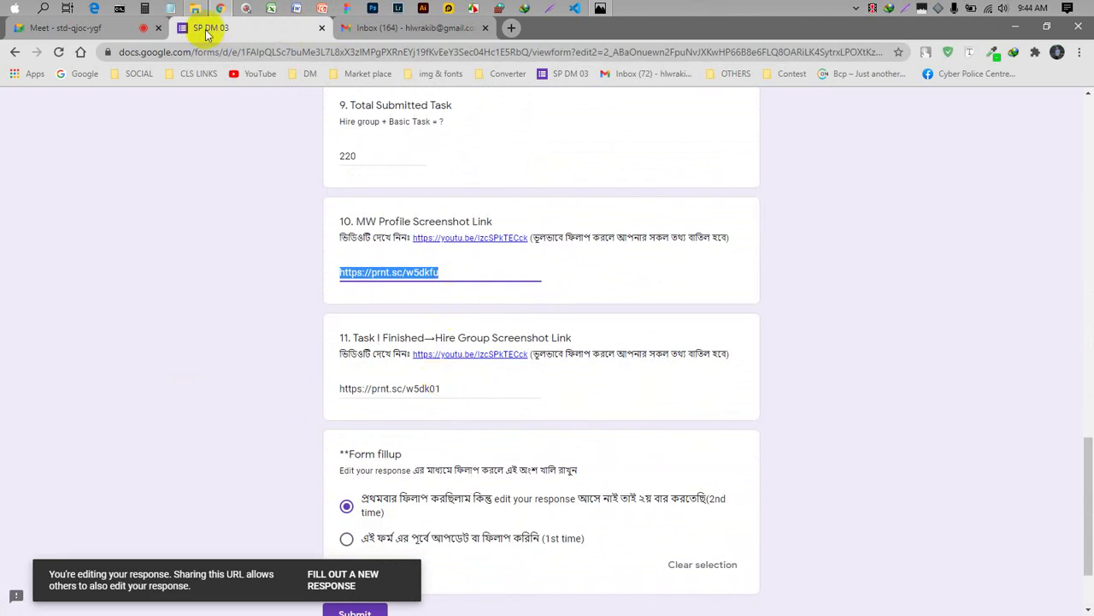
{"action": "left_click", "coordinate": [600, 8]}
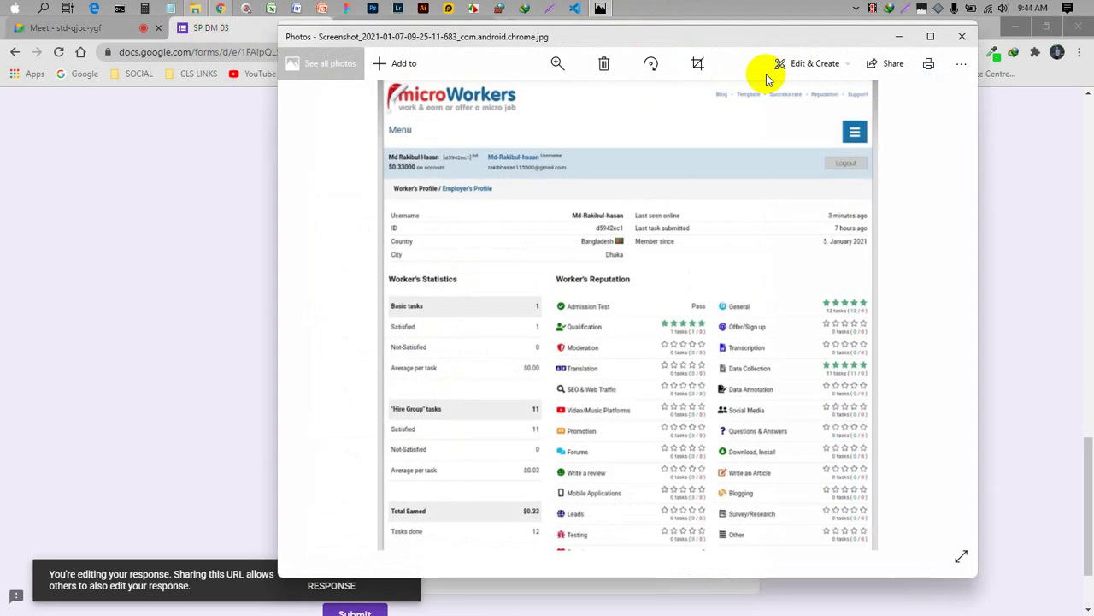
{"action": "left_click", "coordinate": [901, 38]}
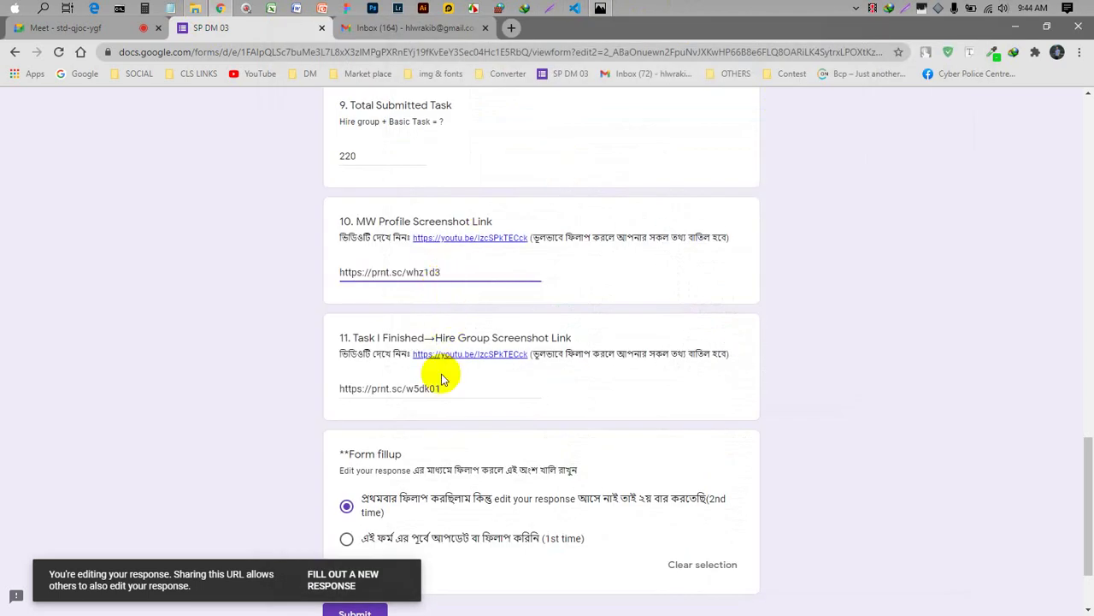
- Open the 09-26-26 screenshot from the Downloads folder in Photos, capture its whole image, about 830 × 773 px, and upload the capture
{"action": "left_click", "coordinate": [205, 6]}
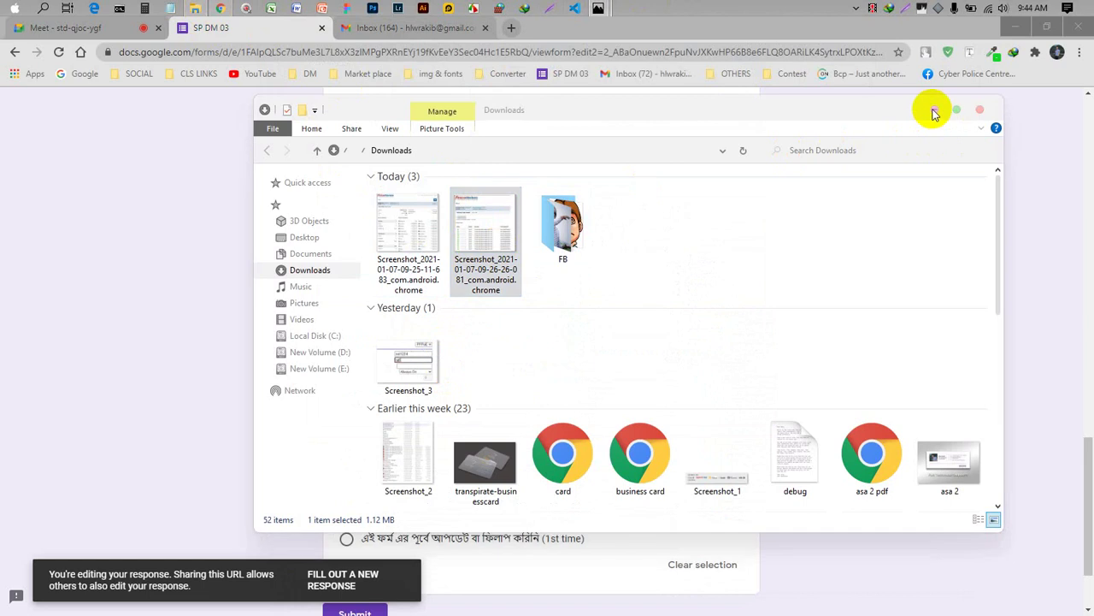
{"action": "key", "text": "Return"}
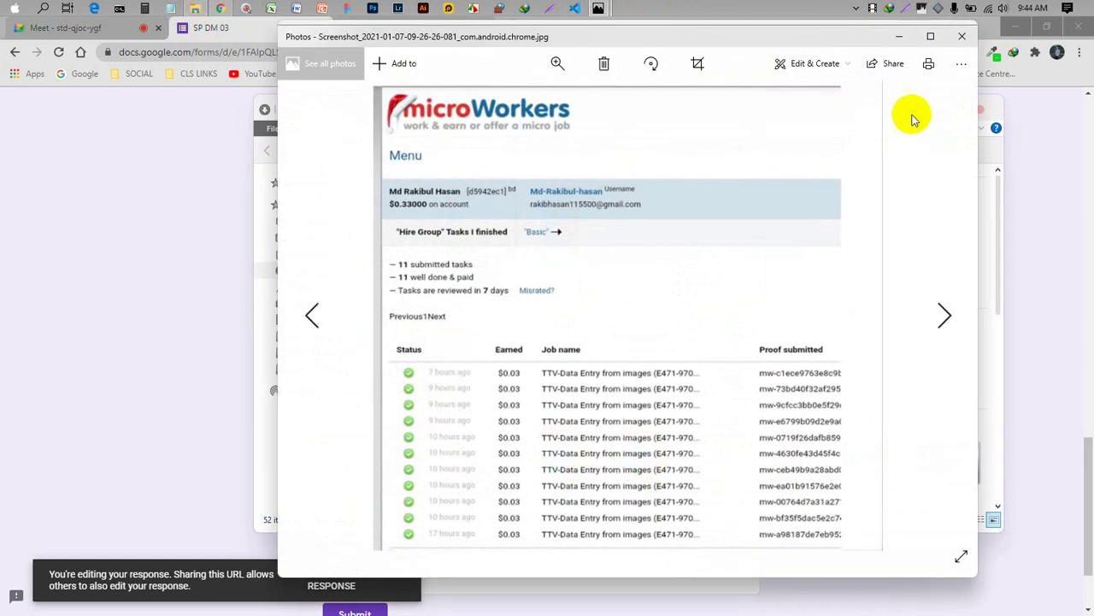
{"action": "left_click", "coordinate": [934, 36]}
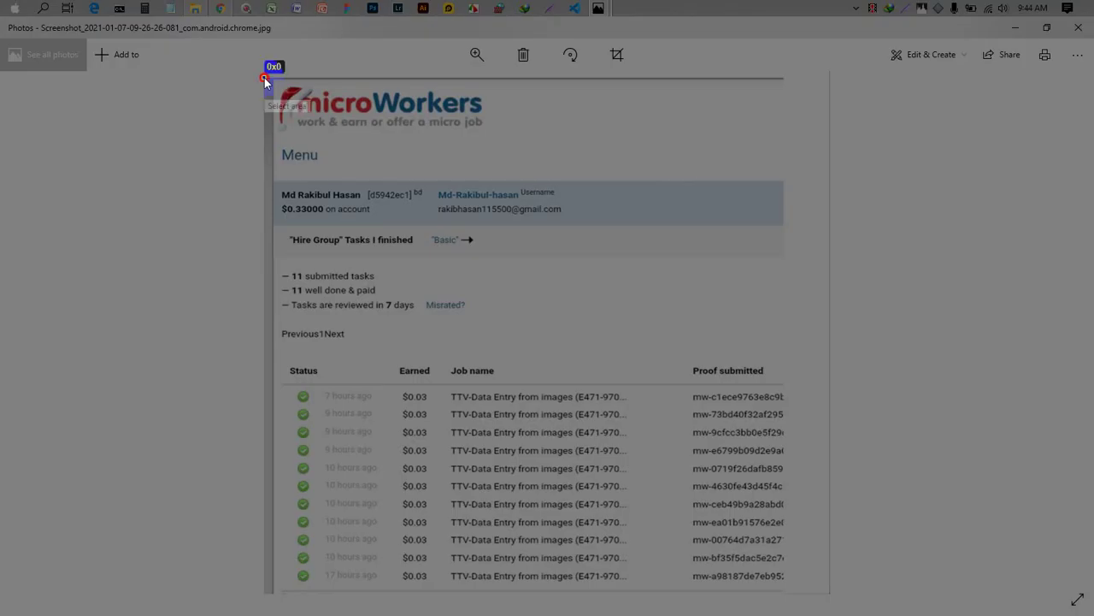
{"action": "left_click_drag", "start_coordinate": [264, 79], "coordinate": [831, 605]}
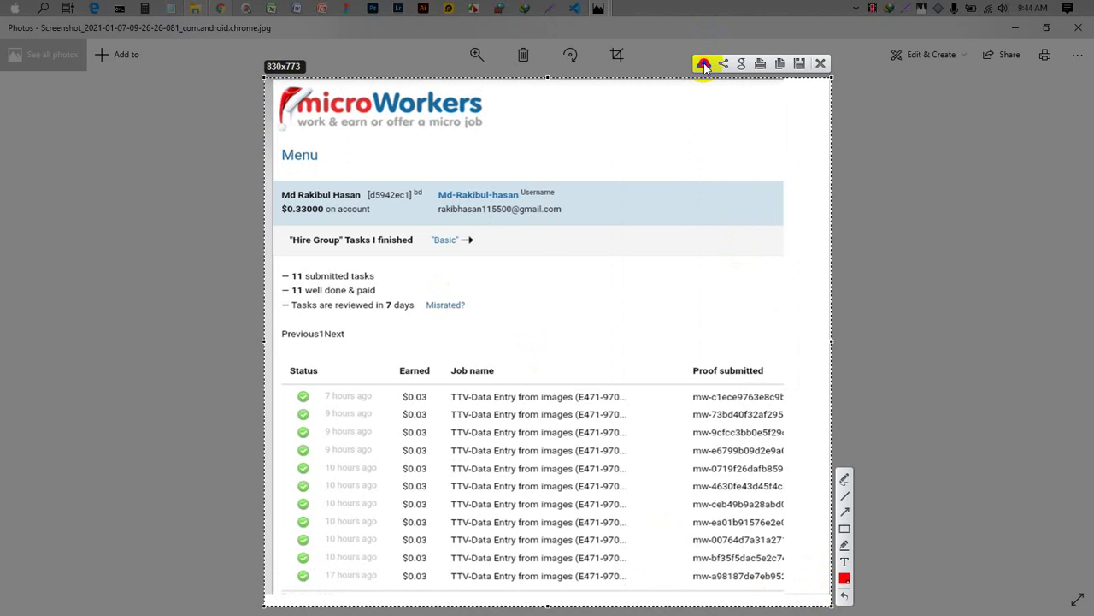
{"action": "left_click", "coordinate": [702, 64]}
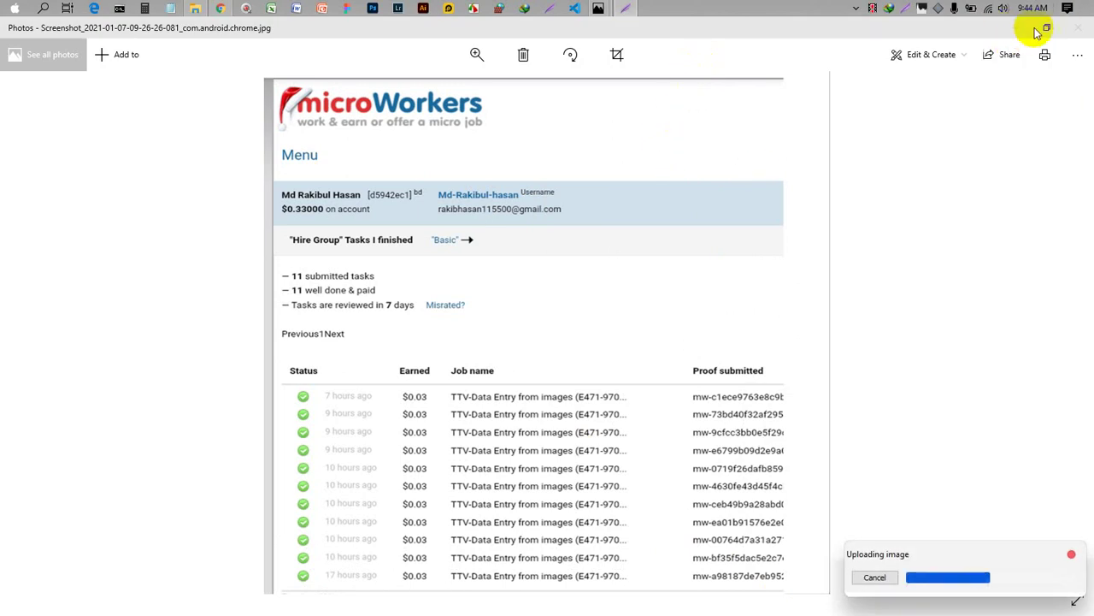
{"action": "left_click", "coordinate": [1073, 29]}
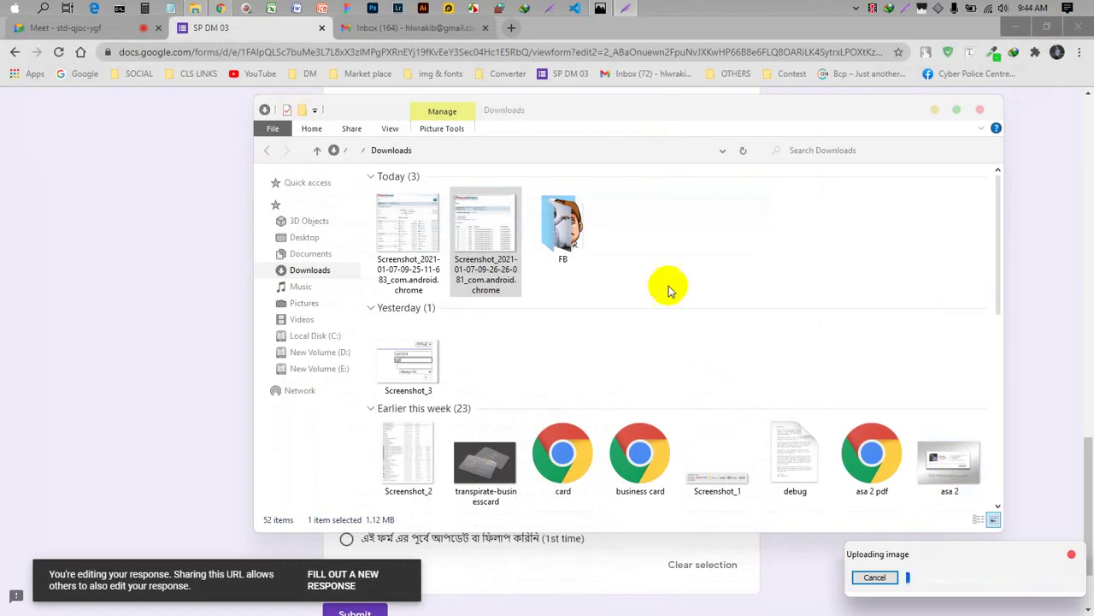
{"action": "left_click", "coordinate": [933, 577]}
{"action": "left_click", "coordinate": [110, 354]}
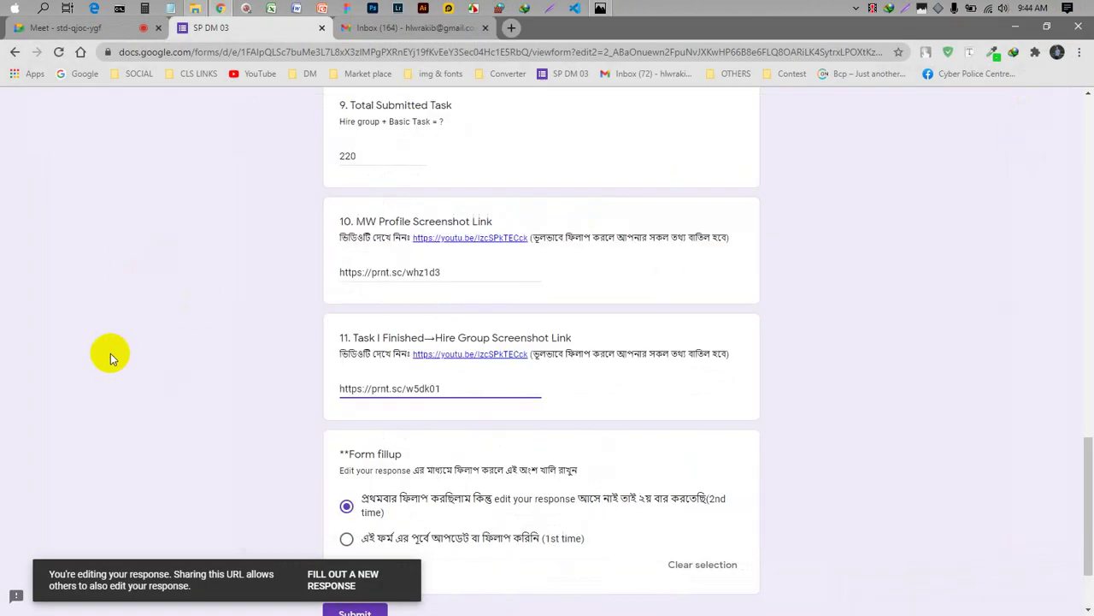
{"action": "left_click_drag", "start_coordinate": [458, 392], "coordinate": [238, 393]}
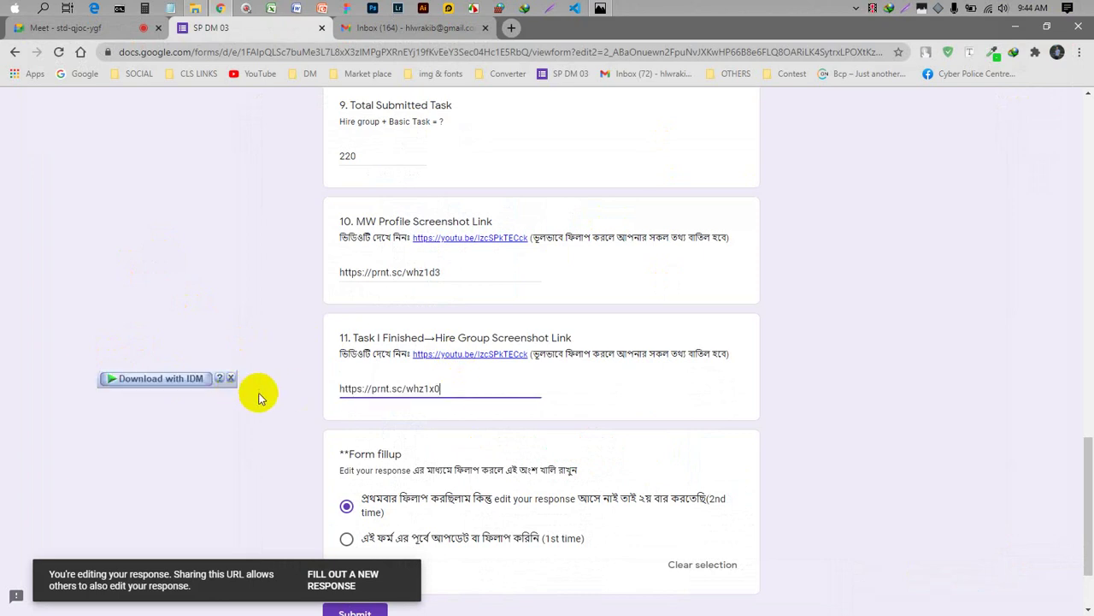
- Set the Total Submitted Task answer in question 9 to 12
{"action": "scroll", "coordinate": [479, 489], "scroll_direction": "down", "scroll_amount": 1}
{"action": "scroll", "coordinate": [427, 496], "scroll_direction": "up", "scroll_amount": 3}
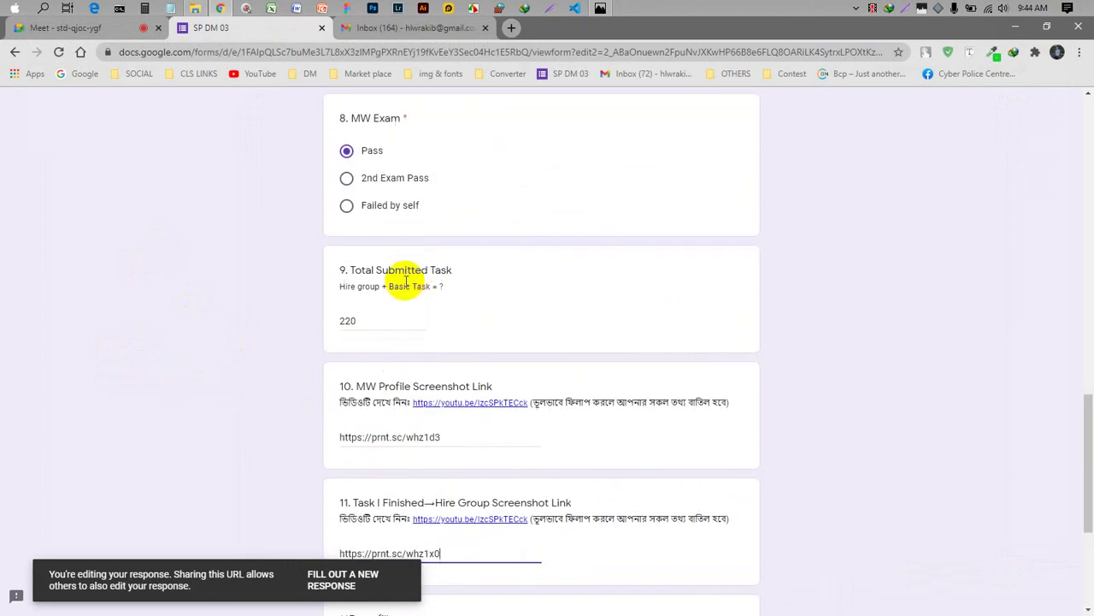
{"action": "left_click_drag", "start_coordinate": [384, 319], "coordinate": [314, 319]}
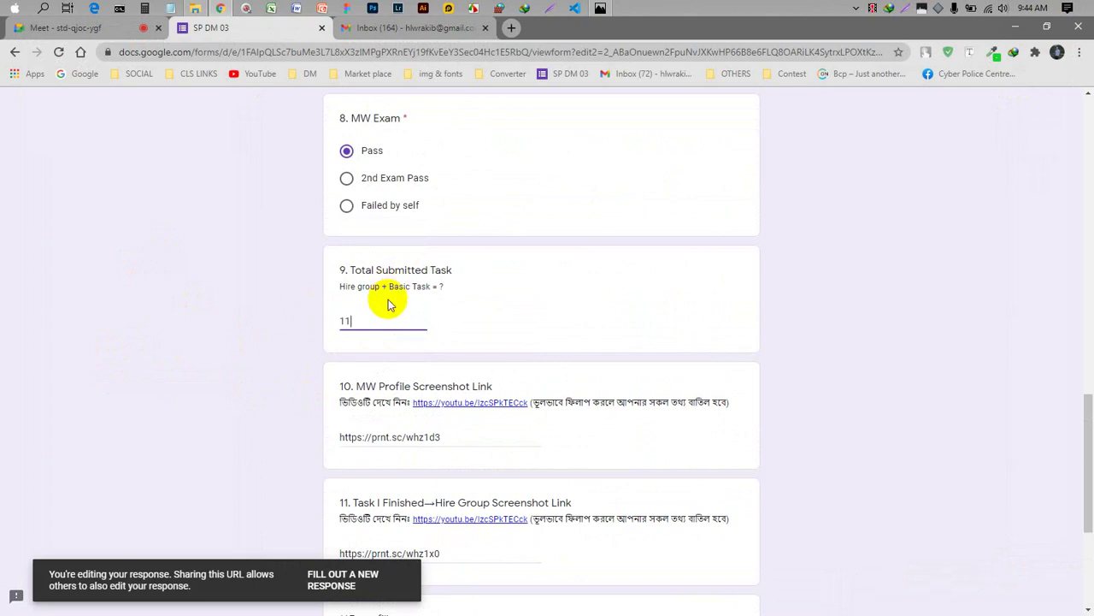
{"action": "scroll", "coordinate": [389, 306], "scroll_direction": "up", "scroll_amount": 4}
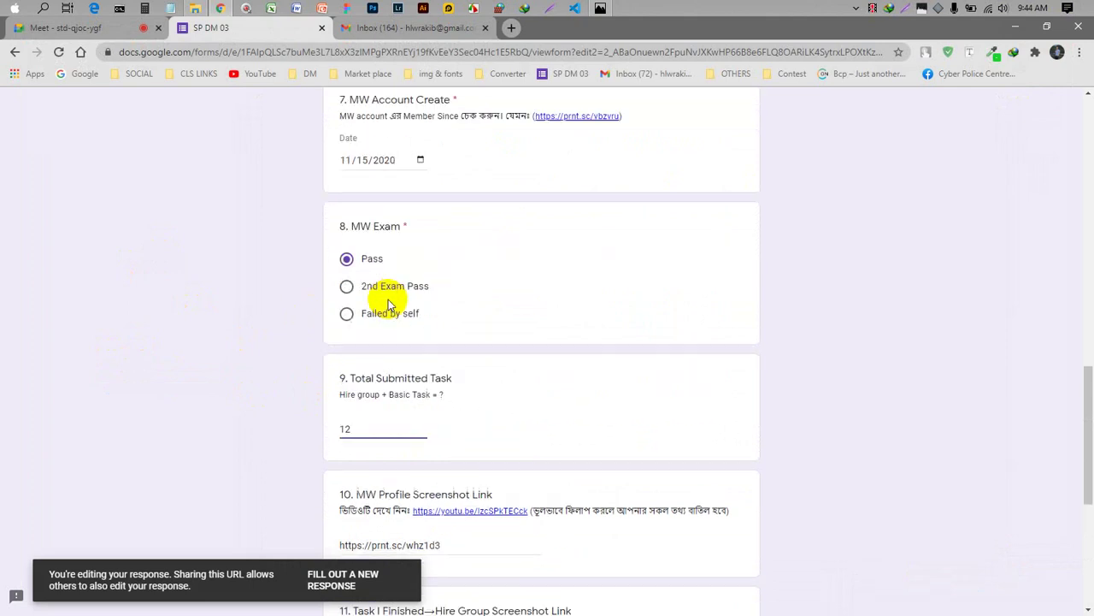
- Switch Gmail to the second of the other listed accounts and open its microworkers e-mail with the two screenshot attachments
{"action": "left_click", "coordinate": [363, 25]}
{"action": "left_click", "coordinate": [1073, 114]}
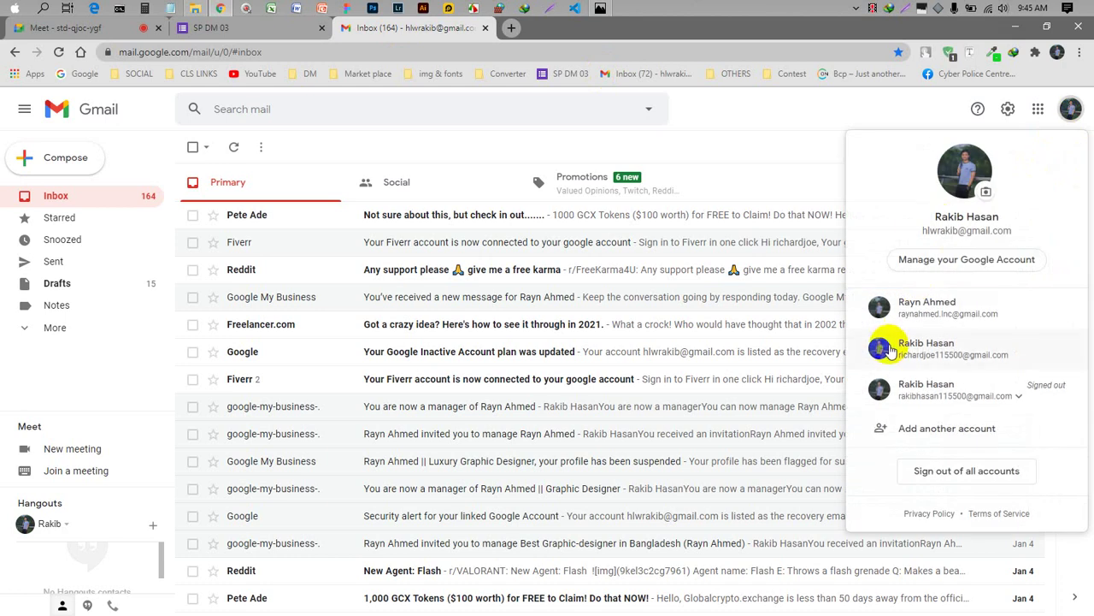
{"action": "left_click", "coordinate": [940, 348]}
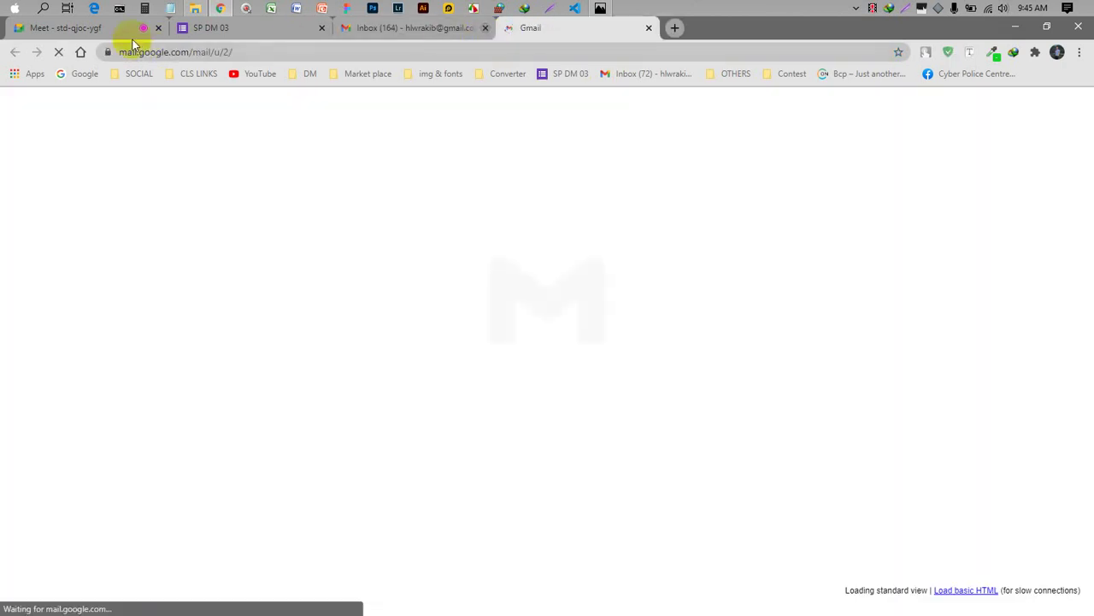
{"action": "left_click", "coordinate": [119, 33]}
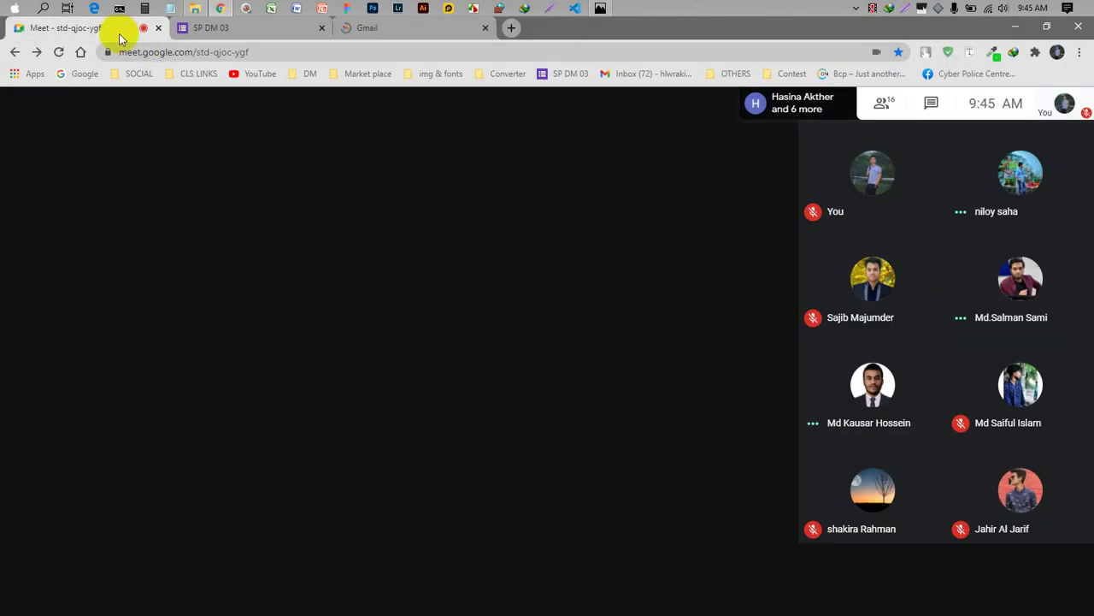
{"action": "left_click", "coordinate": [413, 41]}
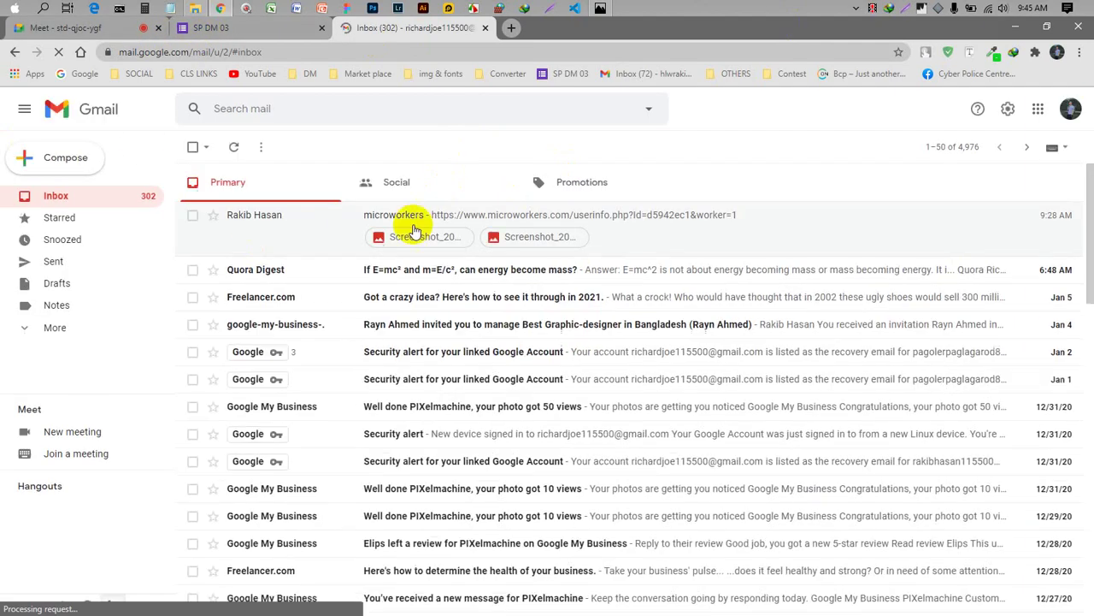
{"action": "left_click", "coordinate": [639, 231]}
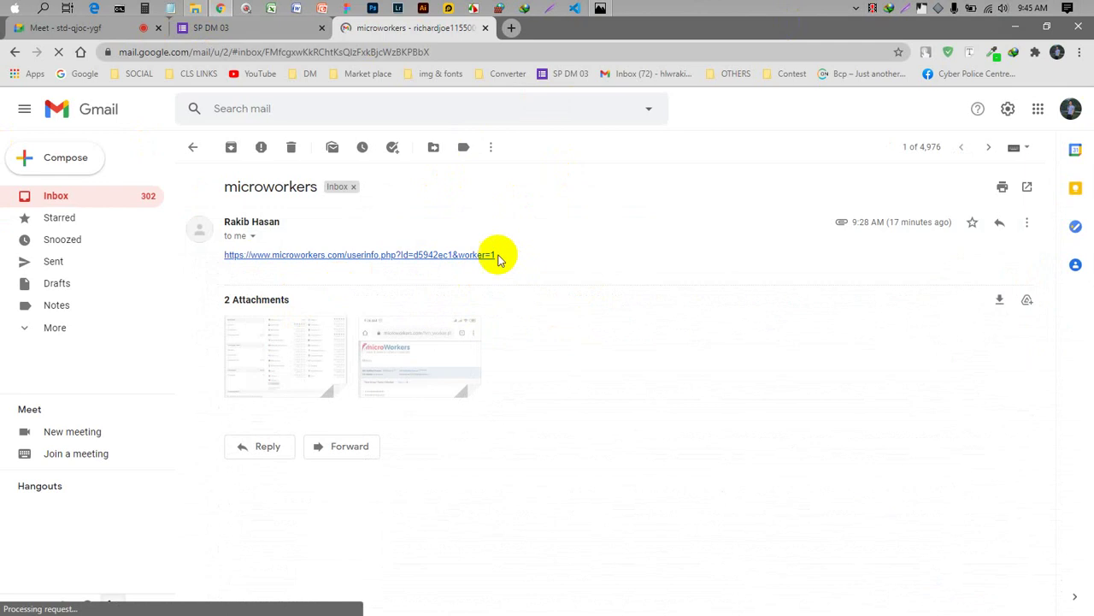
- Copy the Microworkers profile link from the e-mail and replace the Microworkers Profile Link answer in question 6 of the SP DM 03 form
{"action": "left_click_drag", "start_coordinate": [496, 254], "coordinate": [229, 261]}
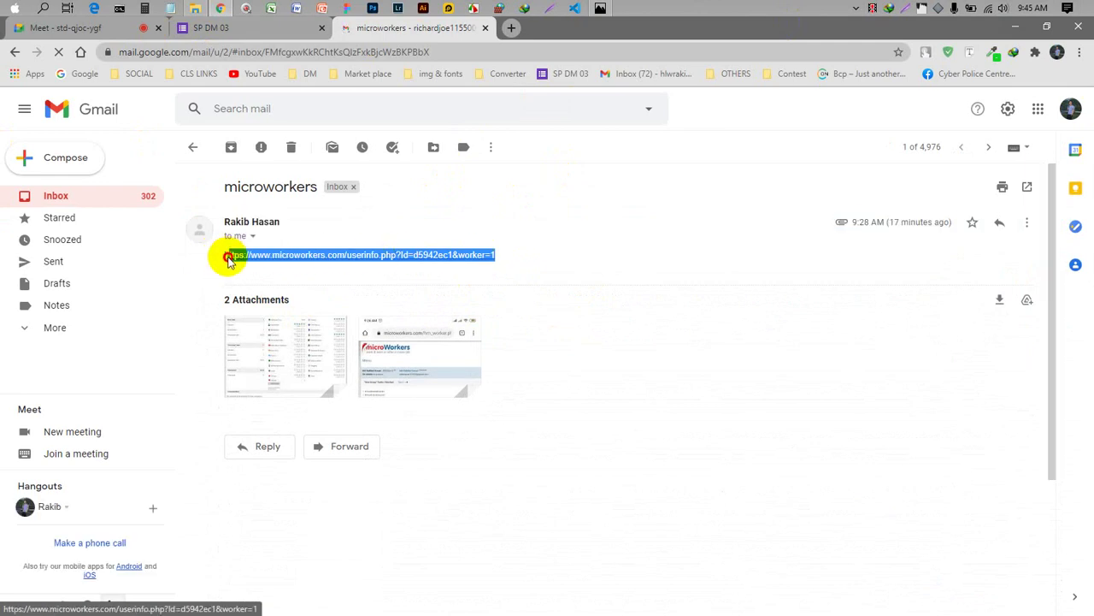
{"action": "right_click", "coordinate": [253, 261]}
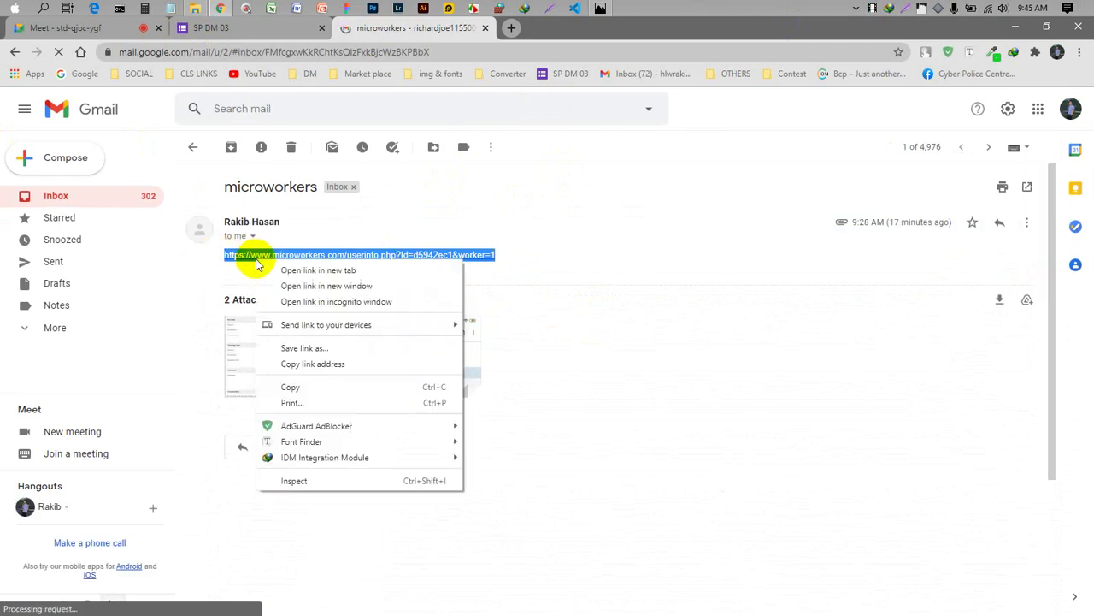
{"action": "left_click", "coordinate": [290, 389]}
{"action": "left_click", "coordinate": [247, 32]}
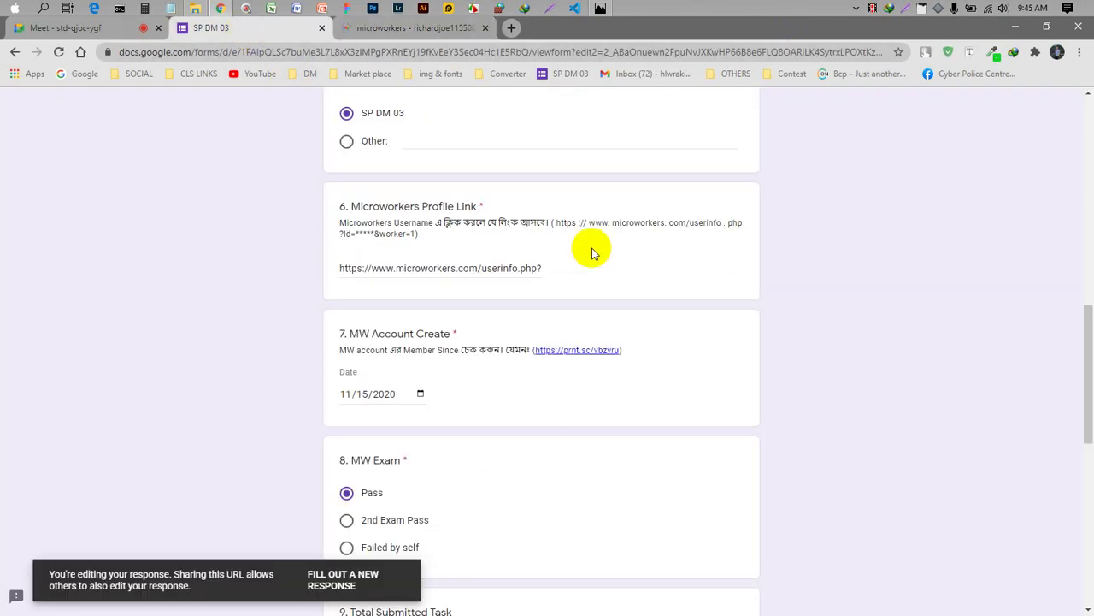
{"action": "triple_click", "coordinate": [468, 267]}
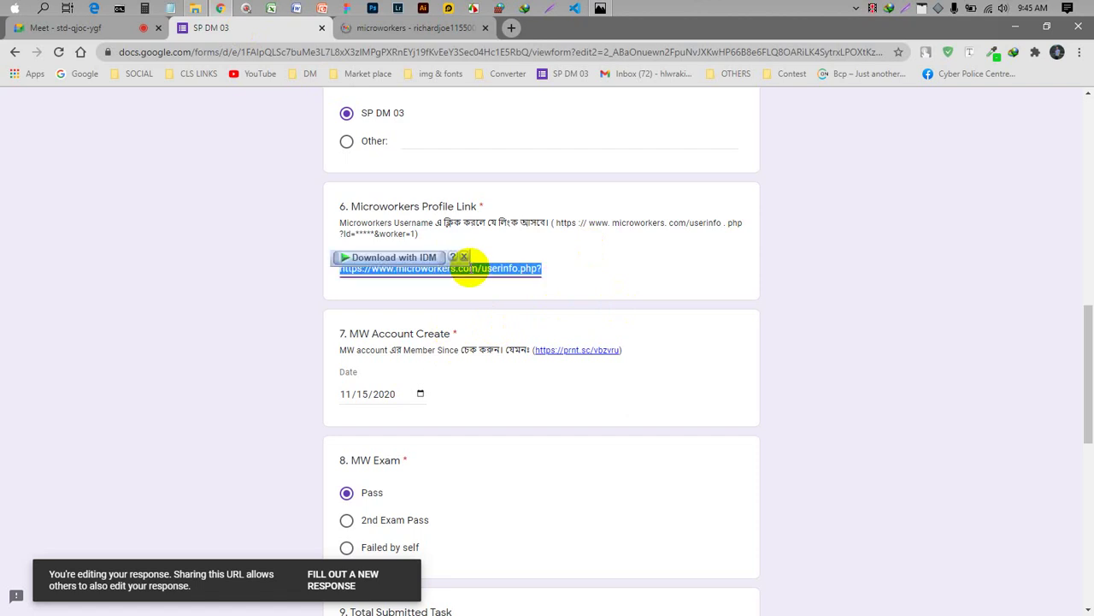
{"action": "key", "text": "ctrl+v"}
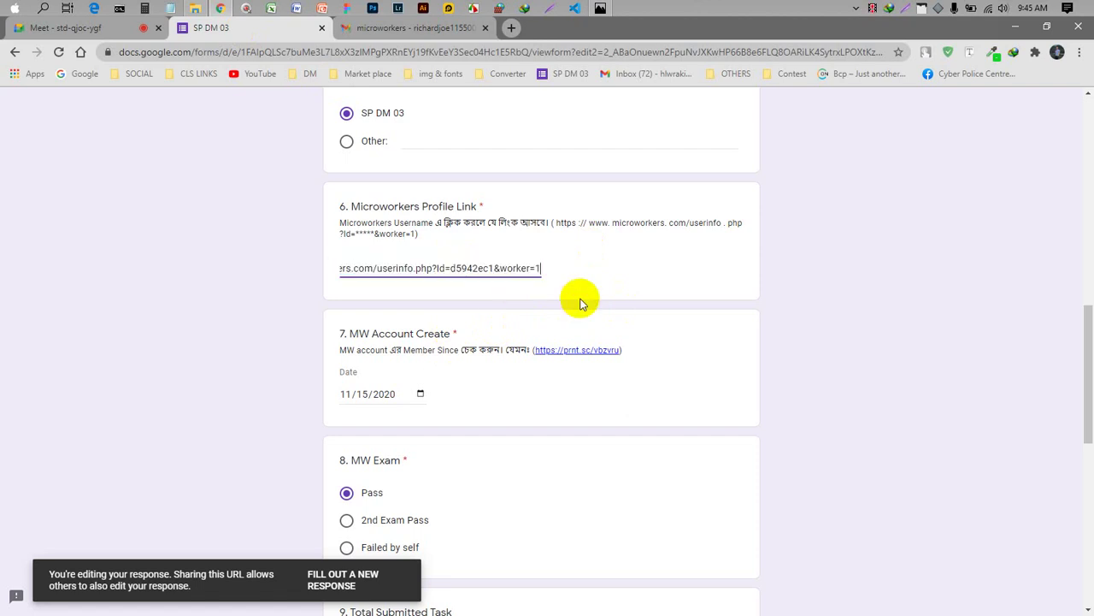
{"action": "left_click", "coordinate": [419, 28]}
{"action": "left_click", "coordinate": [280, 32]}
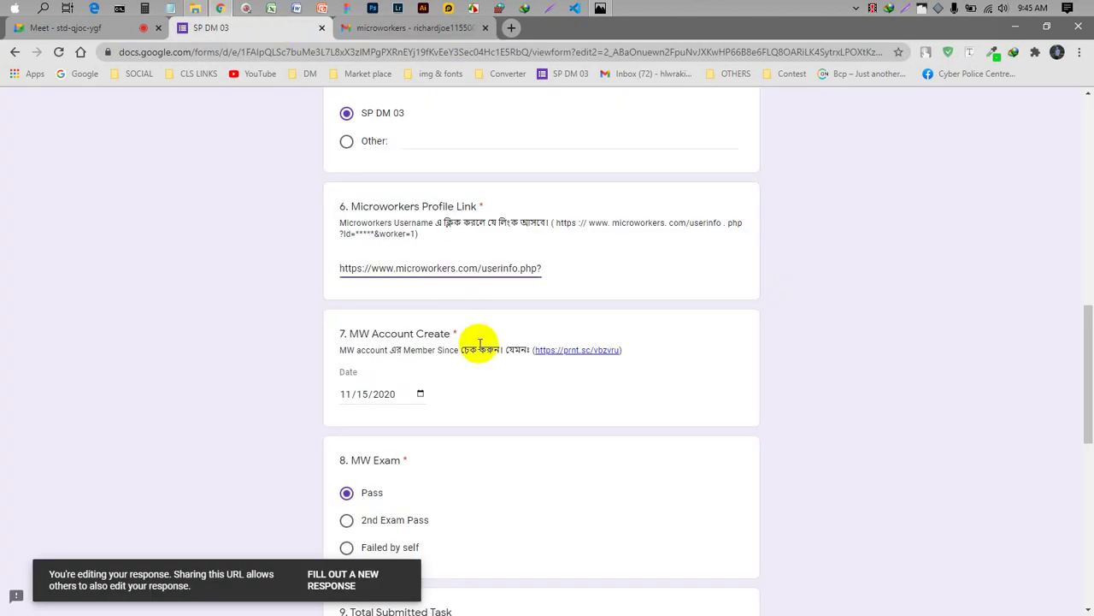
- Review the answers throughout the SP DM 03 form and submit the updated response
{"action": "scroll", "coordinate": [616, 276], "scroll_direction": "up", "scroll_amount": 4}
{"action": "scroll", "coordinate": [601, 280], "scroll_direction": "up", "scroll_amount": 1}
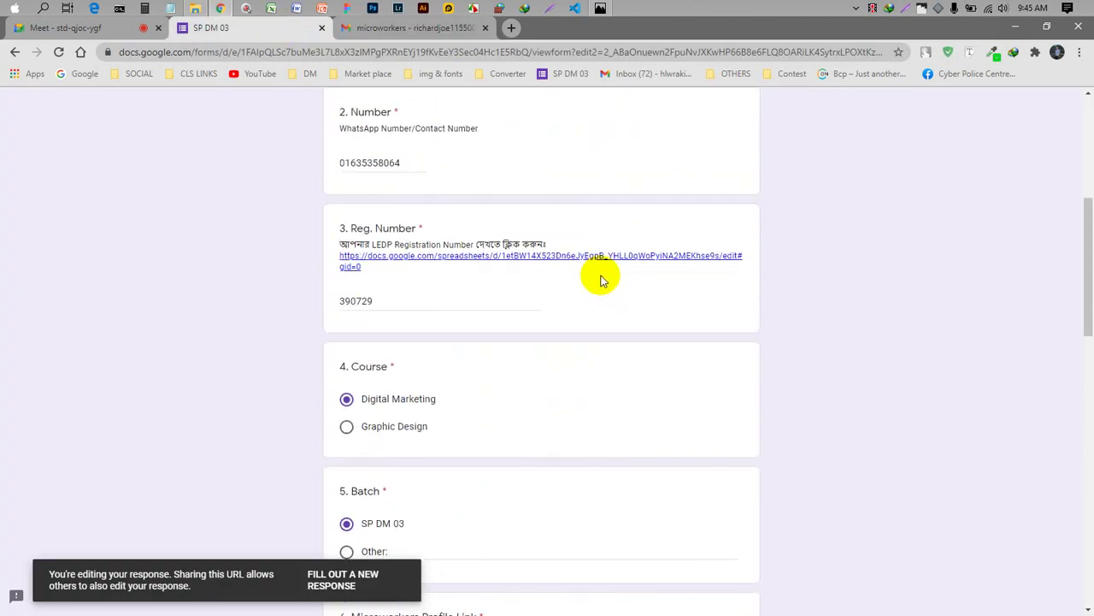
{"action": "scroll", "coordinate": [601, 281], "scroll_direction": "up", "scroll_amount": 2}
{"action": "scroll", "coordinate": [601, 280], "scroll_direction": "down", "scroll_amount": 1}
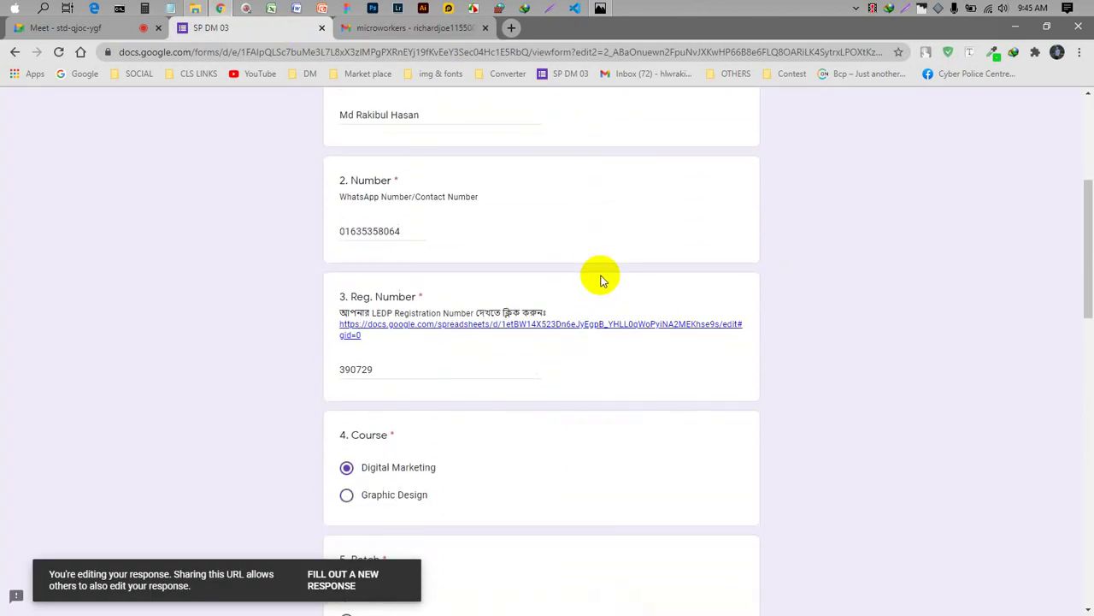
{"action": "scroll", "coordinate": [601, 281], "scroll_direction": "down", "scroll_amount": 5}
{"action": "scroll", "coordinate": [601, 281], "scroll_direction": "down", "scroll_amount": 9}
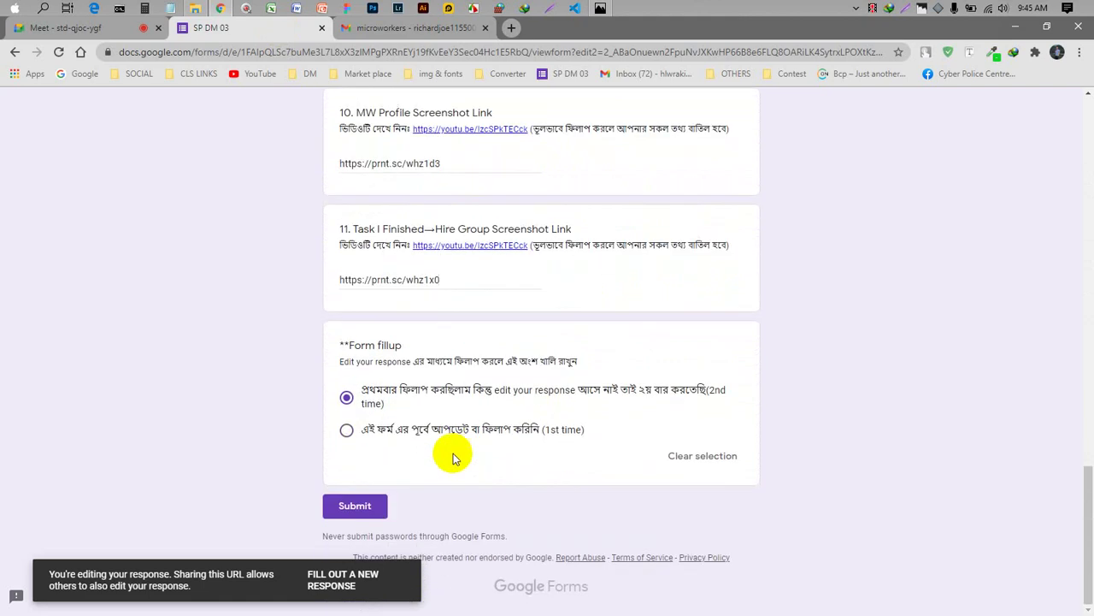
{"action": "left_click", "coordinate": [356, 509]}
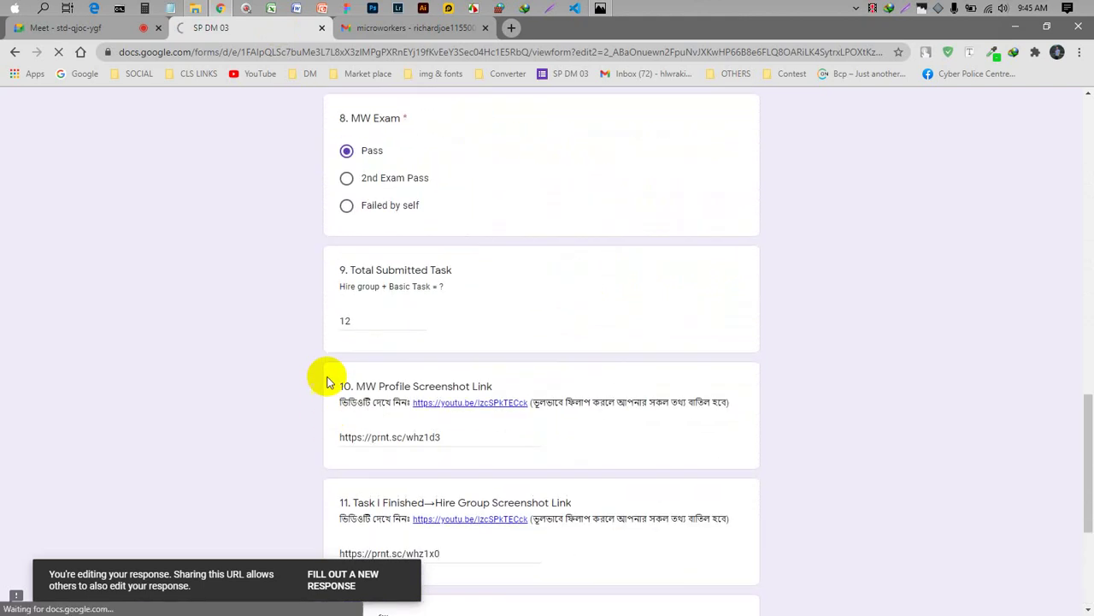
- Examine the 09-26-26 and 09-25-11 screenshot attachments of the microworkers e-mail in Gmail
{"action": "left_click", "coordinate": [370, 34]}
{"action": "left_click", "coordinate": [453, 231]}
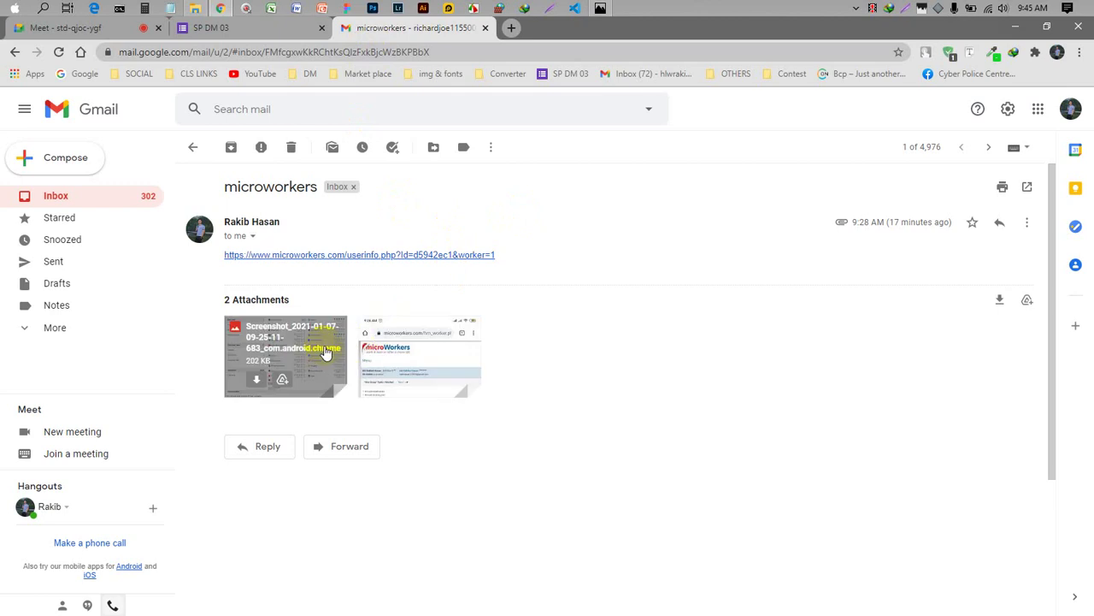
{"action": "left_click", "coordinate": [399, 352]}
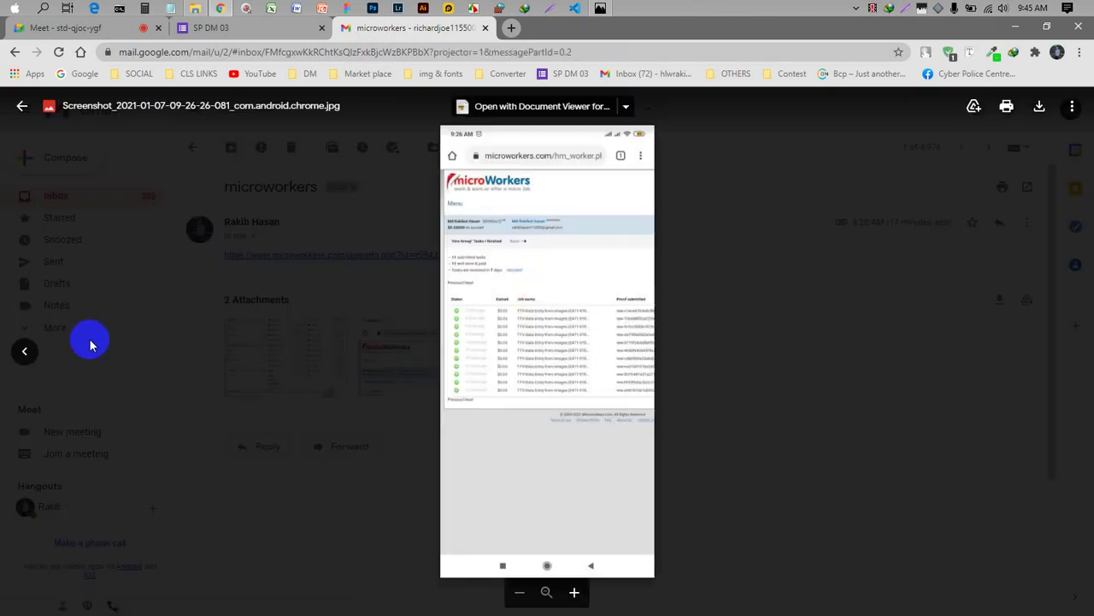
{"action": "left_click", "coordinate": [29, 350]}
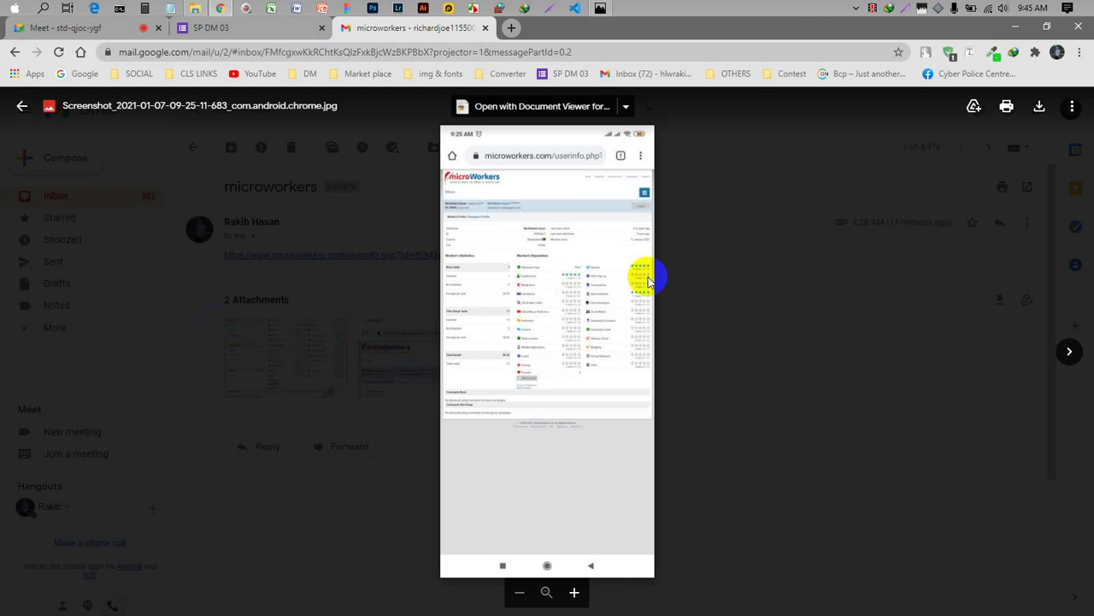
{"action": "left_click", "coordinate": [20, 111]}
- Reopen the submitted SP DM 03 response for editing and go over its answers to the MW Account Create question
{"action": "left_click", "coordinate": [234, 27]}
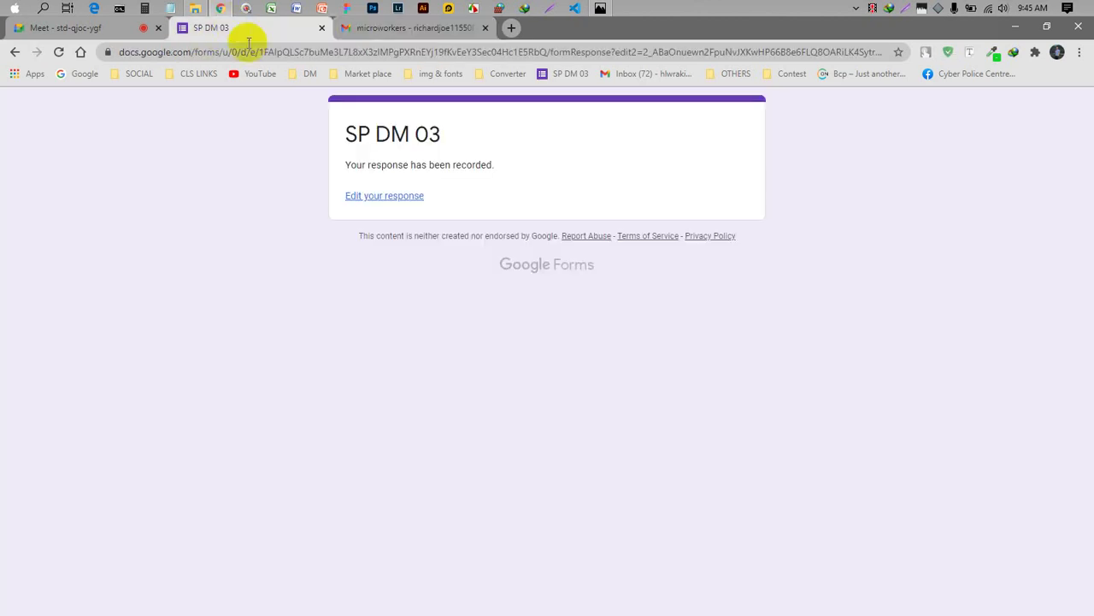
{"action": "left_click", "coordinate": [371, 196]}
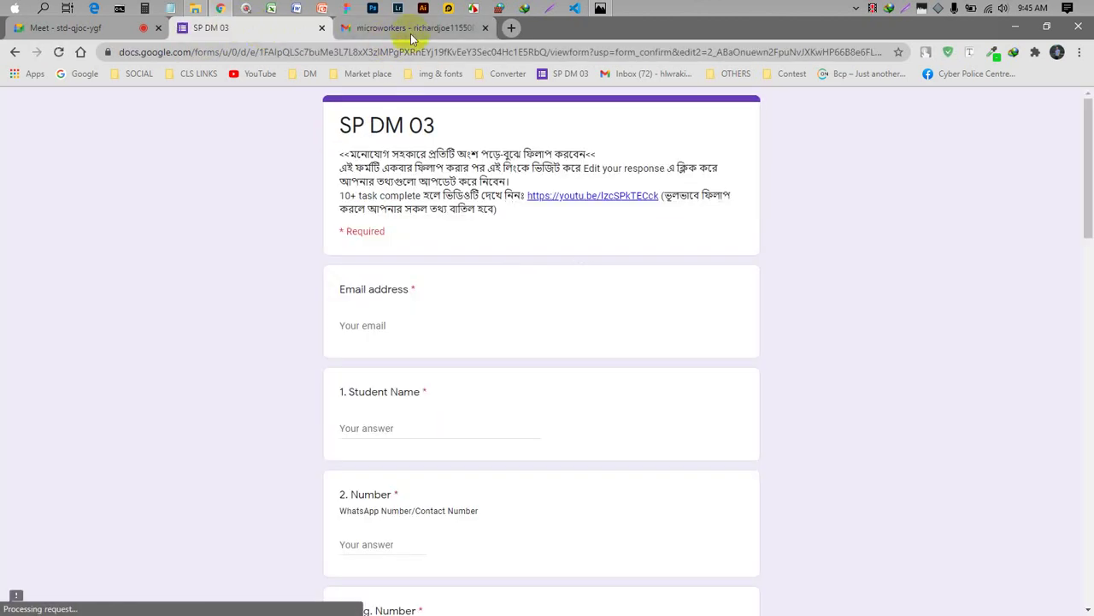
{"action": "scroll", "coordinate": [439, 320], "scroll_direction": "down", "scroll_amount": 15}
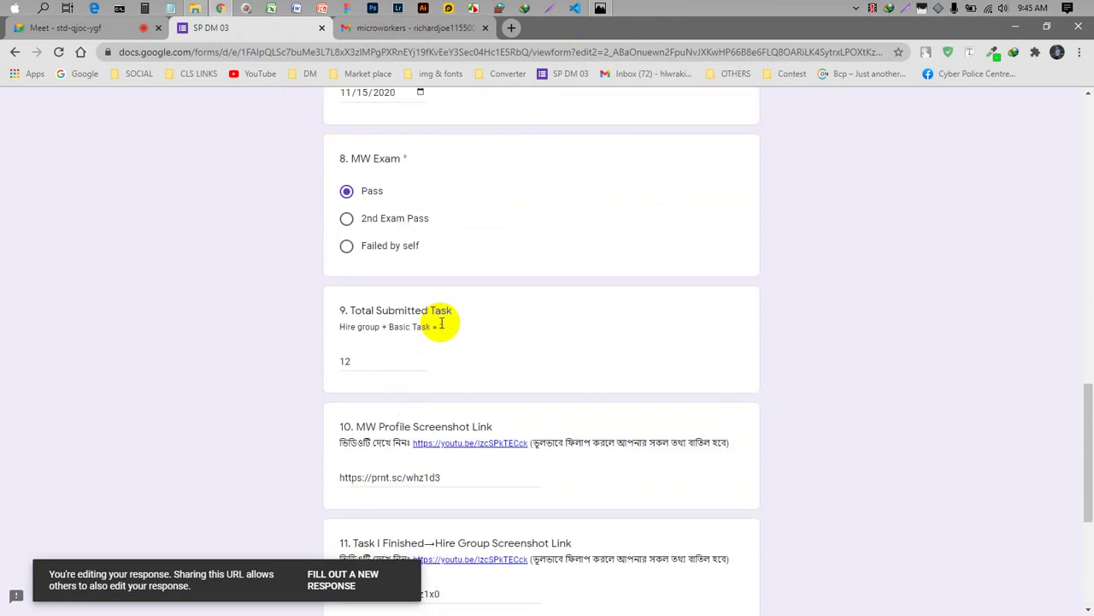
{"action": "scroll", "coordinate": [441, 323], "scroll_direction": "down", "scroll_amount": 3}
{"action": "scroll", "coordinate": [438, 325], "scroll_direction": "up", "scroll_amount": 6}
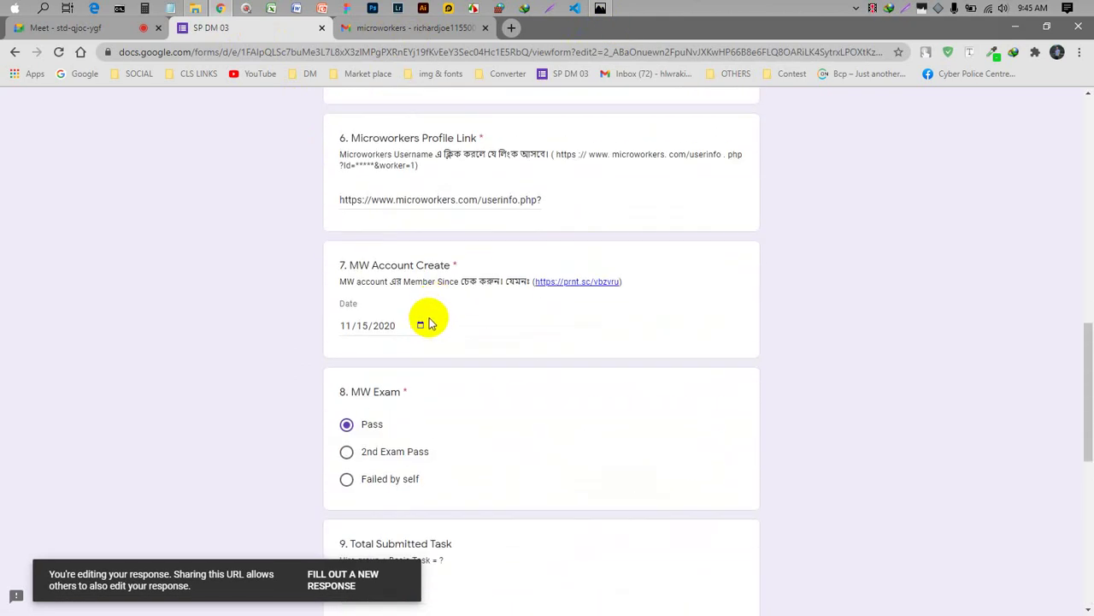
- Check the Member since date in the Photos screenshot, close it, and set the MW Account Create date in question 7 to 11/05/2020
{"action": "left_click", "coordinate": [600, 7]}
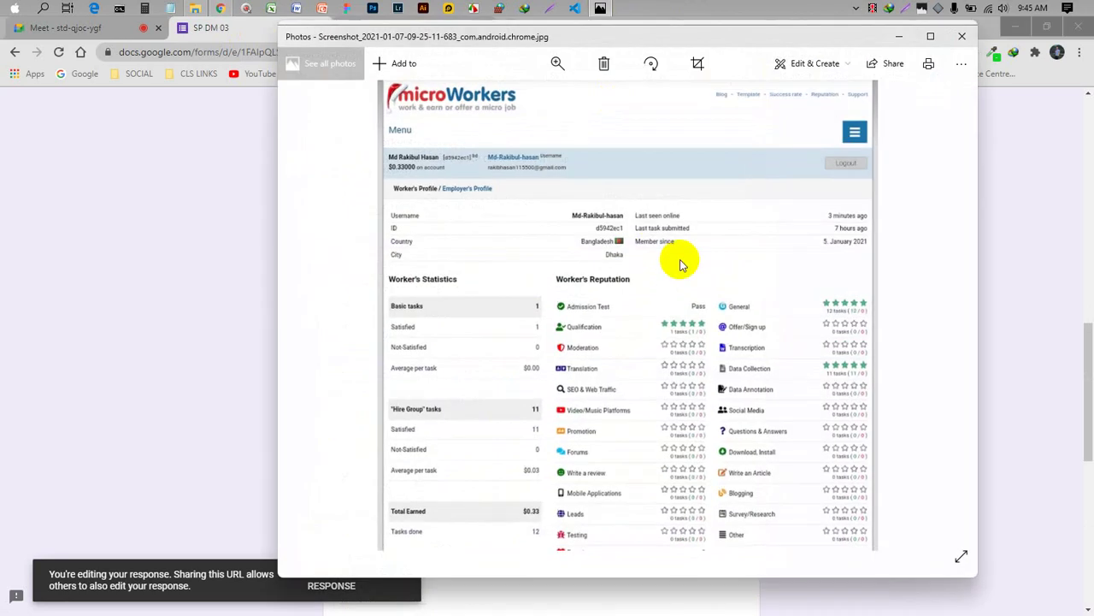
{"action": "left_click", "coordinate": [961, 38]}
{"action": "left_click", "coordinate": [420, 325]}
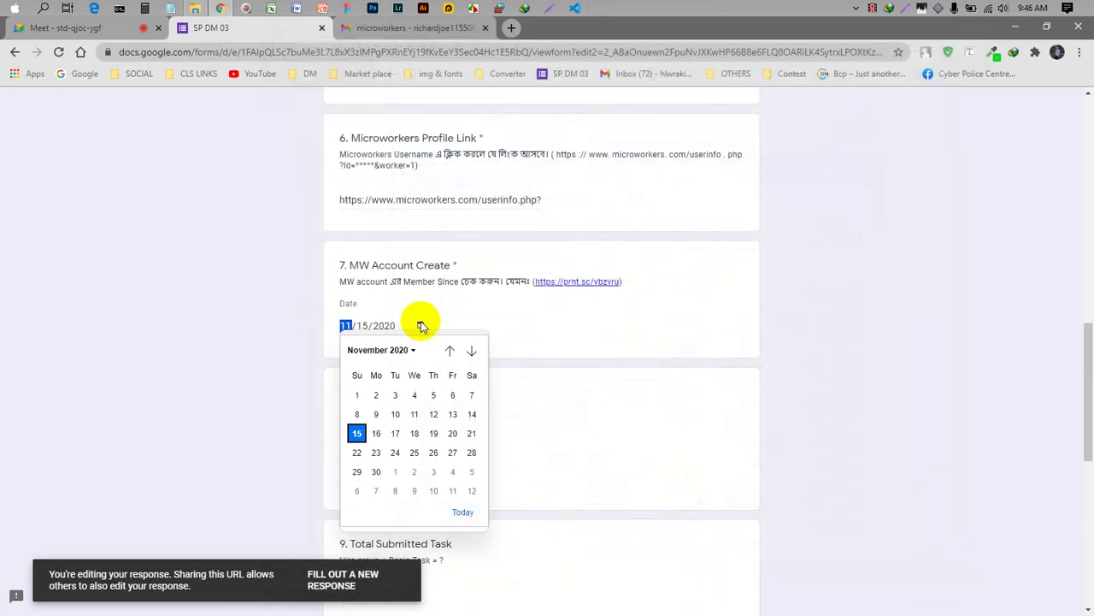
{"action": "left_click", "coordinate": [431, 397]}
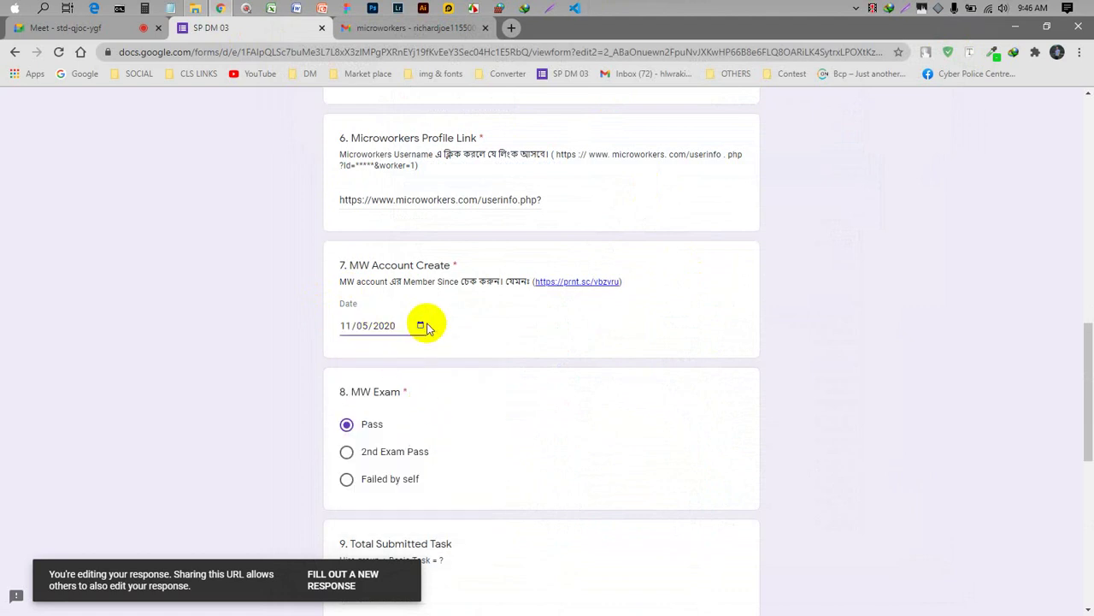
- Set the date for question 7, MW Account Create, to 01/05/2021 in the SP DM 03 form
{"action": "left_click", "coordinate": [420, 325]}
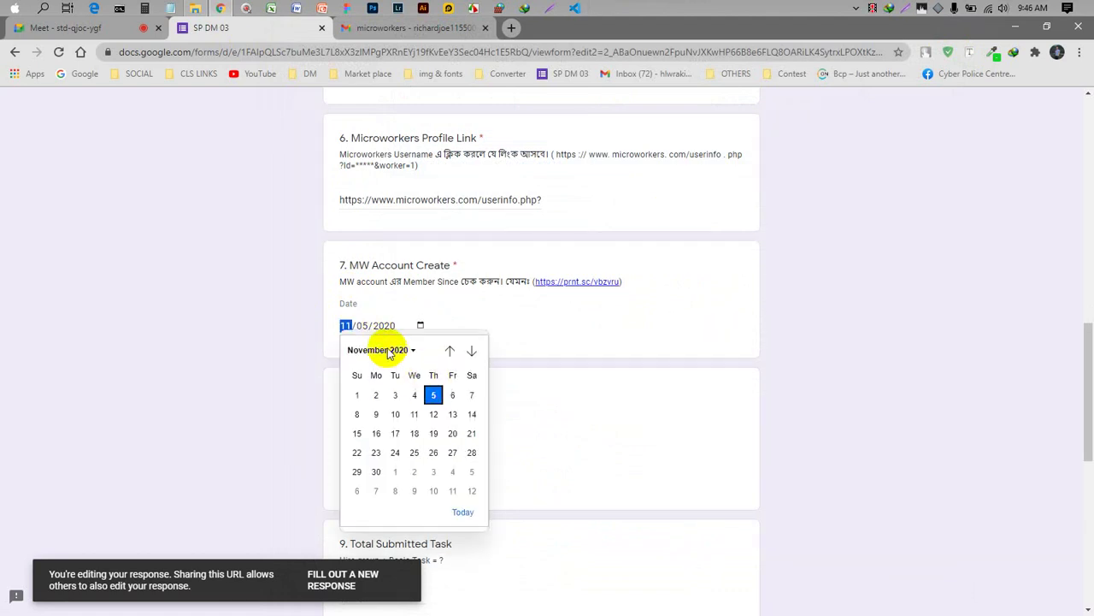
{"action": "left_click", "coordinate": [389, 350]}
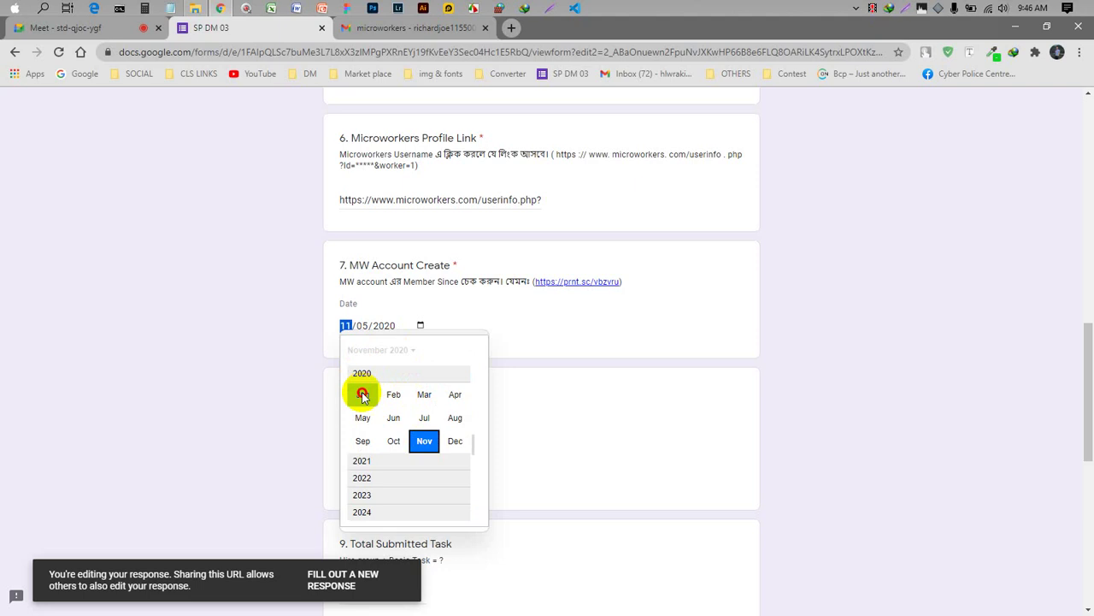
{"action": "left_click", "coordinate": [362, 461]}
{"action": "left_click", "coordinate": [363, 391]}
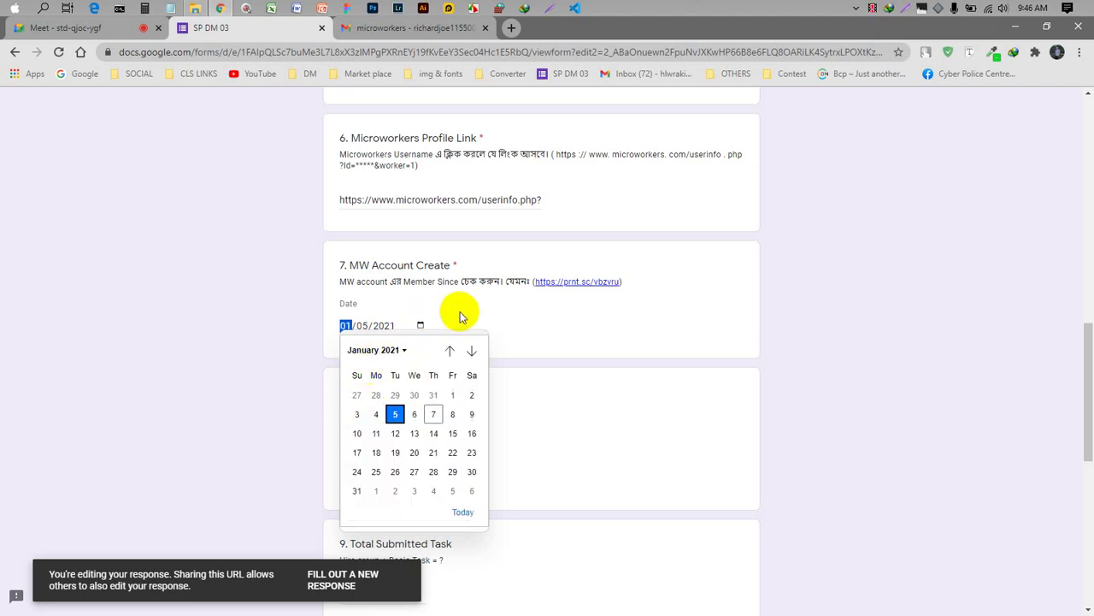
{"action": "left_click", "coordinate": [395, 414]}
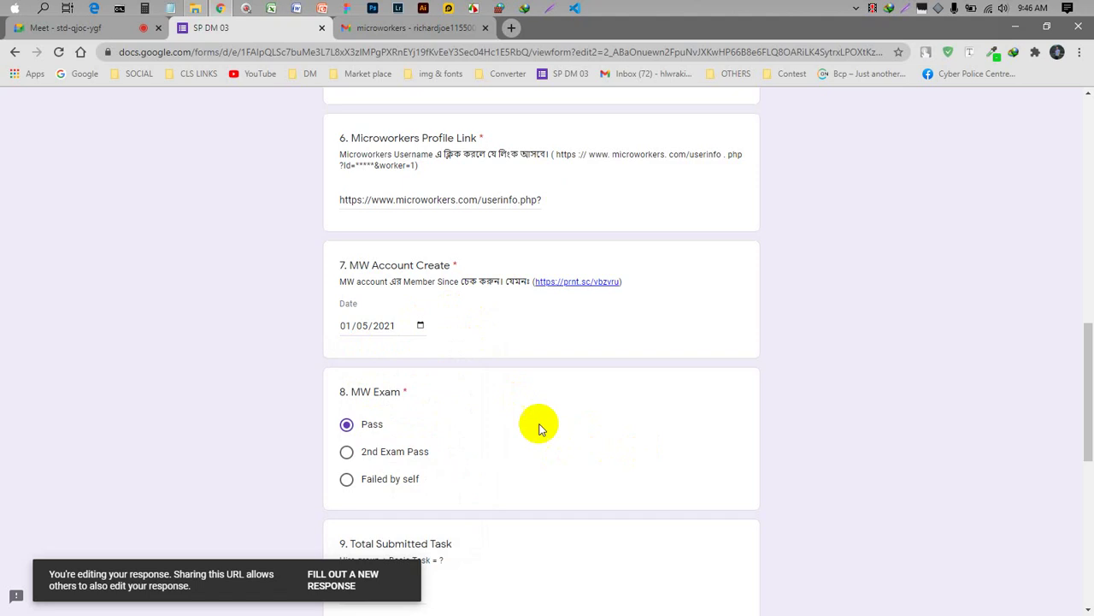
- Submit the edited SP DM 03 form response
{"action": "scroll", "coordinate": [535, 425], "scroll_direction": "down", "scroll_amount": 2}
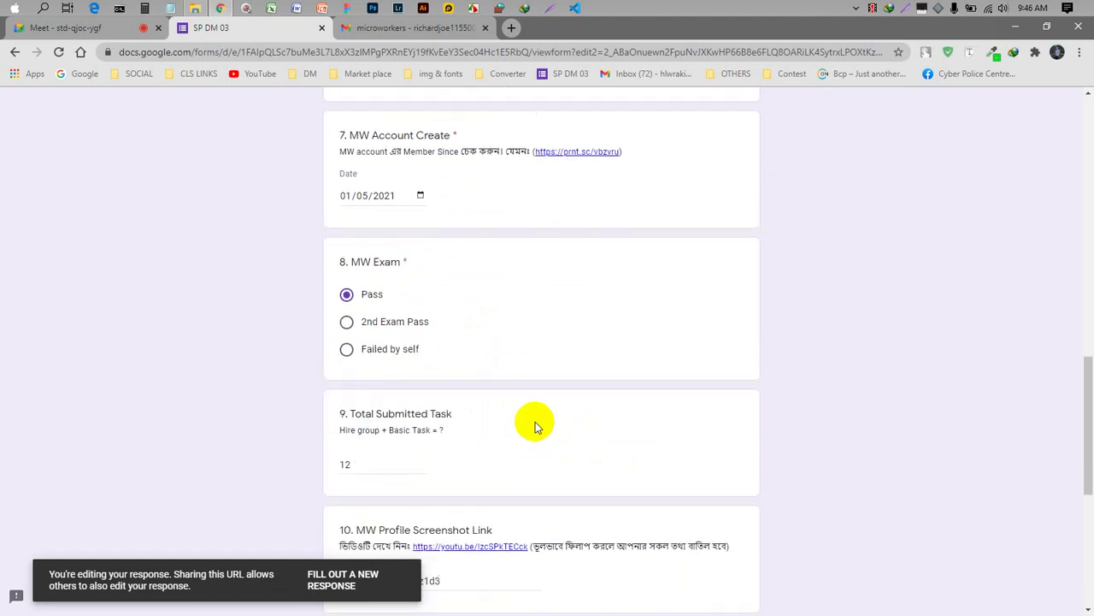
{"action": "scroll", "coordinate": [536, 426], "scroll_direction": "down", "scroll_amount": 5}
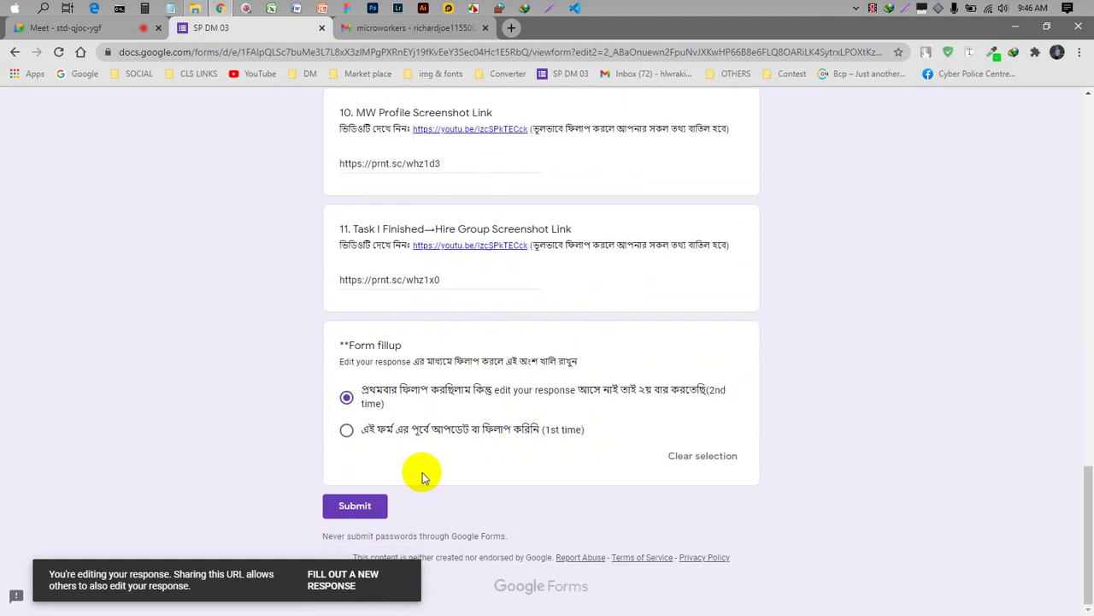
{"action": "left_click", "coordinate": [354, 505]}
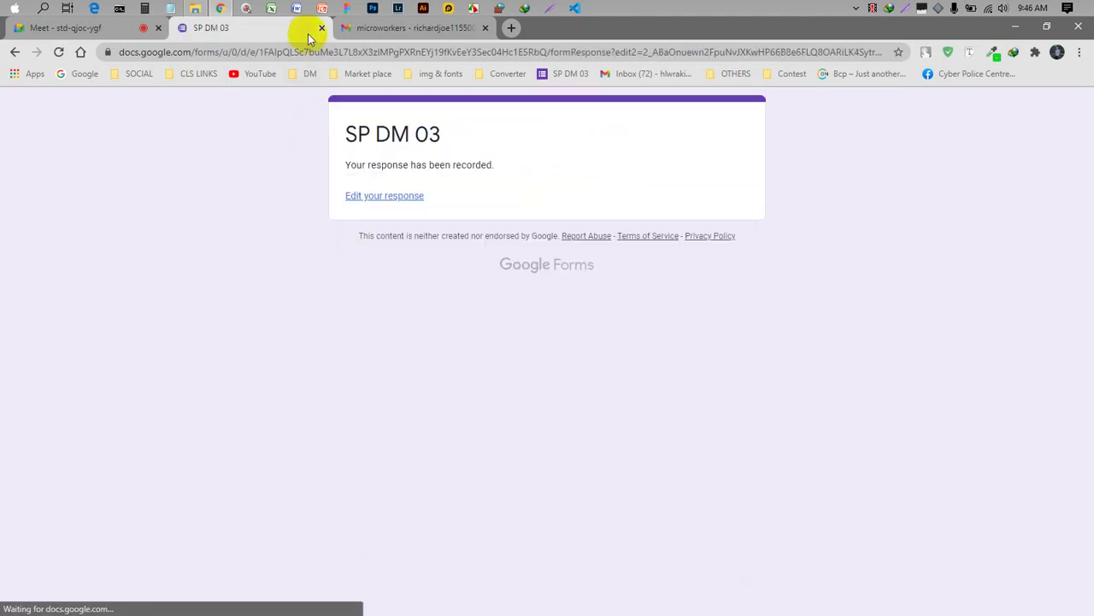
- Close the submitted form and the microworkers mail, and return to the Google Meet call
{"action": "left_click", "coordinate": [321, 30]}
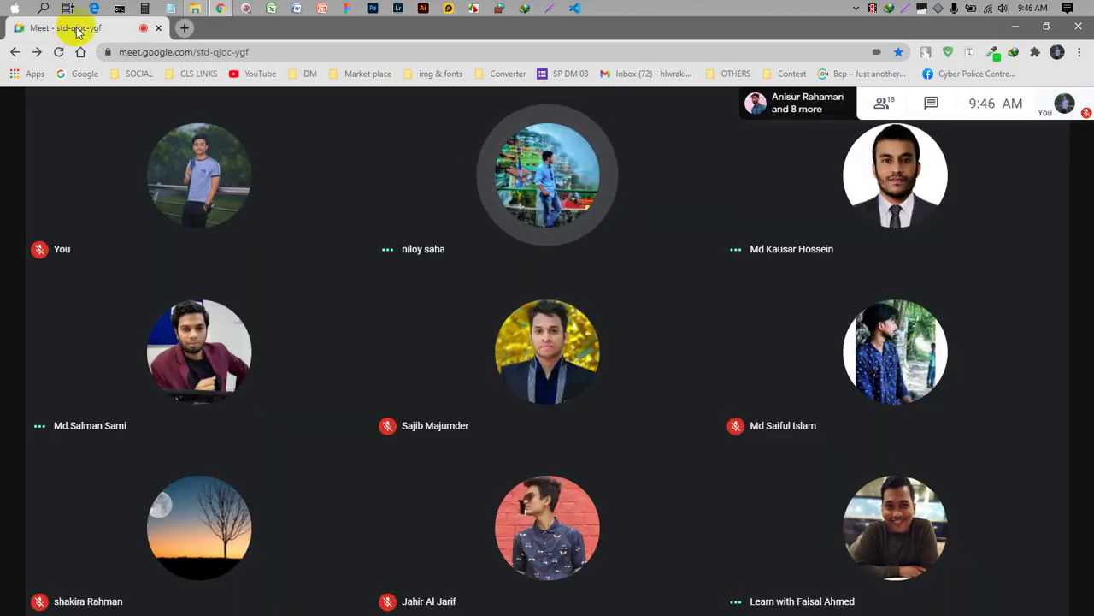
{"action": "left_click", "coordinate": [81, 28]}
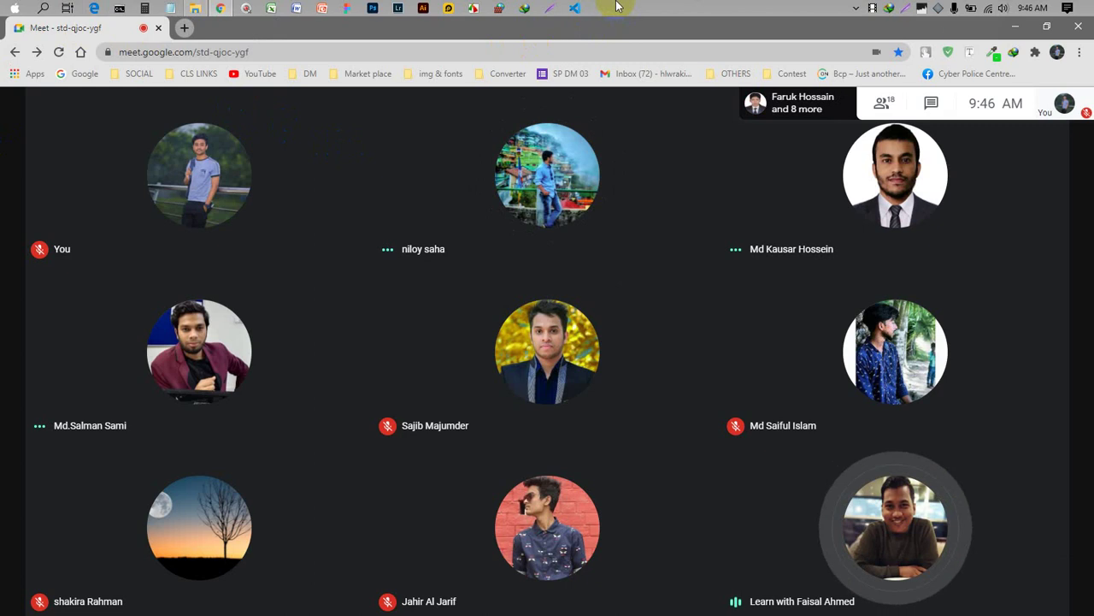
{"action": "left_click", "coordinate": [857, 8]}
{"action": "left_click", "coordinate": [857, 7]}
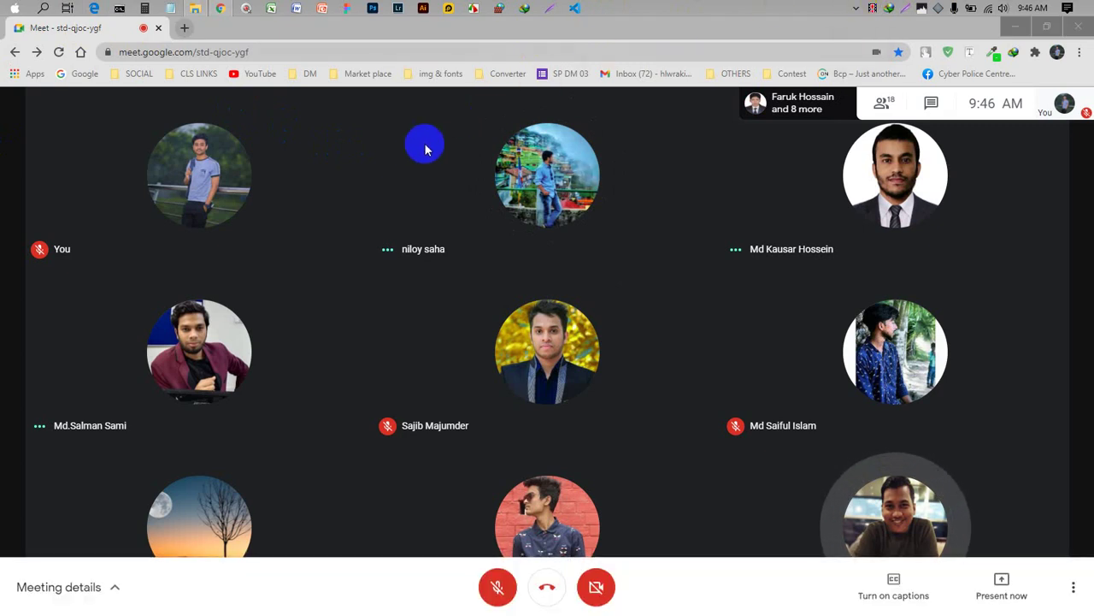
{"action": "left_click", "coordinate": [196, 8]}
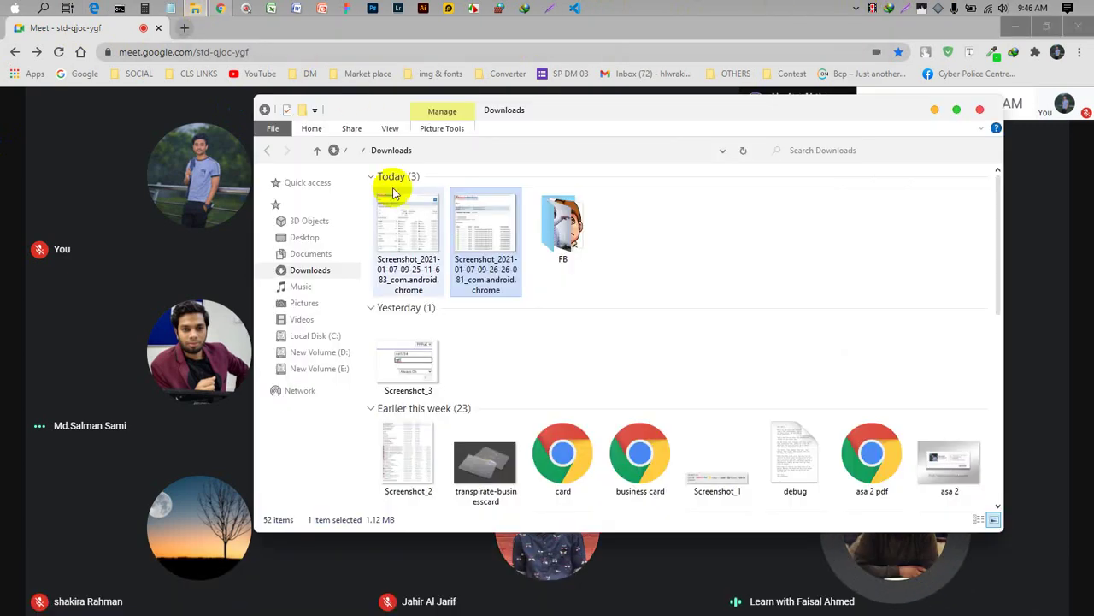
{"action": "left_click", "coordinate": [289, 208]}
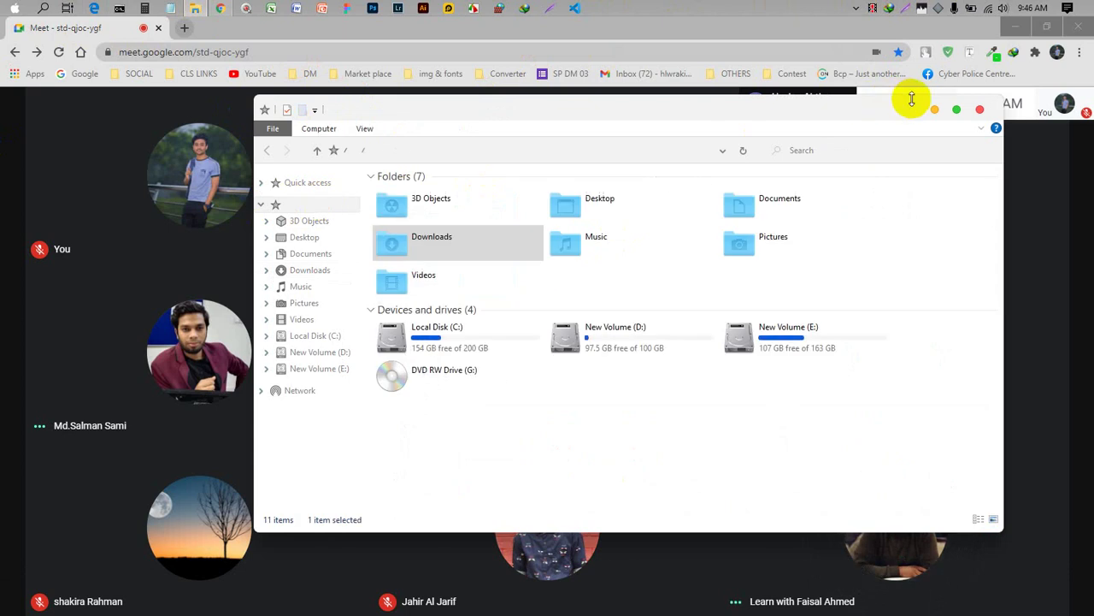
{"action": "left_click", "coordinate": [935, 109]}
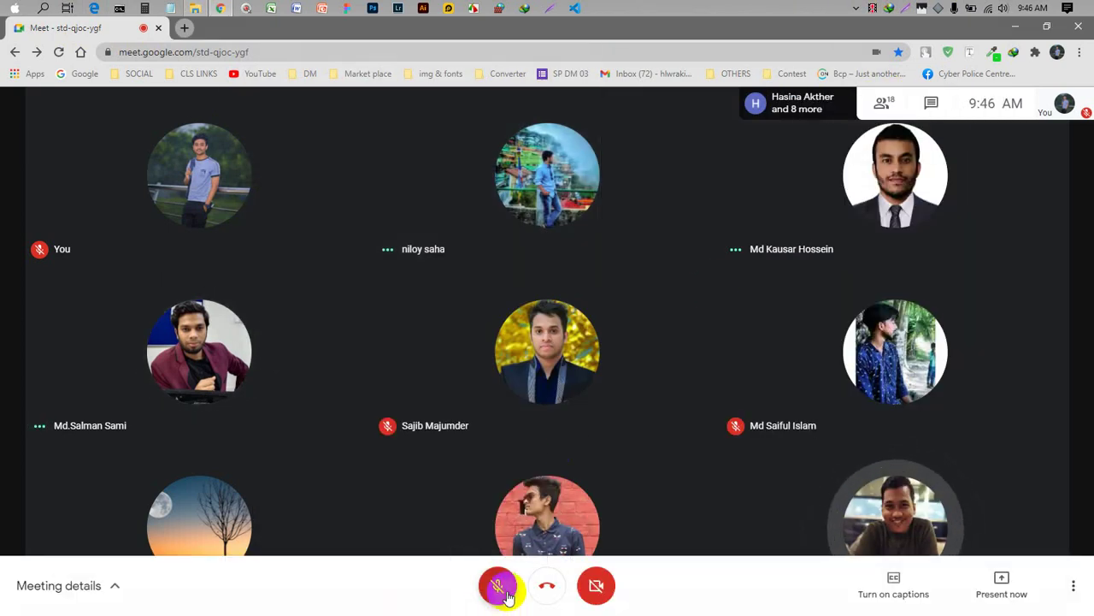
- Unmute the microphone in the meeting and briefly check the meeting chat
{"action": "left_click", "coordinate": [497, 588]}
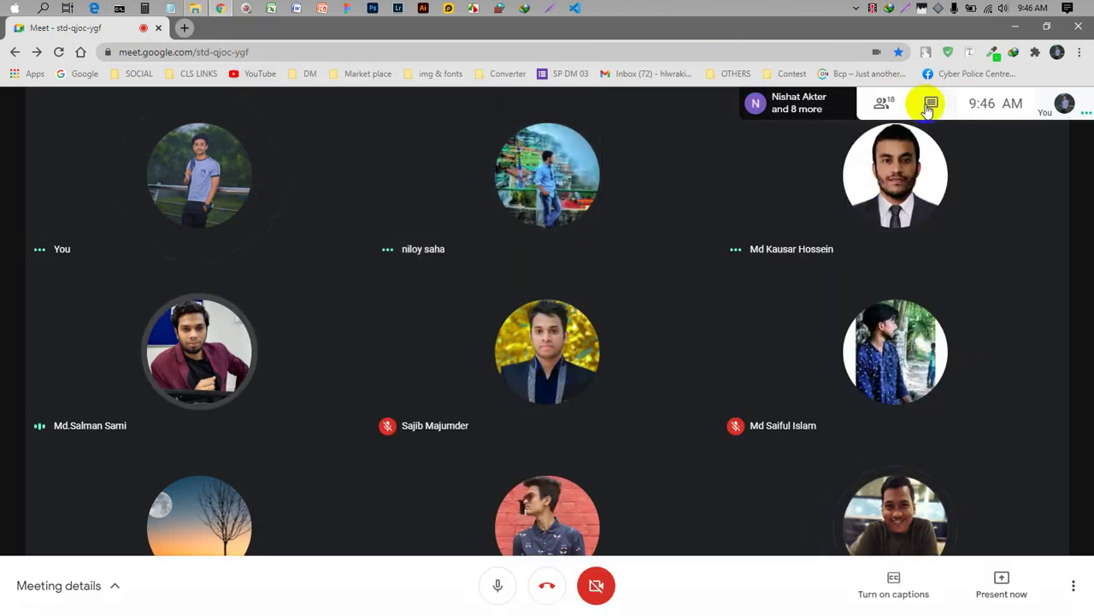
{"action": "left_click", "coordinate": [931, 104]}
{"action": "left_click", "coordinate": [1072, 111]}
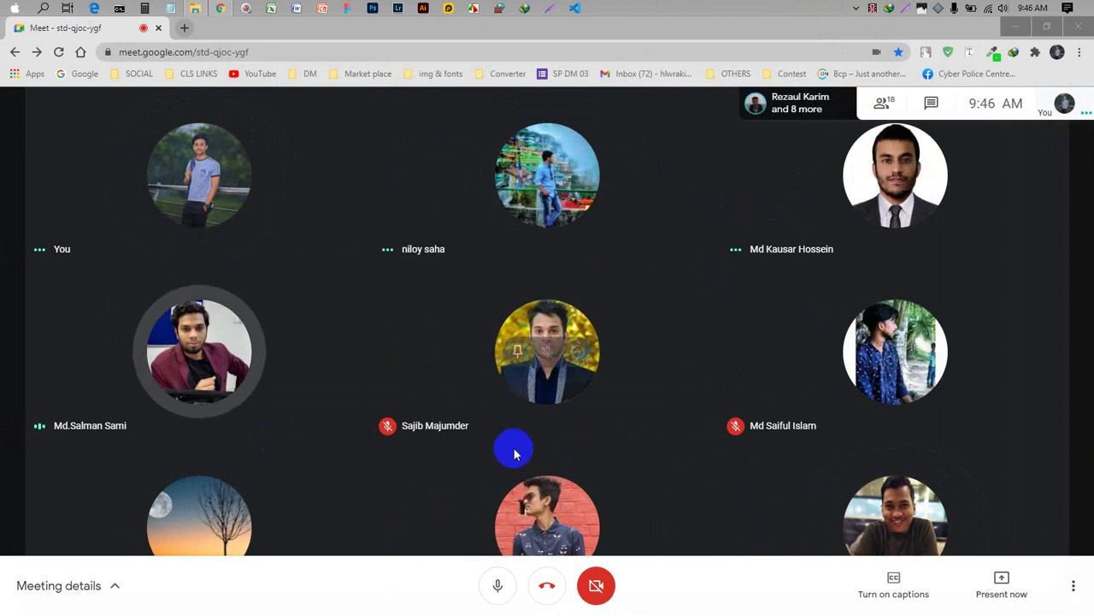
- Open the bookmarked Messenger site in a separate tab and open the Platinum Design Family group conversation
{"action": "left_click", "coordinate": [138, 74]}
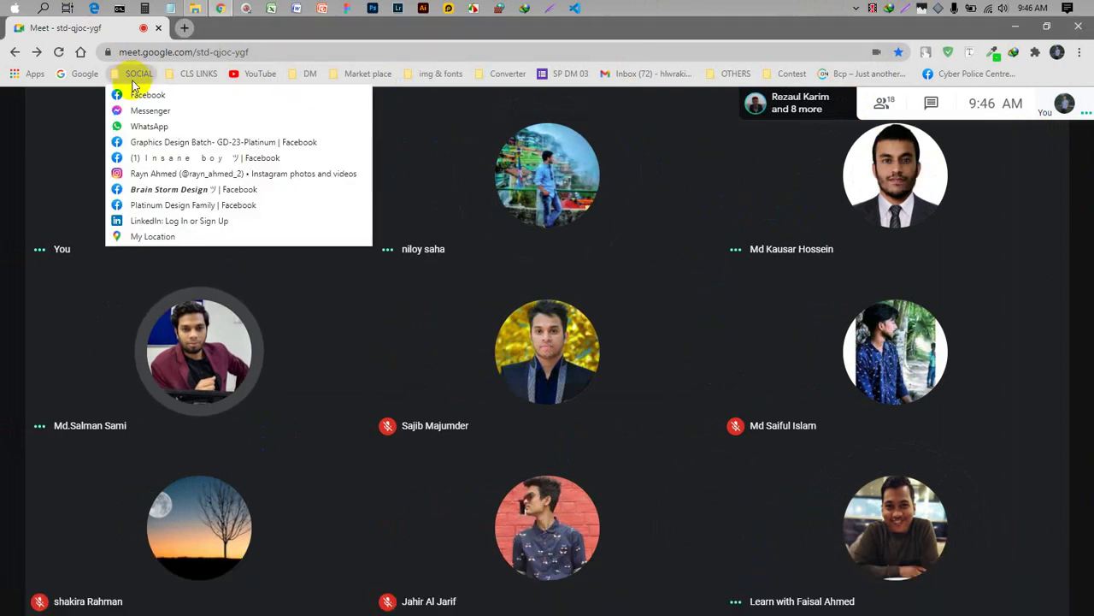
{"action": "right_click", "coordinate": [133, 110]}
{"action": "left_click", "coordinate": [185, 118]}
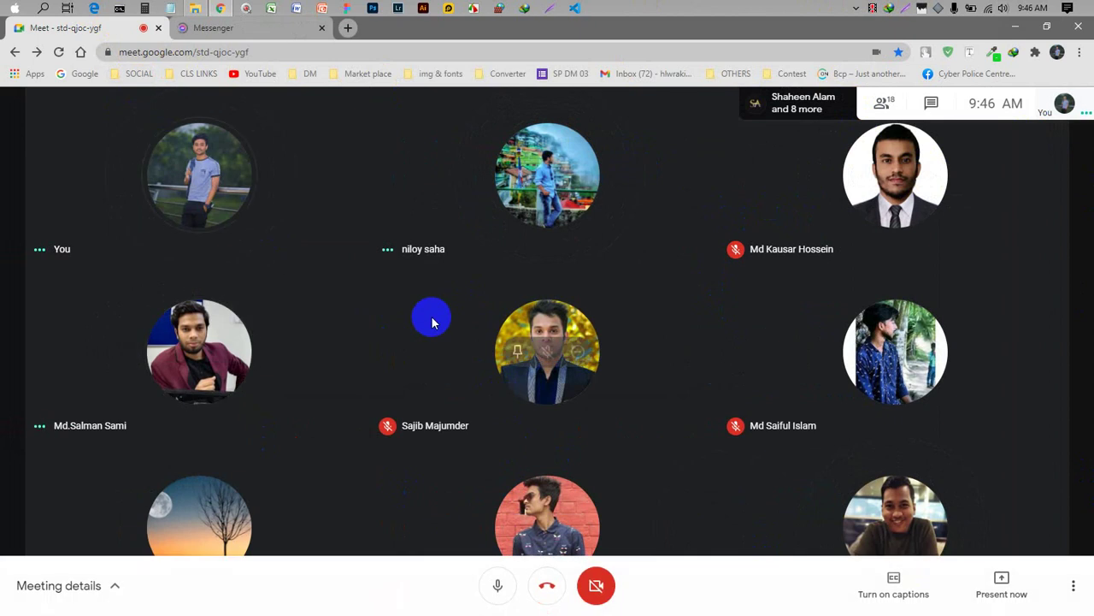
{"action": "left_click", "coordinate": [276, 32]}
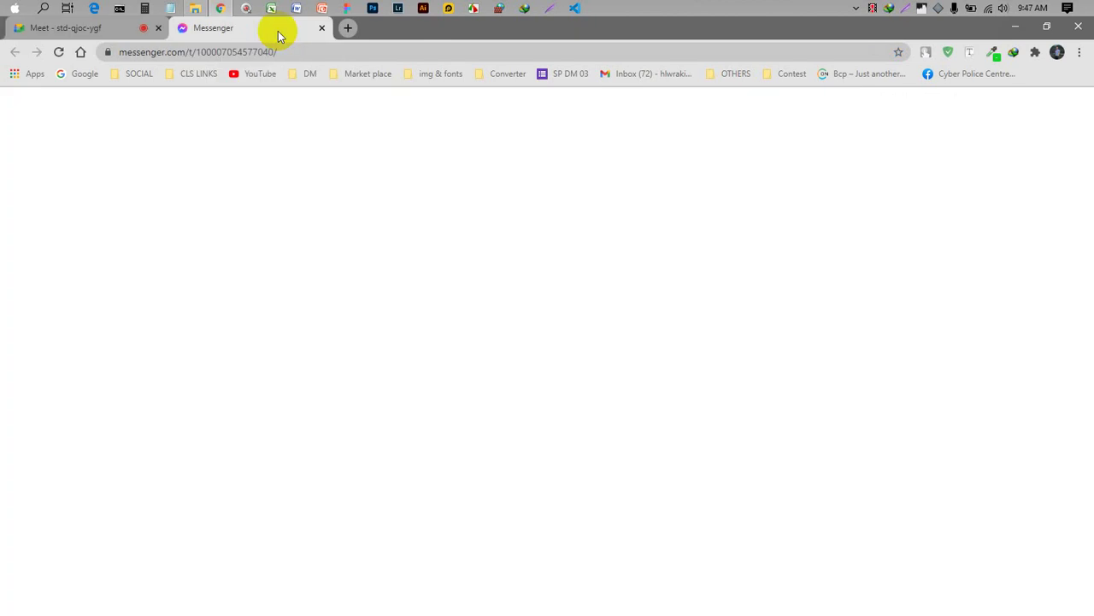
{"action": "left_click", "coordinate": [149, 199]}
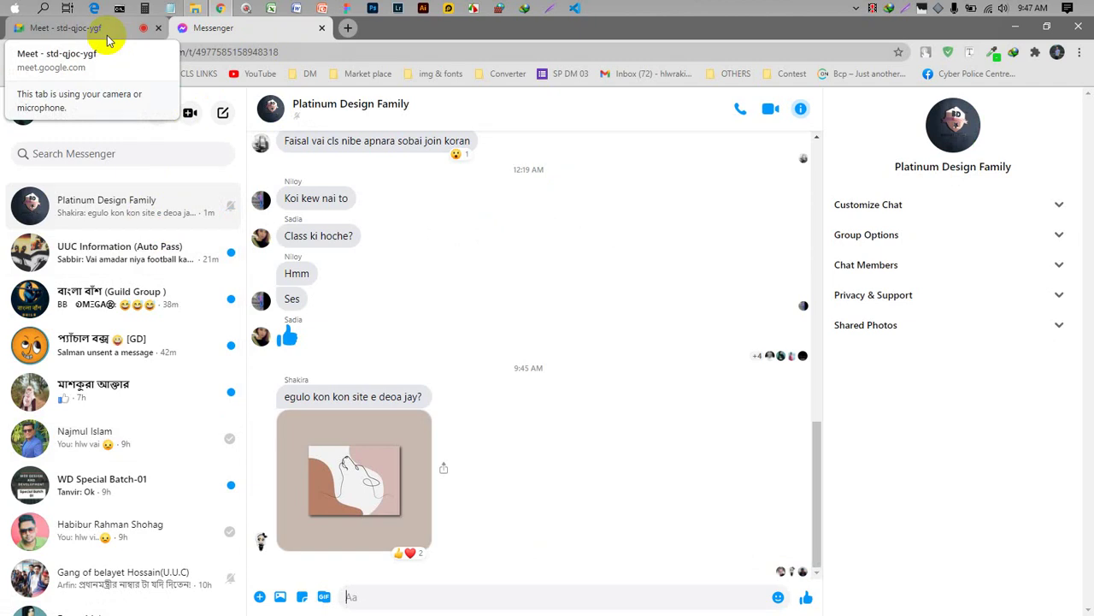
- Look through the group conversation's recent messages and return to the Google Meet call
{"action": "scroll", "coordinate": [447, 259], "scroll_direction": "up", "scroll_amount": 2}
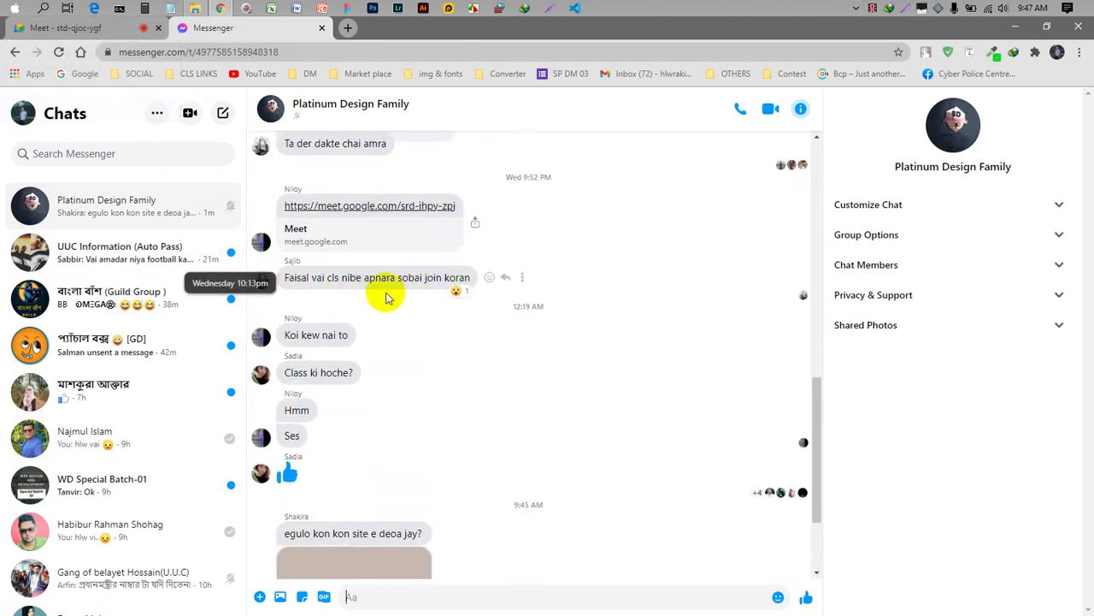
{"action": "scroll", "coordinate": [385, 290], "scroll_direction": "down", "scroll_amount": 2}
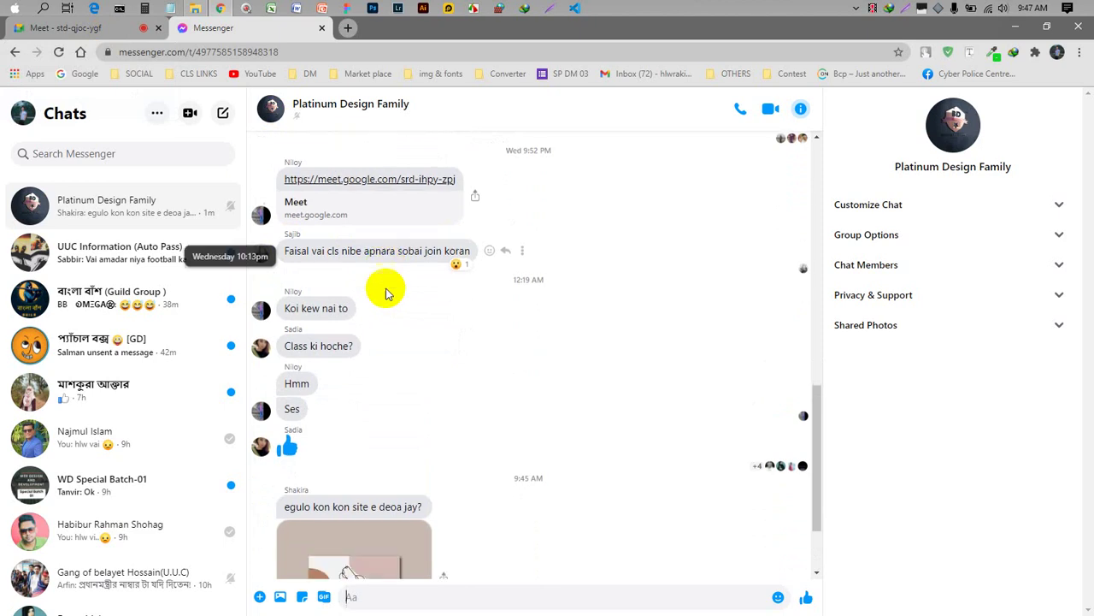
{"action": "left_click", "coordinate": [110, 29]}
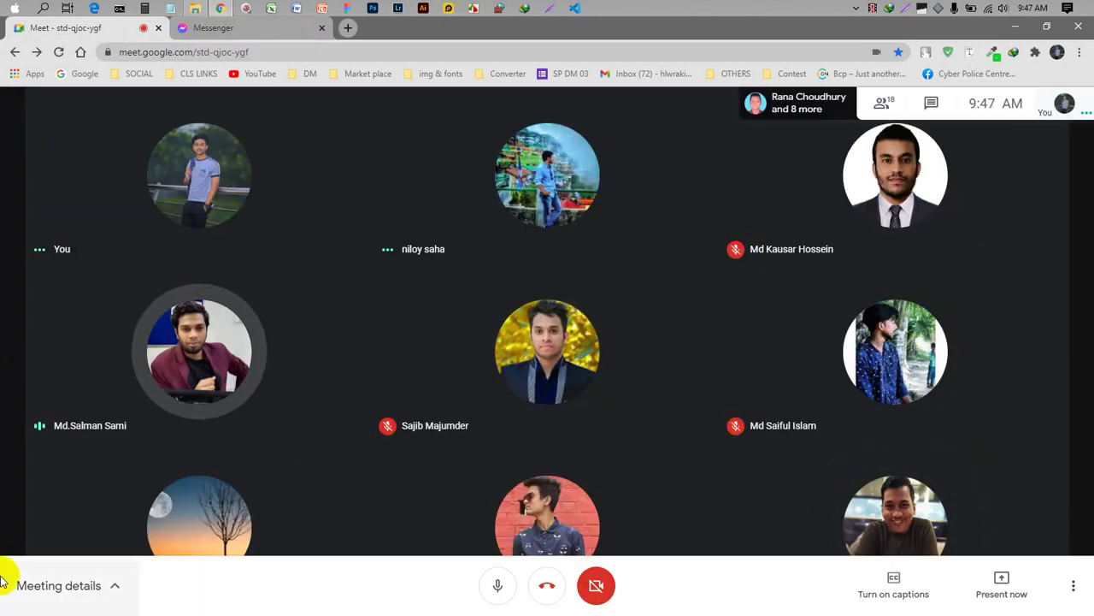
- Check the microphone and speaker devices in the meeting's audio settings and close the settings
{"action": "left_click", "coordinate": [1075, 588]}
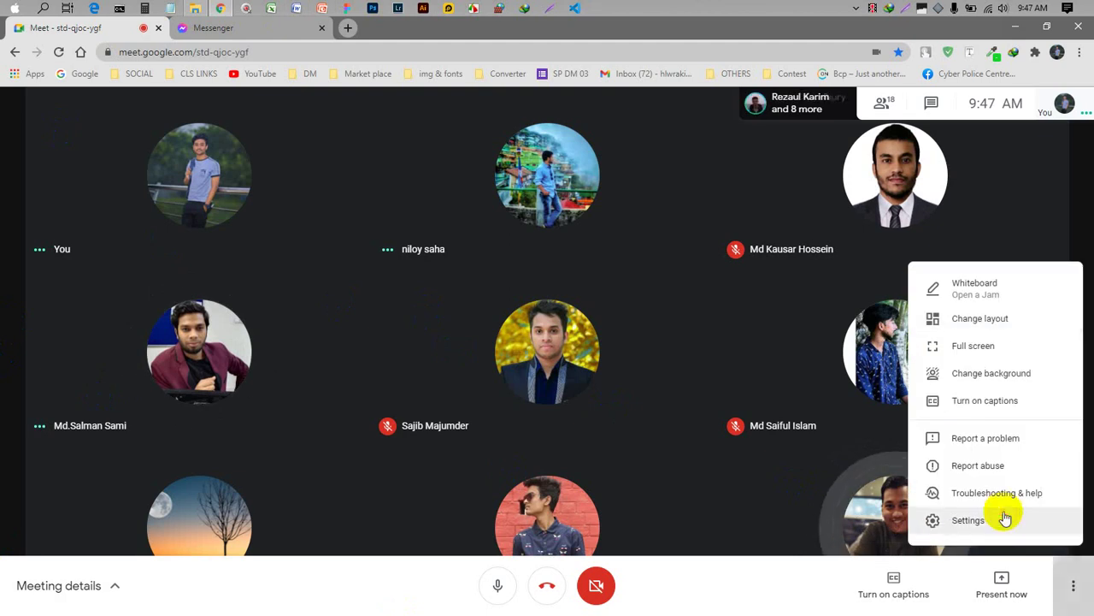
{"action": "left_click", "coordinate": [999, 520]}
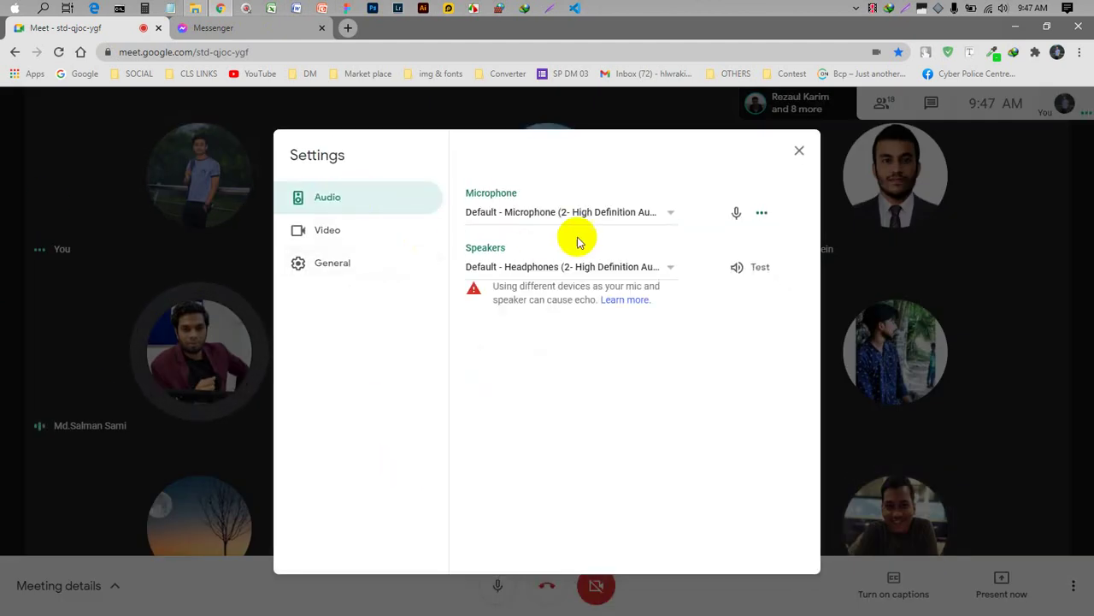
{"action": "left_click", "coordinate": [798, 152]}
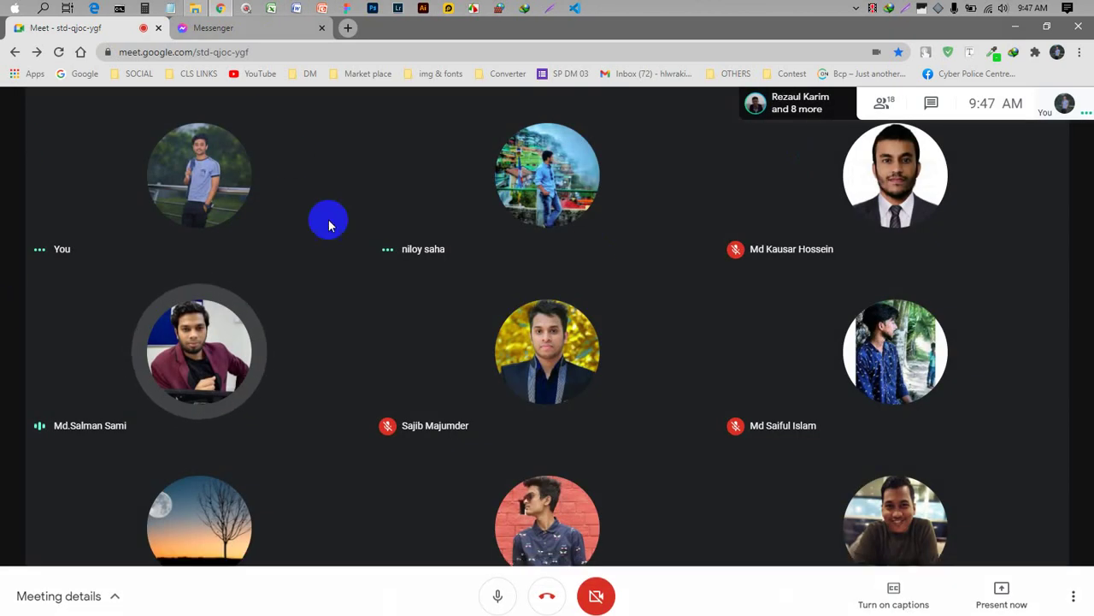
{"action": "left_click", "coordinate": [204, 7]}
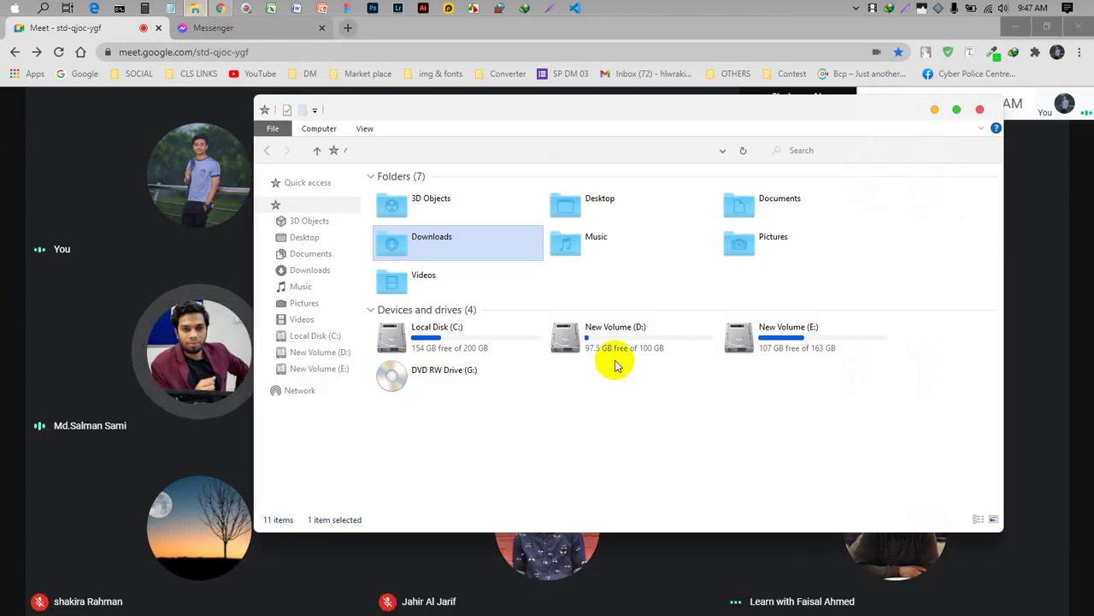
{"action": "left_click", "coordinate": [933, 110]}
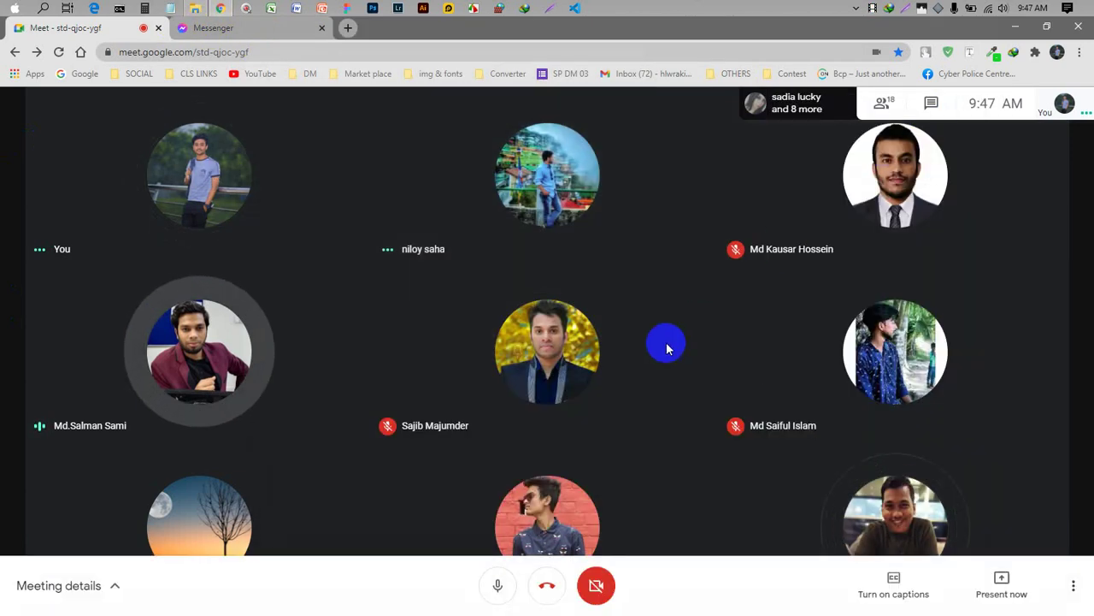
- Mute the microphone, unmute it briefly three times during the presentation, and leave it muted
{"action": "left_click", "coordinate": [485, 598]}
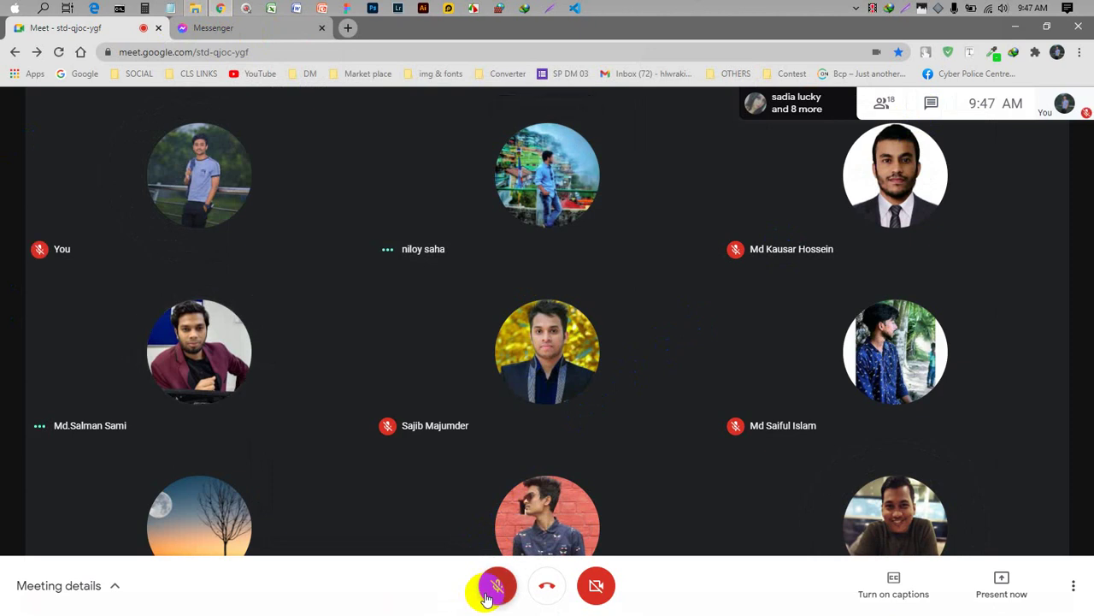
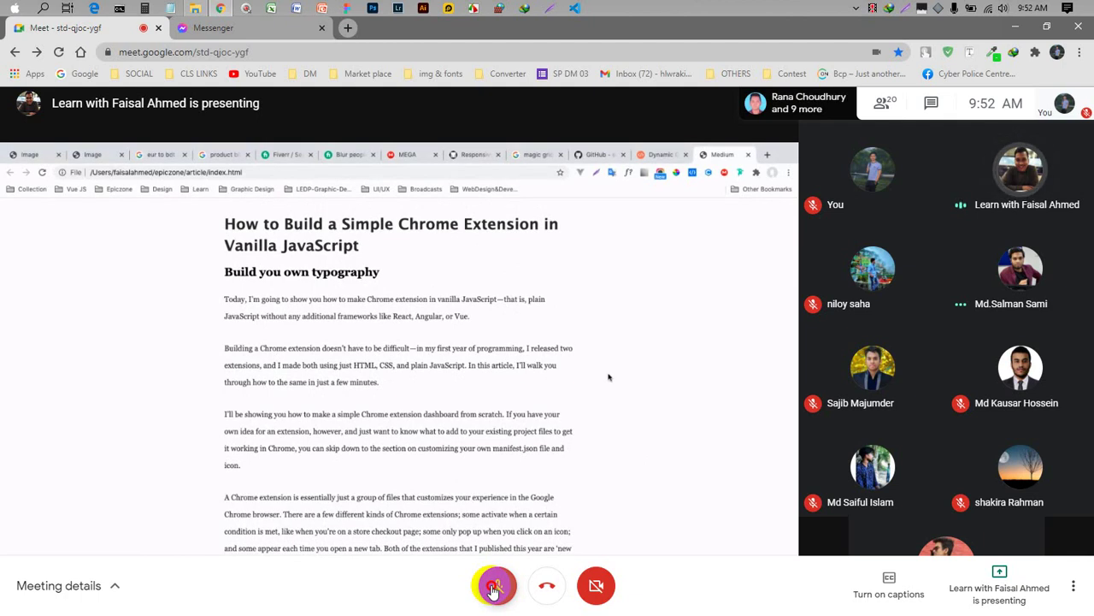
{"action": "left_click", "coordinate": [494, 588]}
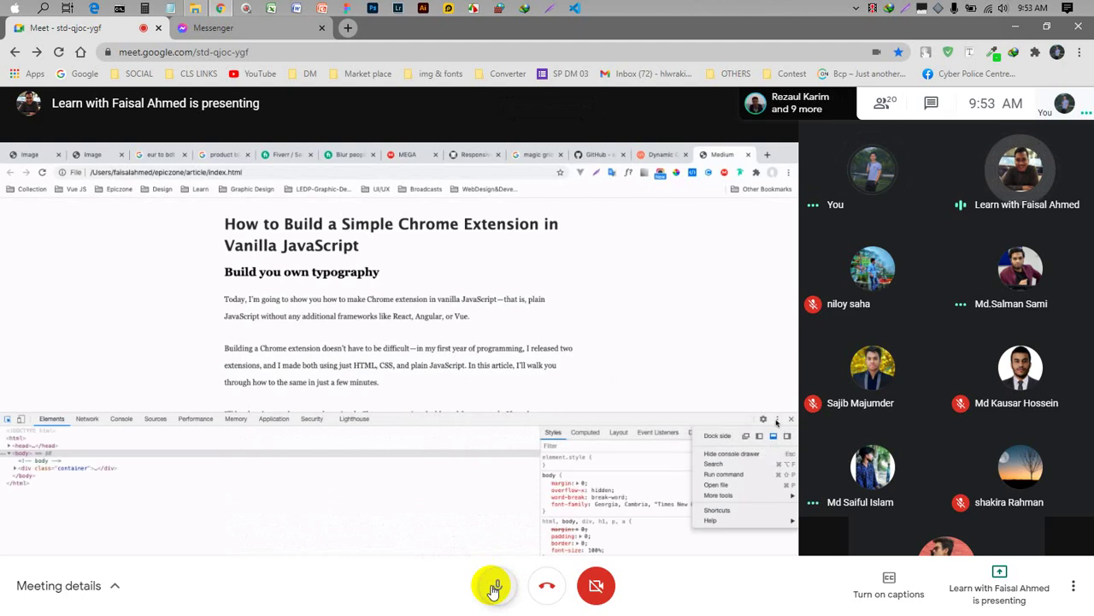
{"action": "left_click", "coordinate": [495, 588]}
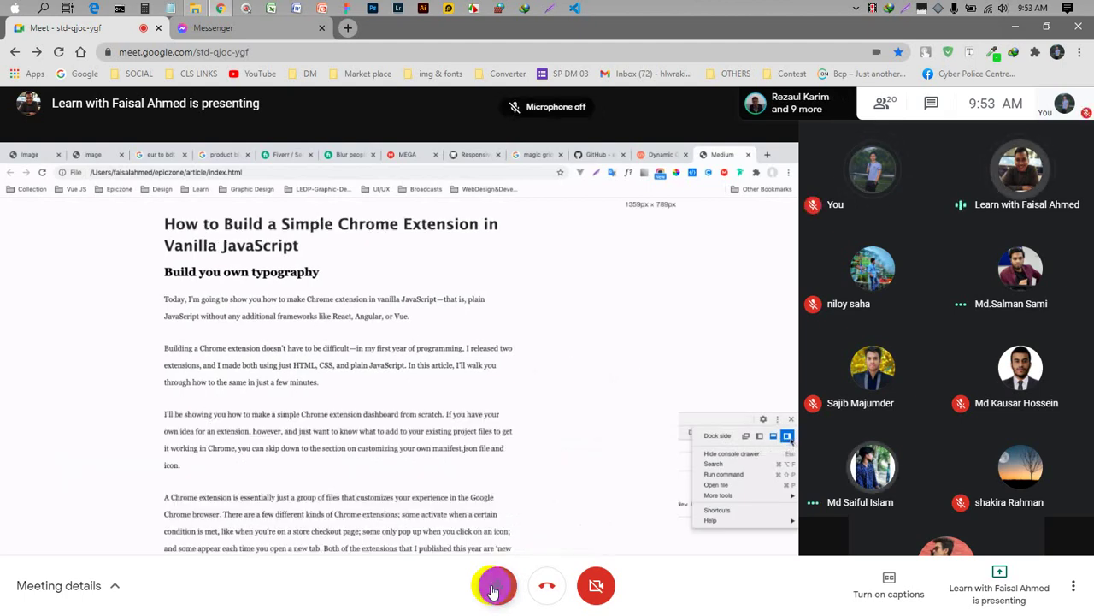
{"action": "left_click", "coordinate": [494, 588]}
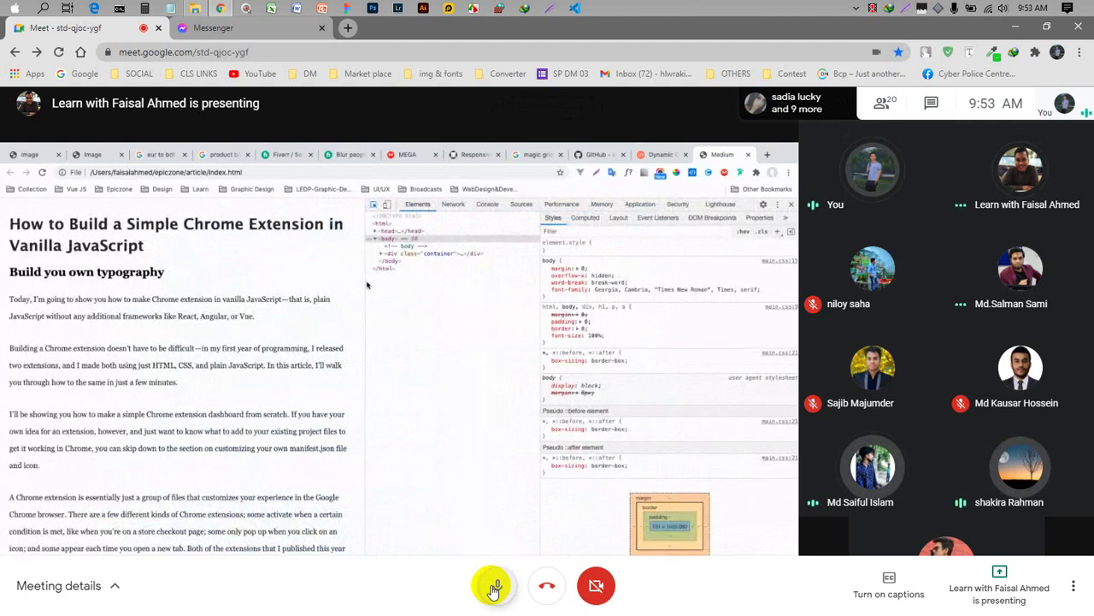
{"action": "left_click", "coordinate": [494, 588]}
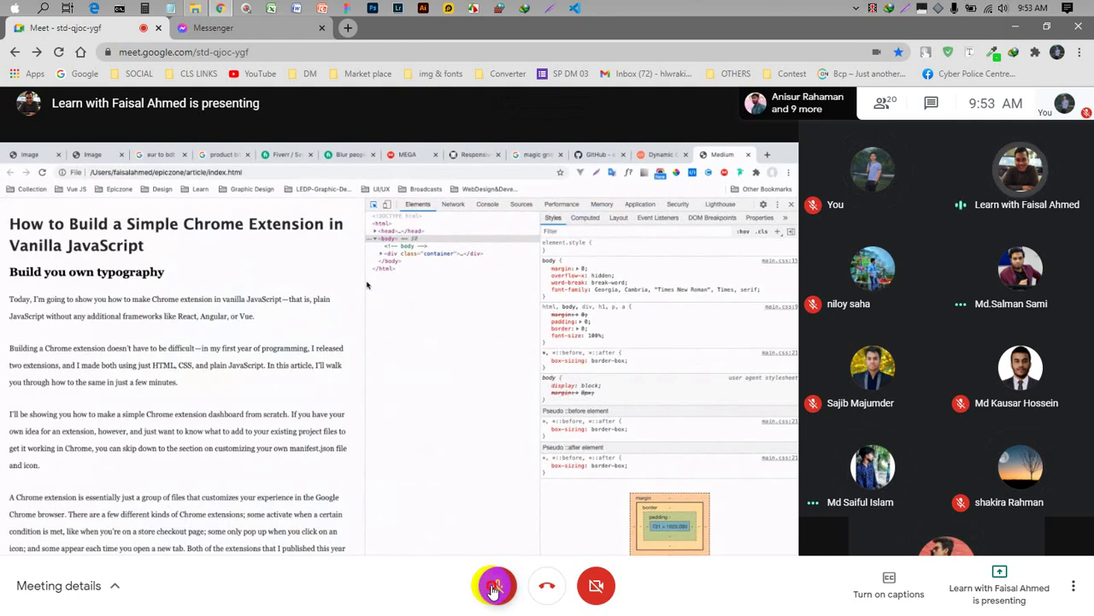
{"action": "left_click", "coordinate": [493, 588]}
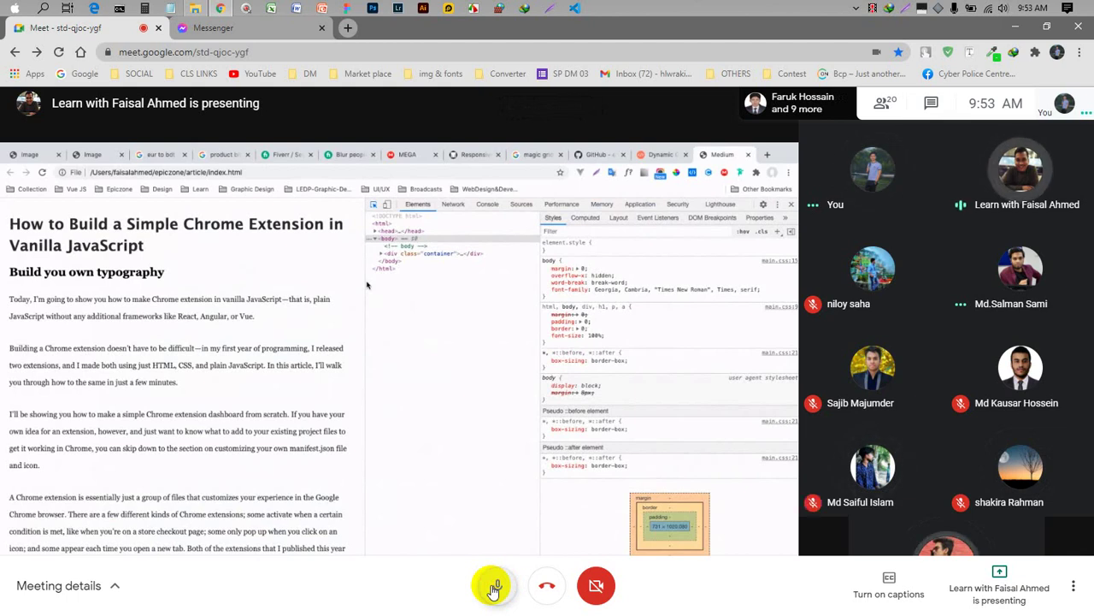
{"action": "left_click", "coordinate": [493, 588]}
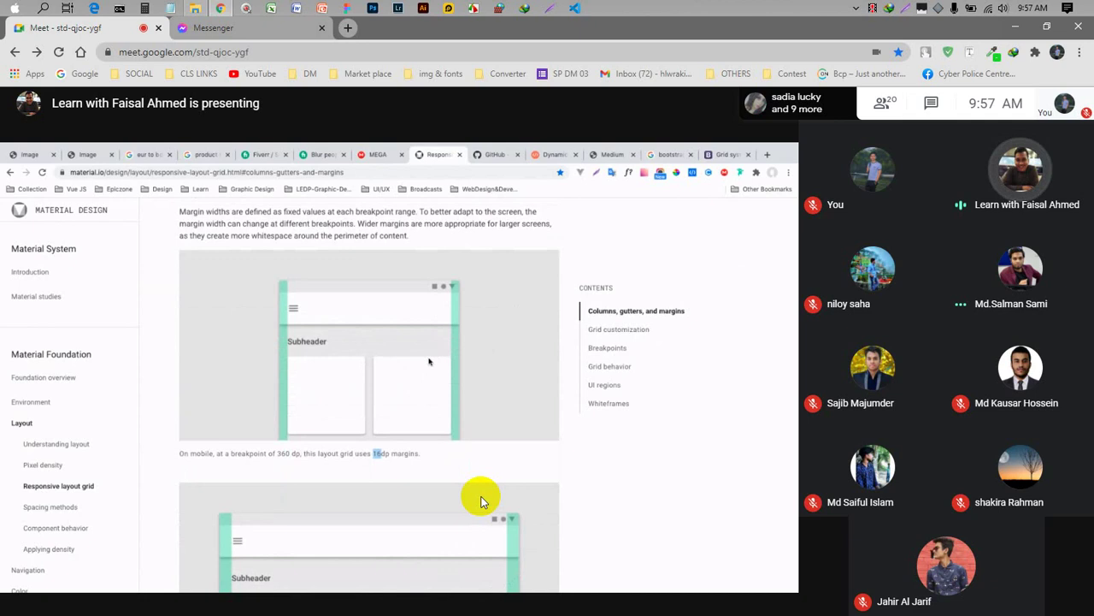
- Open the bookmarked "Responsive layout grid - Material Design" page in a new tab and switch to it
{"action": "left_click", "coordinate": [723, 81]}
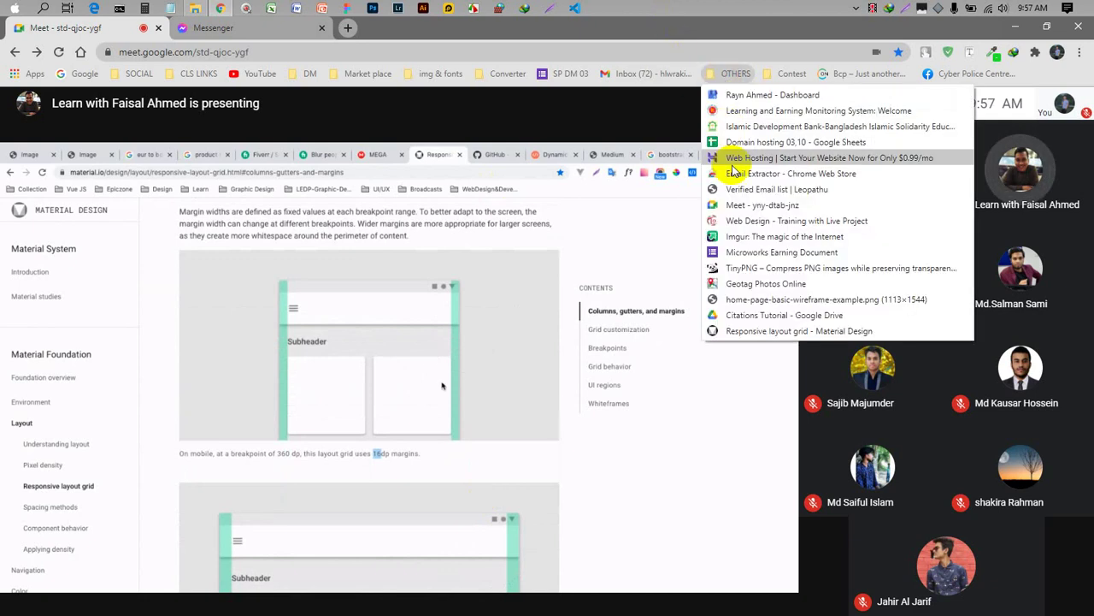
{"action": "right_click", "coordinate": [749, 336]}
{"action": "left_click", "coordinate": [750, 342]}
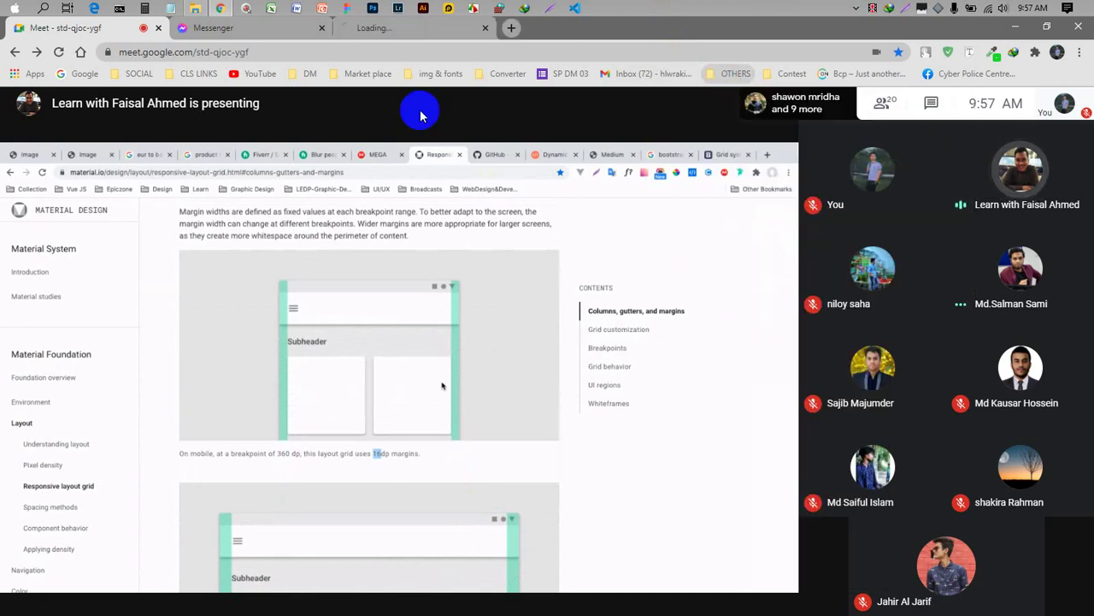
{"action": "left_click", "coordinate": [380, 30]}
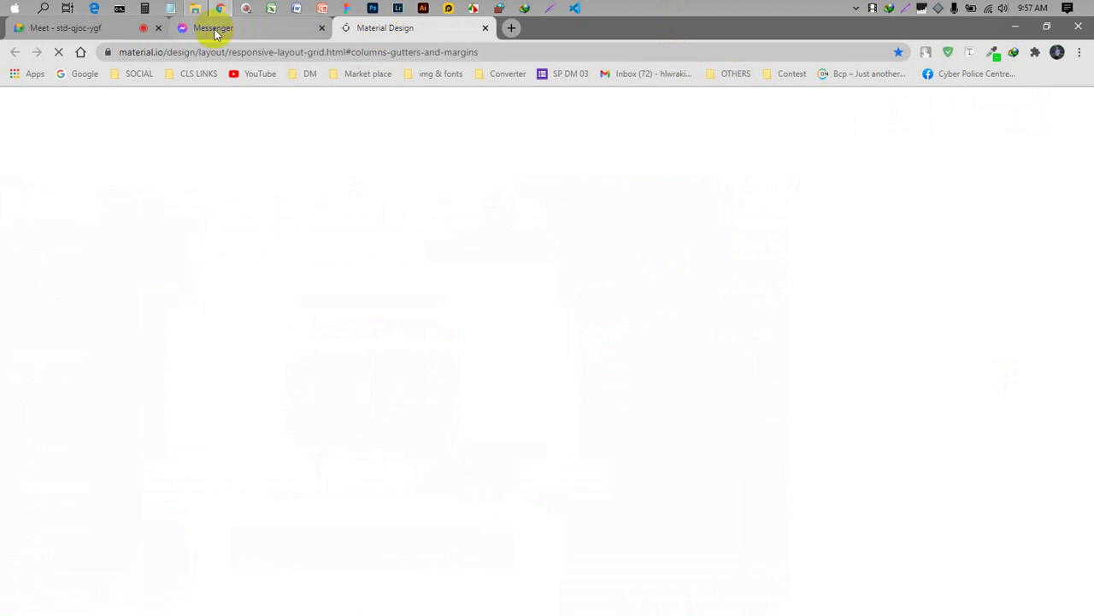
{"action": "left_click", "coordinate": [127, 29]}
{"action": "left_click", "coordinate": [382, 30]}
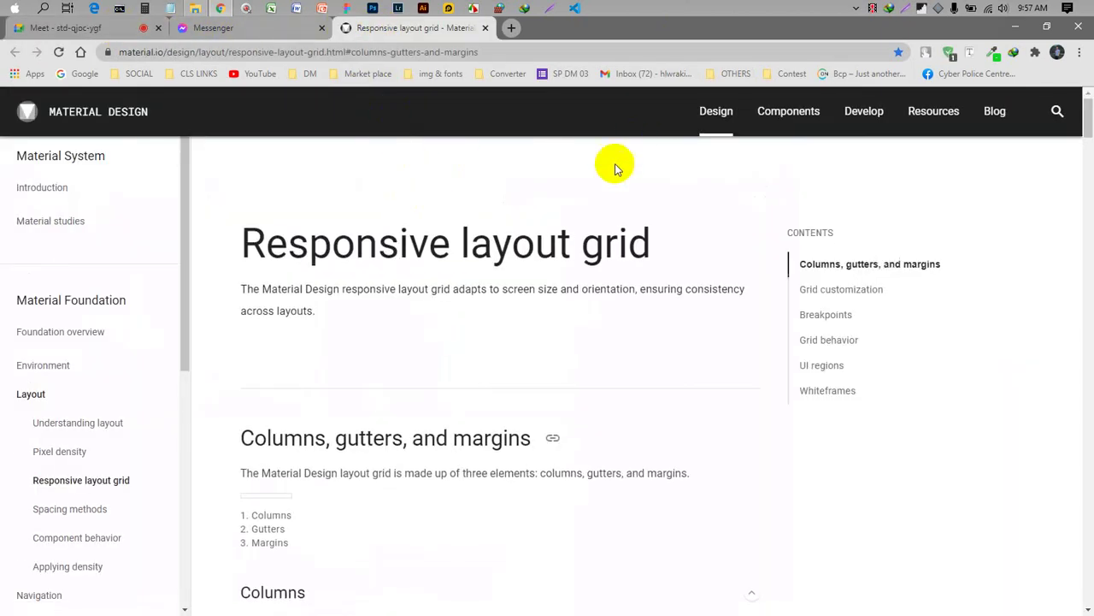
- Read through the columns and gutters sections of the responsive layout grid page, down to the breakpoint range table
{"action": "scroll", "coordinate": [501, 272], "scroll_direction": "down", "scroll_amount": 4}
{"action": "scroll", "coordinate": [379, 320], "scroll_direction": "up", "scroll_amount": 2}
{"action": "scroll", "coordinate": [379, 321], "scroll_direction": "down", "scroll_amount": 1}
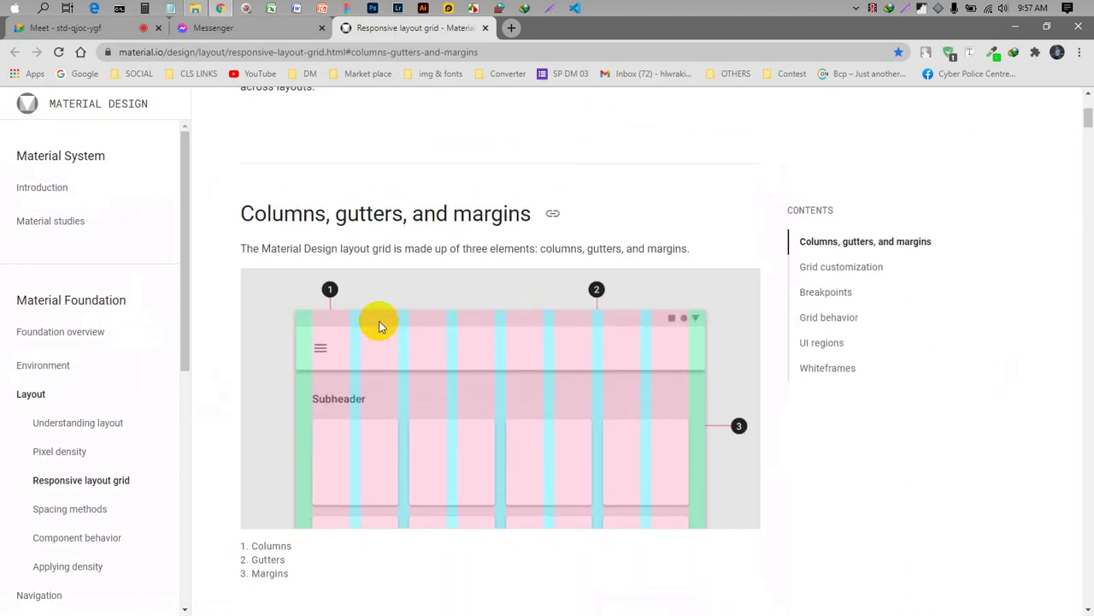
{"action": "scroll", "coordinate": [244, 255], "scroll_direction": "down", "scroll_amount": 3}
{"action": "scroll", "coordinate": [247, 282], "scroll_direction": "down", "scroll_amount": 4}
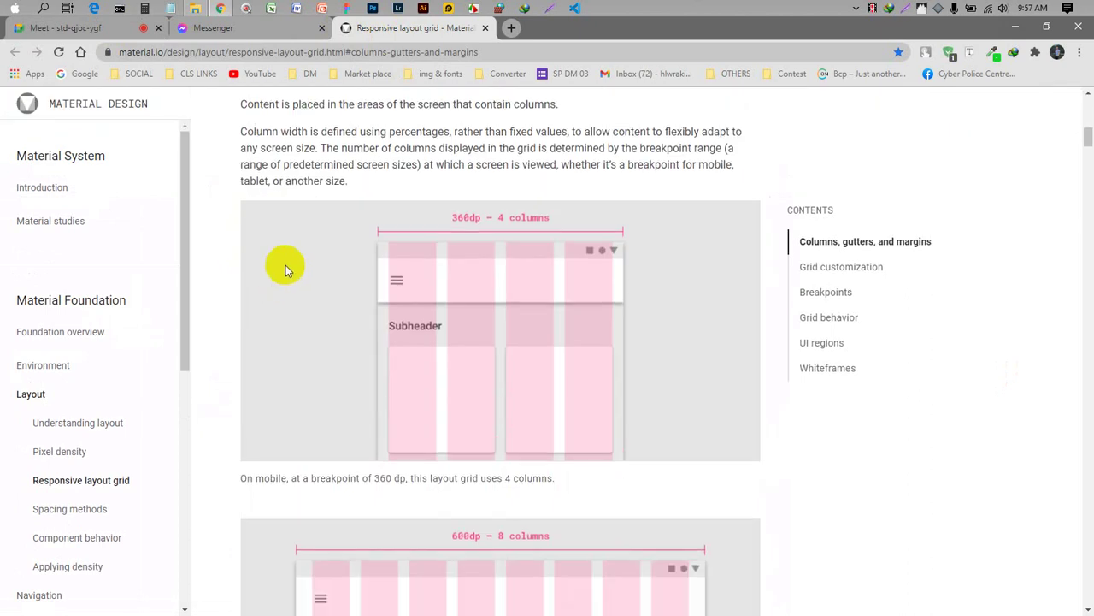
{"action": "scroll", "coordinate": [287, 296], "scroll_direction": "down", "scroll_amount": 7}
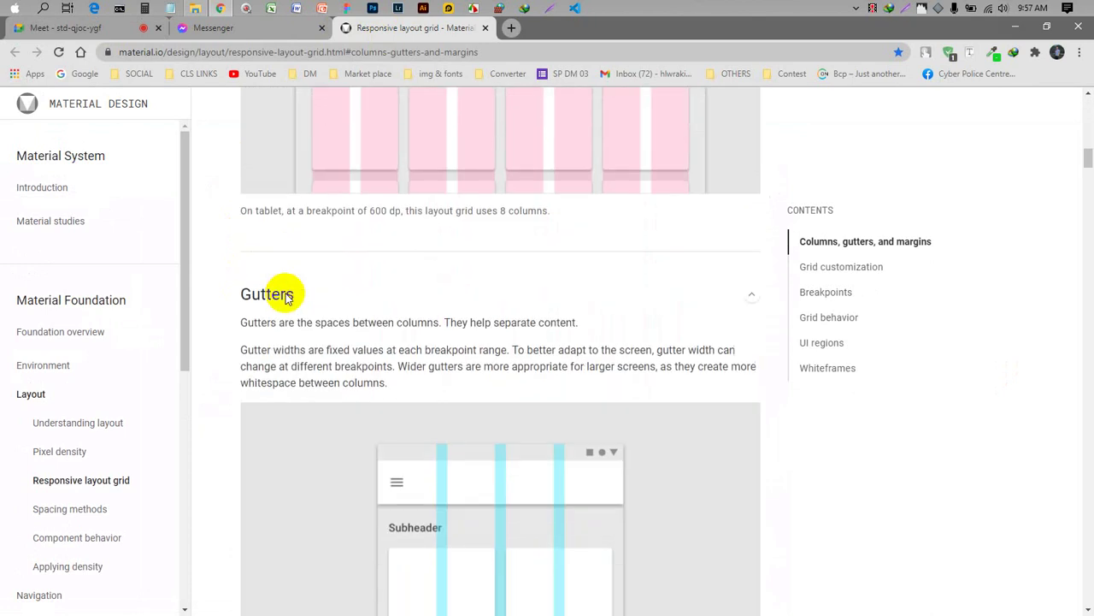
{"action": "scroll", "coordinate": [513, 286], "scroll_direction": "down", "scroll_amount": 5}
{"action": "left_click_drag", "start_coordinate": [1087, 177], "coordinate": [1065, 378]}
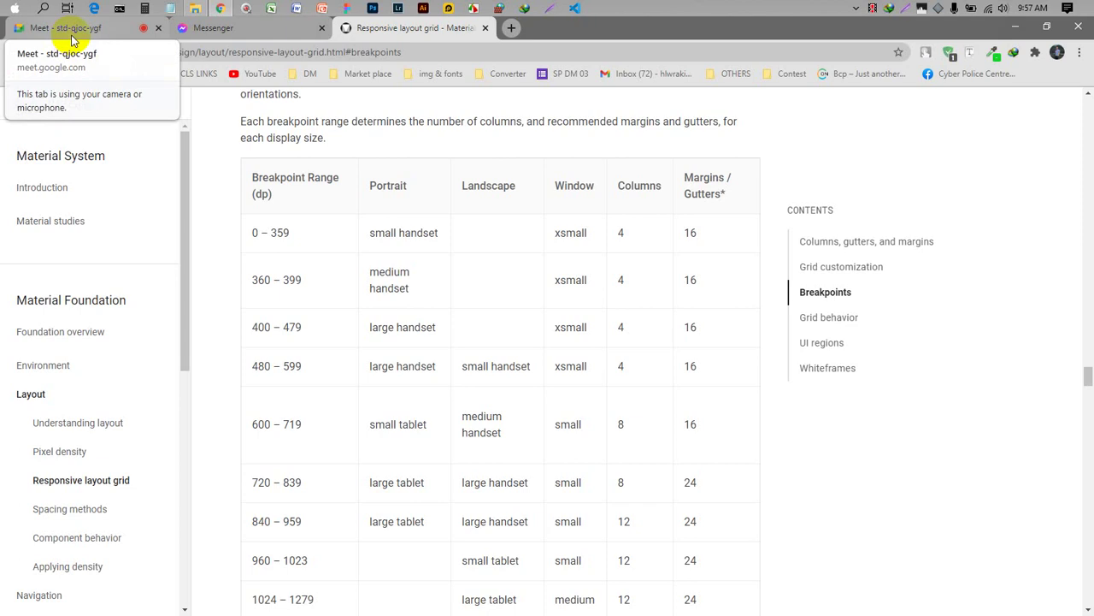
- Return to the Google Meet call, check the list of participants and close it
{"action": "left_click", "coordinate": [71, 34]}
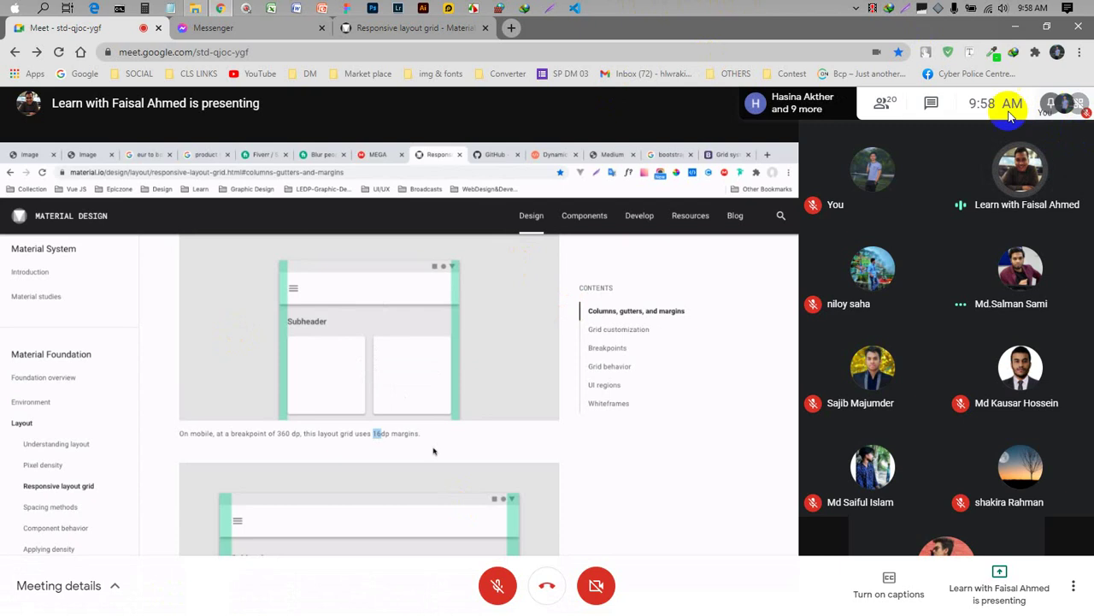
{"action": "left_click", "coordinate": [890, 104]}
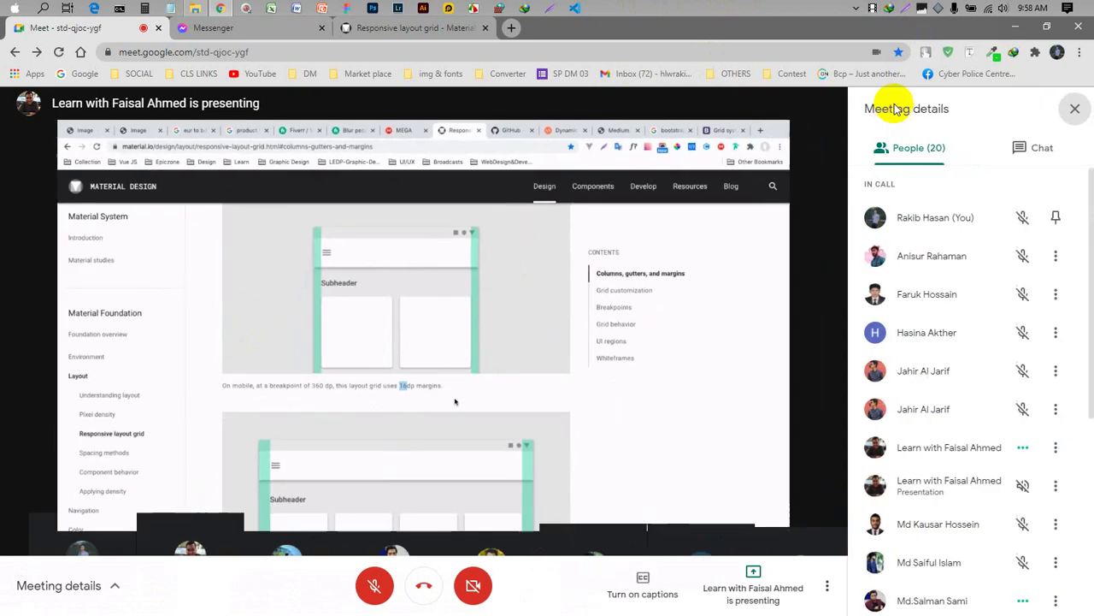
{"action": "left_click", "coordinate": [1074, 108]}
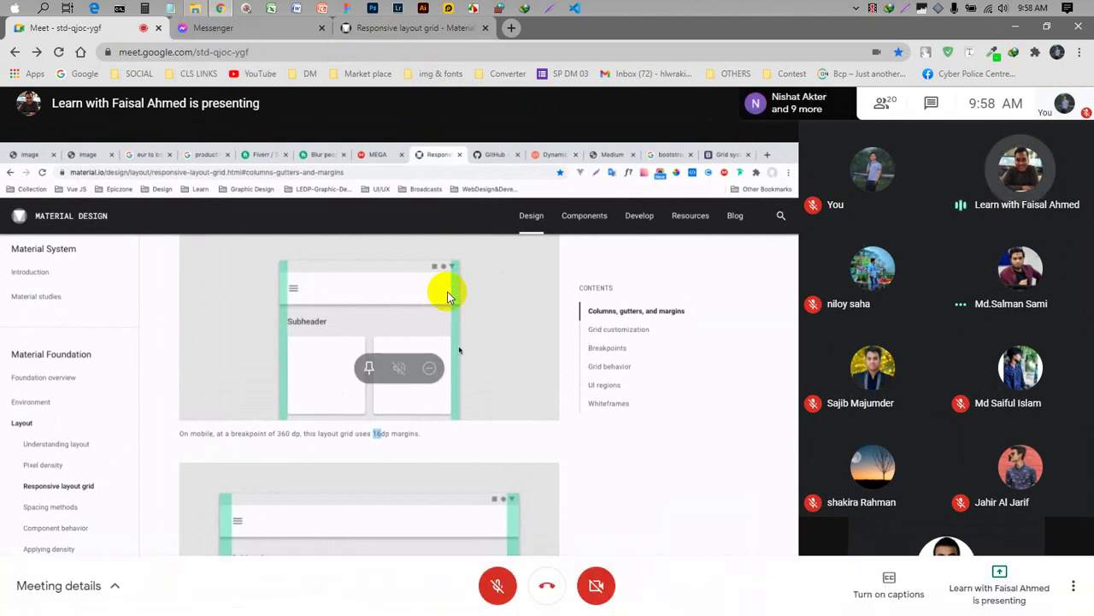
- Switch to the Photoshop desktop and close Photoshop with its open screenshot document, without saving
{"action": "key", "text": "ctrl+super+Right"}
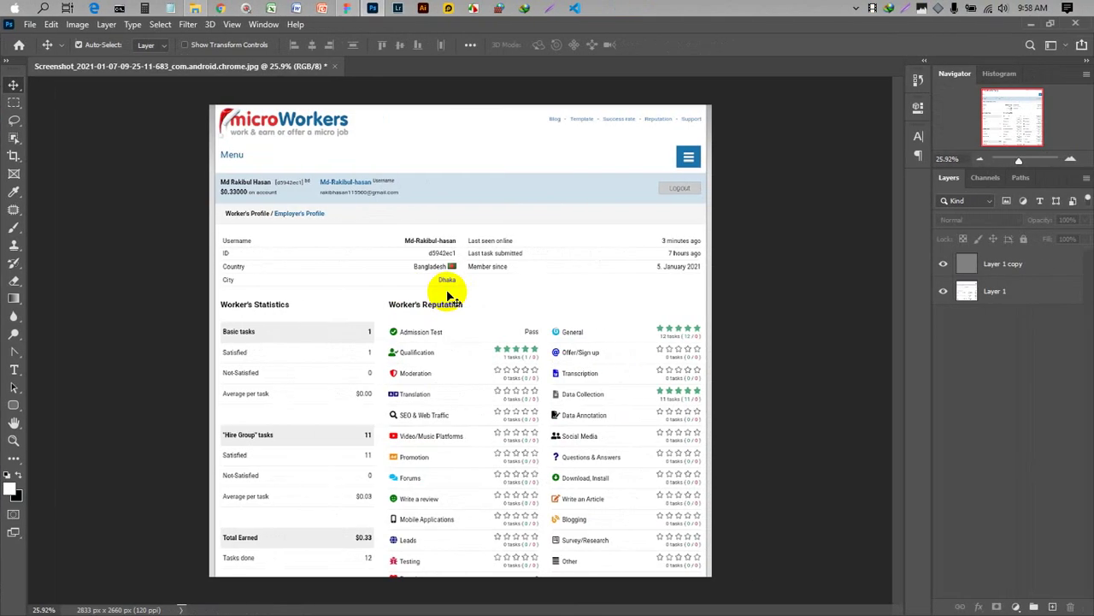
{"action": "left_click", "coordinate": [1076, 24]}
{"action": "left_click", "coordinate": [541, 249]}
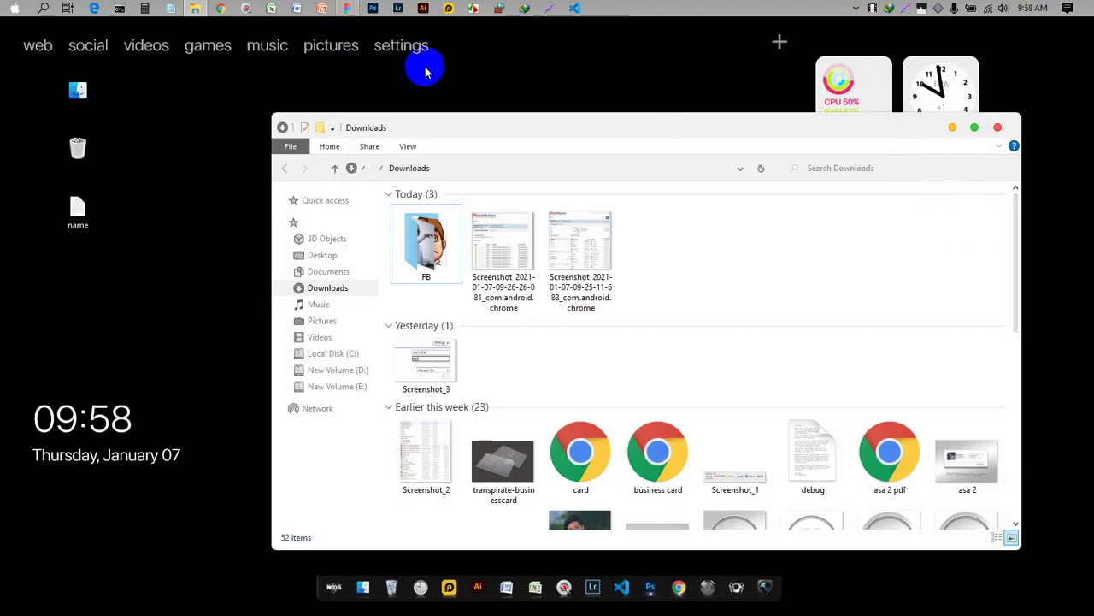
- View the Untitled Figma draft with the three column-grid frames and switch back to the Google Meet call
{"action": "left_click", "coordinate": [347, 9]}
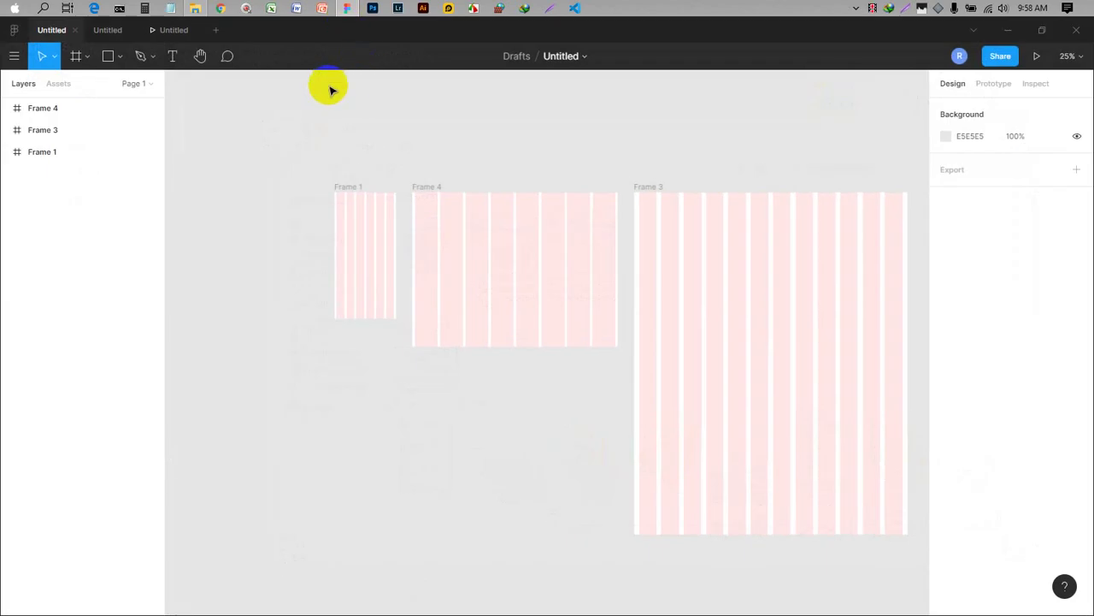
{"action": "key", "text": "alt+Tab"}
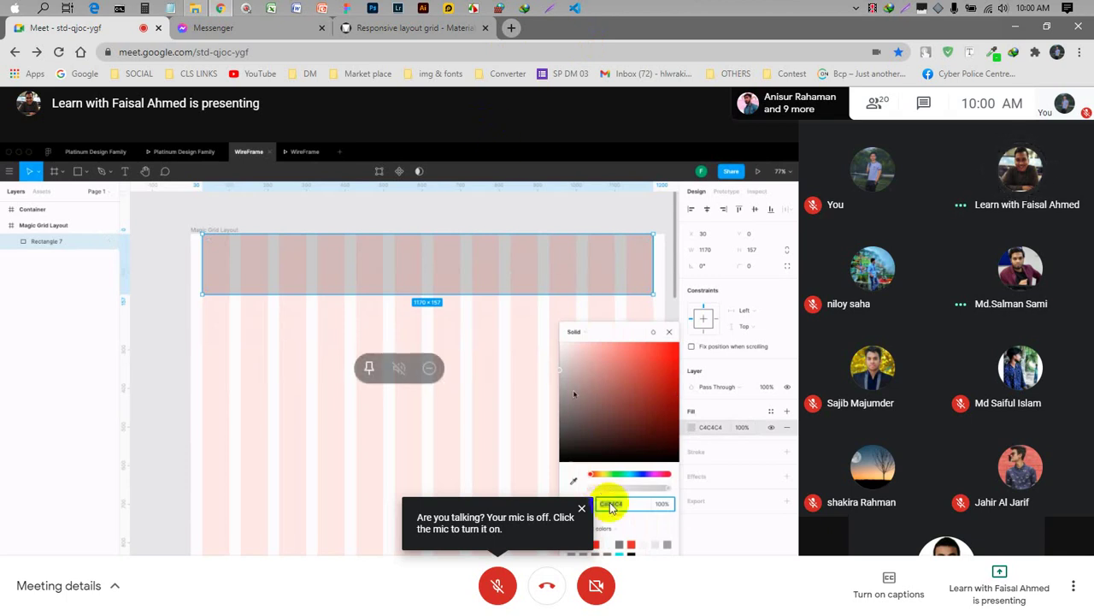
- Dismiss the microphone-off notice, unmute the microphone for a short while and mute it again
{"action": "left_click", "coordinate": [582, 509]}
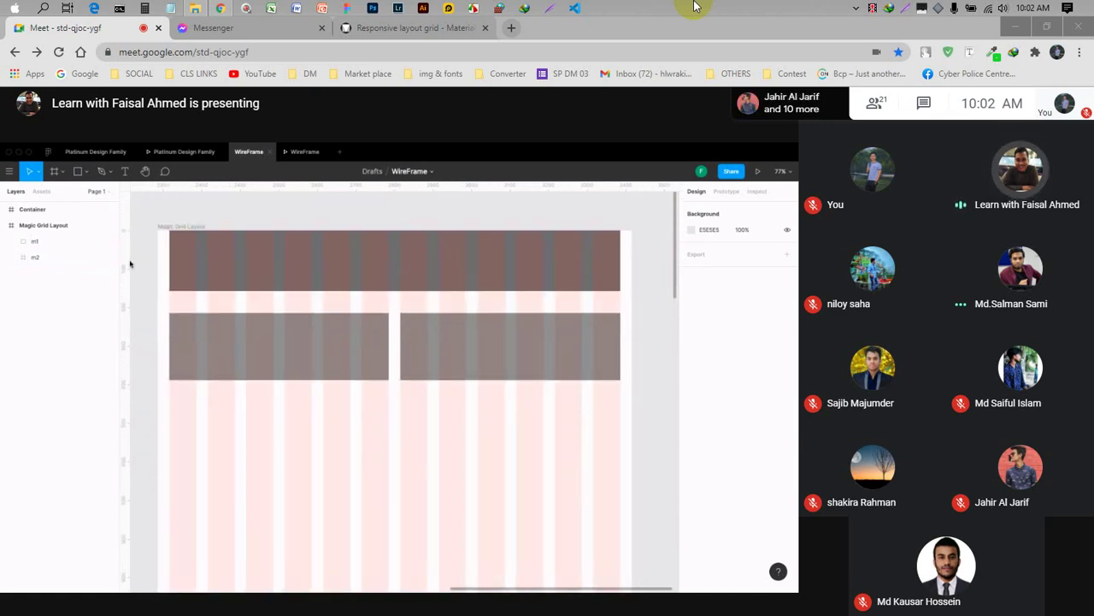
{"action": "mouse_move", "coordinate": [492, 583]}
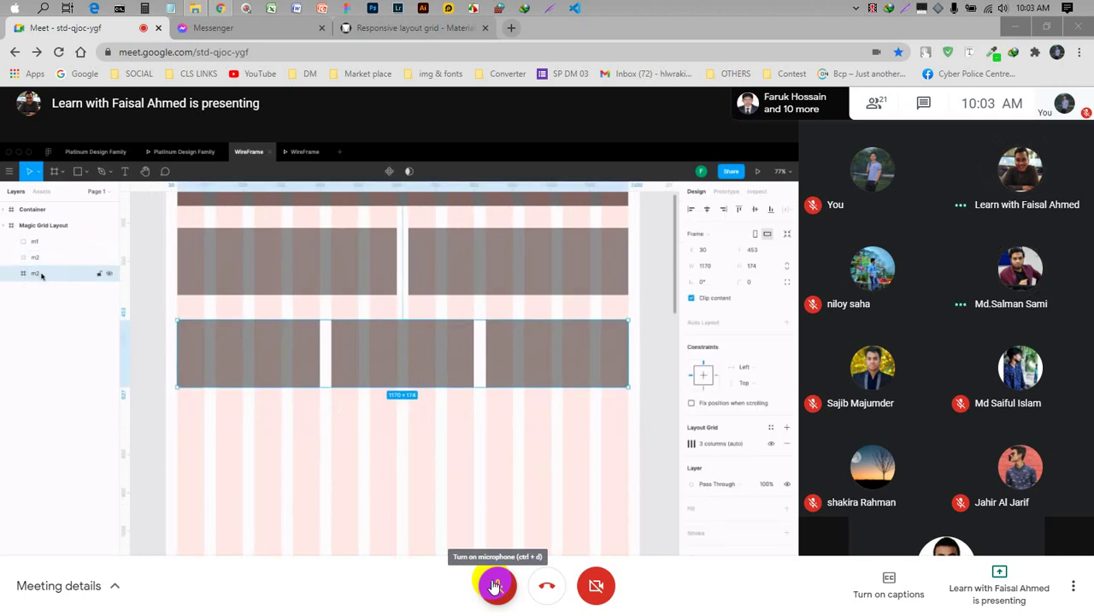
{"action": "left_click", "coordinate": [495, 587]}
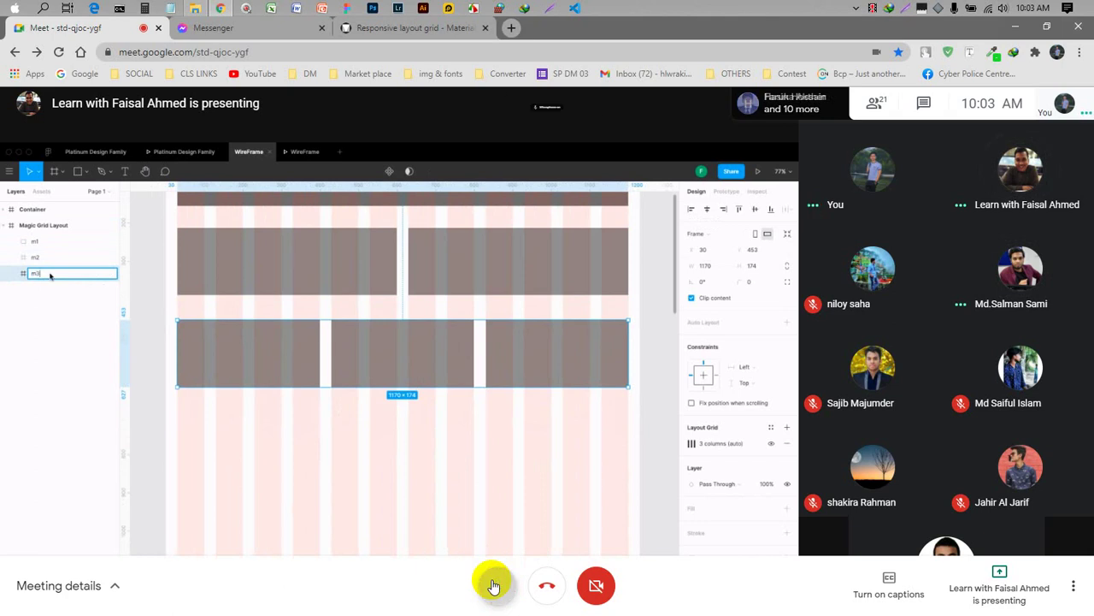
{"action": "mouse_move", "coordinate": [535, 415]}
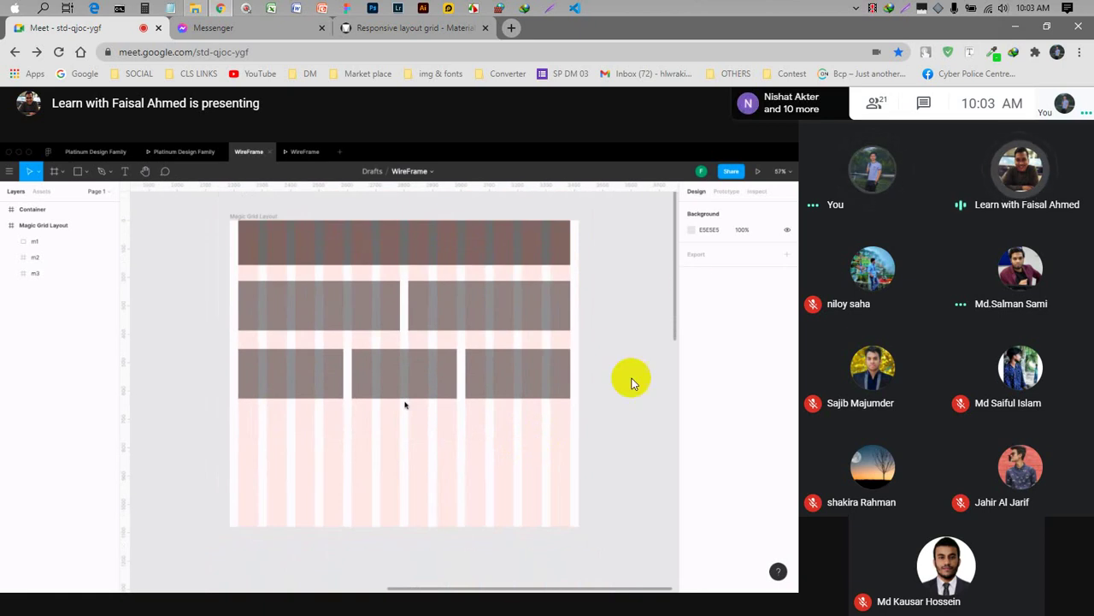
{"action": "left_click", "coordinate": [496, 588]}
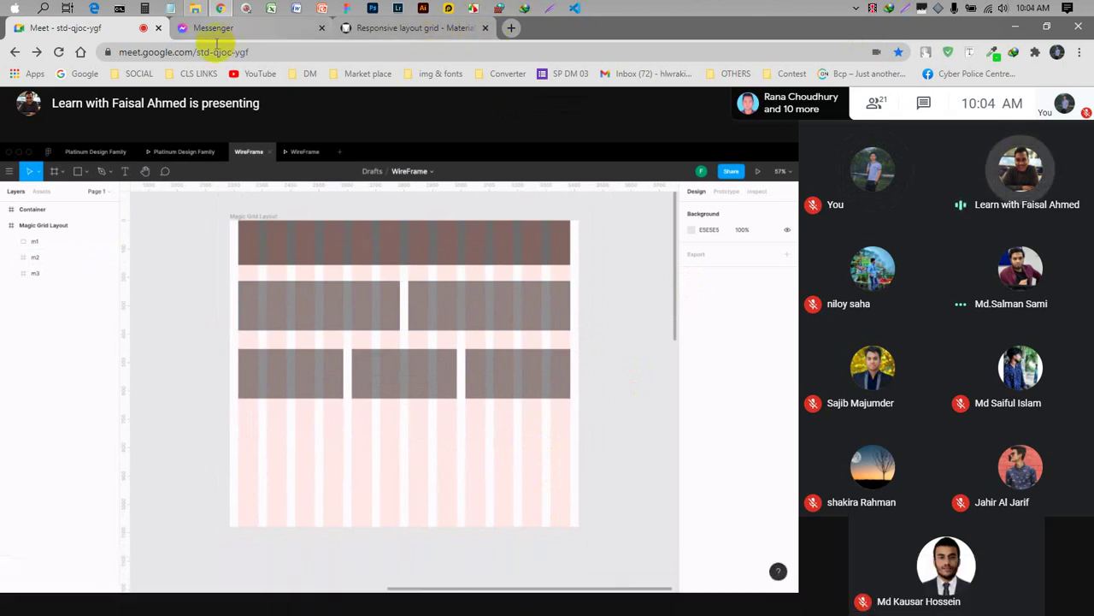
- Keep the microphone muted and dismiss the notice about talking while muted
{"action": "left_click", "coordinate": [469, 245]}
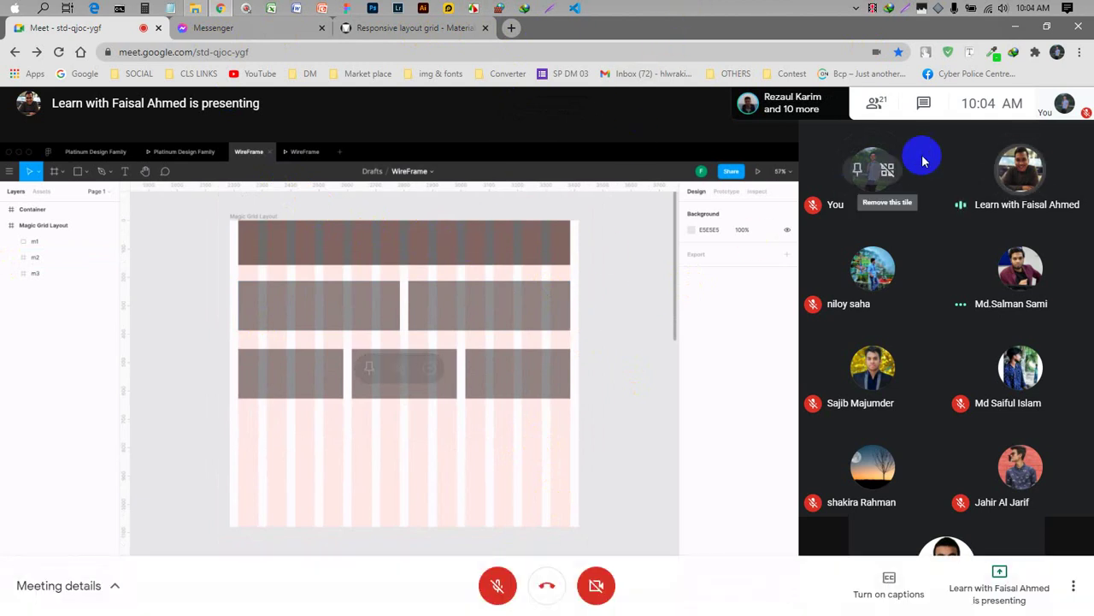
{"action": "left_click", "coordinate": [498, 585]}
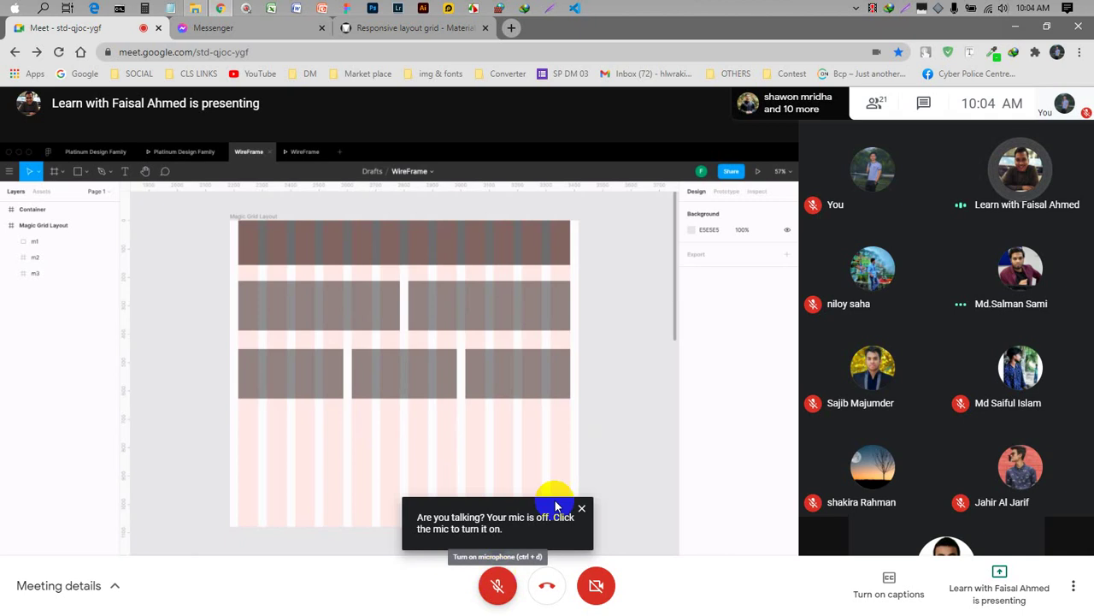
{"action": "left_click", "coordinate": [583, 509]}
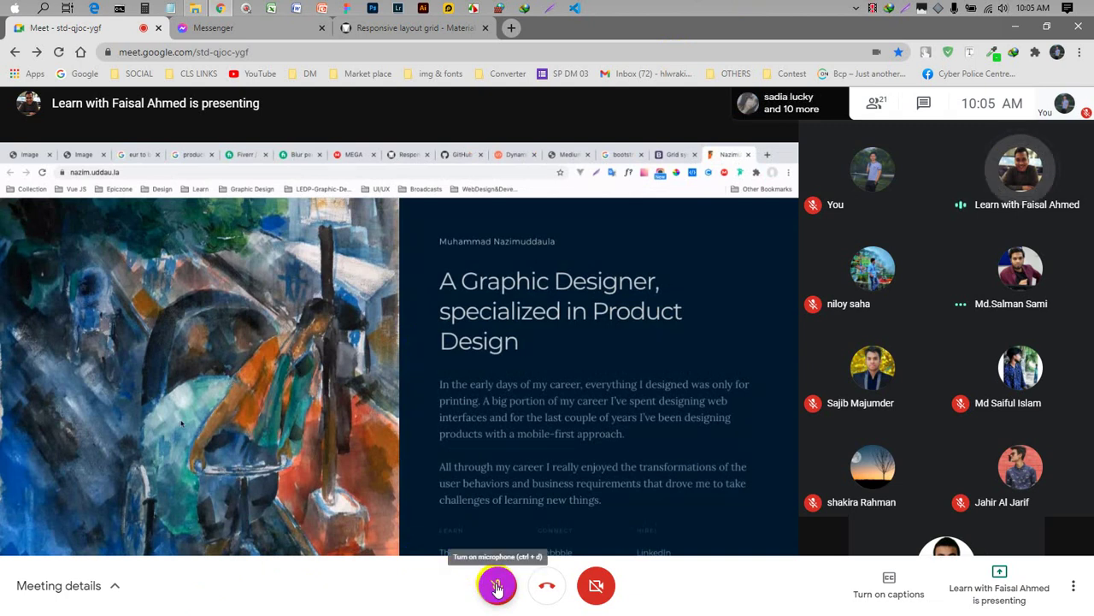
- Unmute the microphone briefly twice during the portfolio presentation, dismissing the microphone-off notice in between, and leave it muted
{"action": "left_click", "coordinate": [497, 586]}
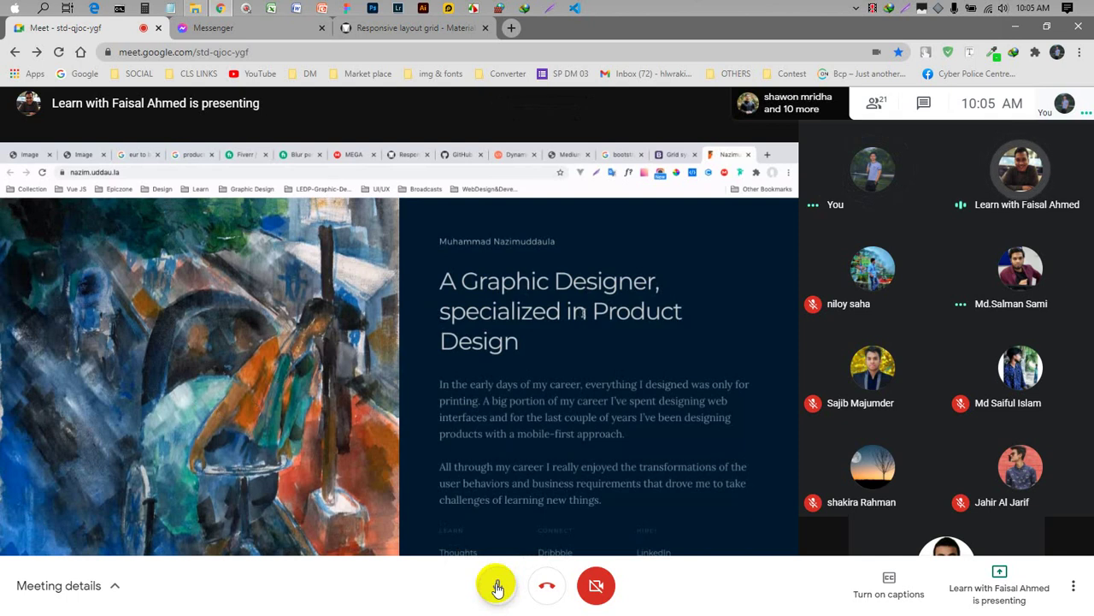
{"action": "left_click", "coordinate": [497, 586]}
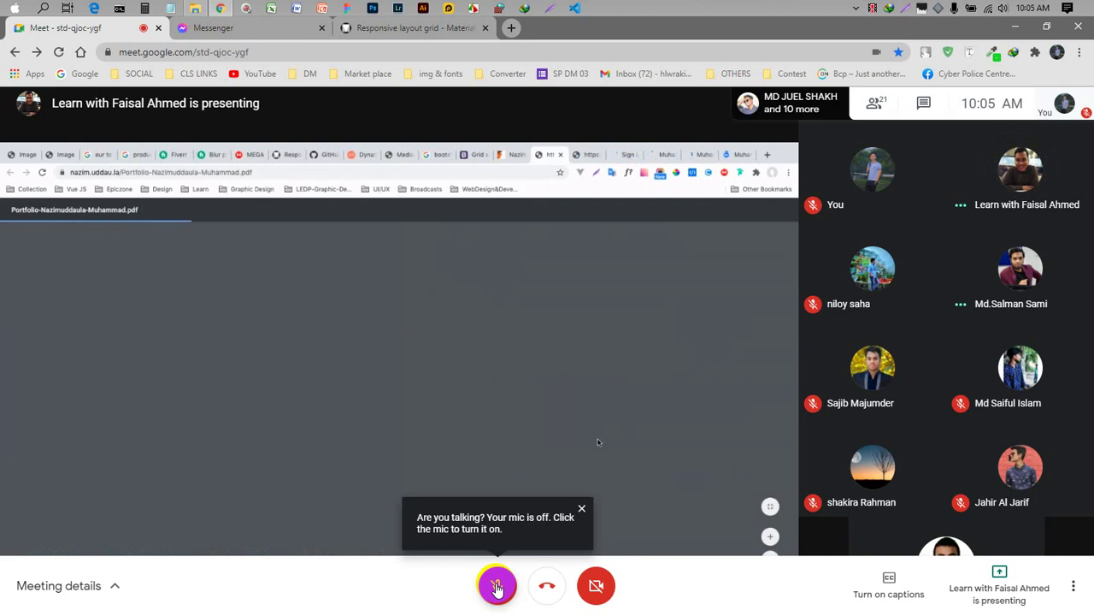
{"action": "left_click", "coordinate": [581, 508]}
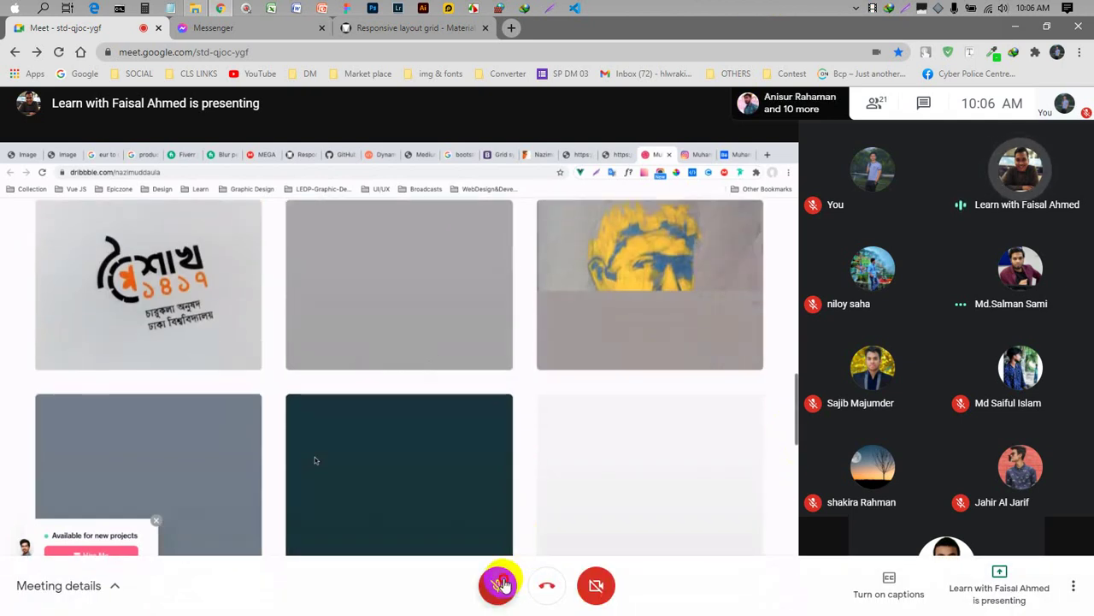
{"action": "left_click", "coordinate": [502, 585]}
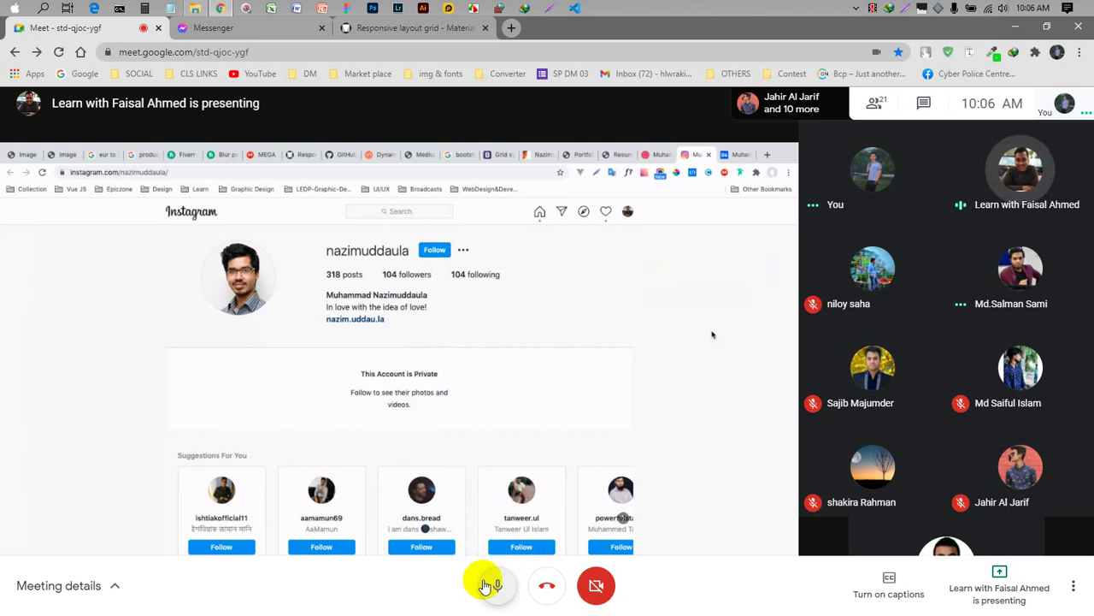
{"action": "left_click", "coordinate": [495, 586]}
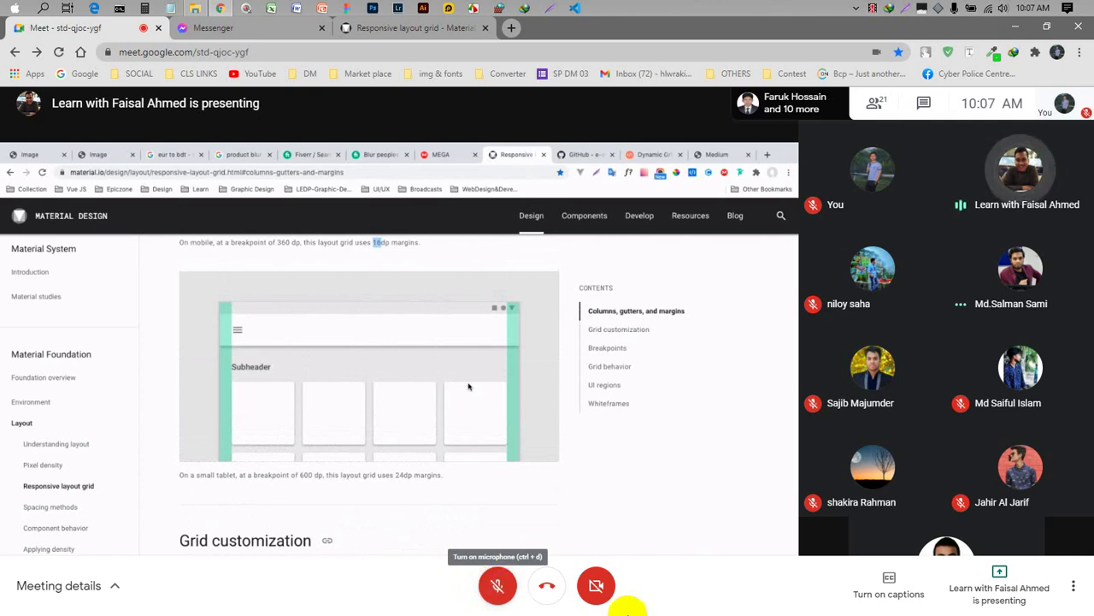
- Check the meeting chat, close it, and dismiss the microphone-off notices that interrupt the presentation
{"action": "left_click", "coordinate": [926, 106]}
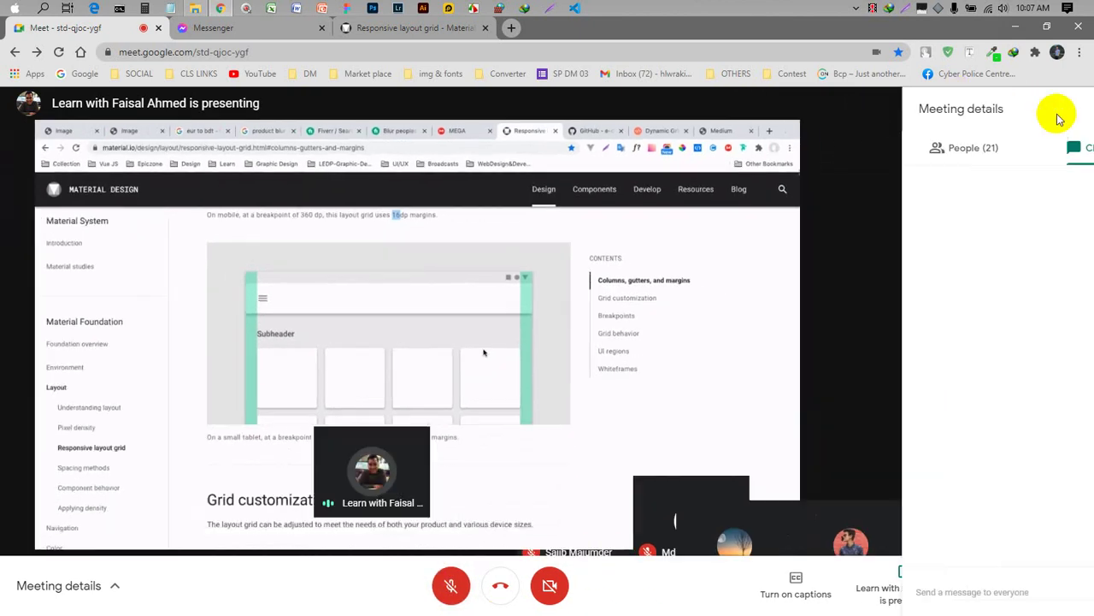
{"action": "left_click", "coordinate": [1075, 115]}
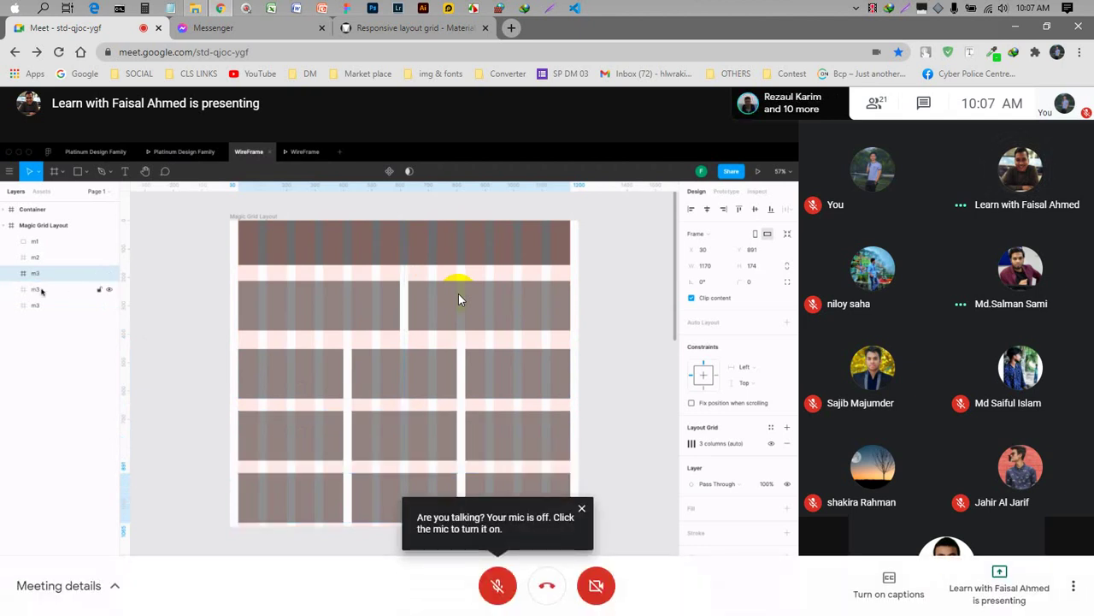
{"action": "left_click", "coordinate": [583, 510]}
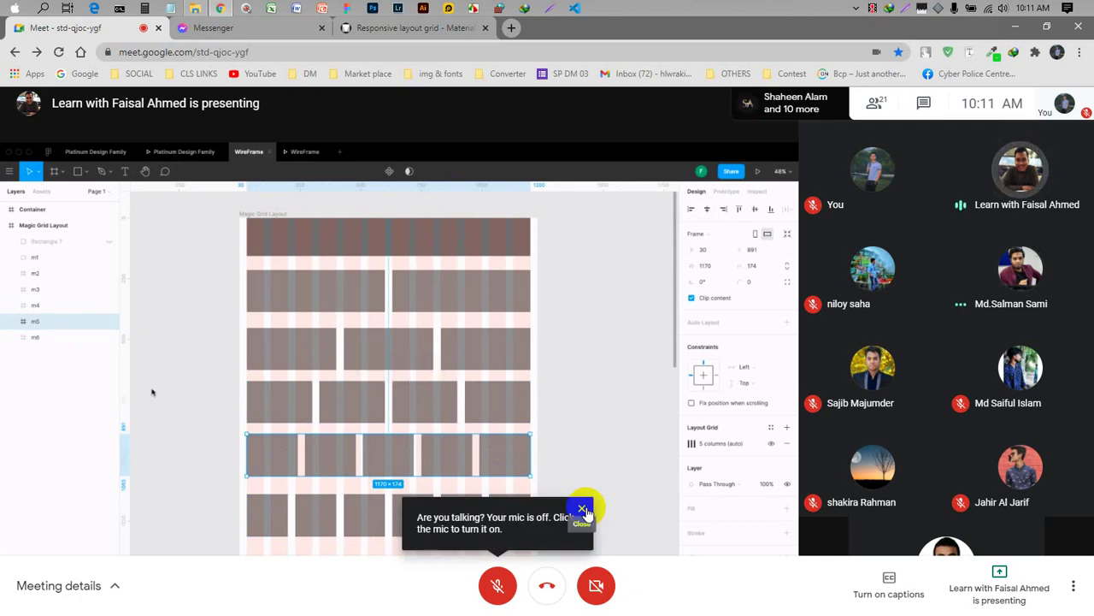
{"action": "left_click", "coordinate": [584, 509]}
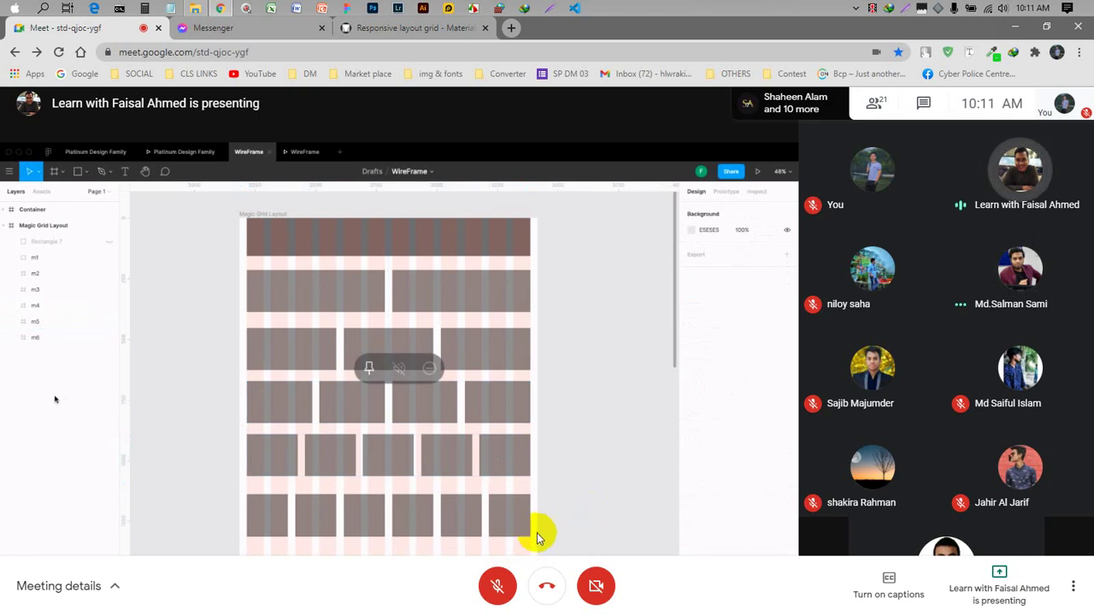
- Unmute the microphone to speak, mute it again, and turn it back on
{"action": "left_click", "coordinate": [495, 588]}
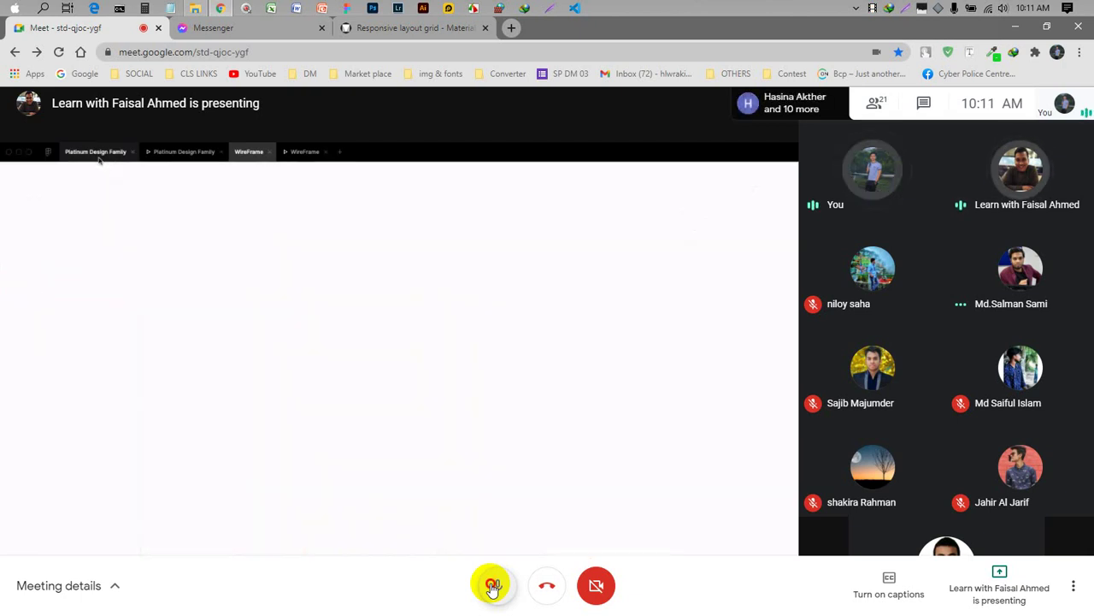
{"action": "left_click", "coordinate": [494, 588]}
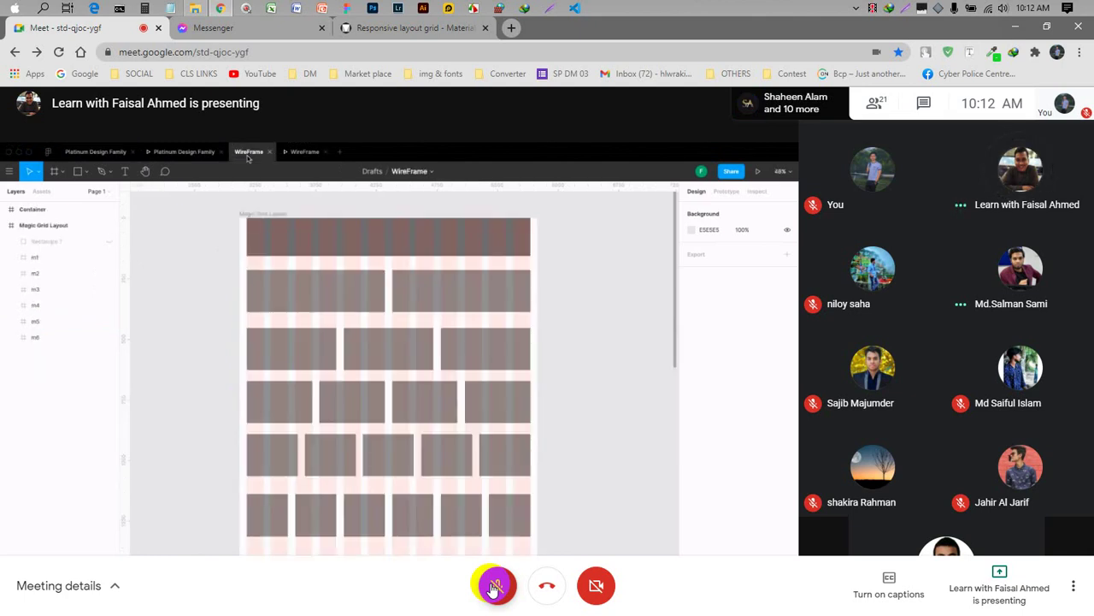
{"action": "left_click", "coordinate": [496, 586]}
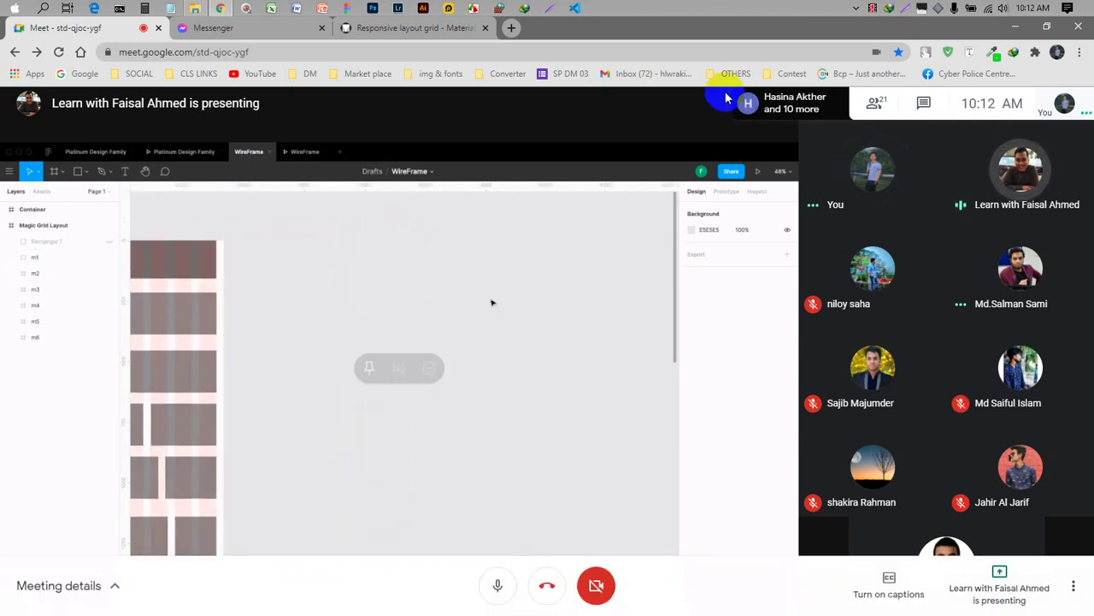
- Mute the microphone, turn it on briefly twice during the mobile frame setup, and leave it muted
{"action": "left_click", "coordinate": [484, 589]}
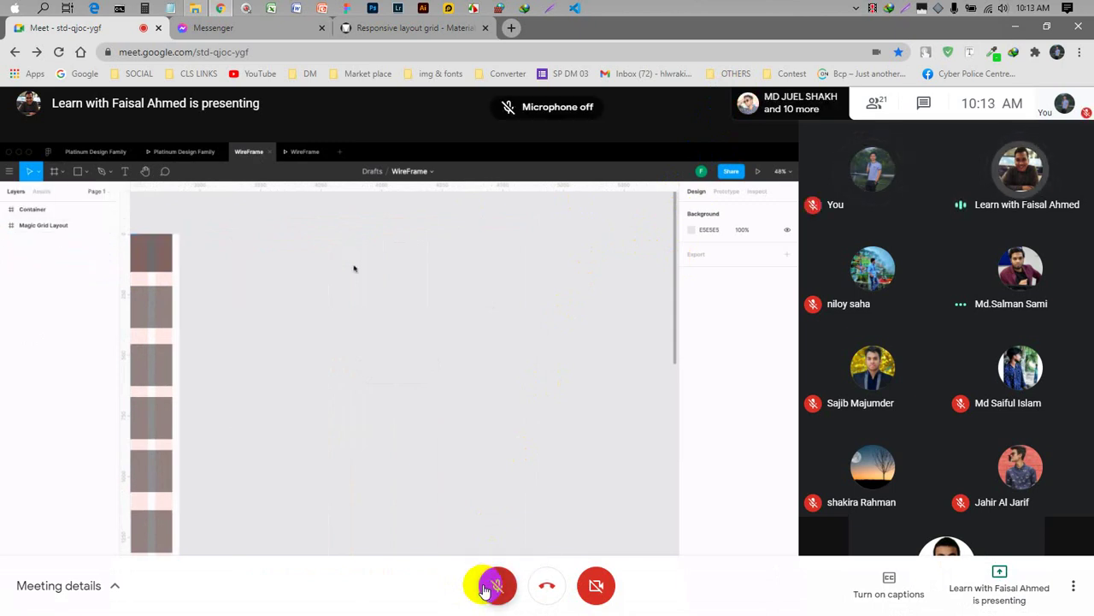
{"action": "left_click", "coordinate": [484, 588]}
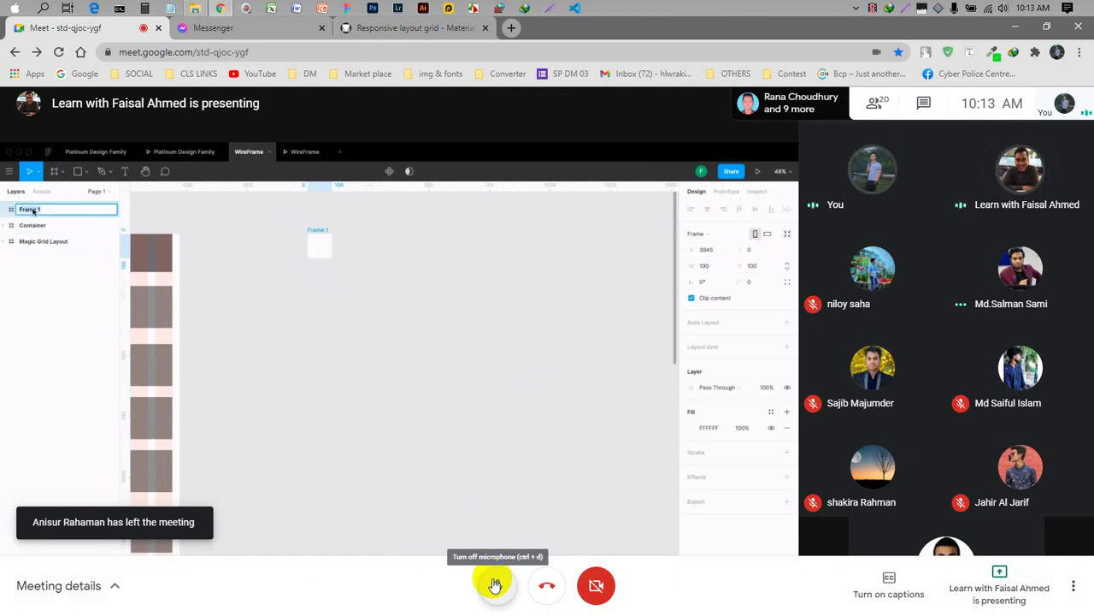
{"action": "left_click", "coordinate": [495, 584]}
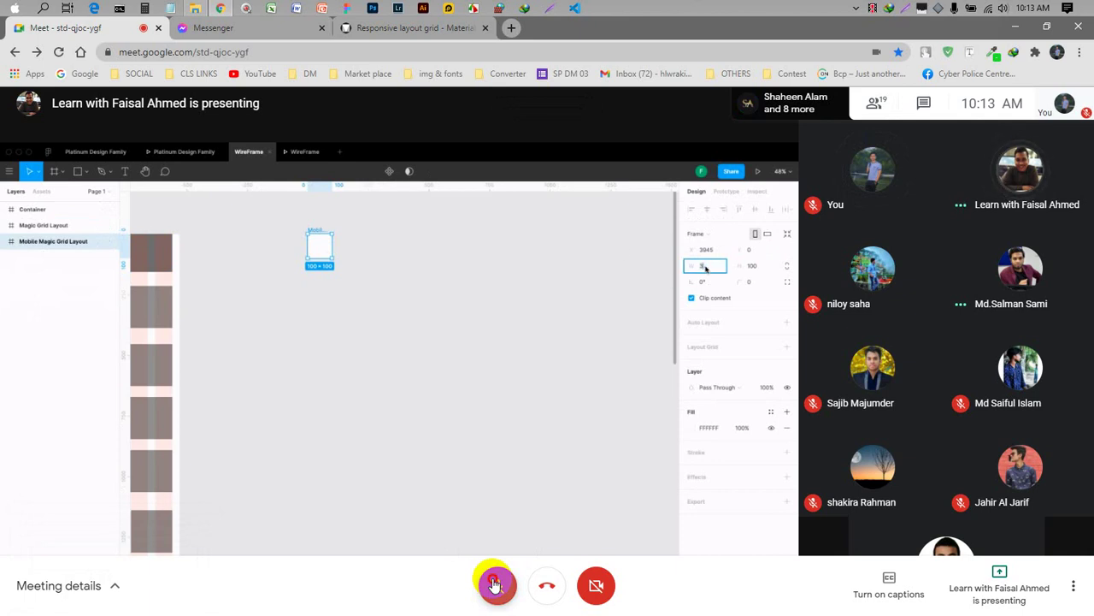
{"action": "left_click", "coordinate": [495, 584]}
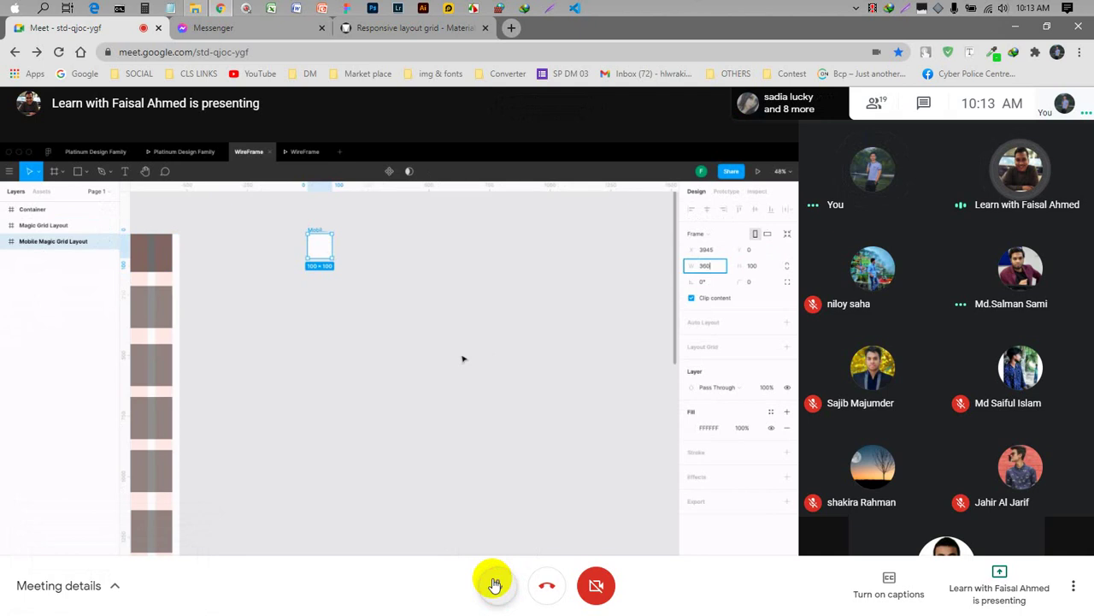
{"action": "left_click", "coordinate": [495, 584]}
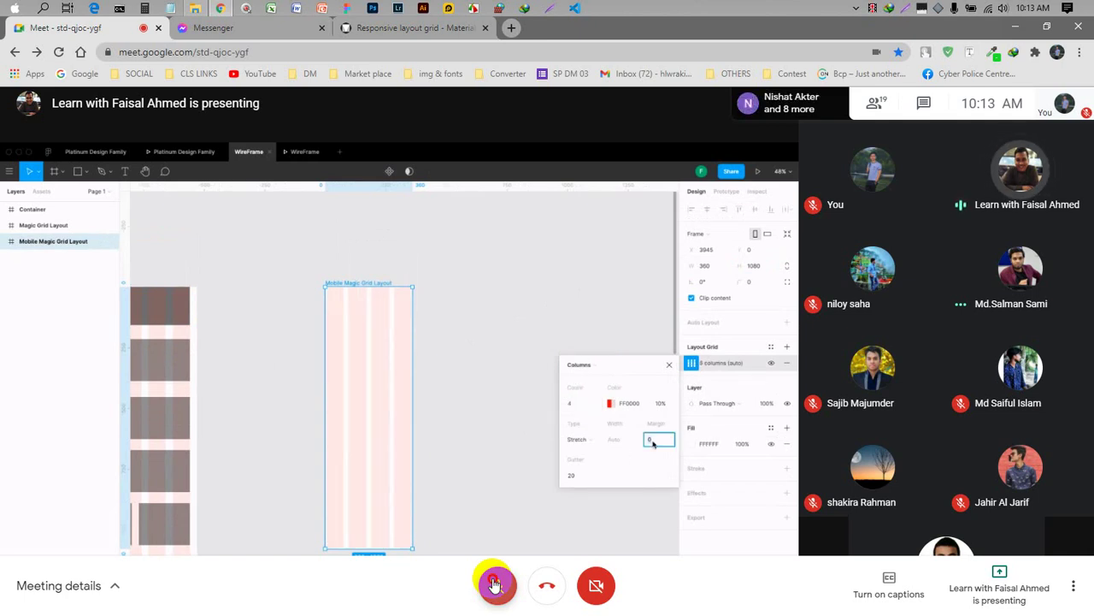
- Unmute the microphone briefly twice during the mobile column grid demonstration and leave it muted
{"action": "left_click", "coordinate": [494, 585]}
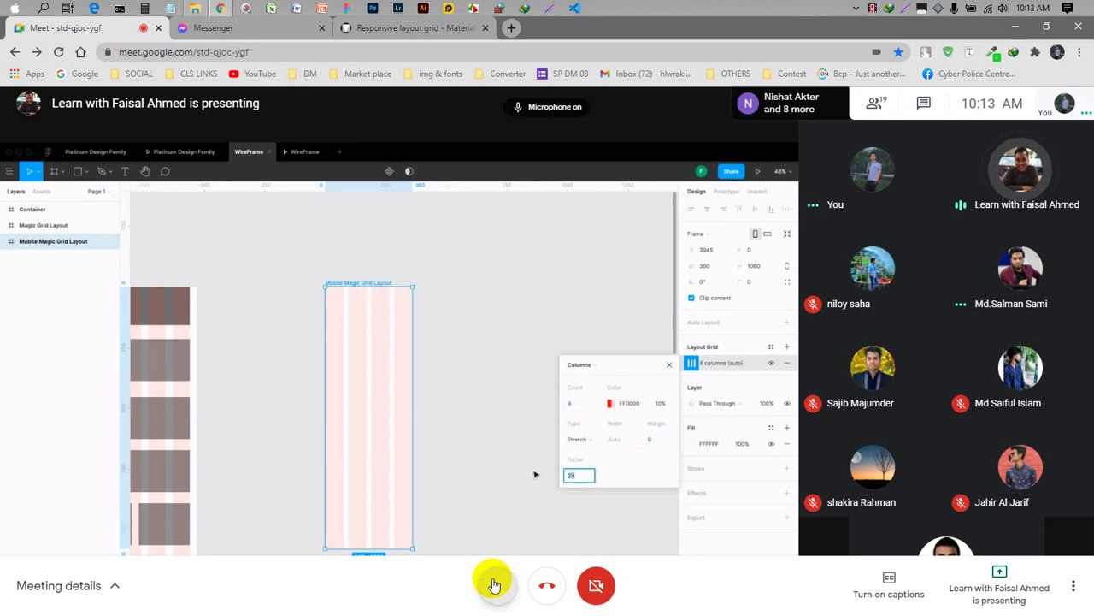
{"action": "left_click", "coordinate": [494, 585]}
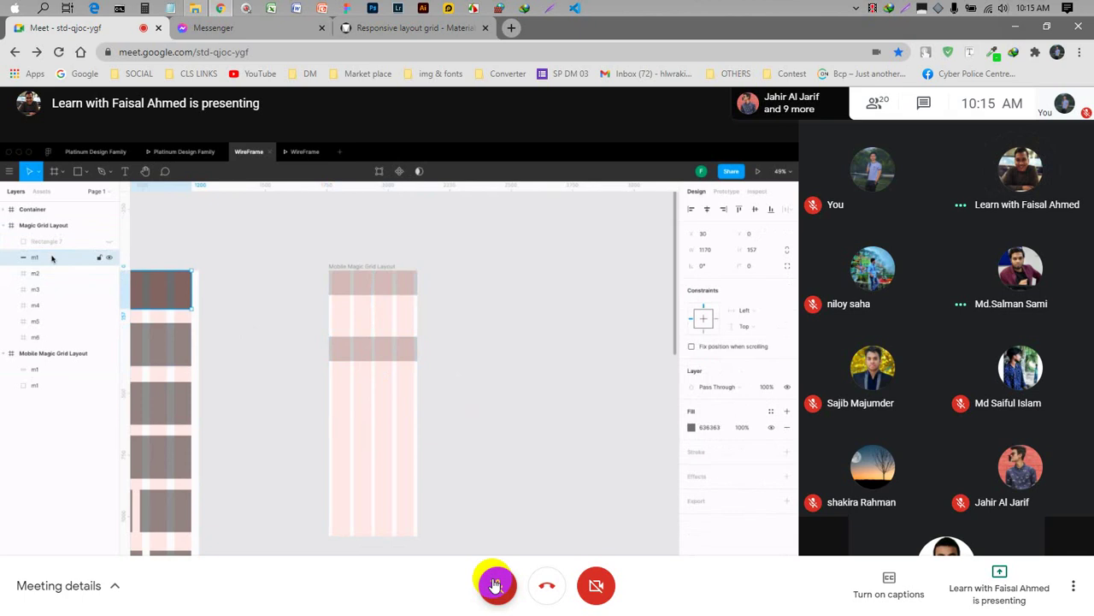
{"action": "left_click", "coordinate": [494, 585]}
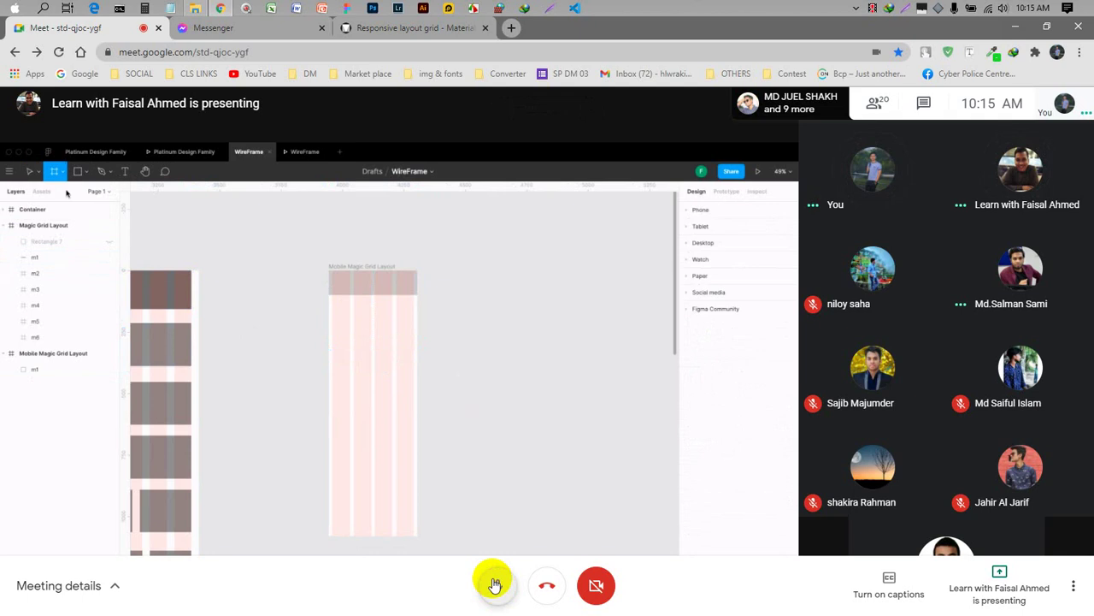
{"action": "left_click", "coordinate": [494, 585]}
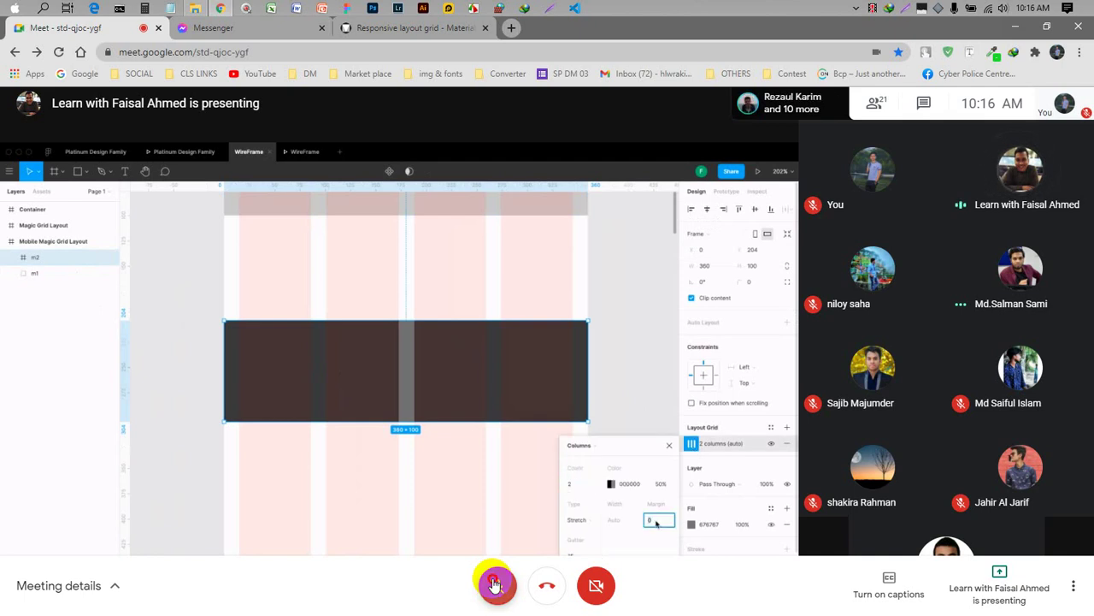
- Turn the microphone on to speak and mute it again, twice, up to the desktop header part of the lesson
{"action": "left_click", "coordinate": [495, 584]}
{"action": "left_click", "coordinate": [495, 585]}
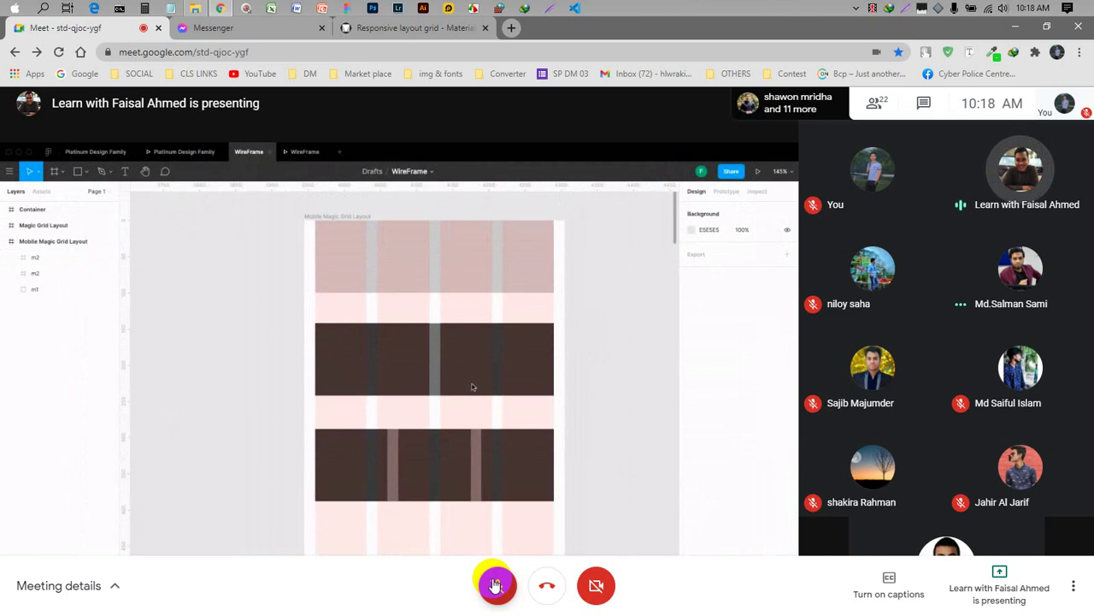
{"action": "left_click", "coordinate": [495, 584]}
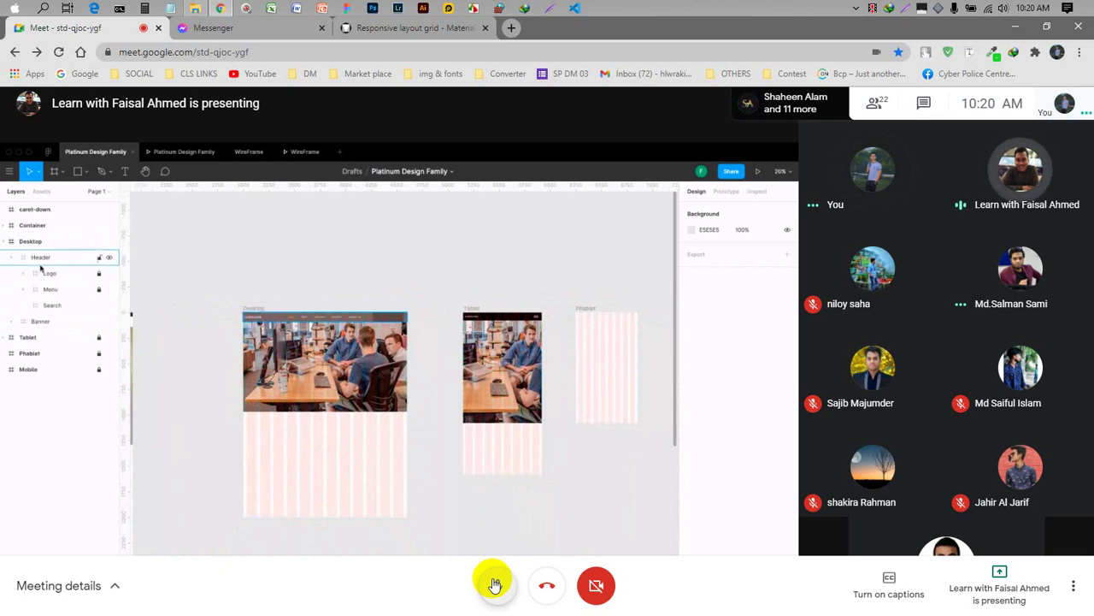
{"action": "left_click", "coordinate": [495, 584]}
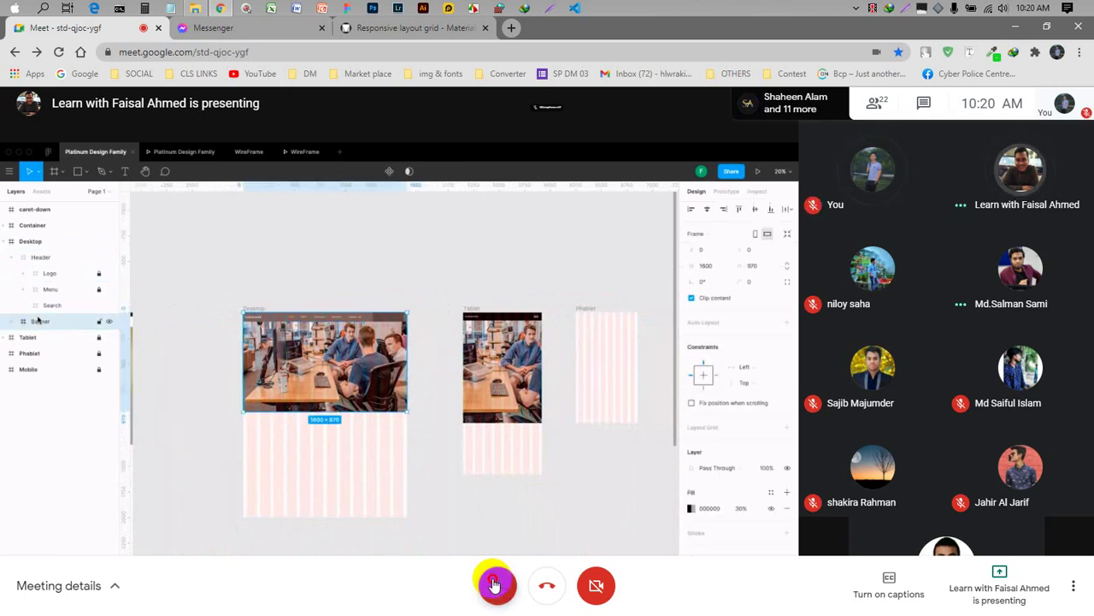
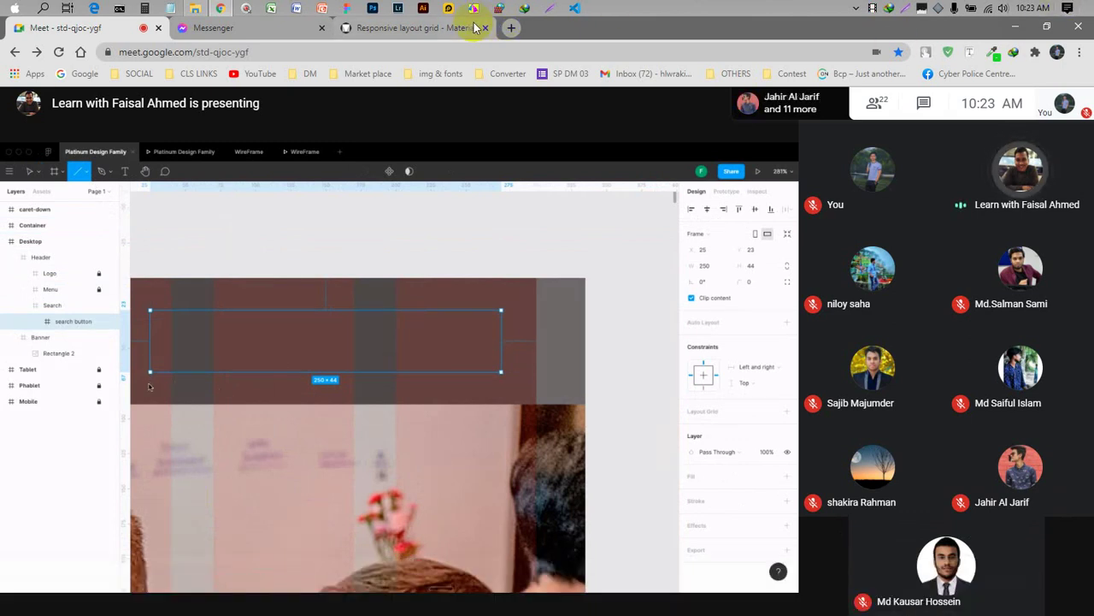
- Examine the column and margin/gutter values per breakpoint range in Material Design's Responsive layout grid table, and return to the meeting
{"action": "left_click", "coordinate": [412, 28]}
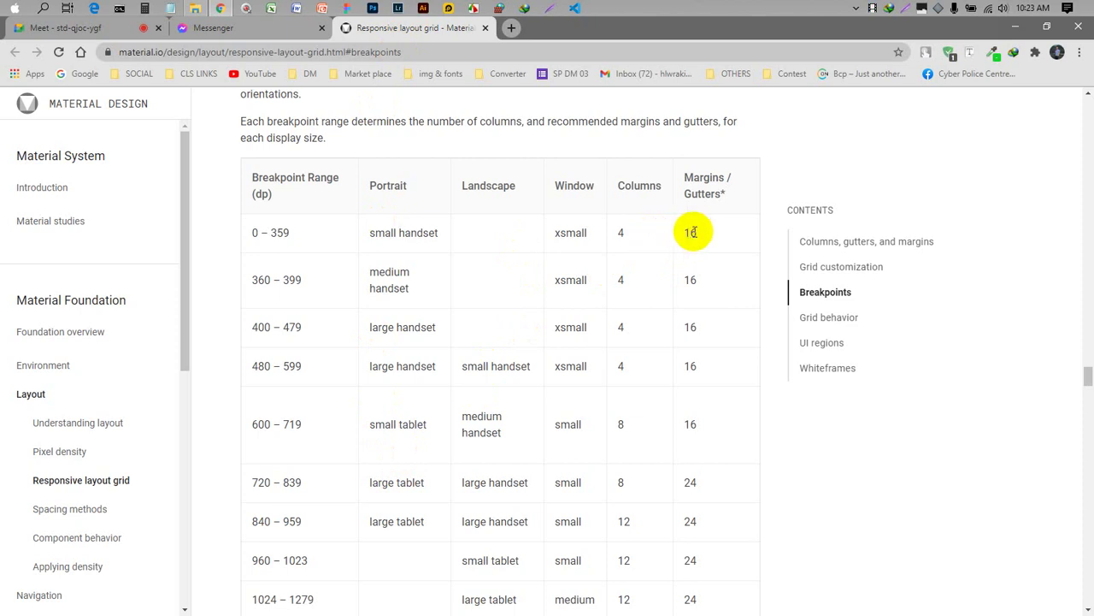
{"action": "scroll", "coordinate": [632, 394], "scroll_direction": "down", "scroll_amount": 3}
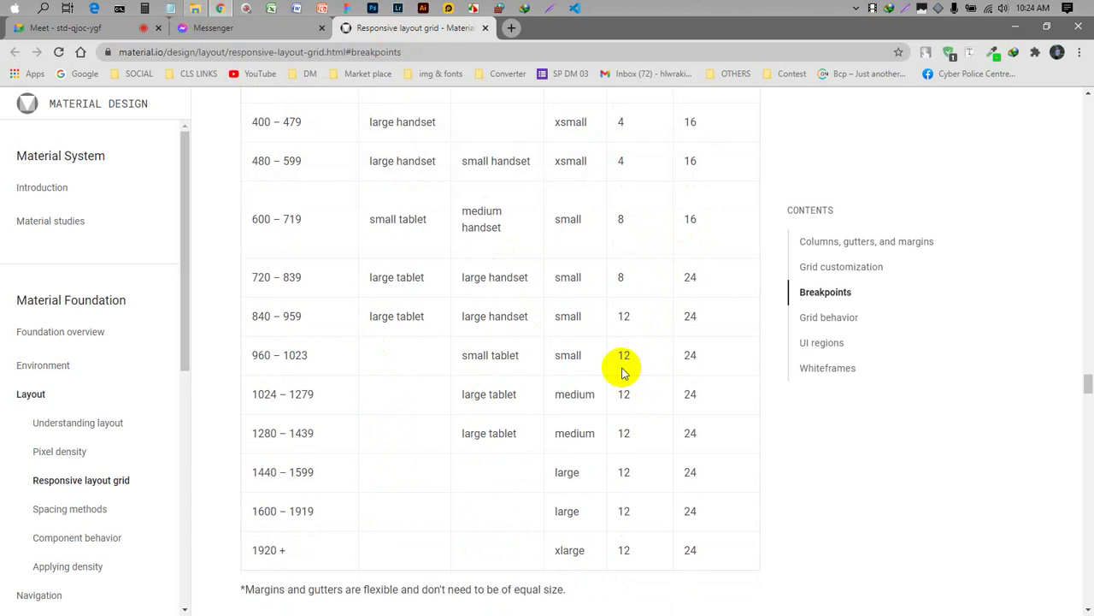
{"action": "scroll", "coordinate": [623, 370], "scroll_direction": "up", "scroll_amount": 2}
{"action": "scroll", "coordinate": [623, 371], "scroll_direction": "down", "scroll_amount": 2}
{"action": "scroll", "coordinate": [622, 370], "scroll_direction": "up", "scroll_amount": 3}
{"action": "scroll", "coordinate": [622, 370], "scroll_direction": "down", "scroll_amount": 3}
{"action": "scroll", "coordinate": [624, 370], "scroll_direction": "up", "scroll_amount": 1}
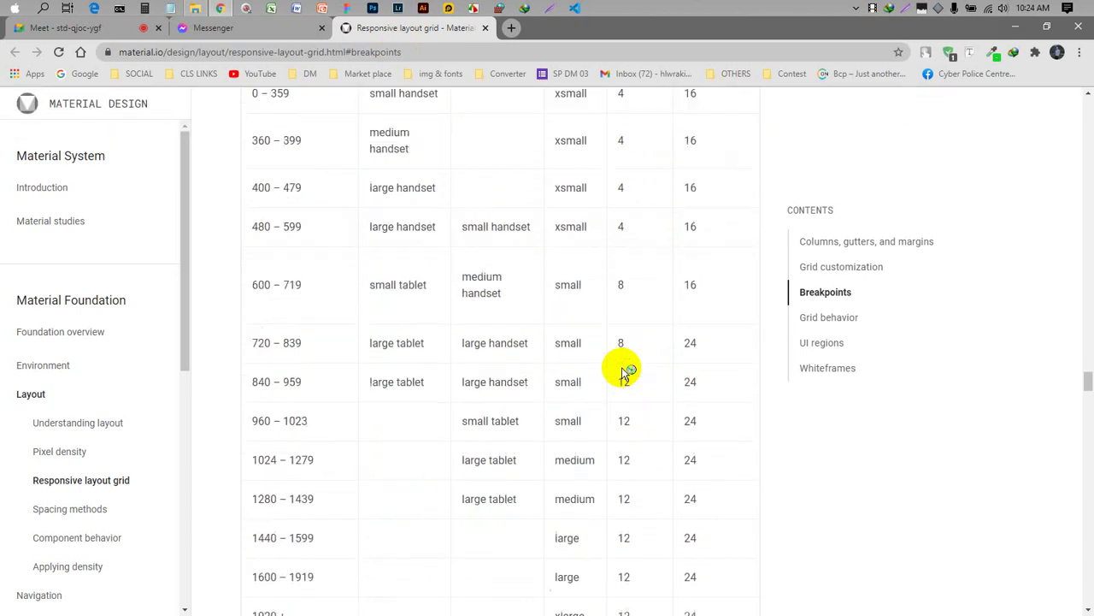
{"action": "scroll", "coordinate": [624, 370], "scroll_direction": "up", "scroll_amount": 3}
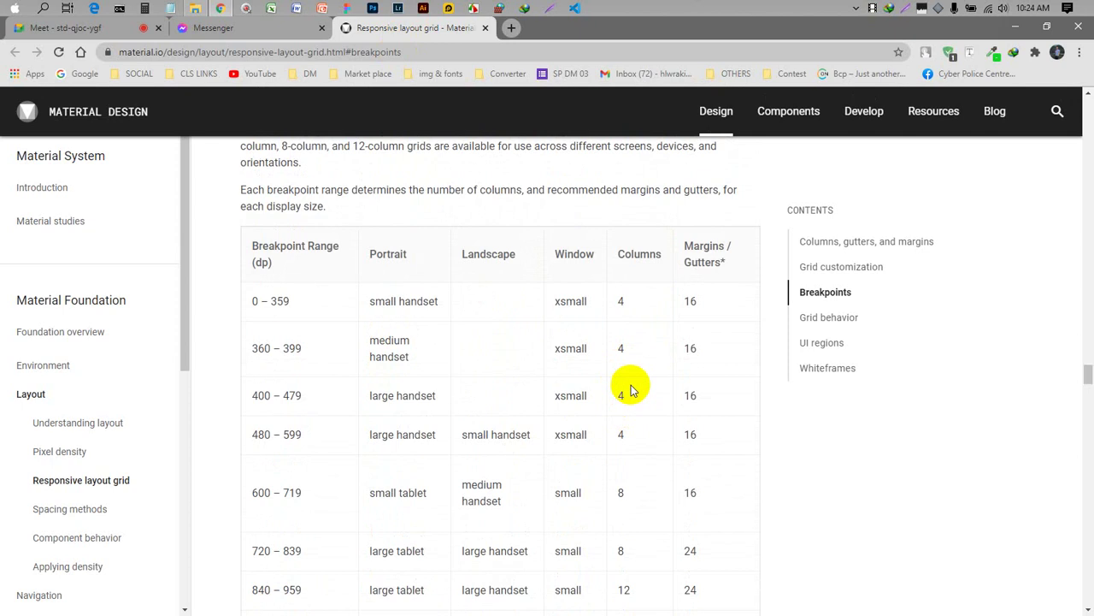
{"action": "scroll", "coordinate": [290, 325], "scroll_direction": "down", "scroll_amount": 1}
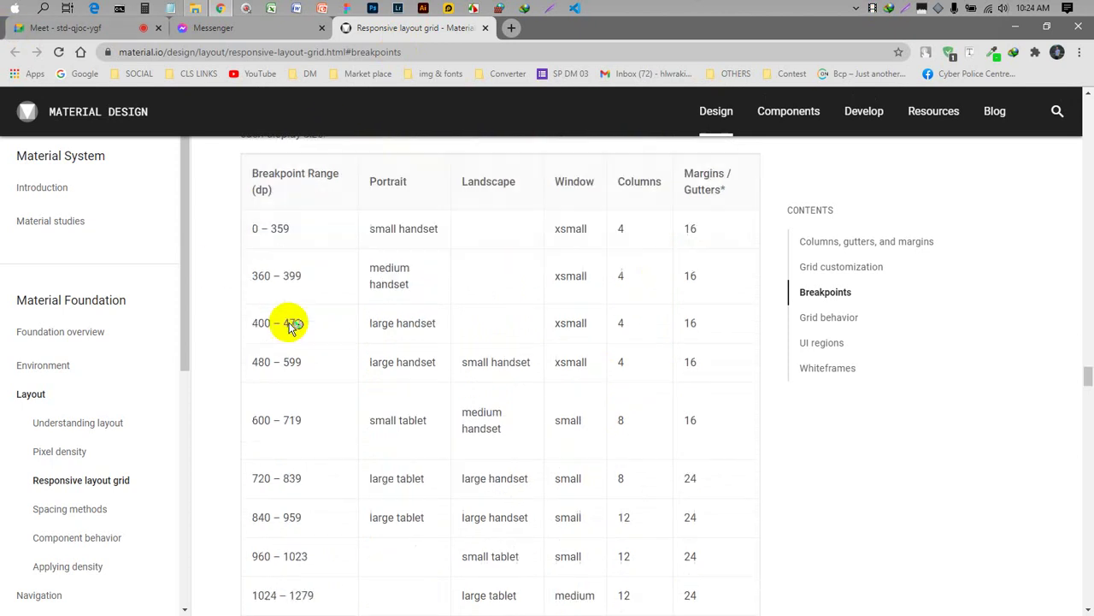
{"action": "scroll", "coordinate": [290, 325], "scroll_direction": "down", "scroll_amount": 3}
{"action": "scroll", "coordinate": [289, 323], "scroll_direction": "up", "scroll_amount": 3}
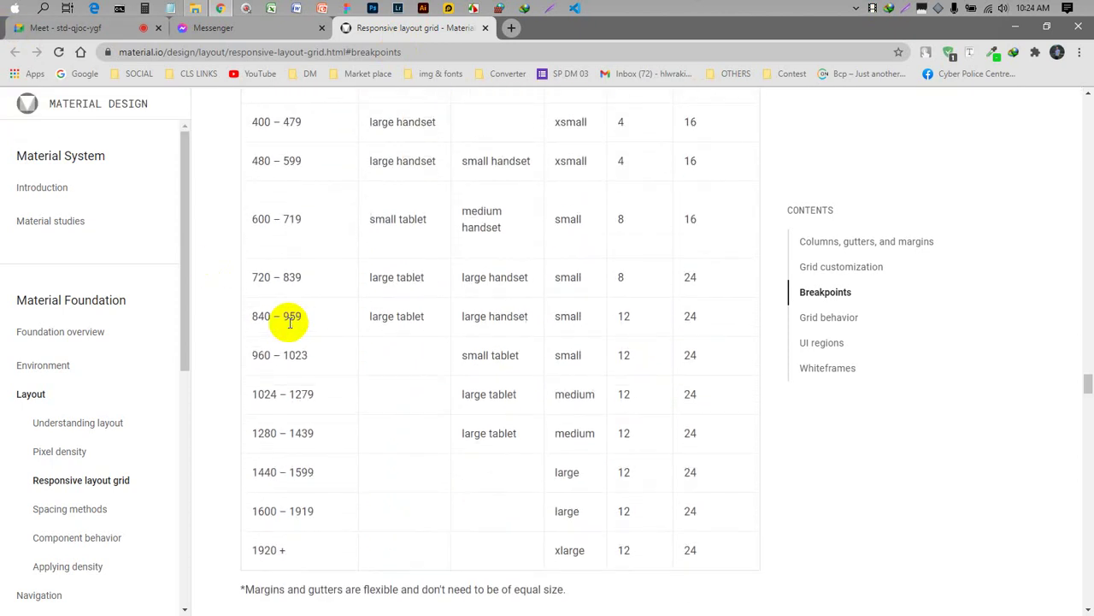
{"action": "scroll", "coordinate": [312, 327], "scroll_direction": "down", "scroll_amount": 3}
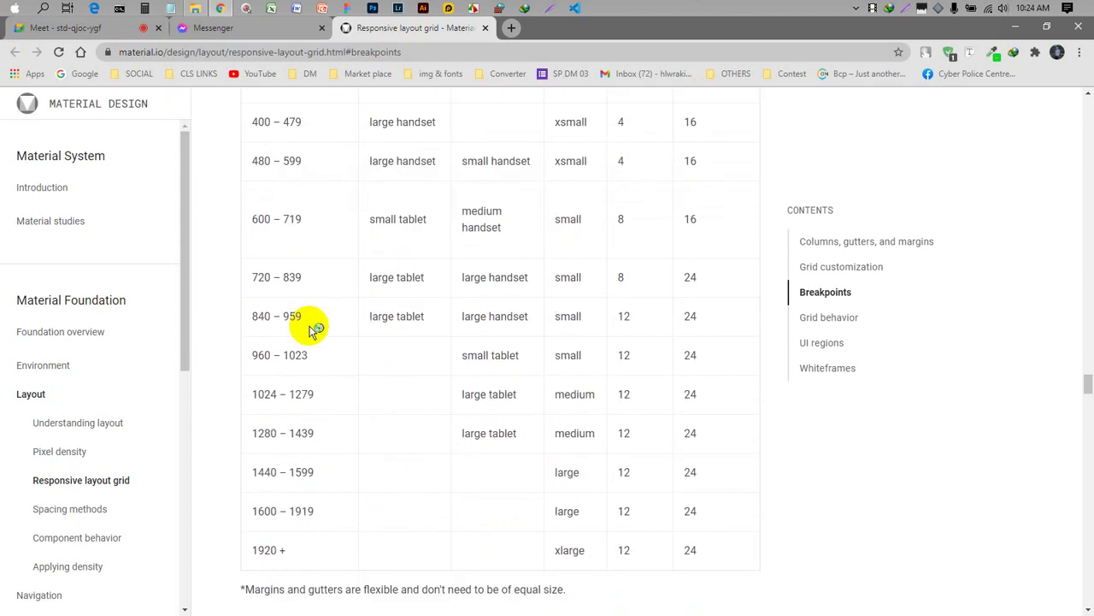
{"action": "scroll", "coordinate": [313, 308], "scroll_direction": "up", "scroll_amount": 3}
{"action": "left_click", "coordinate": [69, 27]}
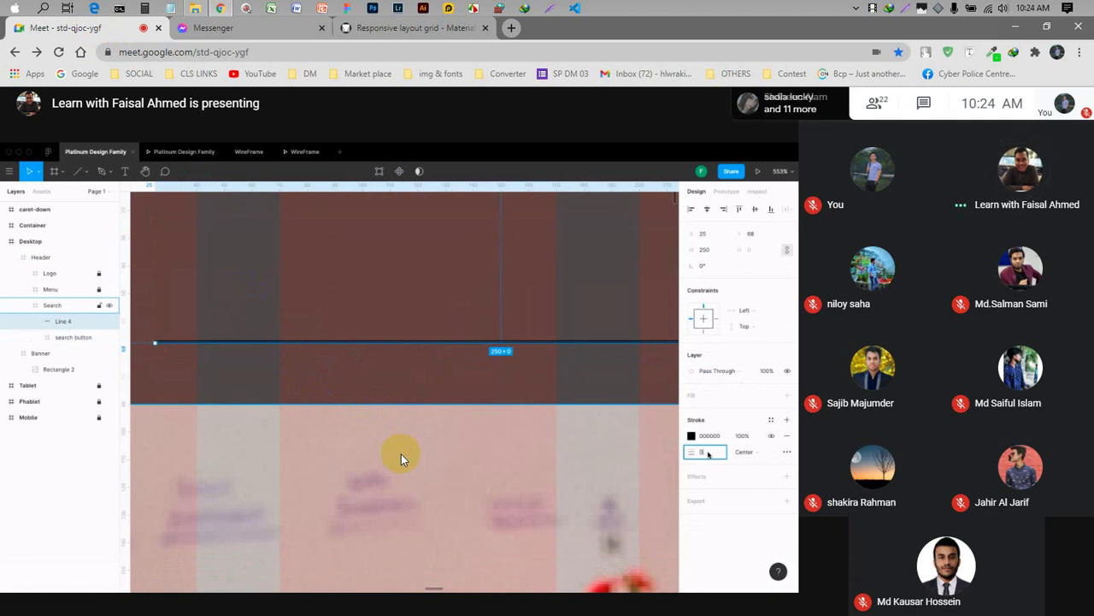
- Go back to the Responsive layout grid page and open the related Top app bar article above the Breakpoints section
{"action": "left_click", "coordinate": [419, 26]}
{"action": "scroll", "coordinate": [525, 362], "scroll_direction": "up", "scroll_amount": 3}
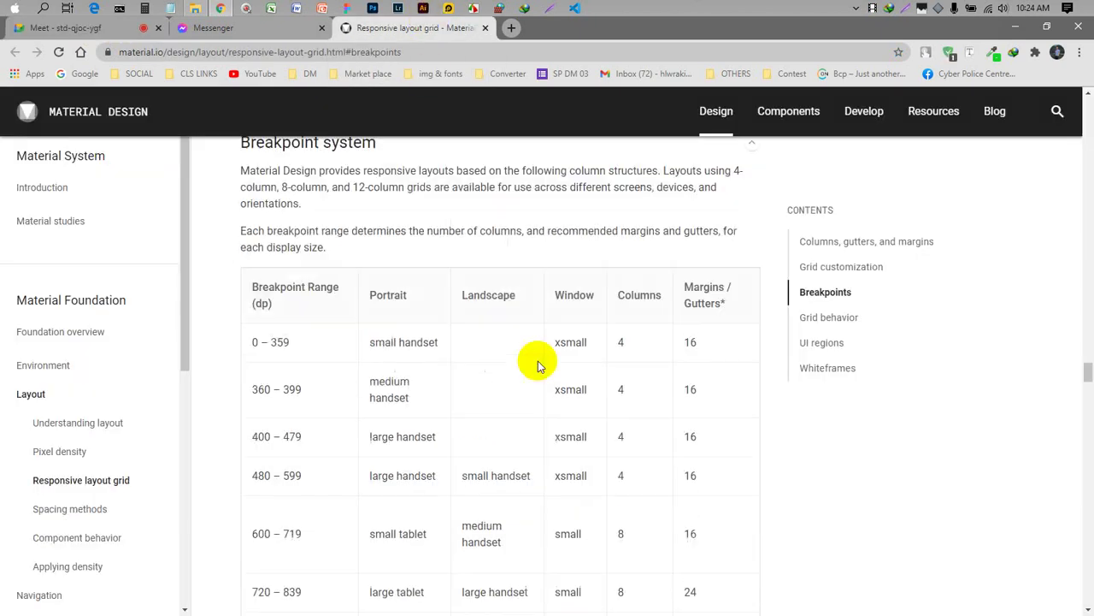
{"action": "scroll", "coordinate": [538, 355], "scroll_direction": "up", "scroll_amount": 3}
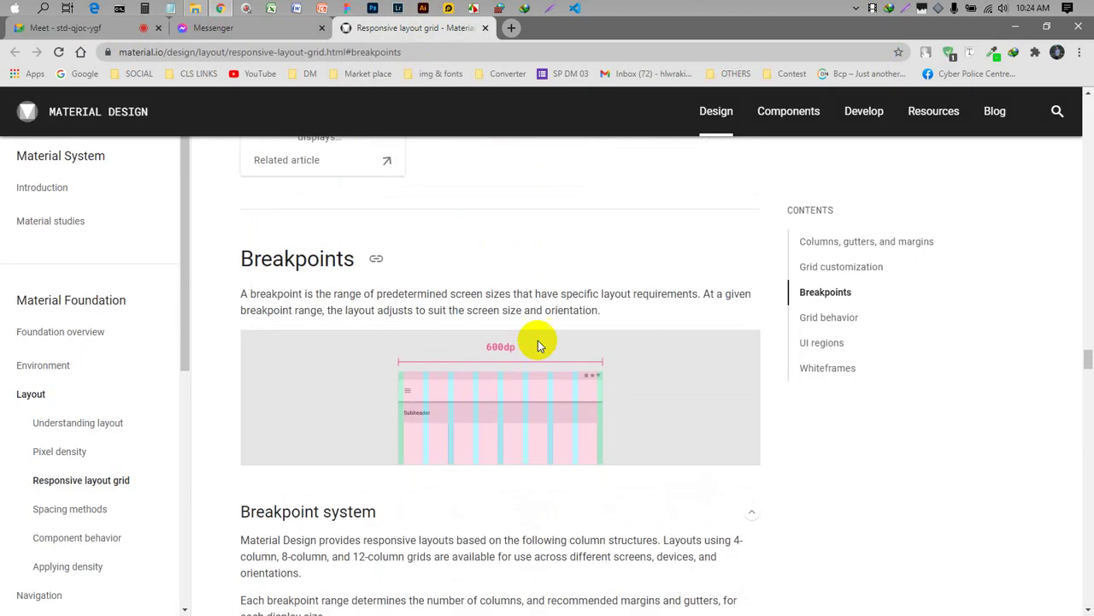
{"action": "scroll", "coordinate": [1085, 347], "scroll_direction": "up", "scroll_amount": 2}
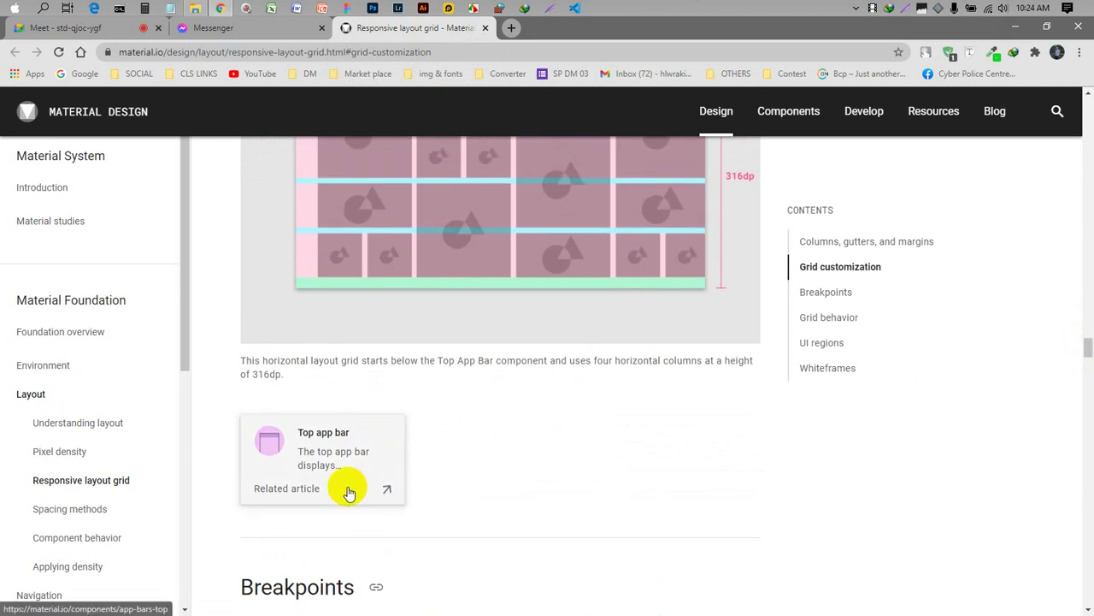
{"action": "scroll", "coordinate": [349, 494], "scroll_direction": "up", "scroll_amount": 2}
{"action": "scroll", "coordinate": [349, 494], "scroll_direction": "down", "scroll_amount": 2}
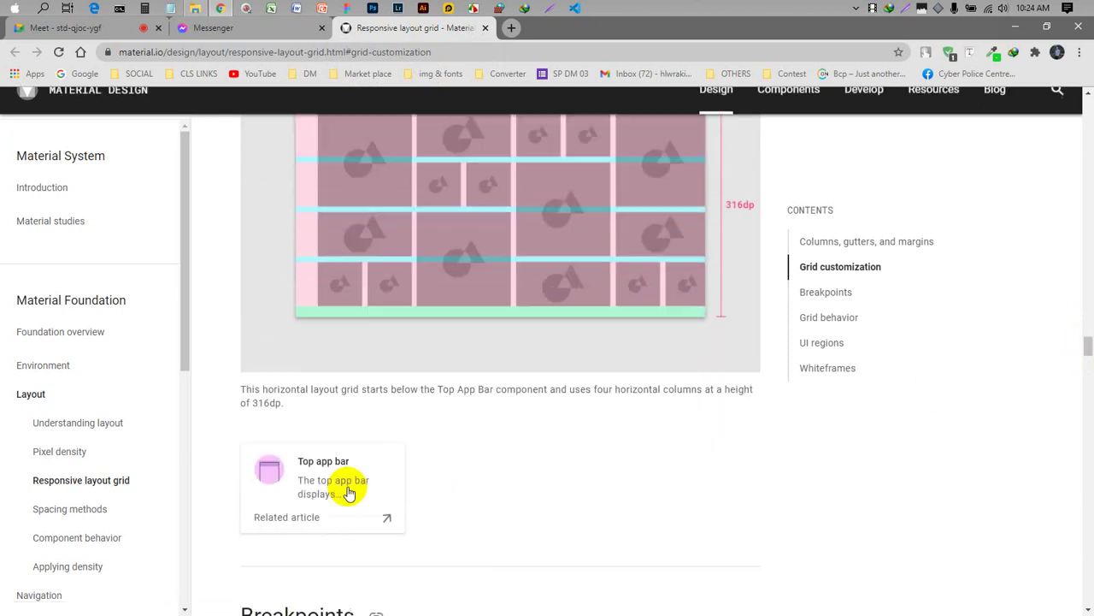
{"action": "left_click", "coordinate": [349, 492]}
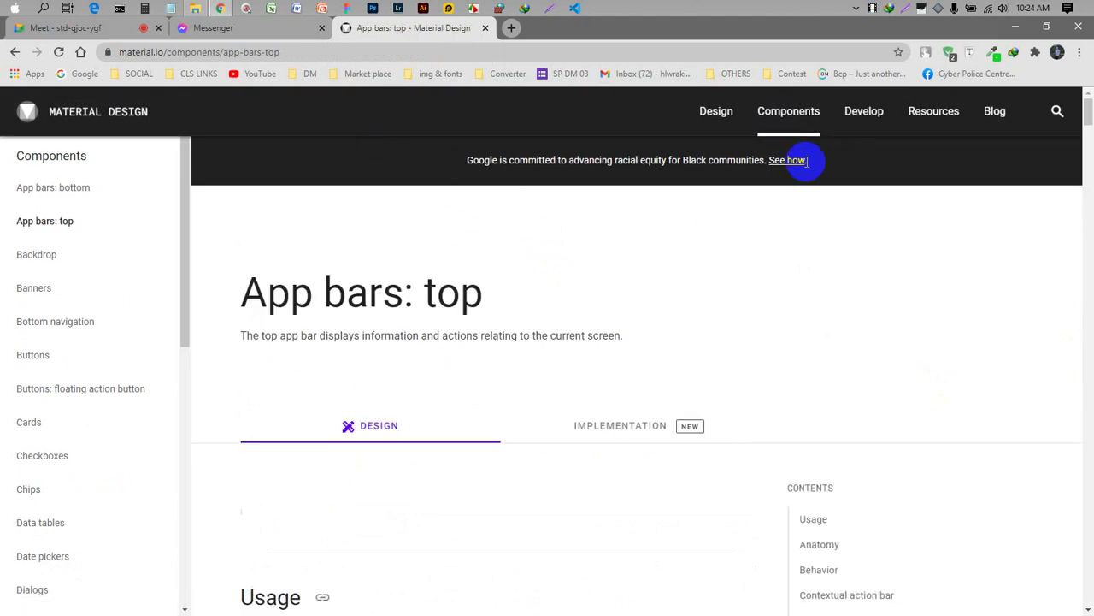
- Read through the top app bar guidelines, examining the usage, anatomy, and prominent and dense bar variants
{"action": "scroll", "coordinate": [493, 390], "scroll_direction": "down", "scroll_amount": 5}
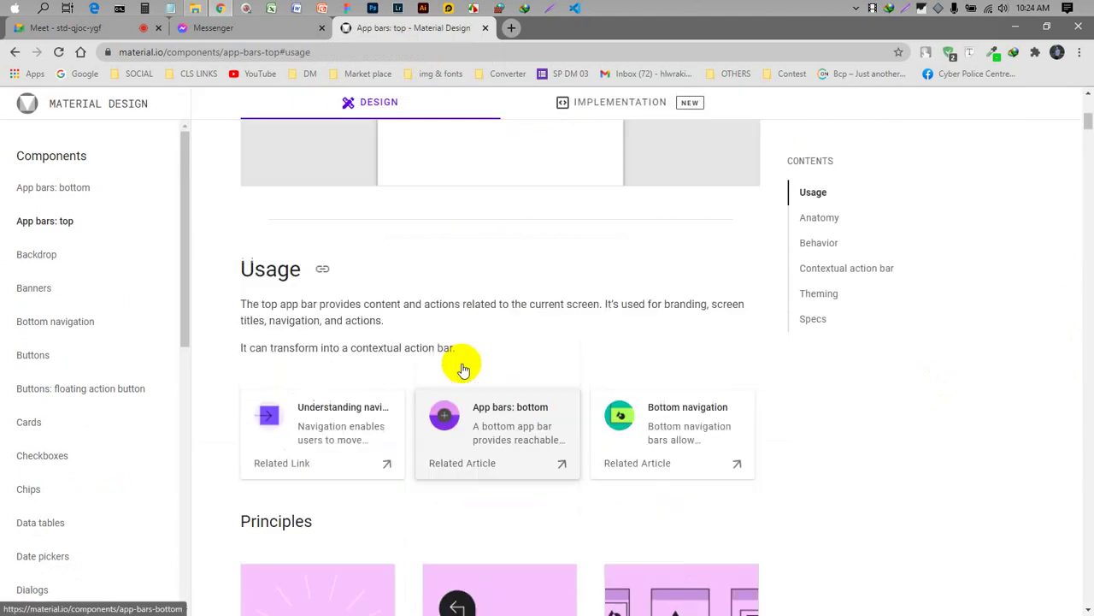
{"action": "scroll", "coordinate": [463, 370], "scroll_direction": "up", "scroll_amount": 2}
{"action": "scroll", "coordinate": [462, 369], "scroll_direction": "down", "scroll_amount": 3}
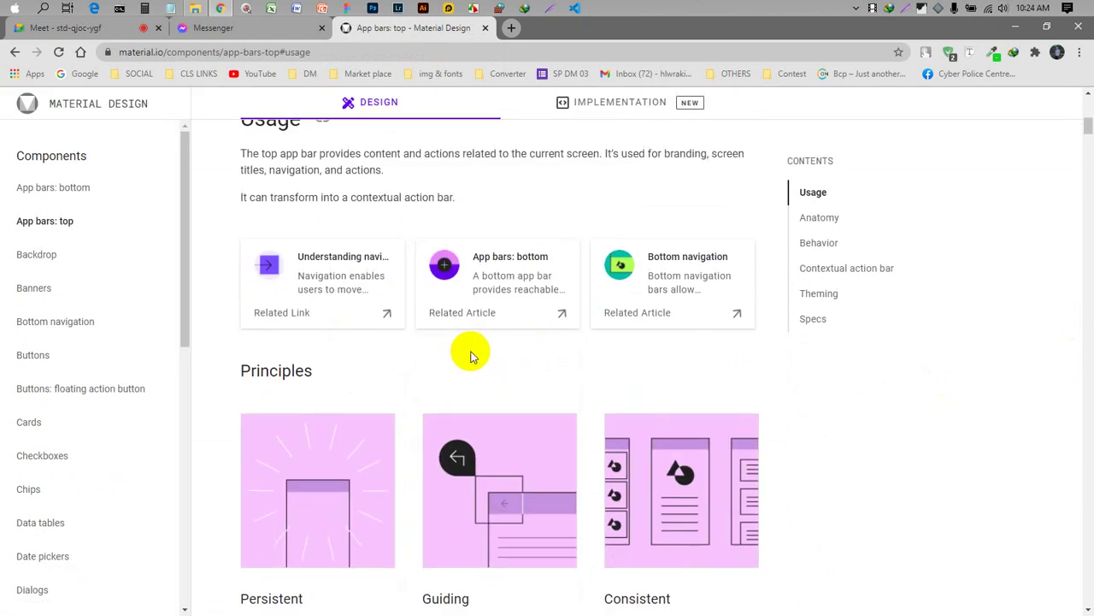
{"action": "scroll", "coordinate": [470, 357], "scroll_direction": "down", "scroll_amount": 2}
{"action": "scroll", "coordinate": [470, 357], "scroll_direction": "down", "scroll_amount": 12}
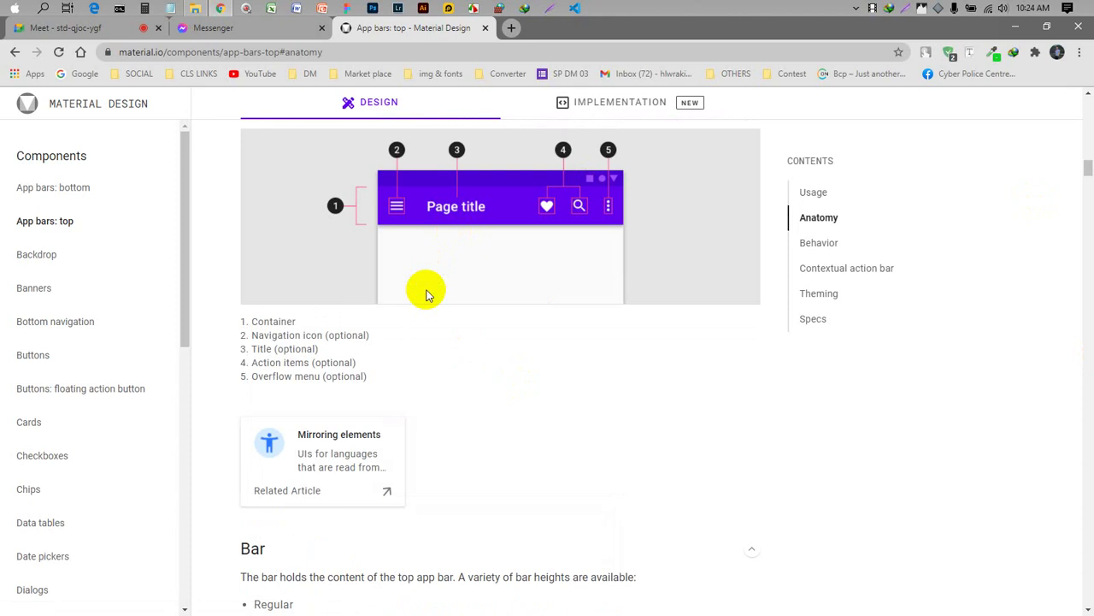
{"action": "scroll", "coordinate": [427, 295], "scroll_direction": "down", "scroll_amount": 1}
{"action": "scroll", "coordinate": [428, 294], "scroll_direction": "up", "scroll_amount": 2}
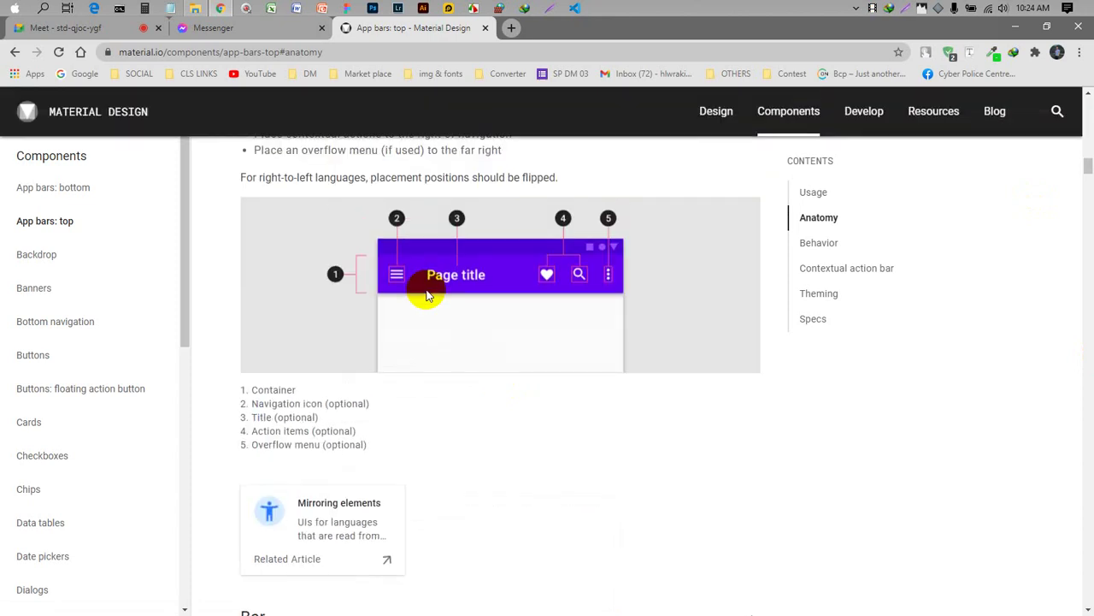
{"action": "scroll", "coordinate": [427, 295], "scroll_direction": "down", "scroll_amount": 3}
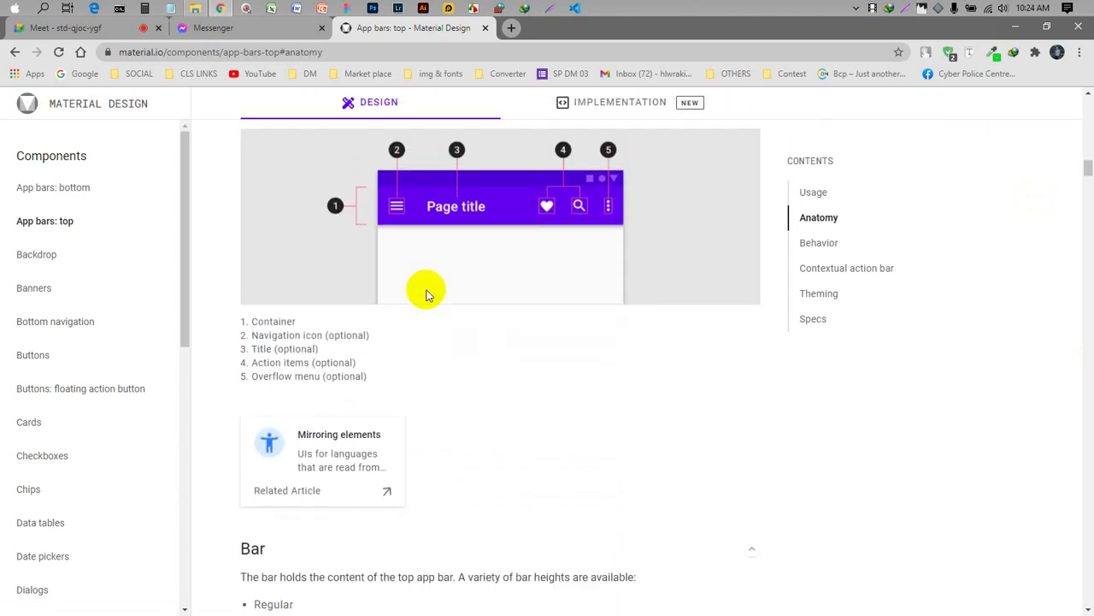
{"action": "scroll", "coordinate": [427, 295], "scroll_direction": "up", "scroll_amount": 2}
{"action": "scroll", "coordinate": [427, 295], "scroll_direction": "down", "scroll_amount": 8}
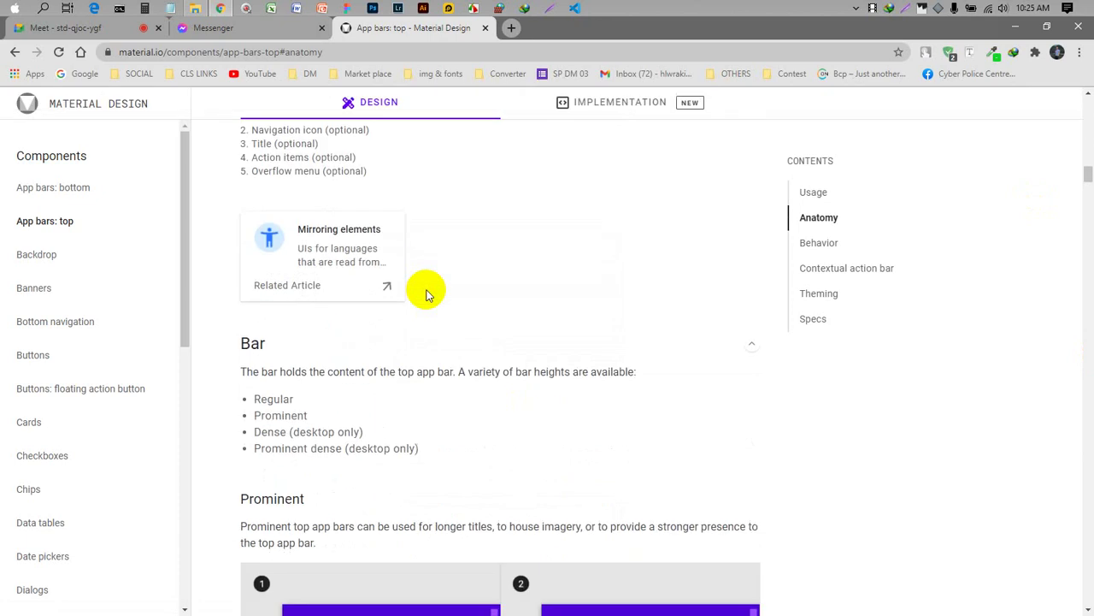
{"action": "scroll", "coordinate": [428, 295], "scroll_direction": "down", "scroll_amount": 3}
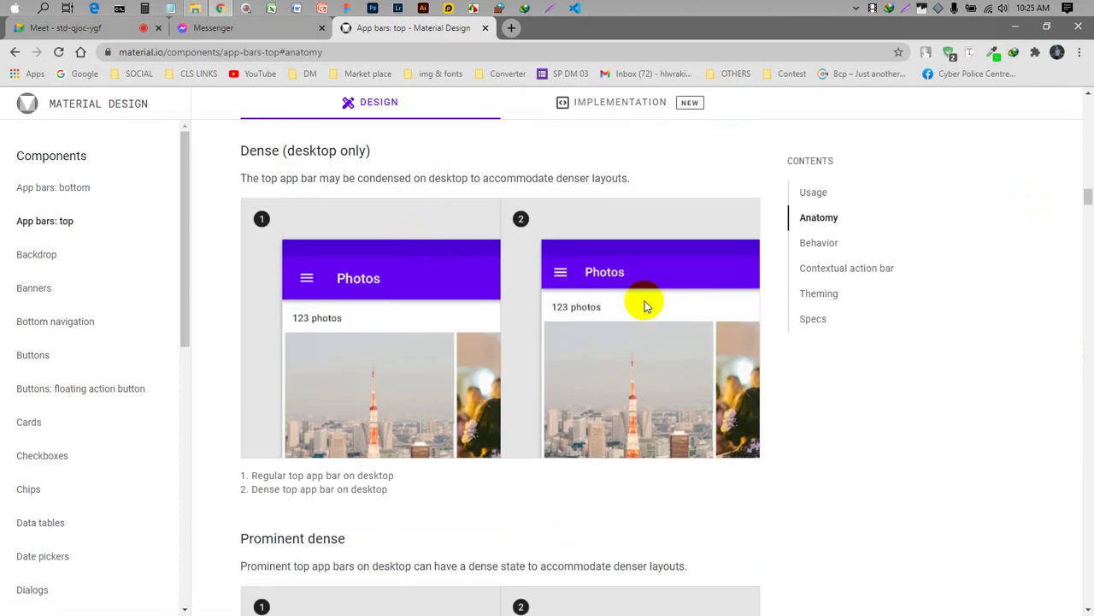
{"action": "scroll", "coordinate": [542, 336], "scroll_direction": "down", "scroll_amount": 5}
- Return to the Google Meet class and unmute the microphone
{"action": "left_click", "coordinate": [94, 29]}
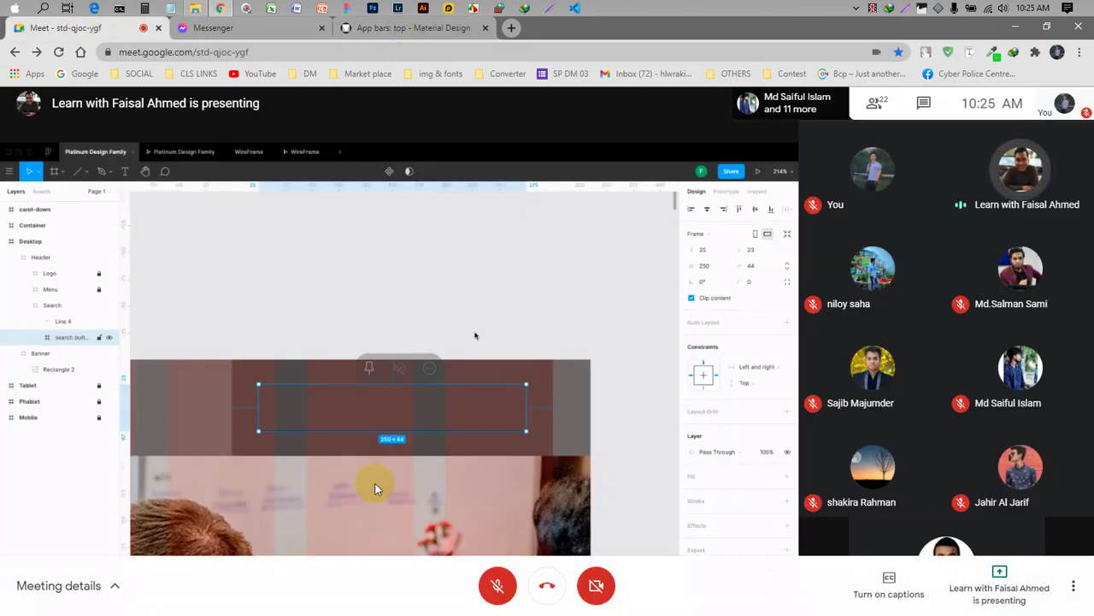
{"action": "left_click", "coordinate": [499, 584]}
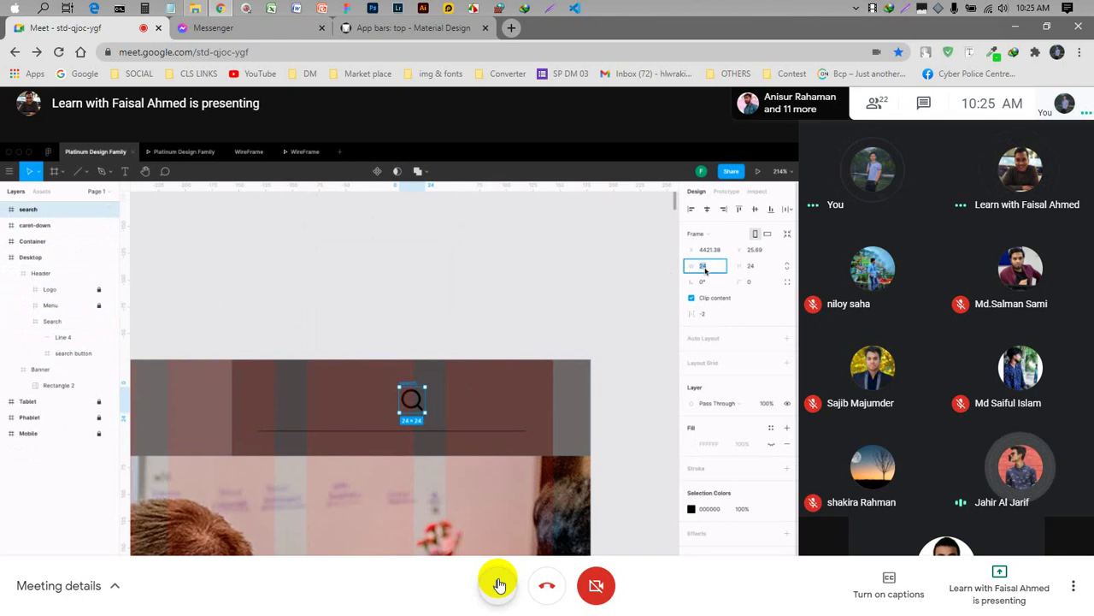
- Mute the microphone in the Meet class, unmuting it briefly to speak when needed and leaving it muted
{"action": "left_click", "coordinate": [499, 584]}
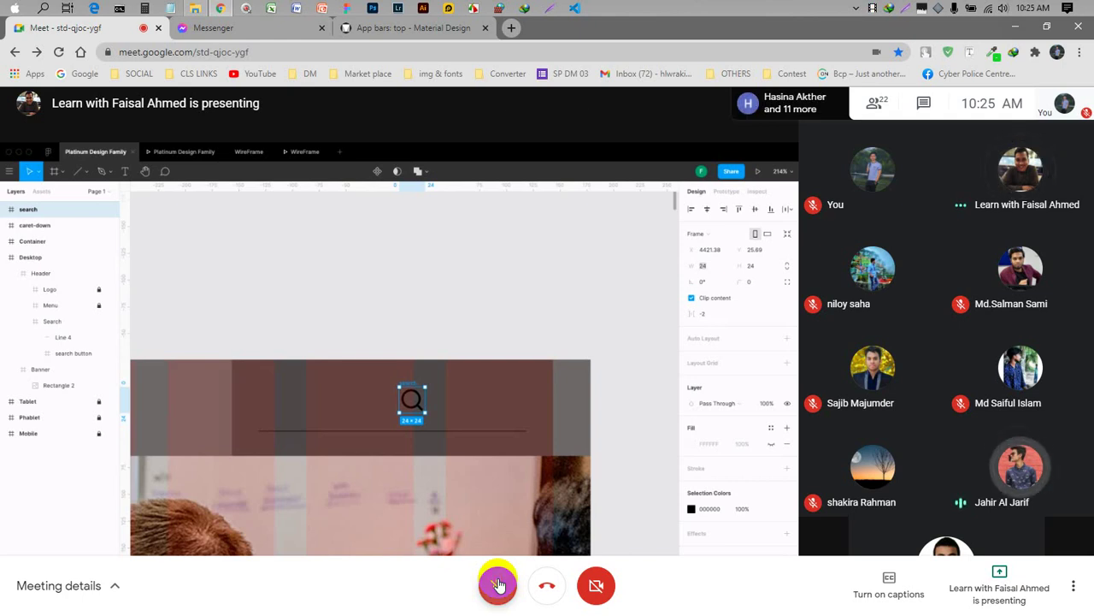
{"action": "left_click", "coordinate": [499, 585]}
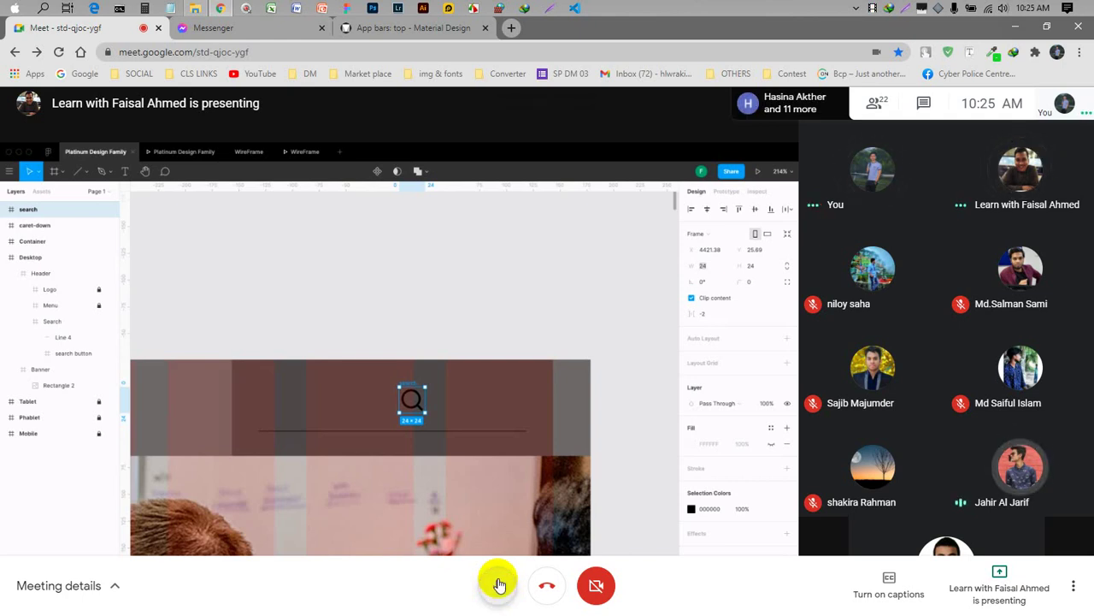
{"action": "left_click", "coordinate": [498, 585]}
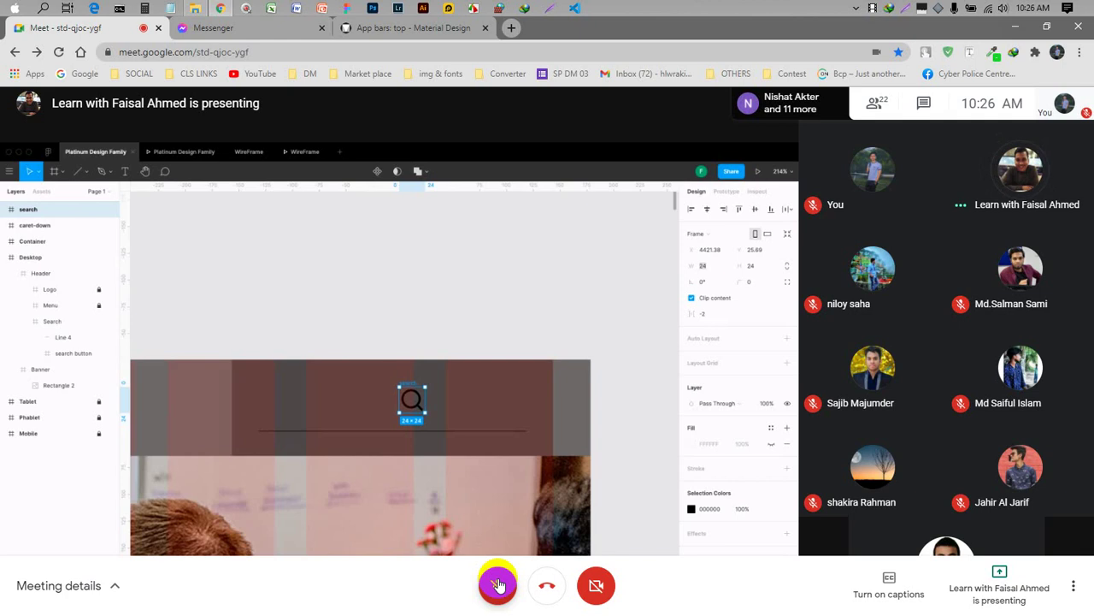
{"action": "left_click", "coordinate": [499, 584]}
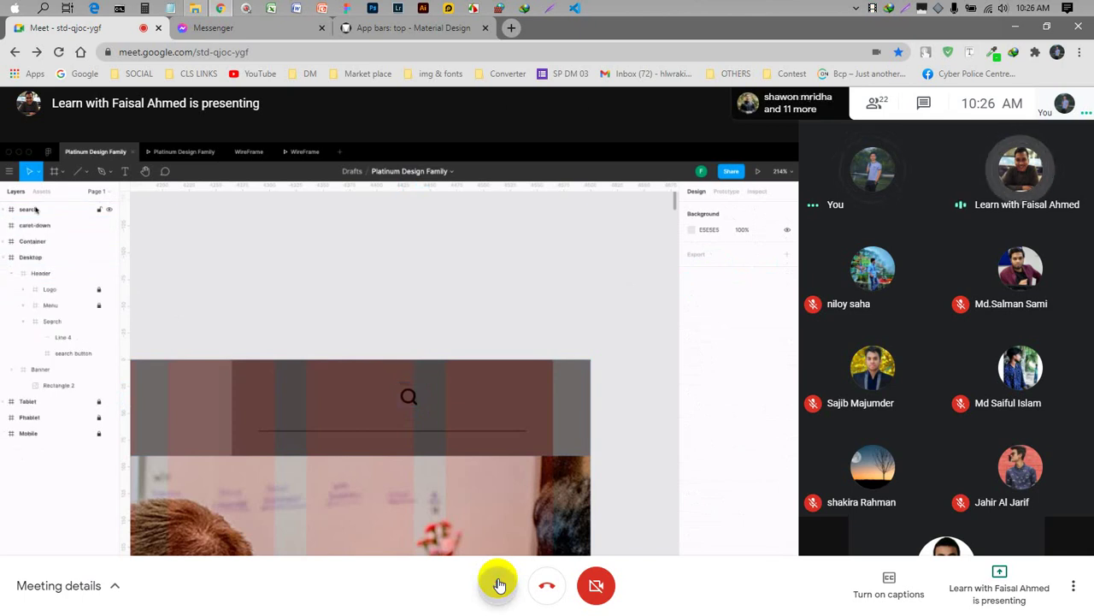
{"action": "left_click", "coordinate": [498, 584]}
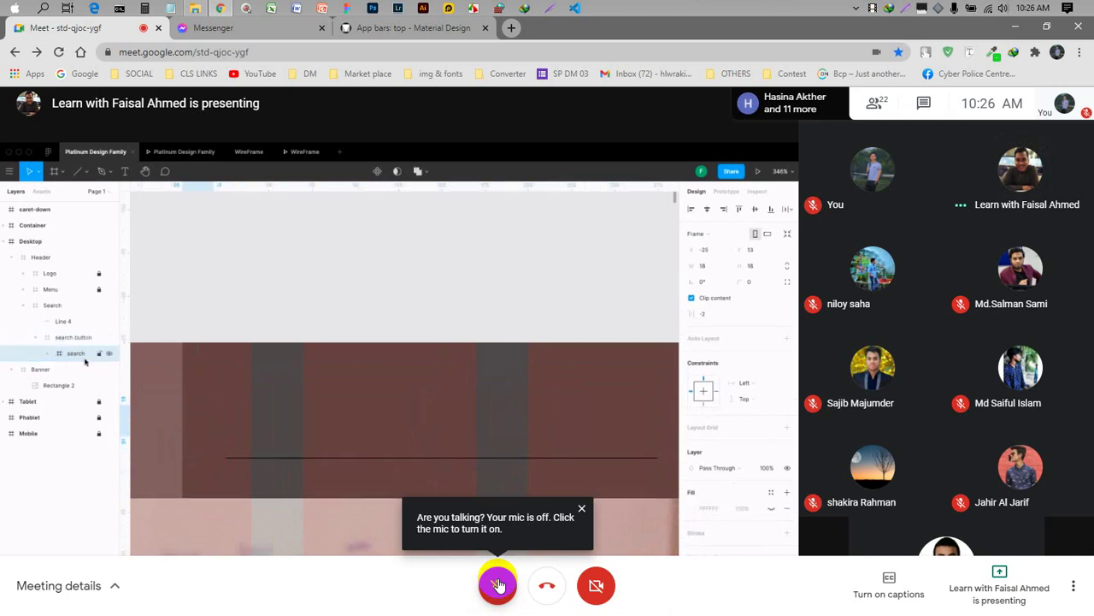
- Dismiss the muted-microphone reminders, unmute the microphone to speak in the class, and mute it again
{"action": "left_click", "coordinate": [580, 511]}
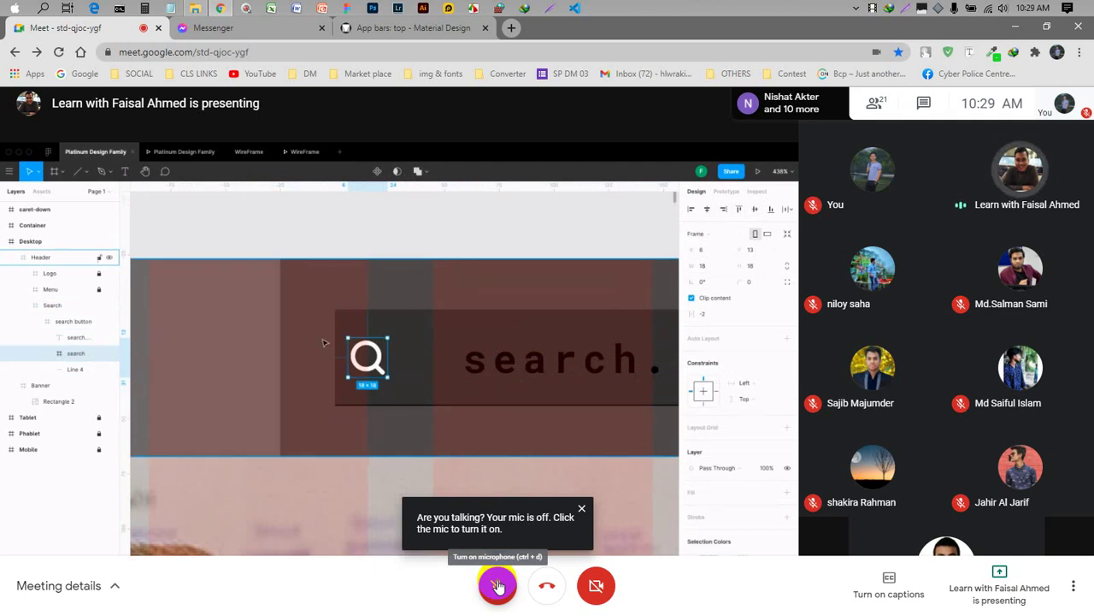
{"action": "left_click", "coordinate": [581, 508]}
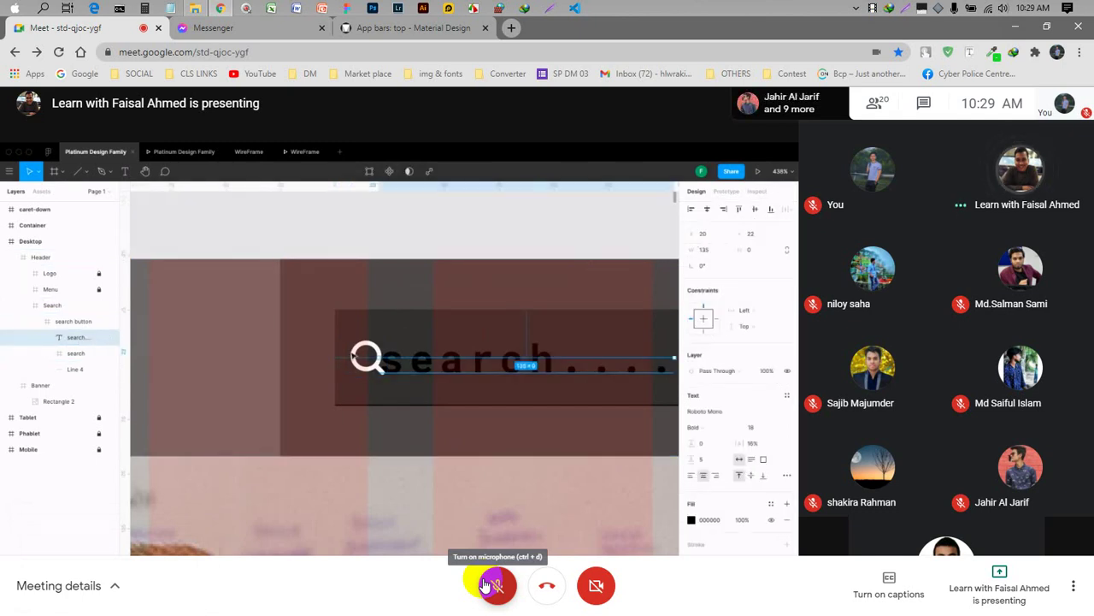
{"action": "left_click", "coordinate": [484, 585]}
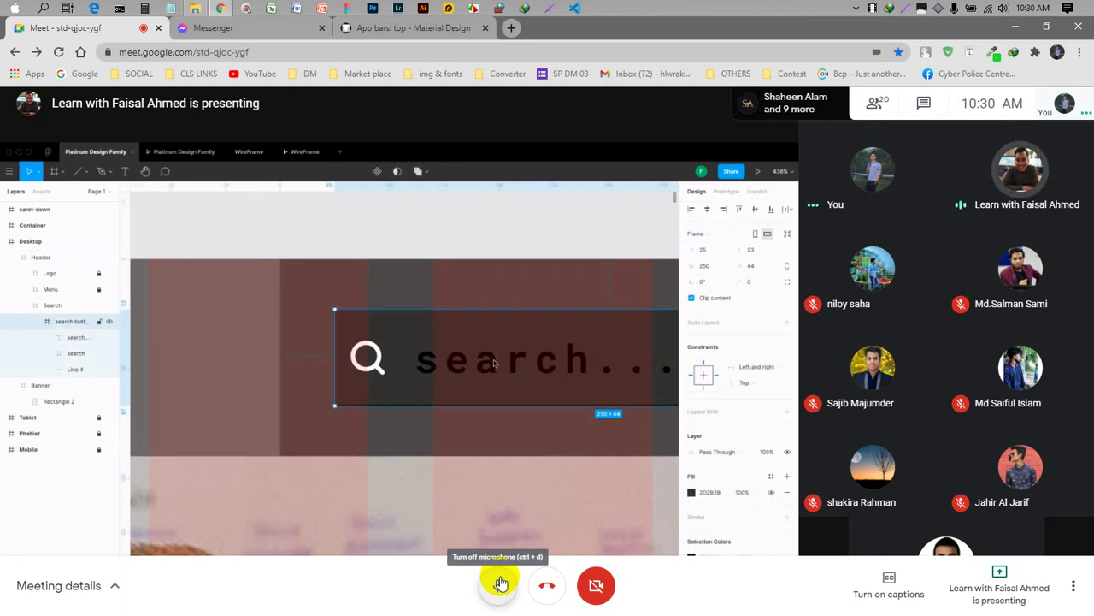
{"action": "left_click", "coordinate": [501, 582]}
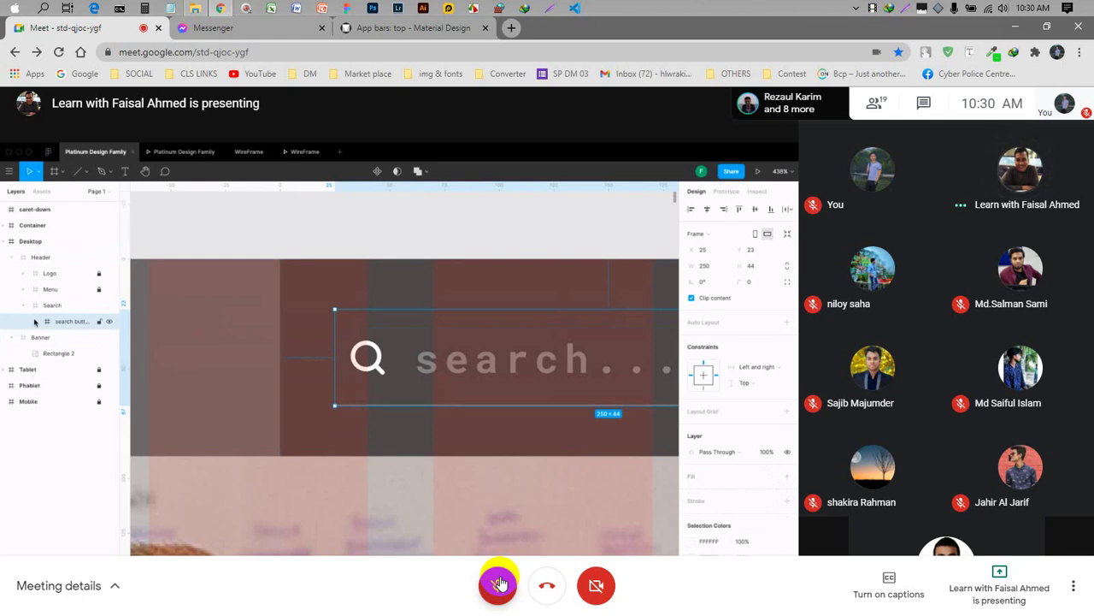
- Unmute the microphone to speak in the class, mute it again, and open a new browser tab
{"action": "left_click", "coordinate": [501, 584]}
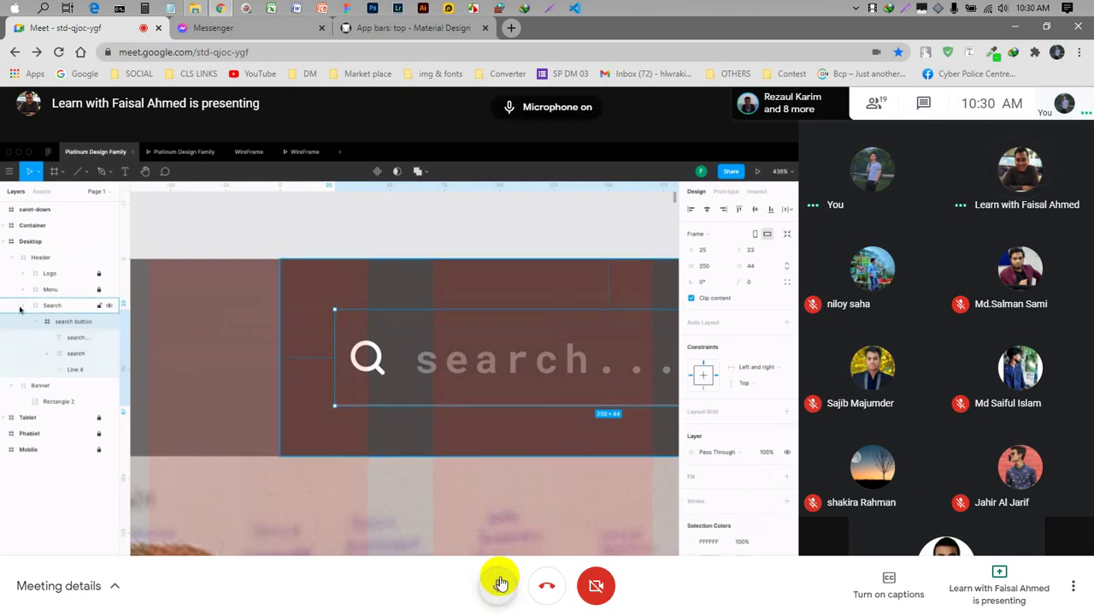
{"action": "left_click", "coordinate": [501, 584]}
{"action": "left_click", "coordinate": [501, 583]}
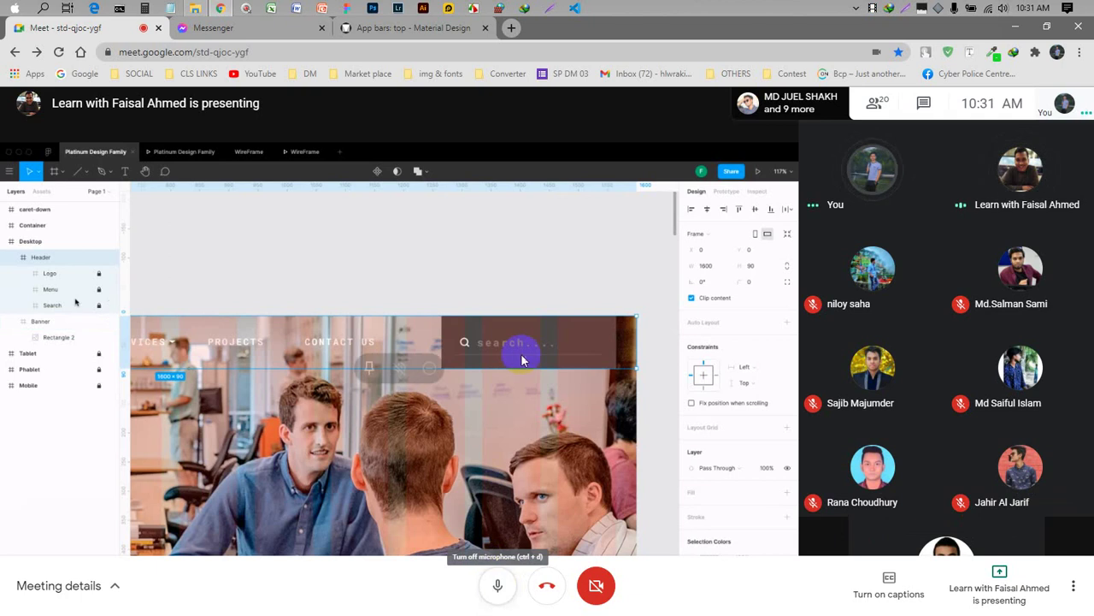
{"action": "left_click", "coordinate": [493, 582]}
{"action": "left_click", "coordinate": [512, 27]}
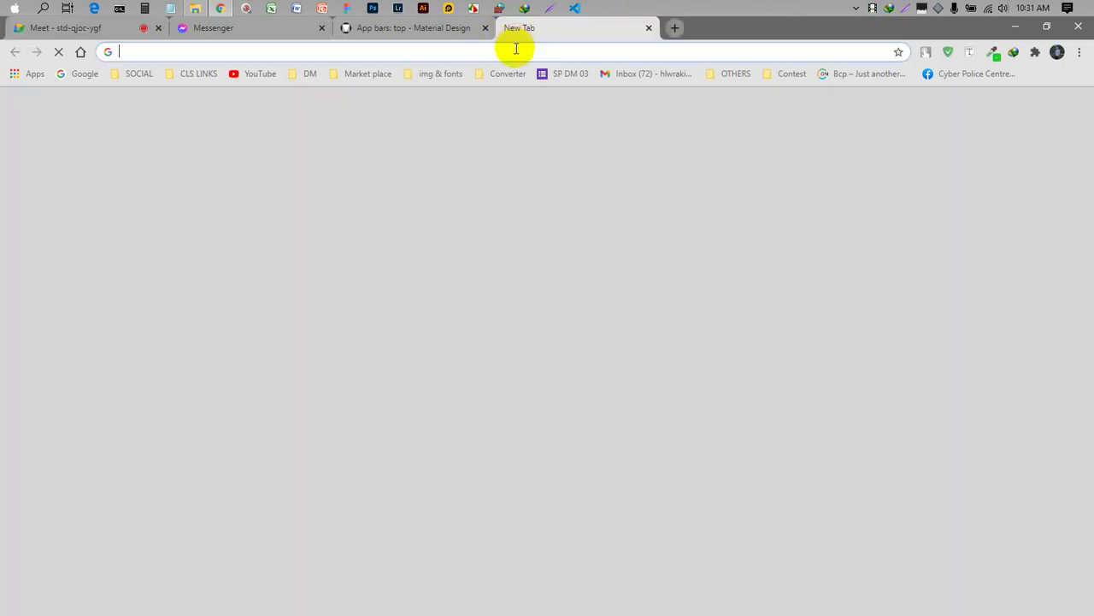
{"action": "type", "text": "humun"}
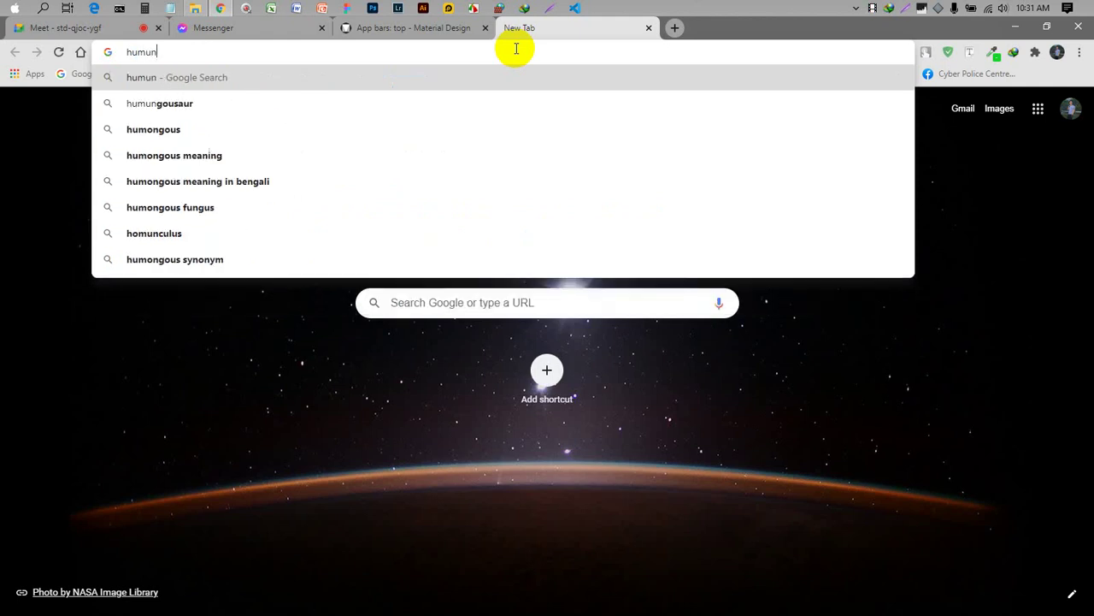
{"action": "key", "text": "BackSpace"}
{"action": "key", "text": "BackSpace"}
{"action": "key", "text": "BackSpace"}
{"action": "key", "text": "BackSpace"}
{"action": "key", "text": "Escape"}
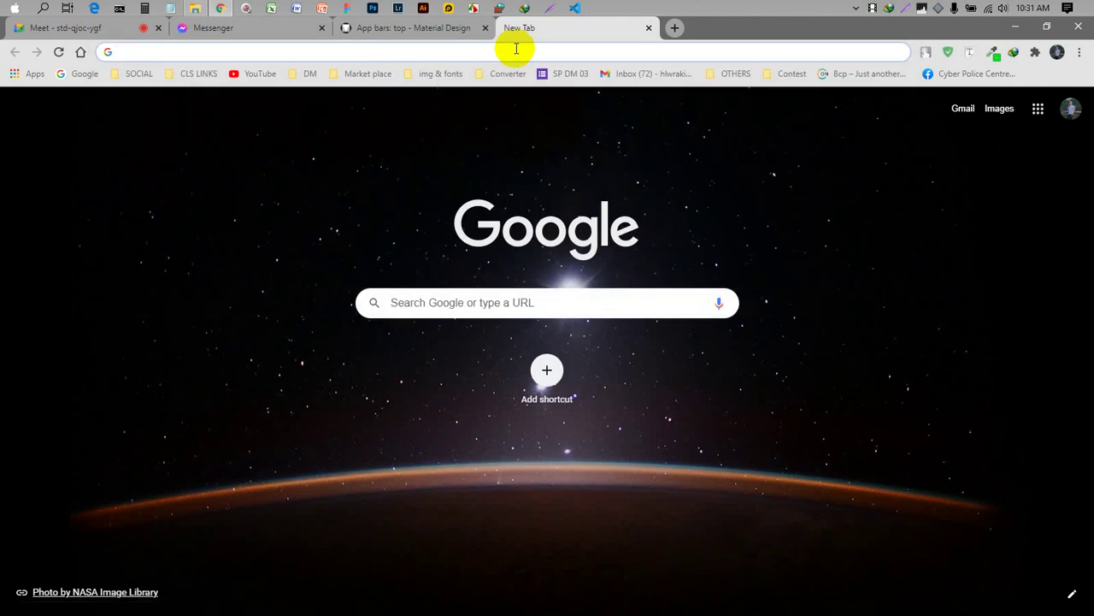
- Search Google for "serif humanist fonts" using the suggested query
{"action": "type", "text": "serif "}
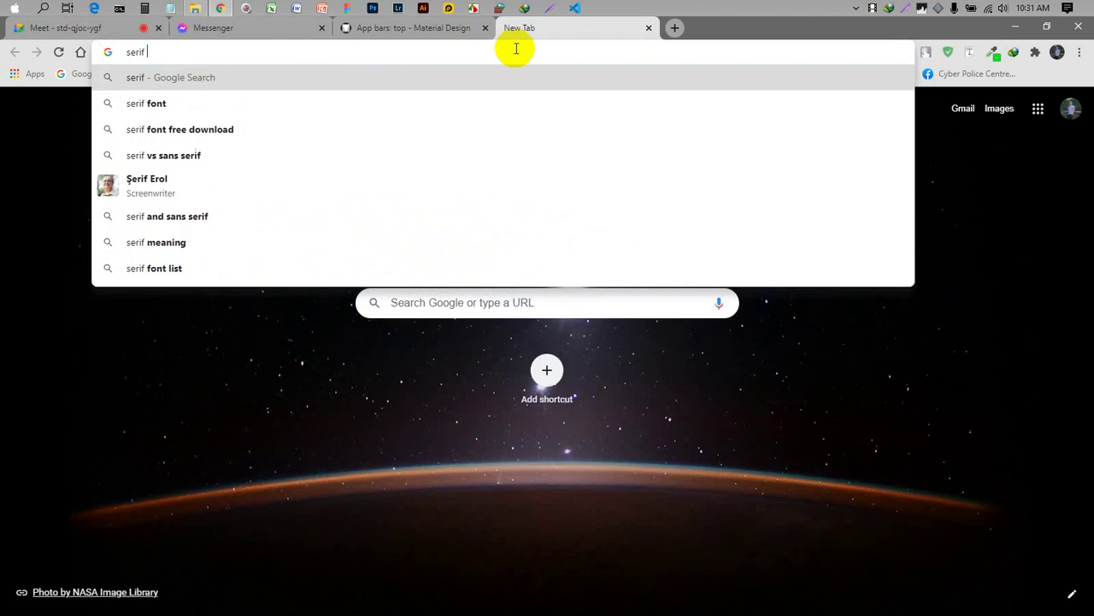
{"action": "type", "text": "hum"}
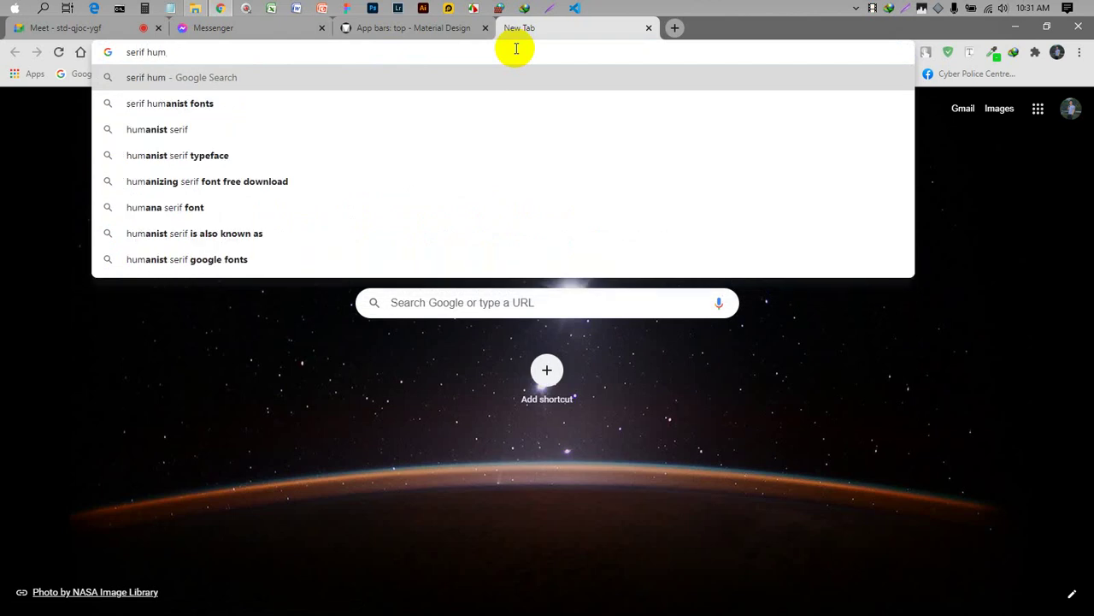
{"action": "left_click", "coordinate": [261, 104]}
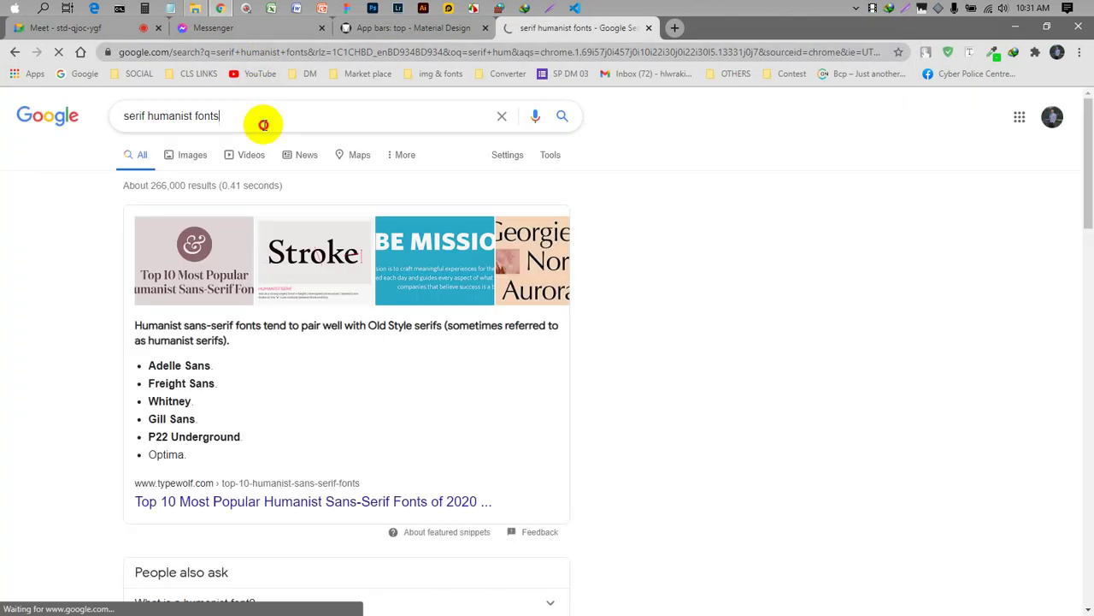
- Refine the Google search to "serif humanist fonts free"
{"action": "left_click", "coordinate": [264, 124]}
{"action": "type", "text": "free"}
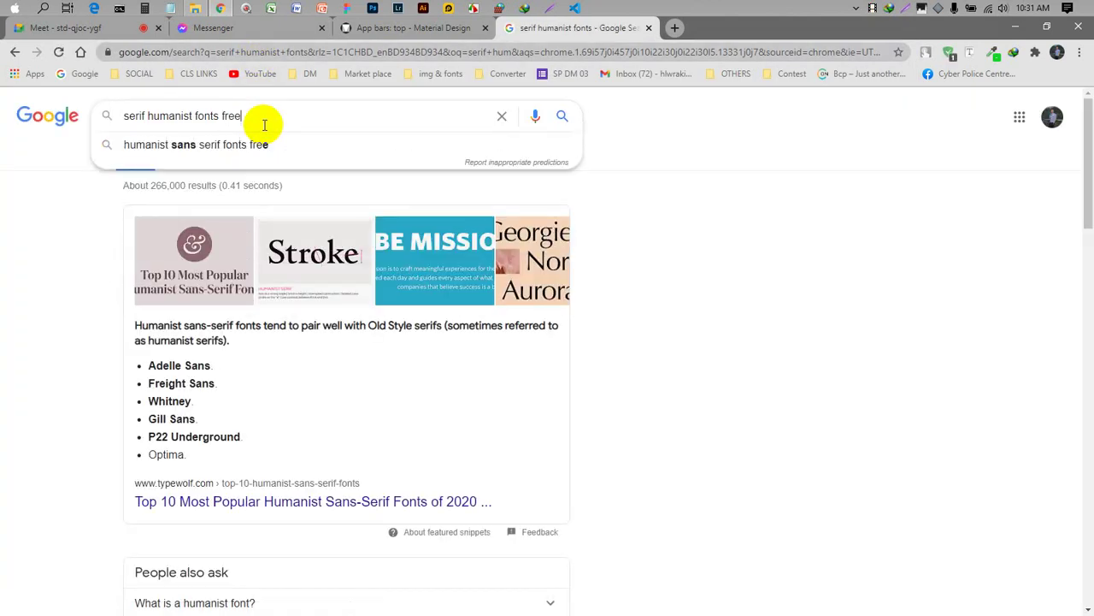
{"action": "key", "text": "Return"}
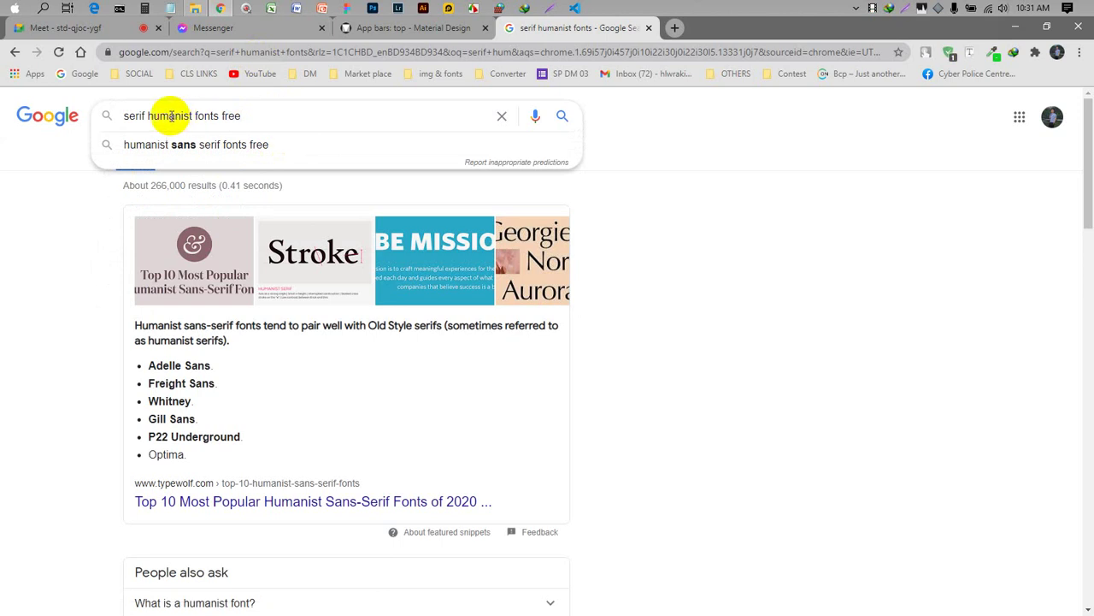
{"action": "left_click", "coordinate": [244, 116]}
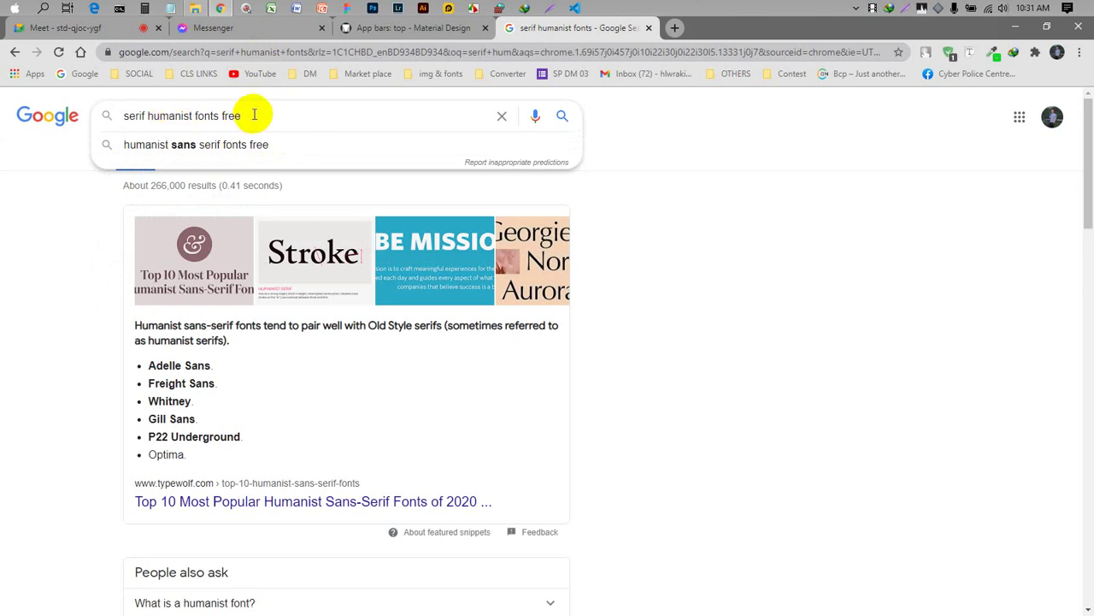
{"action": "key", "text": "Return"}
- Open the 1001 Fonts result for free humanist serif fonts in a separate tab and switch to it
{"action": "scroll", "coordinate": [264, 214], "scroll_direction": "down", "scroll_amount": 3}
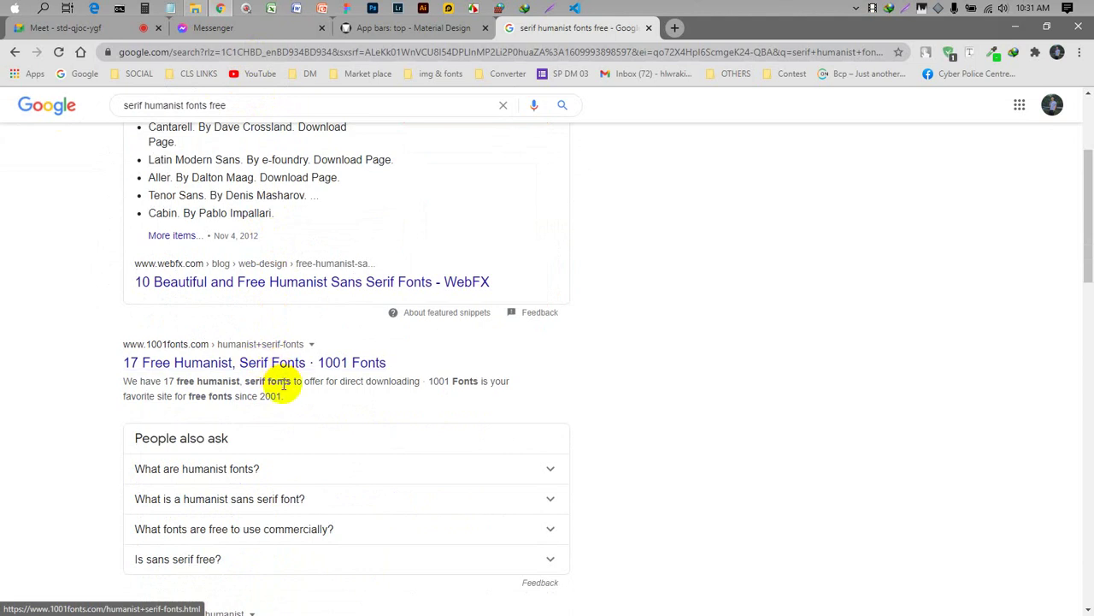
{"action": "right_click", "coordinate": [263, 363]}
{"action": "left_click", "coordinate": [278, 377]}
{"action": "scroll", "coordinate": [282, 377], "scroll_direction": "down", "scroll_amount": 3}
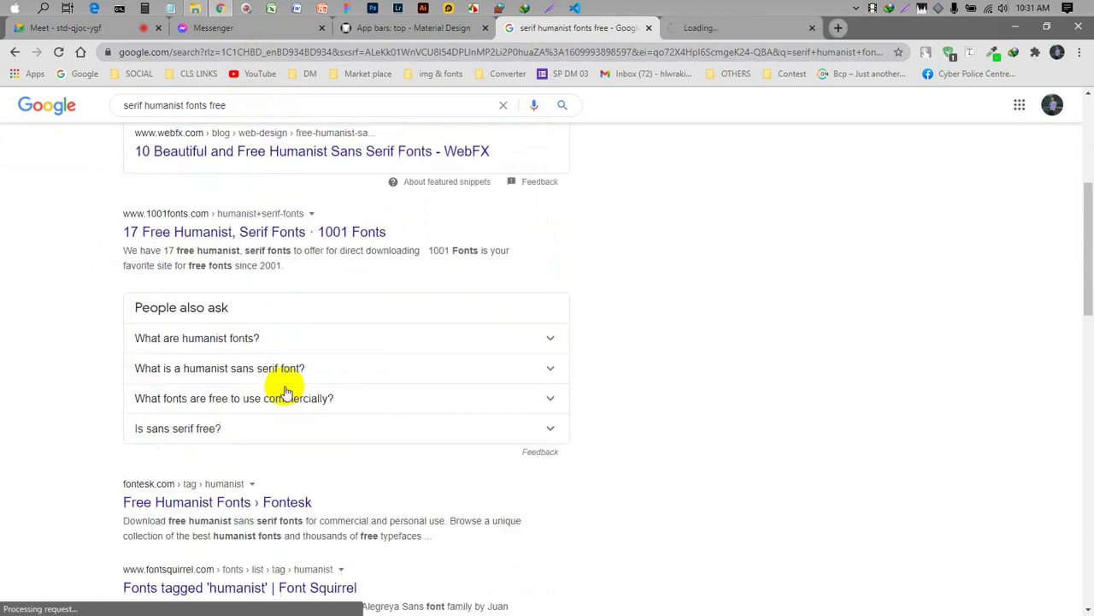
{"action": "scroll", "coordinate": [214, 362], "scroll_direction": "down", "scroll_amount": 1}
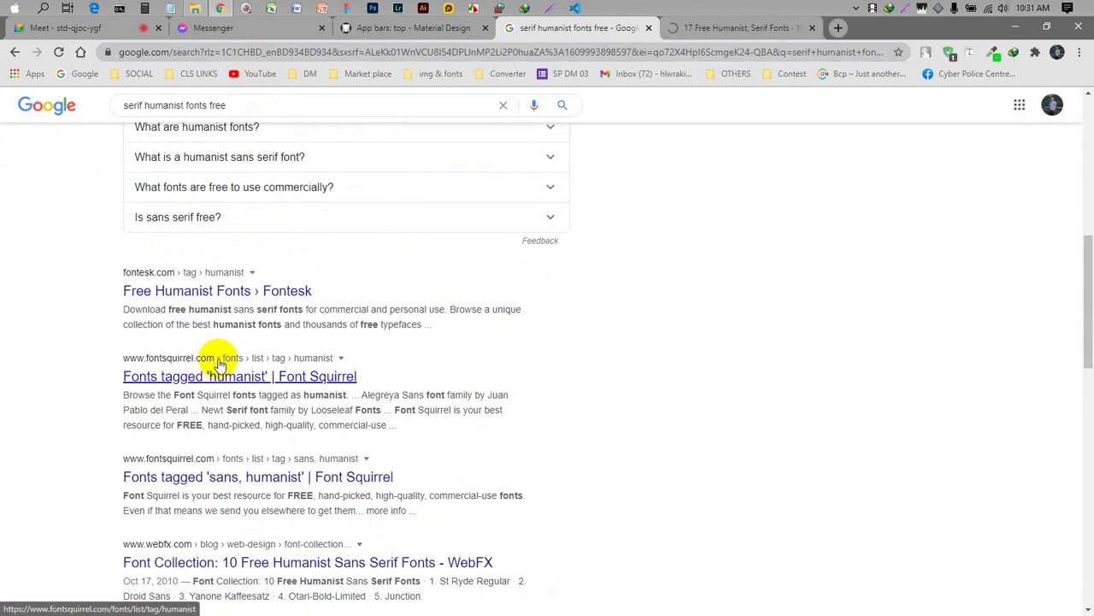
{"action": "left_click", "coordinate": [708, 28]}
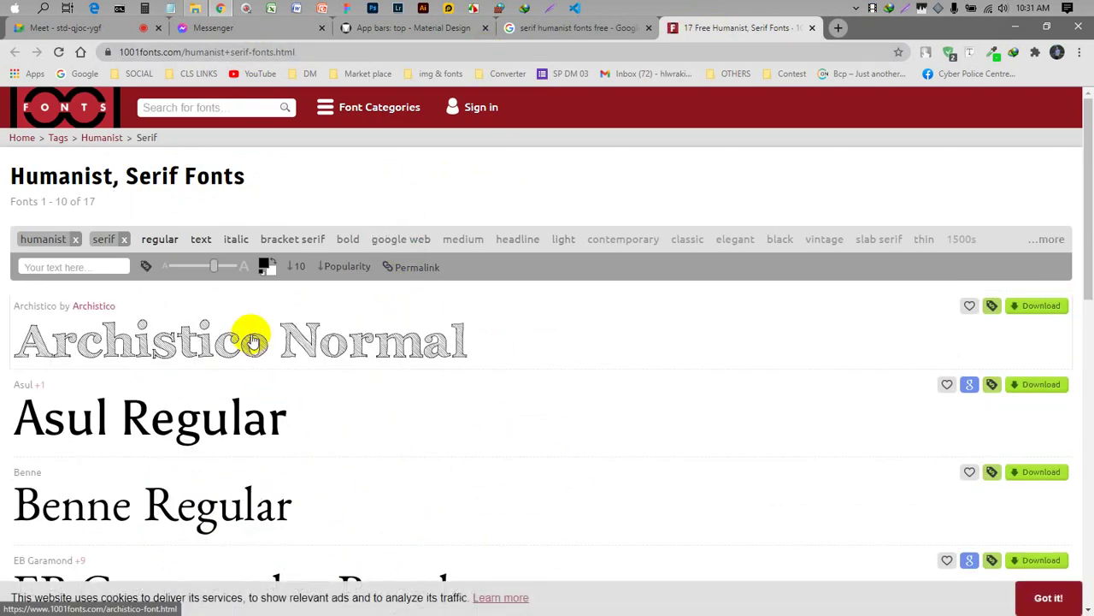
- Download the Archistico font as archistico.zip to the Compressed downloads folder and close the download completion dialog
{"action": "left_click", "coordinate": [1039, 316]}
{"action": "scroll", "coordinate": [612, 340], "scroll_direction": "down", "scroll_amount": 3}
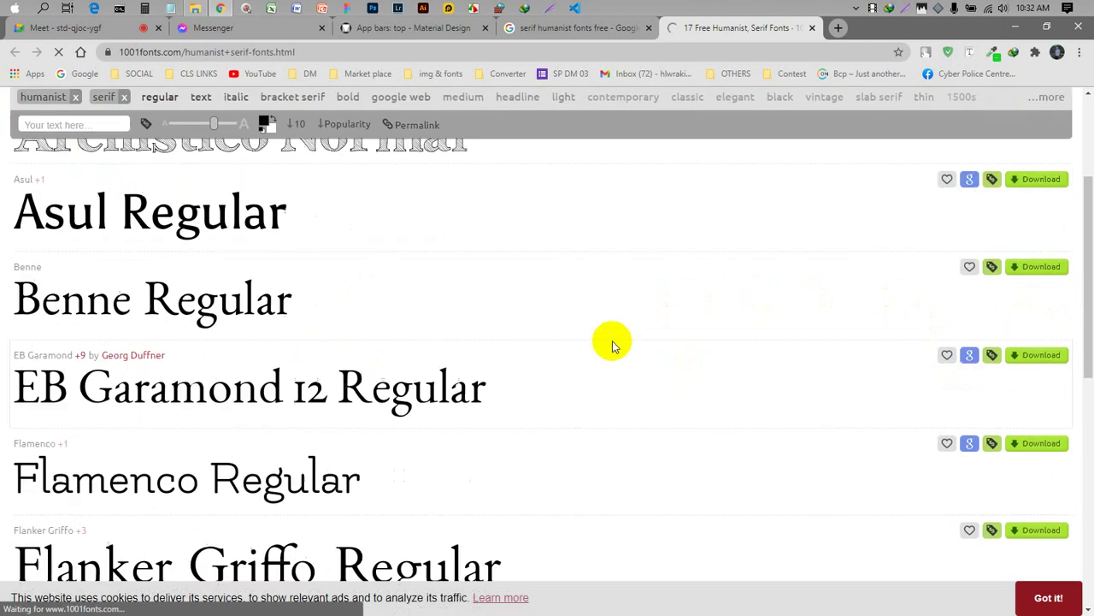
{"action": "scroll", "coordinate": [390, 367], "scroll_direction": "down", "scroll_amount": 1}
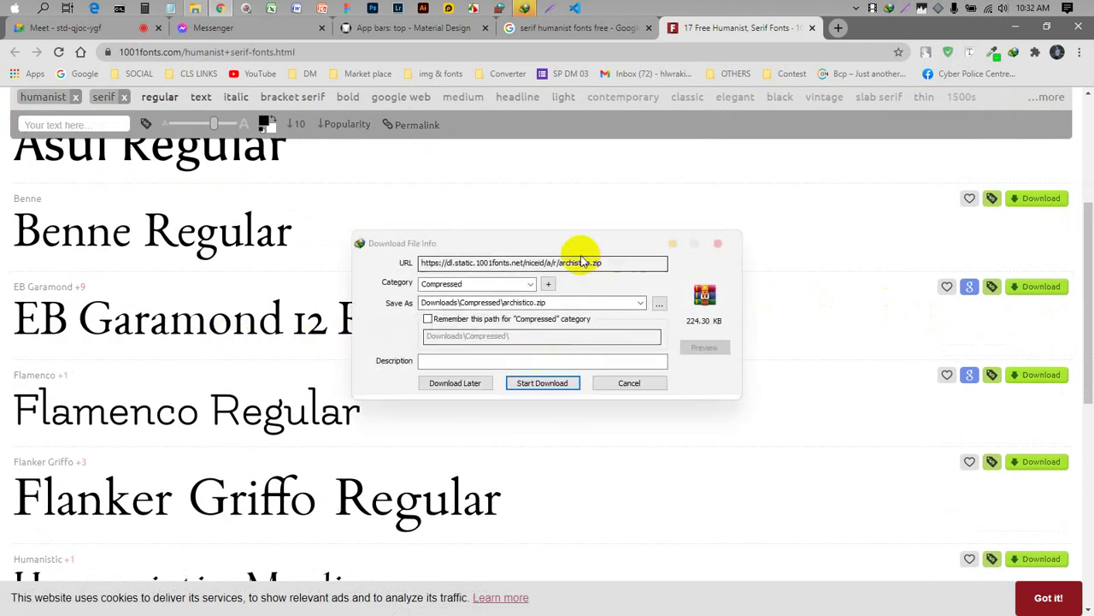
{"action": "left_click_drag", "start_coordinate": [573, 245], "coordinate": [546, 233]}
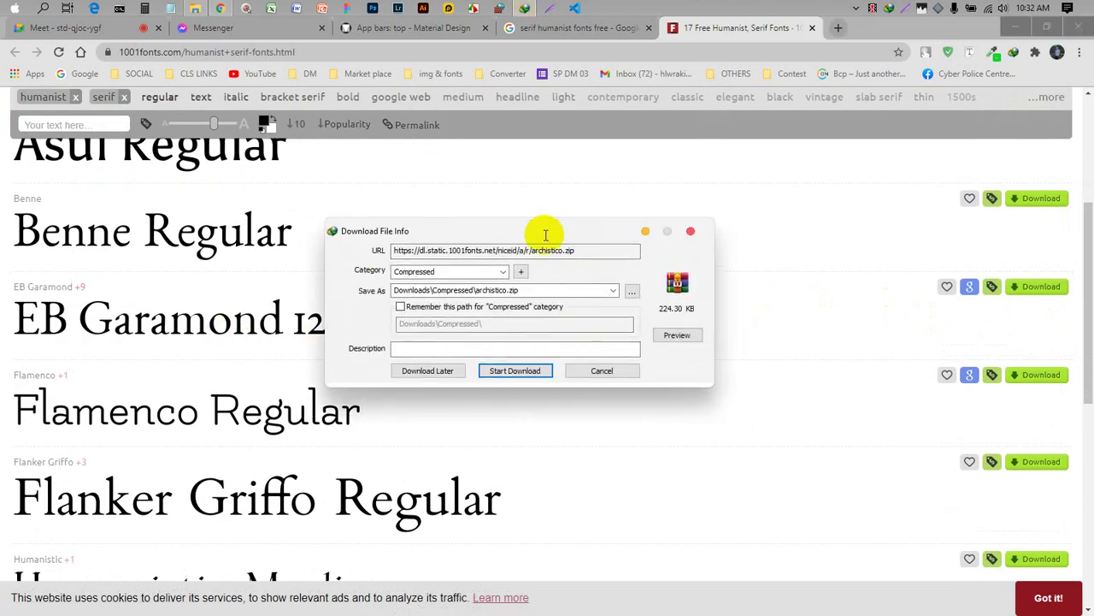
{"action": "left_click", "coordinate": [534, 374]}
{"action": "scroll", "coordinate": [435, 484], "scroll_direction": "down", "scroll_amount": 3}
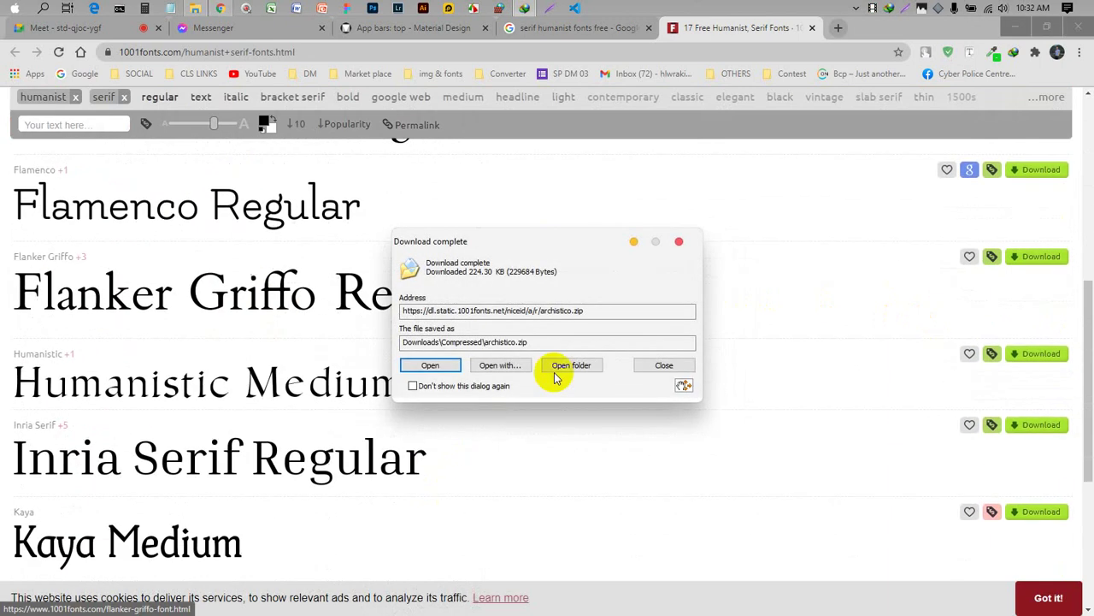
{"action": "left_click", "coordinate": [664, 364]}
- Browse the first page of humanist serif fonts on 1001 Fonts, comparing the previews from Archistico to Monterchi
{"action": "scroll", "coordinate": [256, 454], "scroll_direction": "down", "scroll_amount": 4}
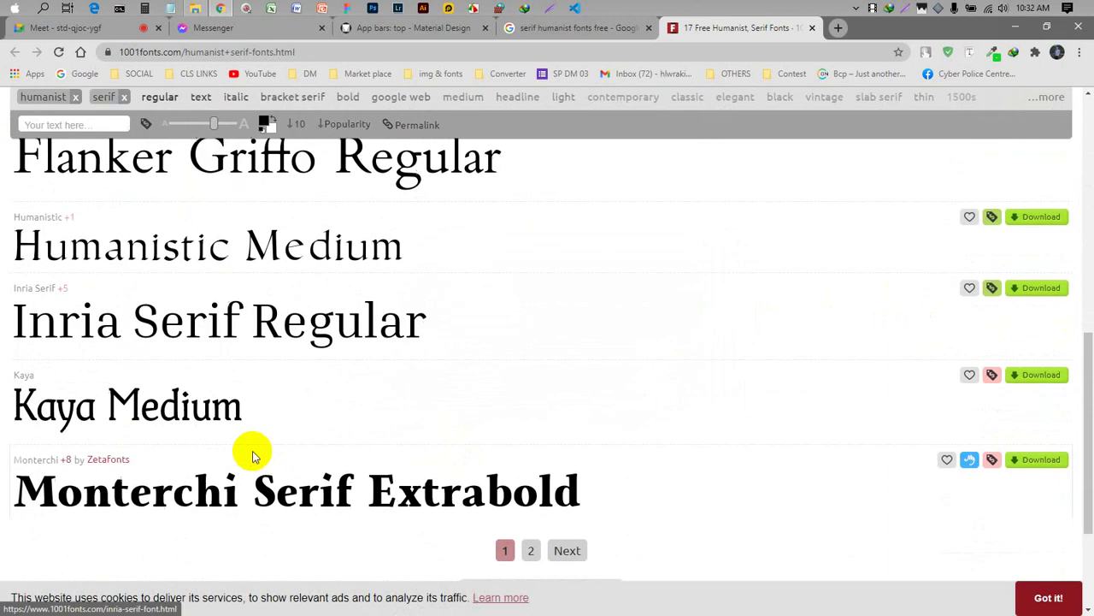
{"action": "scroll", "coordinate": [156, 442], "scroll_direction": "up", "scroll_amount": 3}
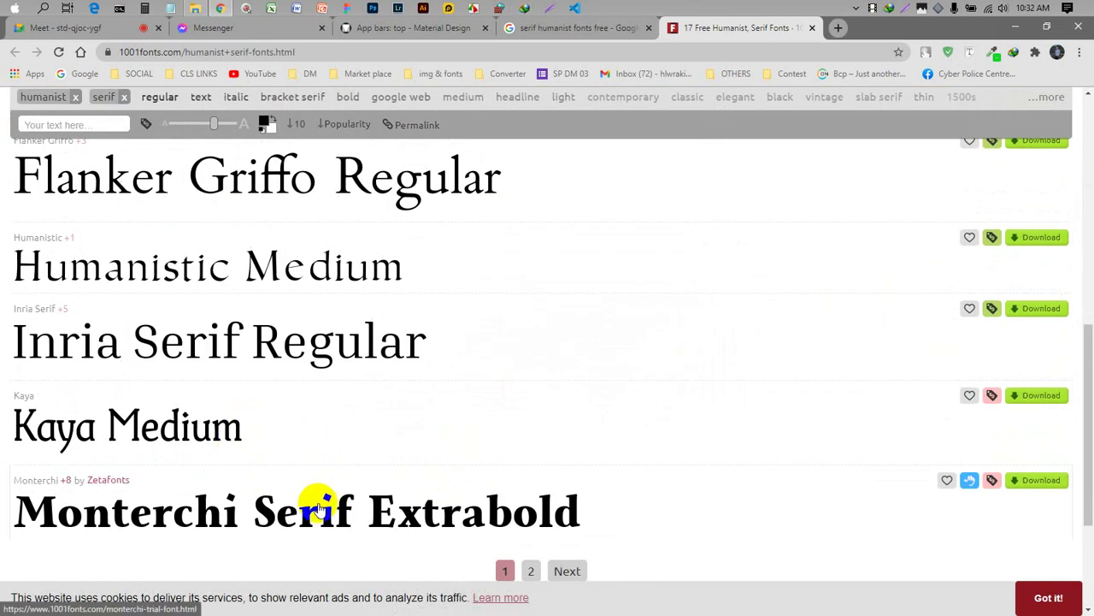
{"action": "scroll", "coordinate": [265, 505], "scroll_direction": "up", "scroll_amount": 1}
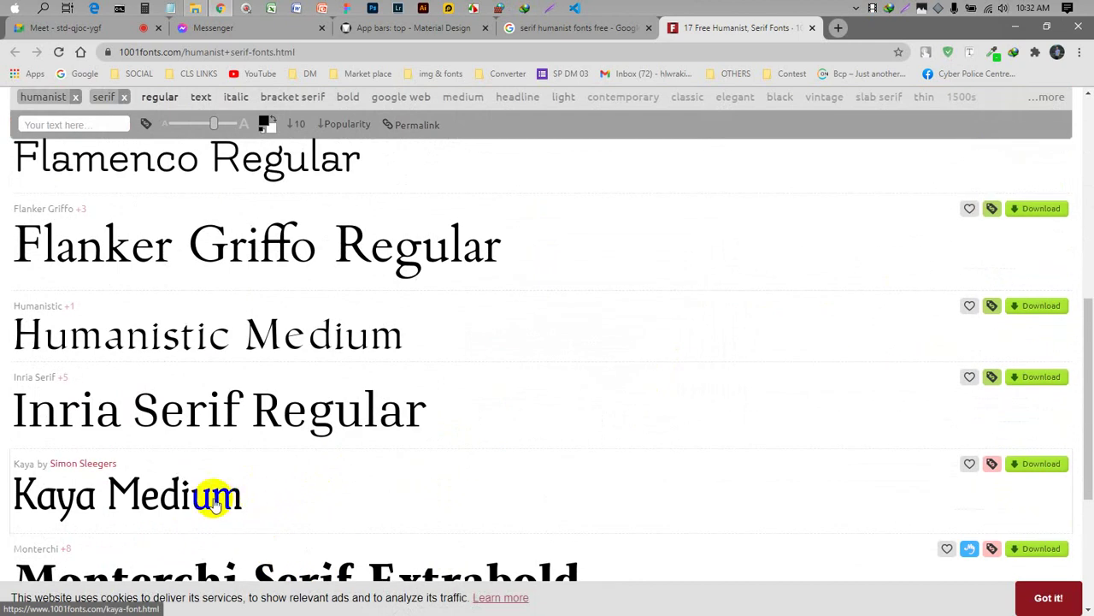
{"action": "scroll", "coordinate": [188, 487], "scroll_direction": "up", "scroll_amount": 1}
{"action": "scroll", "coordinate": [188, 485], "scroll_direction": "up", "scroll_amount": 1}
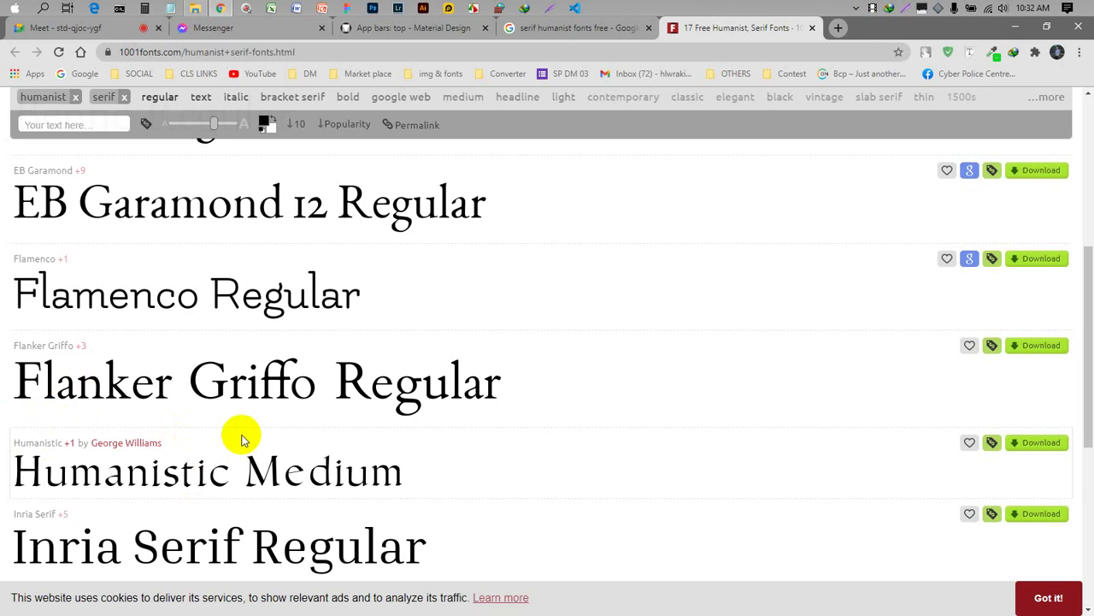
{"action": "scroll", "coordinate": [265, 436], "scroll_direction": "up", "scroll_amount": 2}
{"action": "scroll", "coordinate": [289, 475], "scroll_direction": "up", "scroll_amount": 3}
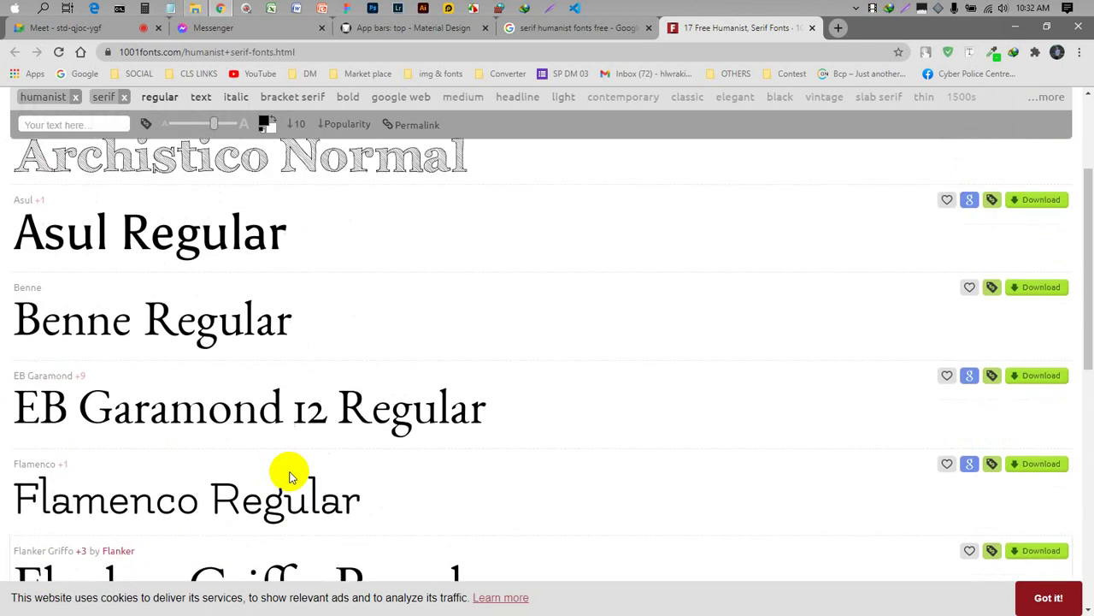
{"action": "scroll", "coordinate": [289, 476], "scroll_direction": "down", "scroll_amount": 1}
{"action": "scroll", "coordinate": [289, 475], "scroll_direction": "up", "scroll_amount": 1}
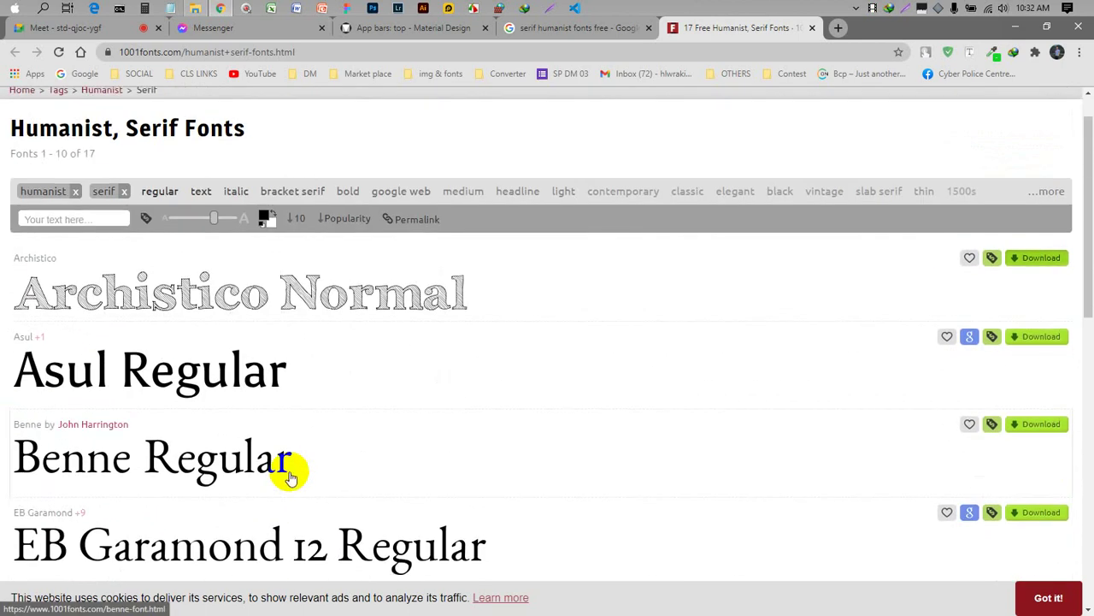
{"action": "scroll", "coordinate": [285, 471], "scroll_direction": "down", "scroll_amount": 2}
{"action": "scroll", "coordinate": [285, 471], "scroll_direction": "down", "scroll_amount": 3}
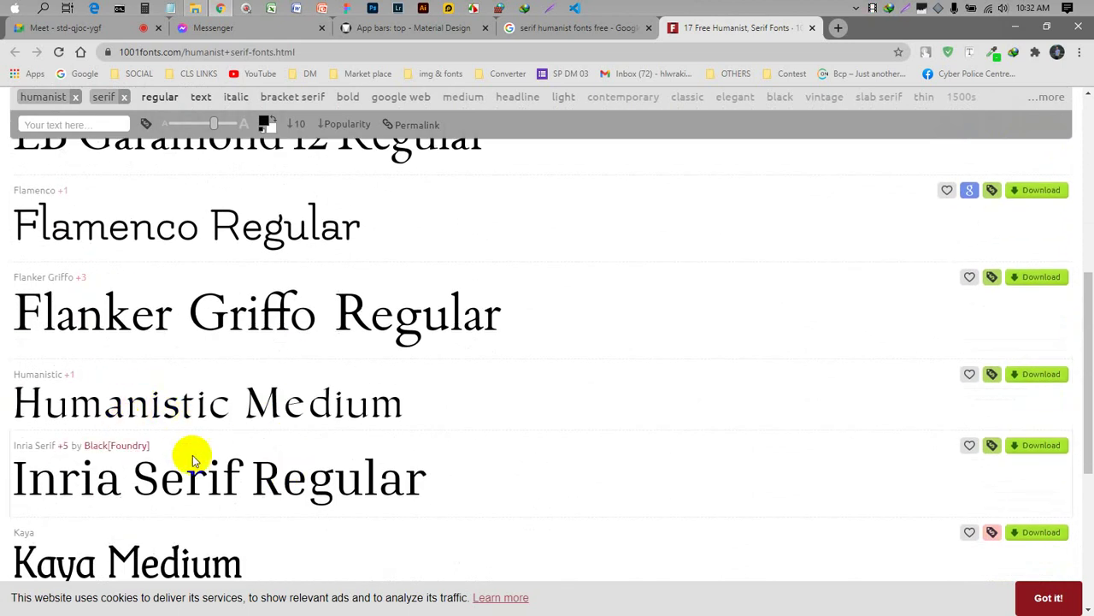
- Review the humanist serif font previews again and remove the serif tag from the 1001 Fonts filter
{"action": "scroll", "coordinate": [242, 431], "scroll_direction": "down", "scroll_amount": 3}
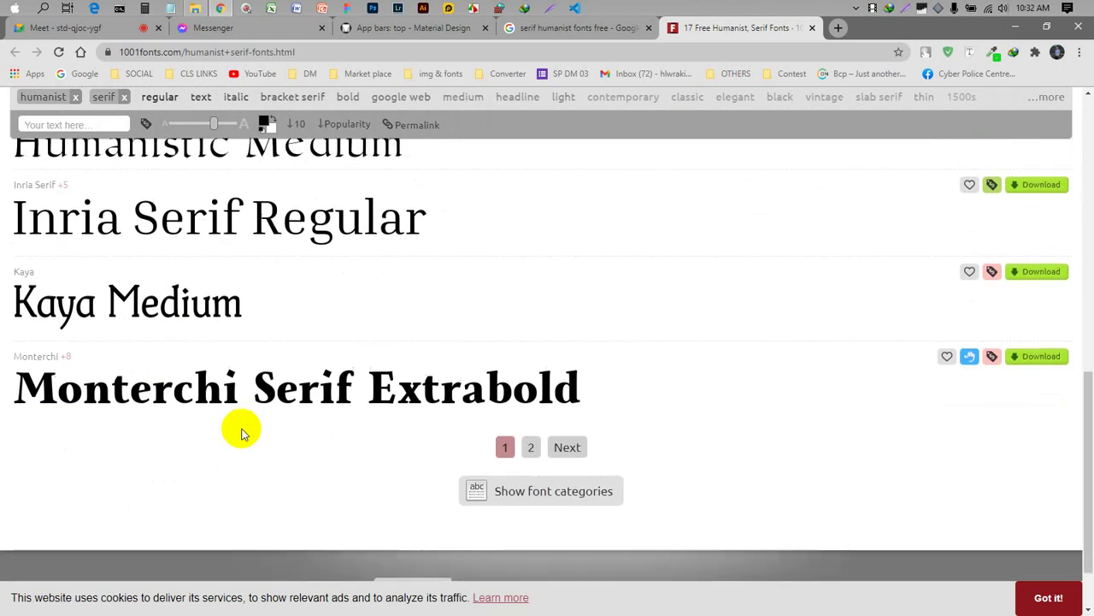
{"action": "scroll", "coordinate": [242, 431], "scroll_direction": "up", "scroll_amount": 3}
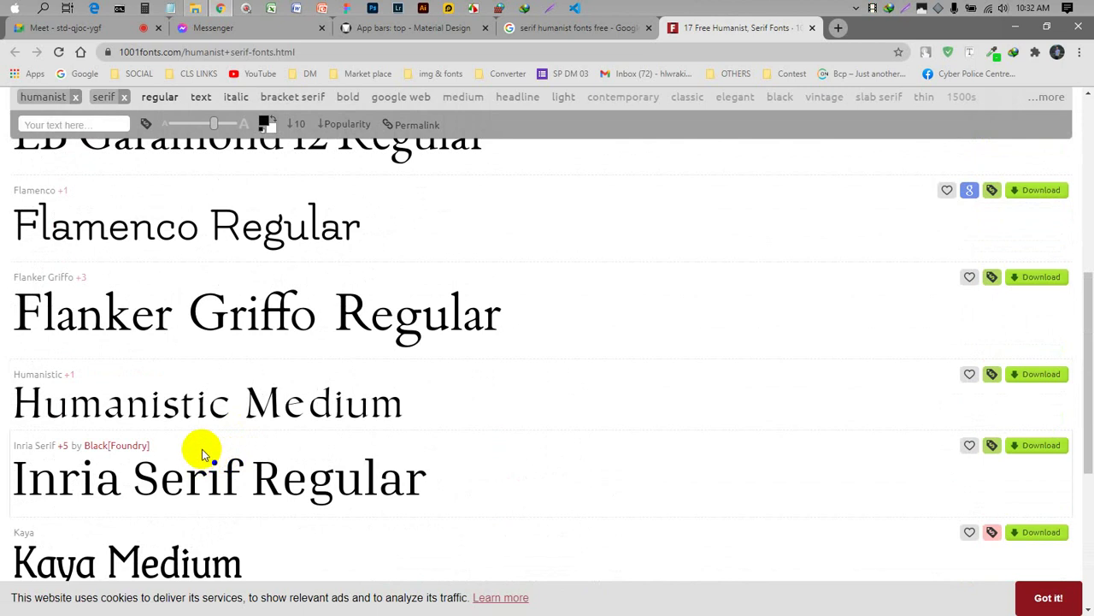
{"action": "scroll", "coordinate": [202, 453], "scroll_direction": "up", "scroll_amount": 2}
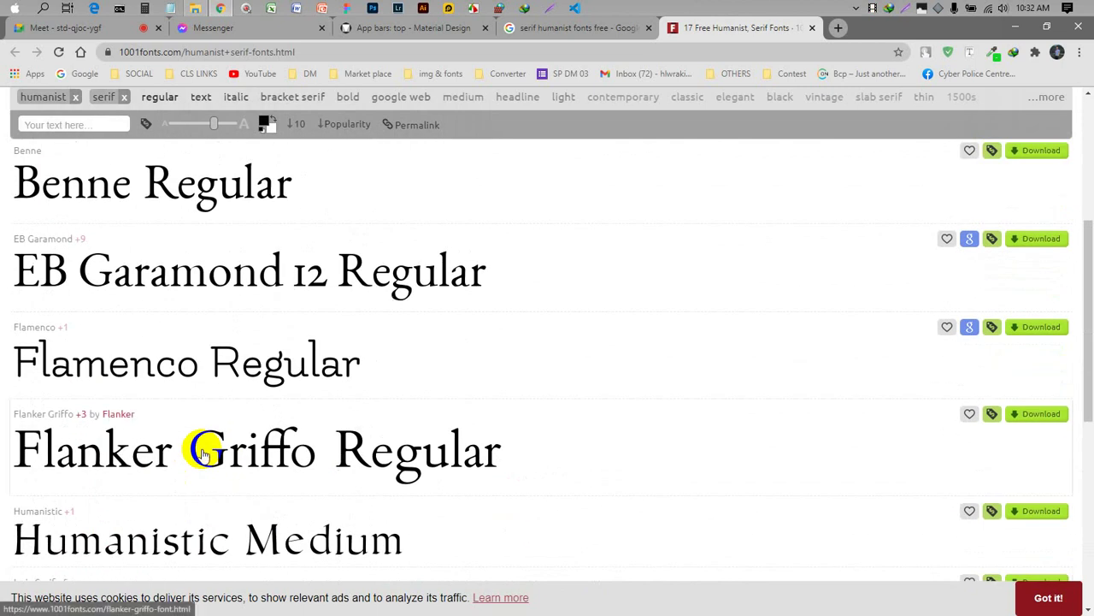
{"action": "scroll", "coordinate": [202, 453], "scroll_direction": "down", "scroll_amount": 1}
{"action": "scroll", "coordinate": [202, 453], "scroll_direction": "up", "scroll_amount": 2}
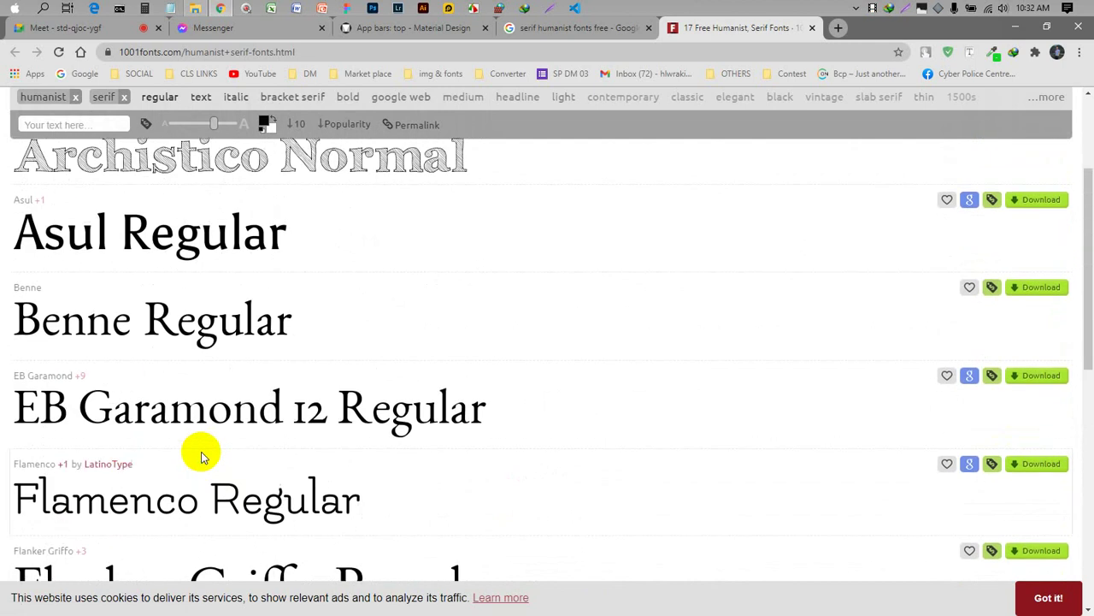
{"action": "scroll", "coordinate": [201, 455], "scroll_direction": "up", "scroll_amount": 1}
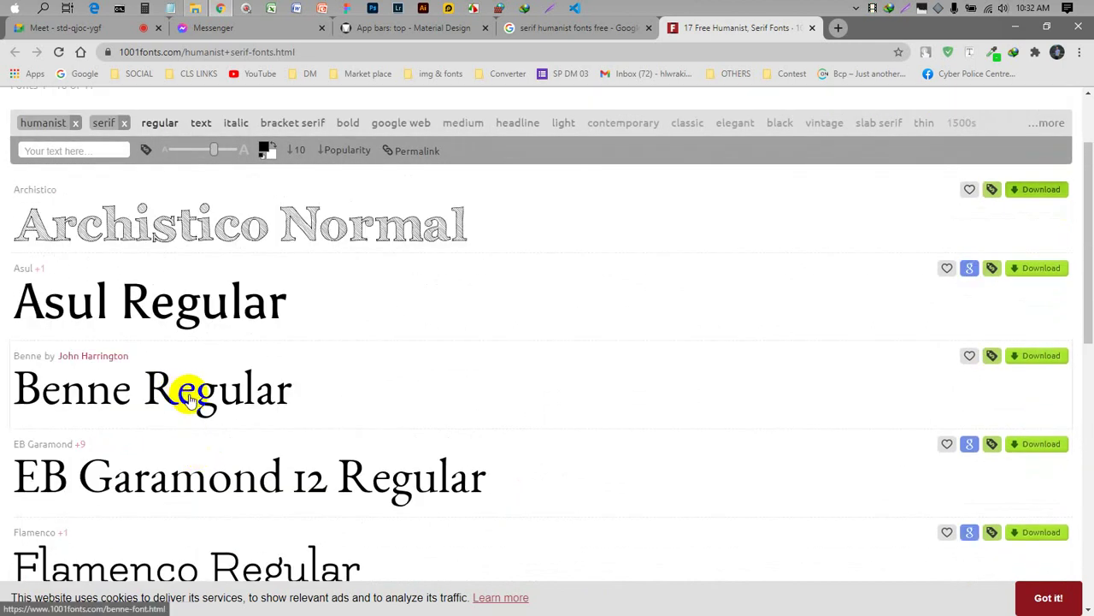
{"action": "scroll", "coordinate": [193, 402], "scroll_direction": "up", "scroll_amount": 2}
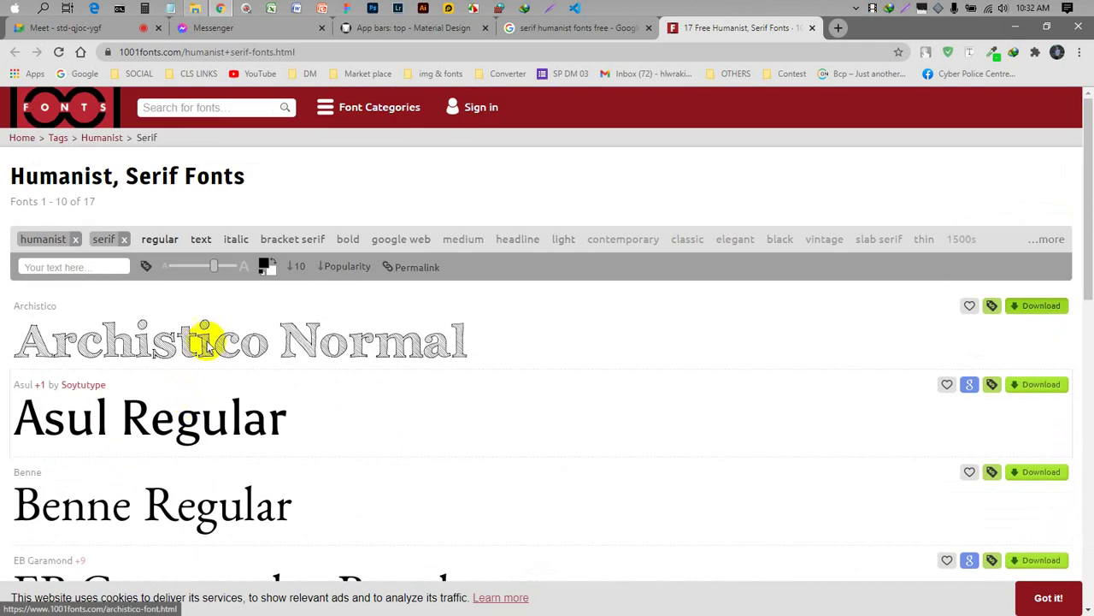
{"action": "left_click", "coordinate": [126, 239]}
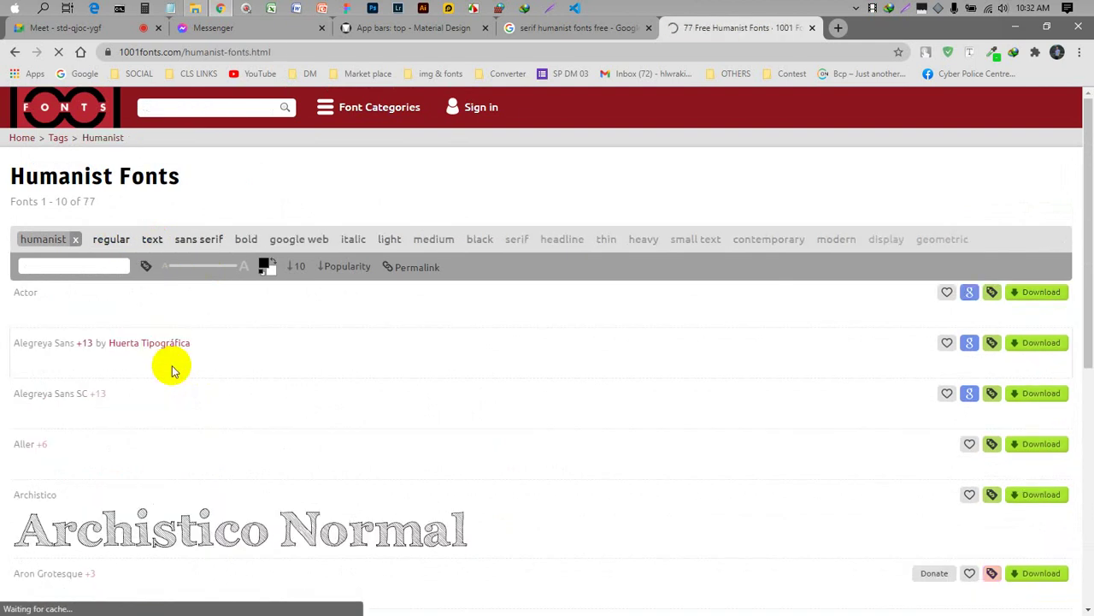
- Look through the first page of humanist fonts and remove the humanist tag from the filter
{"action": "scroll", "coordinate": [174, 372], "scroll_direction": "down", "scroll_amount": 5}
{"action": "scroll", "coordinate": [173, 376], "scroll_direction": "down", "scroll_amount": 4}
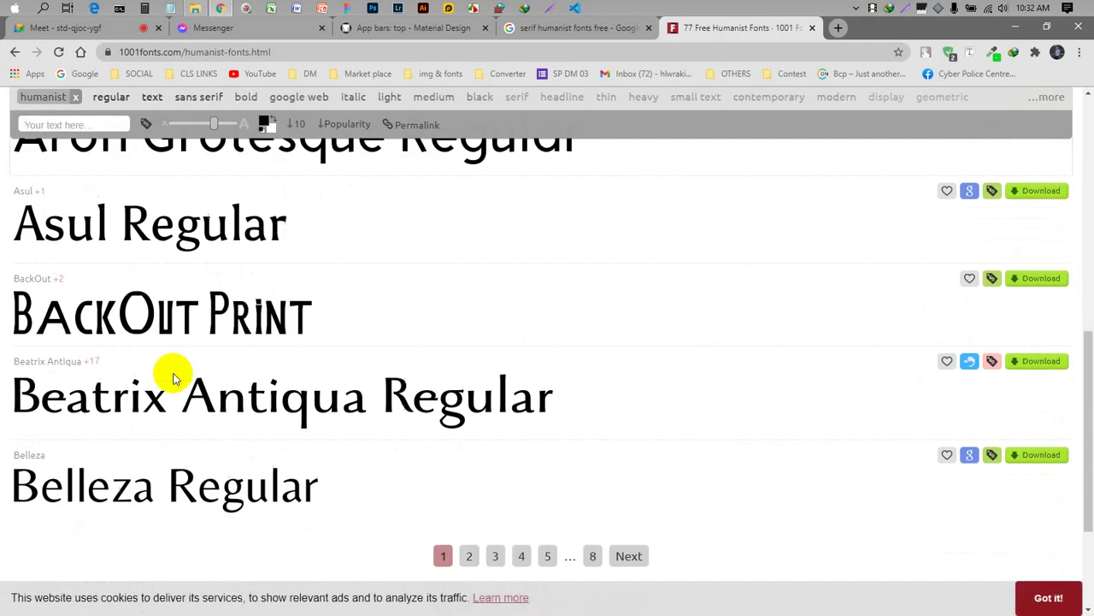
{"action": "scroll", "coordinate": [174, 378], "scroll_direction": "up", "scroll_amount": 1}
{"action": "scroll", "coordinate": [173, 378], "scroll_direction": "up", "scroll_amount": 5}
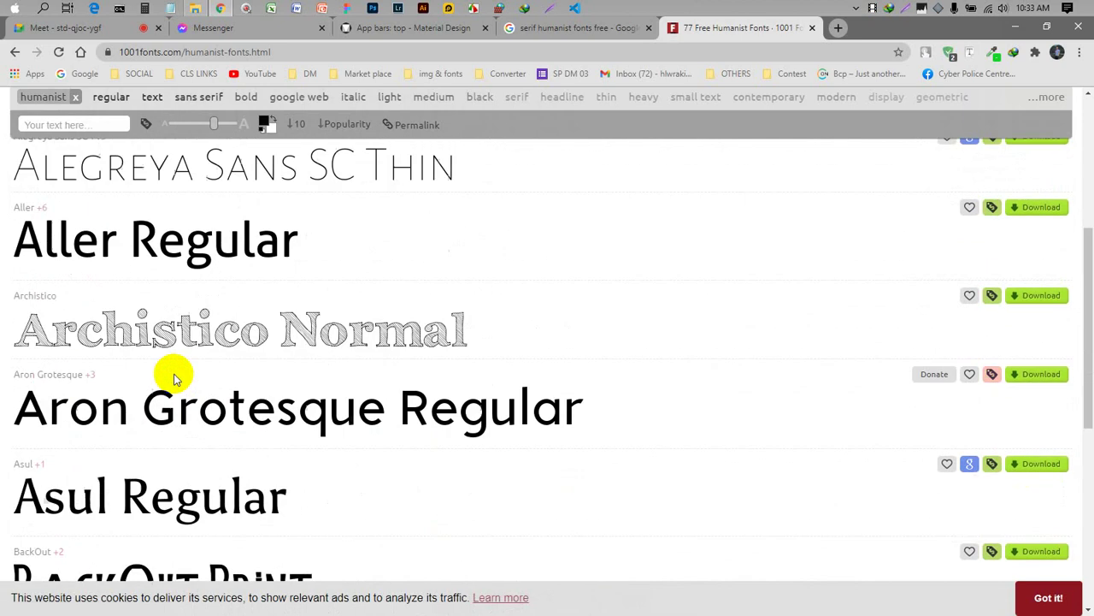
{"action": "scroll", "coordinate": [173, 379], "scroll_direction": "up", "scroll_amount": 3}
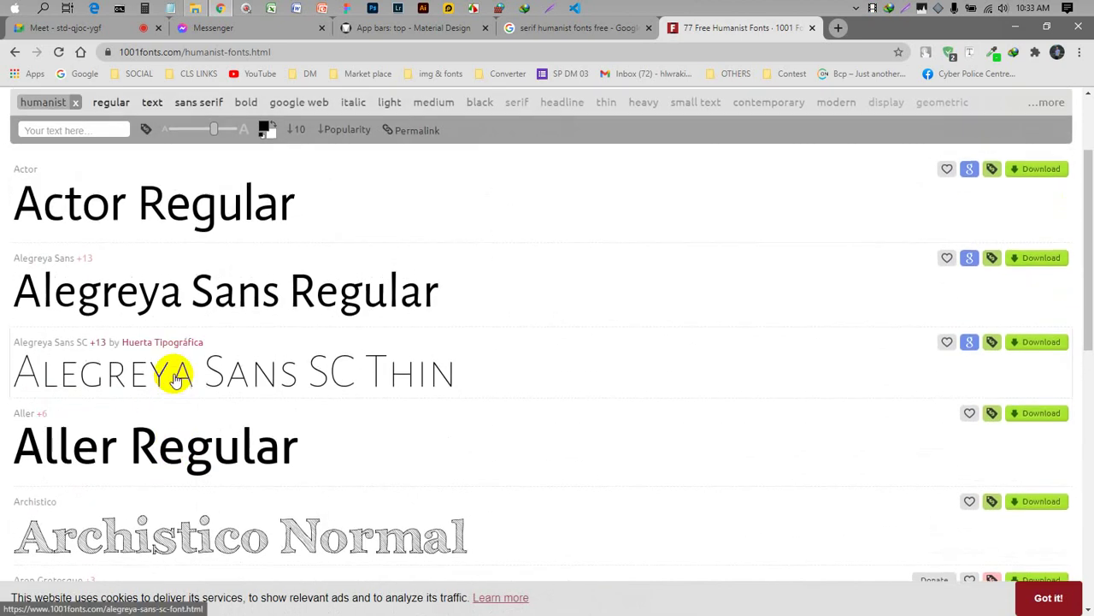
{"action": "scroll", "coordinate": [176, 378], "scroll_direction": "down", "scroll_amount": 1}
{"action": "scroll", "coordinate": [167, 372], "scroll_direction": "up", "scroll_amount": 2}
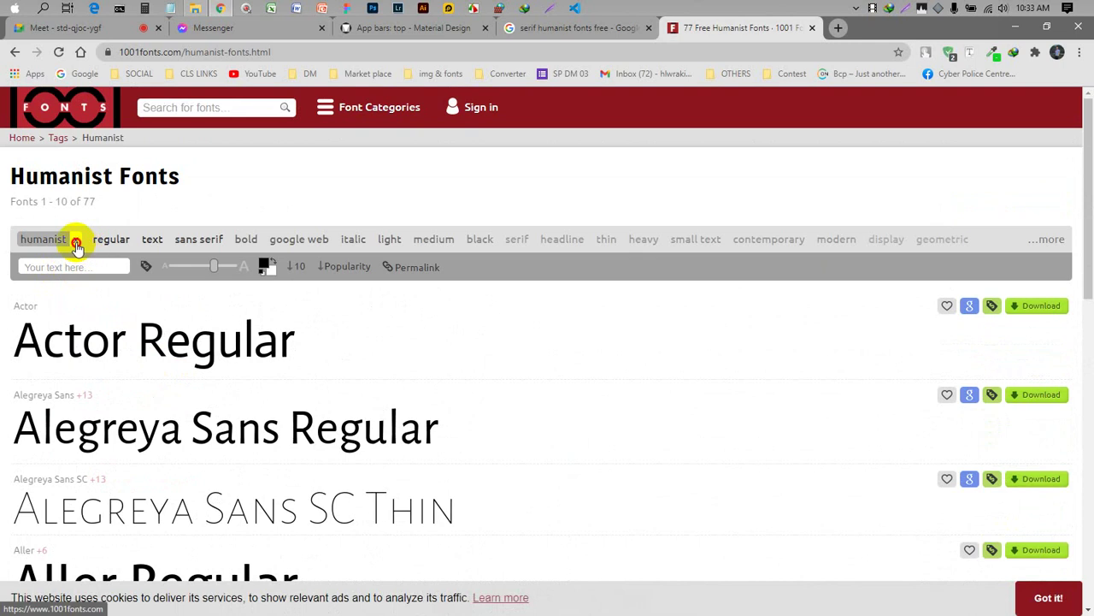
{"action": "left_click", "coordinate": [76, 240]}
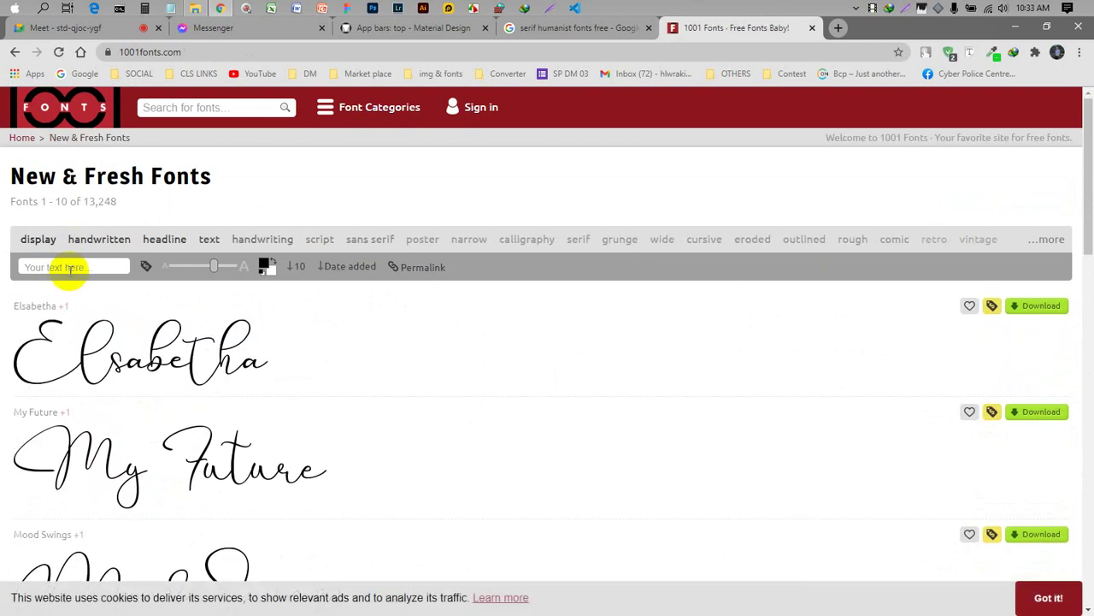
- Preview the New & Fresh Fonts with the sample text "hello"
{"action": "left_click", "coordinate": [70, 267]}
{"action": "key", "text": "Return"}
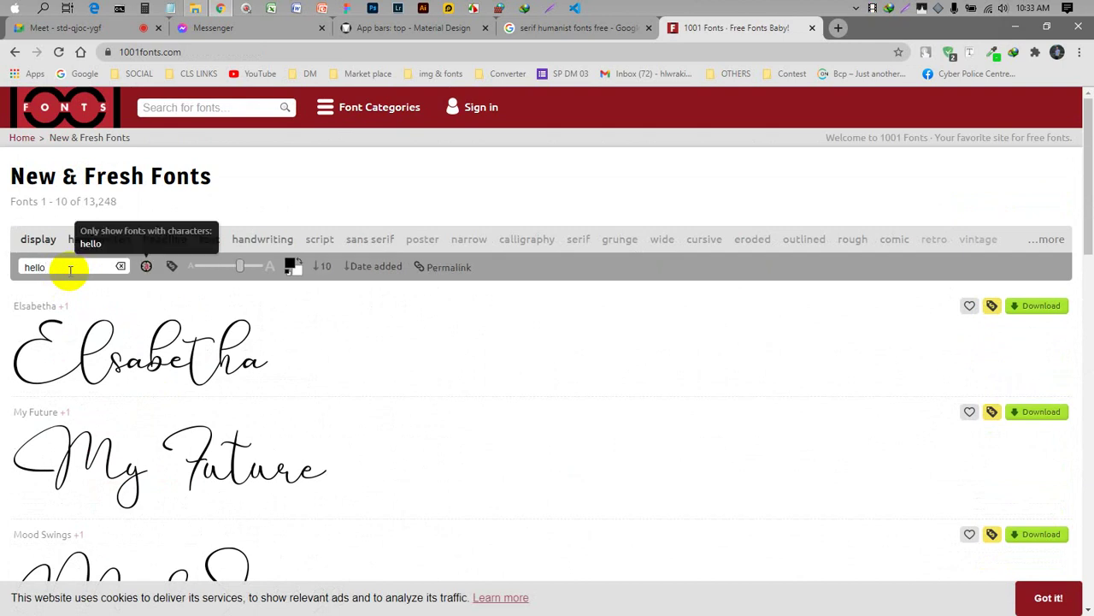
{"action": "scroll", "coordinate": [342, 393], "scroll_direction": "down", "scroll_amount": 9}
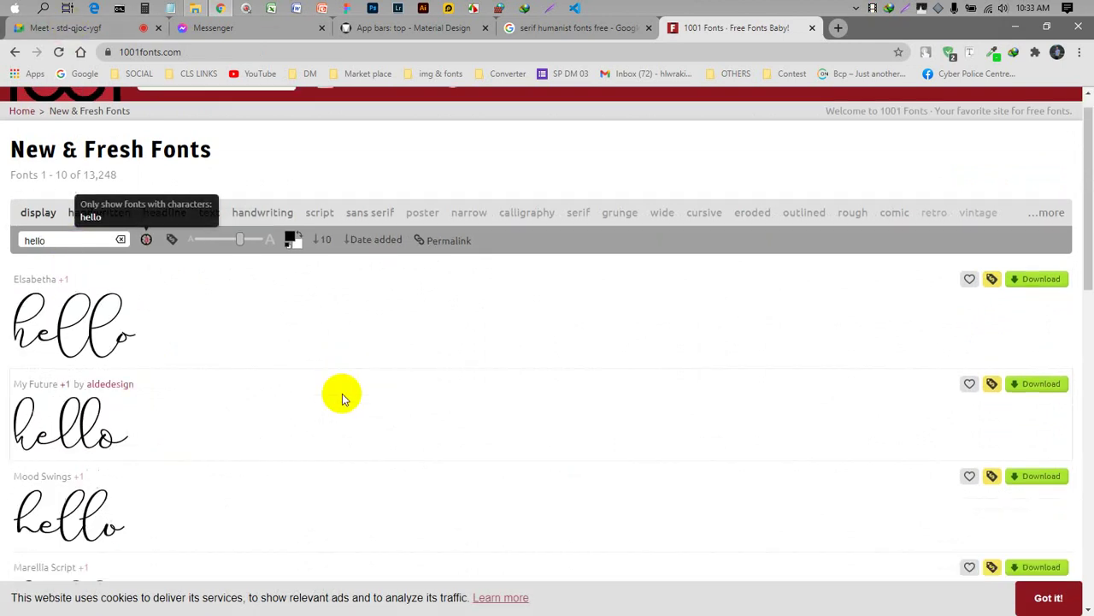
- Start downloading the Britney Valentine font as britney-valentine.zip to the Compressed downloads folder and minimize the progress window
{"action": "scroll", "coordinate": [277, 371], "scroll_direction": "down", "scroll_amount": 3}
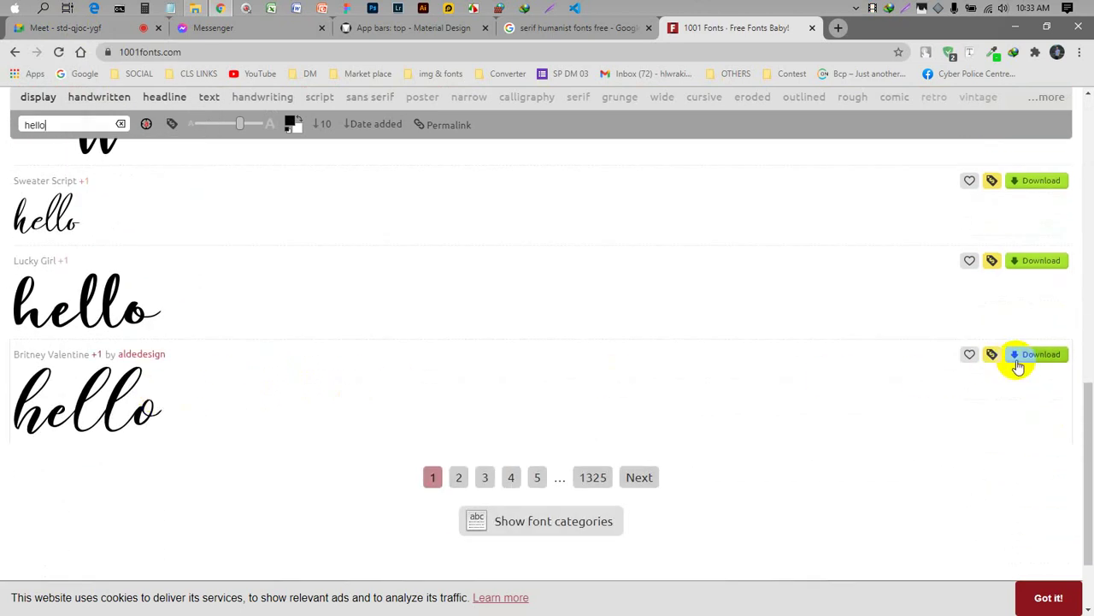
{"action": "left_click", "coordinate": [1032, 363]}
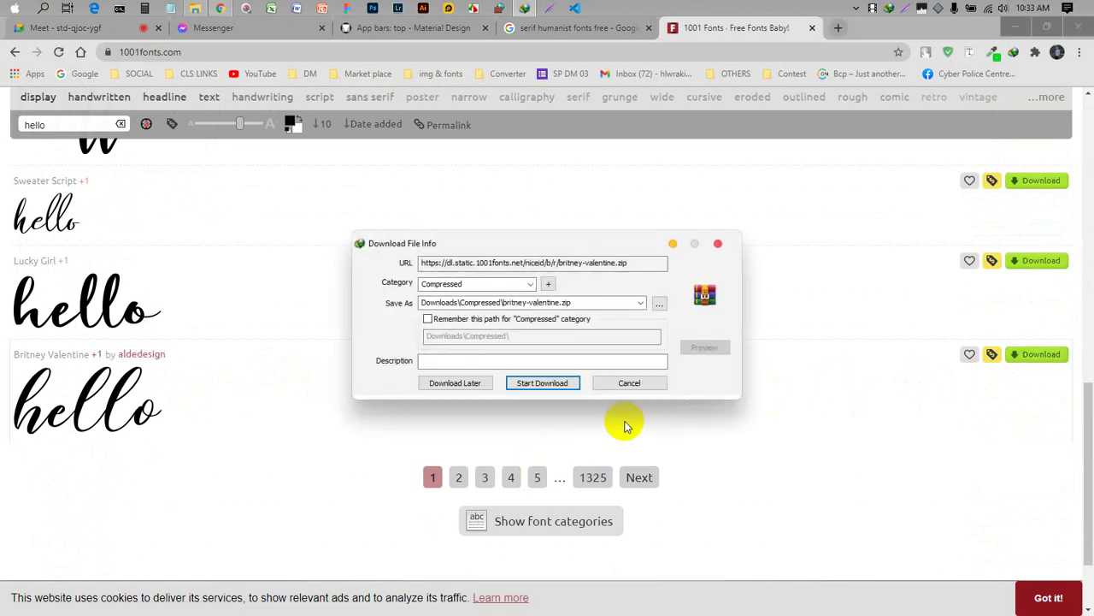
{"action": "left_click", "coordinate": [552, 383]}
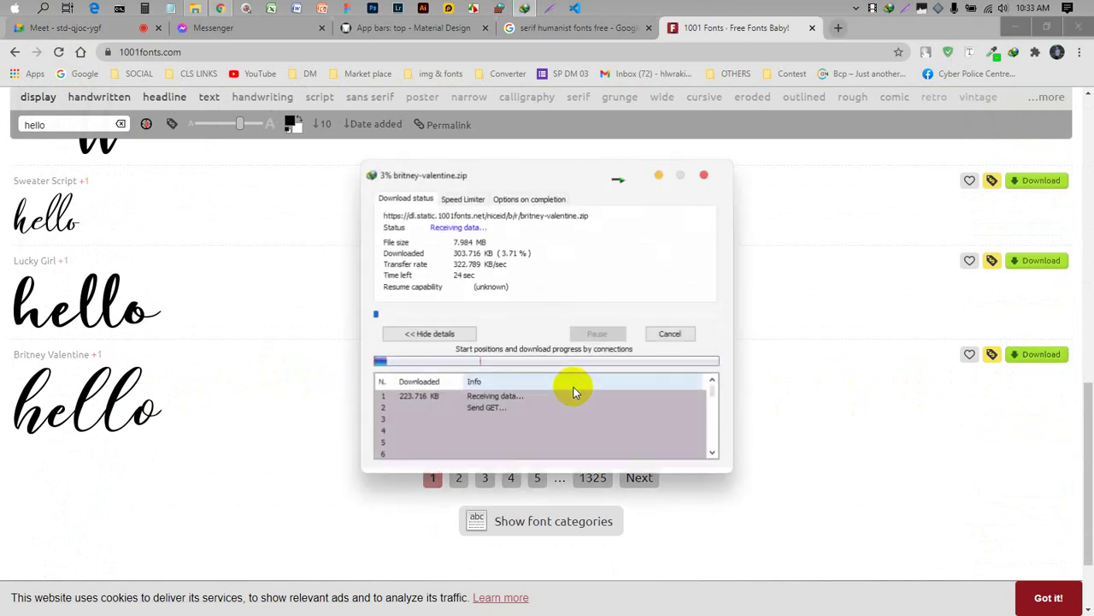
{"action": "left_click", "coordinate": [659, 175]}
- Compare the "hello" previews of the script fonts between Elsabetha and Lucky Girl
{"action": "scroll", "coordinate": [637, 273], "scroll_direction": "up", "scroll_amount": 5}
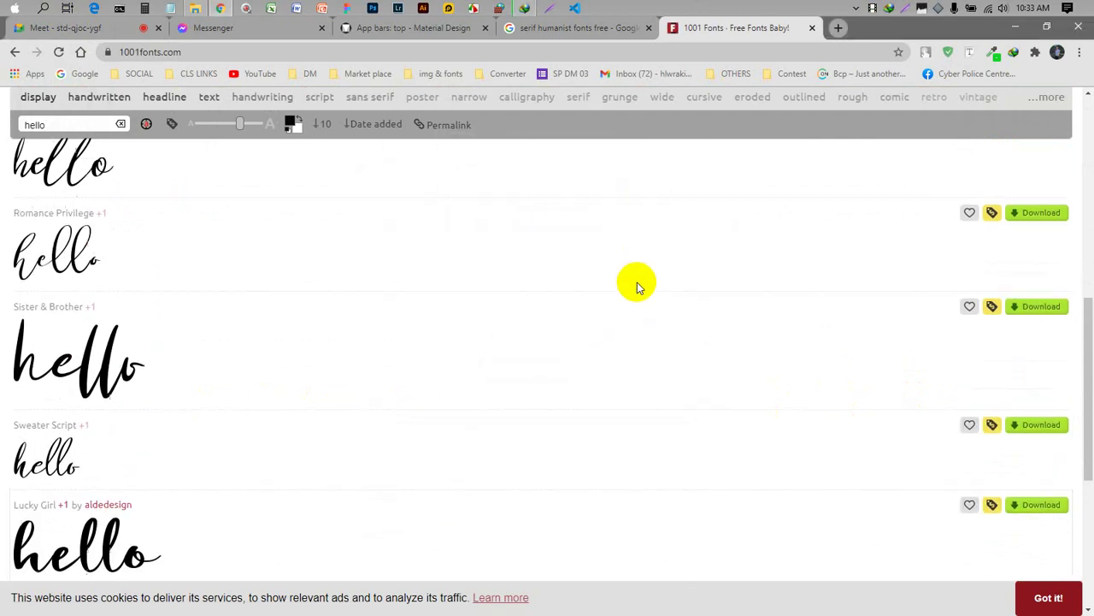
{"action": "scroll", "coordinate": [420, 425], "scroll_direction": "down", "scroll_amount": 1}
{"action": "scroll", "coordinate": [419, 425], "scroll_direction": "up", "scroll_amount": 1}
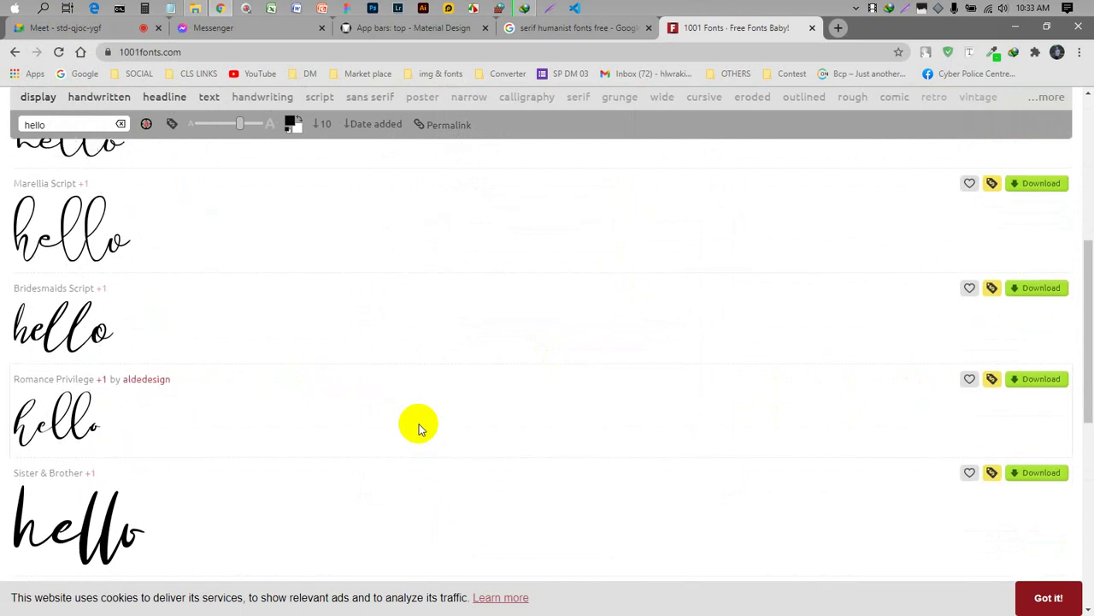
{"action": "scroll", "coordinate": [495, 402], "scroll_direction": "up", "scroll_amount": 2}
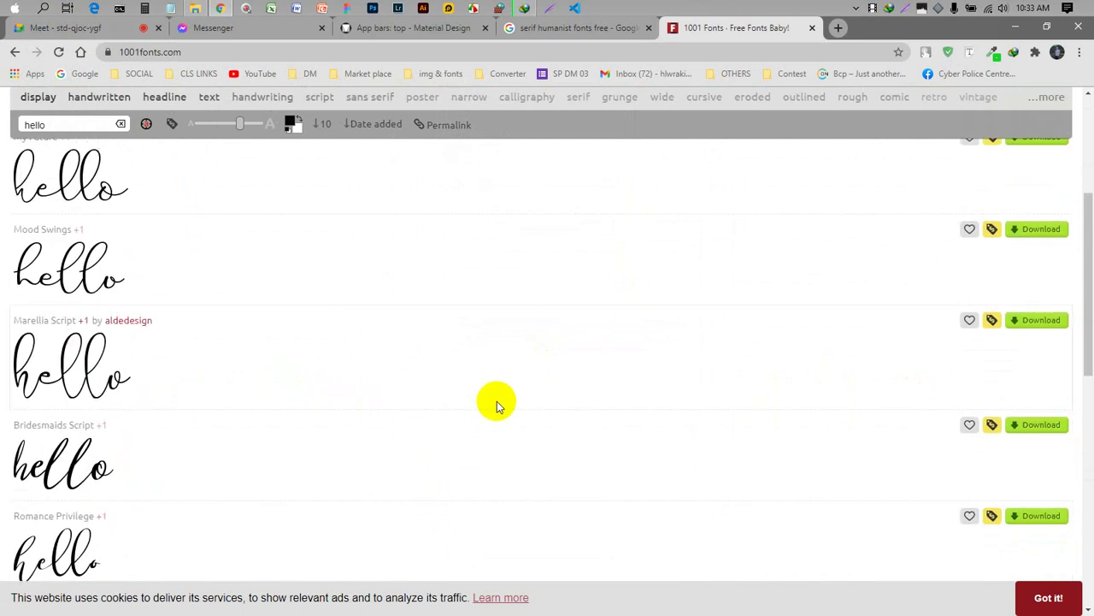
{"action": "scroll", "coordinate": [499, 405], "scroll_direction": "up", "scroll_amount": 1}
{"action": "scroll", "coordinate": [497, 400], "scroll_direction": "down", "scroll_amount": 2}
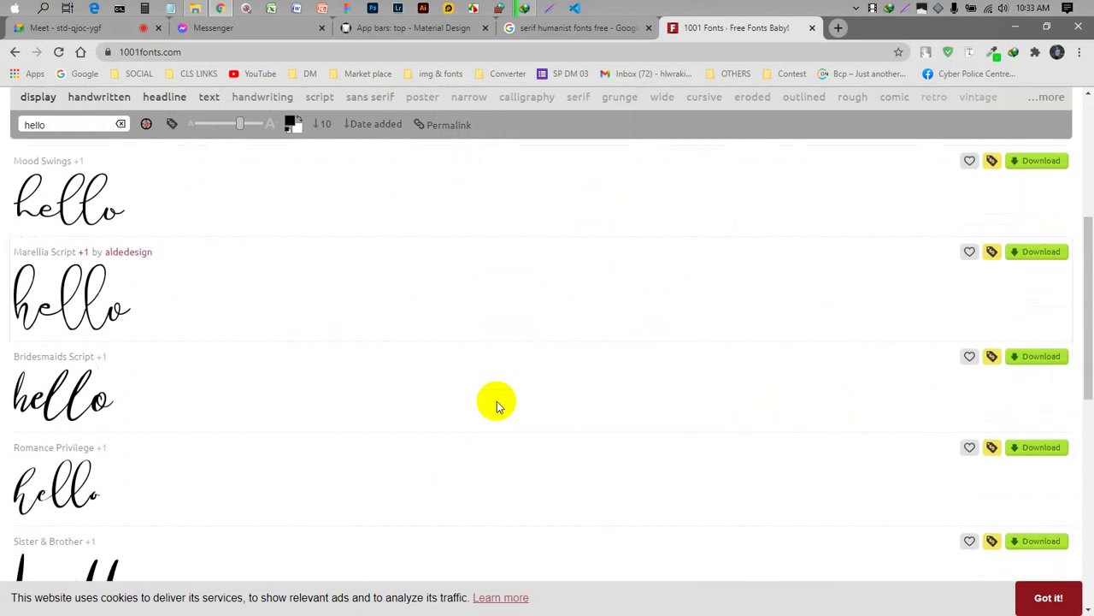
{"action": "scroll", "coordinate": [513, 494], "scroll_direction": "up", "scroll_amount": 3}
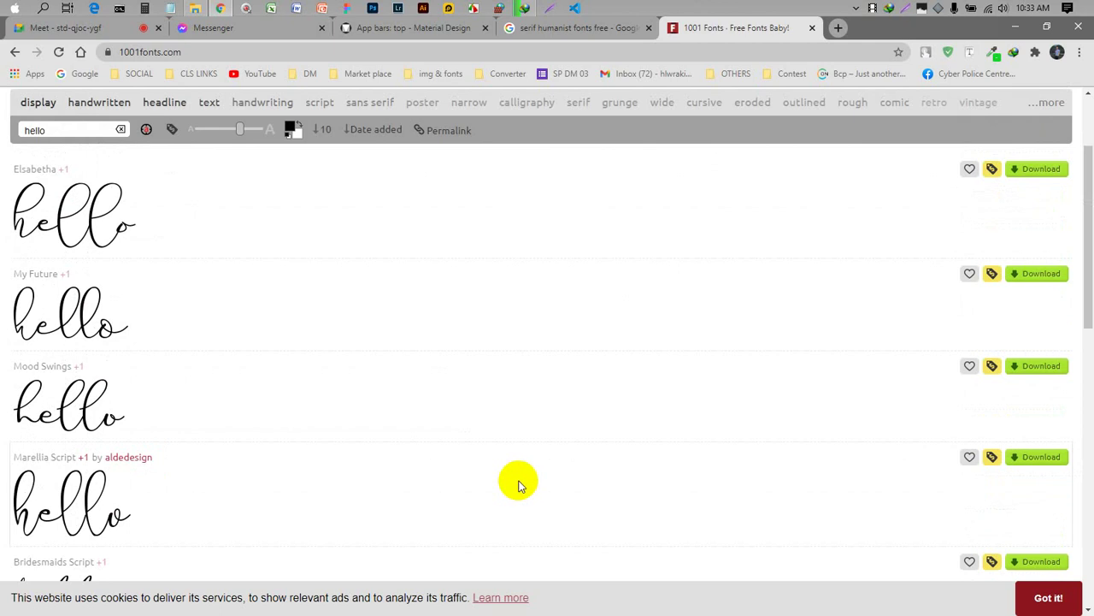
{"action": "scroll", "coordinate": [516, 483], "scroll_direction": "down", "scroll_amount": 1}
{"action": "scroll", "coordinate": [519, 484], "scroll_direction": "down", "scroll_amount": 2}
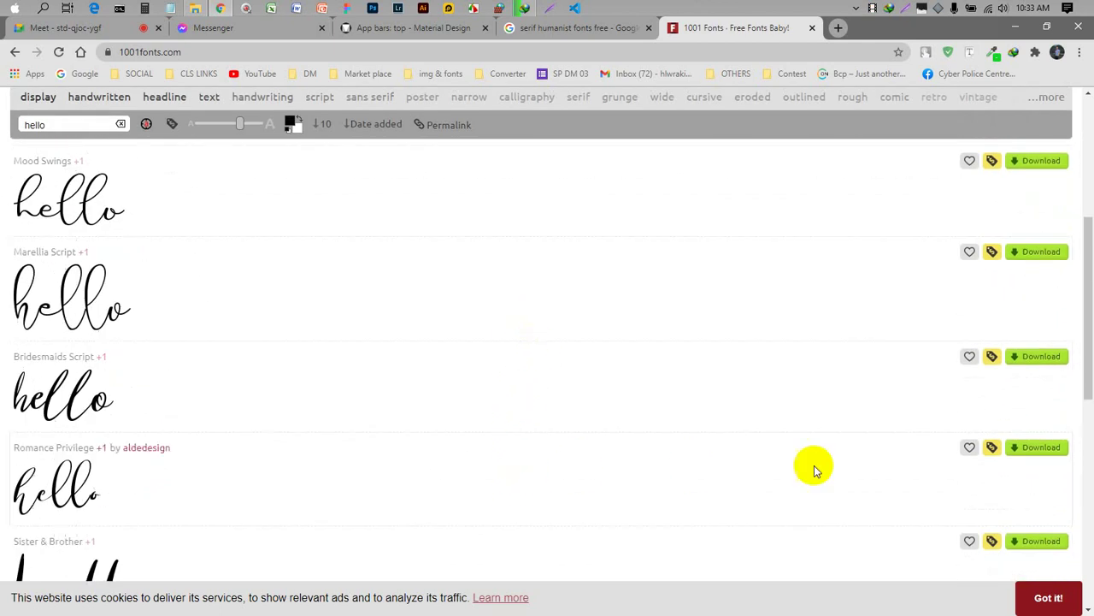
- Start downloading the Romance Privilege font as romance-privilege.zip to the Compressed downloads folder
{"action": "left_click", "coordinate": [1037, 447]}
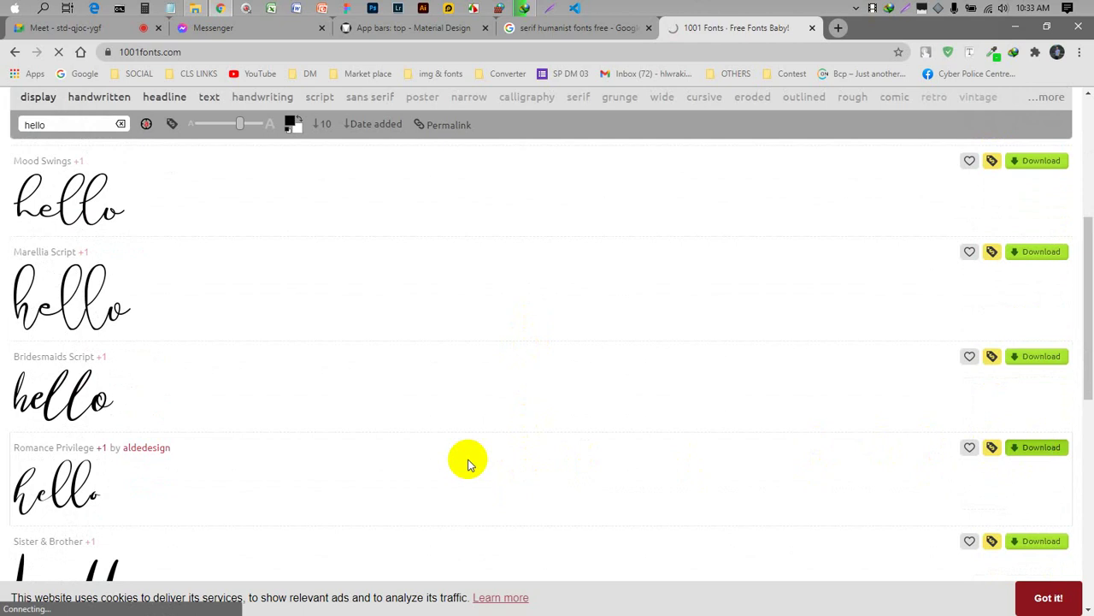
{"action": "scroll", "coordinate": [427, 444], "scroll_direction": "down", "scroll_amount": 2}
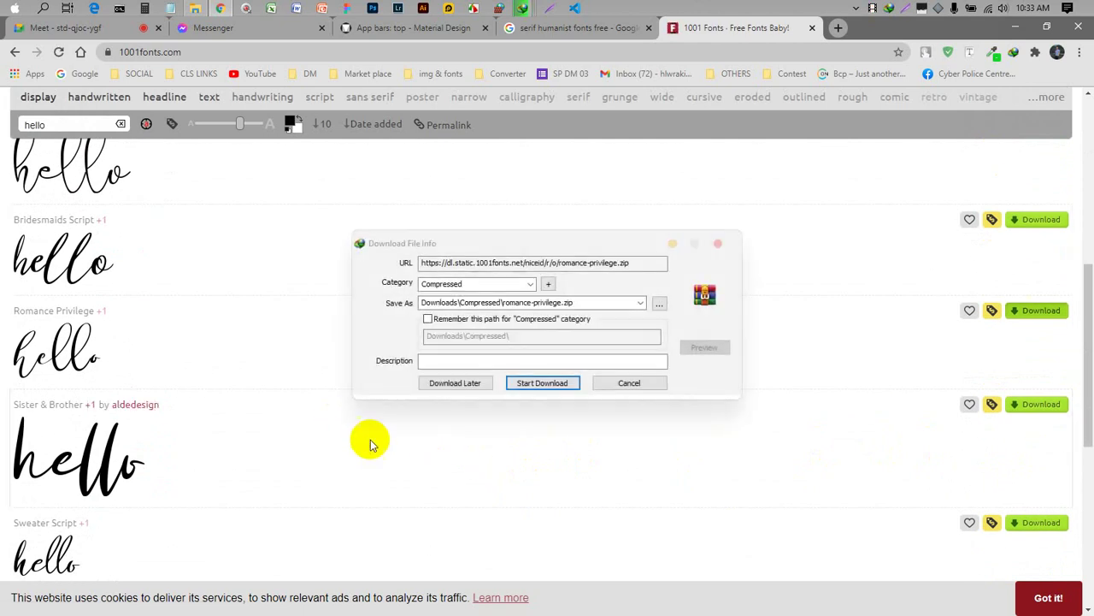
{"action": "left_click", "coordinate": [554, 382]}
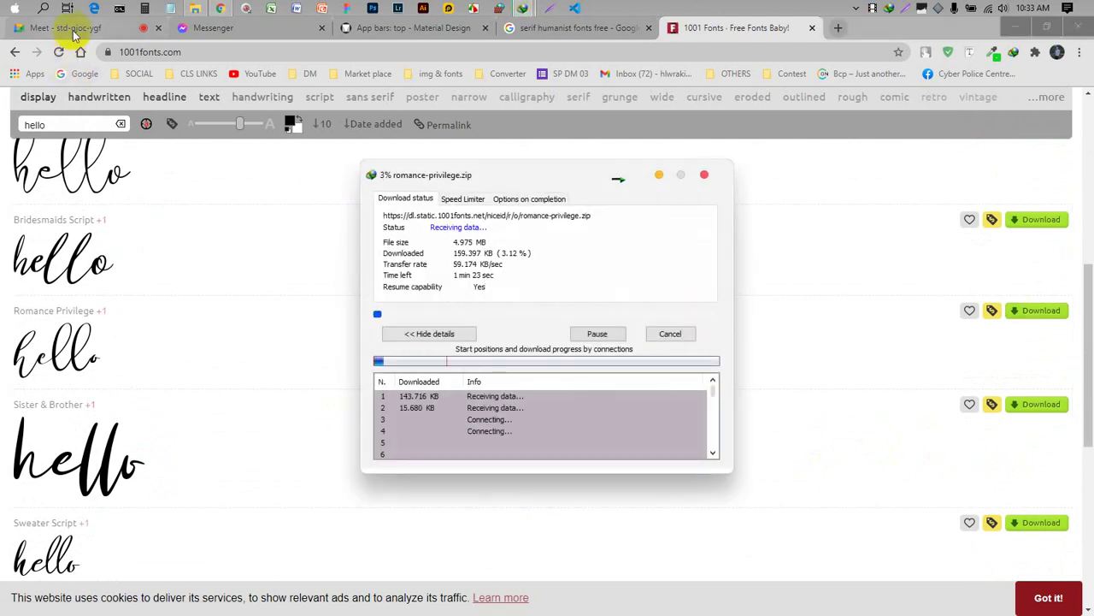
- Return to the Google Meet class and close the completion dialog for britney-valentine.zip
{"action": "left_click", "coordinate": [75, 30]}
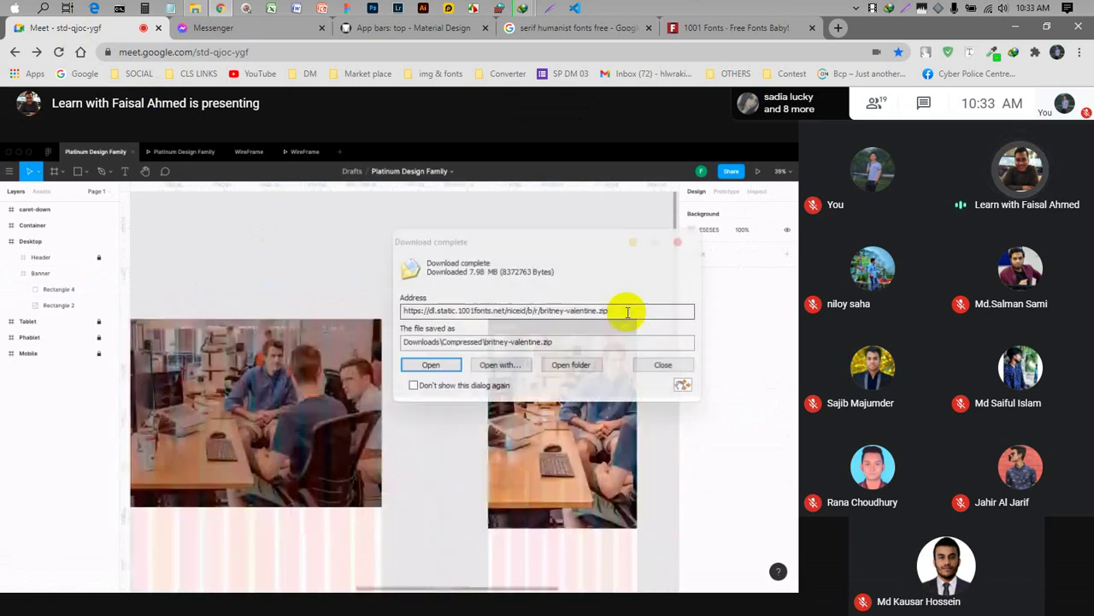
{"action": "left_click", "coordinate": [647, 364]}
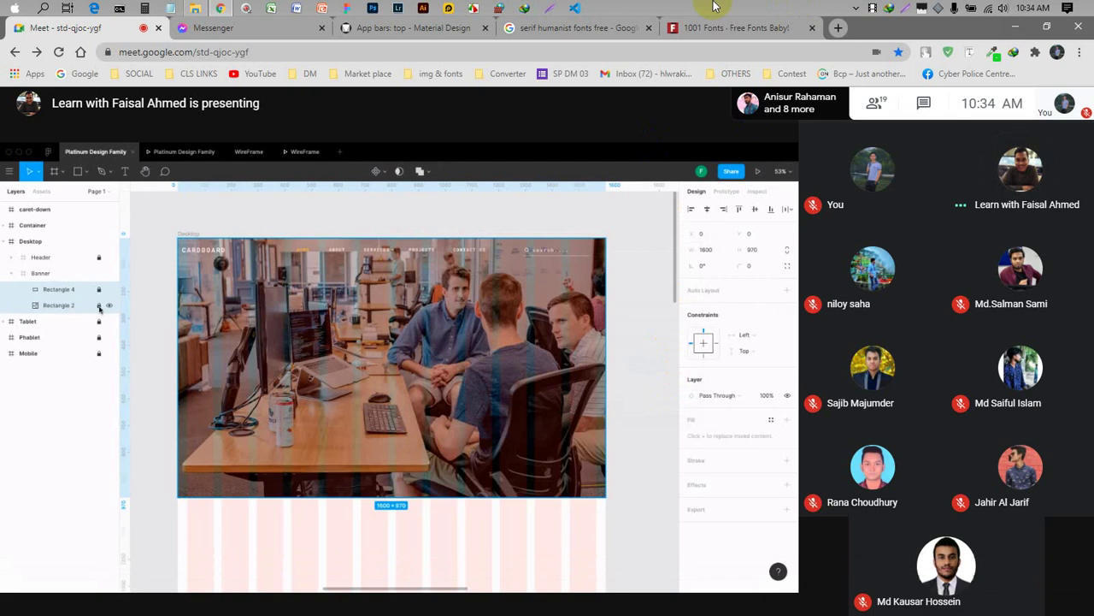
- Revisit the "hello" font previews on 1001 Fonts and return to the shared screen in the Google Meet class
{"action": "left_click", "coordinate": [603, 28]}
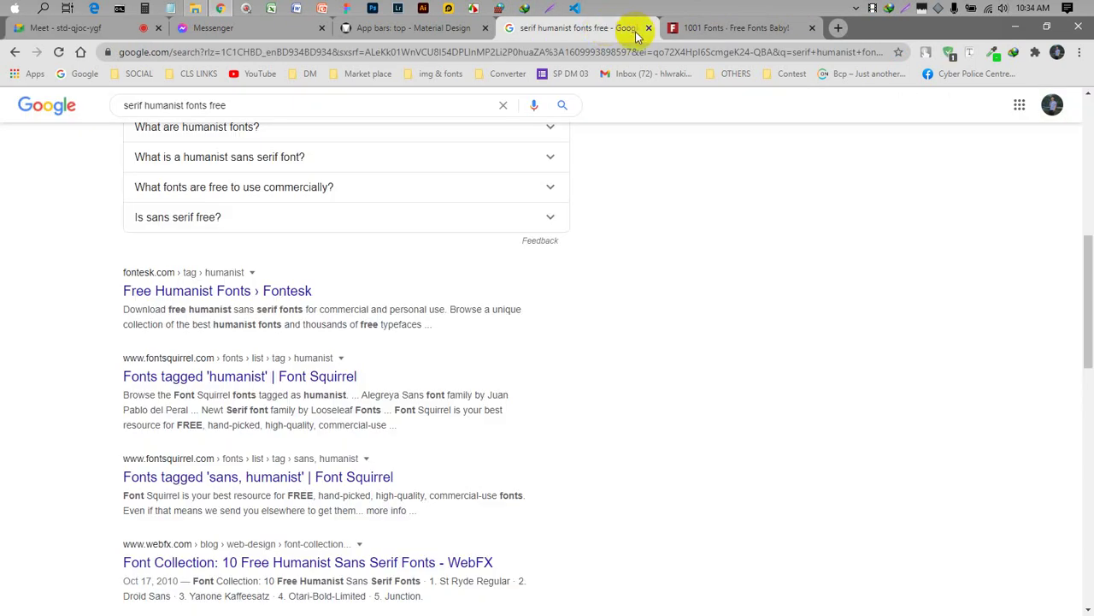
{"action": "left_click", "coordinate": [685, 29]}
{"action": "scroll", "coordinate": [552, 192], "scroll_direction": "up", "scroll_amount": 7}
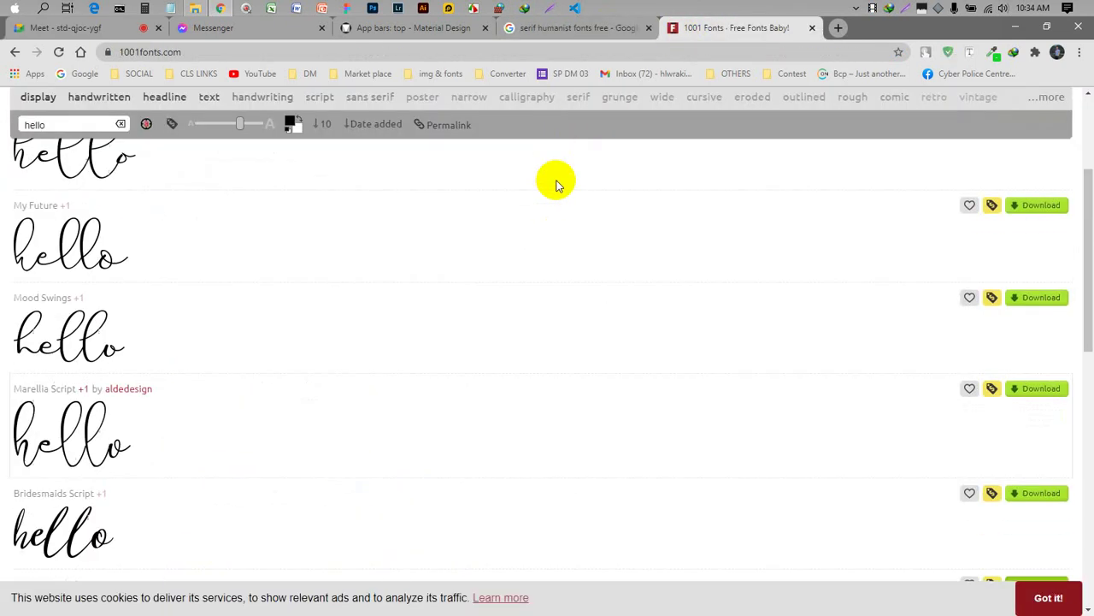
{"action": "left_click", "coordinate": [105, 26]}
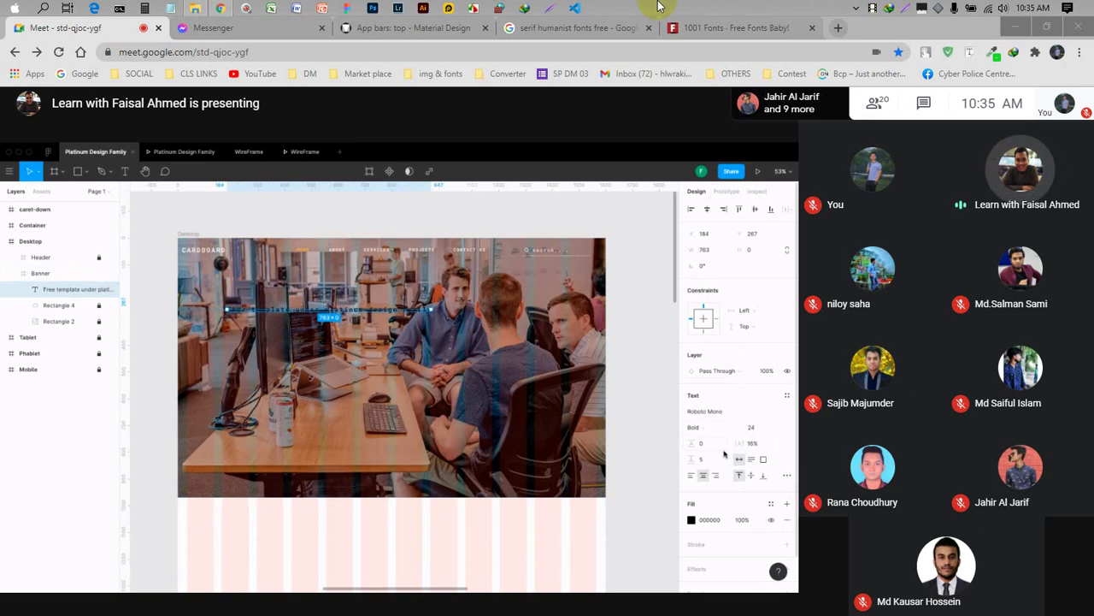
{"action": "left_click", "coordinate": [692, 520]}
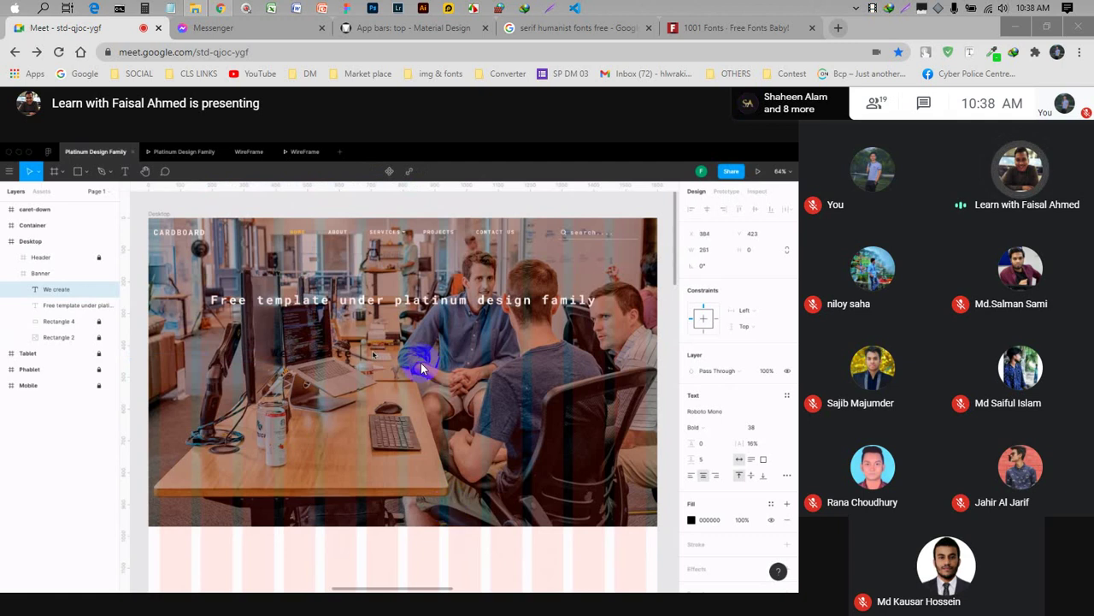
- Switch to the 1001 Fonts page and look over the New & Fresh Fonts previews and category tags
{"action": "left_click", "coordinate": [555, 32]}
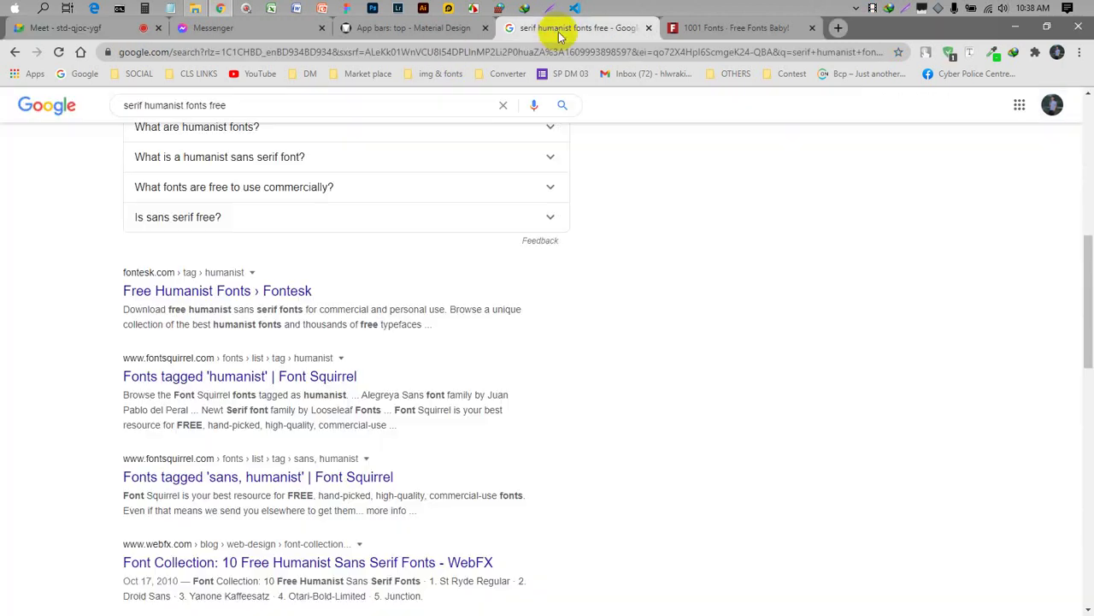
{"action": "left_click", "coordinate": [681, 38]}
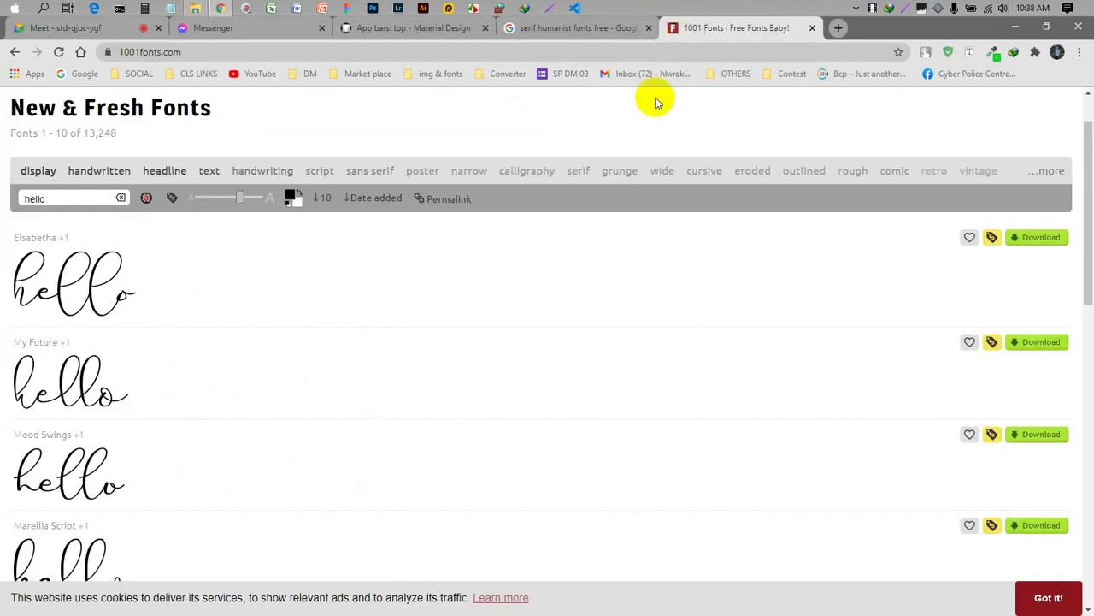
{"action": "scroll", "coordinate": [387, 318], "scroll_direction": "down", "scroll_amount": 4}
{"action": "scroll", "coordinate": [386, 318], "scroll_direction": "up", "scroll_amount": 5}
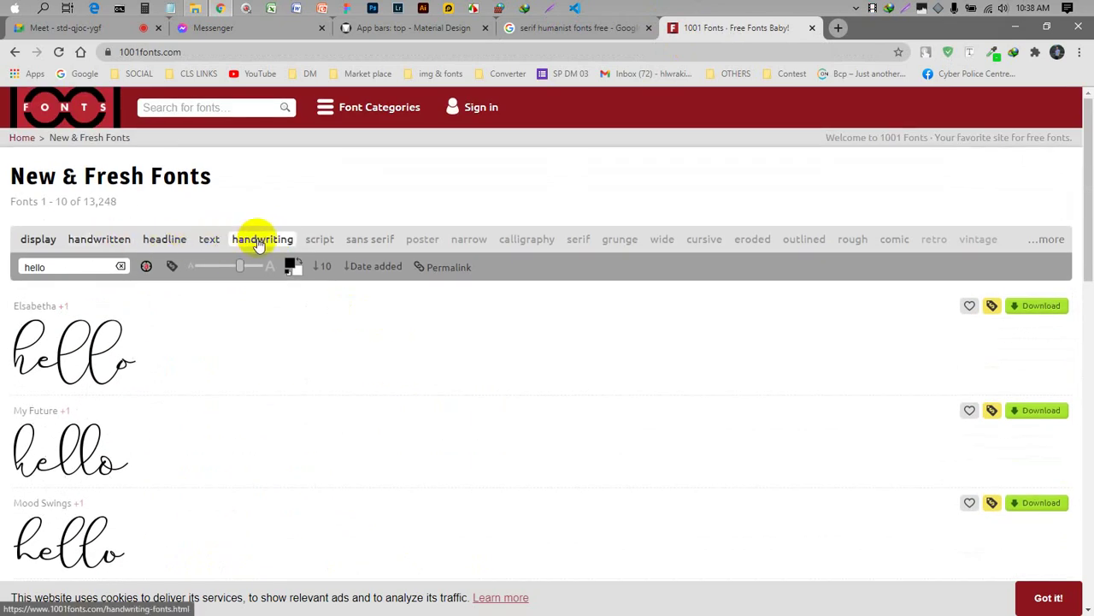
- Filter the fonts by the handwriting tag and look over the first page of "hello" previews
{"action": "left_click", "coordinate": [258, 240]}
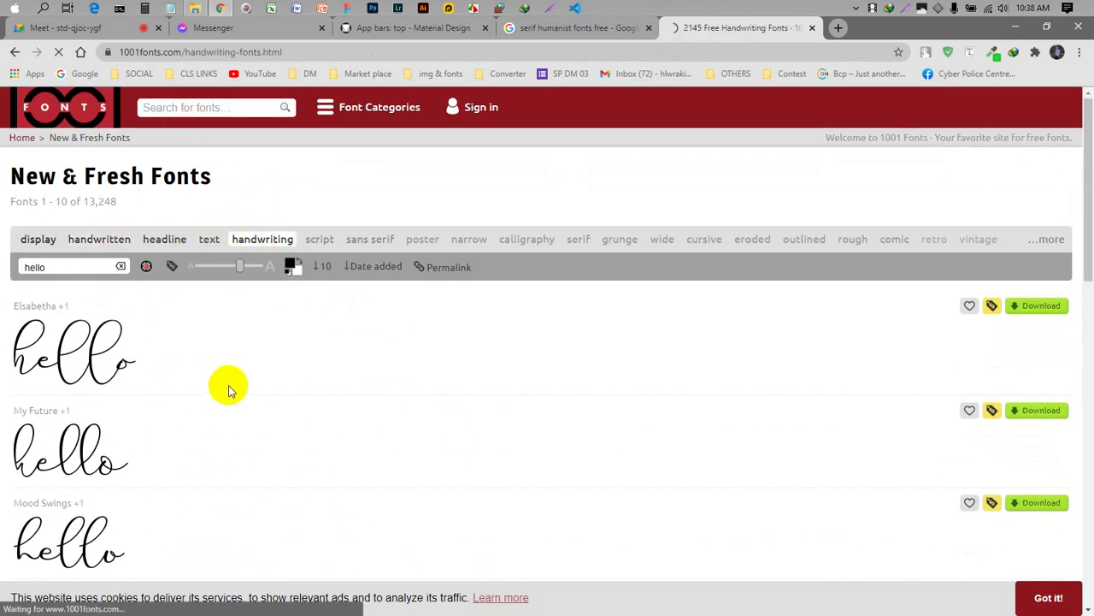
{"action": "scroll", "coordinate": [228, 383], "scroll_direction": "down", "scroll_amount": 1}
{"action": "scroll", "coordinate": [124, 351], "scroll_direction": "down", "scroll_amount": 3}
{"action": "scroll", "coordinate": [119, 367], "scroll_direction": "down", "scroll_amount": 4}
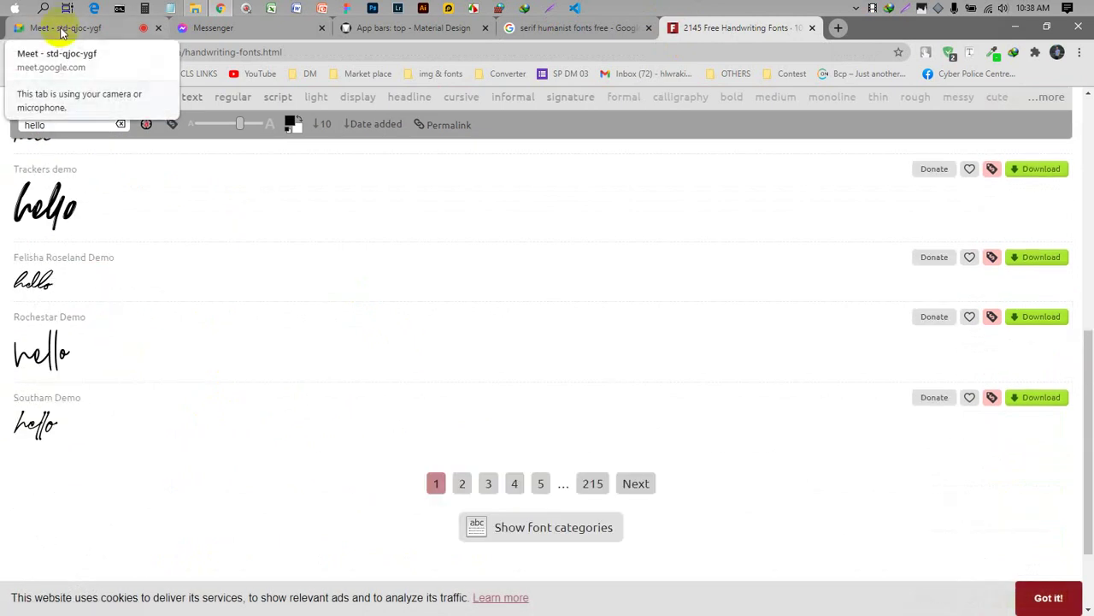
{"action": "scroll", "coordinate": [157, 321], "scroll_direction": "up", "scroll_amount": 2}
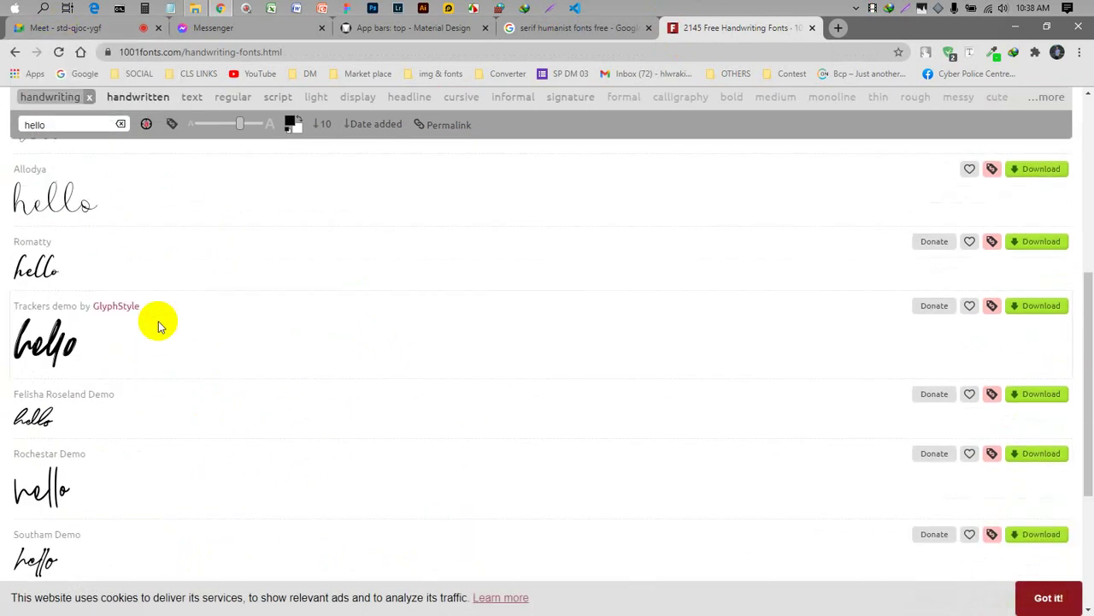
{"action": "scroll", "coordinate": [157, 325], "scroll_direction": "up", "scroll_amount": 4}
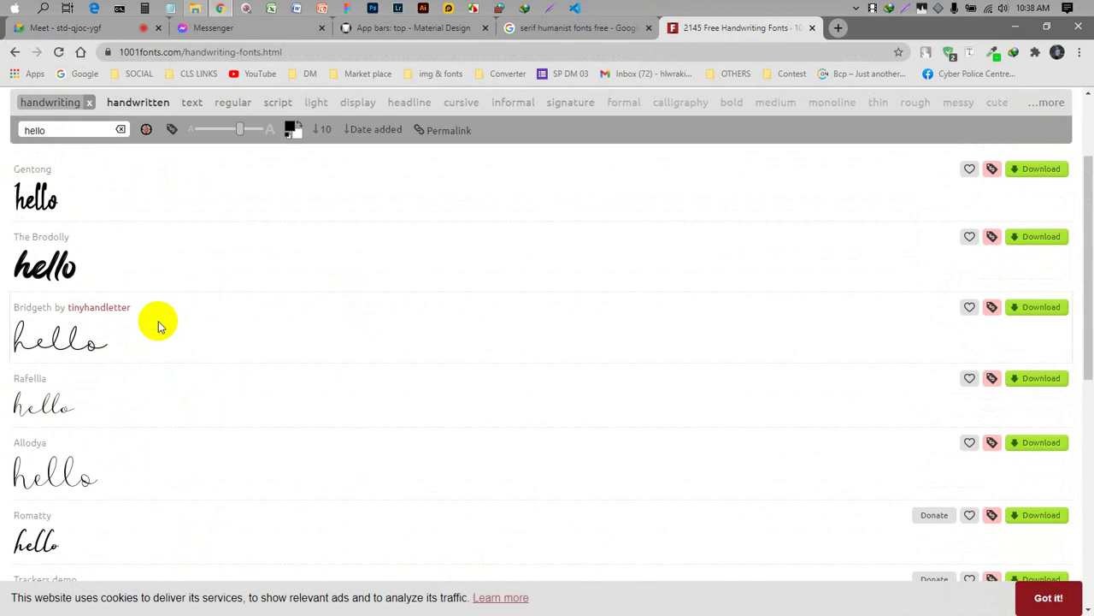
{"action": "scroll", "coordinate": [157, 325], "scroll_direction": "up", "scroll_amount": 1}
{"action": "scroll", "coordinate": [157, 325], "scroll_direction": "down", "scroll_amount": 1}
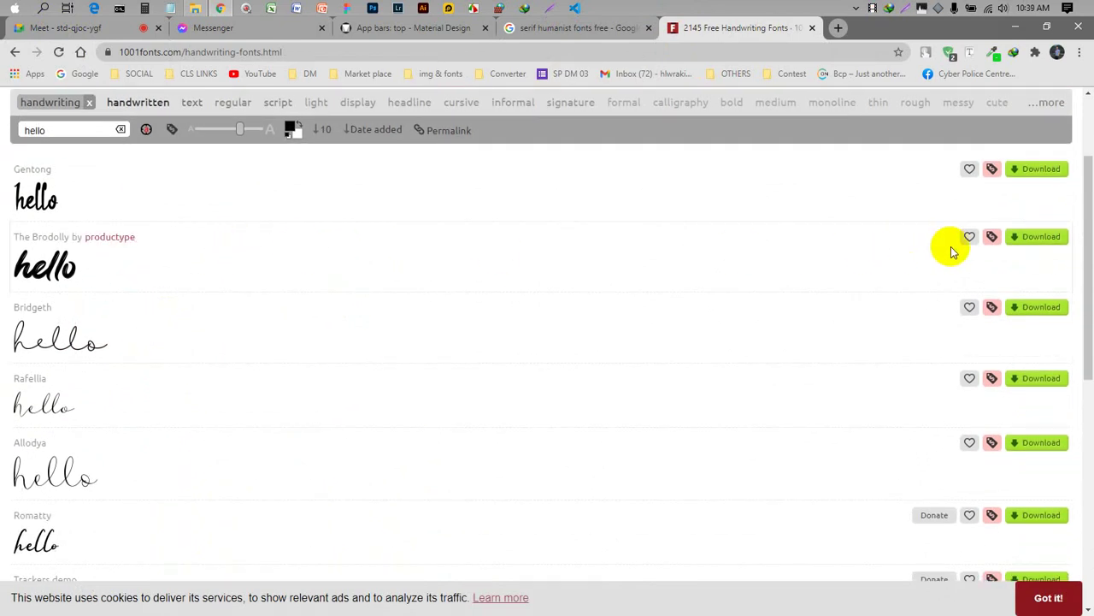
{"action": "scroll", "coordinate": [361, 335], "scroll_direction": "down", "scroll_amount": 5}
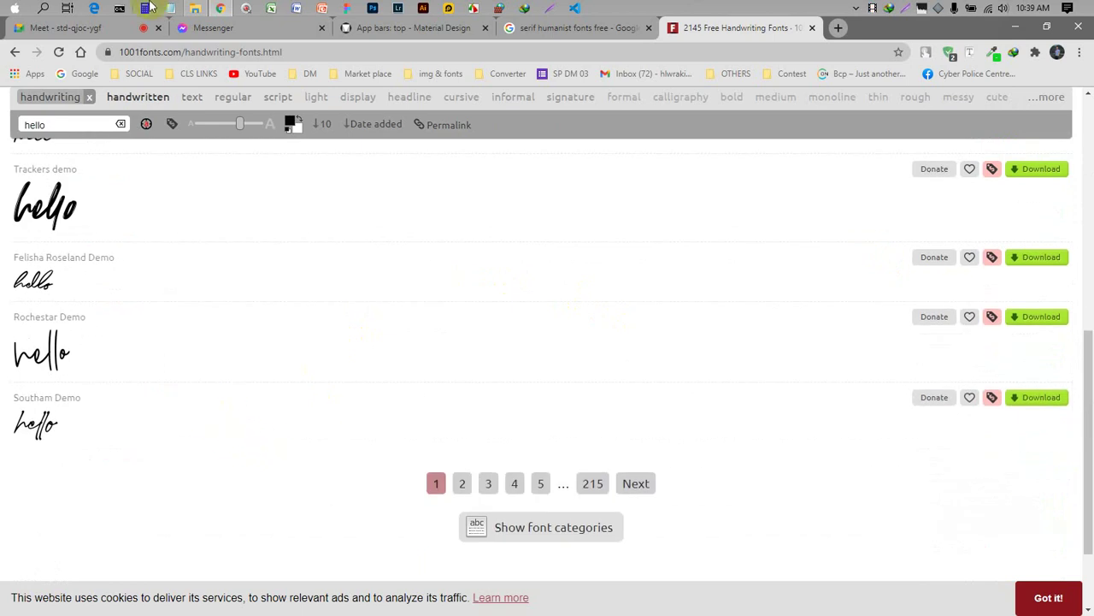
- Return to the Google Meet class, check the Material Design top app bars page briefly, and go back to the shared screen
{"action": "left_click", "coordinate": [69, 27]}
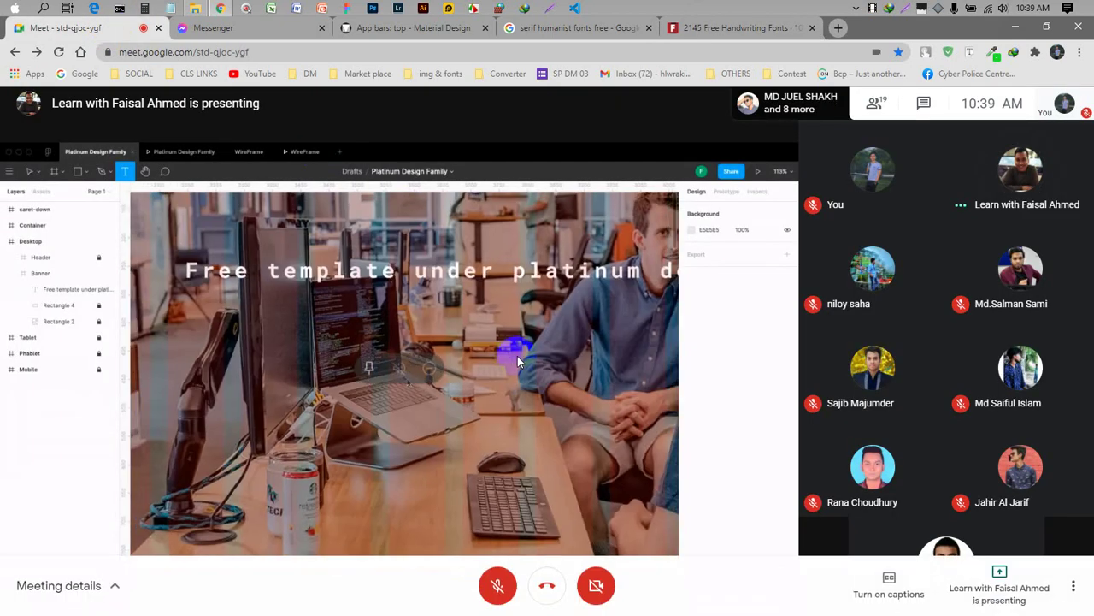
{"action": "left_click", "coordinate": [489, 588]}
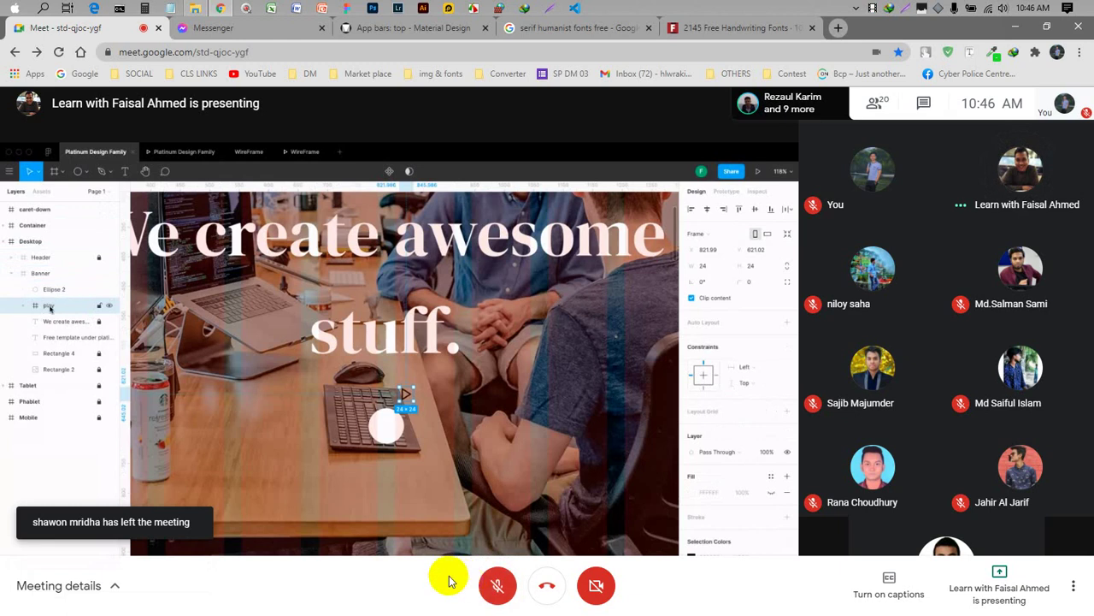
{"action": "left_click", "coordinate": [408, 30]}
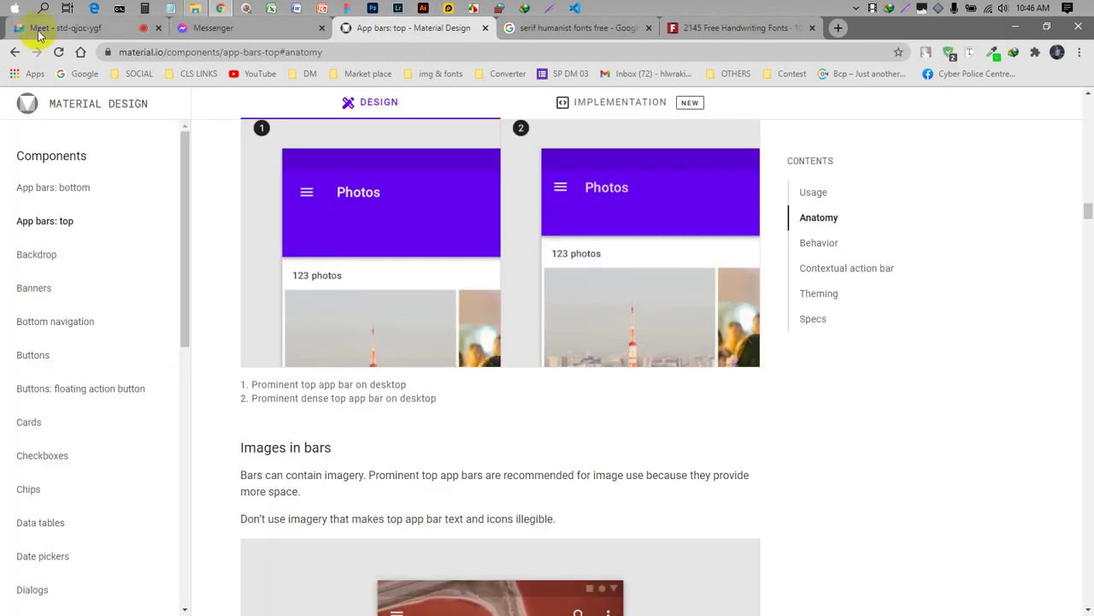
{"action": "left_click", "coordinate": [73, 29]}
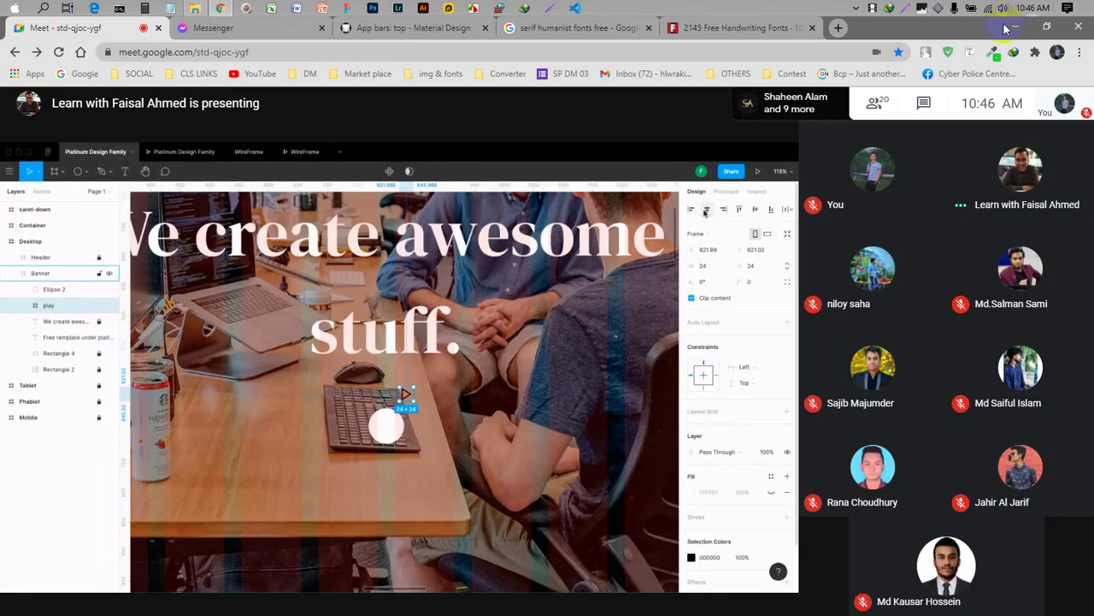
- Switch to the 1001 Fonts handwriting list and look through the font previews on page 2
{"action": "mouse_move", "coordinate": [440, 459]}
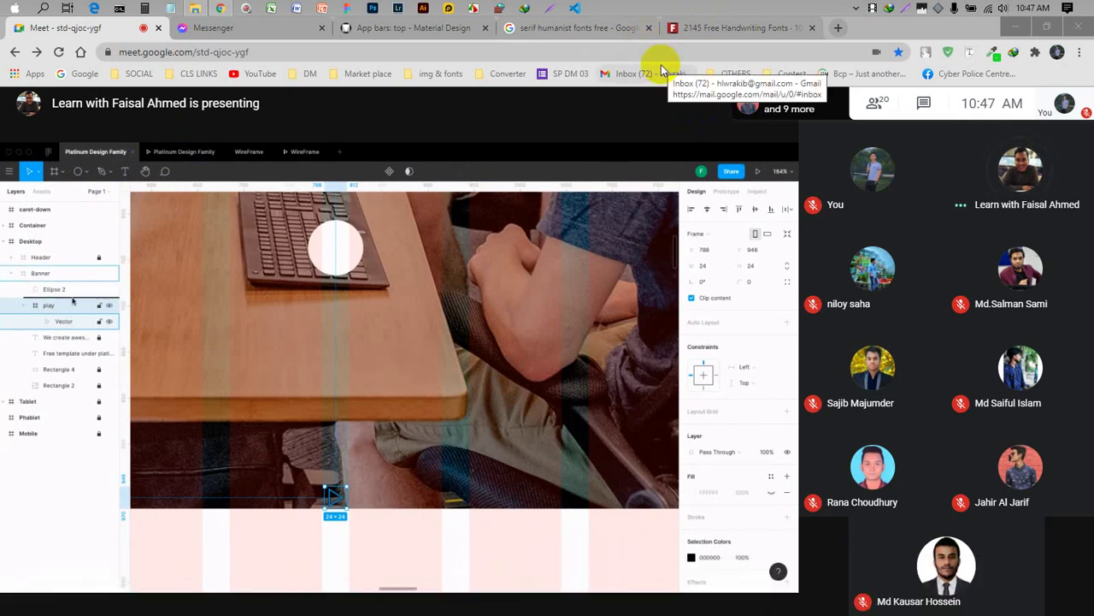
{"action": "left_click", "coordinate": [694, 29]}
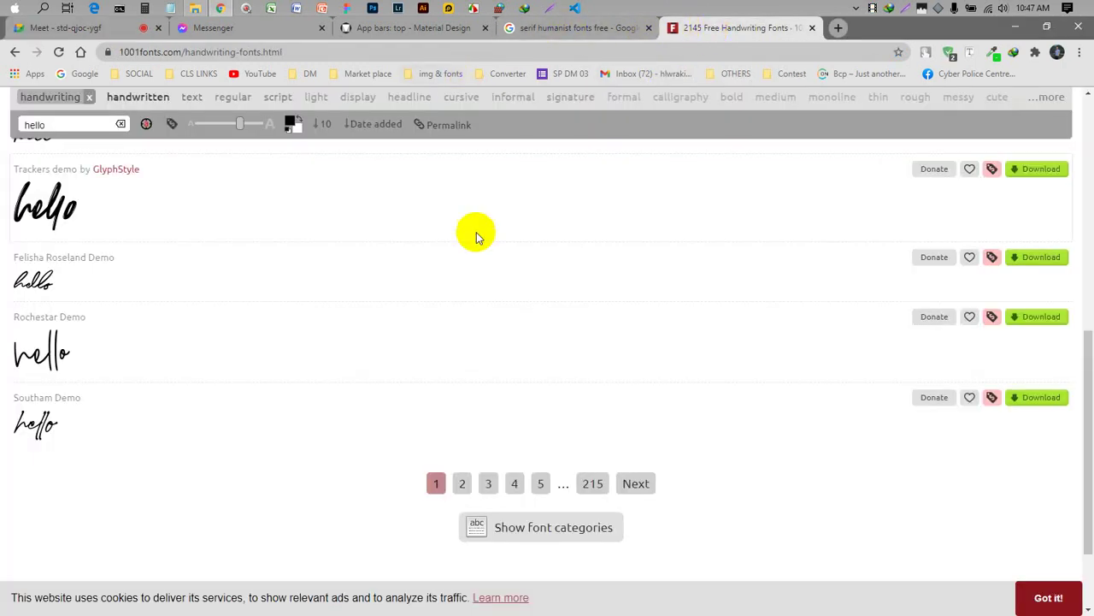
{"action": "scroll", "coordinate": [477, 232], "scroll_direction": "down", "scroll_amount": 2}
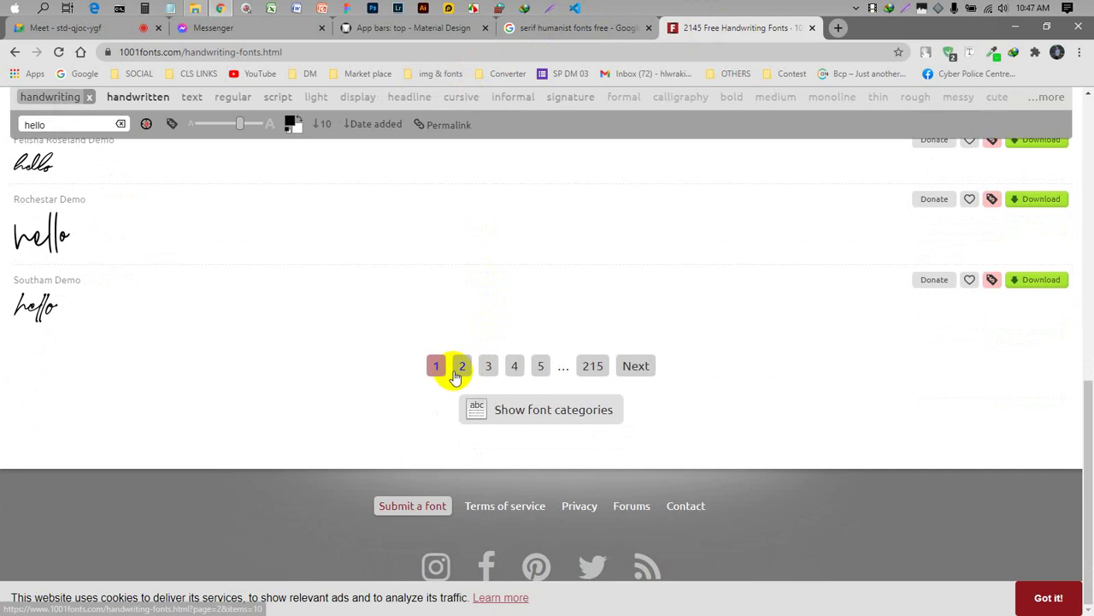
{"action": "left_click", "coordinate": [458, 369]}
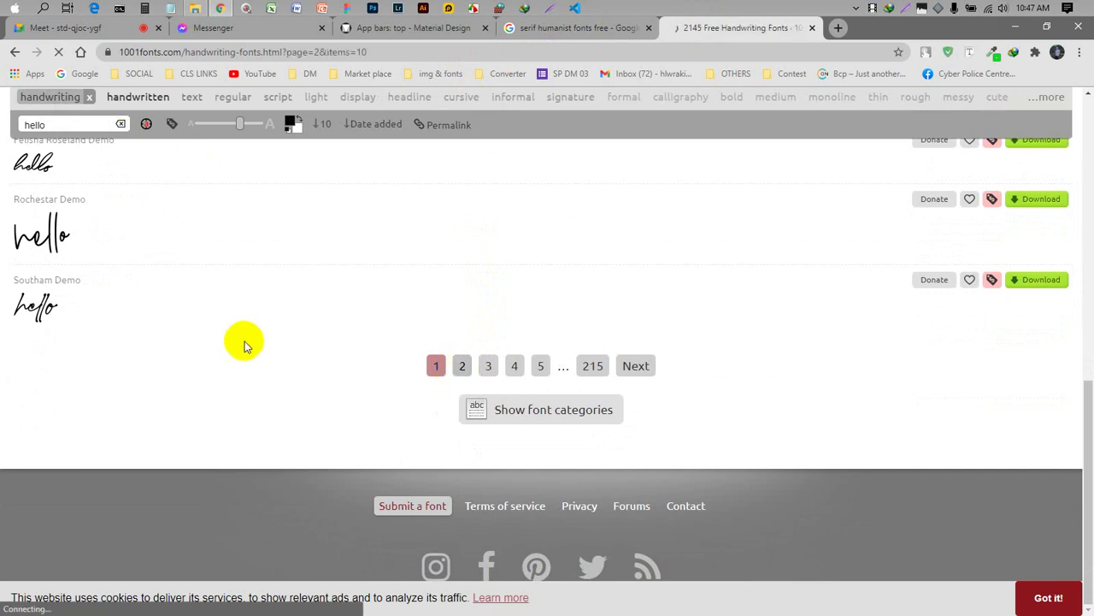
{"action": "scroll", "coordinate": [245, 334], "scroll_direction": "down", "scroll_amount": 10}
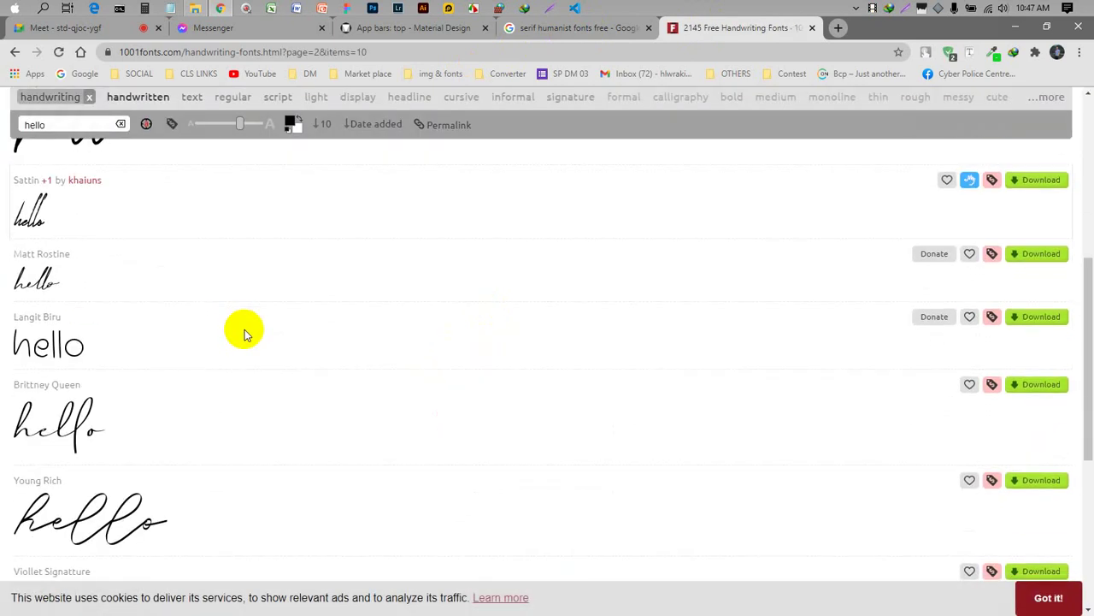
{"action": "scroll", "coordinate": [245, 332], "scroll_direction": "down", "scroll_amount": 2}
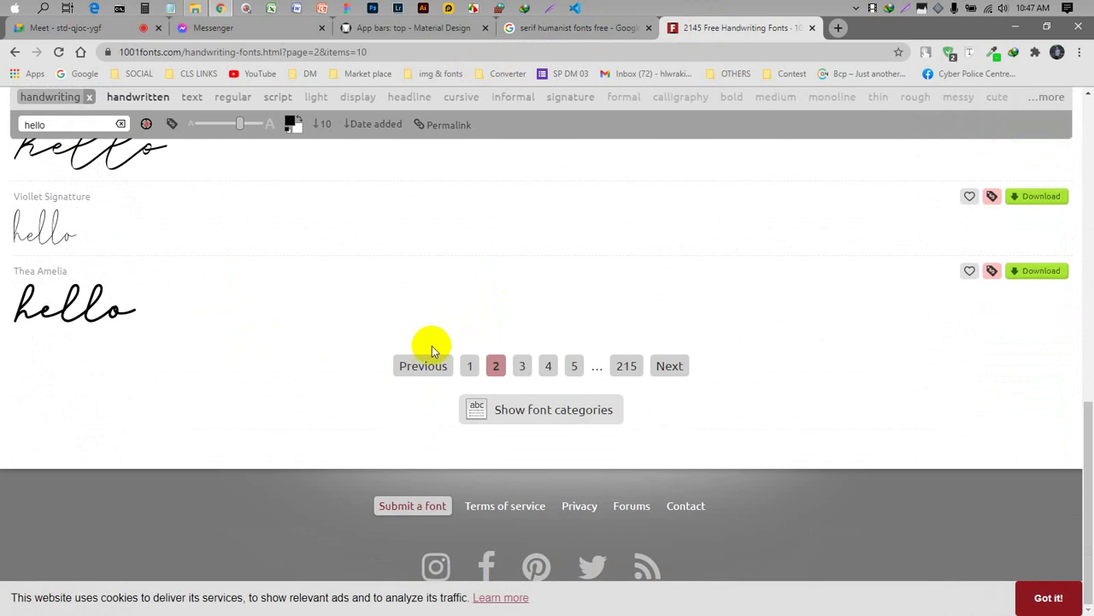
- Browse the handwriting font previews on pages 3 and 4
{"action": "left_click", "coordinate": [522, 368]}
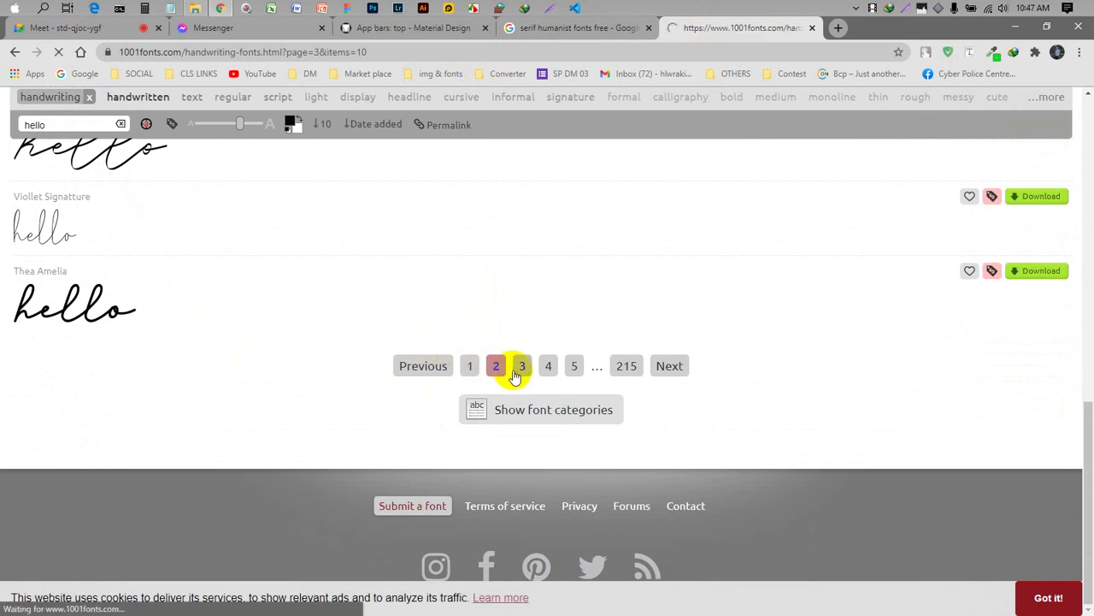
{"action": "scroll", "coordinate": [371, 354], "scroll_direction": "up", "scroll_amount": 6}
{"action": "scroll", "coordinate": [372, 354], "scroll_direction": "down", "scroll_amount": 5}
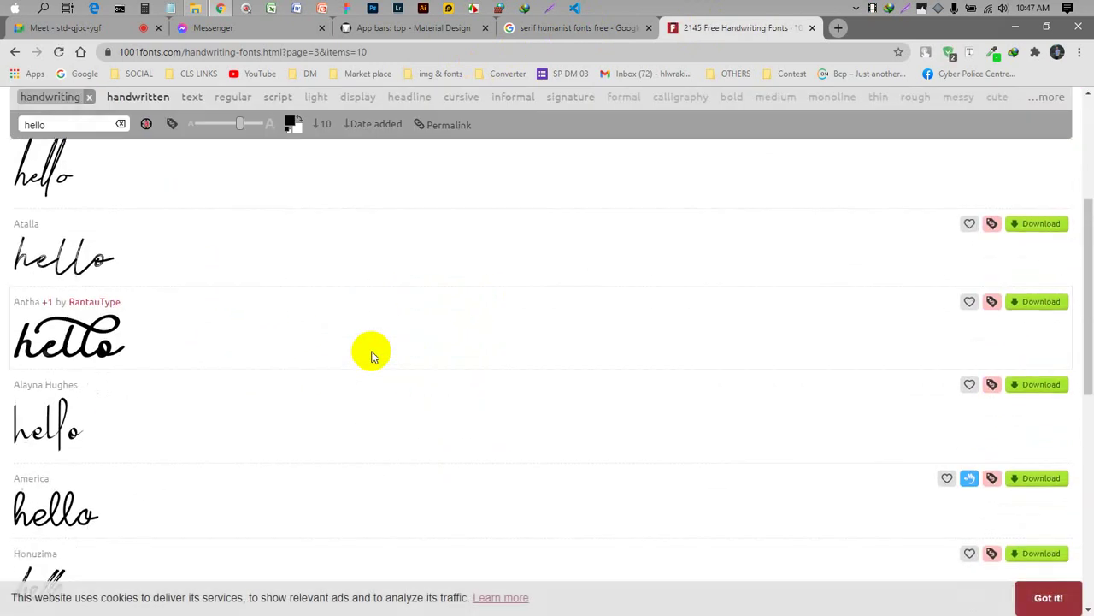
{"action": "scroll", "coordinate": [371, 354], "scroll_direction": "down", "scroll_amount": 7}
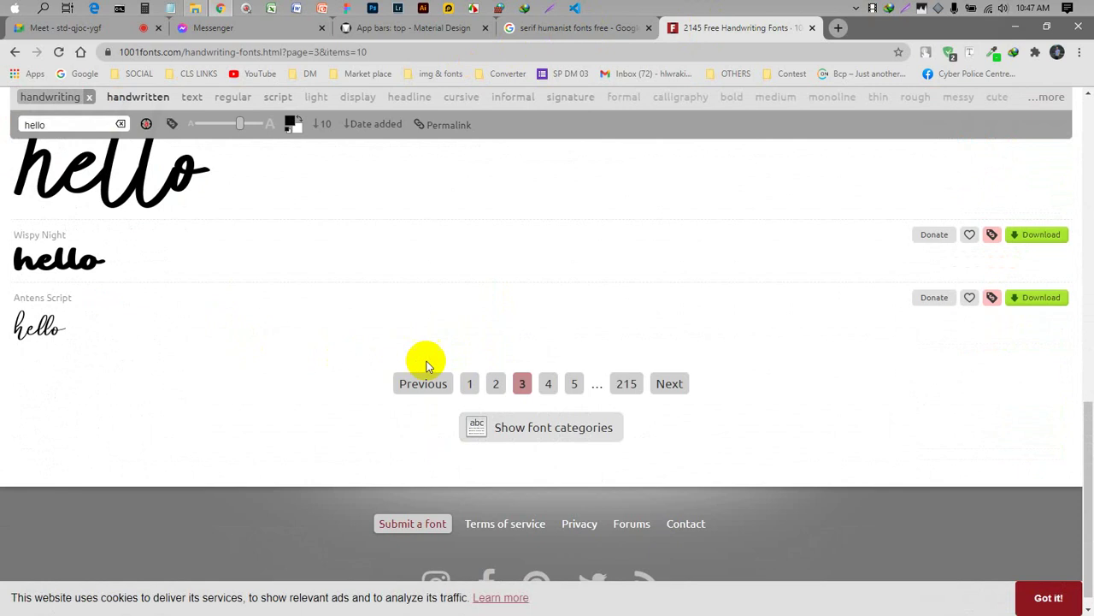
{"action": "left_click", "coordinate": [548, 383]}
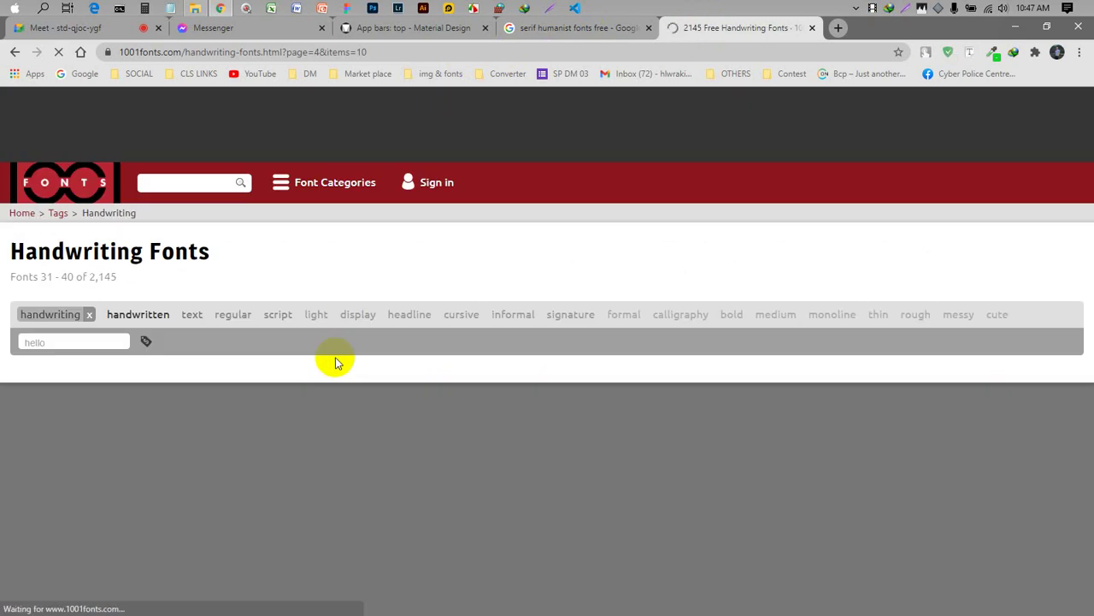
{"action": "scroll", "coordinate": [317, 360], "scroll_direction": "down", "scroll_amount": 8}
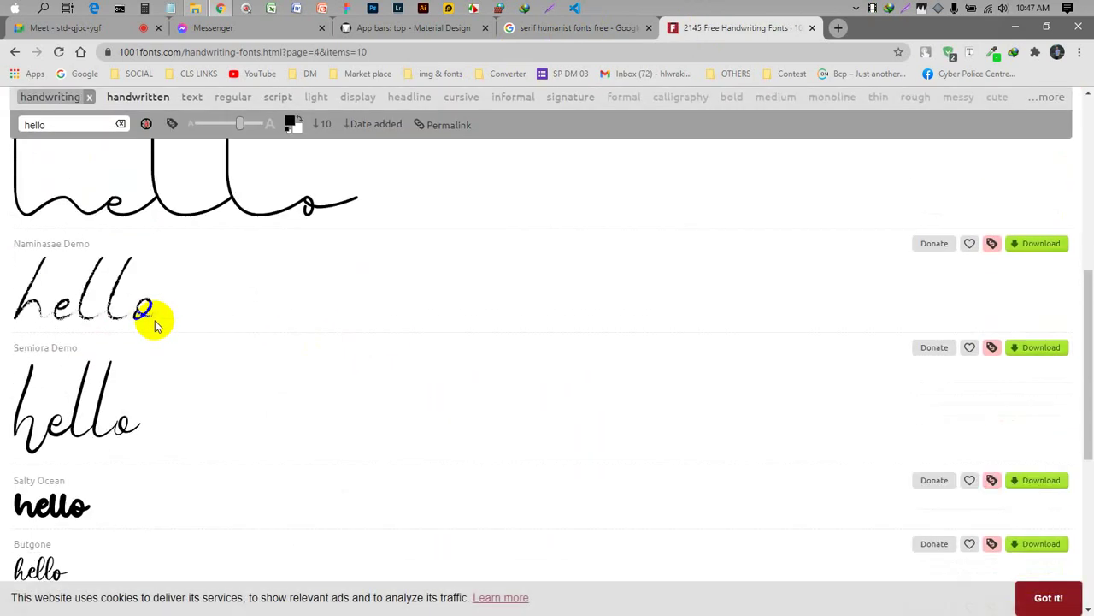
{"action": "scroll", "coordinate": [155, 325], "scroll_direction": "down", "scroll_amount": 4}
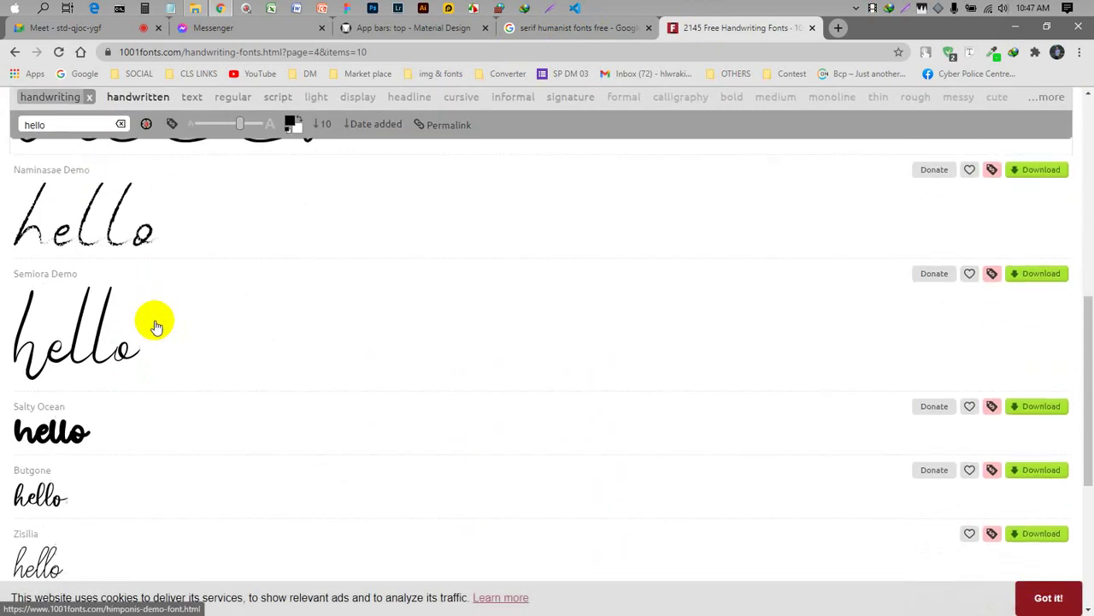
{"action": "scroll", "coordinate": [156, 326], "scroll_direction": "down", "scroll_amount": 1}
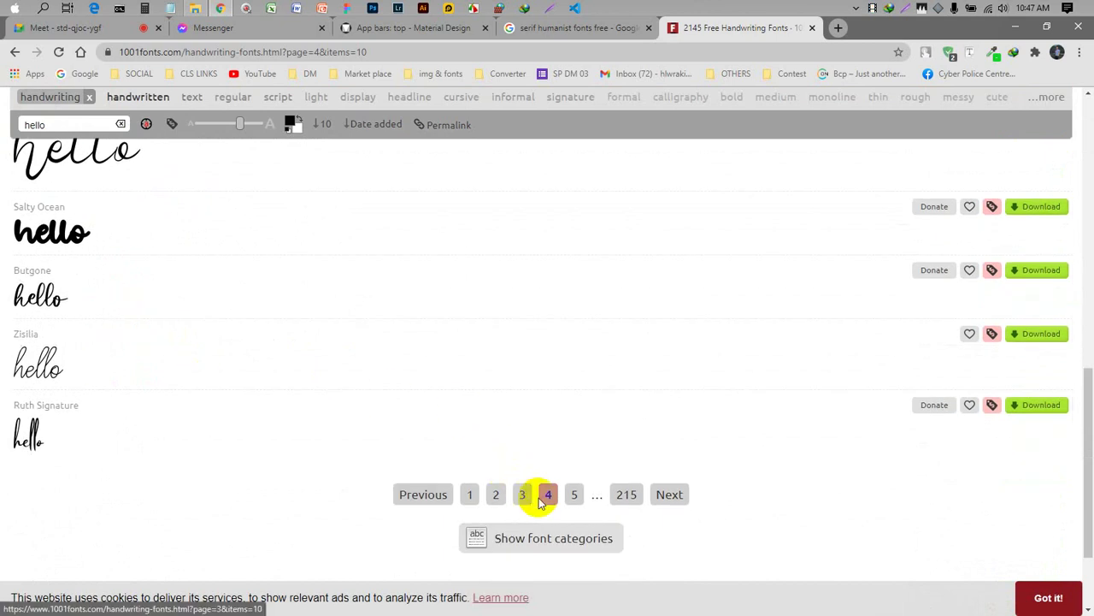
- Continue through pages 5, 6 and 7 of the handwriting fonts, examining their "hello" previews
{"action": "left_click", "coordinate": [574, 495]}
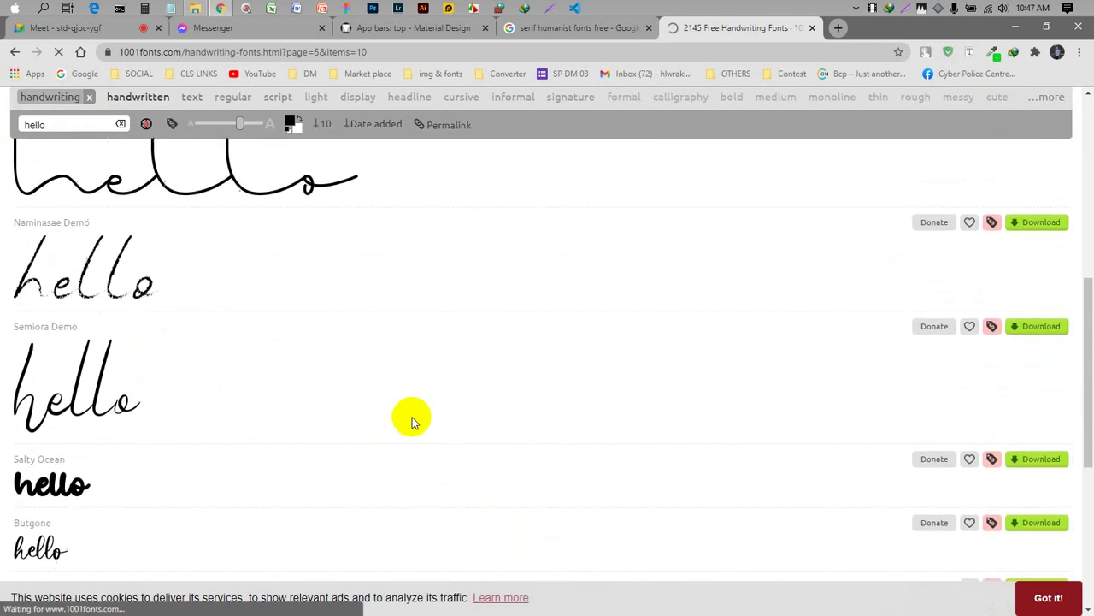
{"action": "scroll", "coordinate": [237, 314], "scroll_direction": "down", "scroll_amount": 10}
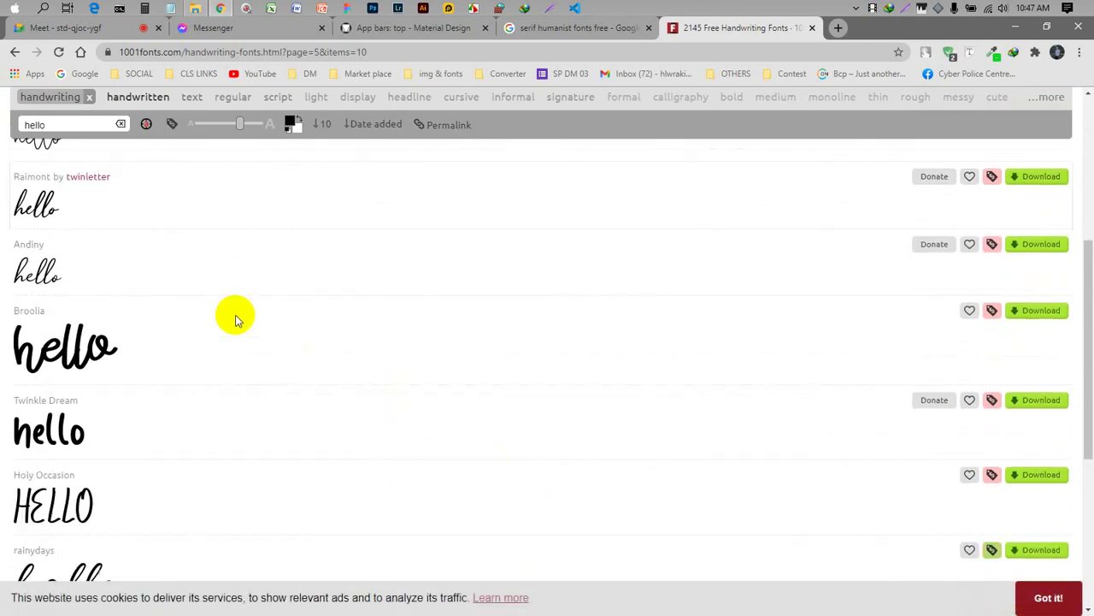
{"action": "left_click", "coordinate": [570, 442]}
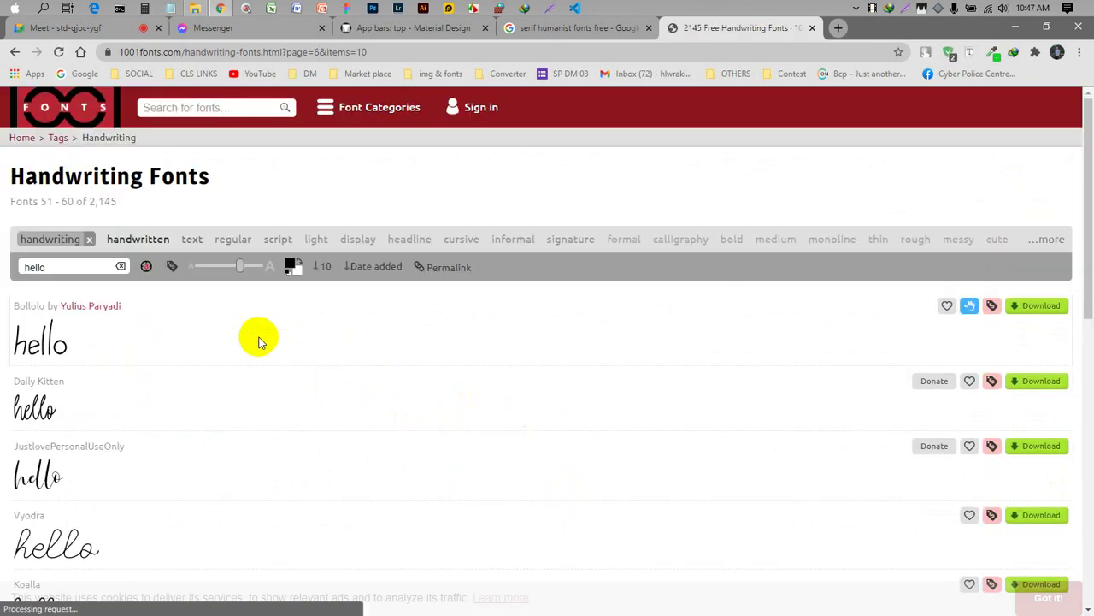
{"action": "scroll", "coordinate": [260, 341], "scroll_direction": "down", "scroll_amount": 3}
{"action": "scroll", "coordinate": [259, 340], "scroll_direction": "down", "scroll_amount": 3}
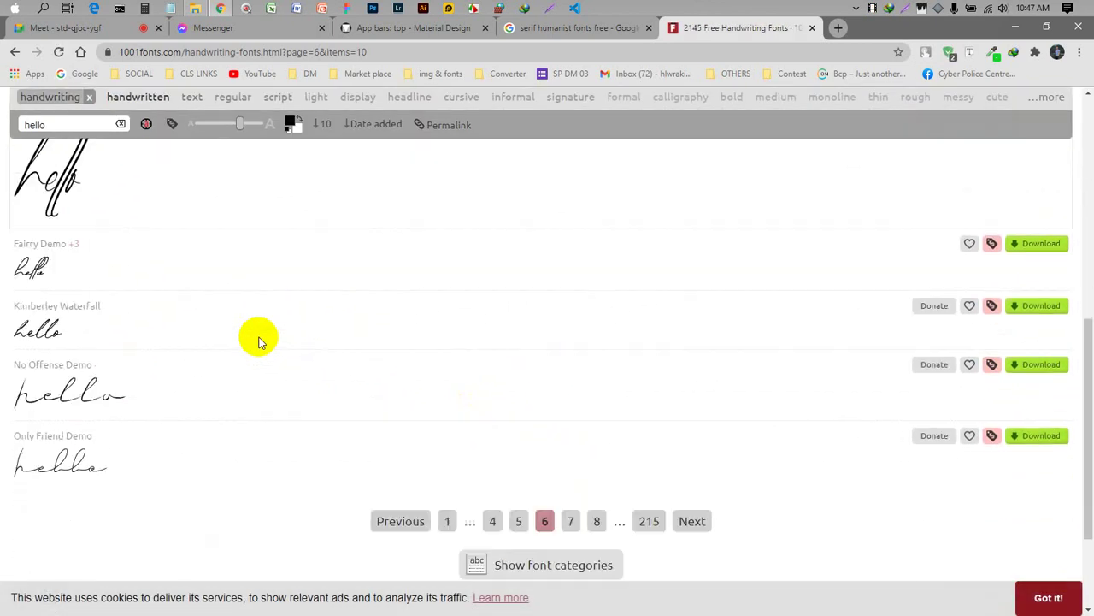
{"action": "left_click", "coordinate": [568, 505]}
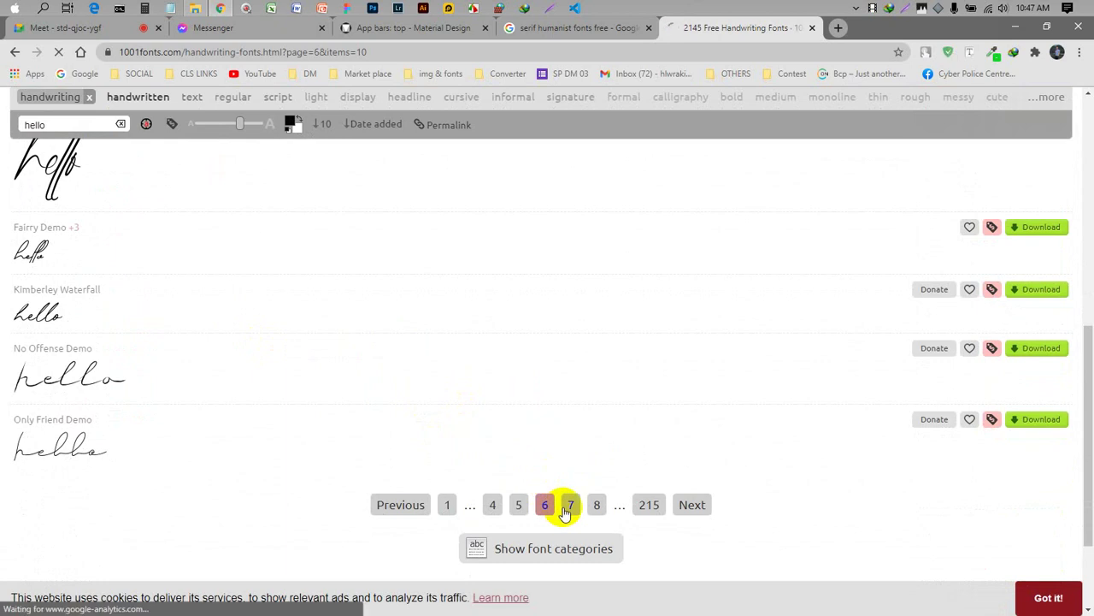
{"action": "scroll", "coordinate": [384, 395], "scroll_direction": "down", "scroll_amount": 3}
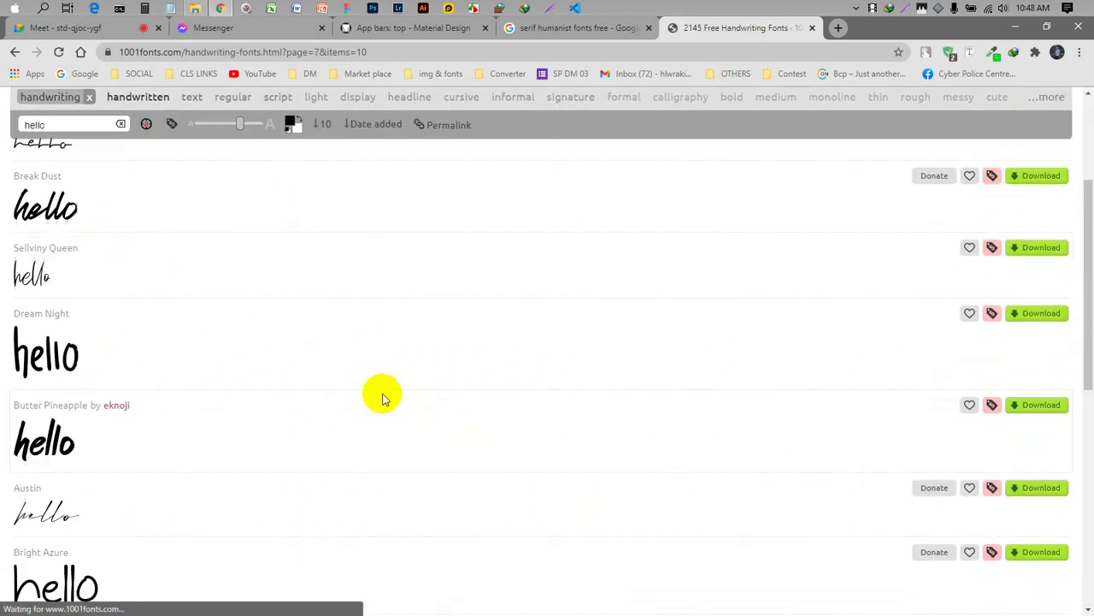
{"action": "scroll", "coordinate": [219, 357], "scroll_direction": "down", "scroll_amount": 4}
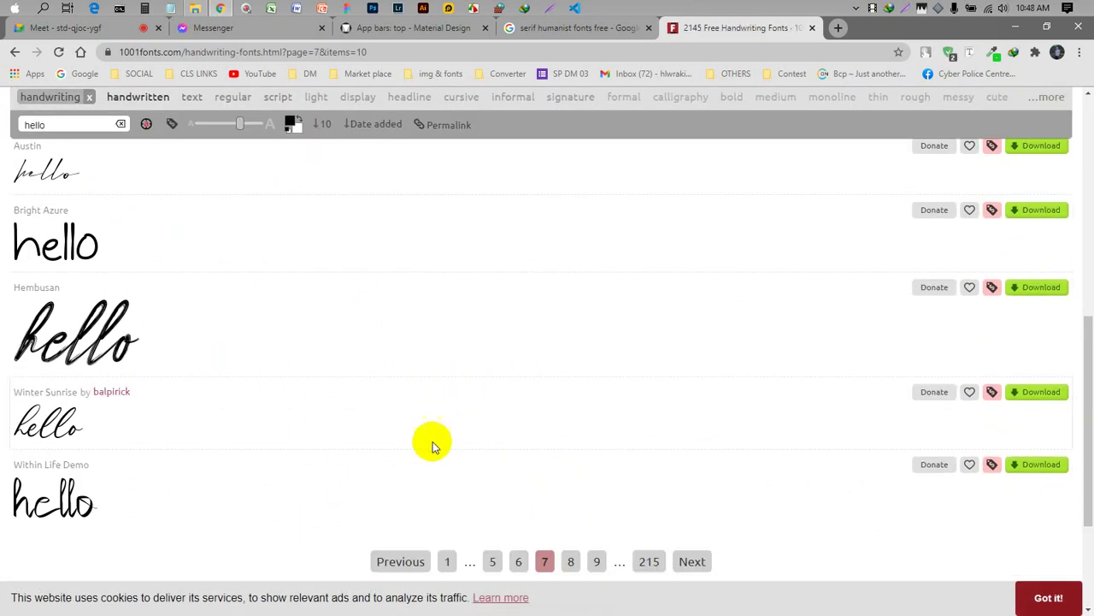
{"action": "scroll", "coordinate": [351, 398], "scroll_direction": "up", "scroll_amount": 7}
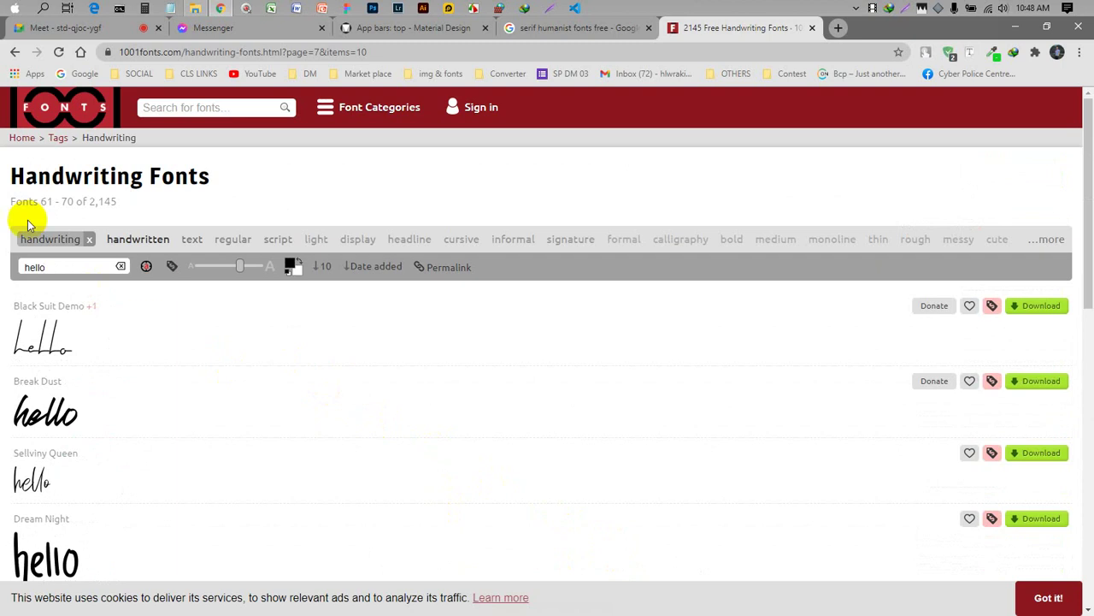
- Replace the handwriting filter with the outlined tag and look over the outlined font previews
{"action": "left_click", "coordinate": [91, 240]}
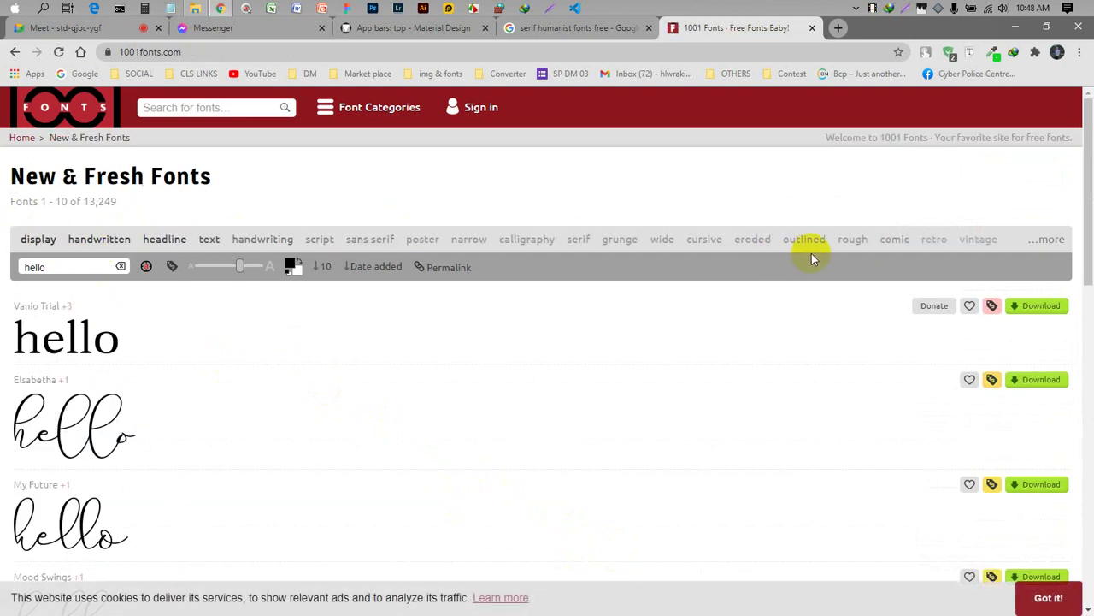
{"action": "left_click", "coordinate": [812, 248]}
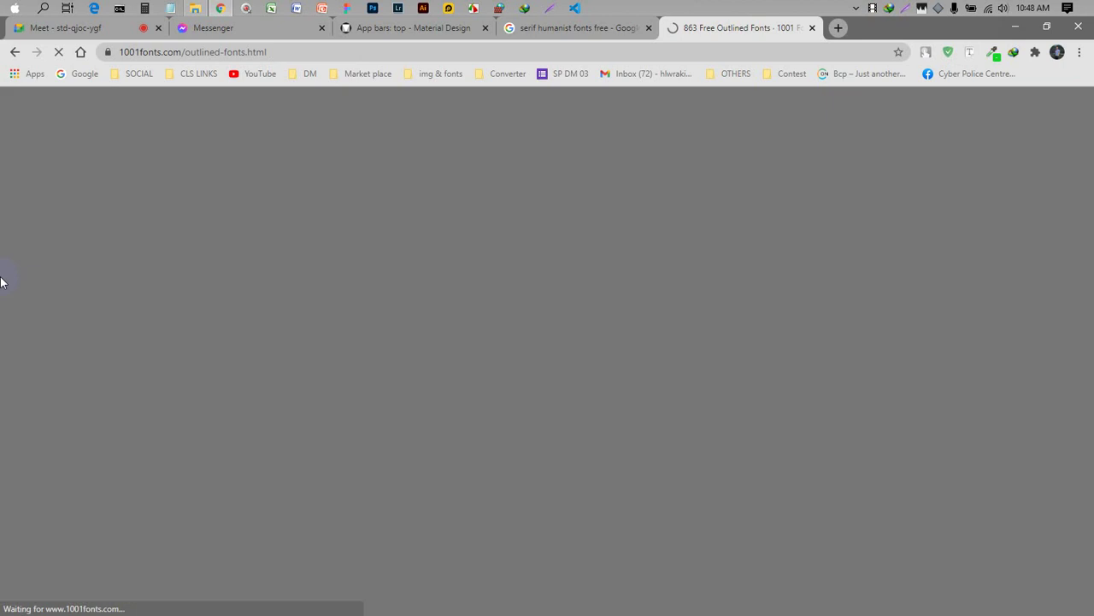
{"action": "scroll", "coordinate": [196, 314], "scroll_direction": "down", "scroll_amount": 6}
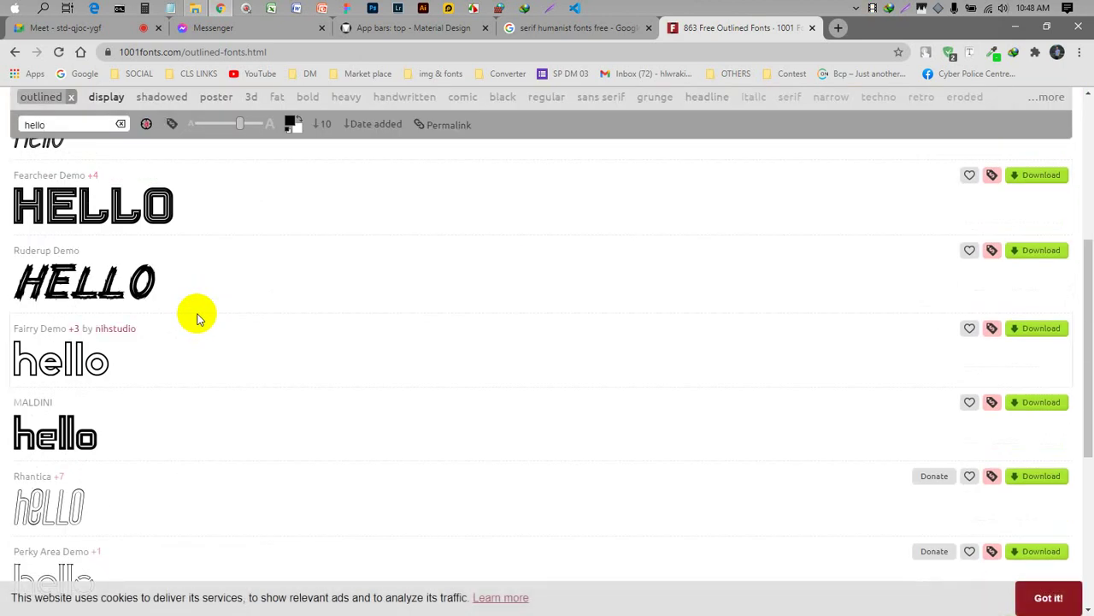
{"action": "scroll", "coordinate": [196, 316], "scroll_direction": "up", "scroll_amount": 2}
{"action": "scroll", "coordinate": [196, 316], "scroll_direction": "down", "scroll_amount": 2}
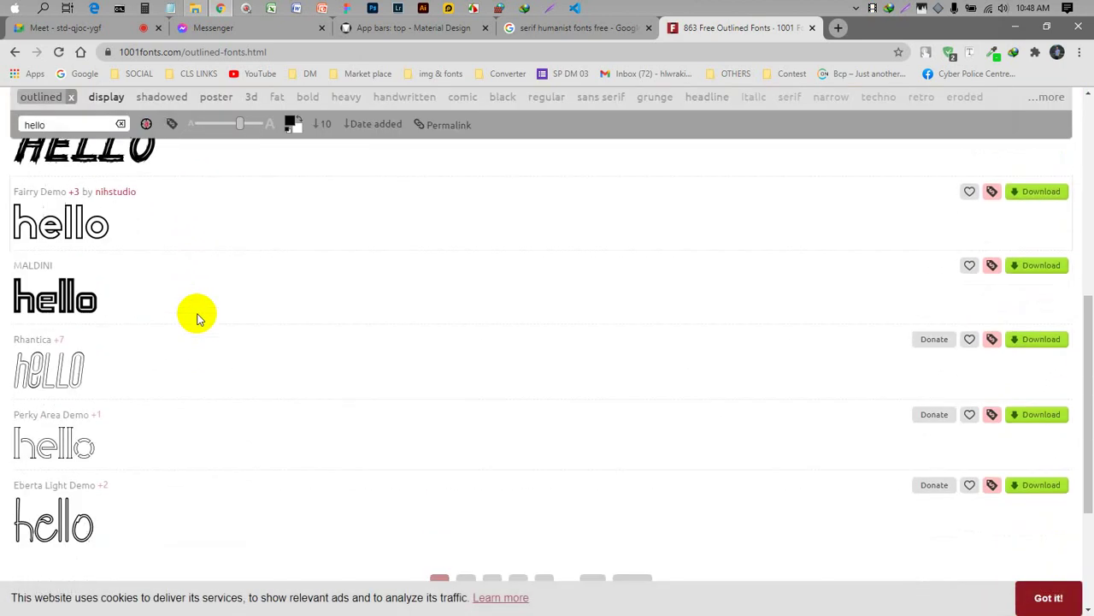
- Look through the outlined font previews on pages 1, 2 and 3
{"action": "scroll", "coordinate": [196, 316], "scroll_direction": "up", "scroll_amount": 1}
{"action": "scroll", "coordinate": [195, 317], "scroll_direction": "down", "scroll_amount": 5}
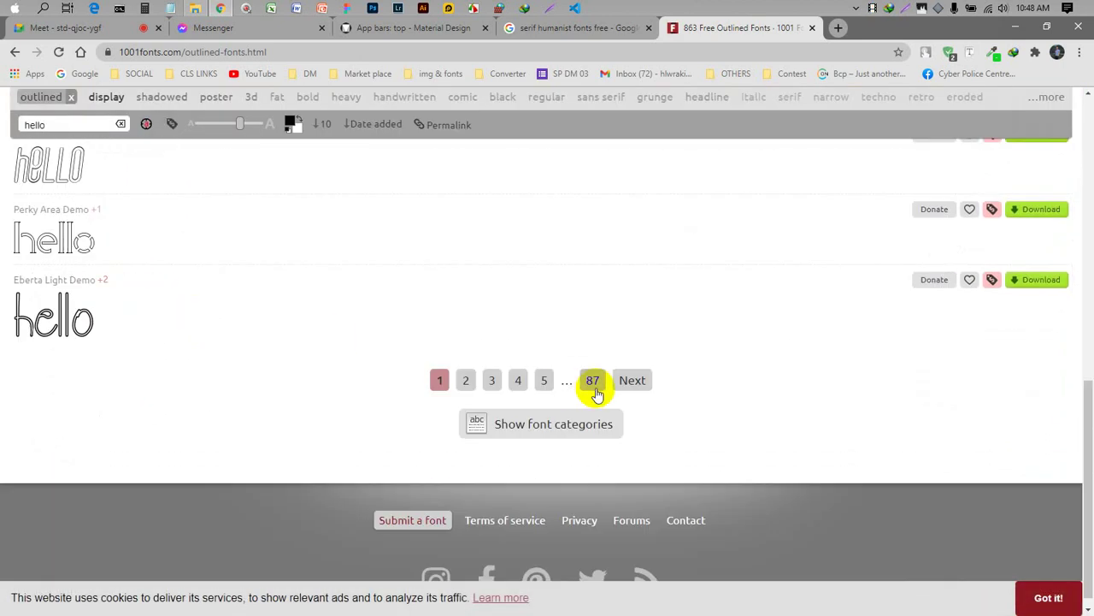
{"action": "left_click", "coordinate": [466, 380]}
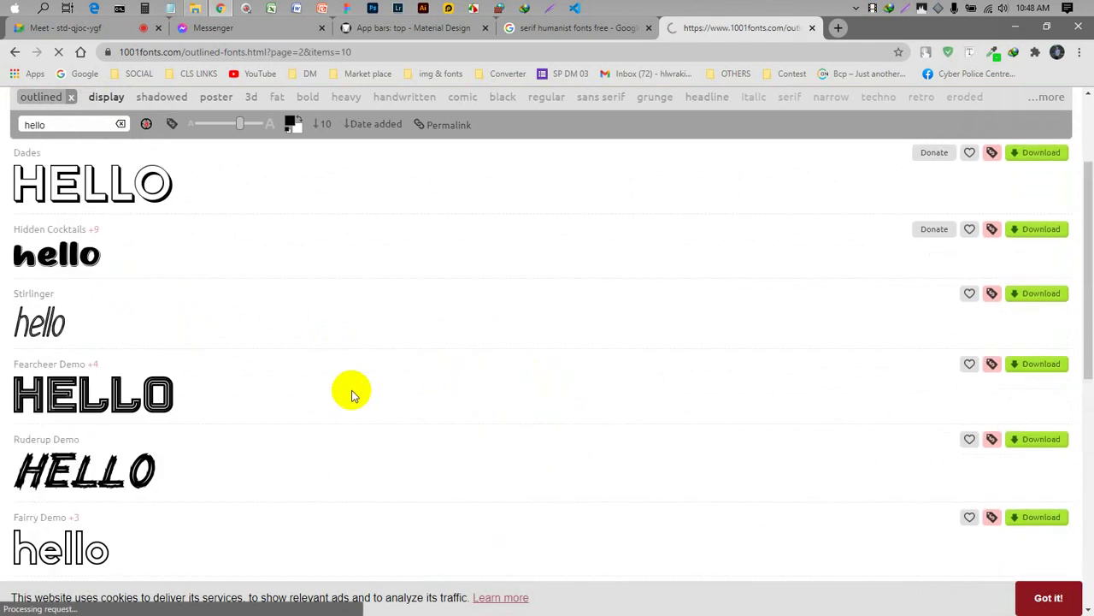
{"action": "scroll", "coordinate": [351, 393], "scroll_direction": "down", "scroll_amount": 5}
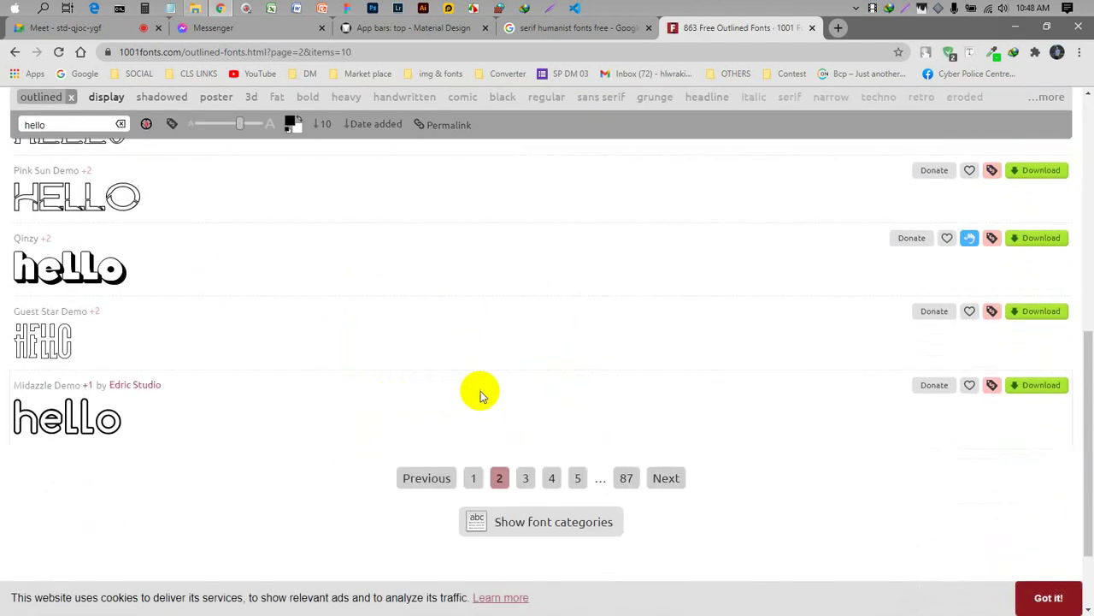
{"action": "left_click", "coordinate": [528, 481]}
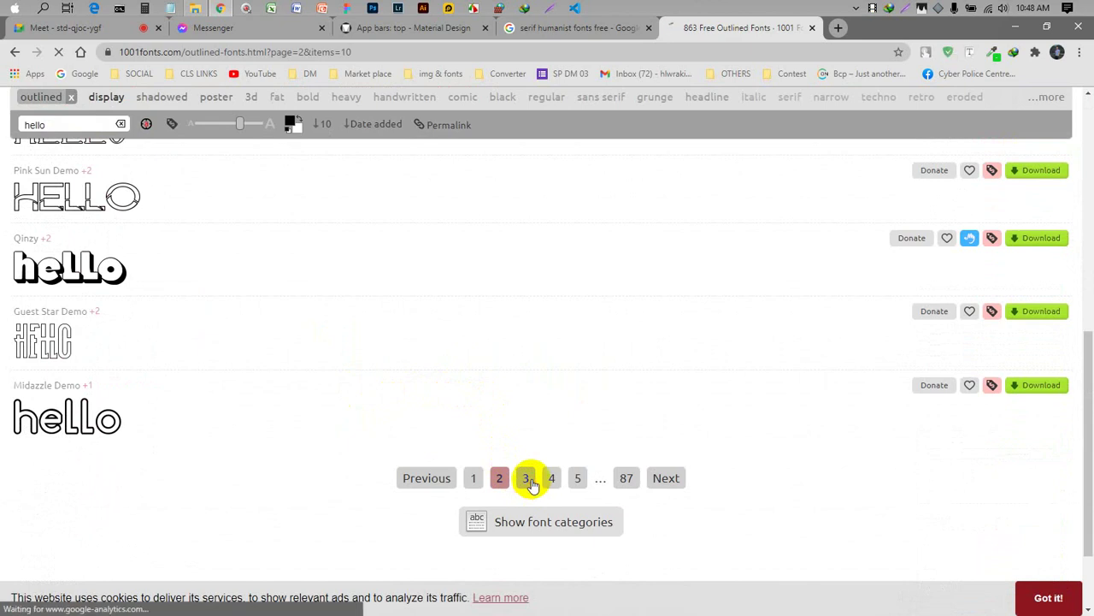
{"action": "scroll", "coordinate": [303, 440], "scroll_direction": "up", "scroll_amount": 2}
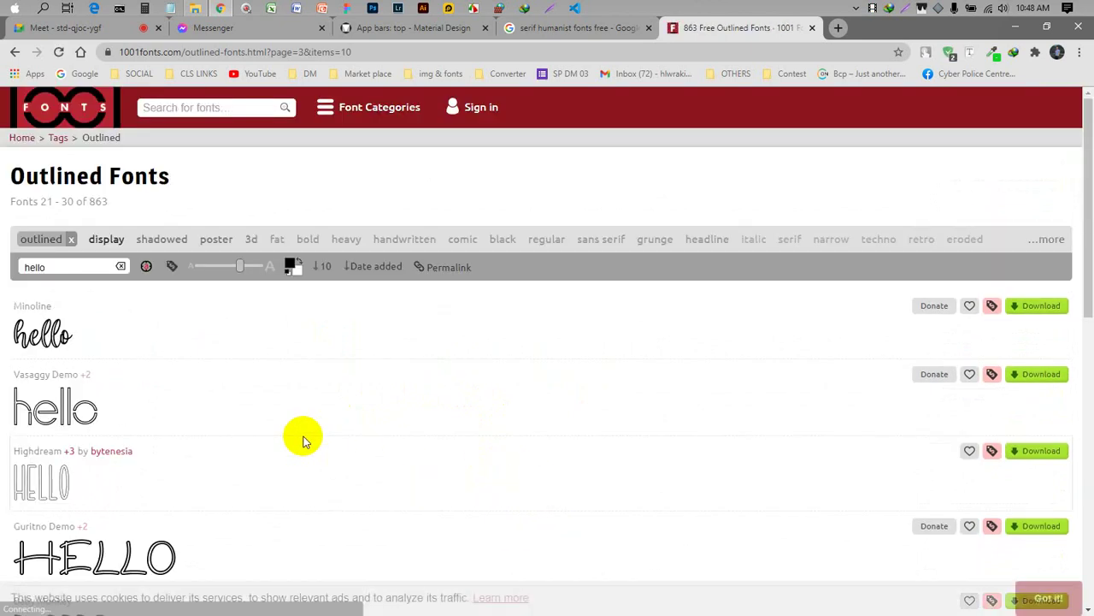
{"action": "scroll", "coordinate": [303, 441], "scroll_direction": "down", "scroll_amount": 5}
{"action": "scroll", "coordinate": [303, 441], "scroll_direction": "down", "scroll_amount": 3}
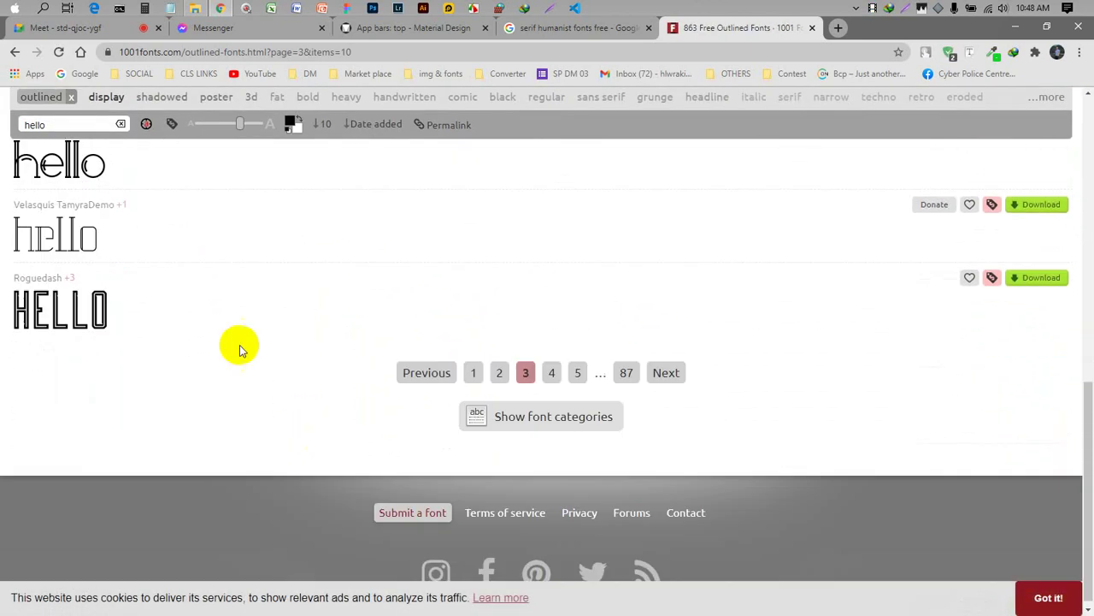
- Return to the Google Meet call and turn the microphone on, muting it during the presentation and unmuting it again
{"action": "left_click", "coordinate": [73, 31]}
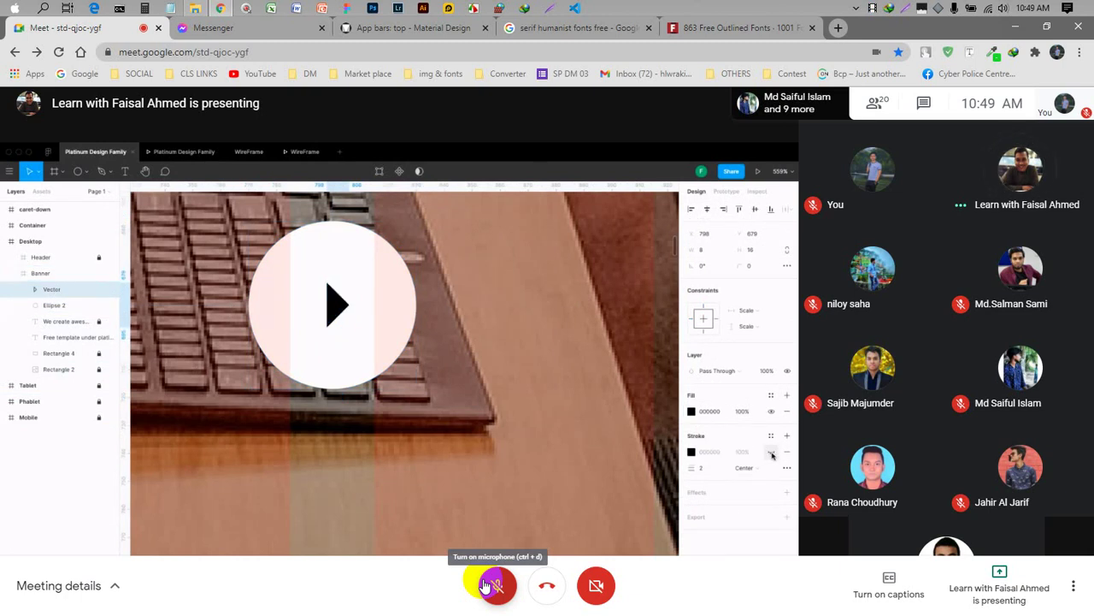
{"action": "left_click", "coordinate": [485, 585]}
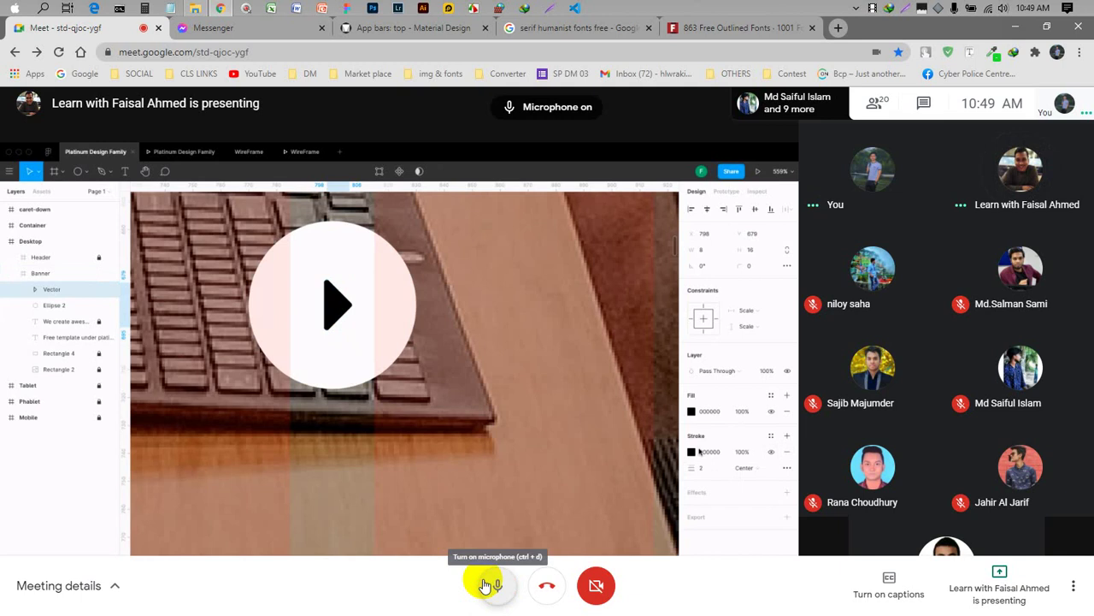
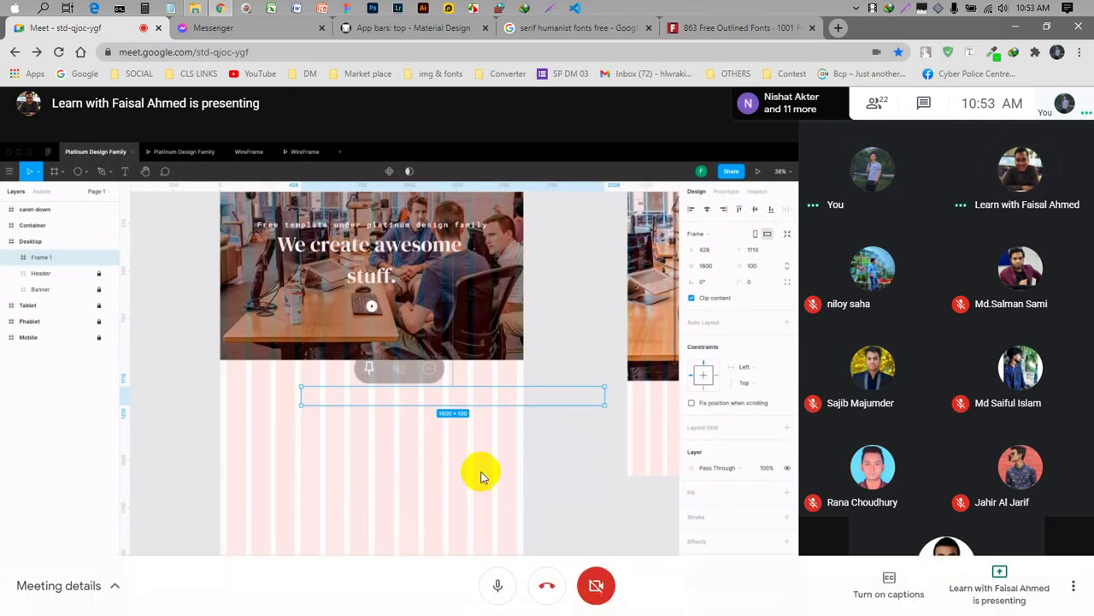
{"action": "left_click", "coordinate": [500, 585]}
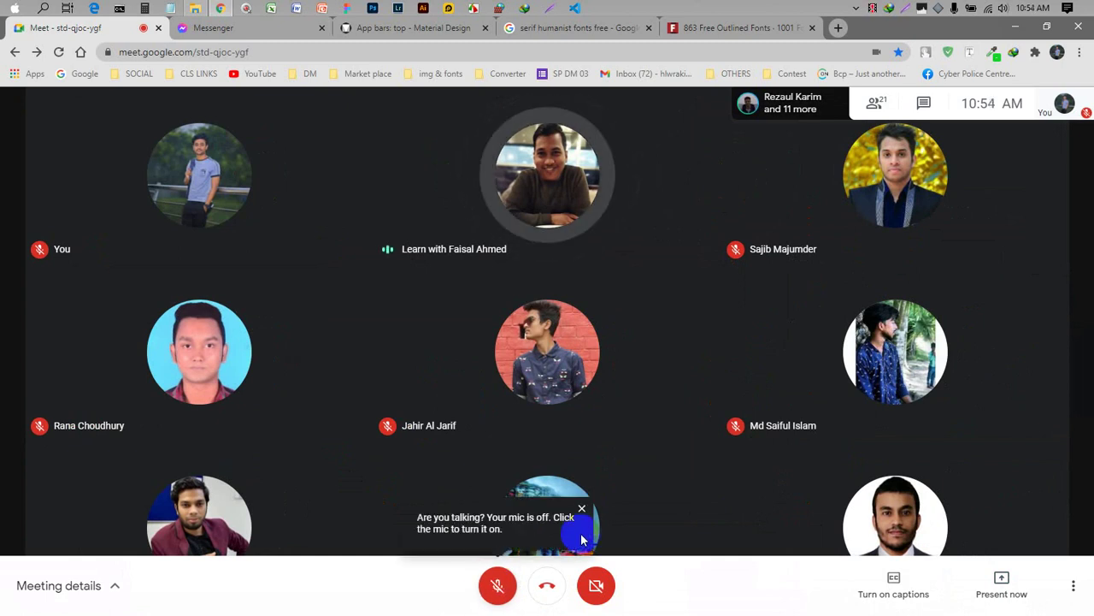
{"action": "left_click", "coordinate": [501, 583]}
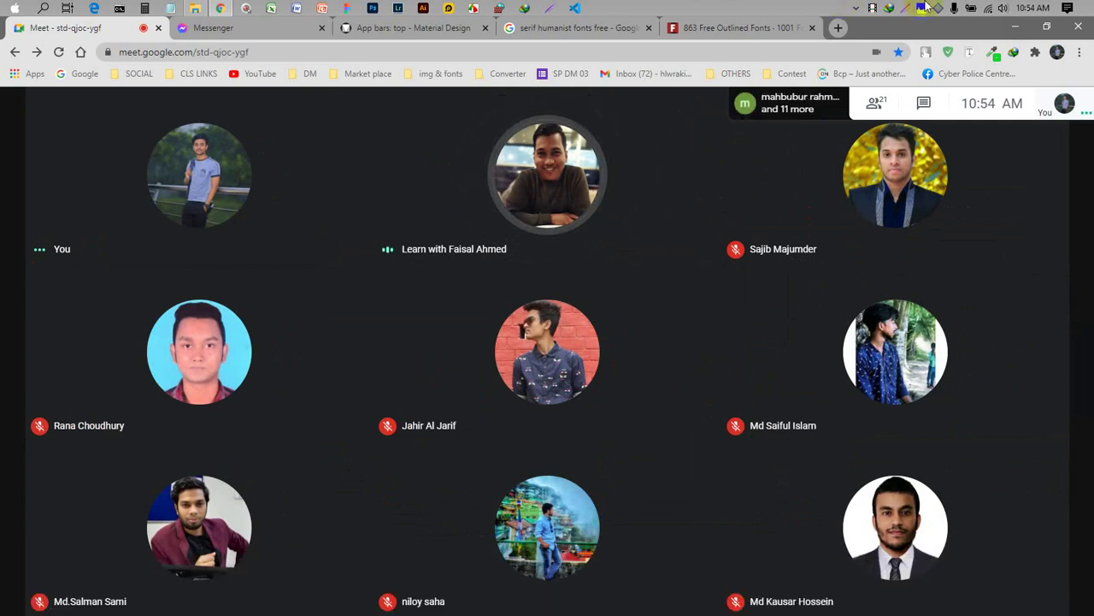
{"action": "left_click", "coordinate": [953, 8]}
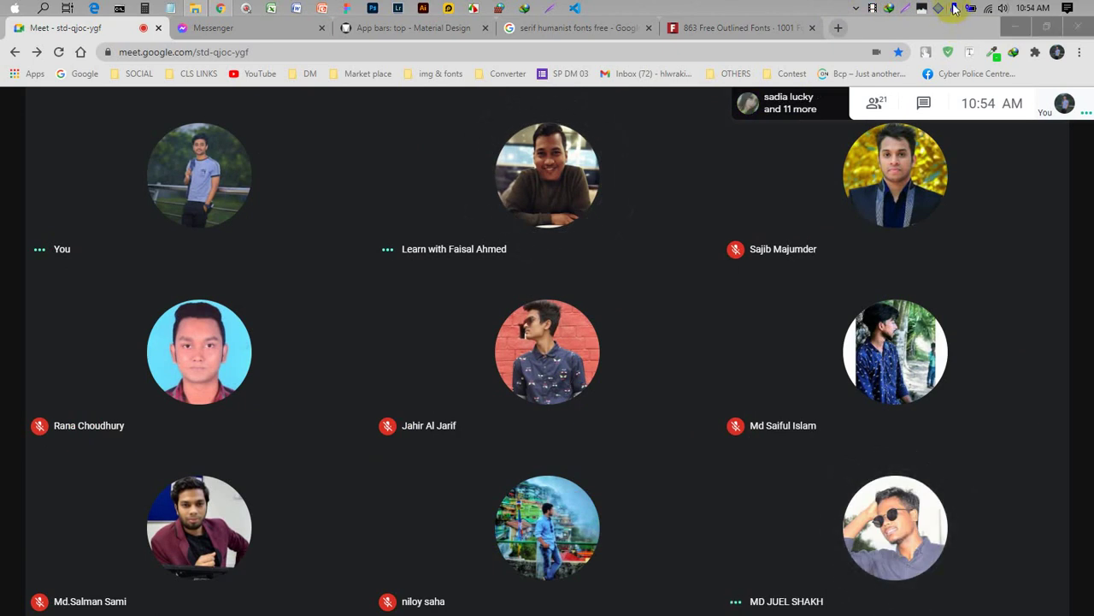
- Close the "serif humanist fonts free" Google search page and return to the Meet call
{"action": "left_click", "coordinate": [649, 27]}
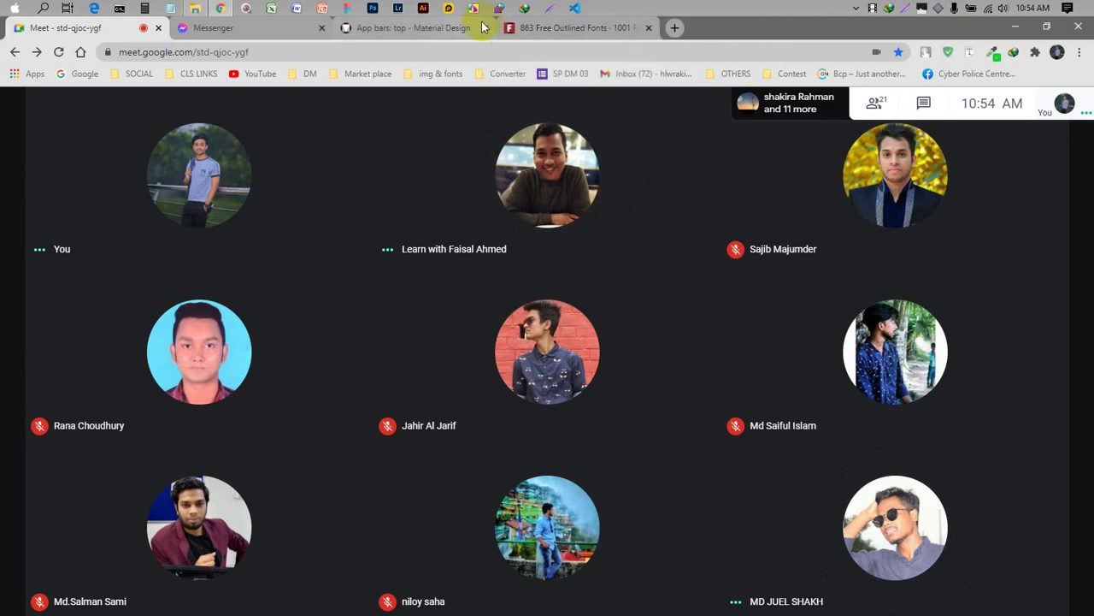
{"action": "left_click", "coordinate": [414, 27]}
{"action": "left_click", "coordinate": [506, 27]}
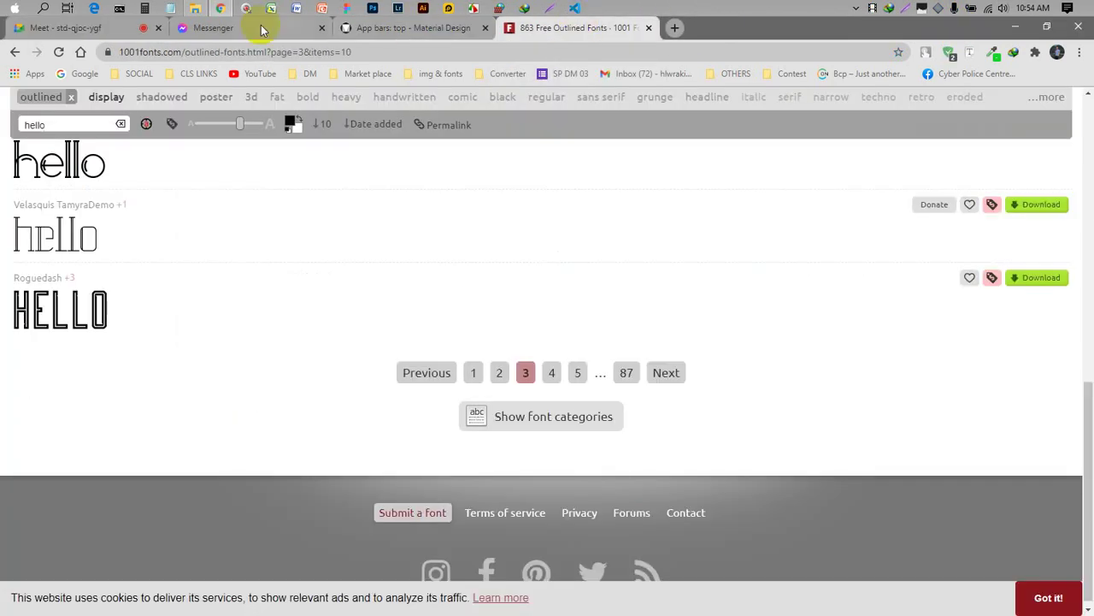
{"action": "left_click", "coordinate": [98, 28]}
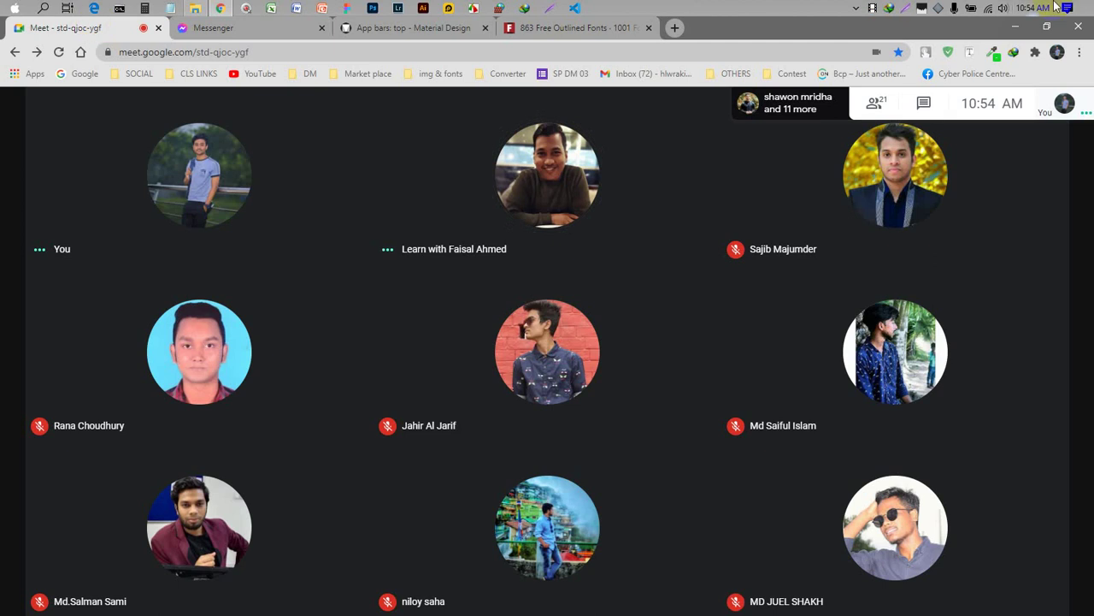
{"action": "right_click", "coordinate": [970, 8]}
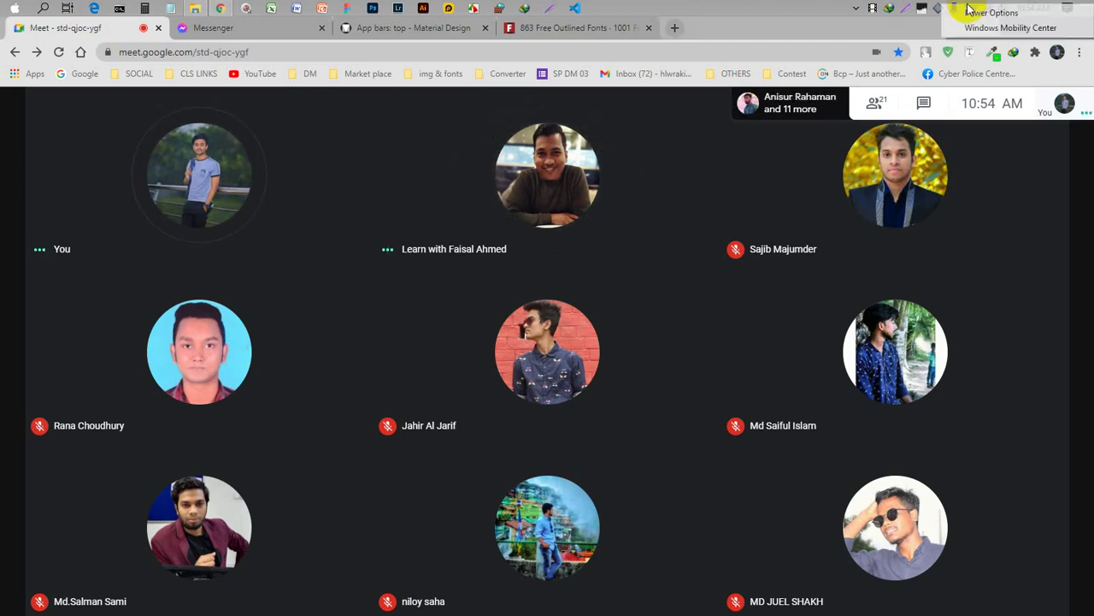
{"action": "key", "text": "Escape"}
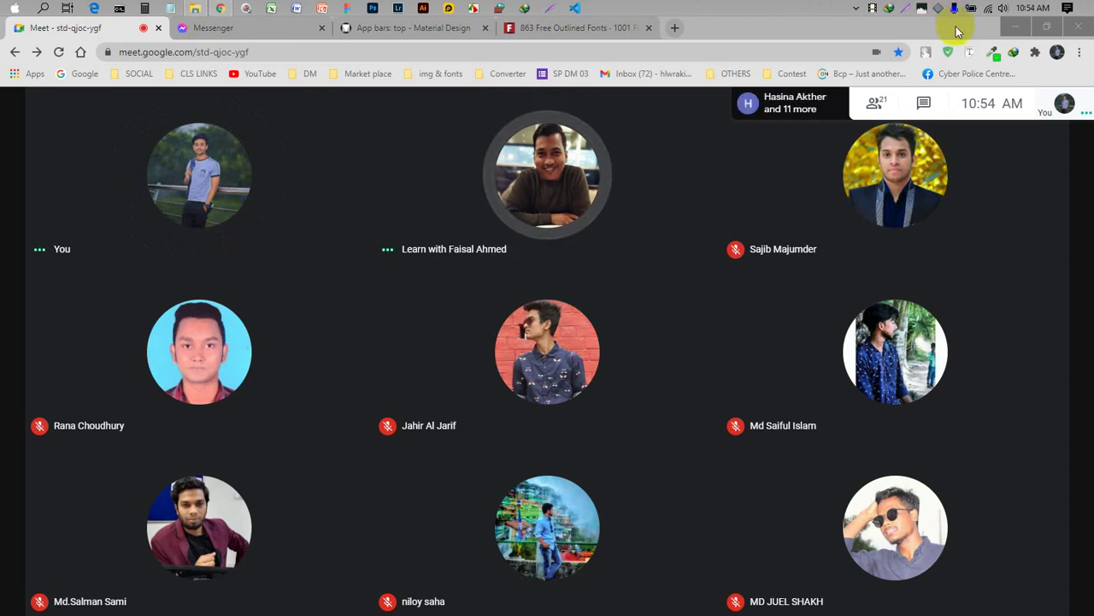
- Check the meeting's chat and participant list, and close the meeting details
{"action": "left_click", "coordinate": [1030, 124]}
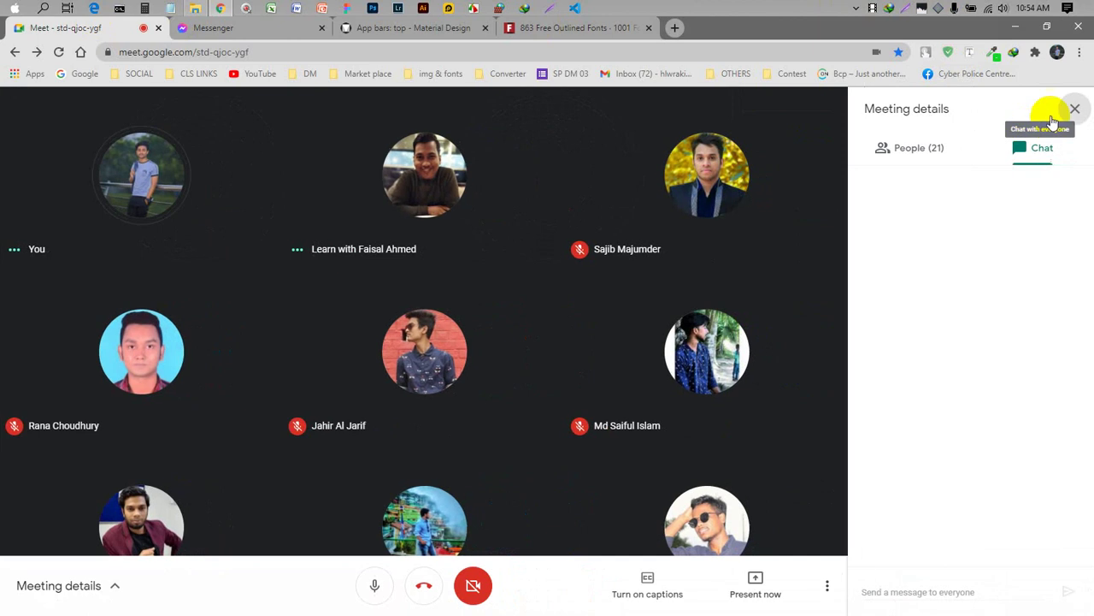
{"action": "left_click", "coordinate": [953, 157]}
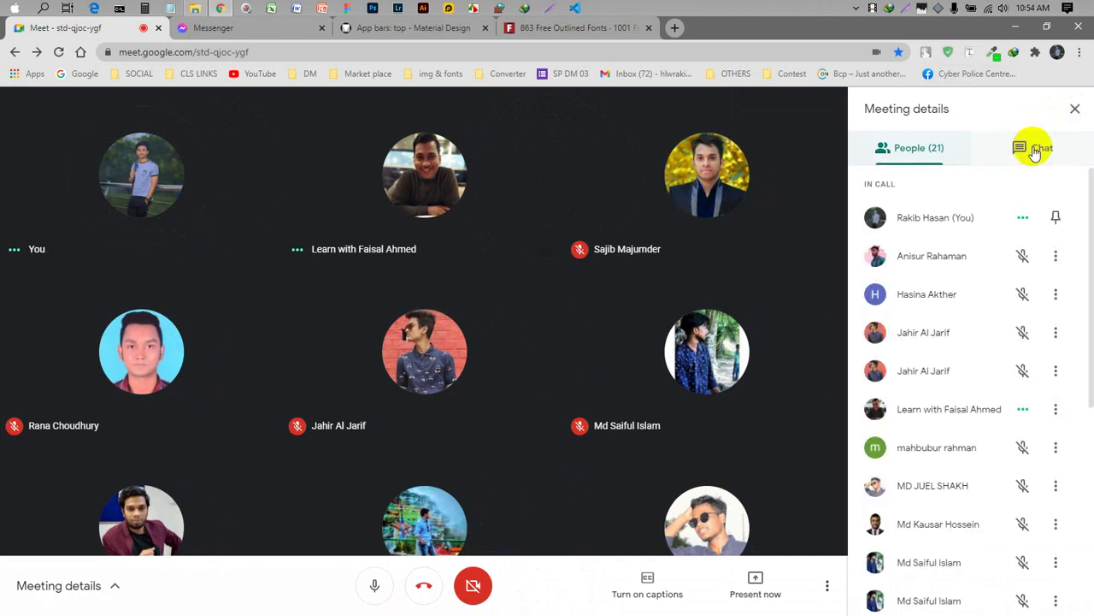
{"action": "left_click", "coordinate": [1035, 147]}
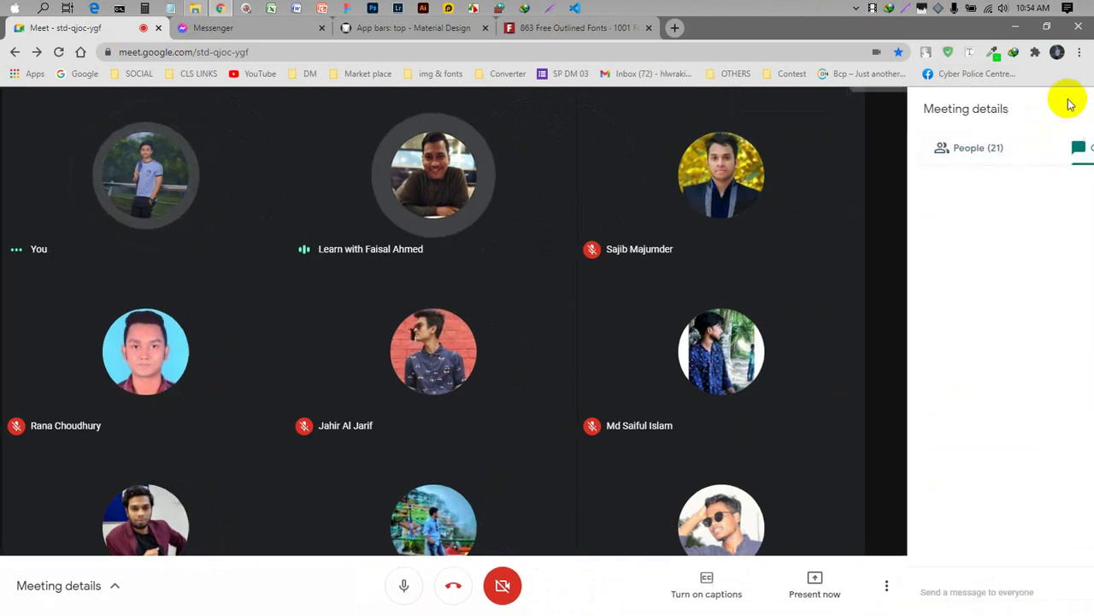
{"action": "left_click", "coordinate": [1069, 105]}
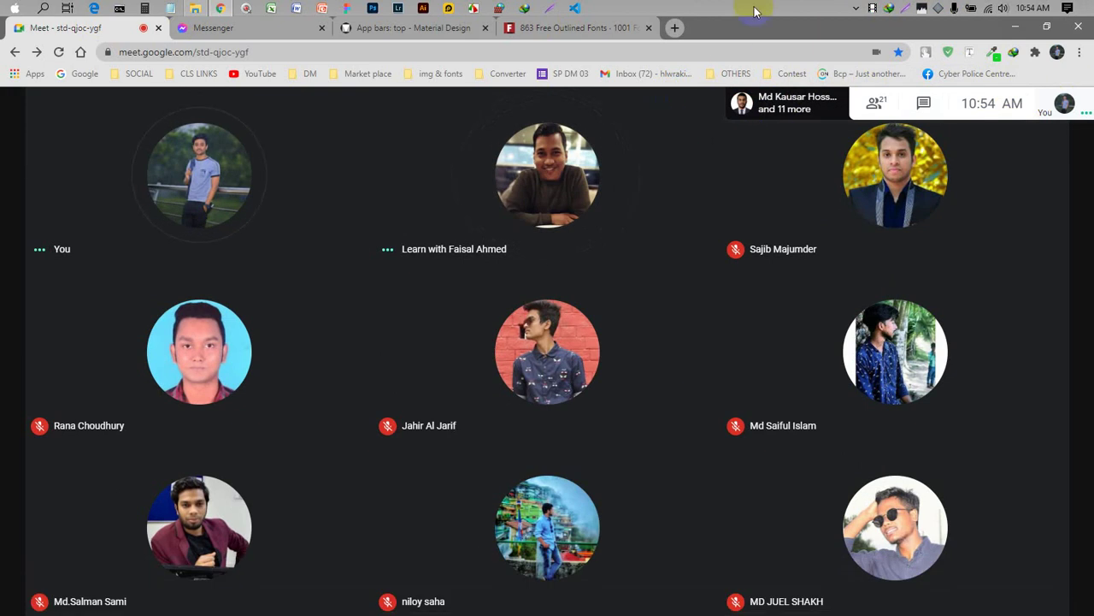
{"action": "left_click", "coordinate": [675, 28]}
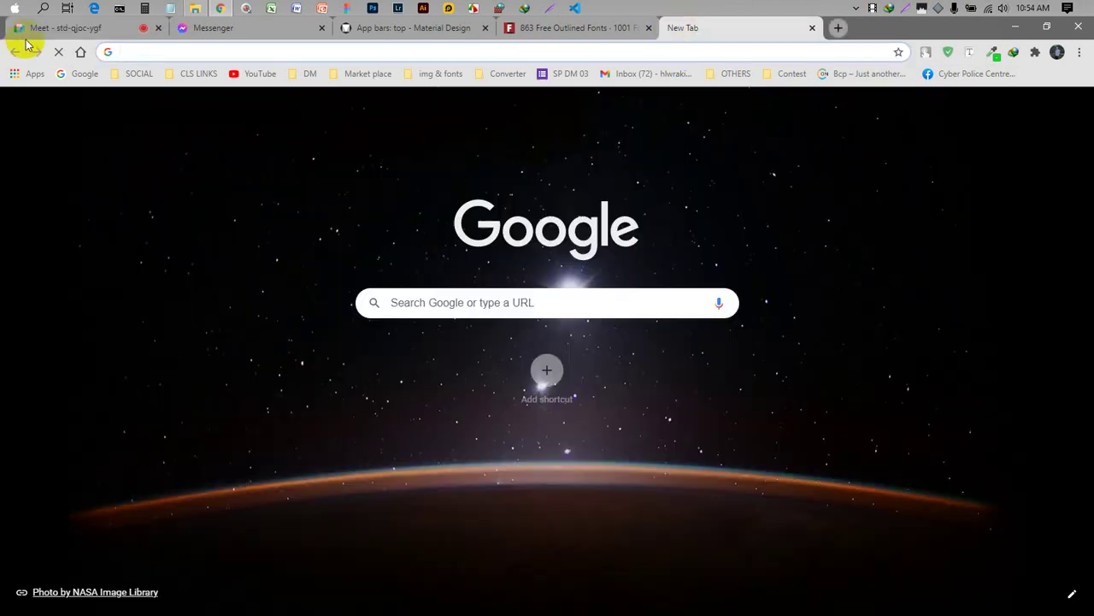
{"action": "left_click", "coordinate": [45, 33]}
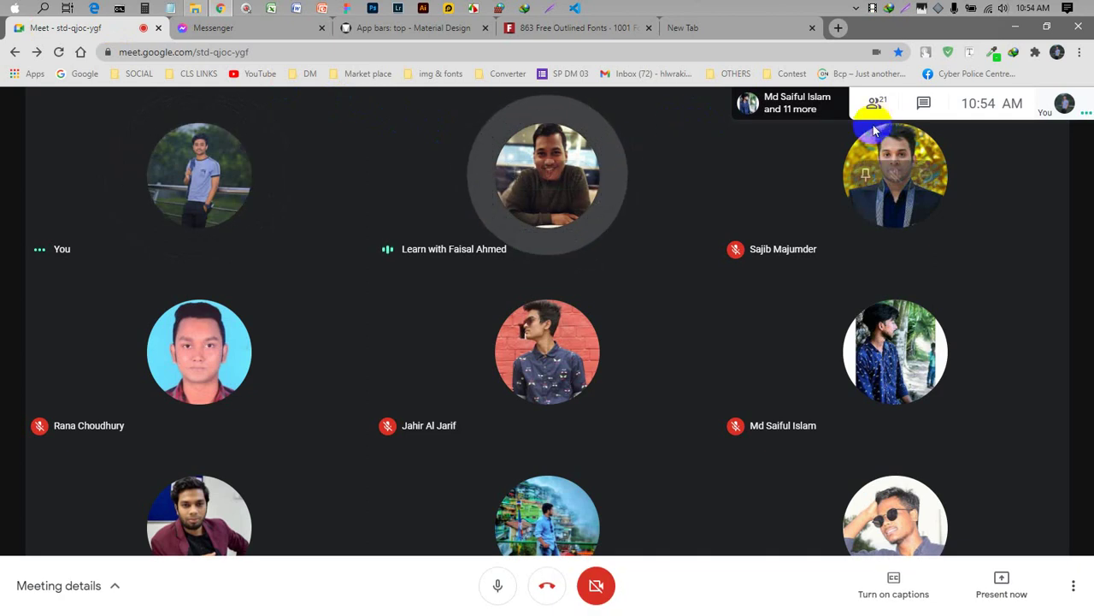
{"action": "left_click", "coordinate": [812, 27]}
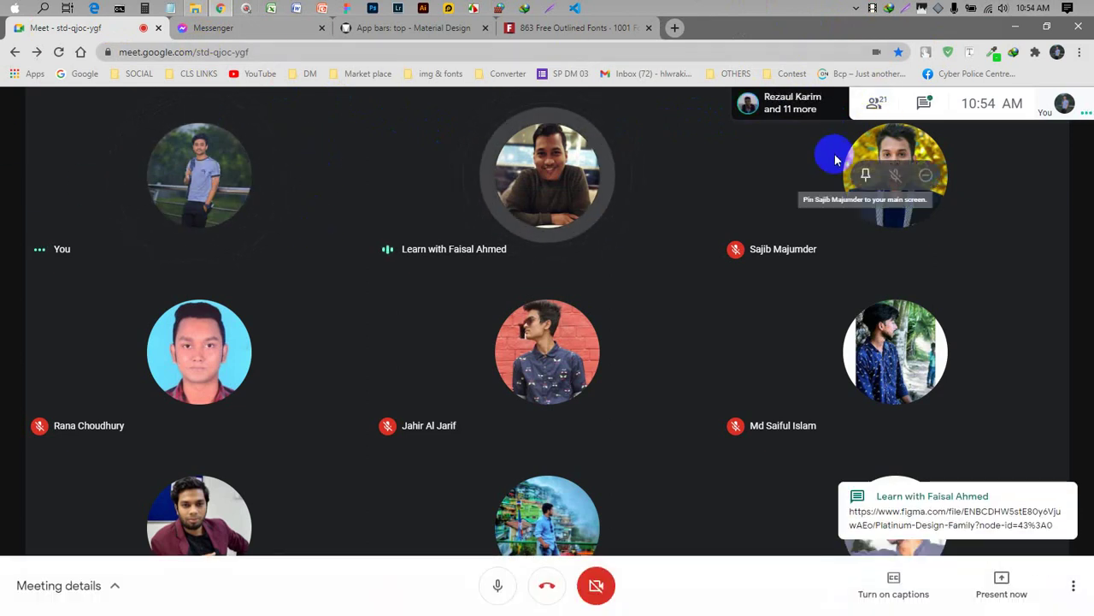
- Open the Platinum-Design-Family Figma link shared in the meeting chat, and close the chat in the Meet call
{"action": "left_click", "coordinate": [924, 103]}
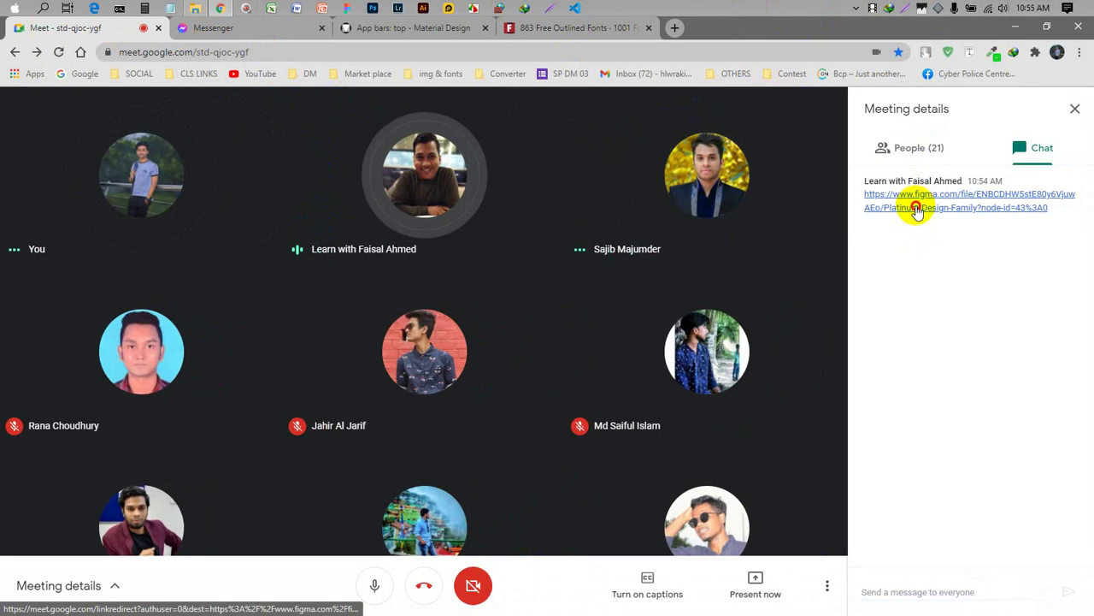
{"action": "left_click", "coordinate": [912, 207]}
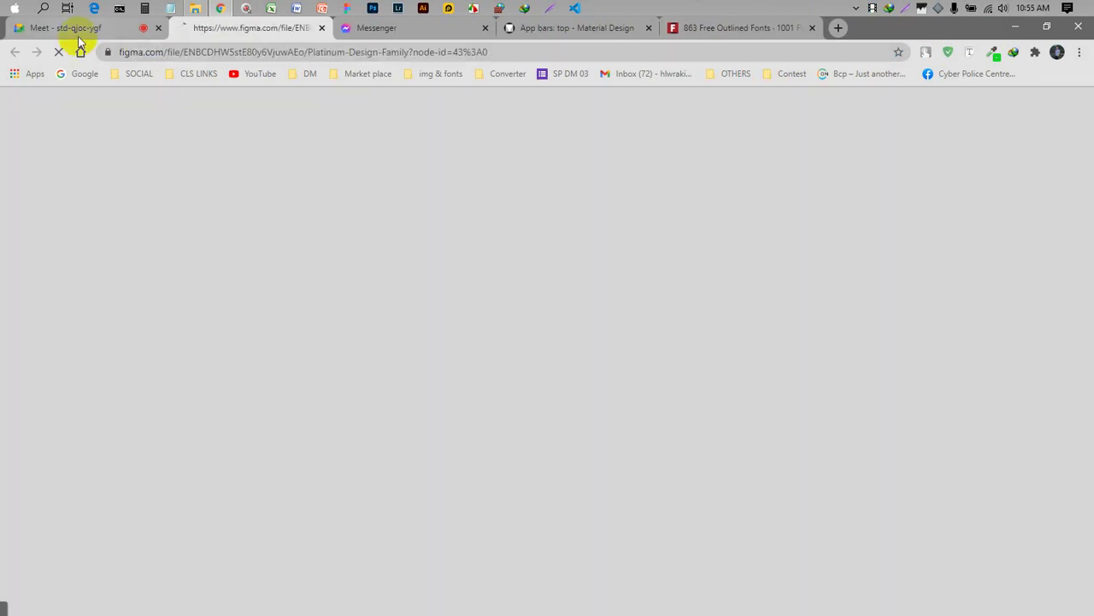
{"action": "left_click", "coordinate": [81, 31]}
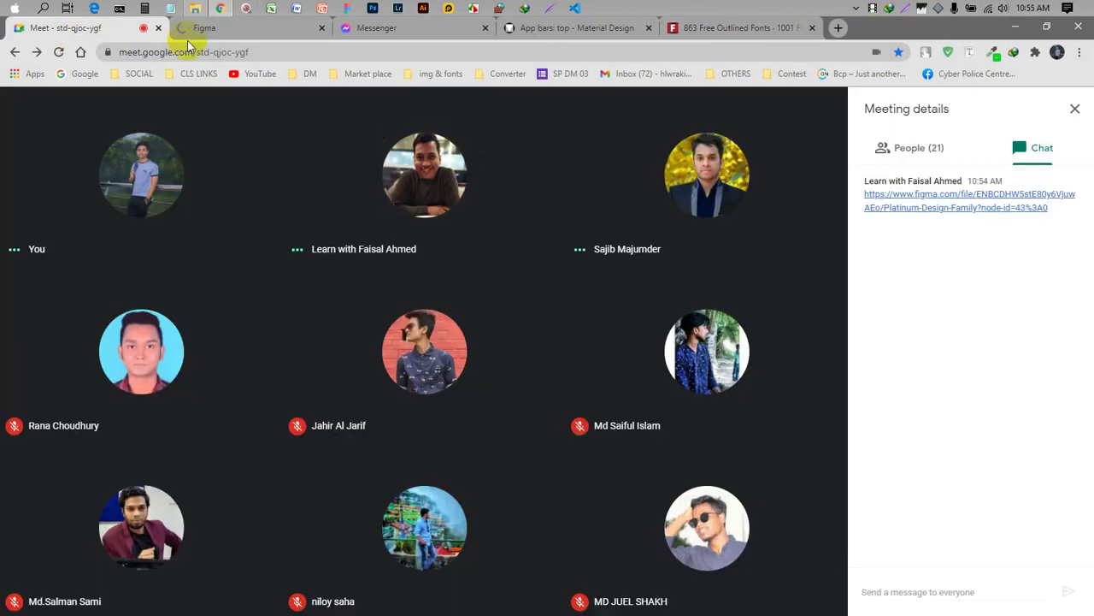
{"action": "left_click", "coordinate": [1075, 109]}
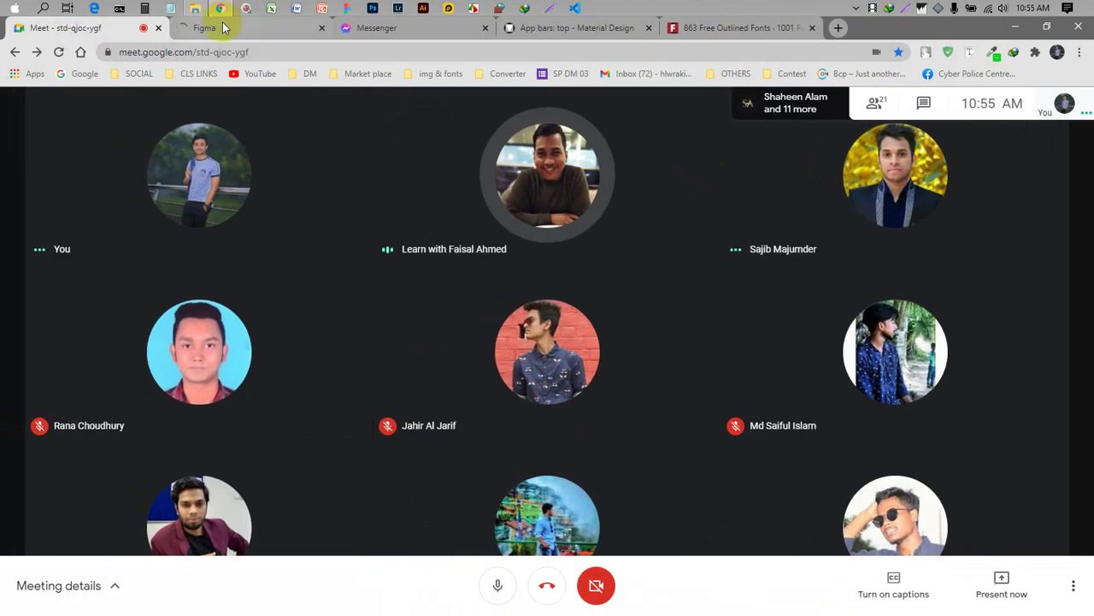
{"action": "left_click", "coordinate": [186, 31]}
{"action": "left_click", "coordinate": [110, 30]}
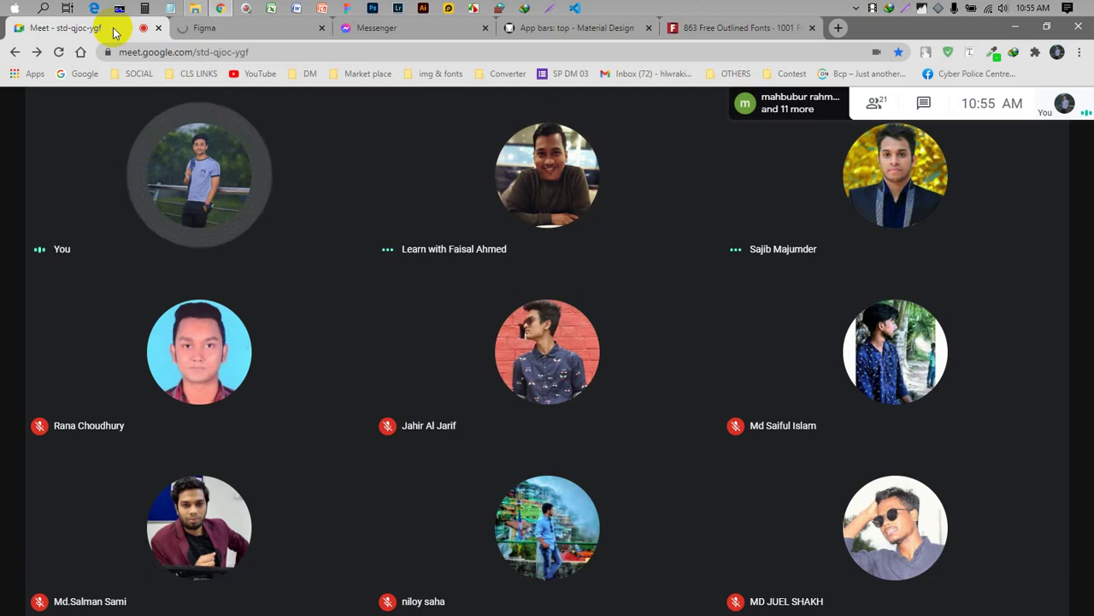
{"action": "left_click", "coordinate": [205, 34]}
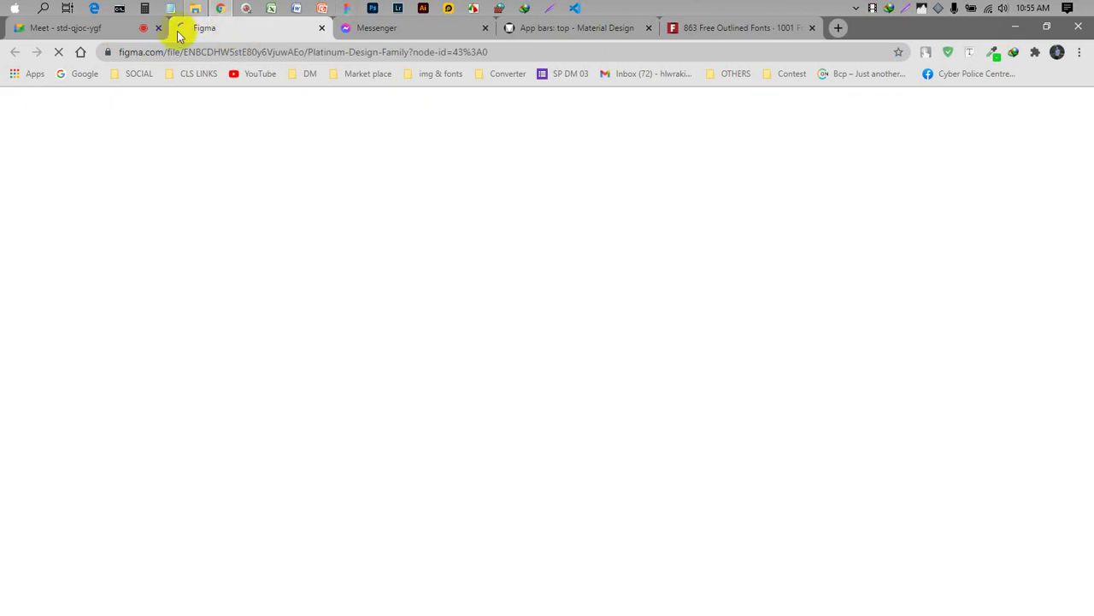
{"action": "left_click", "coordinate": [104, 31]}
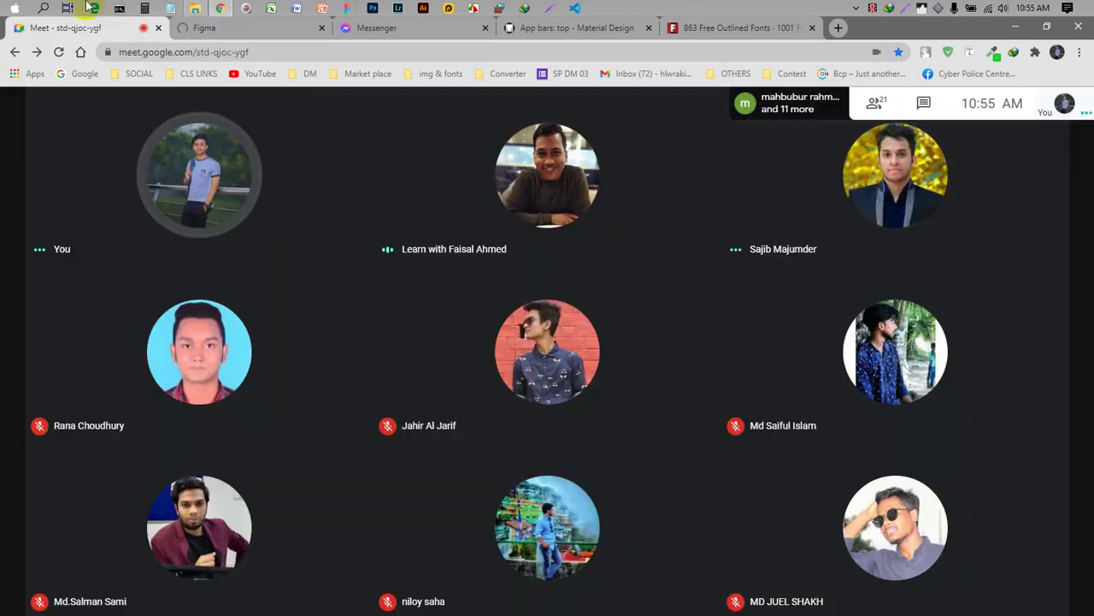
- Choose to open the shared Platinum Design Family file in the browser instead of the Figma app
{"action": "left_click", "coordinate": [249, 36]}
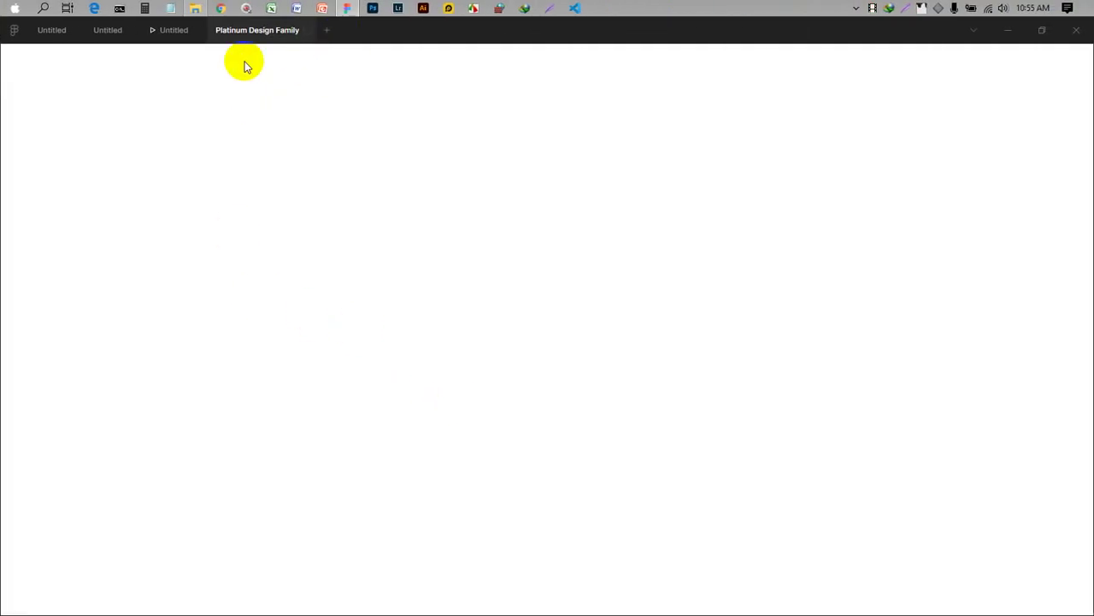
{"action": "key", "text": "alt+Tab"}
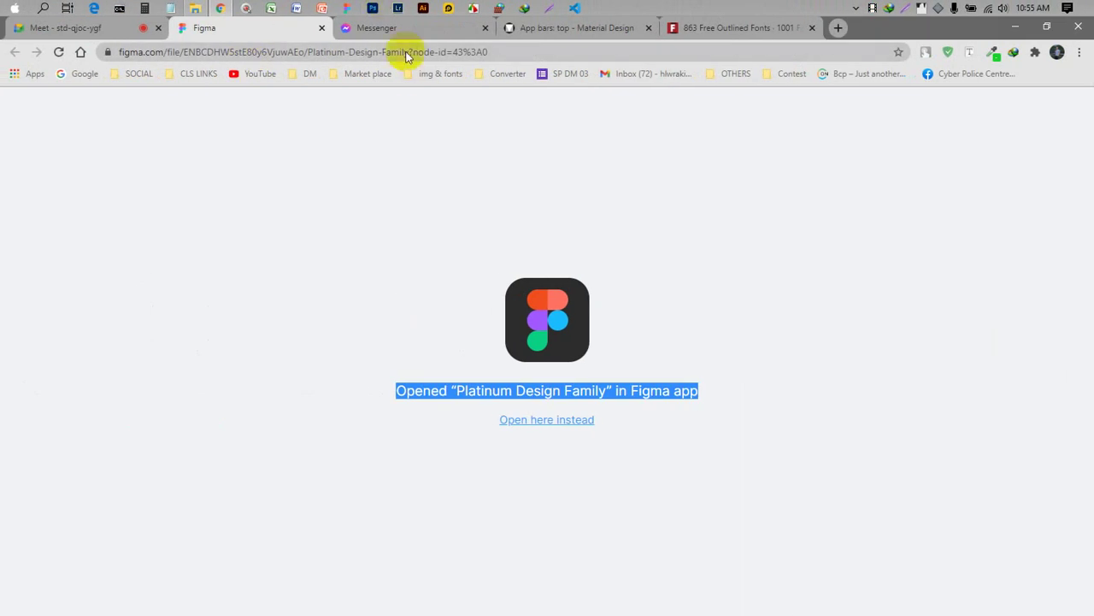
{"action": "left_click", "coordinate": [423, 345]}
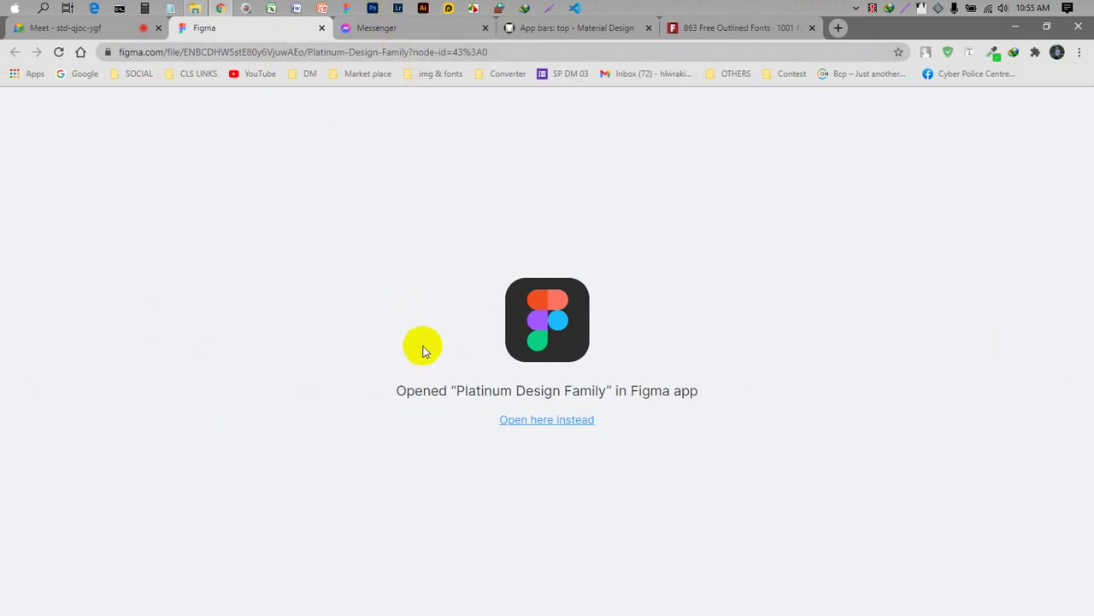
{"action": "left_click", "coordinate": [571, 412]}
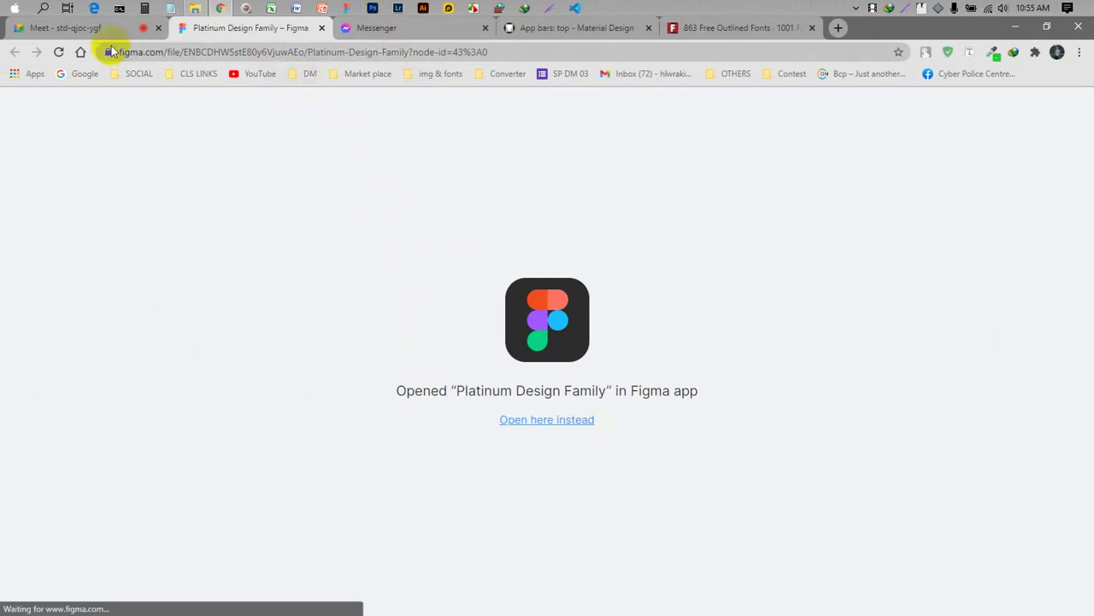
- Alternate between the Meet call and the Platinum Design Family file while it loads, ending on the Figma file
{"action": "left_click", "coordinate": [94, 27]}
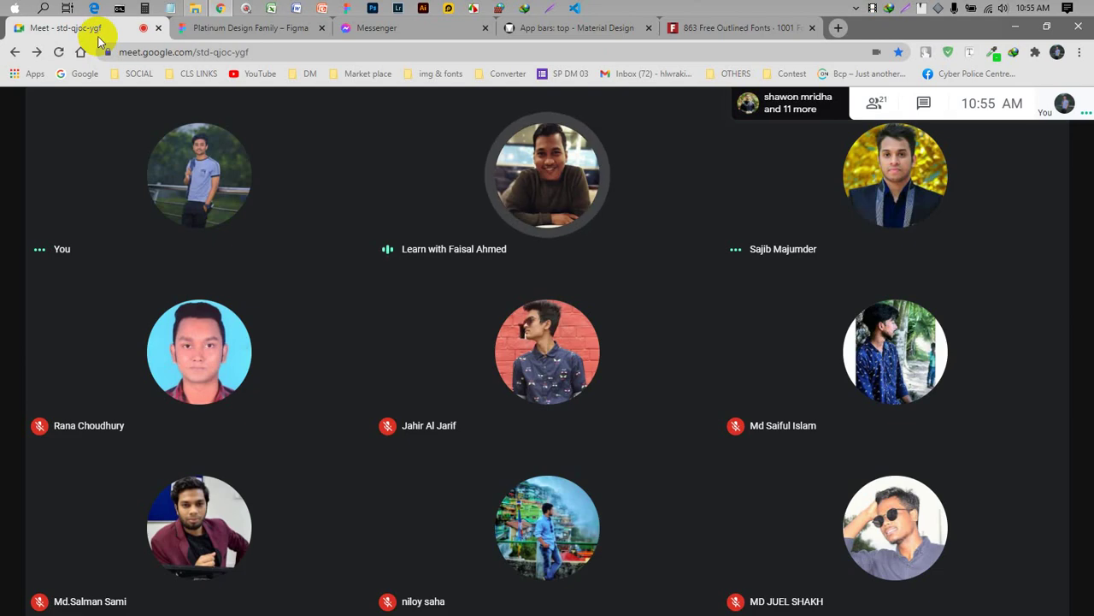
{"action": "left_click", "coordinate": [216, 29]}
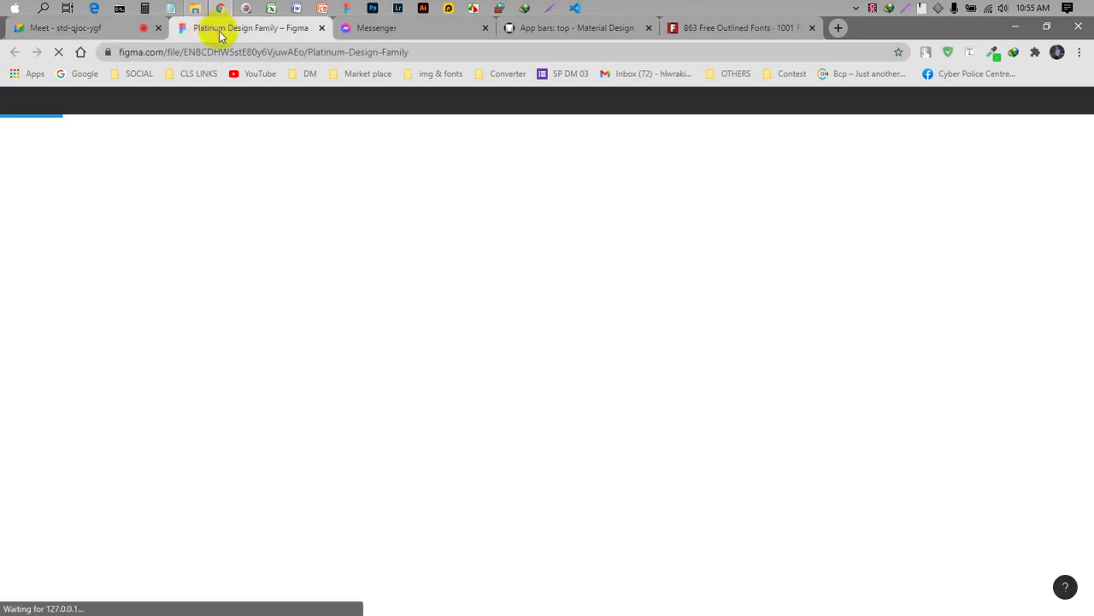
{"action": "left_click", "coordinate": [83, 33]}
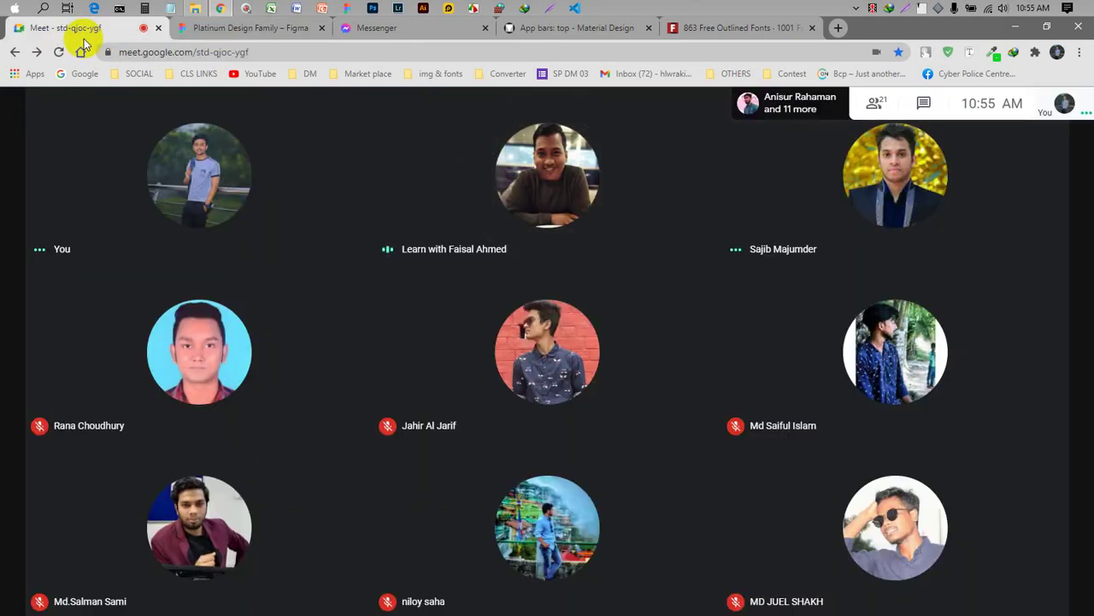
{"action": "left_click", "coordinate": [289, 32]}
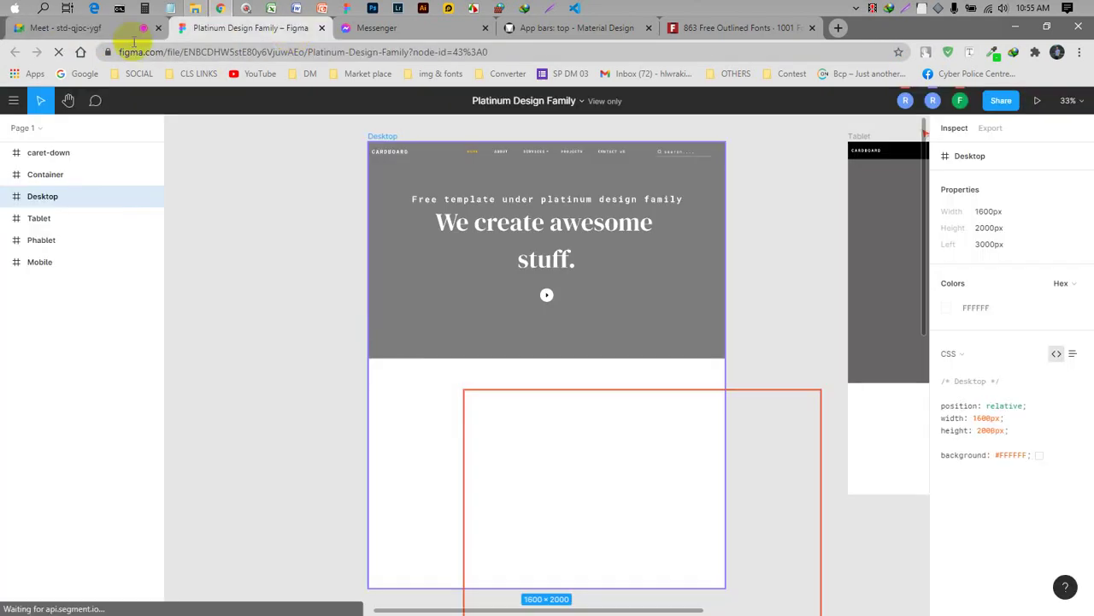
- Examine the Desktop frame's hero banner up close and check the properties of its Portfolio frame
{"action": "left_click", "coordinate": [308, 202]}
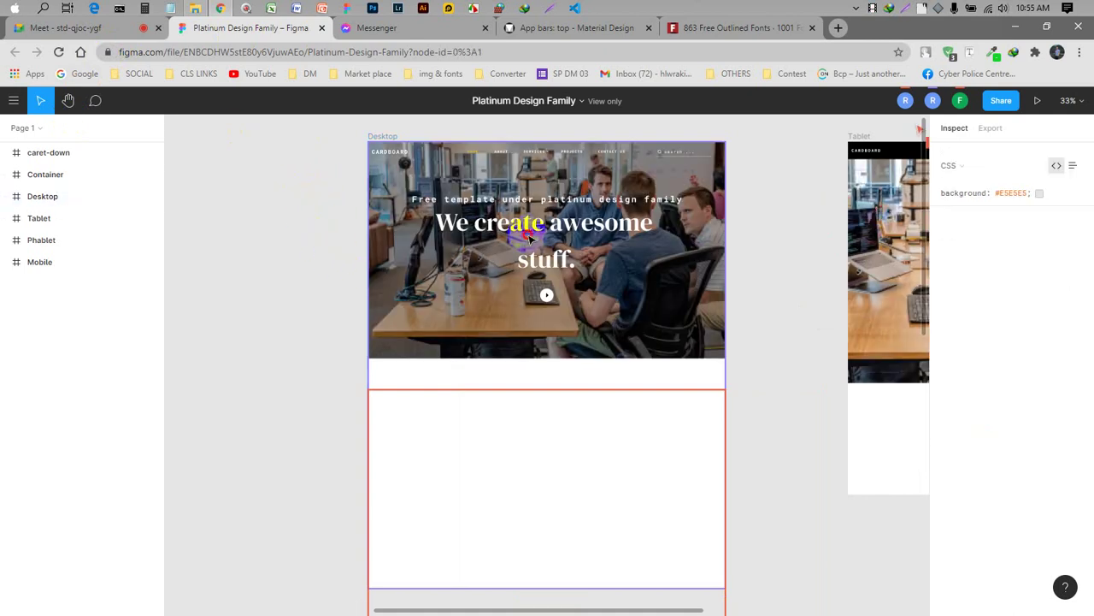
{"action": "scroll", "coordinate": [590, 218], "scroll_direction": "up", "scroll_amount": 1}
{"action": "scroll", "coordinate": [590, 218], "scroll_direction": "up", "scroll_amount": 1}
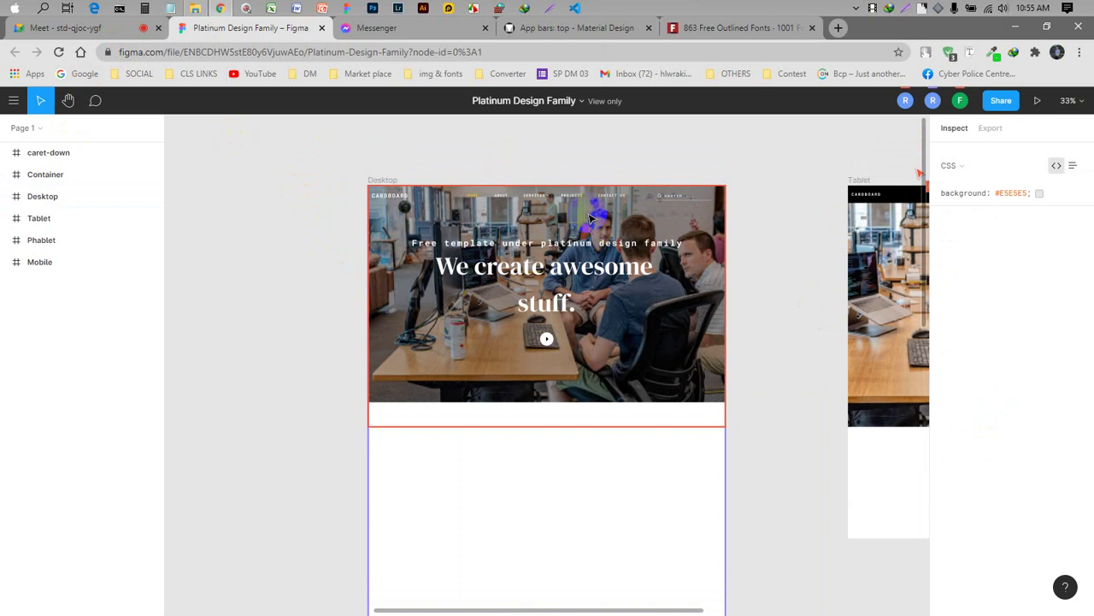
{"action": "scroll", "coordinate": [590, 218], "scroll_direction": "up", "scroll_amount": 2}
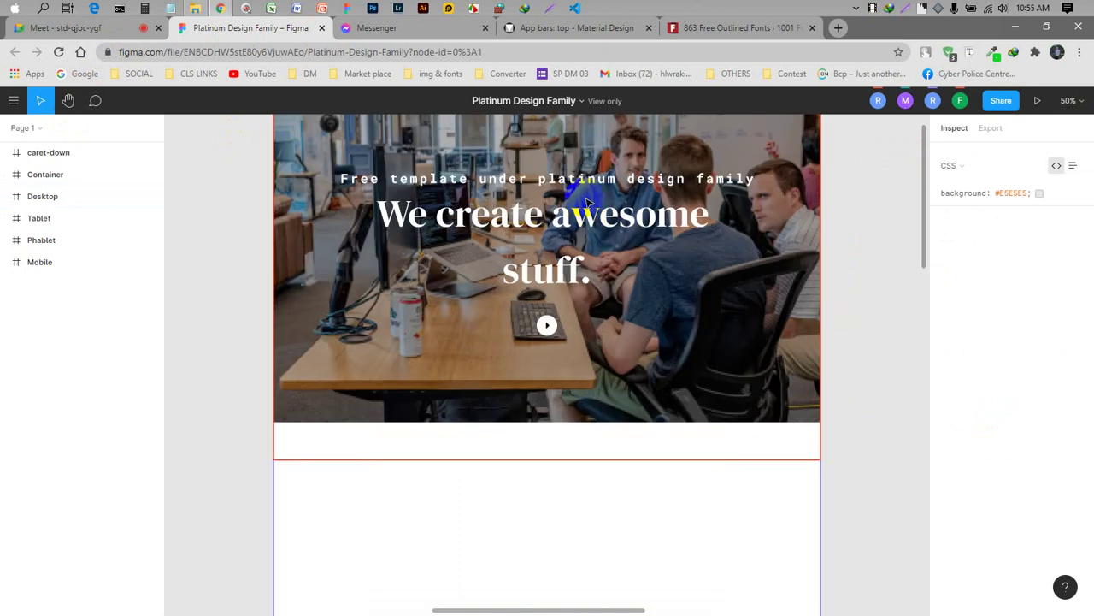
{"action": "left_click", "coordinate": [601, 288]}
{"action": "left_click", "coordinate": [701, 196]}
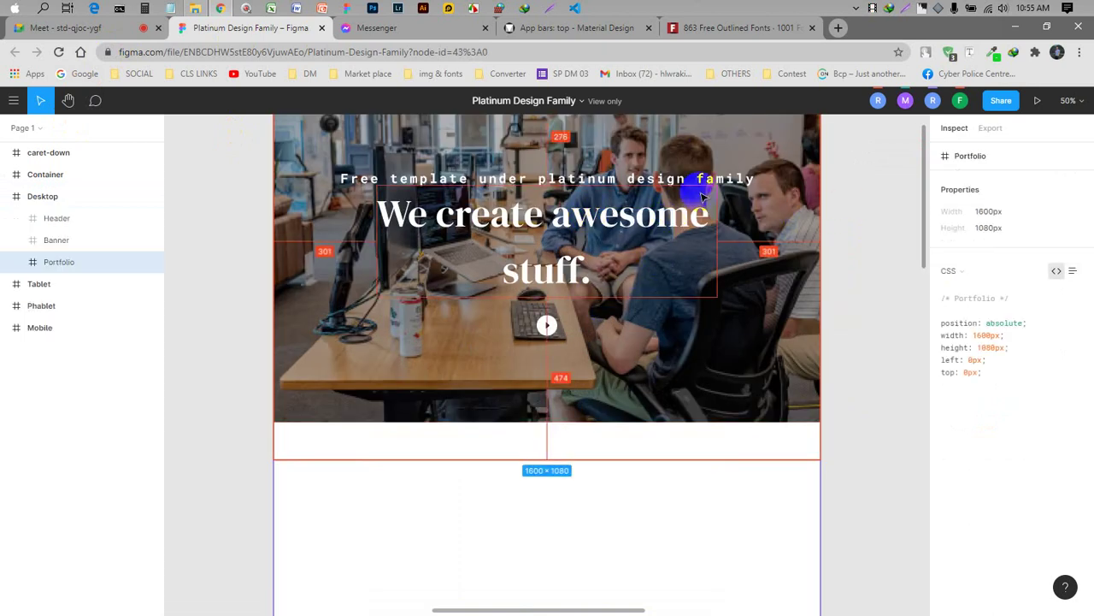
{"action": "key", "text": "Escape"}
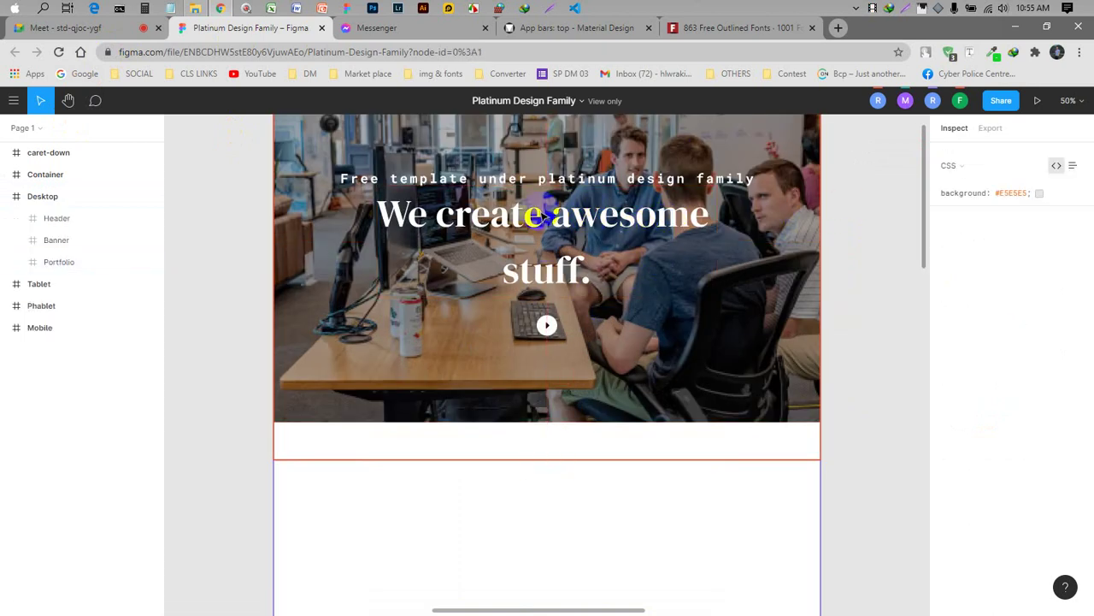
{"action": "scroll", "coordinate": [303, 234], "scroll_direction": "up", "scroll_amount": 5}
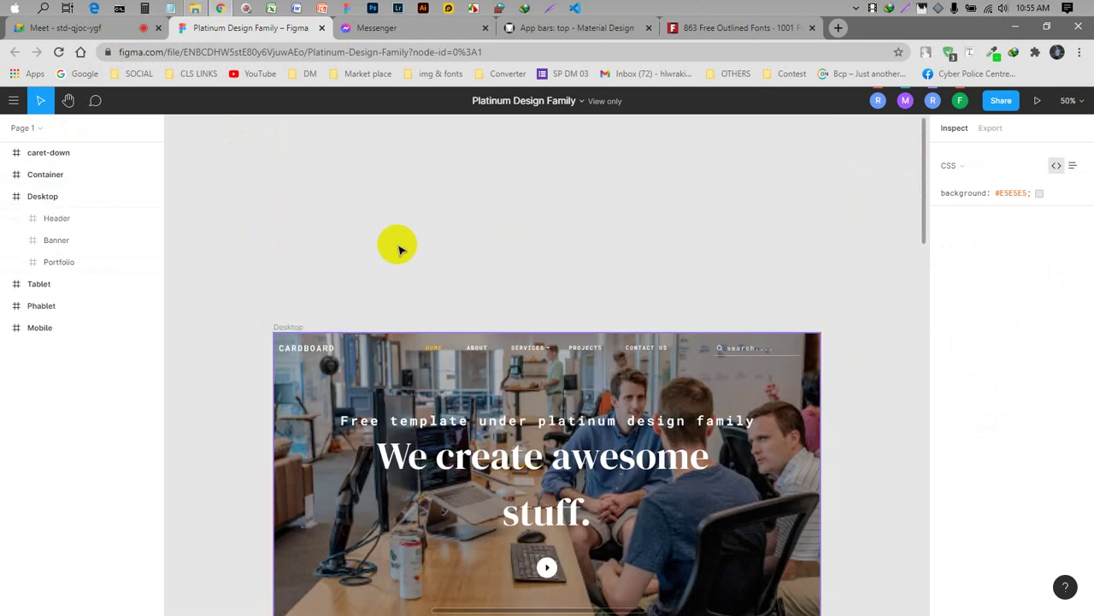
{"action": "scroll", "coordinate": [389, 209], "scroll_direction": "down", "scroll_amount": 1}
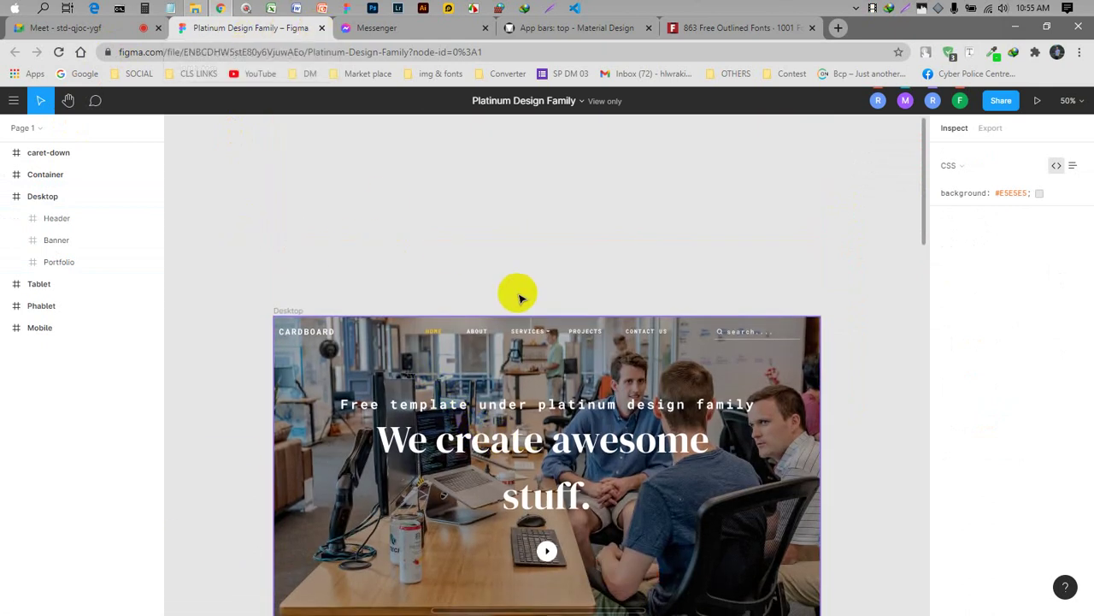
- Check the Meet call briefly, return to the Figma file and look over the Desktop frame from its header to the area below the banner
{"action": "left_click", "coordinate": [36, 25]}
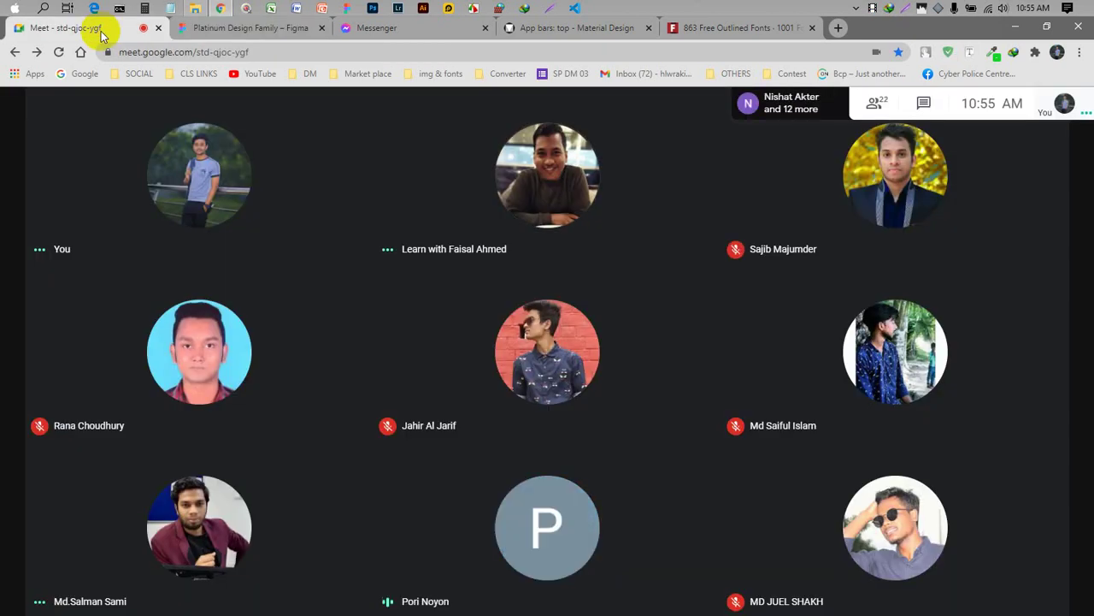
{"action": "left_click", "coordinate": [289, 28]}
{"action": "scroll", "coordinate": [359, 192], "scroll_direction": "down", "scroll_amount": 2}
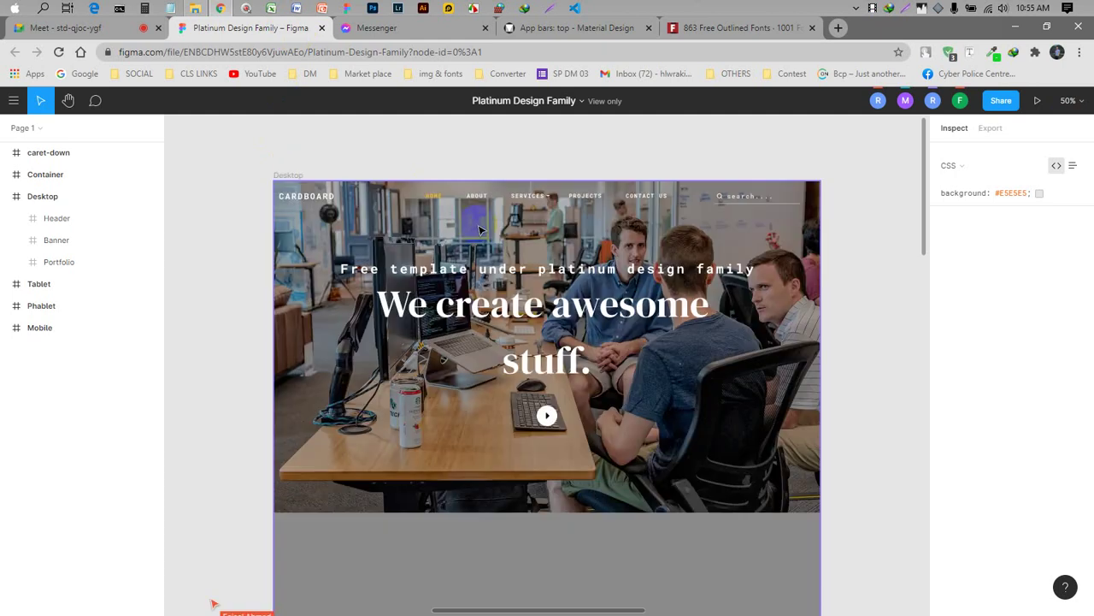
{"action": "left_click_drag", "start_coordinate": [254, 207], "coordinate": [355, 153]}
{"action": "scroll", "coordinate": [448, 435], "scroll_direction": "down", "scroll_amount": 8}
{"action": "scroll", "coordinate": [672, 350], "scroll_direction": "up", "scroll_amount": 5}
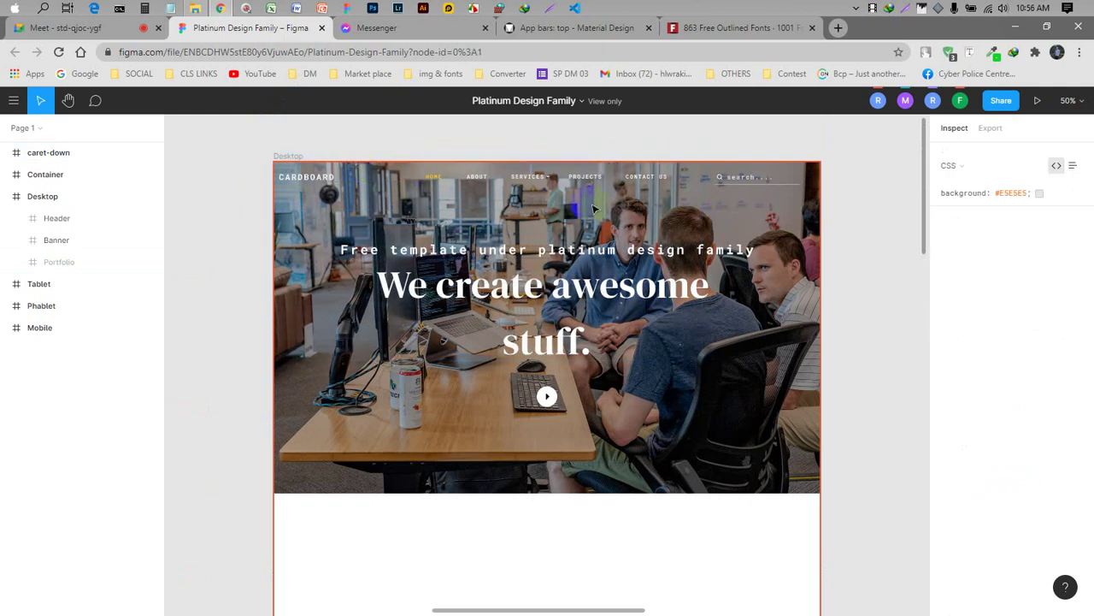
- Inspect the caret-down frame, and the Container frame's properties and nested layers
{"action": "left_click", "coordinate": [565, 203]}
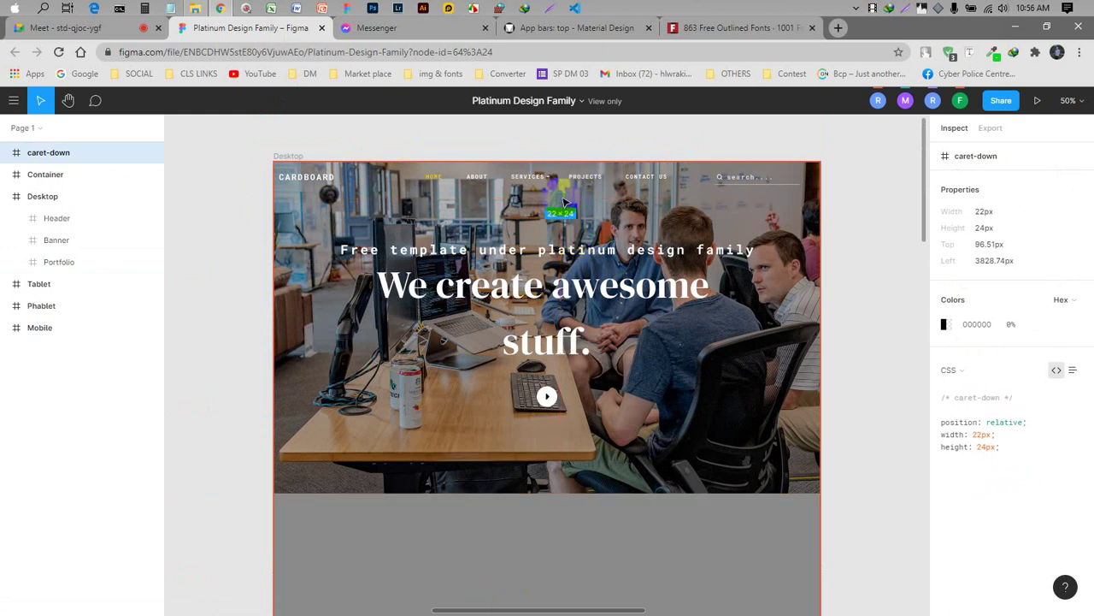
{"action": "left_click", "coordinate": [557, 131]}
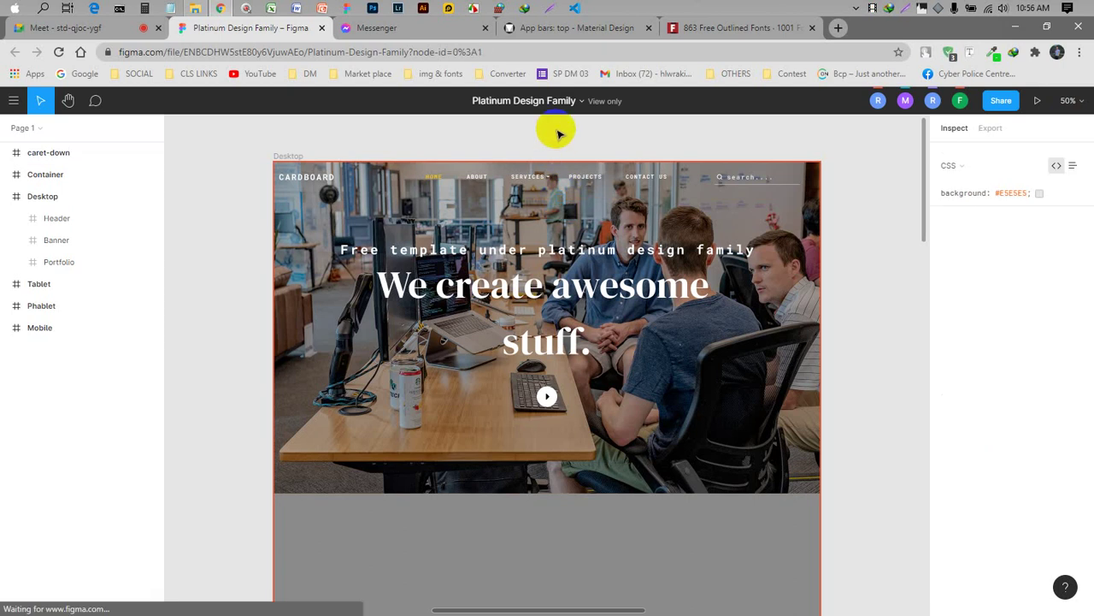
{"action": "left_click", "coordinate": [564, 203]}
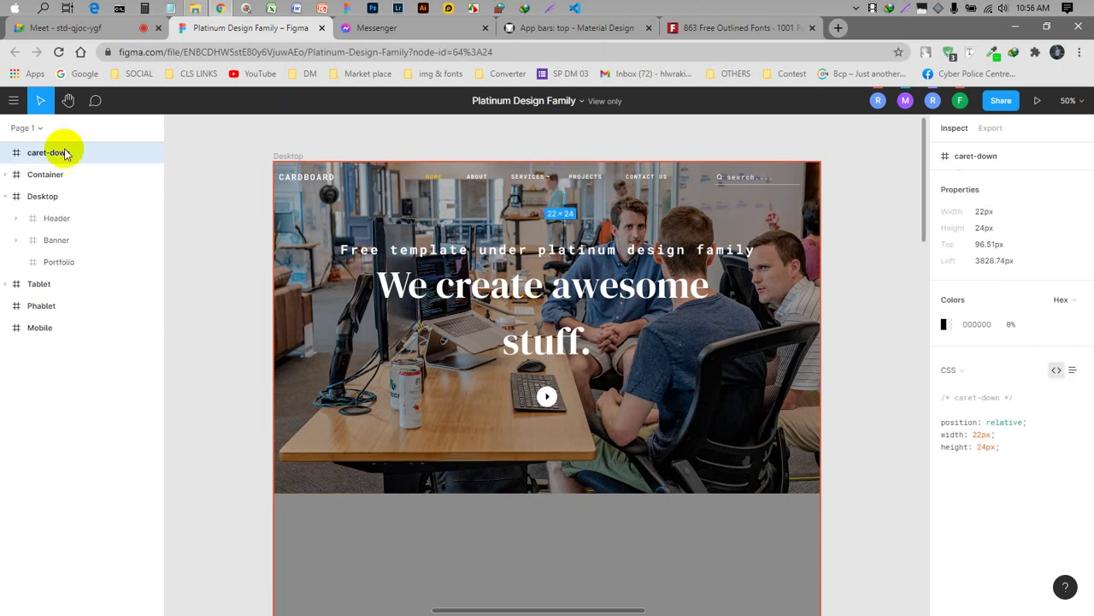
{"action": "left_click", "coordinate": [34, 178]}
{"action": "left_click", "coordinate": [9, 175]}
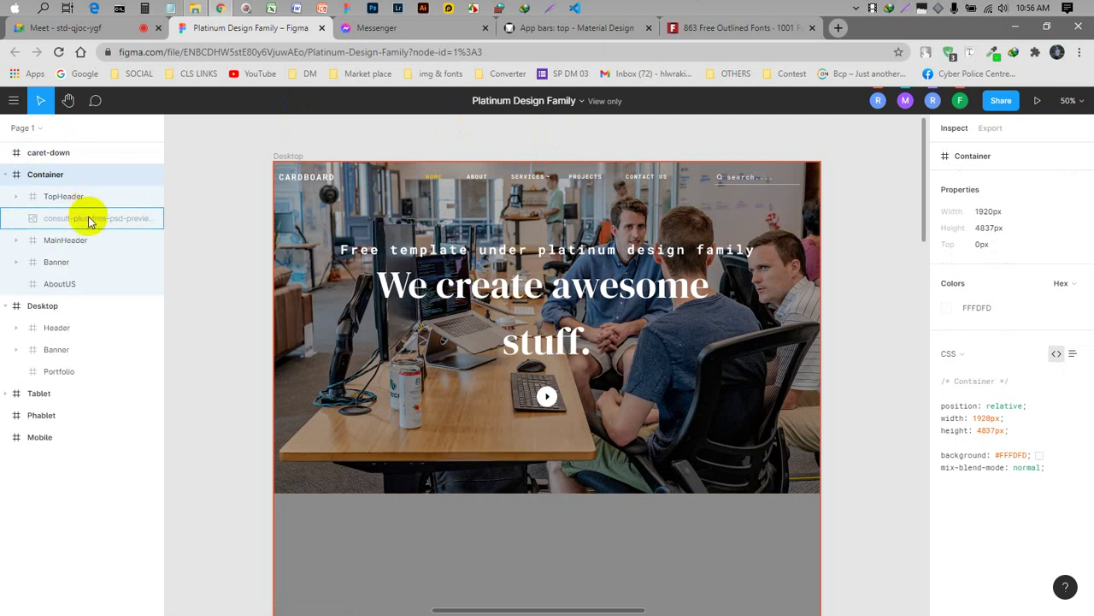
{"action": "left_click", "coordinate": [177, 256]}
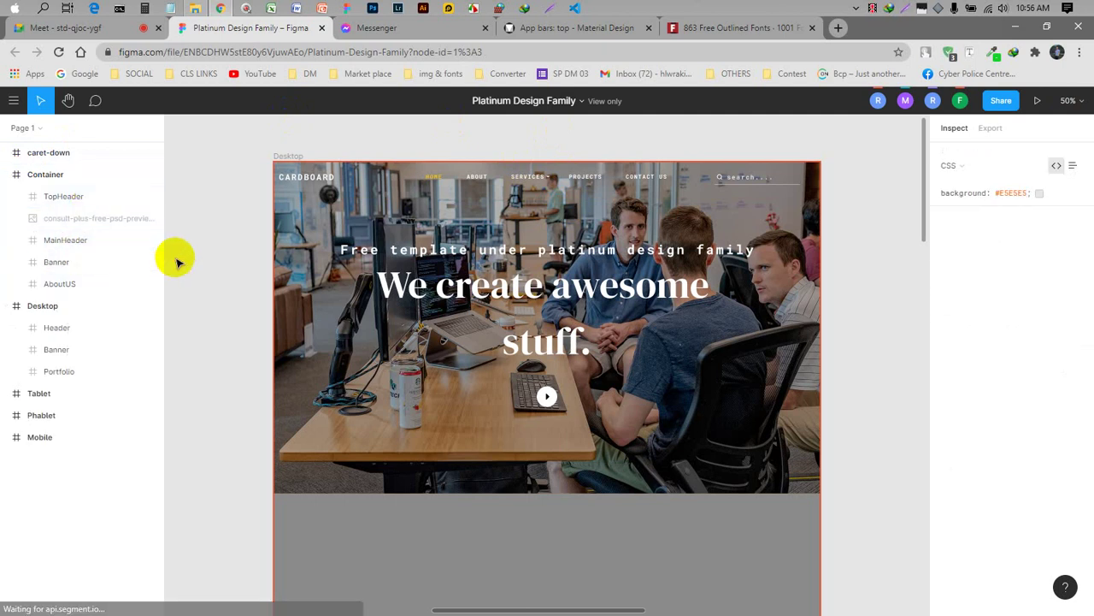
- Collapse Container, expand the Desktop frame's Banner layers, and copy the font name Roboto Mono from the "Free template under platinum design family" text
{"action": "left_click", "coordinate": [8, 176]}
{"action": "left_click", "coordinate": [20, 241]}
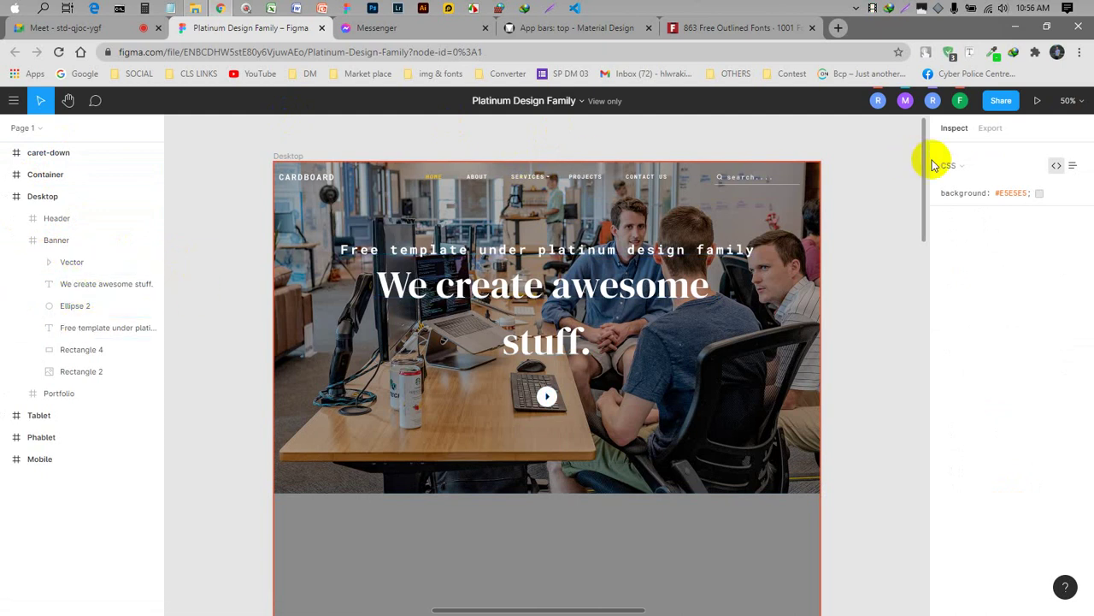
{"action": "left_click", "coordinate": [94, 328]}
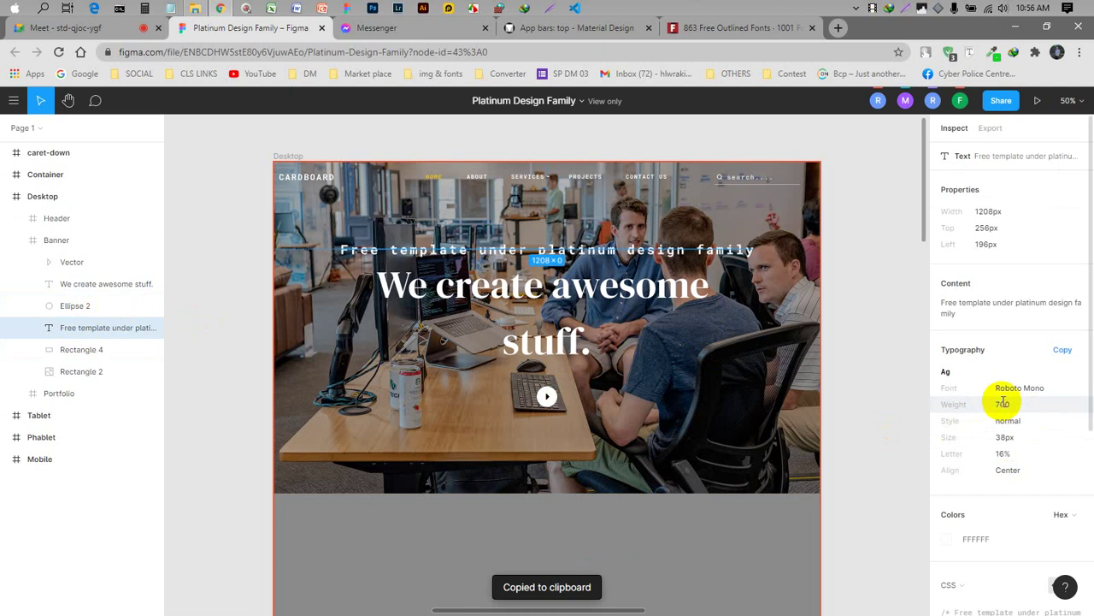
{"action": "left_click", "coordinate": [1014, 386]}
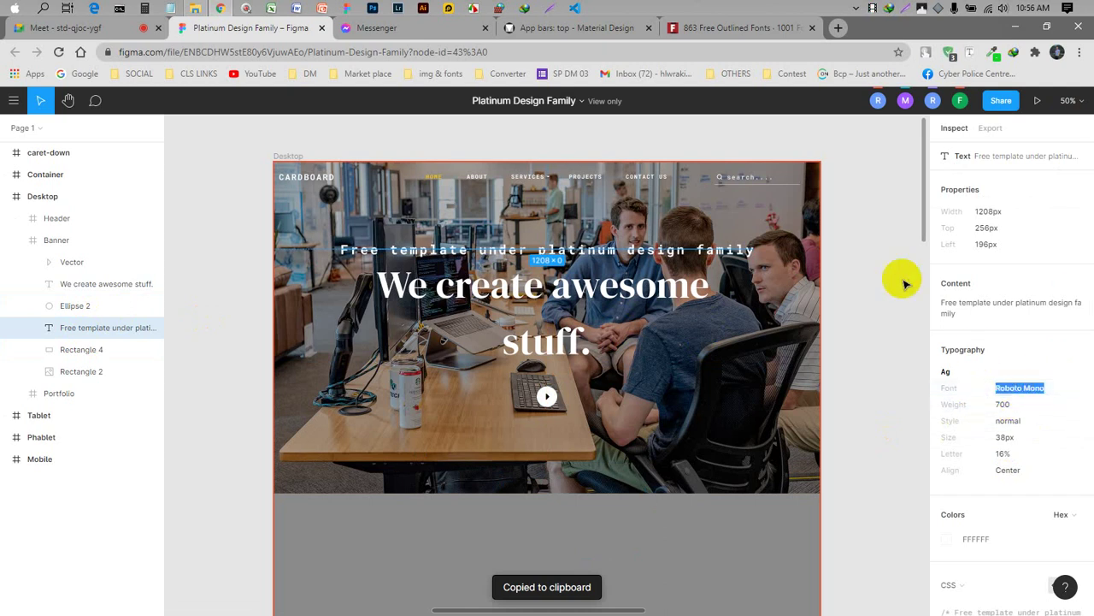
{"action": "left_click", "coordinate": [875, 253]}
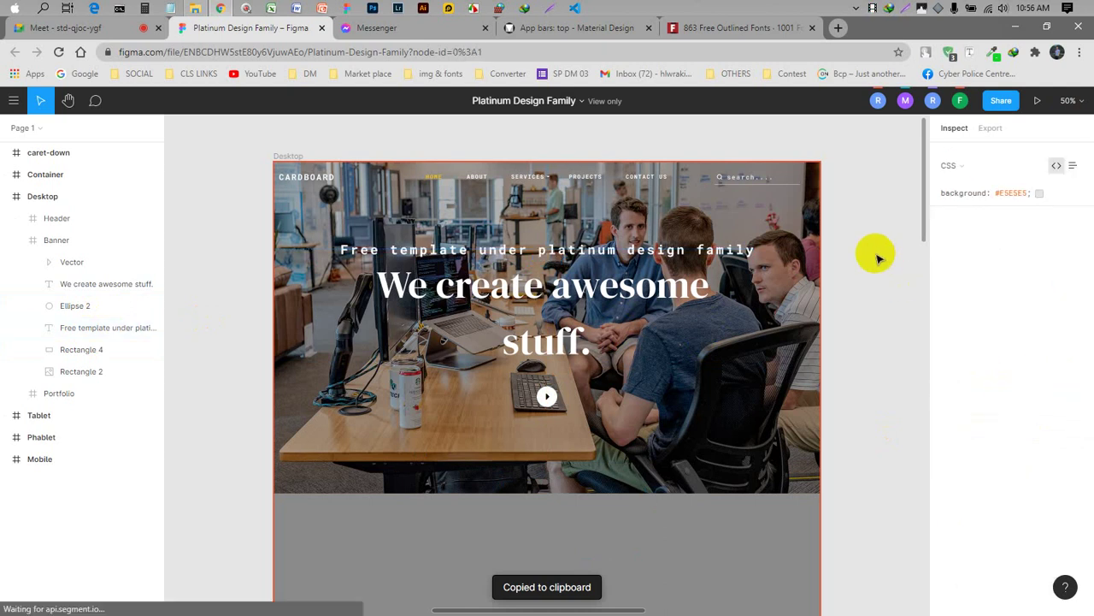
- Close the Platinum Design Family file to return to the Meet call, and mute and unmute the microphone
{"action": "left_click", "coordinate": [321, 28]}
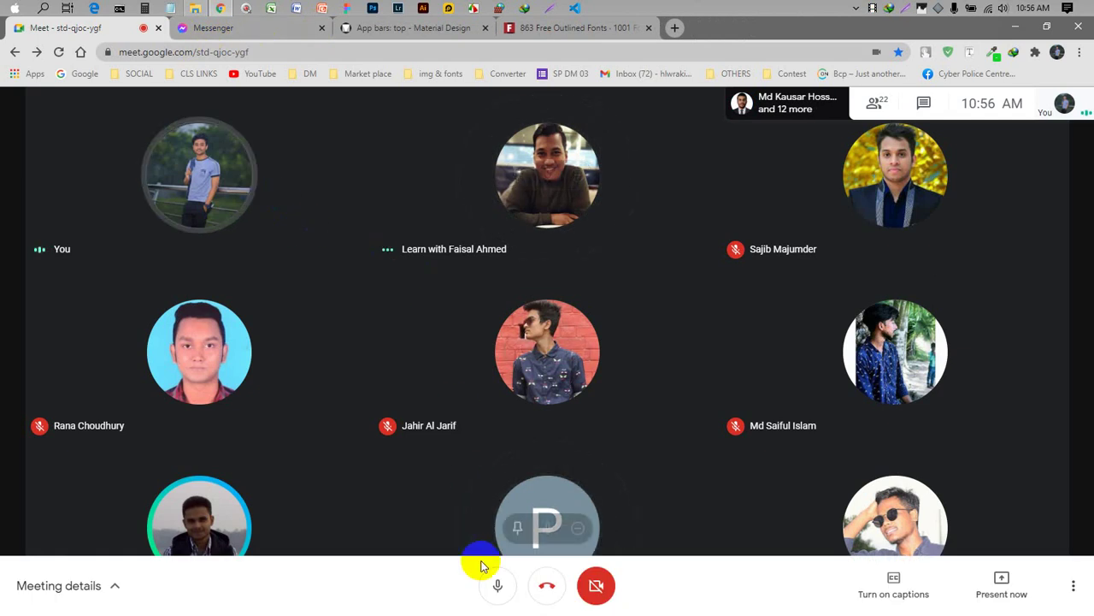
{"action": "left_click", "coordinate": [494, 586]}
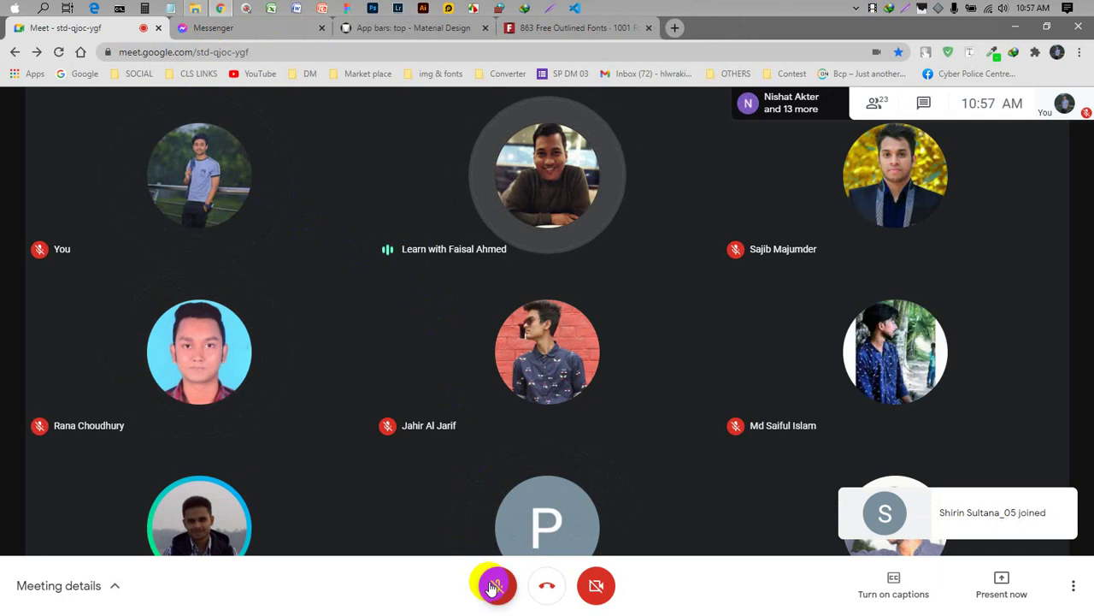
{"action": "left_click", "coordinate": [492, 586]}
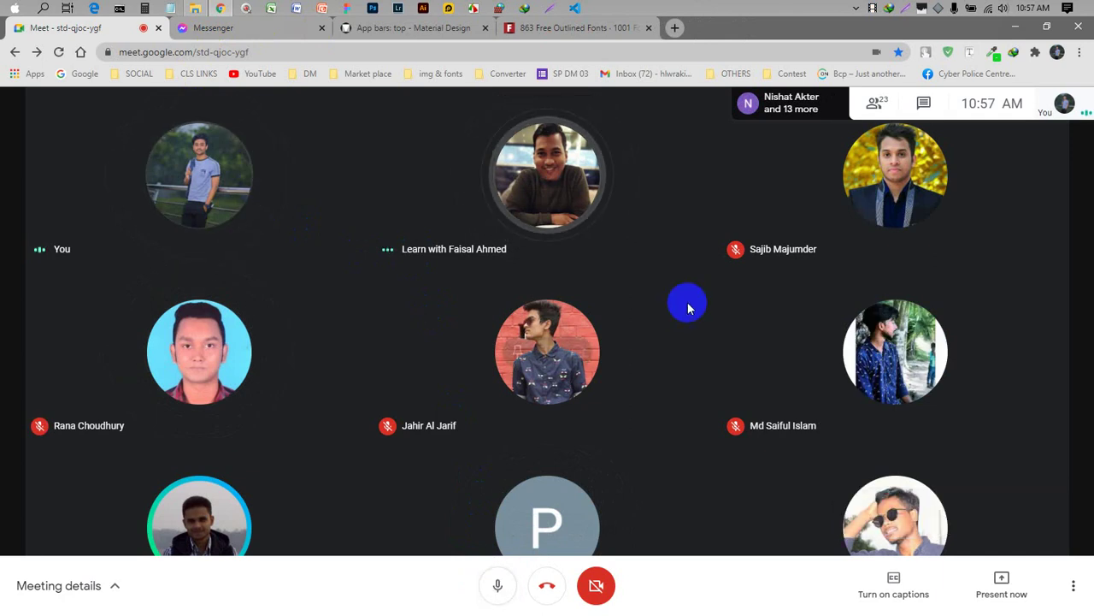
- Look through the full list of people in the call and close the meeting details
{"action": "left_click", "coordinate": [875, 101]}
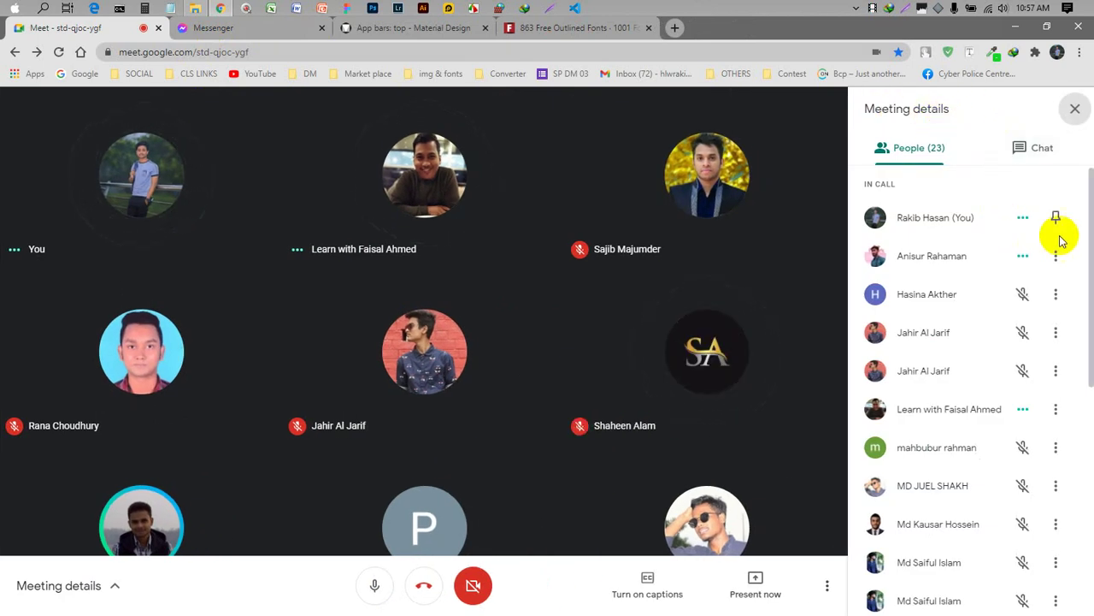
{"action": "left_click_drag", "start_coordinate": [1091, 245], "coordinate": [1091, 511]}
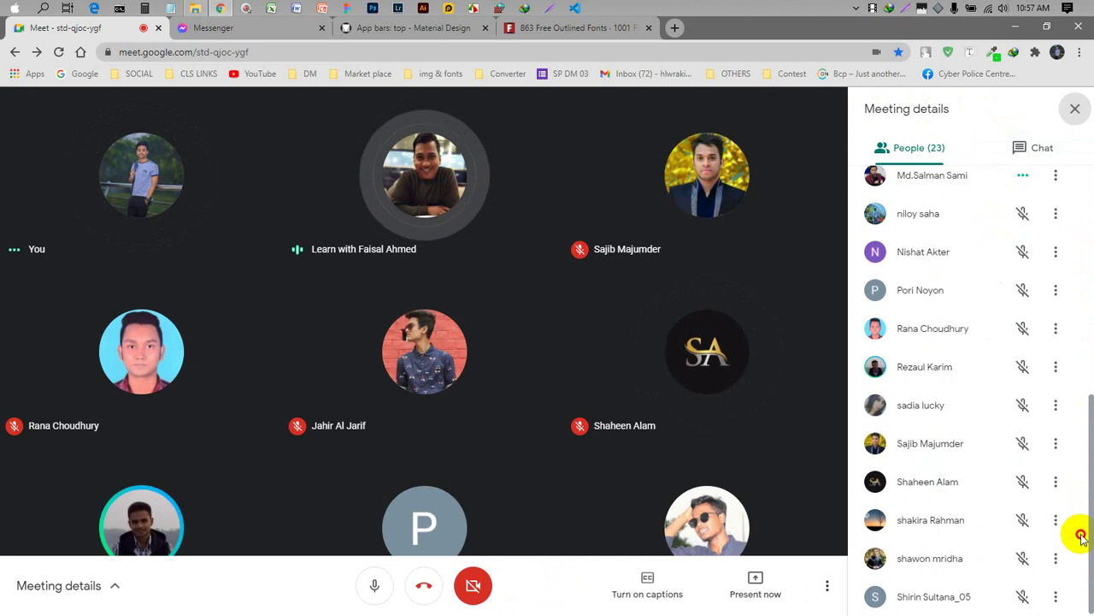
{"action": "left_click_drag", "start_coordinate": [1089, 472], "coordinate": [1075, 215]}
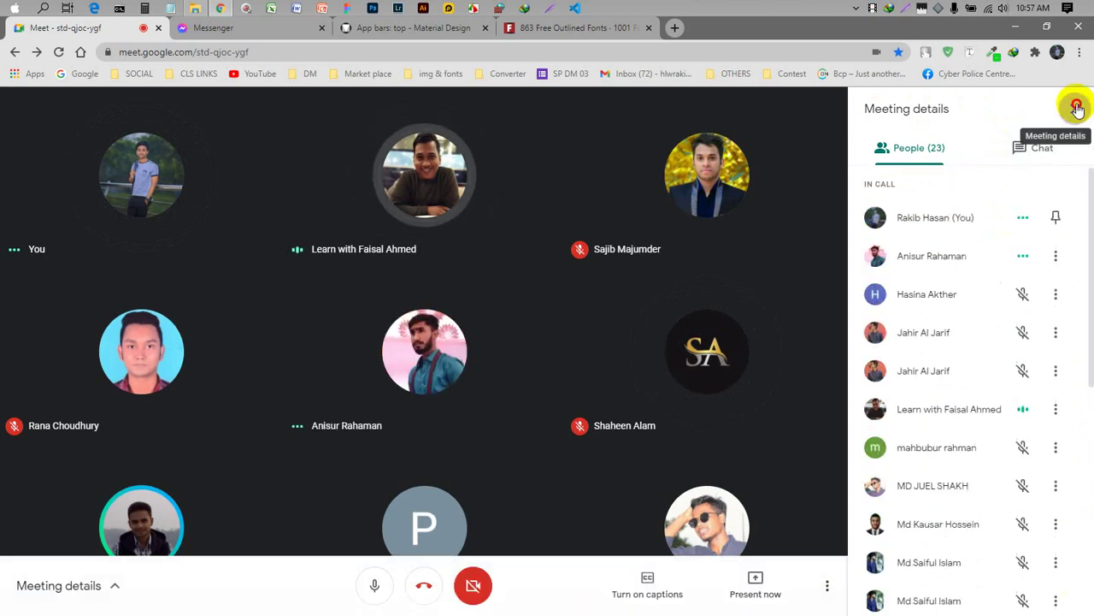
{"action": "left_click", "coordinate": [1077, 107]}
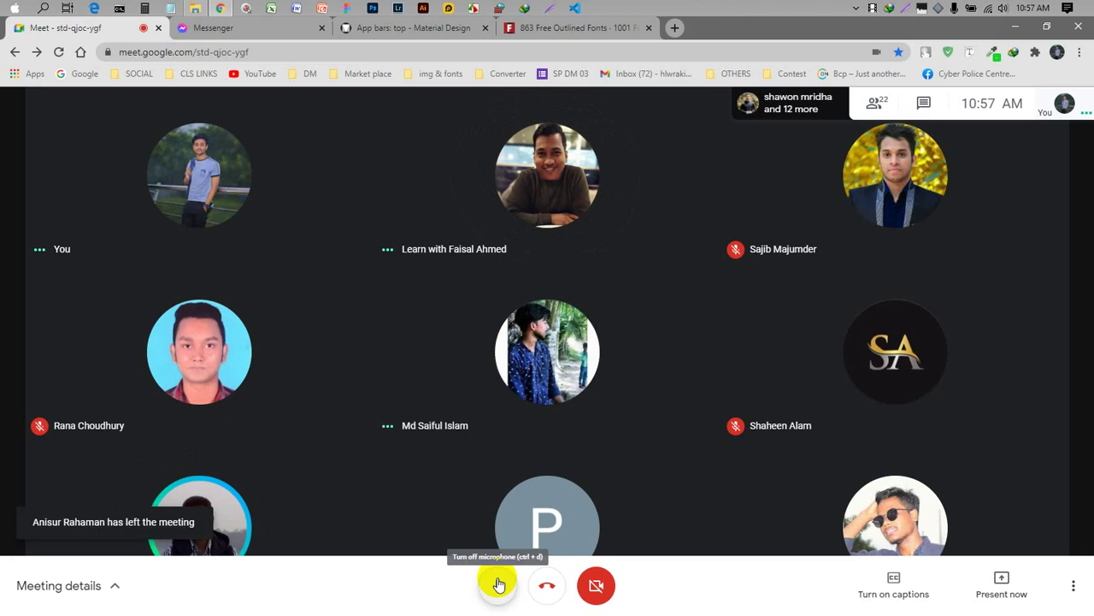
- Check the participant list once more, close it, and open the meeting chat to view the shared Figma link
{"action": "left_click", "coordinate": [874, 103]}
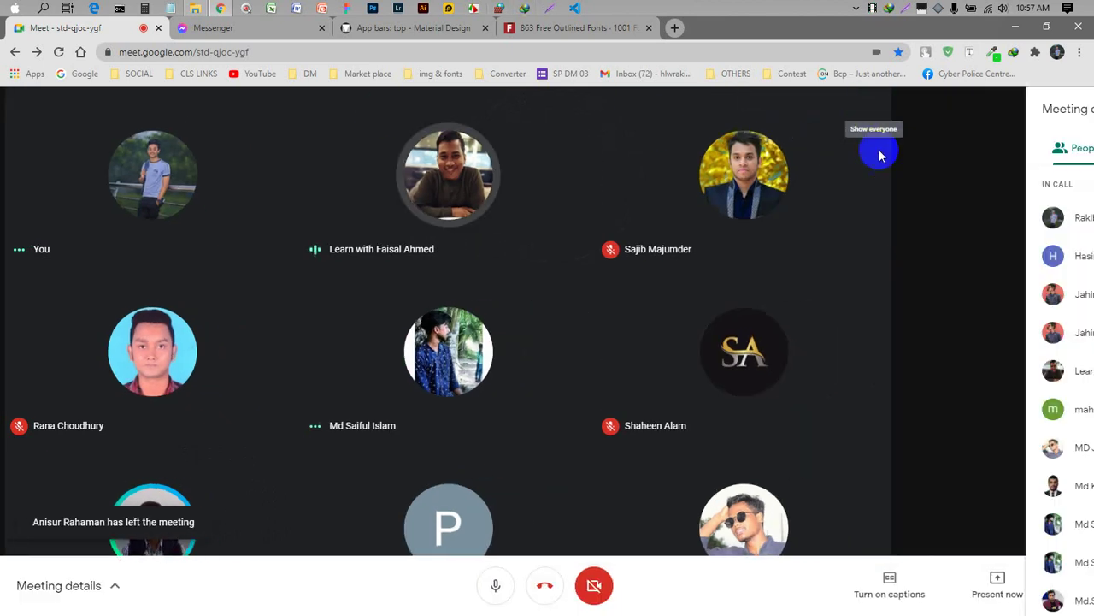
{"action": "scroll", "coordinate": [949, 364], "scroll_direction": "down", "scroll_amount": 5}
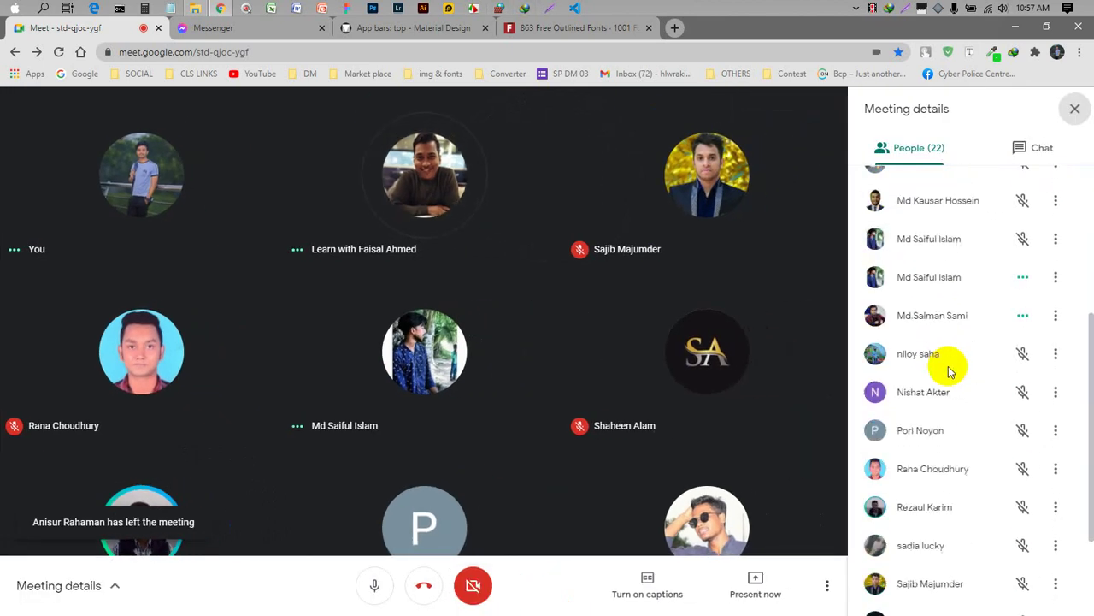
{"action": "left_click", "coordinate": [992, 146]}
{"action": "left_click", "coordinate": [959, 145]}
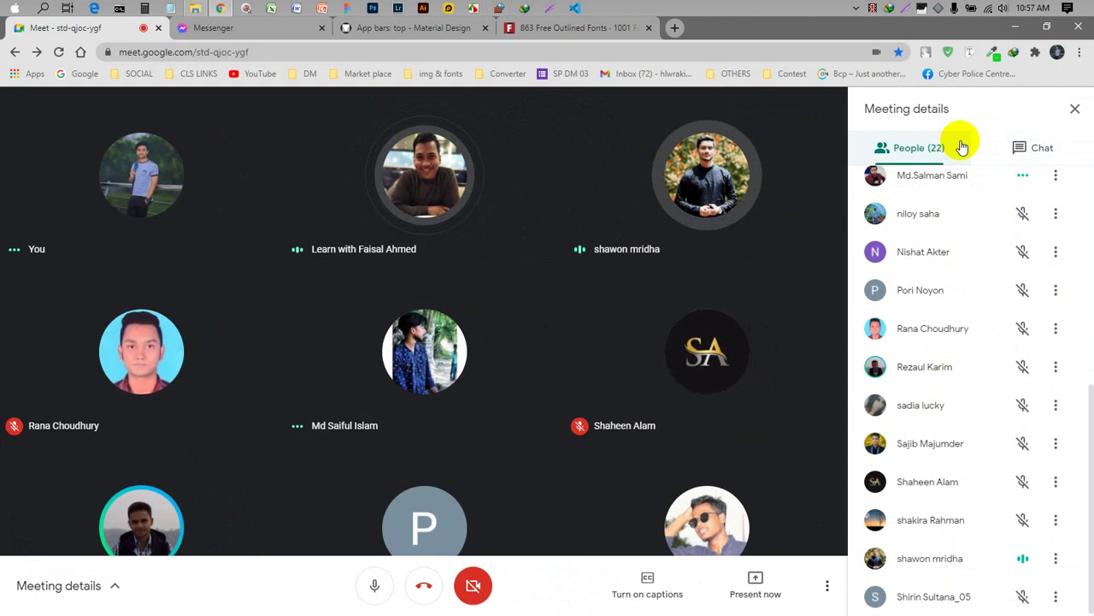
{"action": "left_click", "coordinate": [1075, 109]}
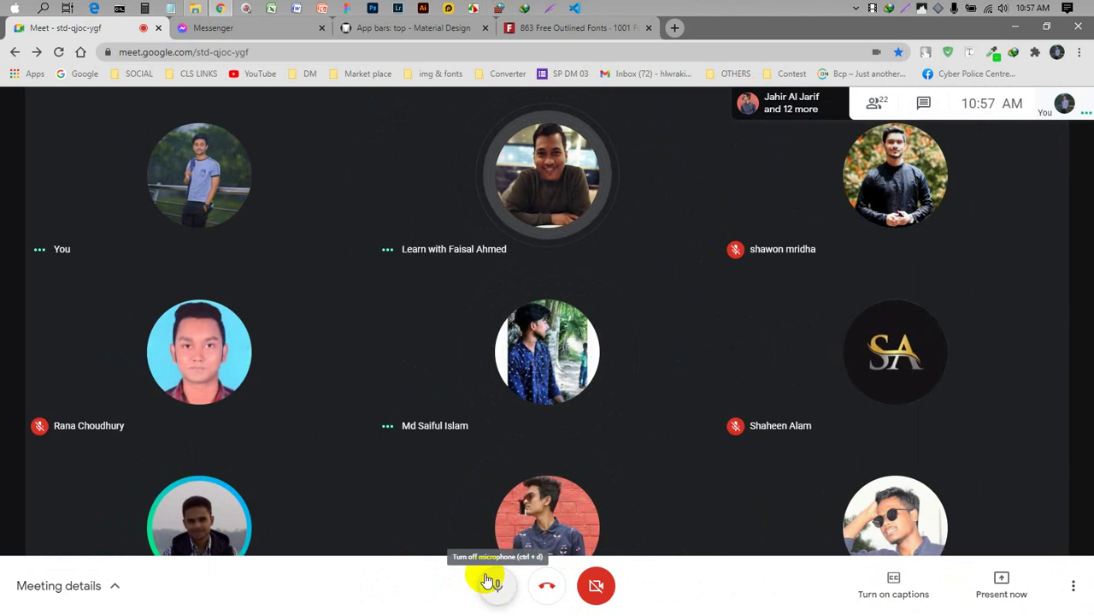
{"action": "left_click", "coordinate": [919, 116]}
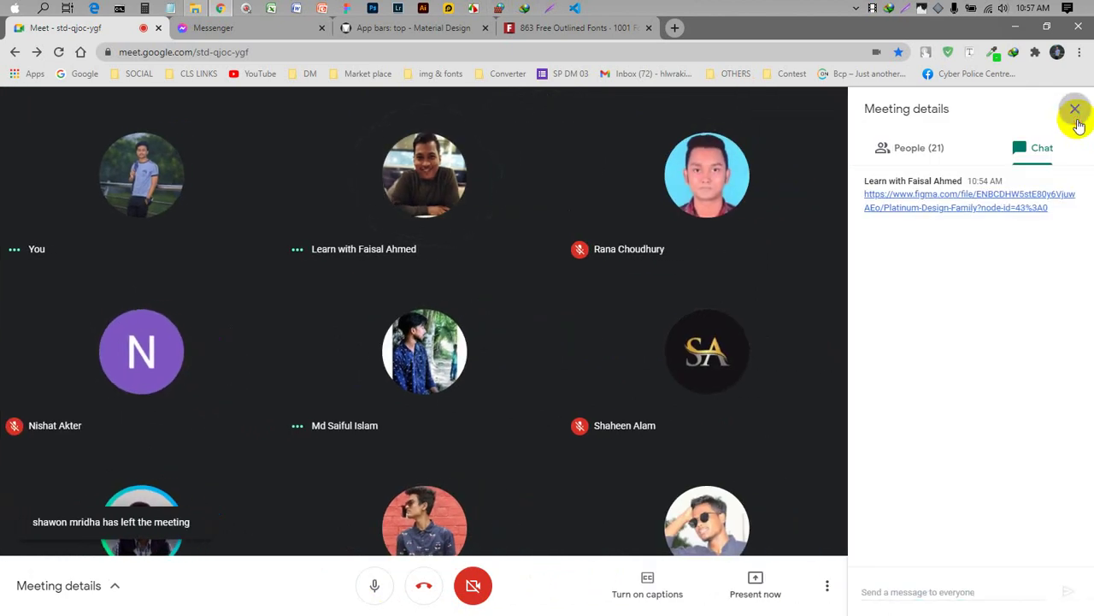
- Close the meeting details, check the Platinum Design Family group chat in Messenger, and return to the Meet call
{"action": "left_click", "coordinate": [1075, 115]}
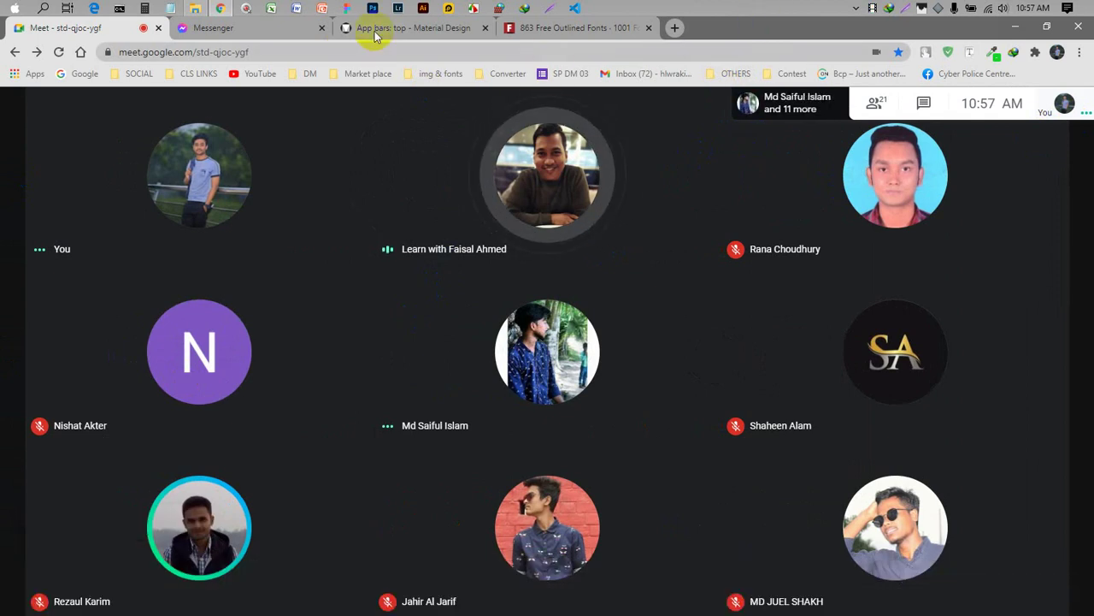
{"action": "left_click", "coordinate": [266, 34]}
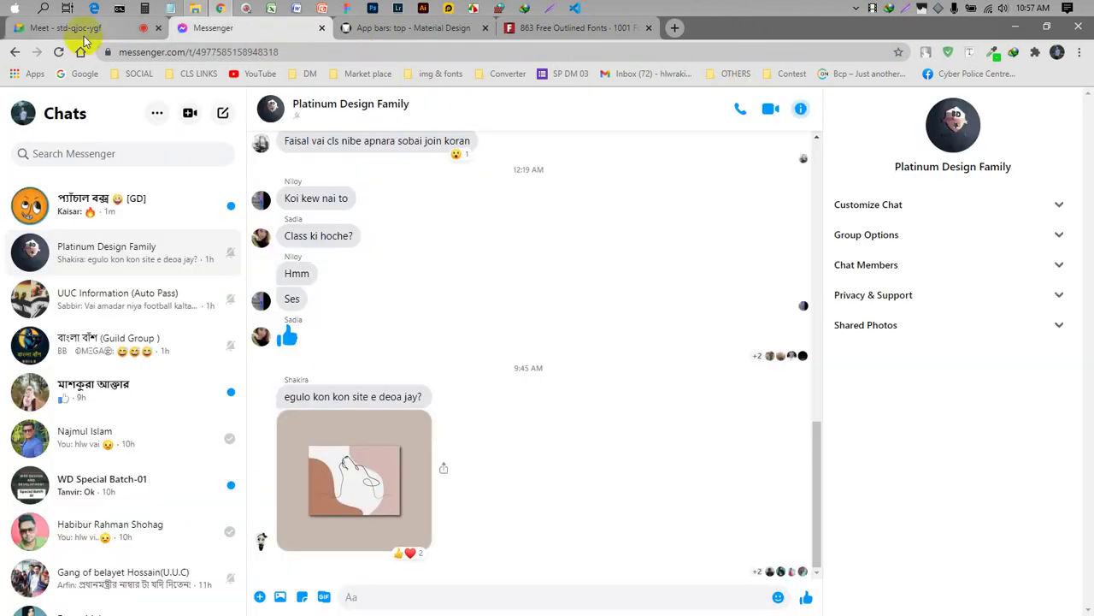
{"action": "left_click", "coordinate": [81, 34]}
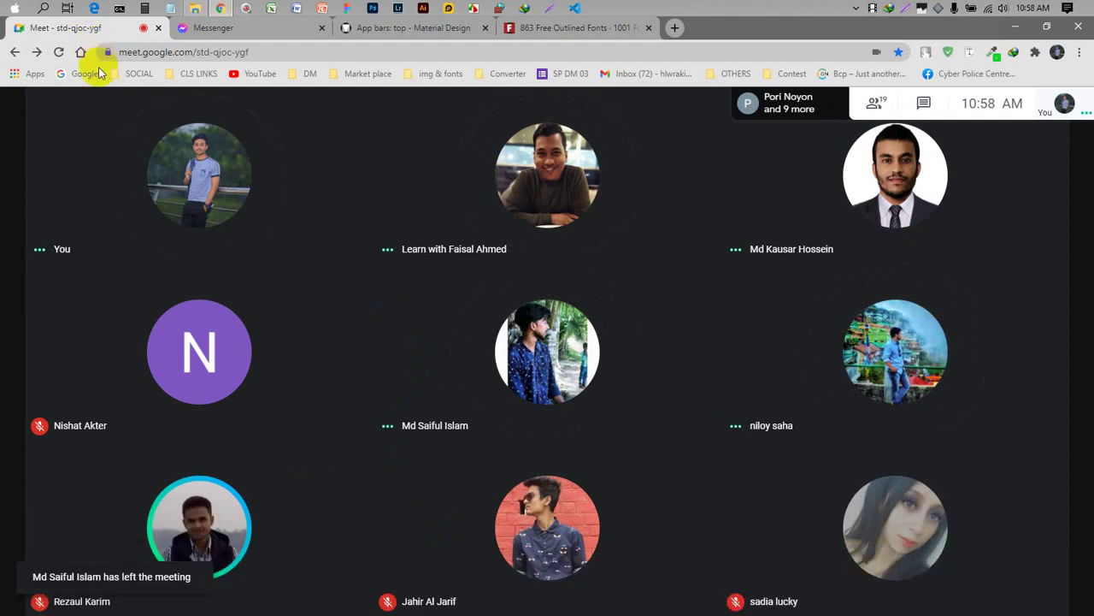
- Open the Windows Task View timeline and clear all activities from Earlier Today
{"action": "left_click", "coordinate": [67, 8]}
{"action": "left_click", "coordinate": [238, 28]}
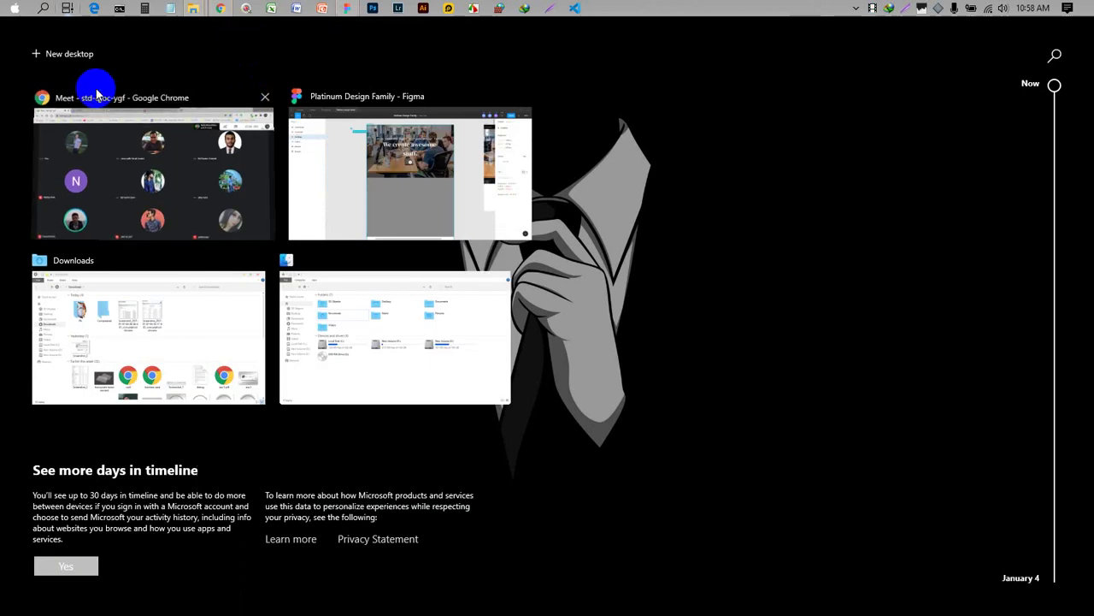
{"action": "right_click", "coordinate": [101, 120]}
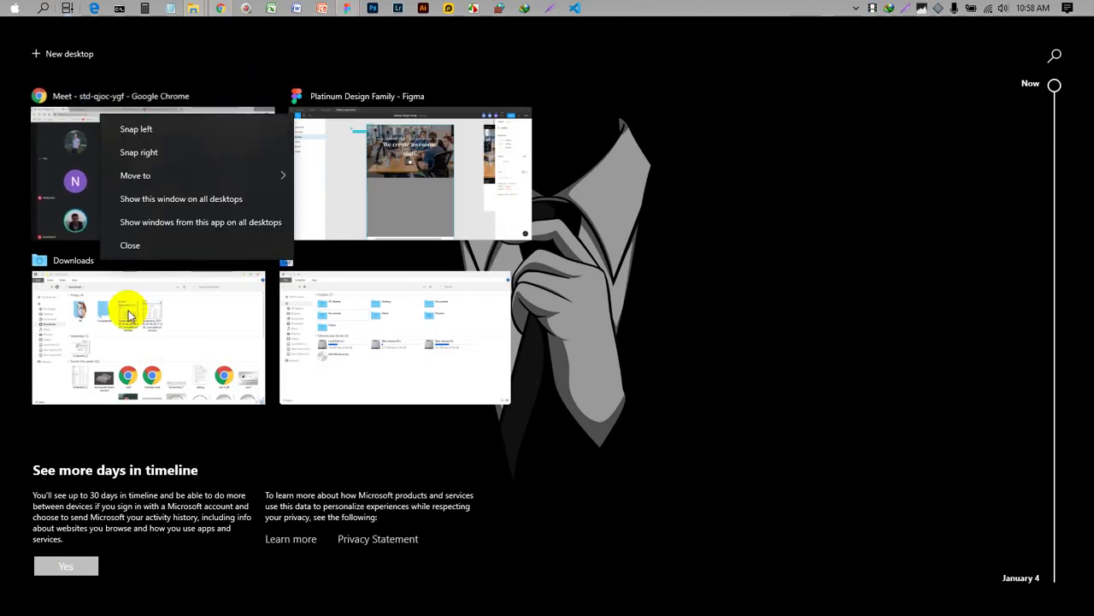
{"action": "left_click", "coordinate": [229, 439]}
{"action": "scroll", "coordinate": [235, 439], "scroll_direction": "down", "scroll_amount": 3}
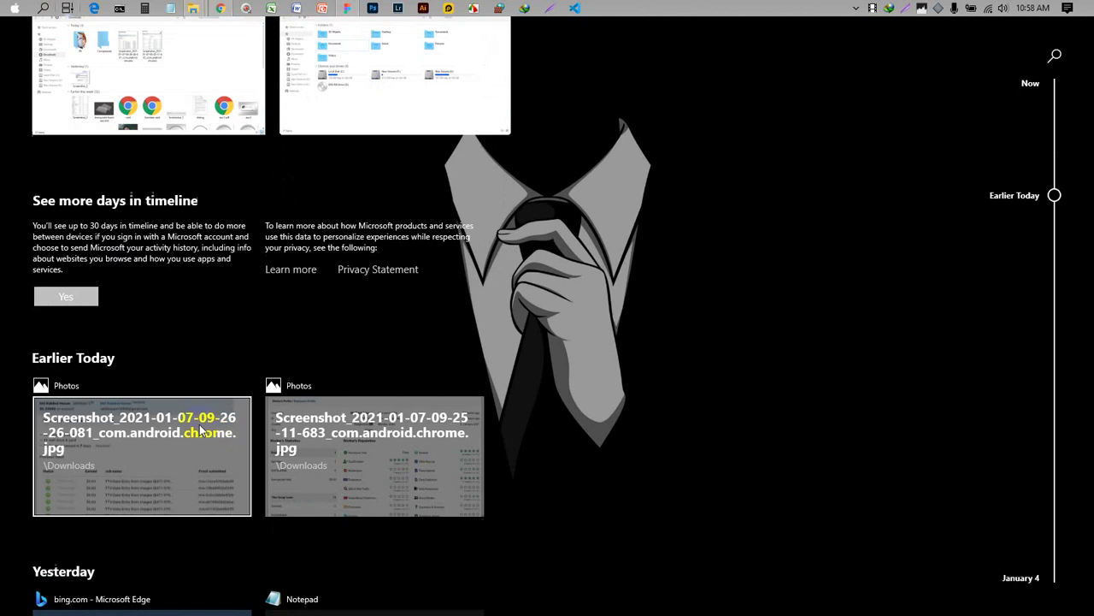
{"action": "right_click", "coordinate": [128, 423]}
{"action": "left_click", "coordinate": [182, 479]}
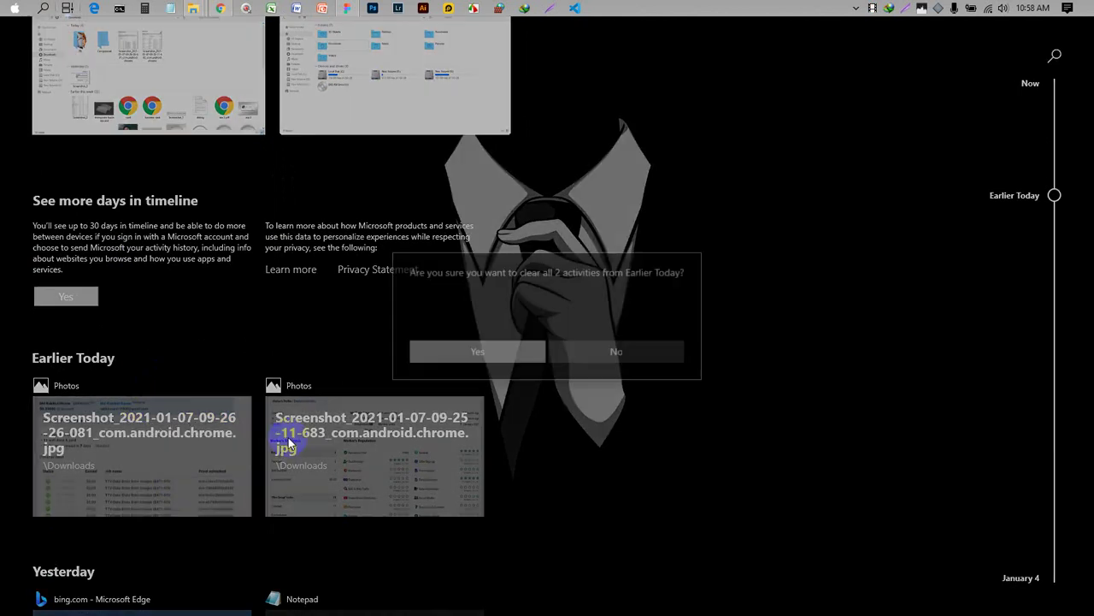
{"action": "left_click", "coordinate": [464, 347]}
- Clear all of Yesterday's activities from the timeline
{"action": "scroll", "coordinate": [178, 443], "scroll_direction": "down", "scroll_amount": 6}
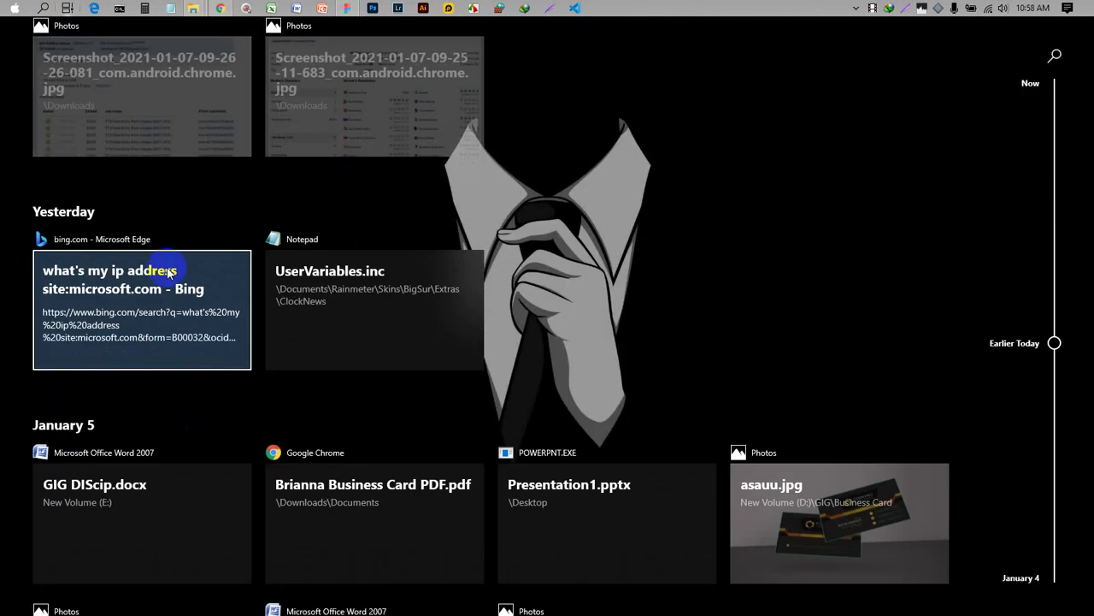
{"action": "right_click", "coordinate": [169, 272]}
{"action": "left_click", "coordinate": [220, 326]}
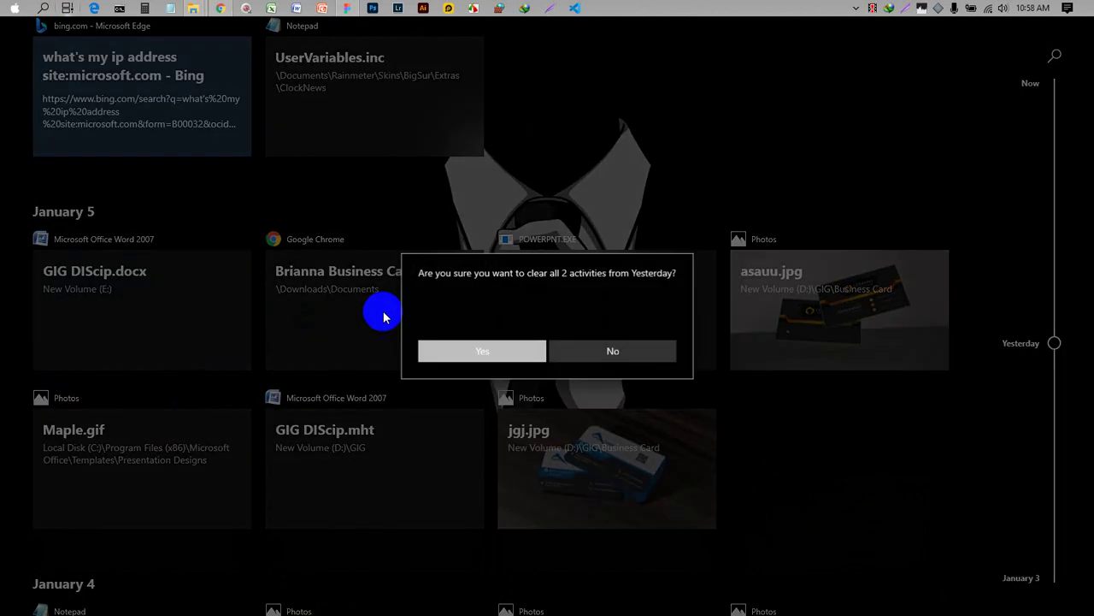
{"action": "left_click", "coordinate": [465, 348]}
- Clear all timeline activities from January 4 and January 3
{"action": "scroll", "coordinate": [176, 419], "scroll_direction": "down", "scroll_amount": 3}
{"action": "scroll", "coordinate": [171, 423], "scroll_direction": "down", "scroll_amount": 3}
{"action": "right_click", "coordinate": [137, 324]}
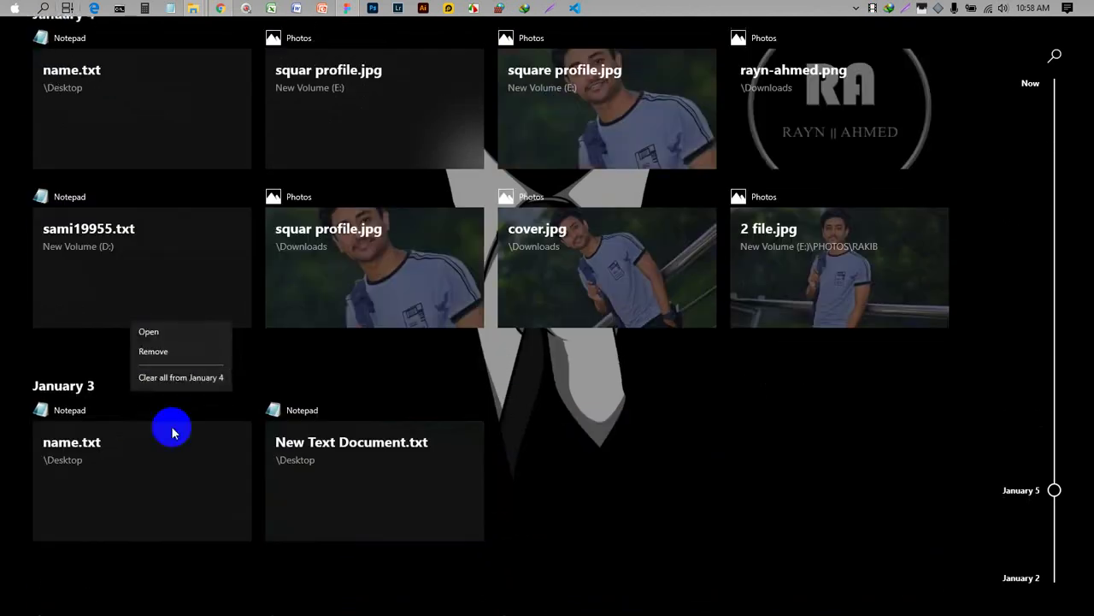
{"action": "left_click", "coordinate": [183, 373]}
{"action": "left_click", "coordinate": [453, 351]}
{"action": "right_click", "coordinate": [109, 453]}
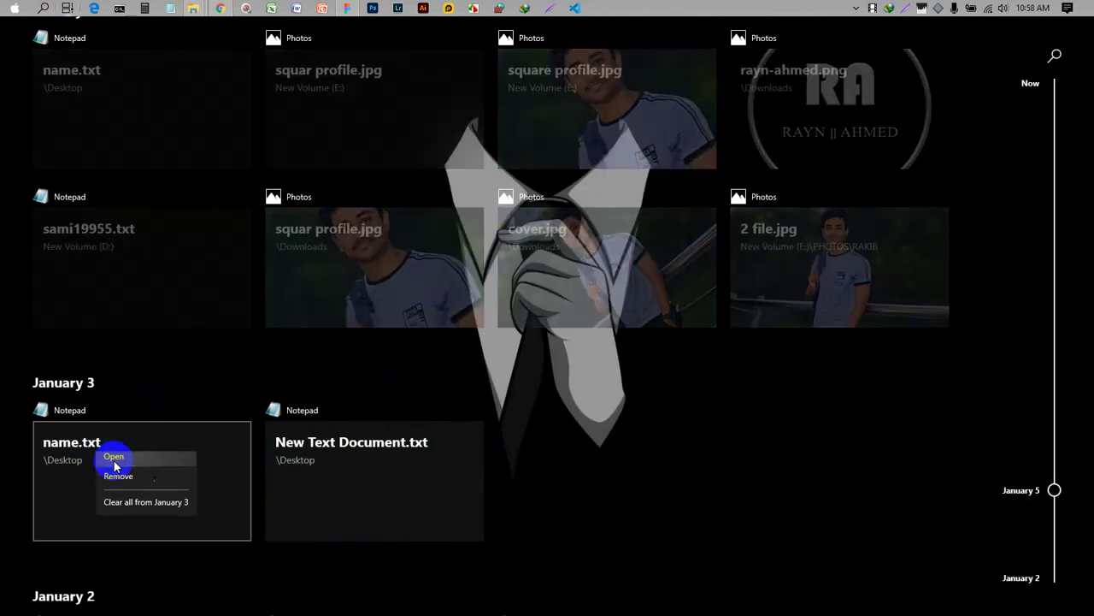
{"action": "left_click", "coordinate": [139, 508]}
{"action": "left_click", "coordinate": [456, 352]}
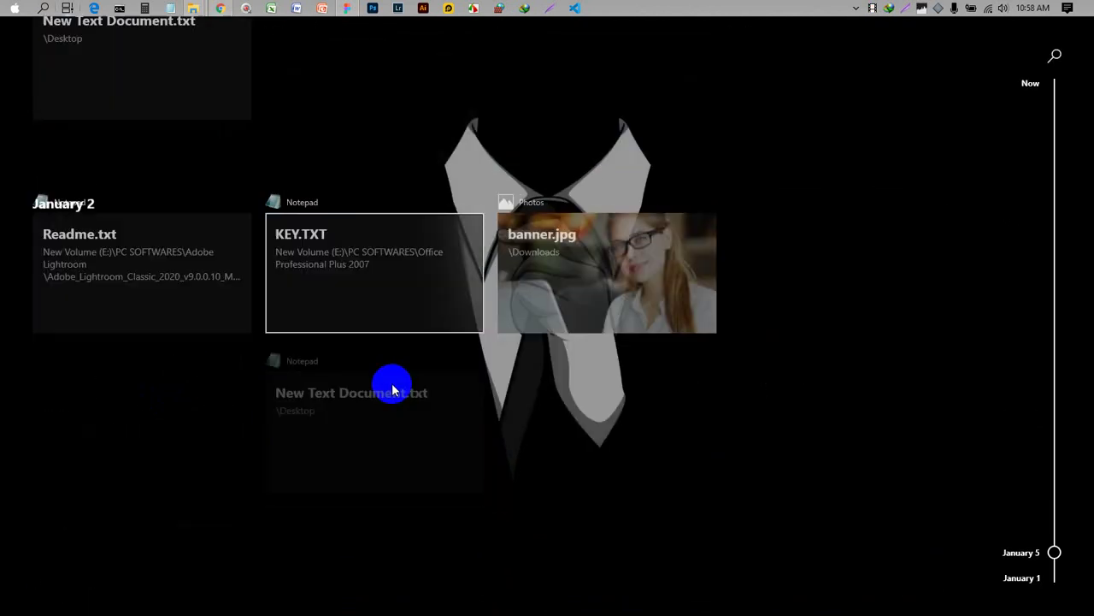
- Clear all timeline activities from January 2 and January 1
{"action": "right_click", "coordinate": [145, 262]}
{"action": "left_click", "coordinate": [206, 317]}
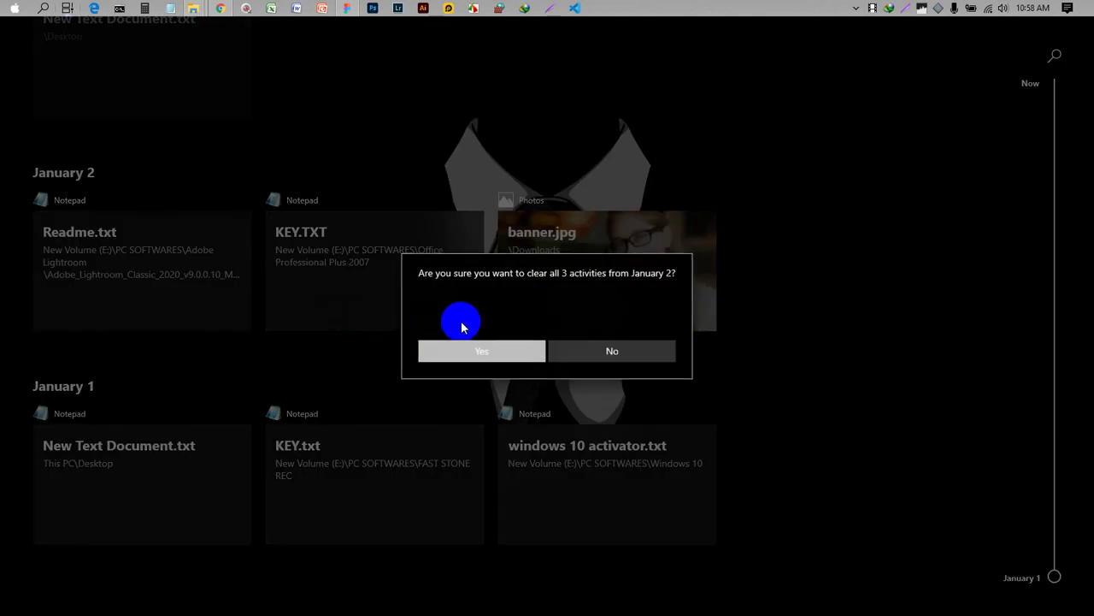
{"action": "left_click", "coordinate": [455, 352]}
{"action": "right_click", "coordinate": [195, 457]}
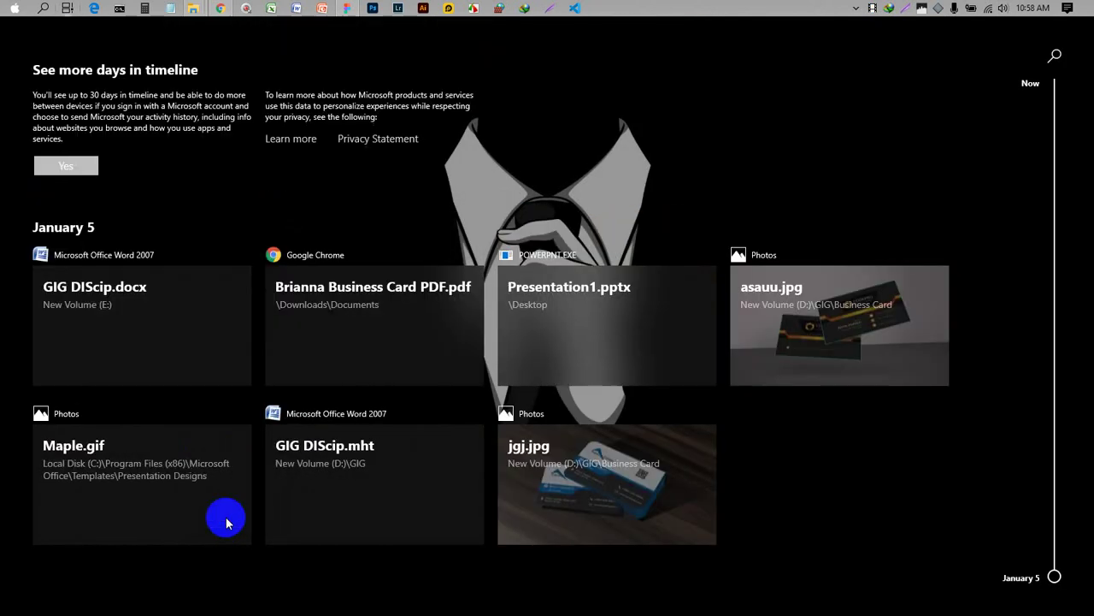
- Clear all timeline activities from January 5 and switch back to the Meet window in Google Chrome
{"action": "right_click", "coordinate": [91, 306]}
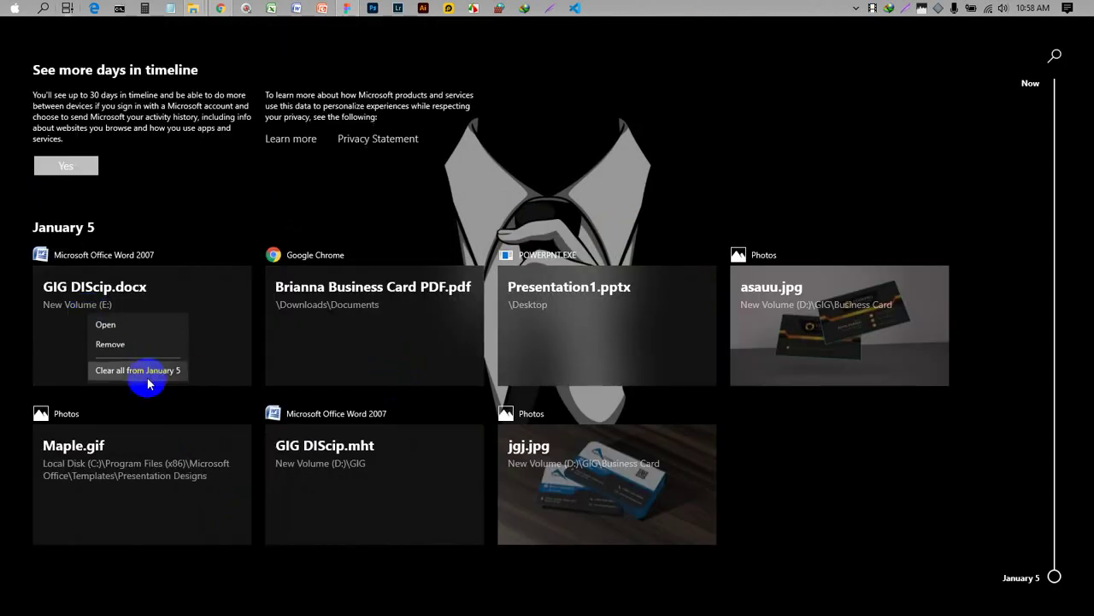
{"action": "left_click", "coordinate": [146, 370]}
{"action": "left_click", "coordinate": [430, 342]}
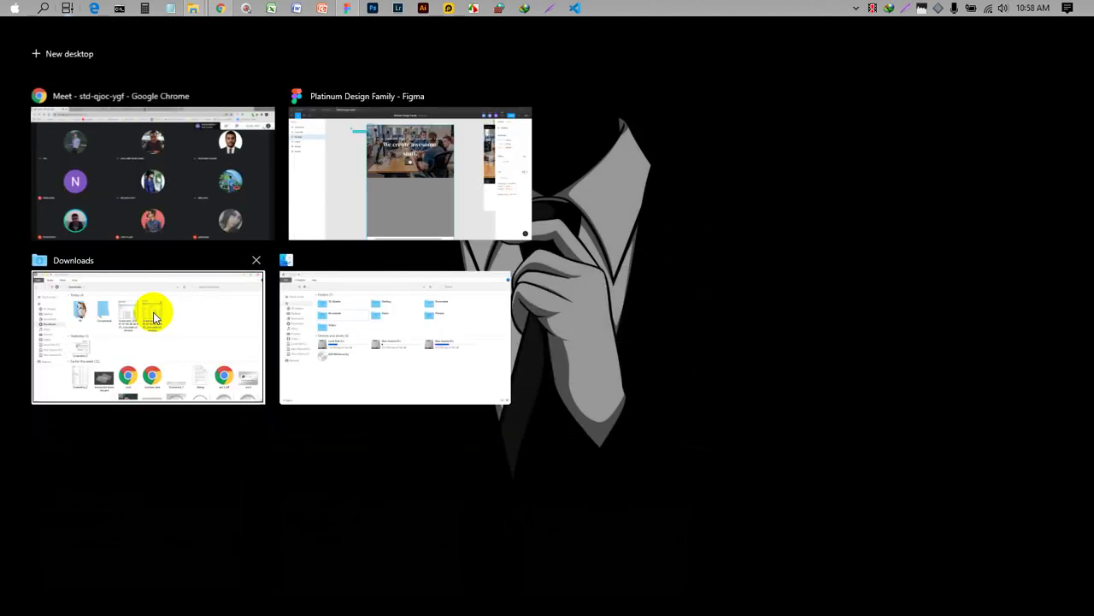
{"action": "left_click", "coordinate": [152, 178]}
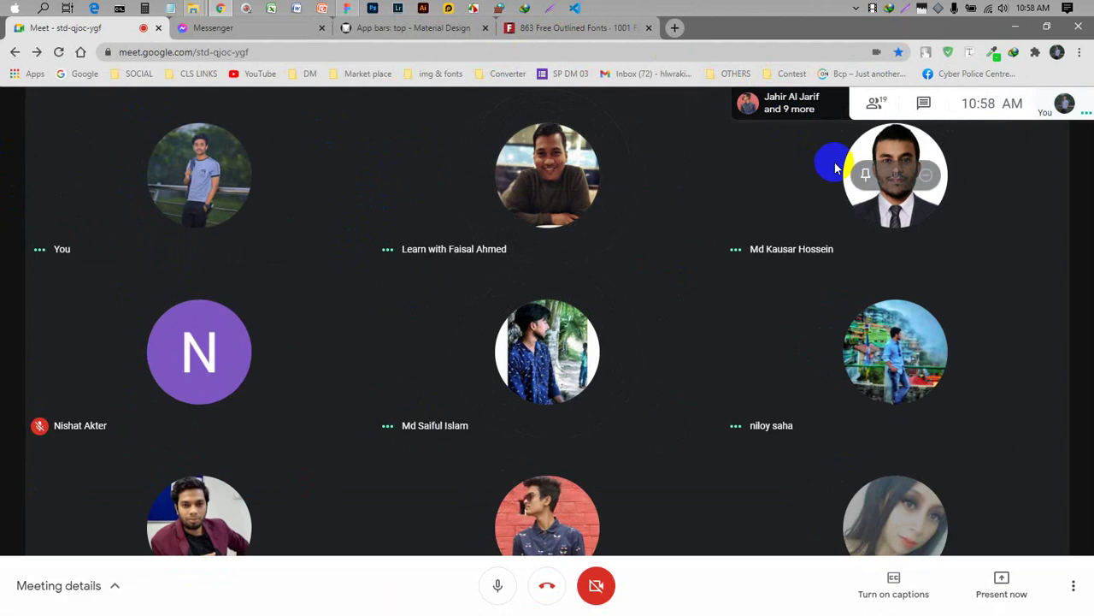
- Look through the full list of people in the call and close the meeting details
{"action": "left_click", "coordinate": [850, 115]}
{"action": "scroll", "coordinate": [1086, 316], "scroll_direction": "down", "scroll_amount": 3}
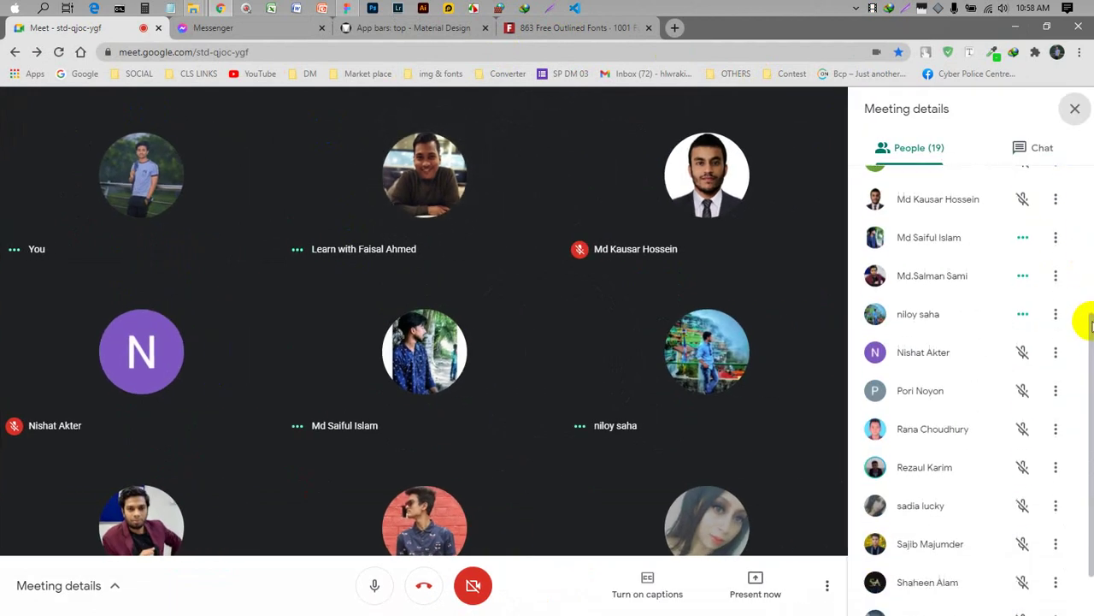
{"action": "scroll", "coordinate": [1091, 333], "scroll_direction": "down", "scroll_amount": 2}
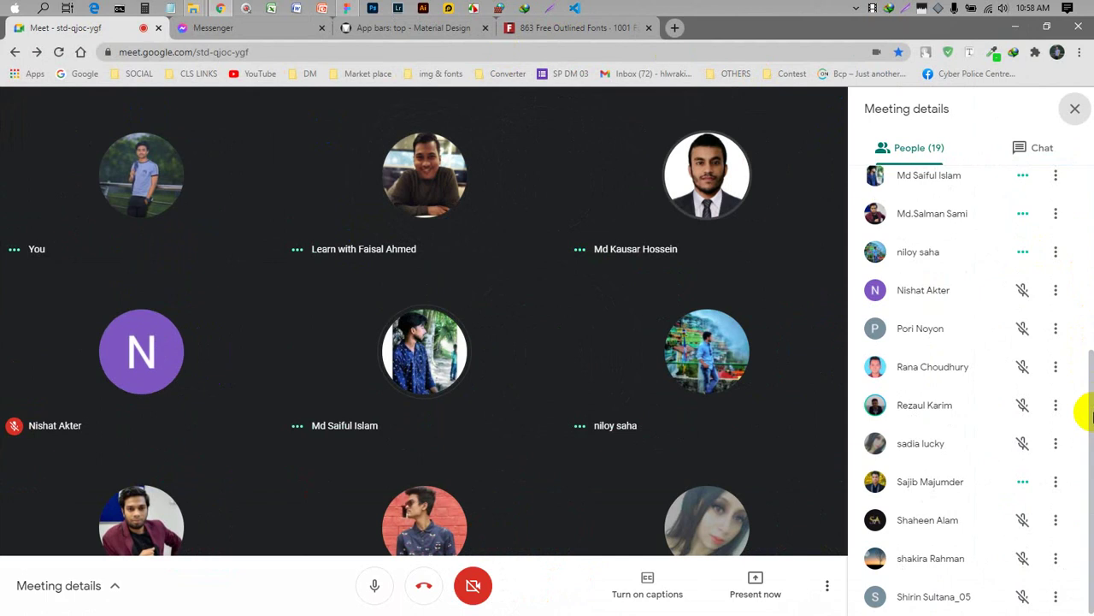
{"action": "left_click_drag", "start_coordinate": [1091, 417], "coordinate": [1086, 156]}
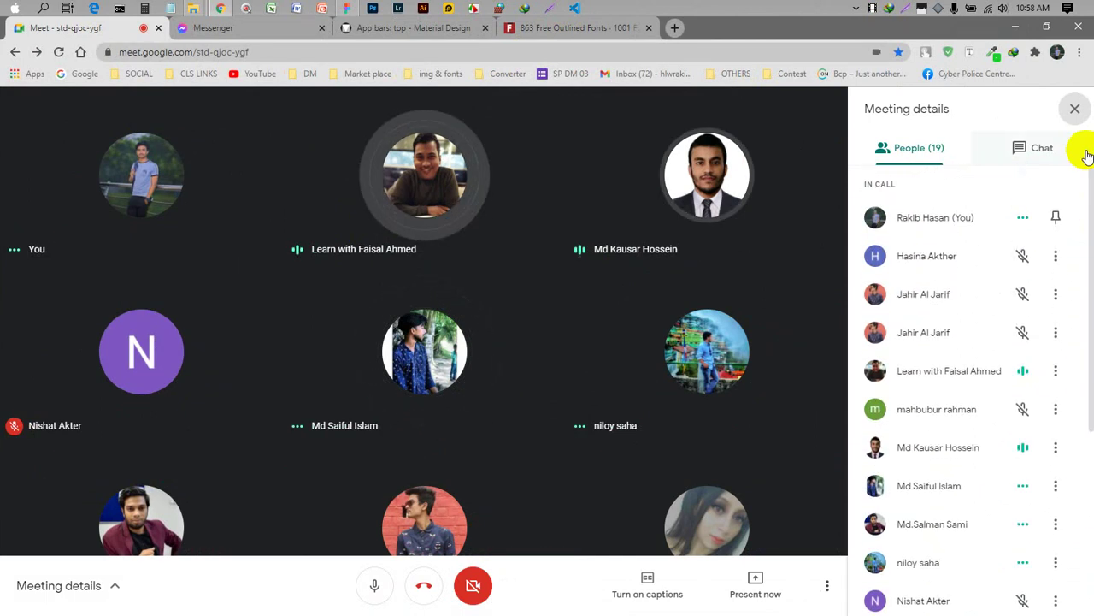
{"action": "left_click", "coordinate": [1073, 108]}
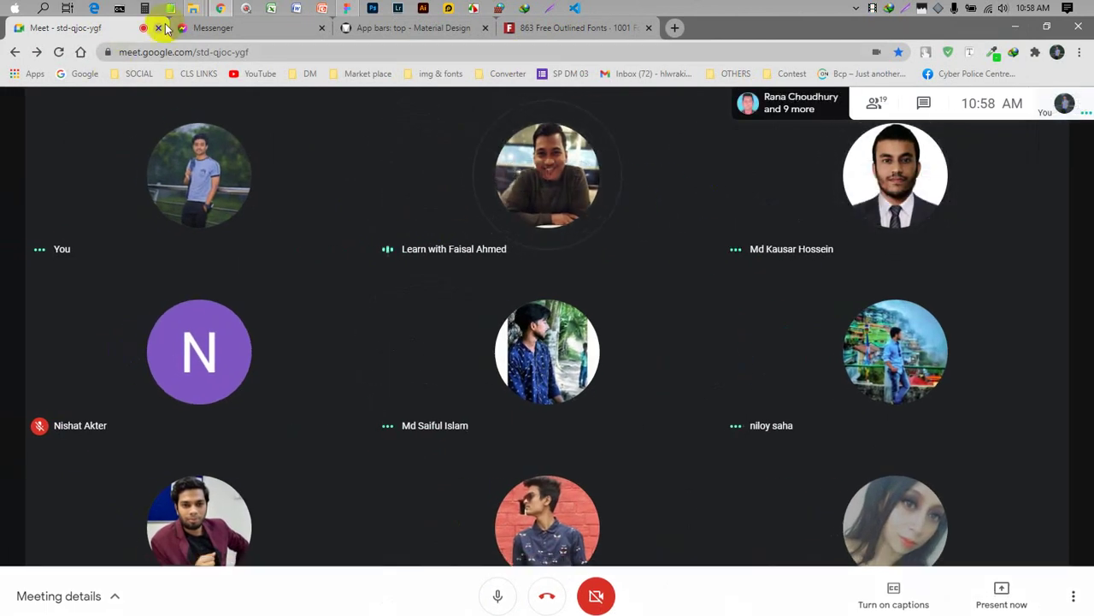
- Close the Downloads folder window while keeping the Meet call in front
{"action": "mouse_move", "coordinate": [203, 7]}
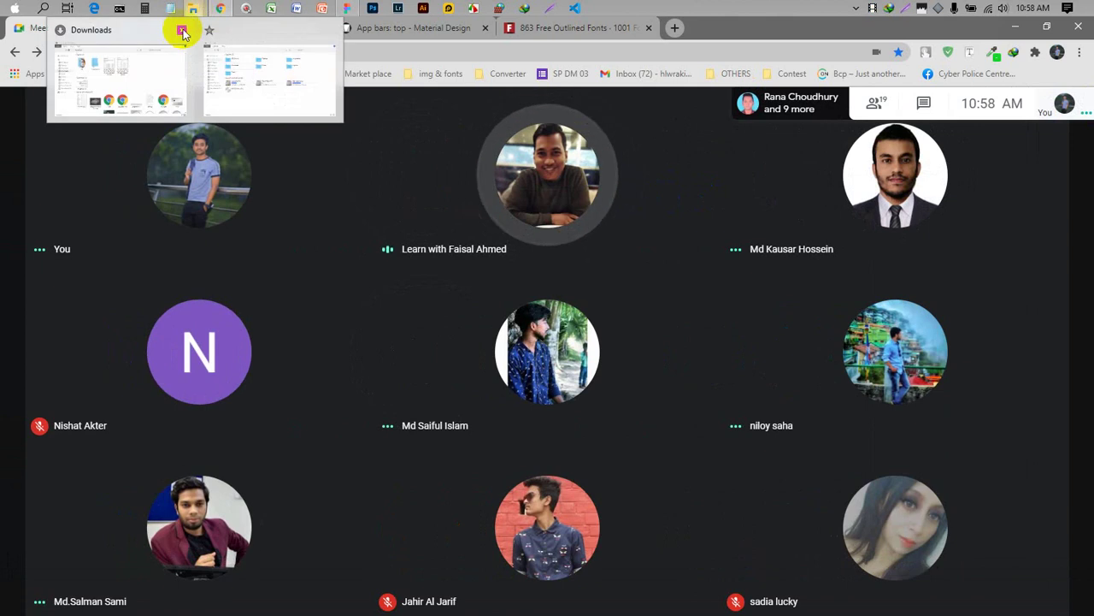
{"action": "left_click", "coordinate": [182, 32]}
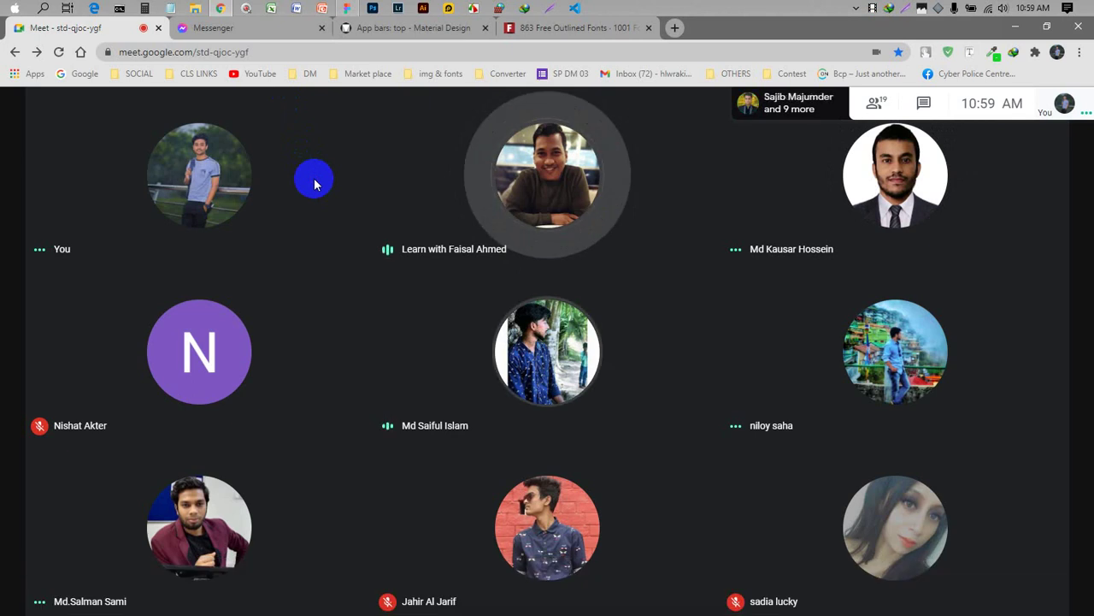
{"action": "mouse_move", "coordinate": [348, 11]}
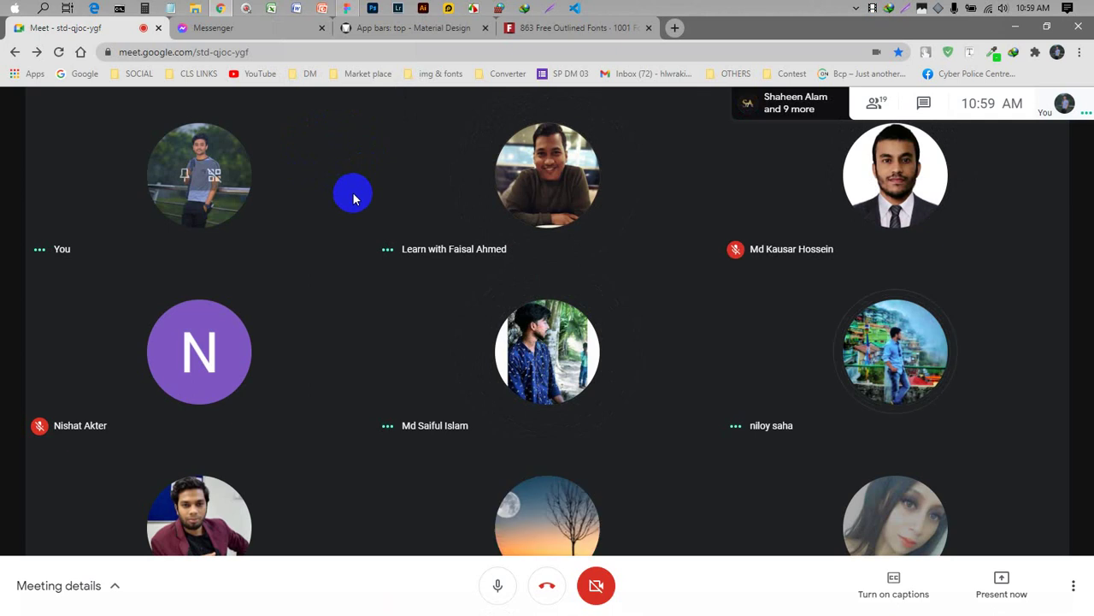
{"action": "left_click", "coordinate": [782, 6]}
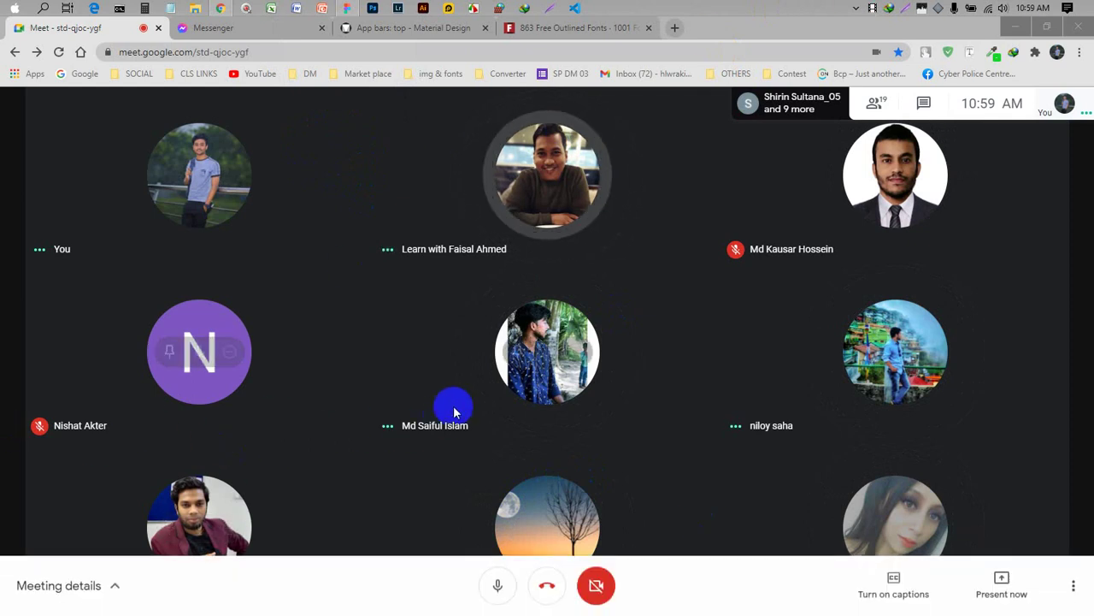
- Reopen the participant list and review it from the first person to the last and back
{"action": "left_click", "coordinate": [879, 104]}
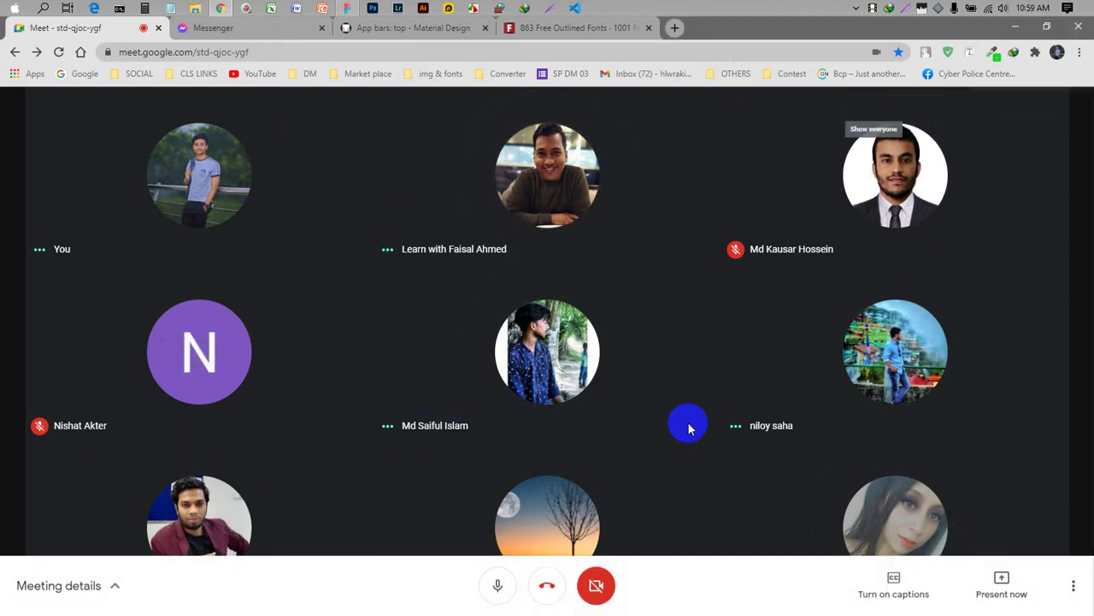
{"action": "scroll", "coordinate": [969, 403], "scroll_direction": "down", "scroll_amount": 3}
{"action": "scroll", "coordinate": [973, 414], "scroll_direction": "down", "scroll_amount": 1}
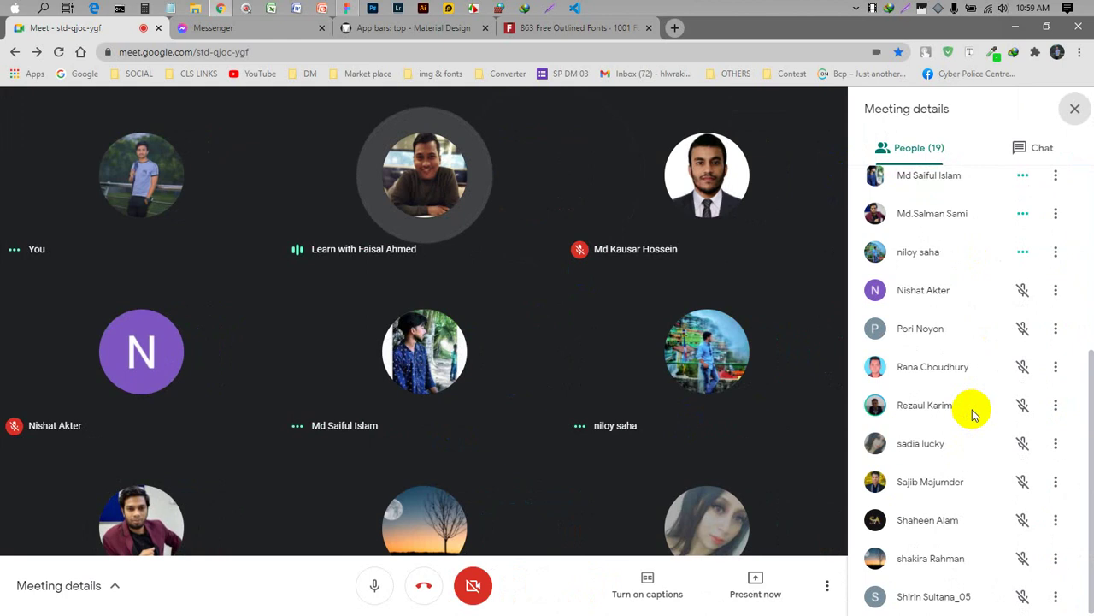
{"action": "scroll", "coordinate": [969, 373], "scroll_direction": "up", "scroll_amount": 4}
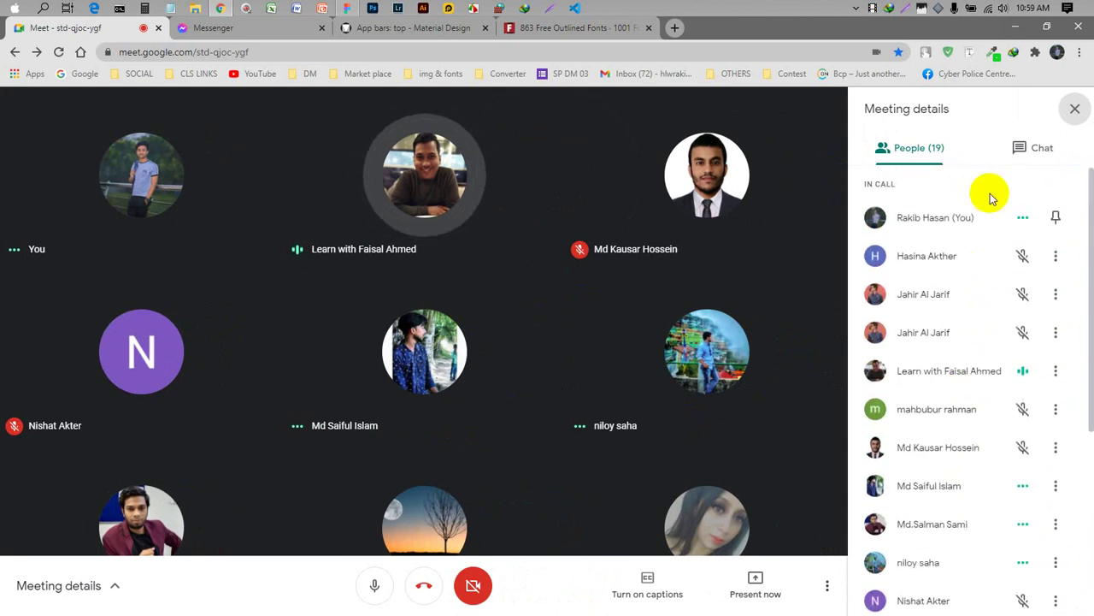
- Alternate between the meeting chat and the participant list to check both, and close the meeting details
{"action": "left_click", "coordinate": [1009, 165]}
{"action": "left_click", "coordinate": [935, 148]}
{"action": "left_click", "coordinate": [1018, 146]}
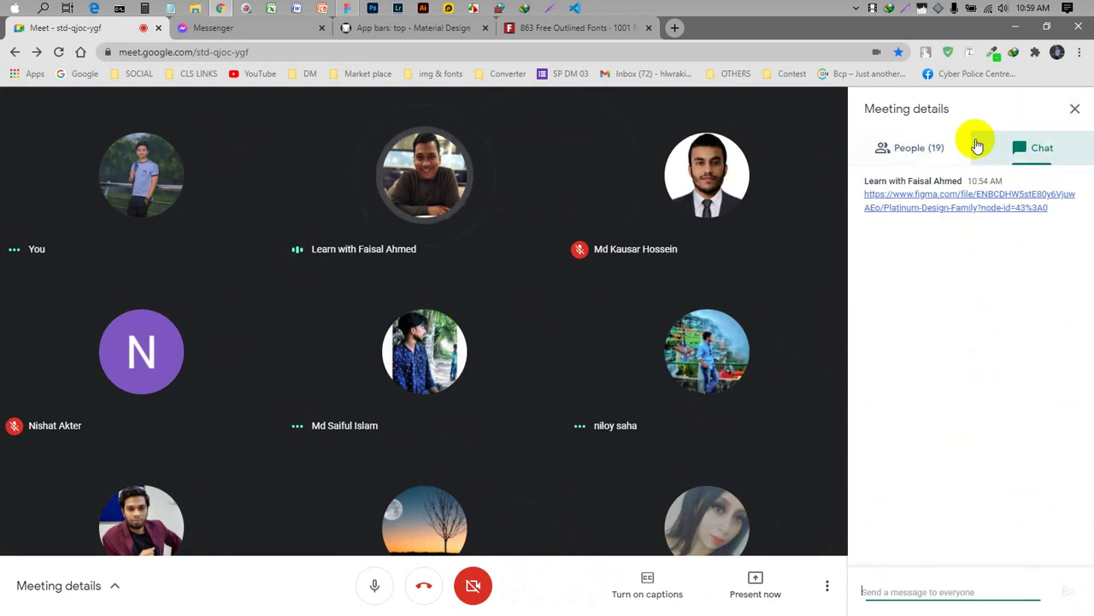
{"action": "left_click", "coordinate": [969, 148]}
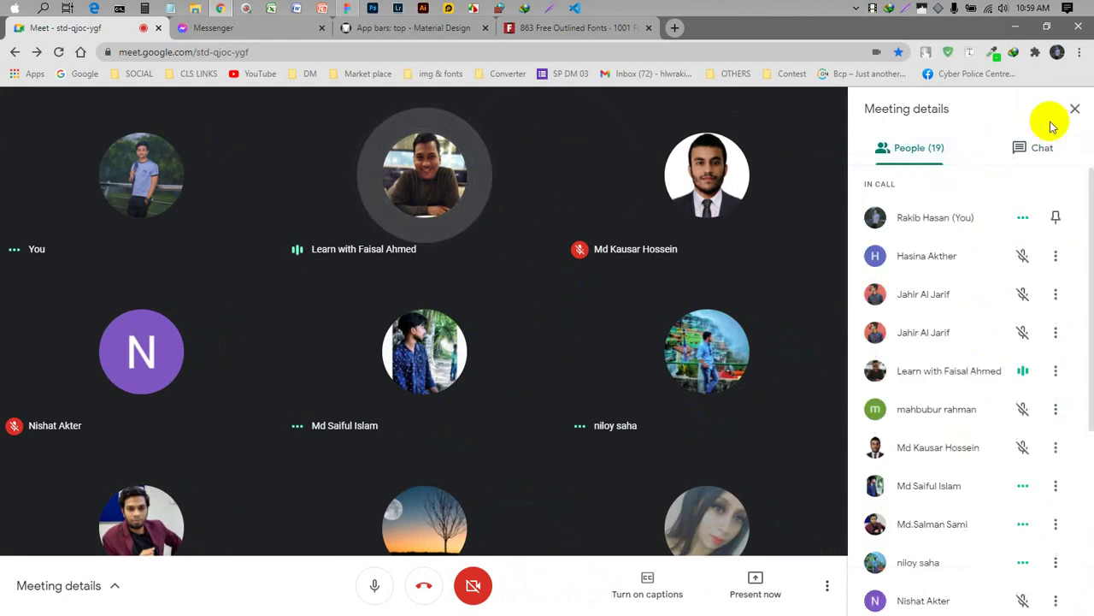
{"action": "left_click", "coordinate": [1046, 144]}
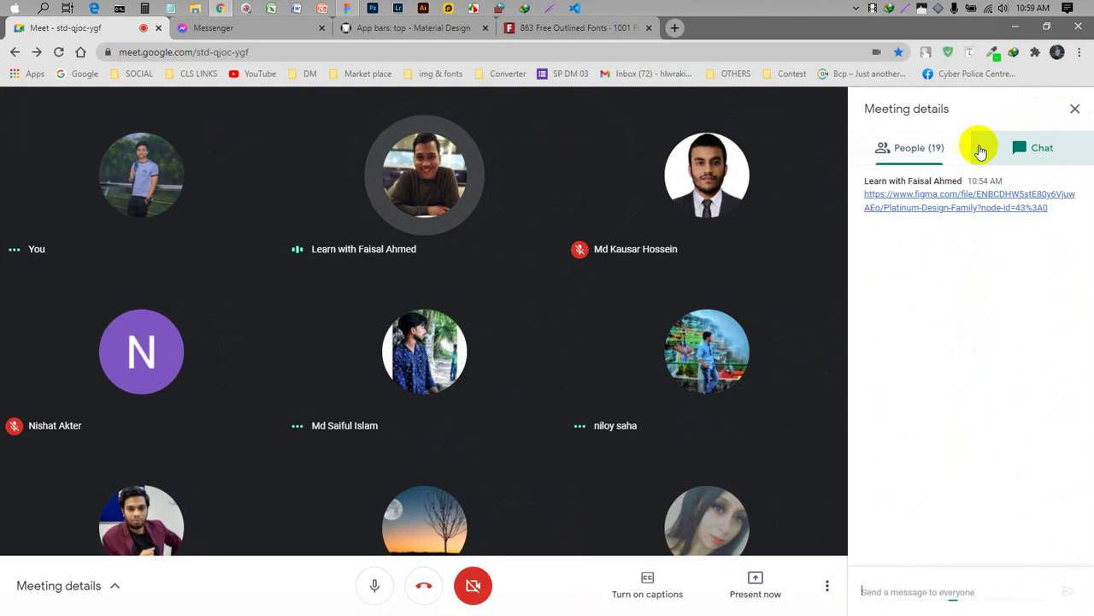
{"action": "left_click", "coordinate": [951, 149]}
{"action": "left_click", "coordinate": [1037, 154]}
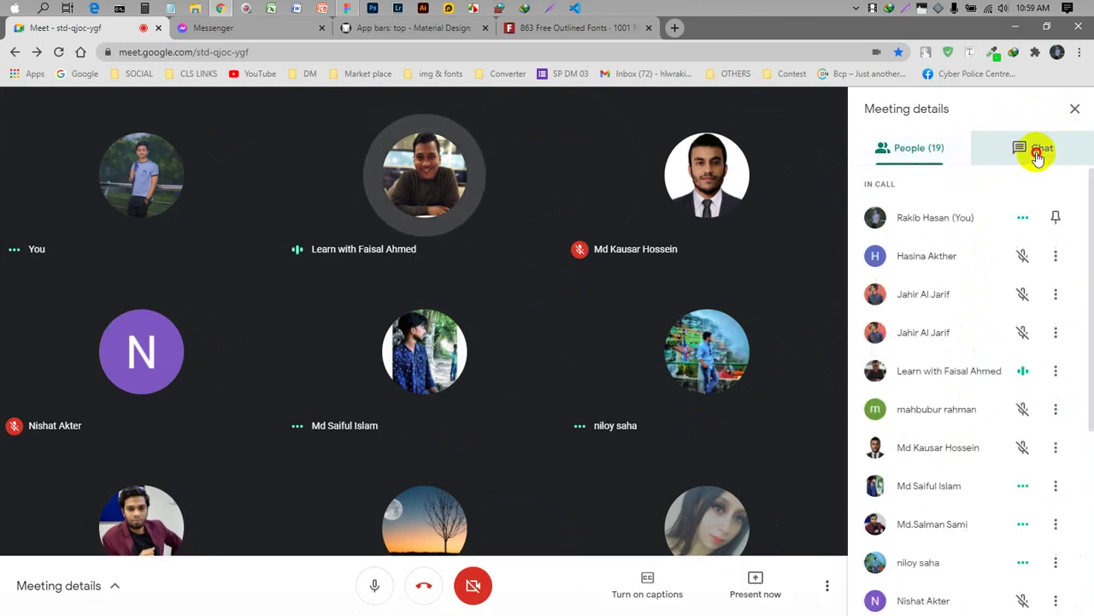
{"action": "left_click", "coordinate": [964, 152]}
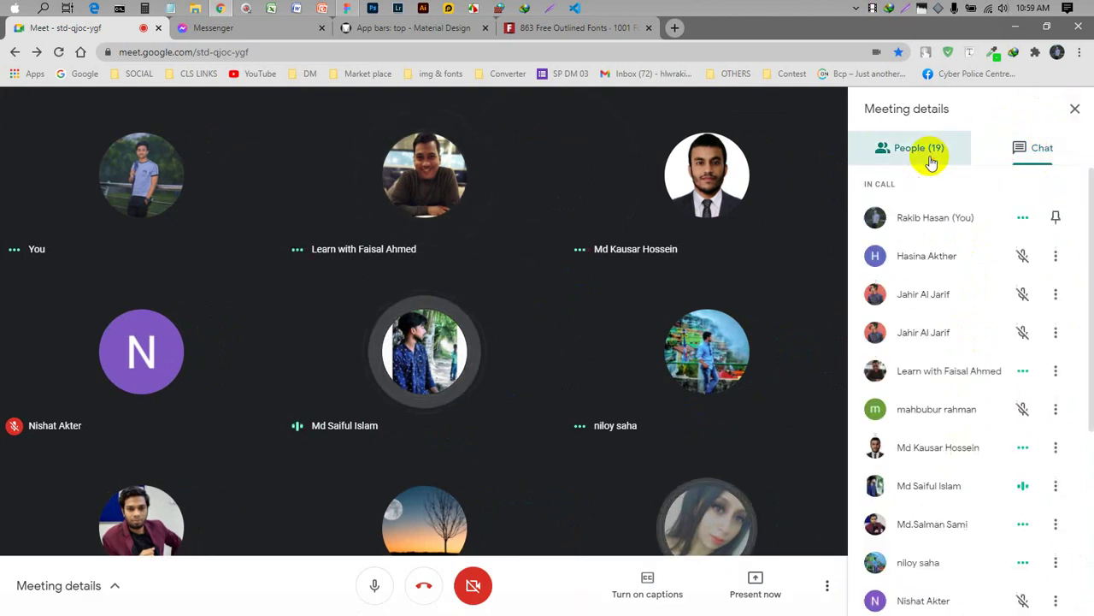
{"action": "left_click", "coordinate": [1022, 163]}
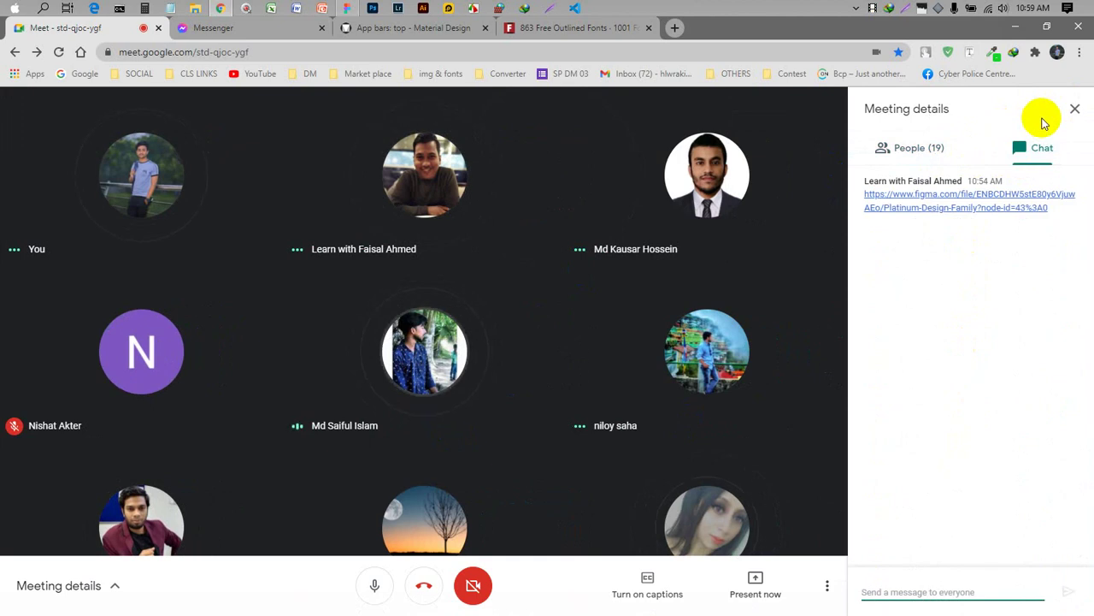
{"action": "left_click", "coordinate": [1074, 110]}
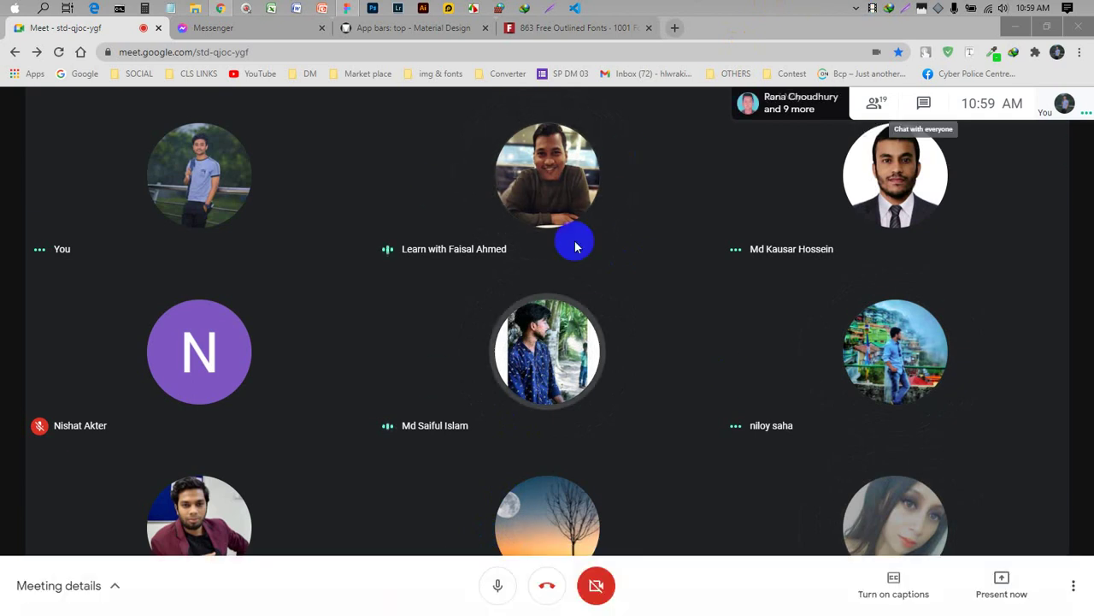
- Mute your microphone in the call and turn it back on
{"action": "left_click", "coordinate": [489, 587]}
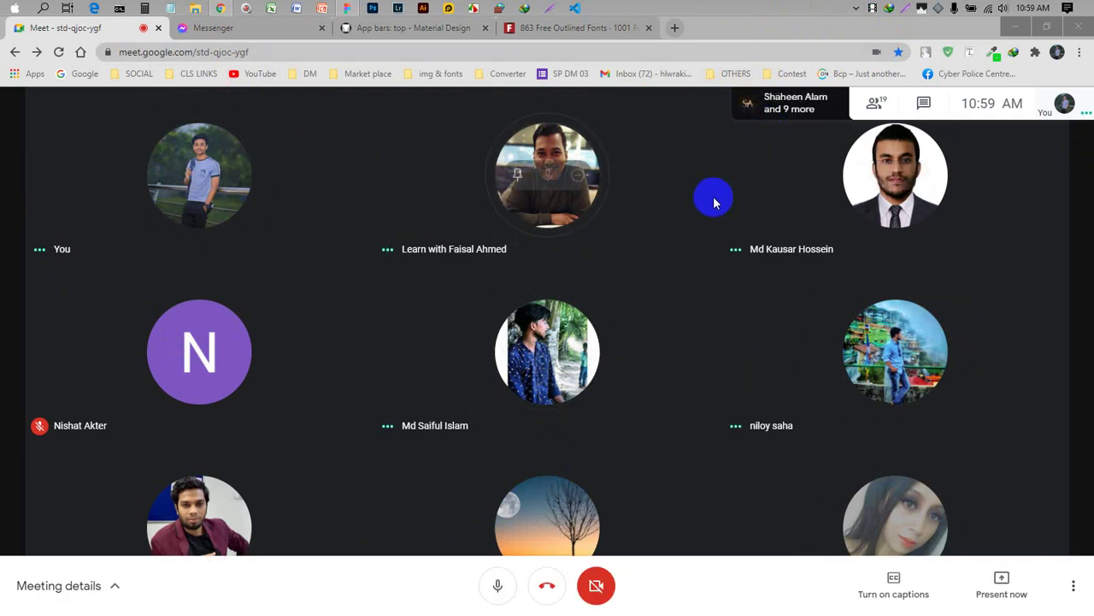
{"action": "left_click", "coordinate": [492, 587]}
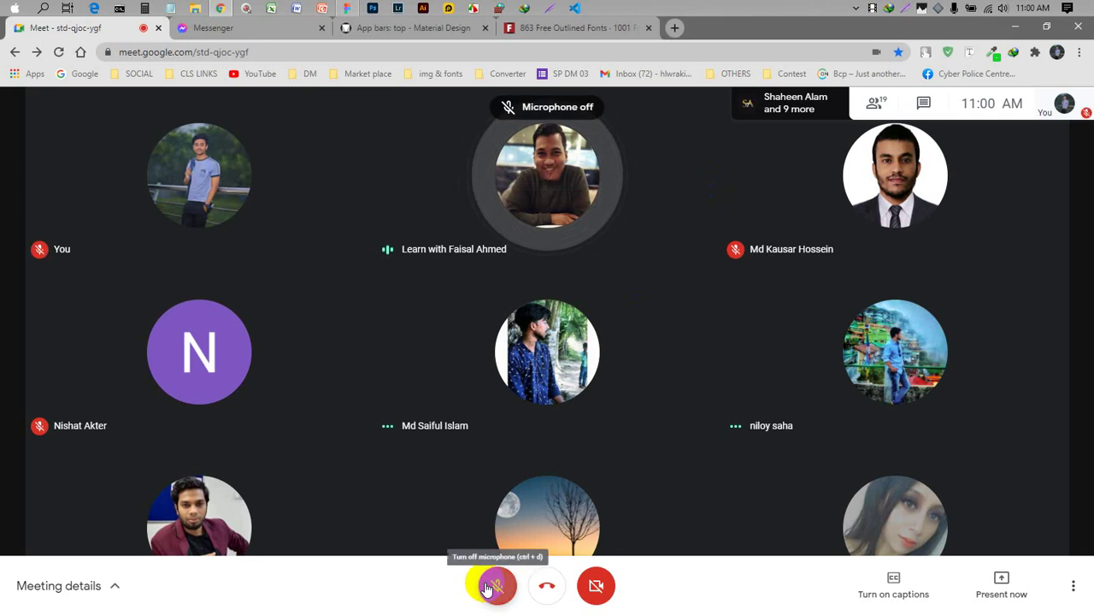
{"action": "left_click", "coordinate": [488, 587]}
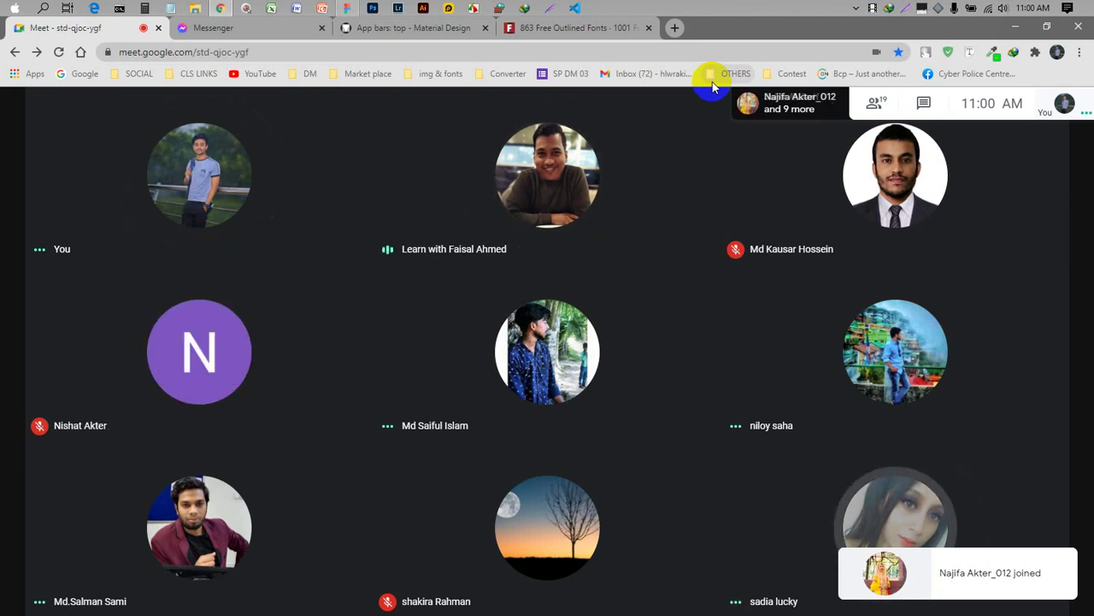
- Switch to File Explorer, open the Videos folder and look over the 2021-01-02 recording
{"action": "left_click", "coordinate": [195, 8]}
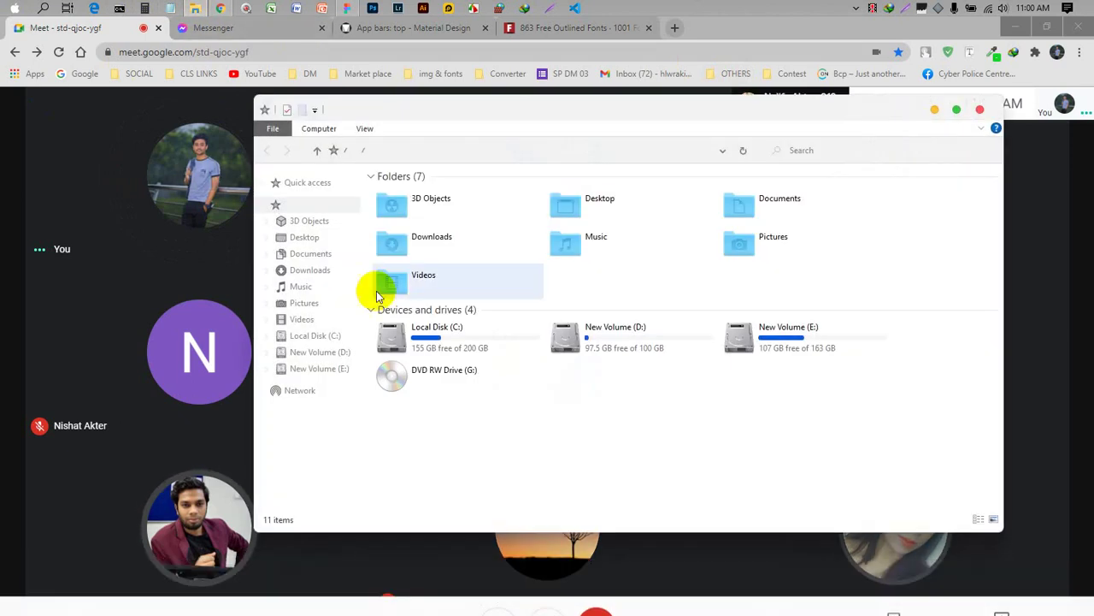
{"action": "left_click", "coordinate": [427, 280]}
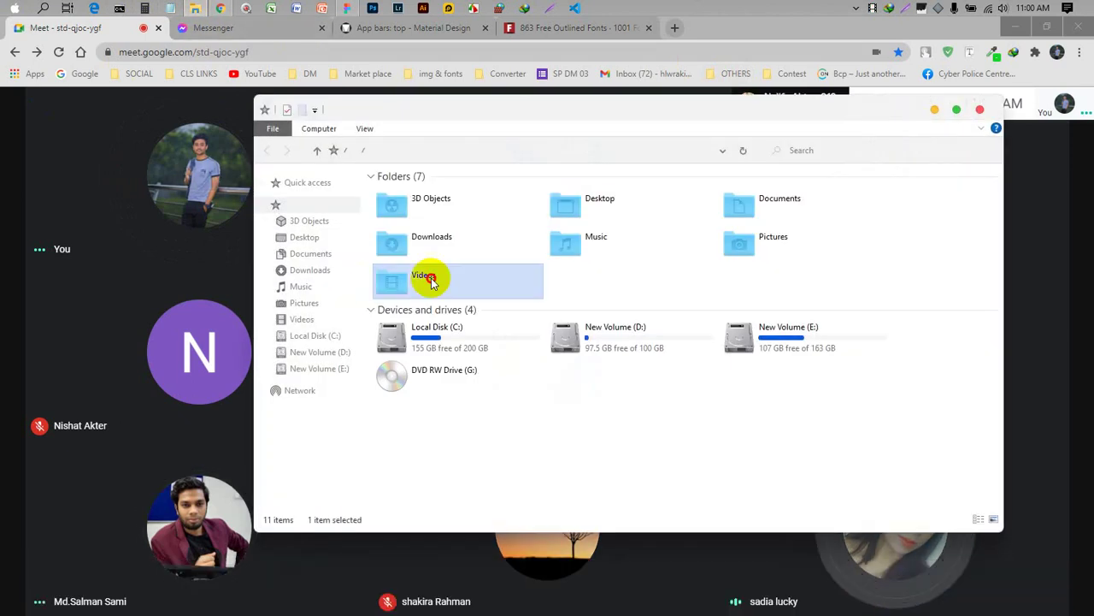
{"action": "double_click", "coordinate": [427, 280]}
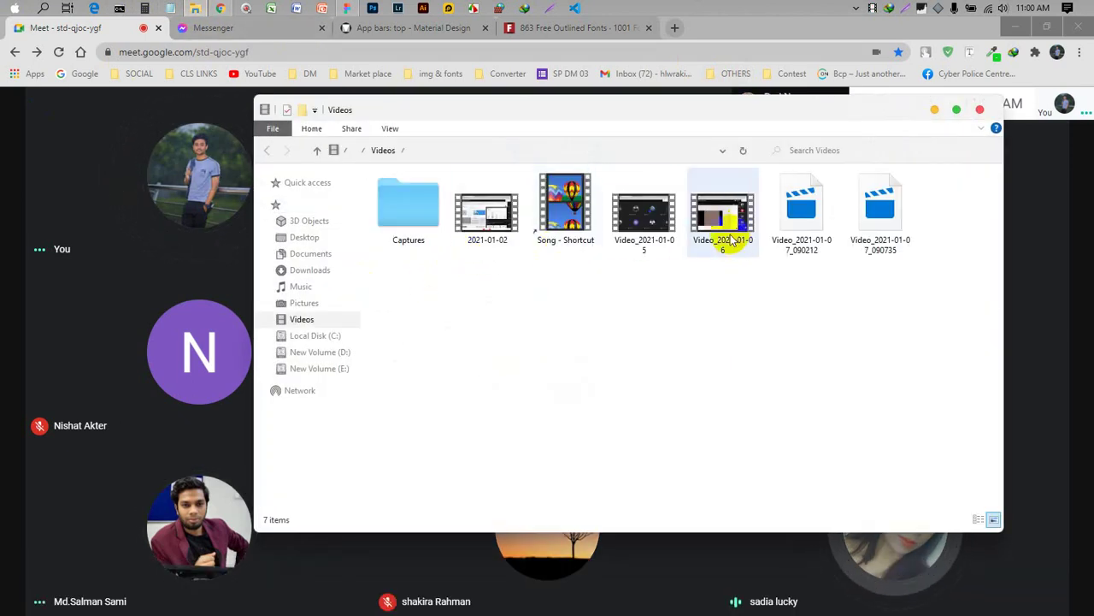
{"action": "left_click", "coordinate": [485, 226]}
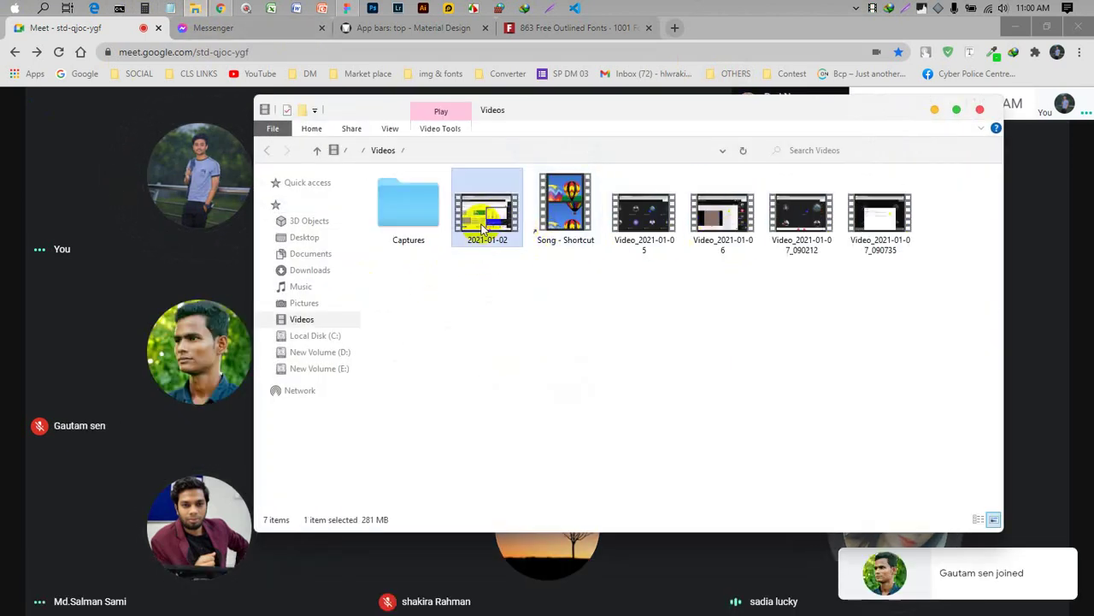
{"action": "left_click", "coordinate": [492, 276]}
- Play the recording Video_2021-01-07_090735, pause it, and close the video player and the Videos folder window
{"action": "left_click", "coordinate": [871, 224]}
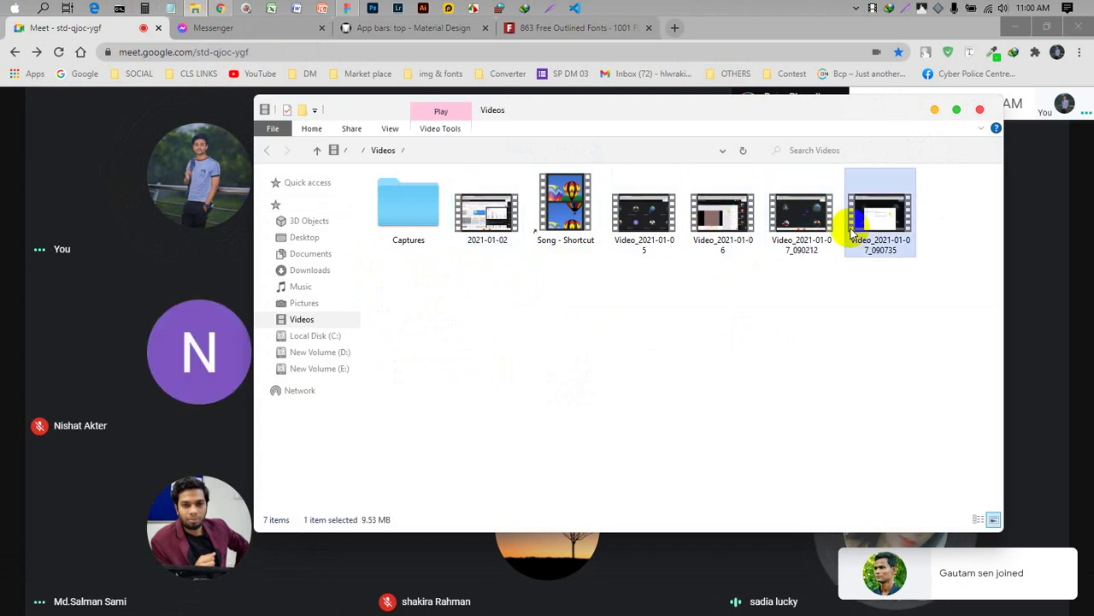
{"action": "double_click", "coordinate": [853, 230]}
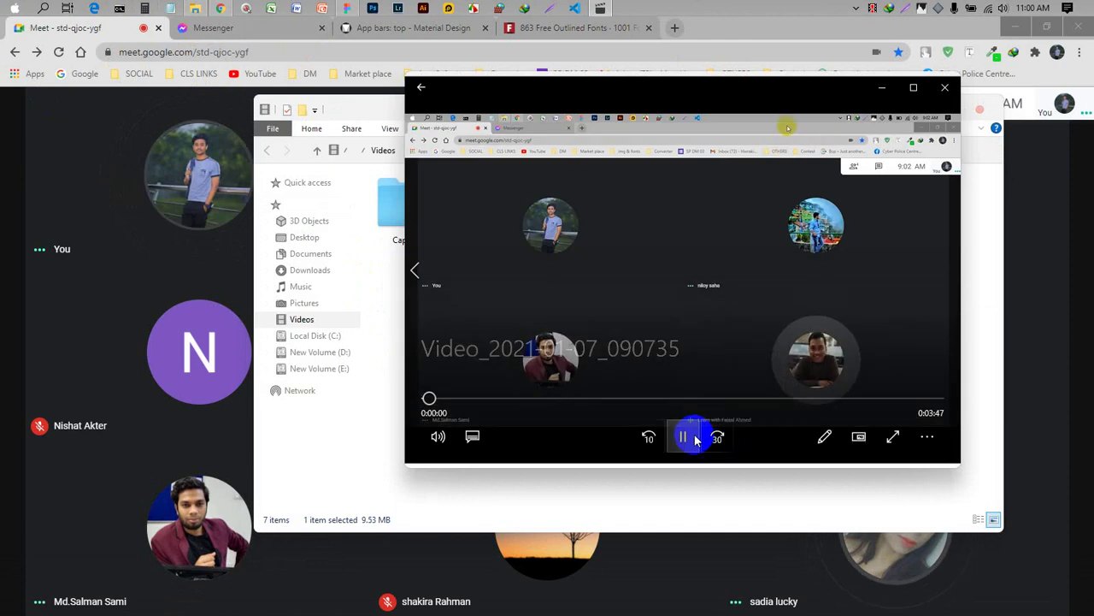
{"action": "left_click", "coordinate": [695, 440]}
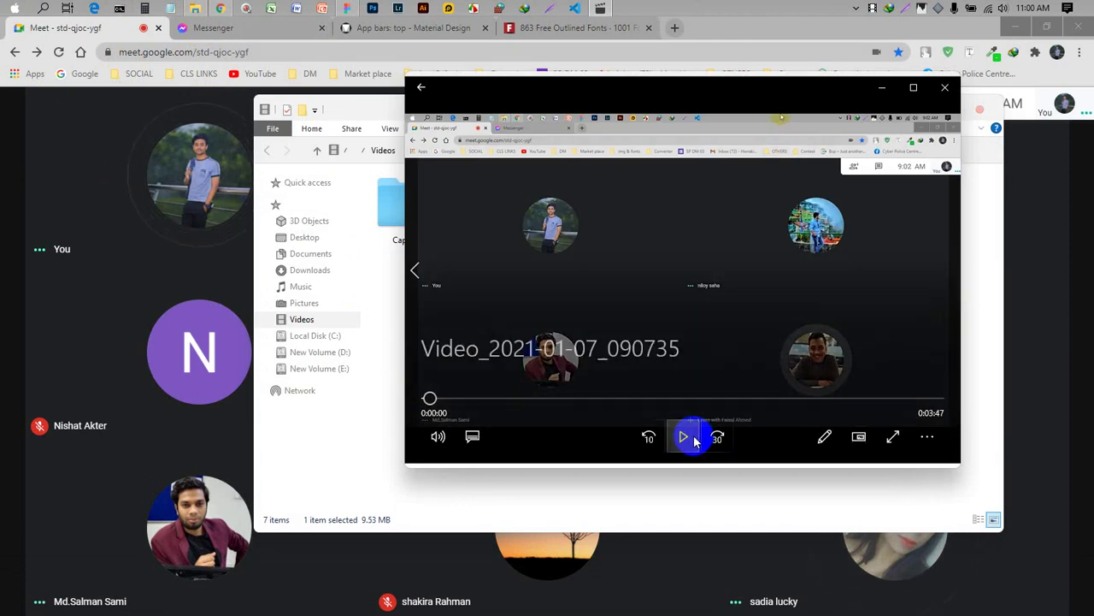
{"action": "left_click", "coordinate": [945, 87]}
{"action": "left_click", "coordinate": [979, 109]}
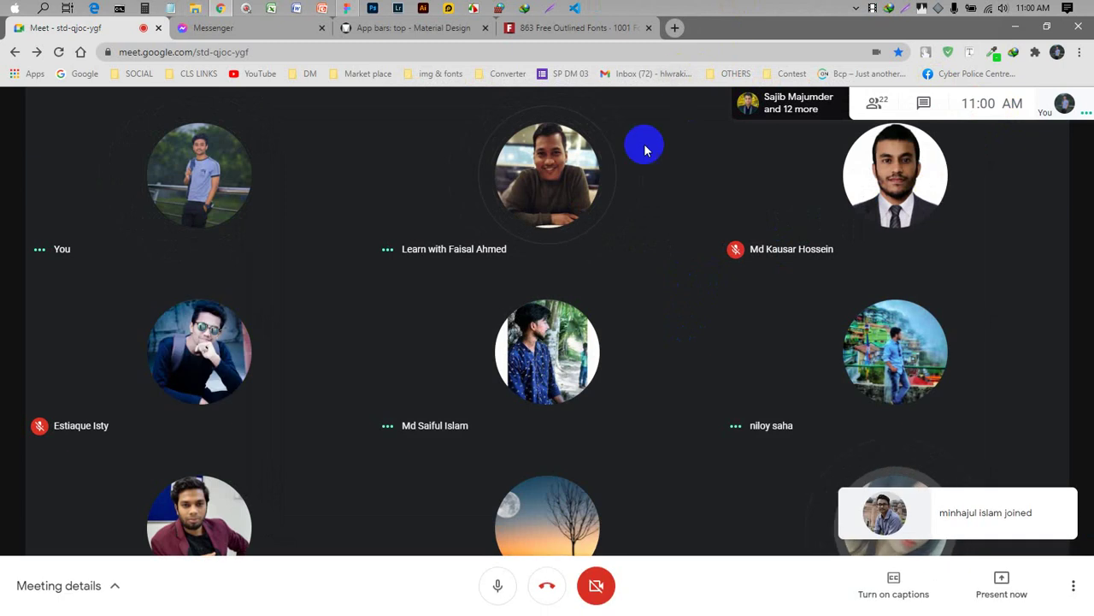
- Send the message "BCC" to everyone in the meeting chat and close the meeting details
{"action": "left_click", "coordinate": [923, 103]}
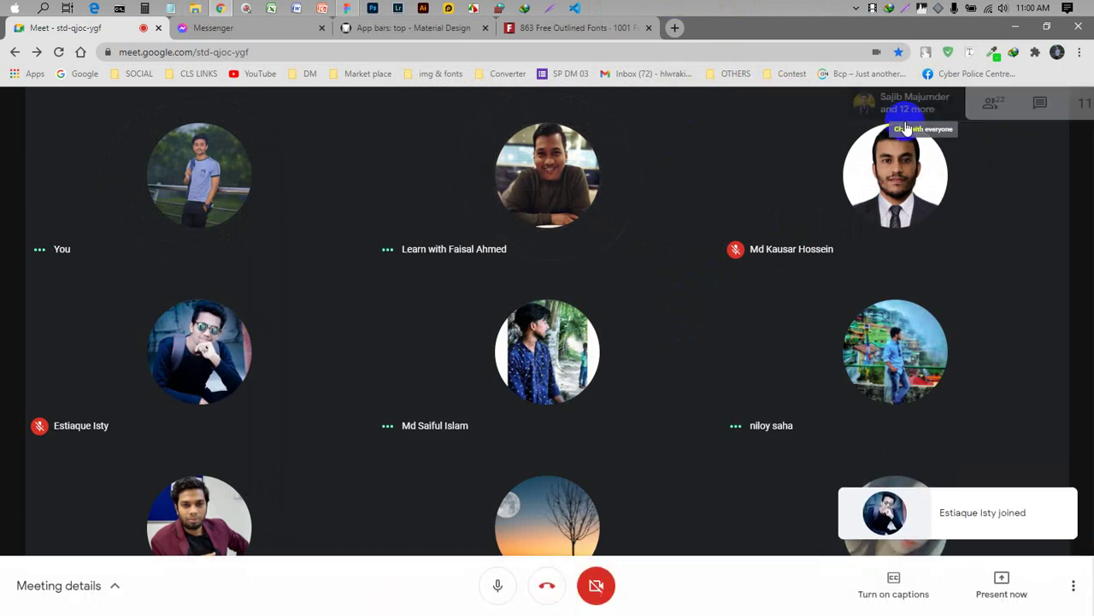
{"action": "left_click", "coordinate": [923, 585]}
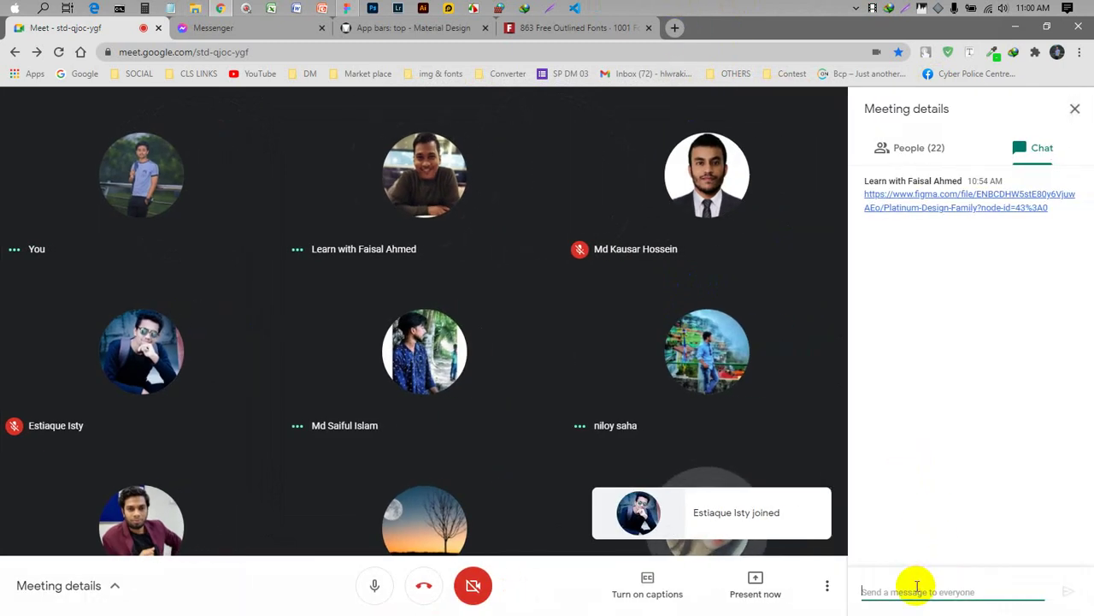
{"action": "type", "text": "BCC"}
{"action": "key", "text": "shift+Return"}
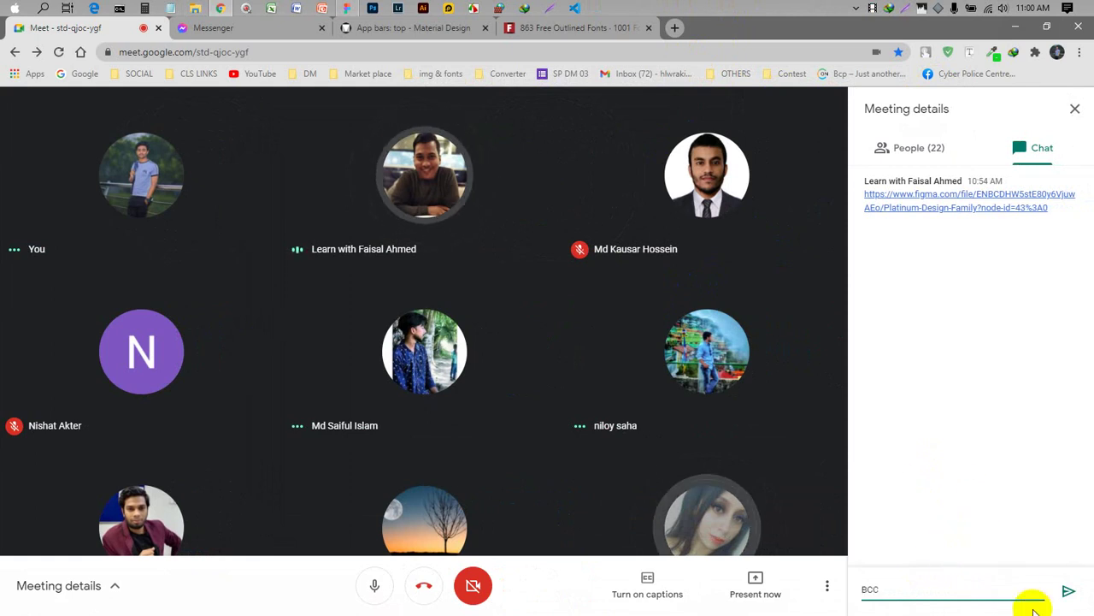
{"action": "left_click", "coordinate": [1064, 596]}
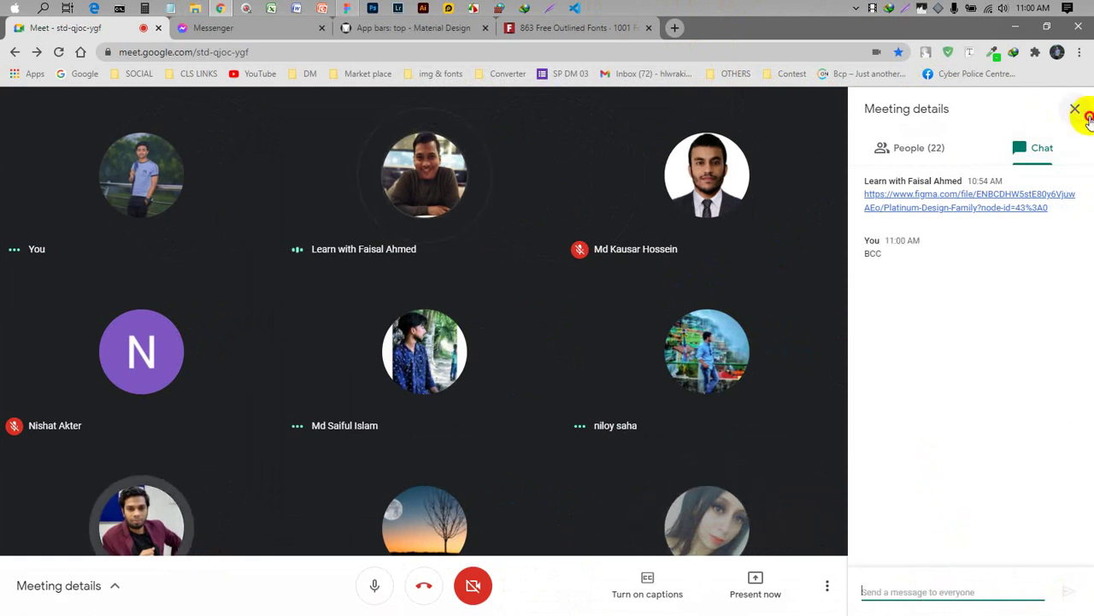
{"action": "left_click", "coordinate": [1085, 116]}
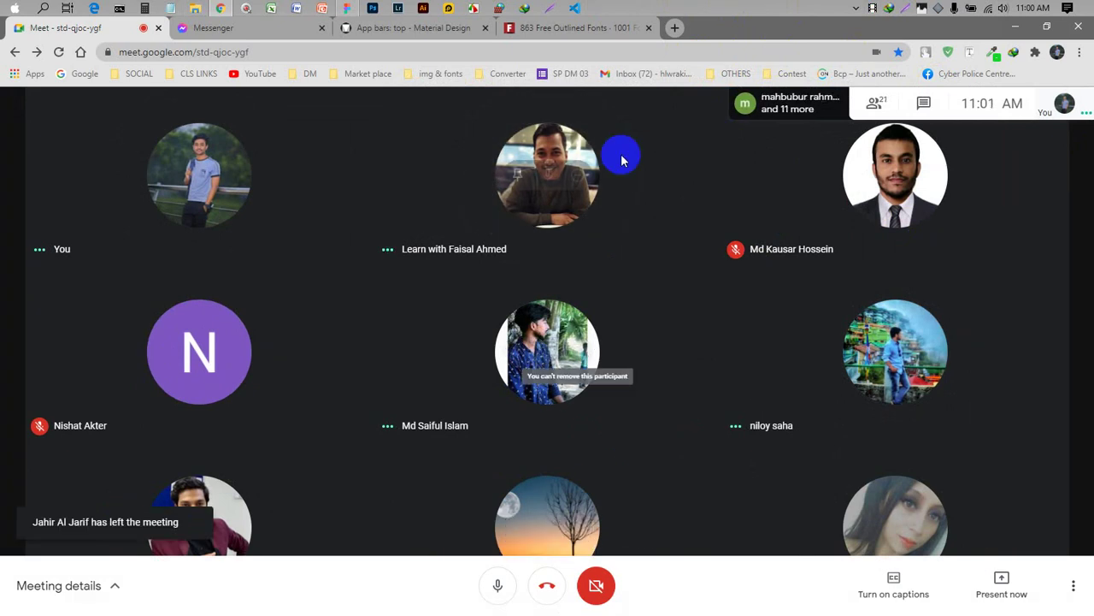
{"action": "left_click", "coordinate": [501, 584]}
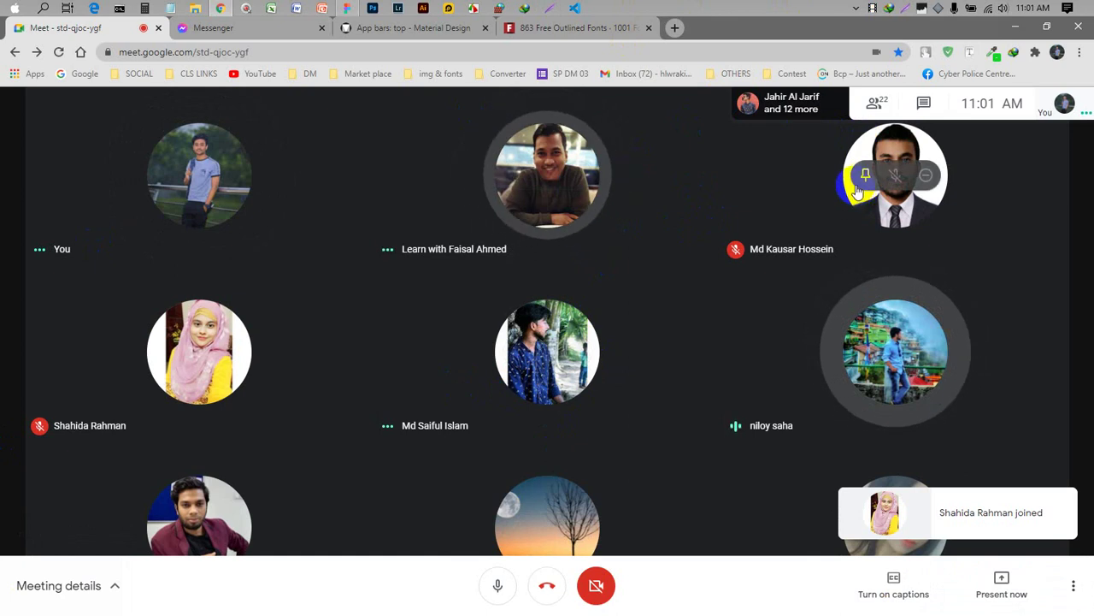
- Check the meeting chat repeatedly for new messages, closing the meeting details after each look
{"action": "left_click", "coordinate": [948, 125]}
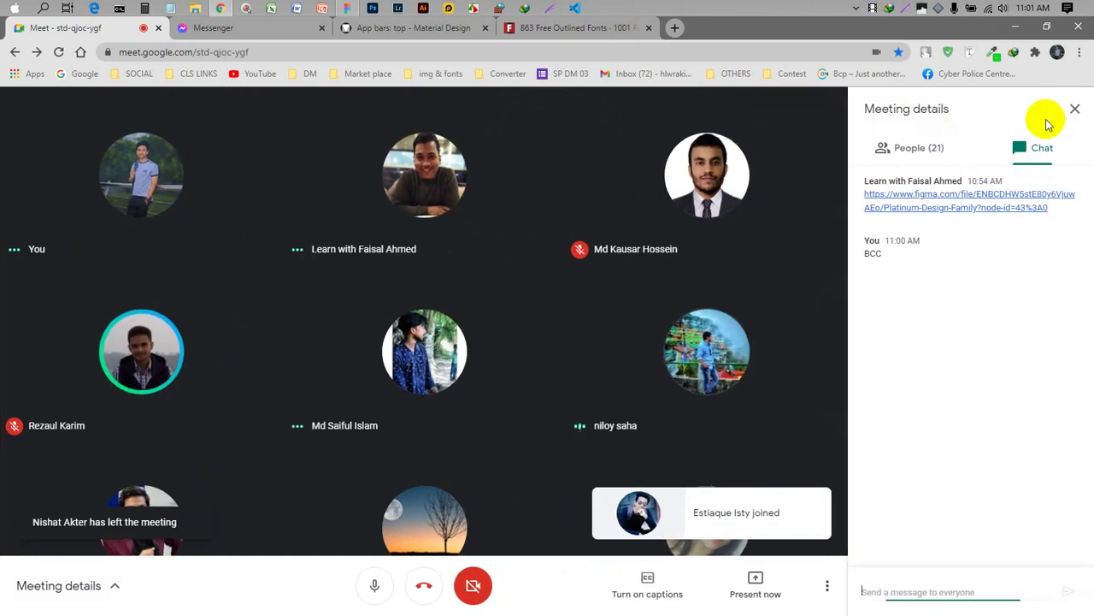
{"action": "left_click", "coordinate": [1073, 112]}
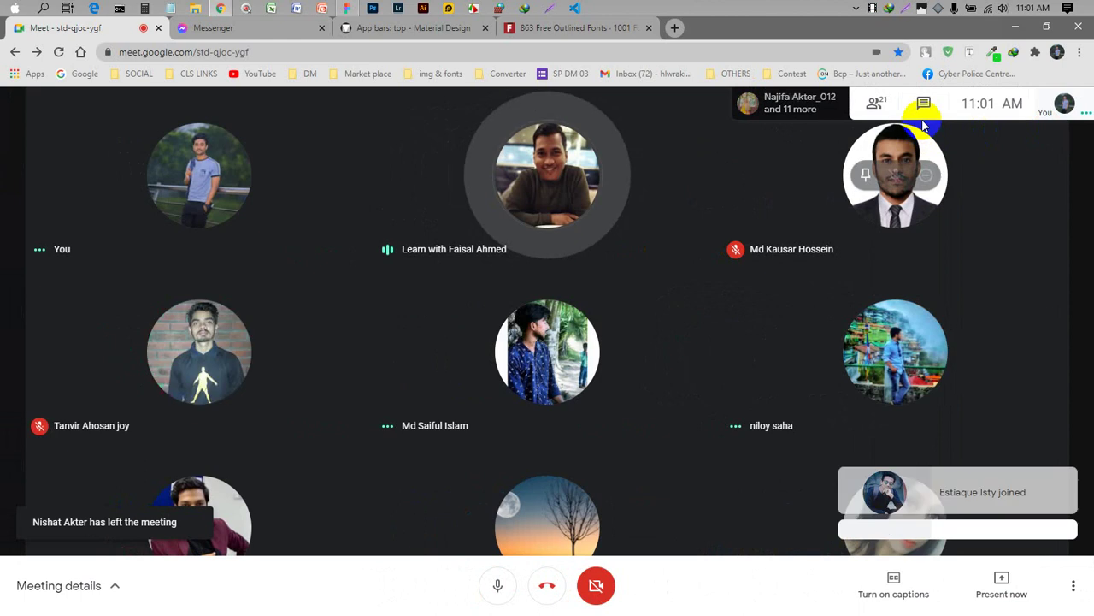
{"action": "left_click", "coordinate": [924, 107]}
{"action": "left_click", "coordinate": [1075, 112]}
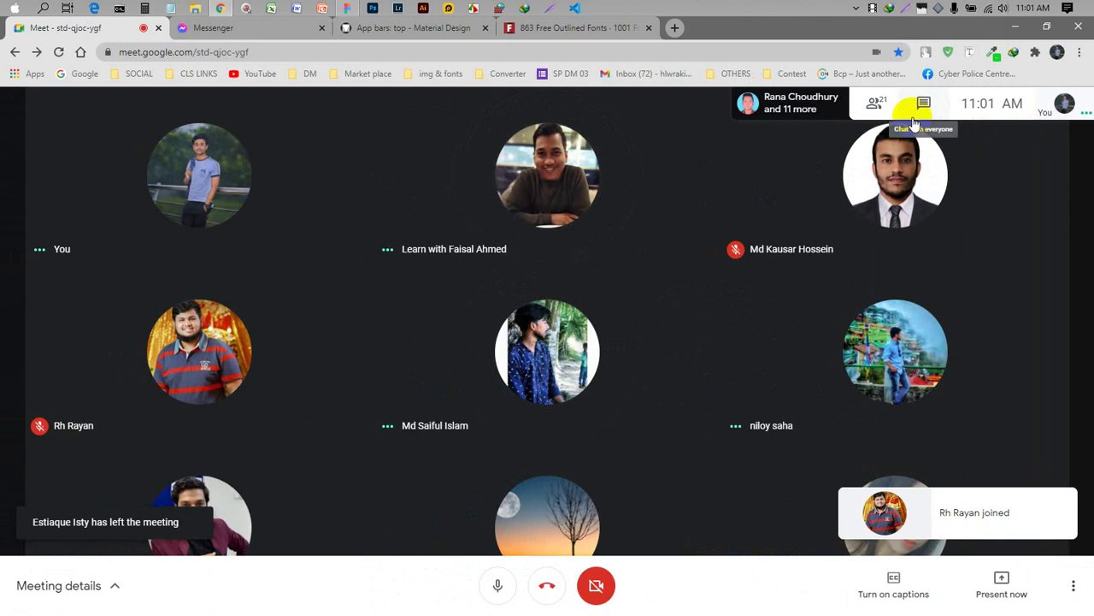
{"action": "left_click", "coordinate": [918, 106]}
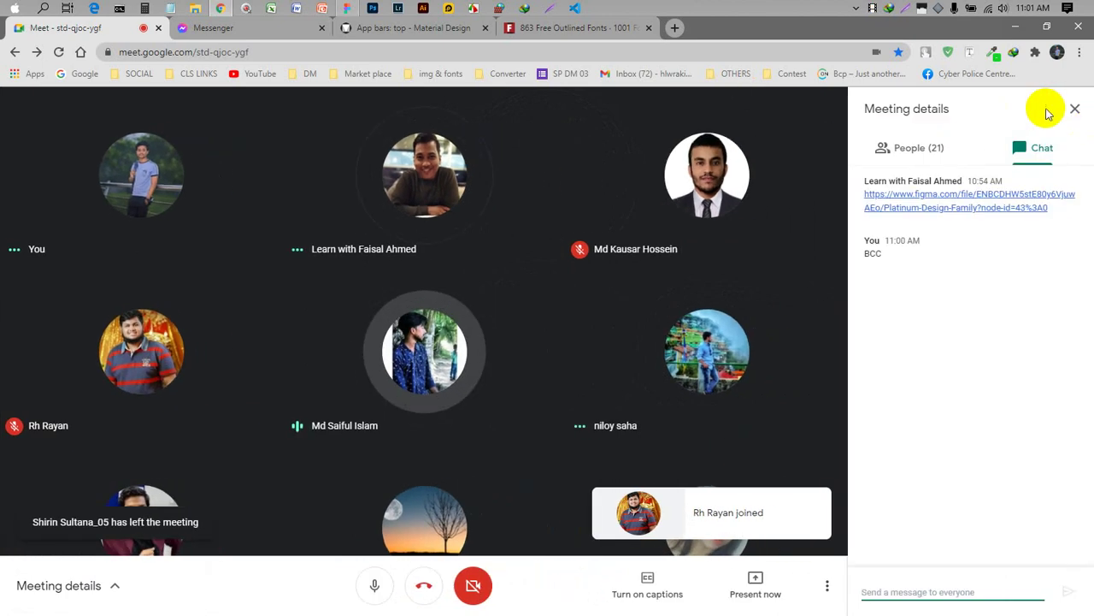
{"action": "left_click", "coordinate": [1072, 109]}
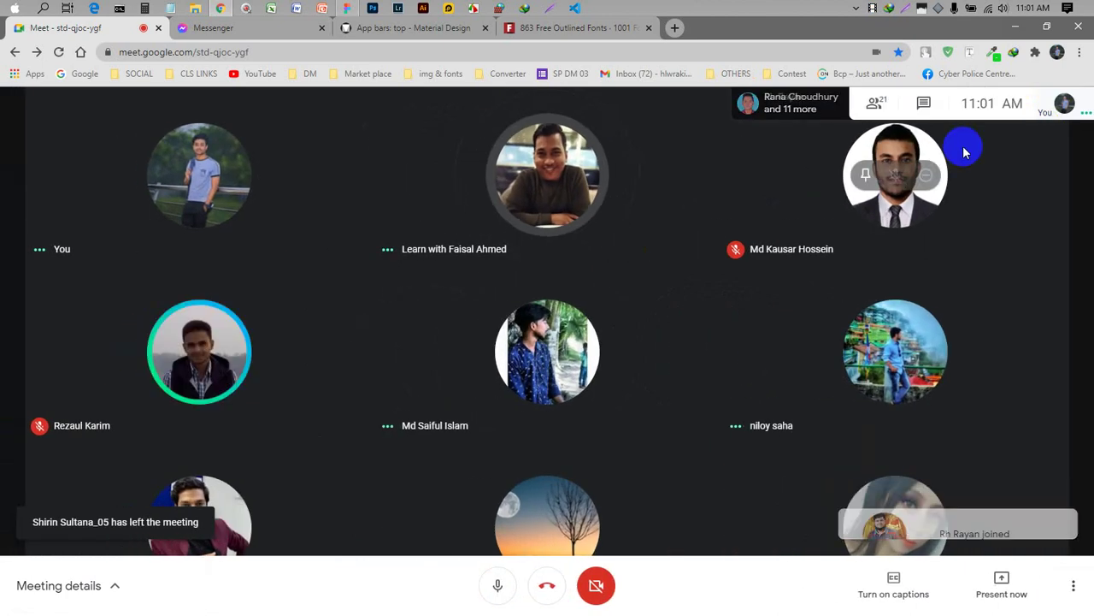
{"action": "left_click", "coordinate": [926, 109]}
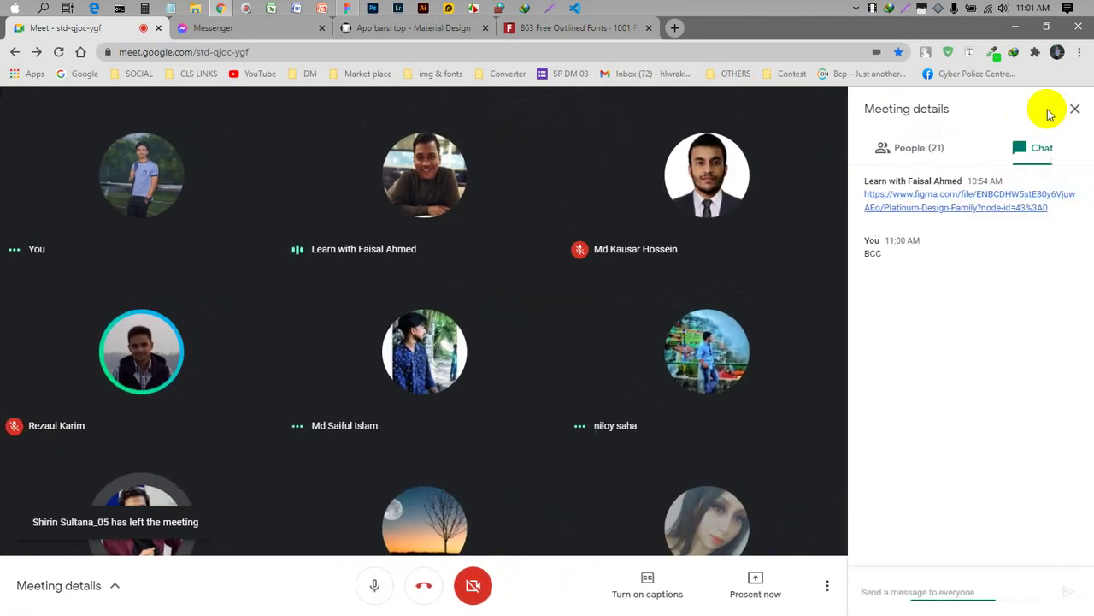
{"action": "left_click", "coordinate": [1071, 113]}
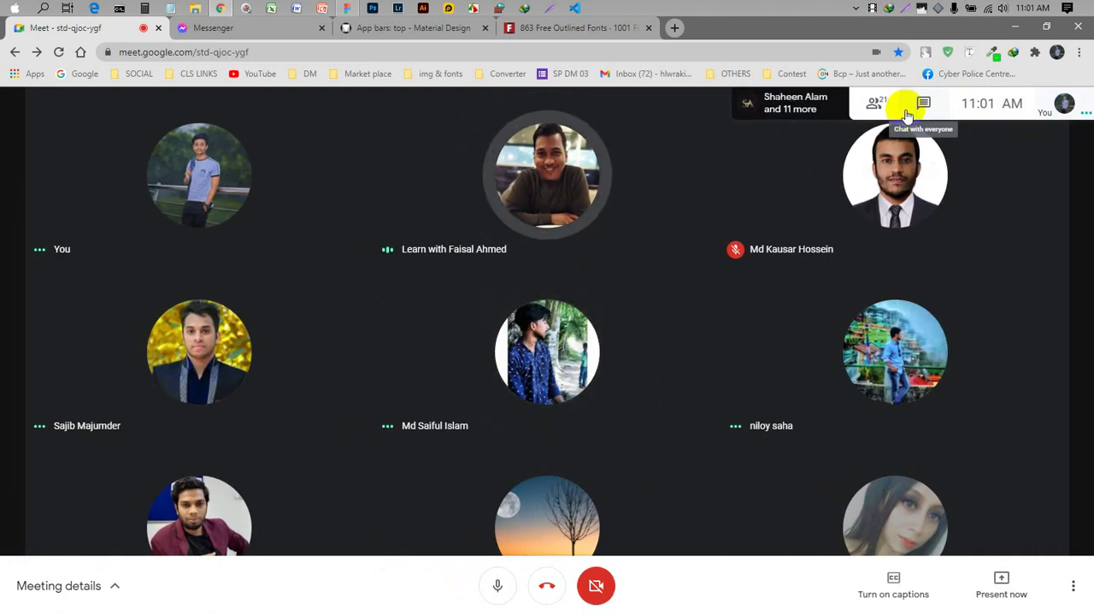
{"action": "left_click", "coordinate": [908, 114]}
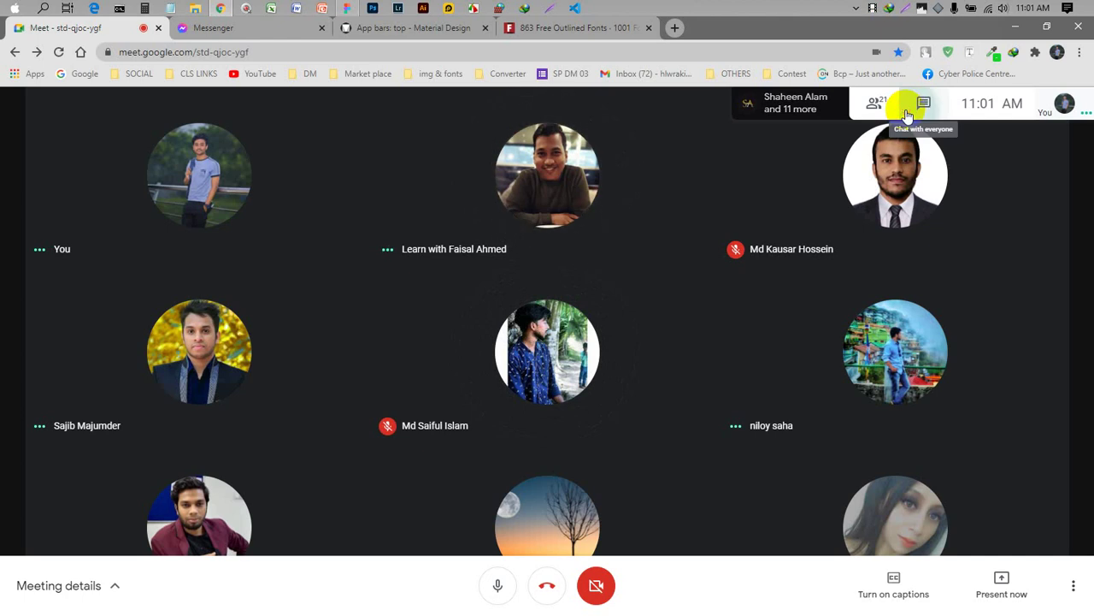
{"action": "left_click", "coordinate": [1074, 111]}
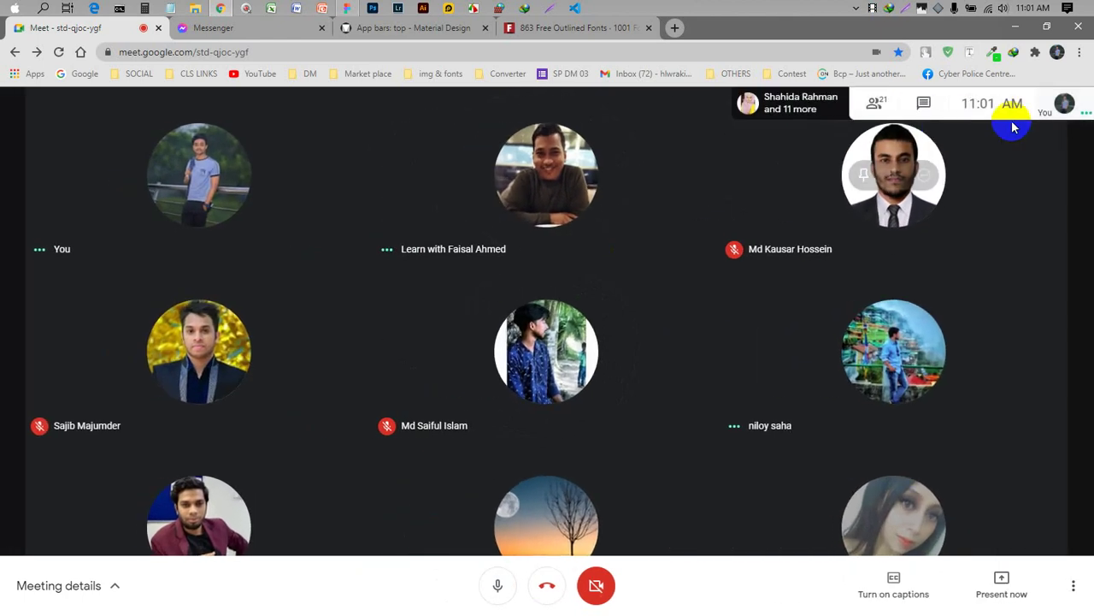
{"action": "left_click", "coordinate": [924, 106]}
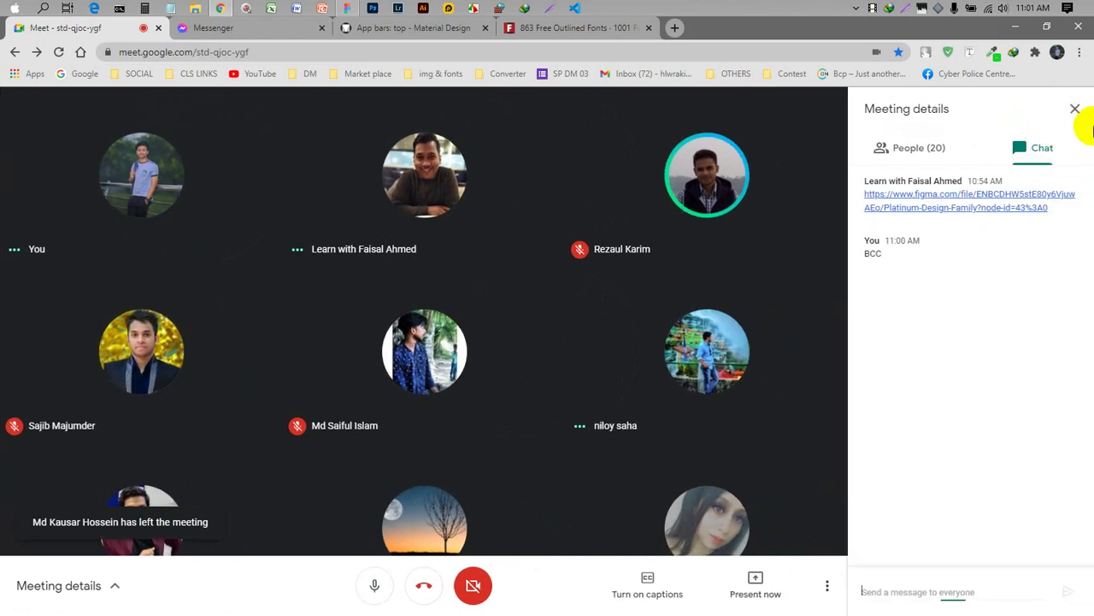
{"action": "left_click", "coordinate": [1073, 109]}
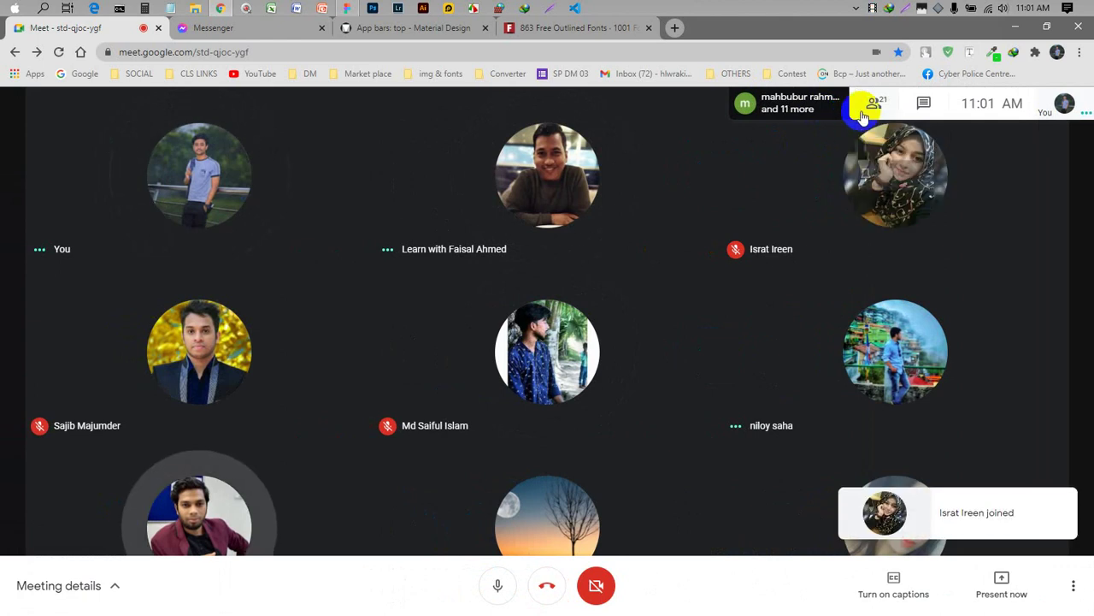
- Check the list of people in the call twice, switch briefly to the chat, and close the meeting details
{"action": "left_click", "coordinate": [865, 112]}
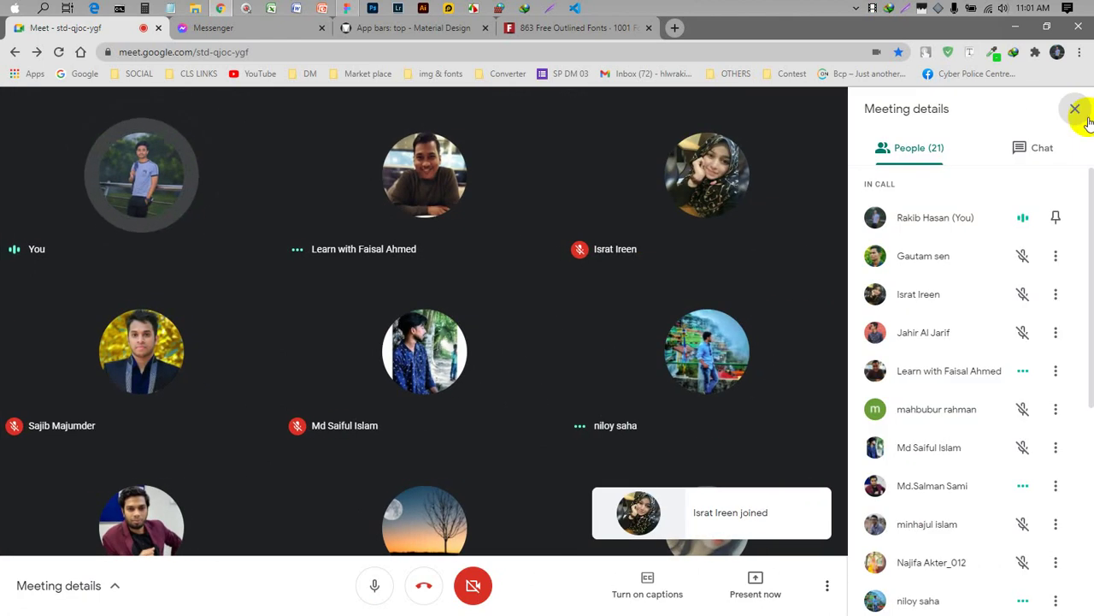
{"action": "left_click", "coordinate": [1079, 112]}
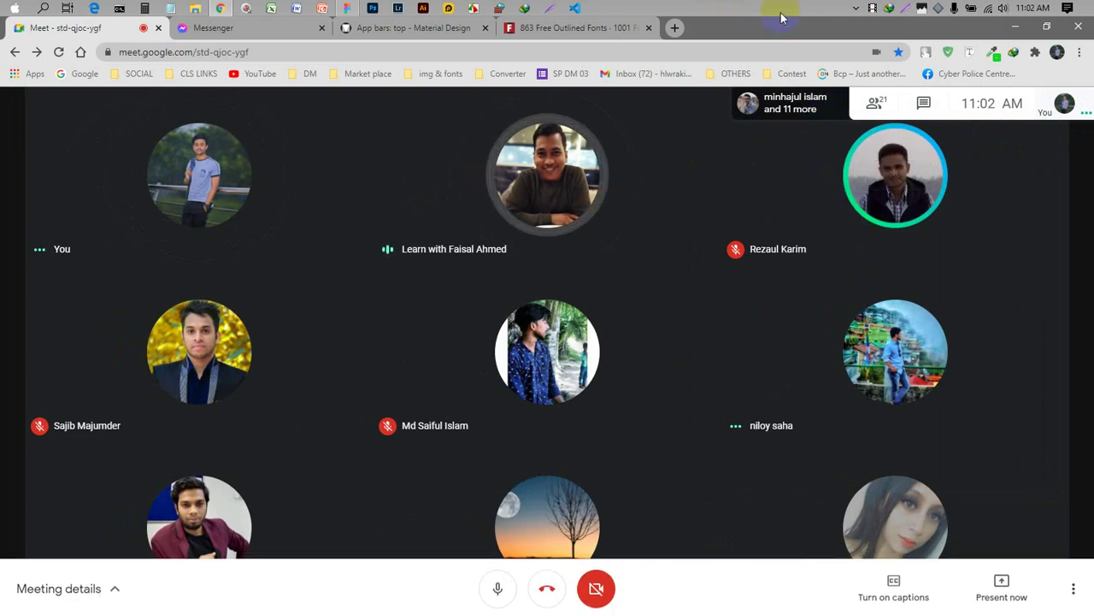
{"action": "left_click", "coordinate": [864, 119]}
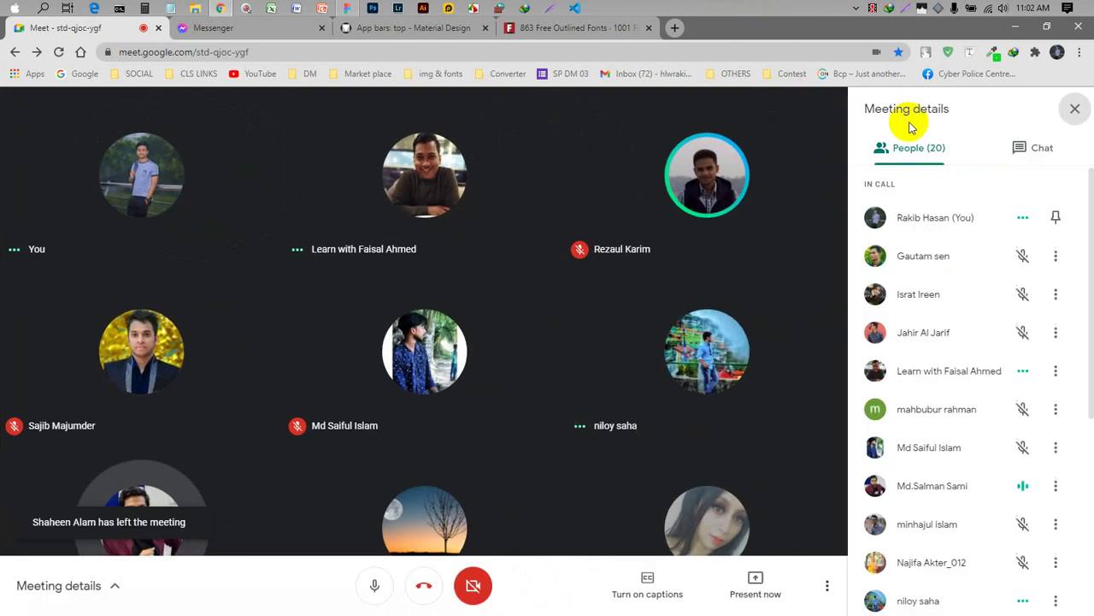
{"action": "left_click", "coordinate": [1021, 142]}
{"action": "left_click", "coordinate": [957, 142]}
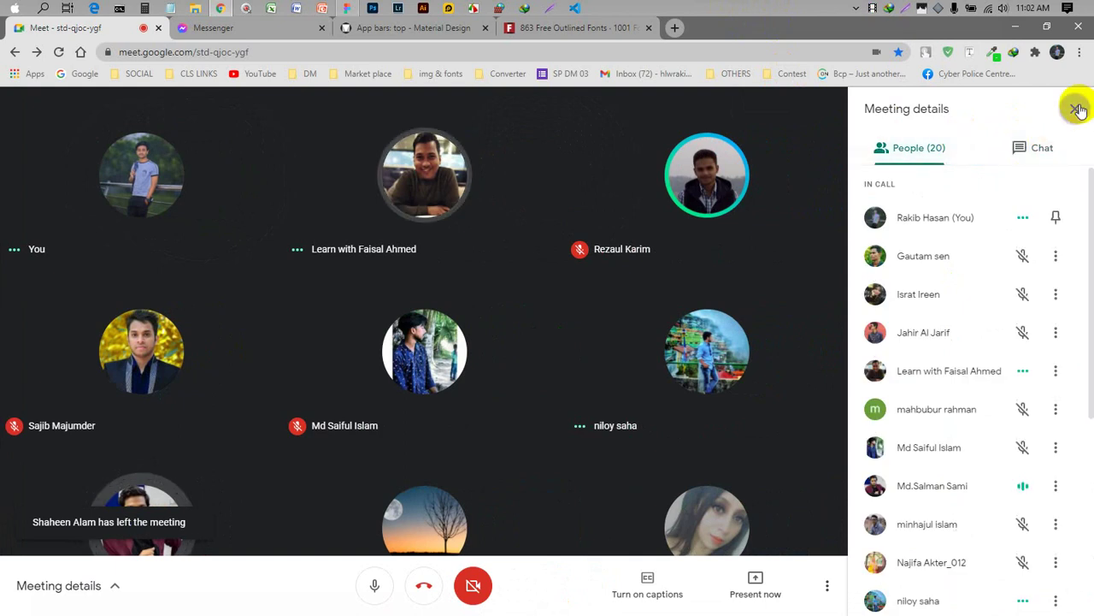
{"action": "left_click", "coordinate": [1075, 110]}
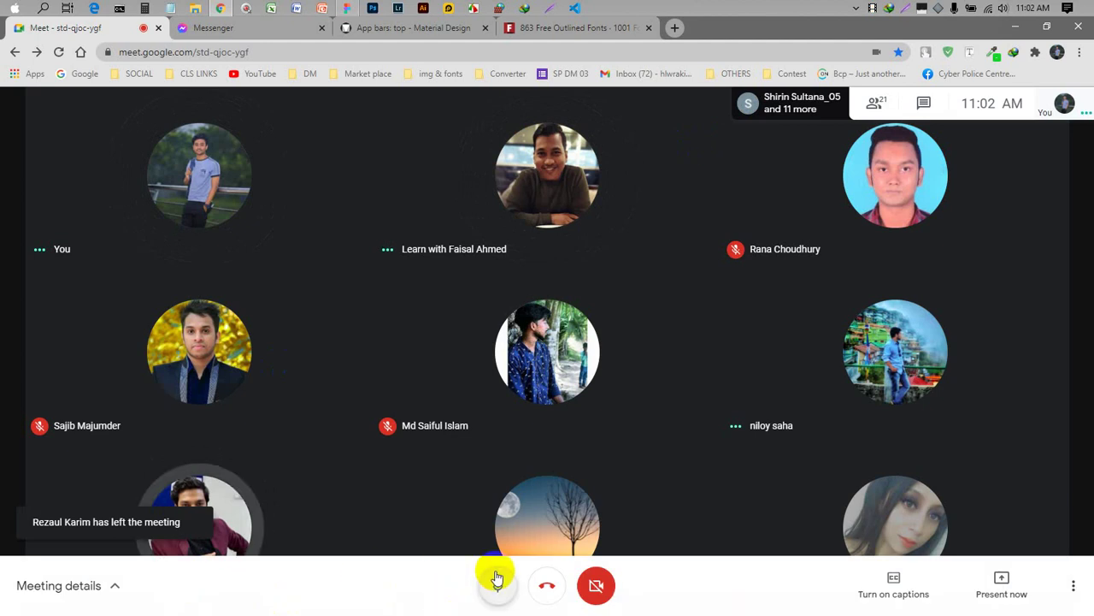
- Turn the microphone off for a short while and unmute it again
{"action": "left_click", "coordinate": [496, 578]}
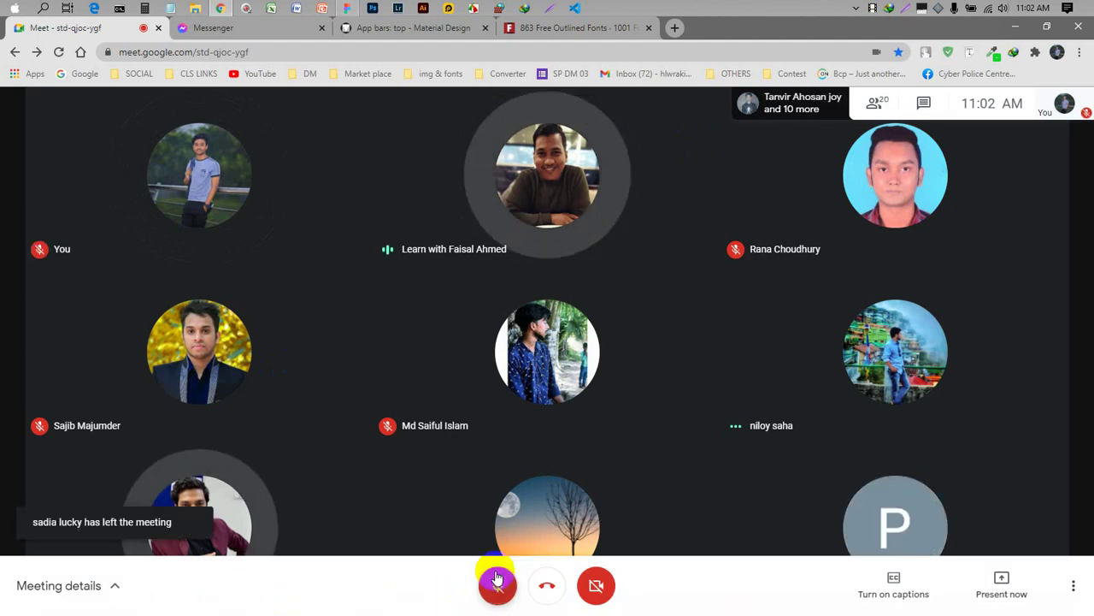
{"action": "left_click", "coordinate": [497, 579]}
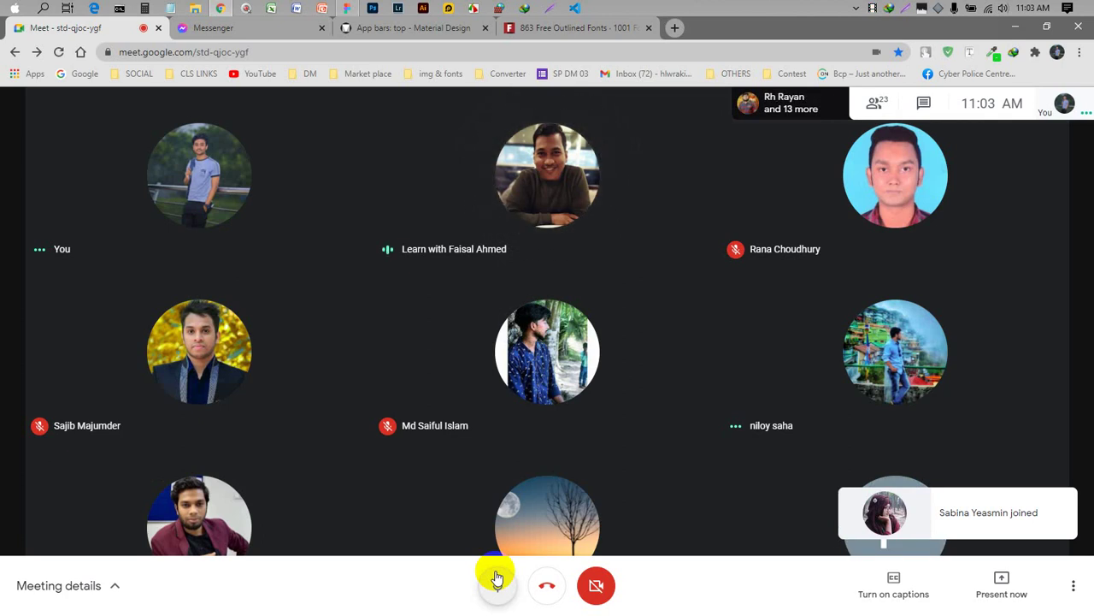
- Look through the whole list of people in the call and close the meeting details
{"action": "left_click", "coordinate": [742, 7]}
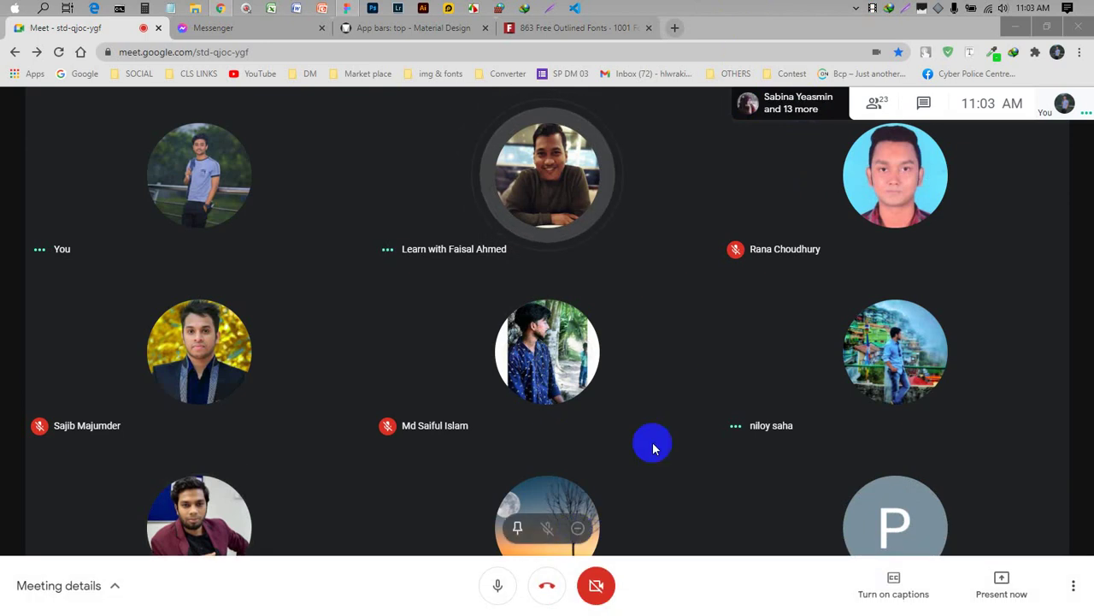
{"action": "left_click", "coordinate": [876, 101]}
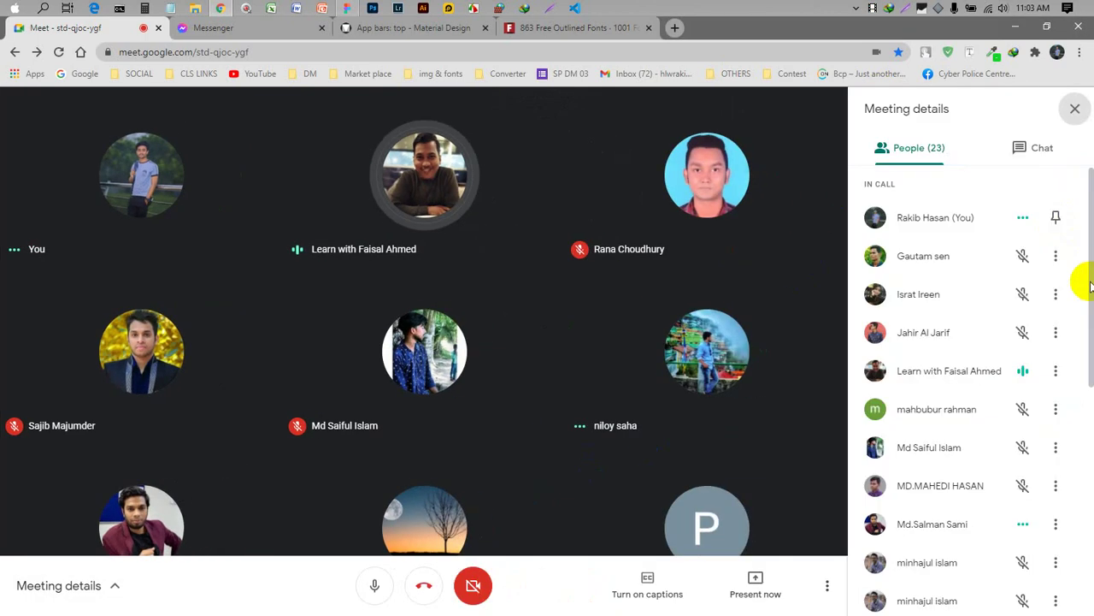
{"action": "scroll", "coordinate": [978, 357], "scroll_direction": "down", "scroll_amount": 5}
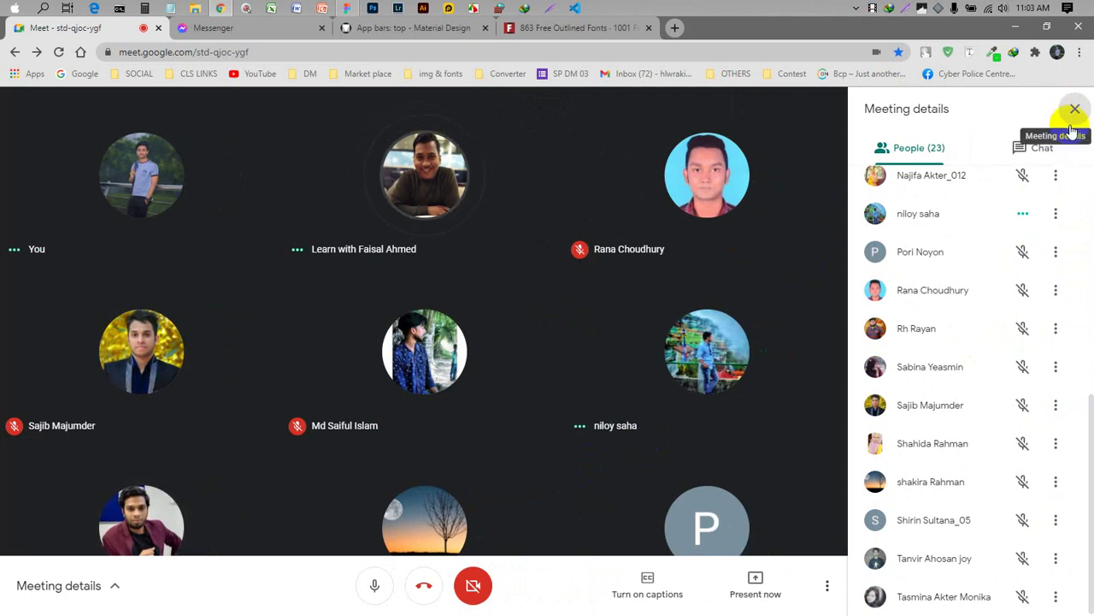
{"action": "left_click", "coordinate": [1071, 128]}
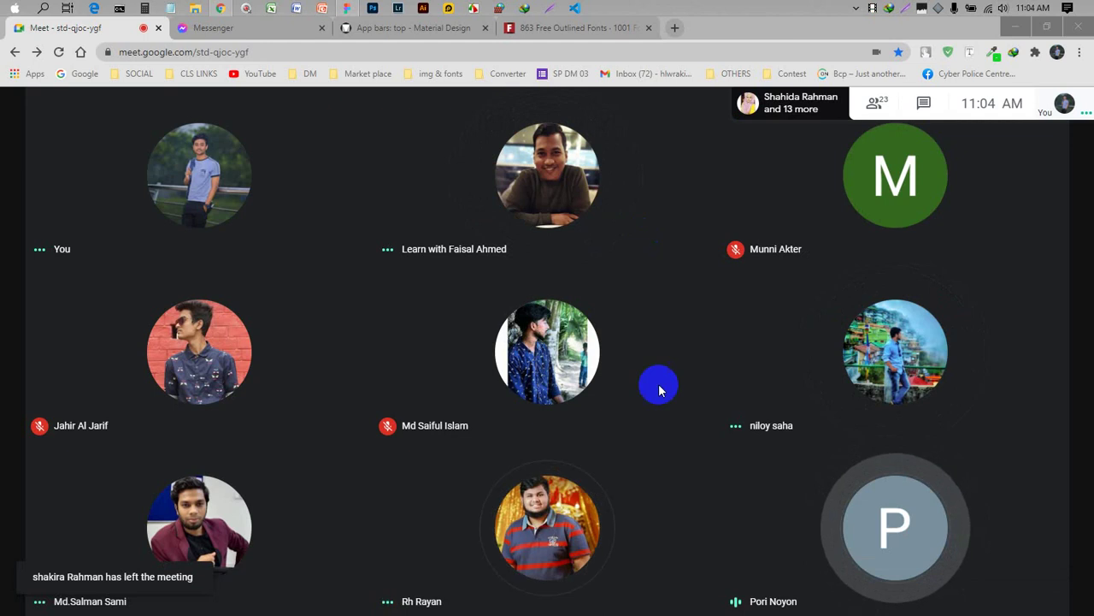
- Mute the microphone briefly in the meeting and turn it back on
{"action": "left_click", "coordinate": [485, 586]}
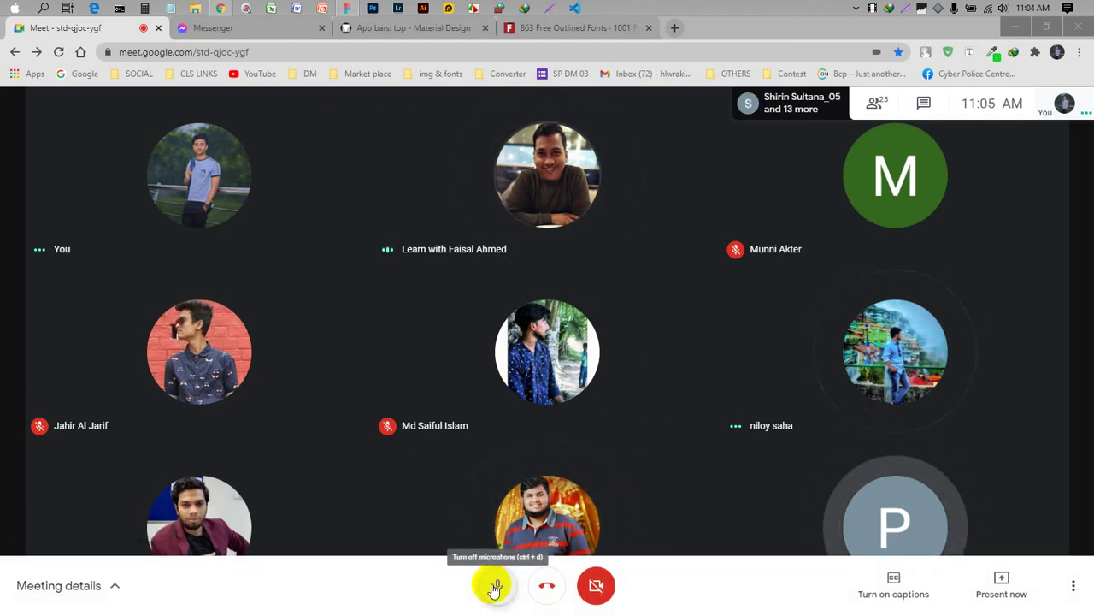
{"action": "left_click", "coordinate": [494, 587]}
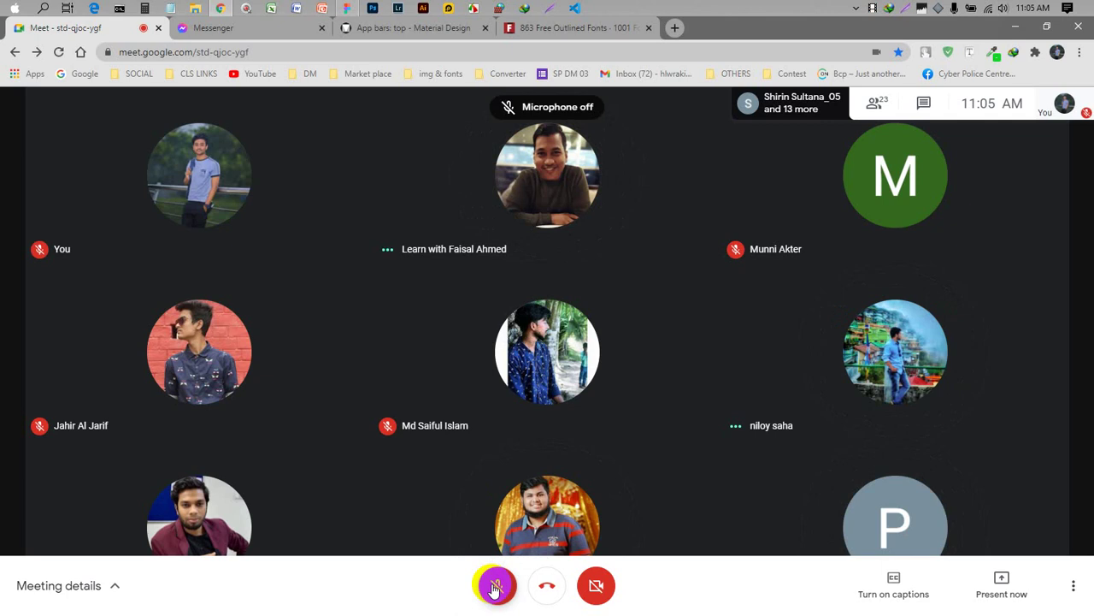
{"action": "left_click", "coordinate": [494, 587]}
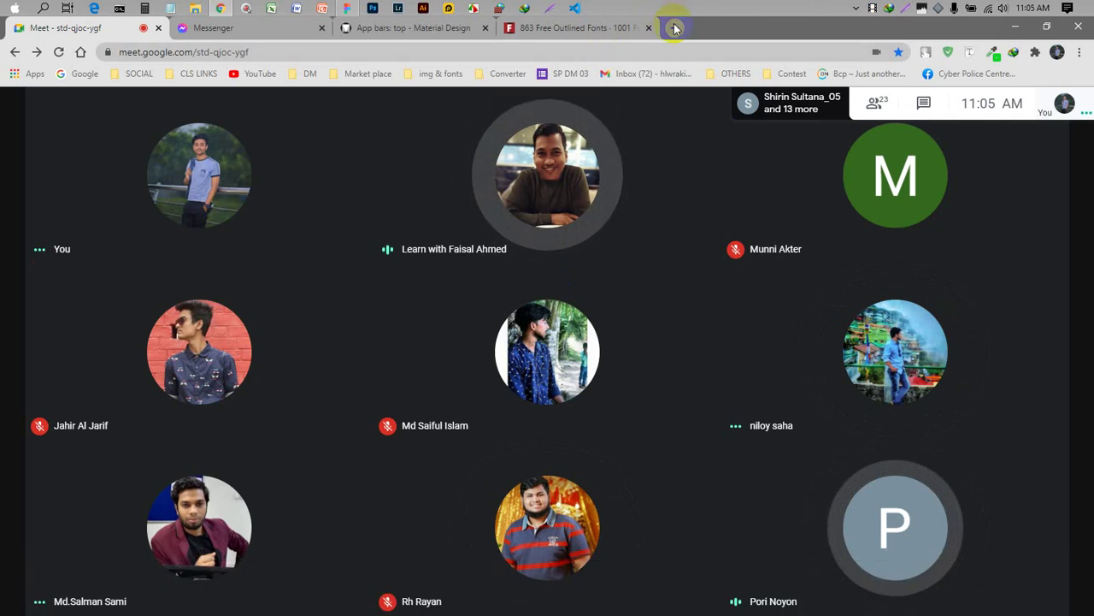
- Open the Class folder of Google Drive in a new browser tab, muting the microphone in the meeting while Drive loads
{"action": "left_click", "coordinate": [674, 29]}
{"action": "left_click", "coordinate": [521, 26]}
{"action": "left_click", "coordinate": [703, 27]}
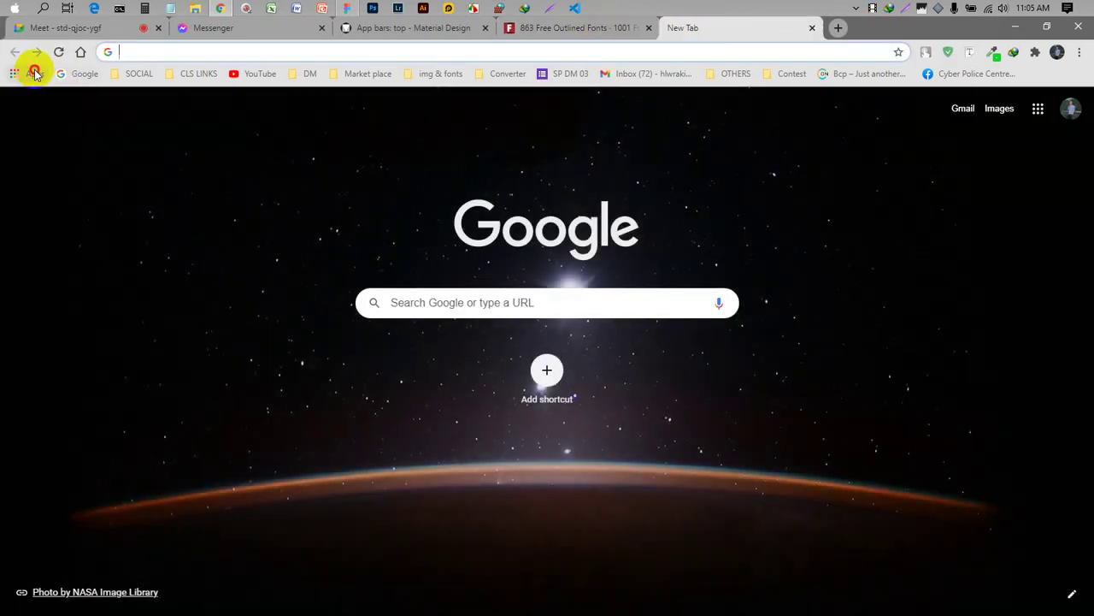
{"action": "left_click", "coordinate": [33, 74]}
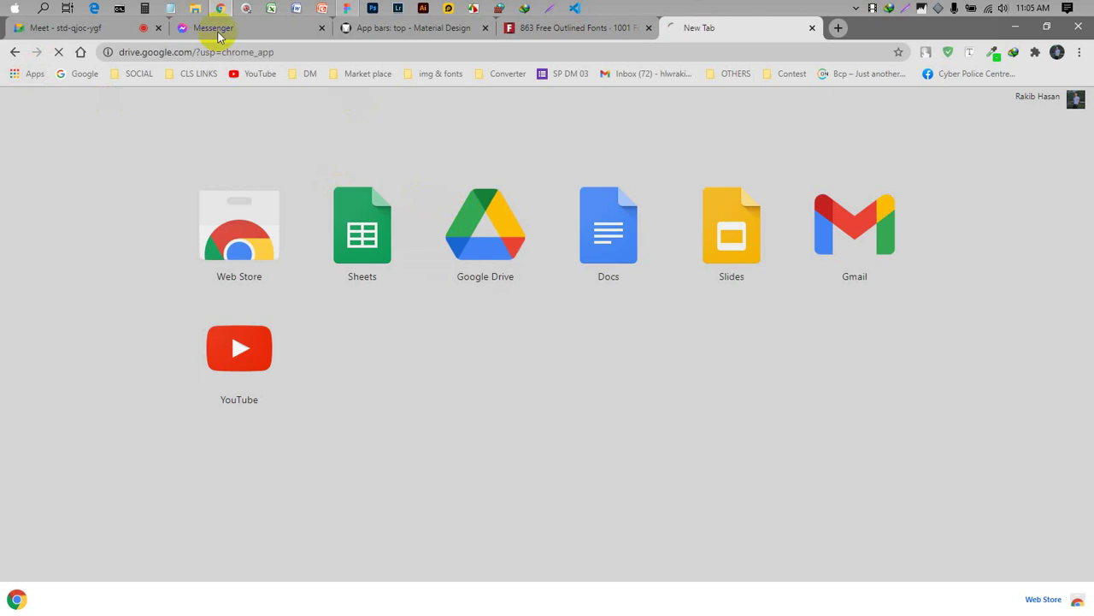
{"action": "left_click", "coordinate": [93, 29]}
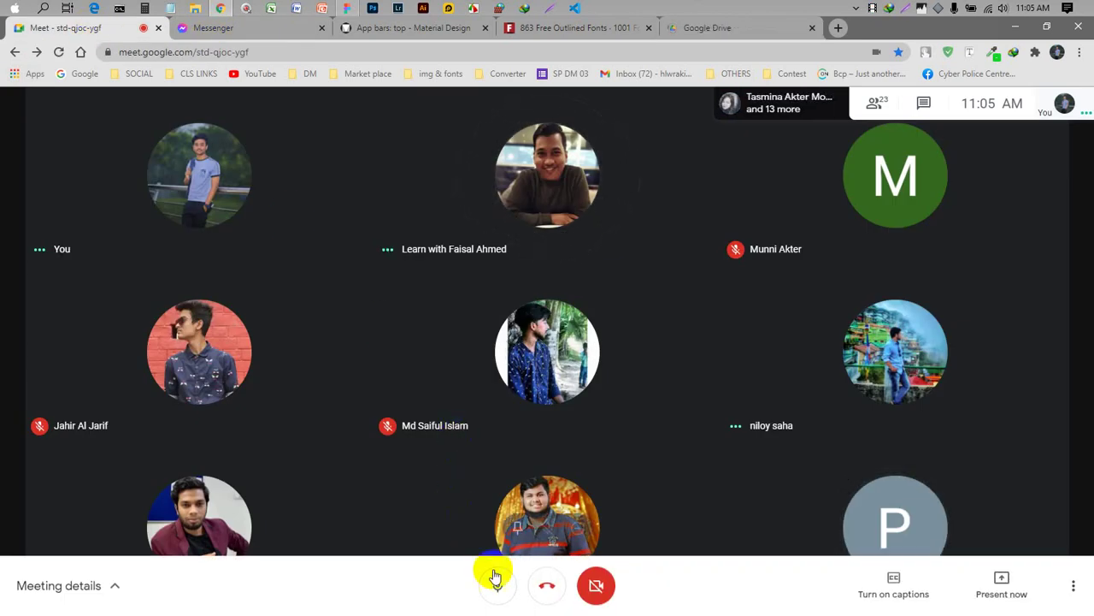
{"action": "left_click", "coordinate": [497, 583]}
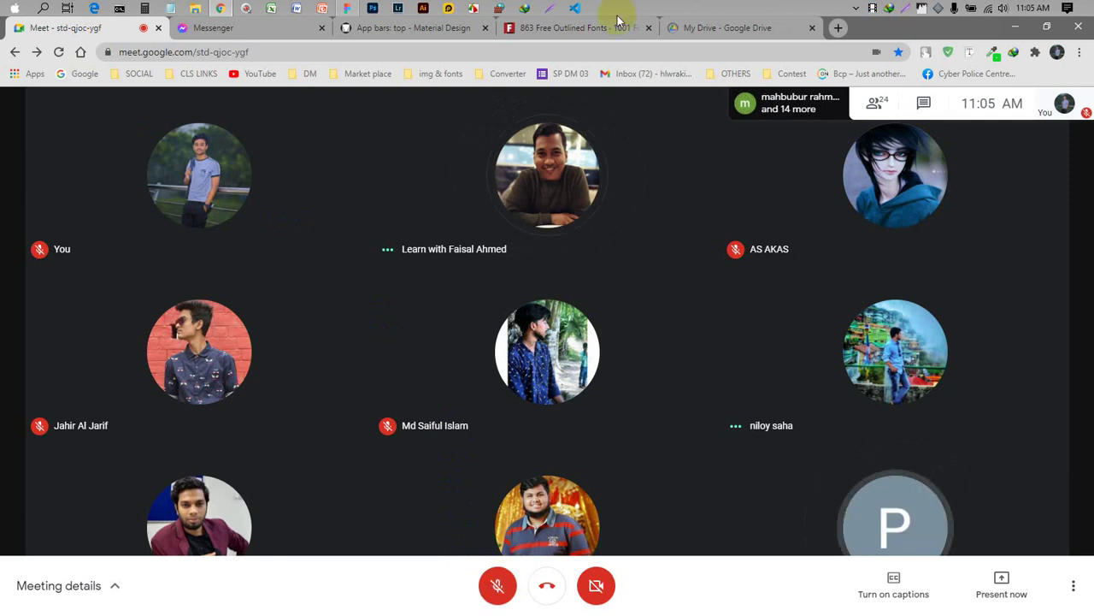
{"action": "left_click", "coordinate": [716, 26]}
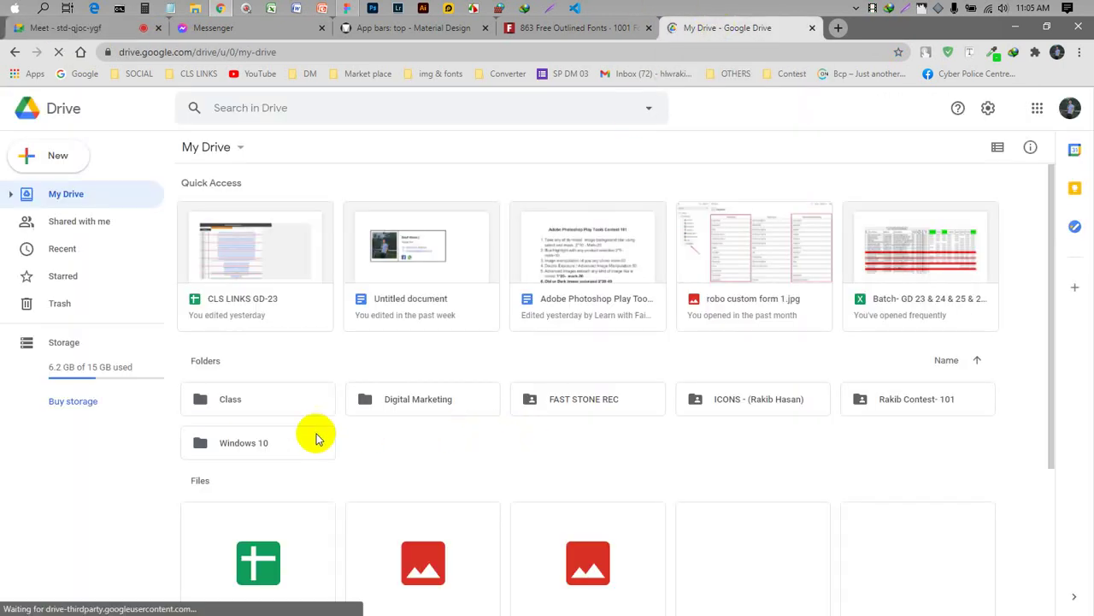
{"action": "double_click", "coordinate": [268, 413]}
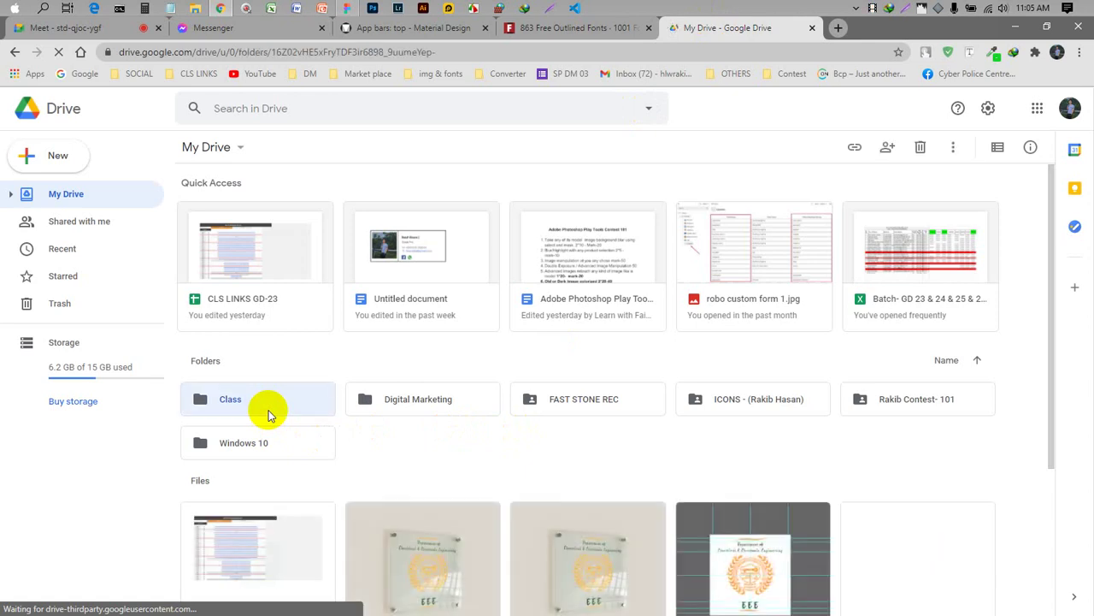
- Return to the Google Meet call and turn the microphone on
{"action": "left_click", "coordinate": [108, 29]}
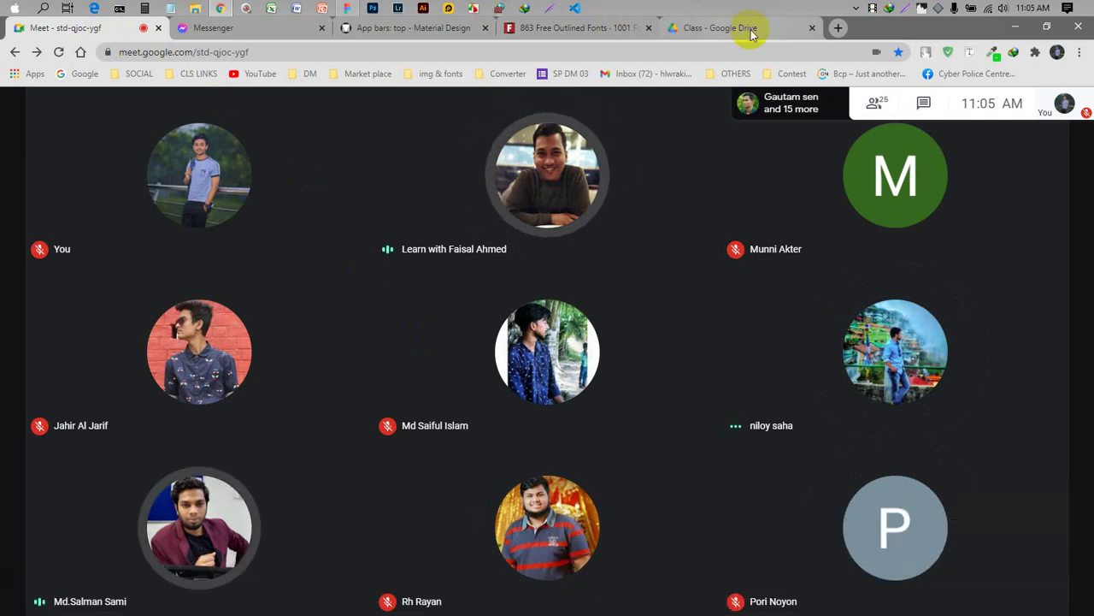
{"action": "left_click", "coordinate": [633, 205]}
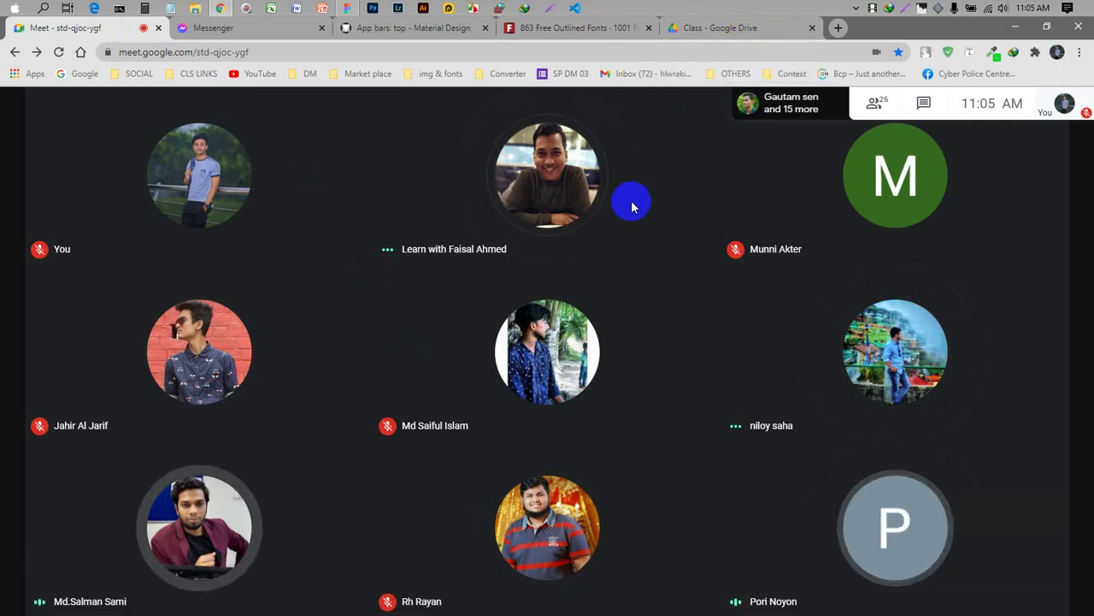
{"action": "left_click", "coordinate": [497, 583]}
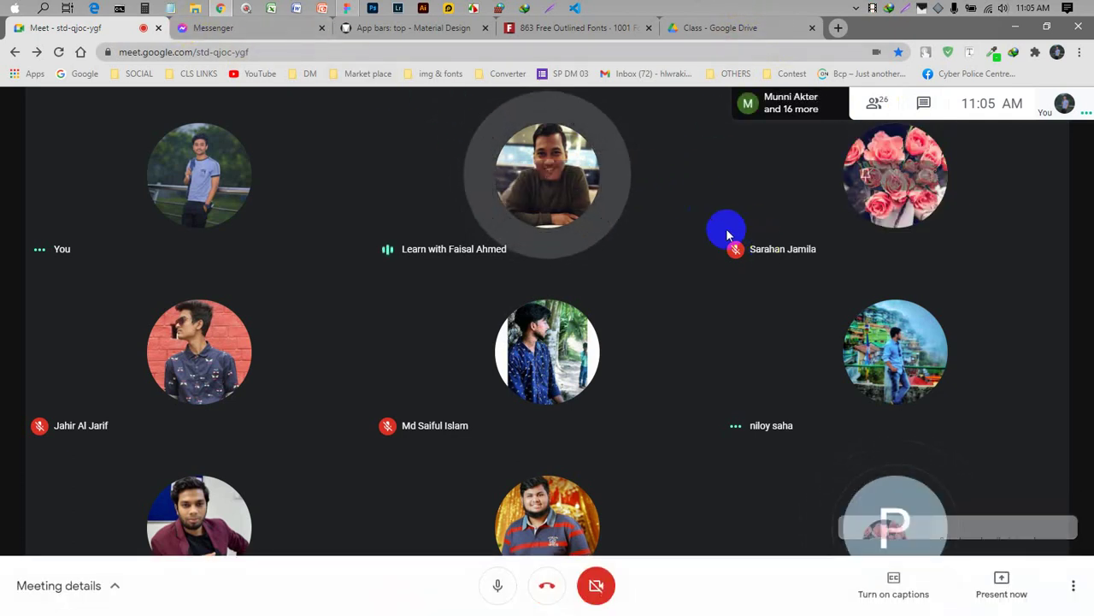
- Mute the microphone, check who is in the call and close the meeting details
{"action": "left_click", "coordinate": [494, 581]}
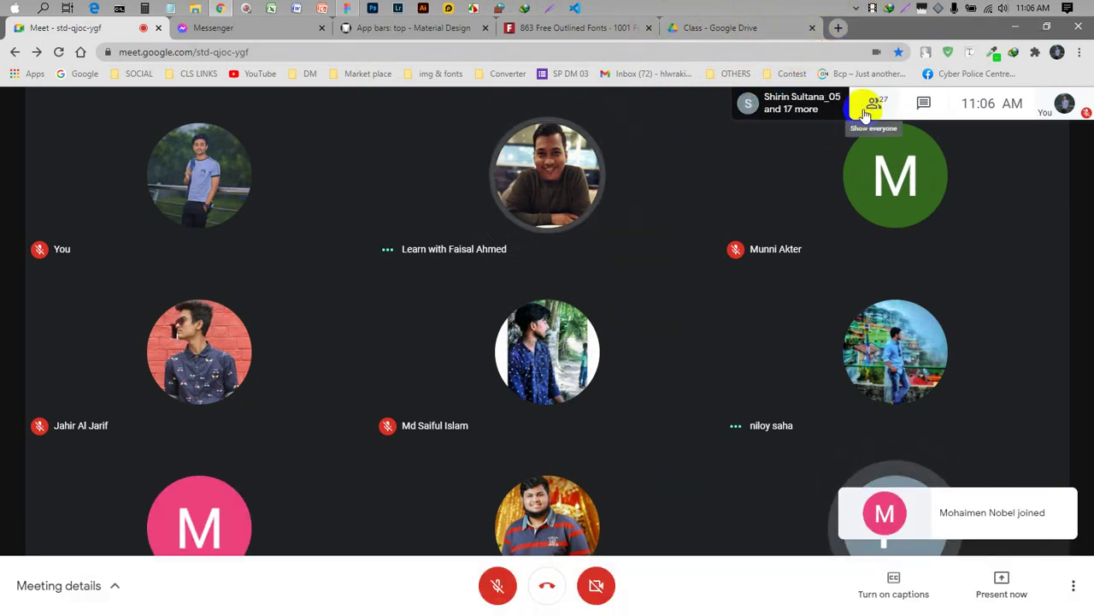
{"action": "left_click", "coordinate": [869, 110]}
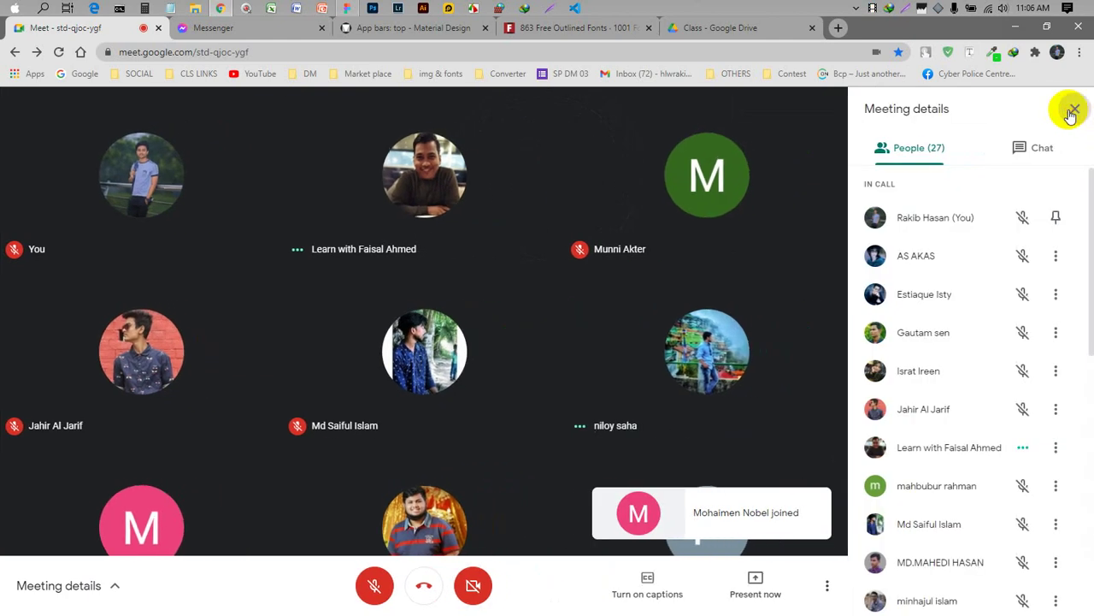
{"action": "left_click", "coordinate": [1072, 112]}
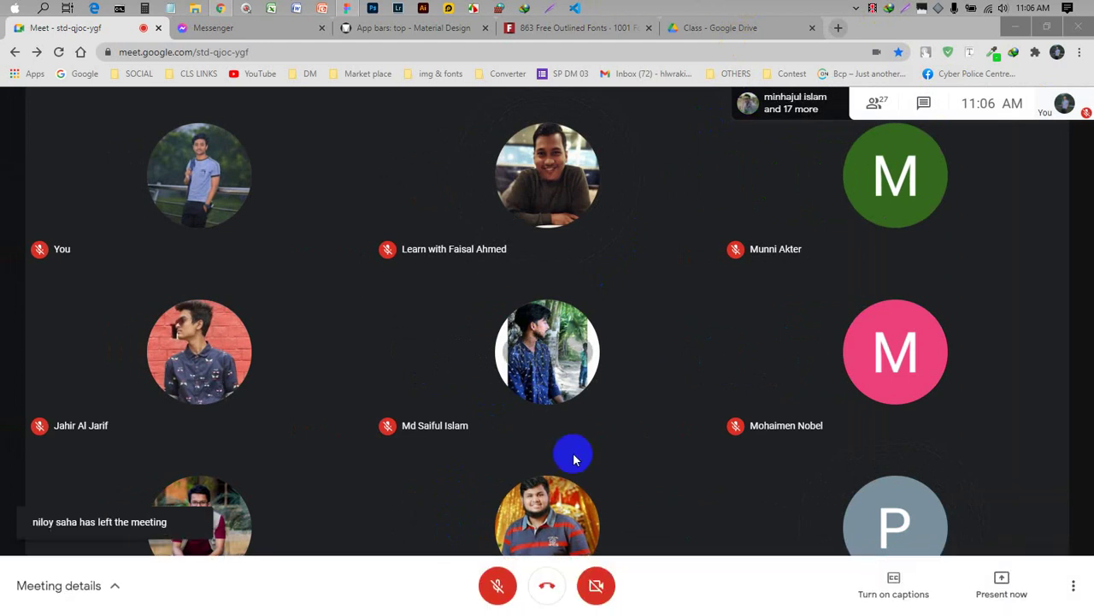
- Unmute the microphone and take another brief look at the people in the call
{"action": "left_click", "coordinate": [506, 587]}
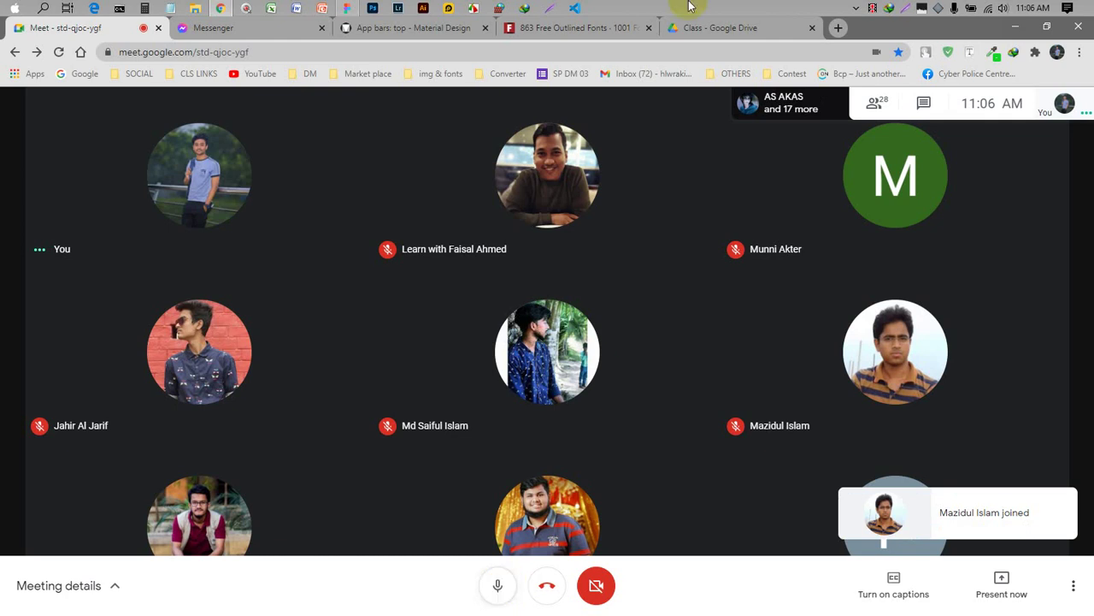
{"action": "left_click", "coordinate": [868, 104]}
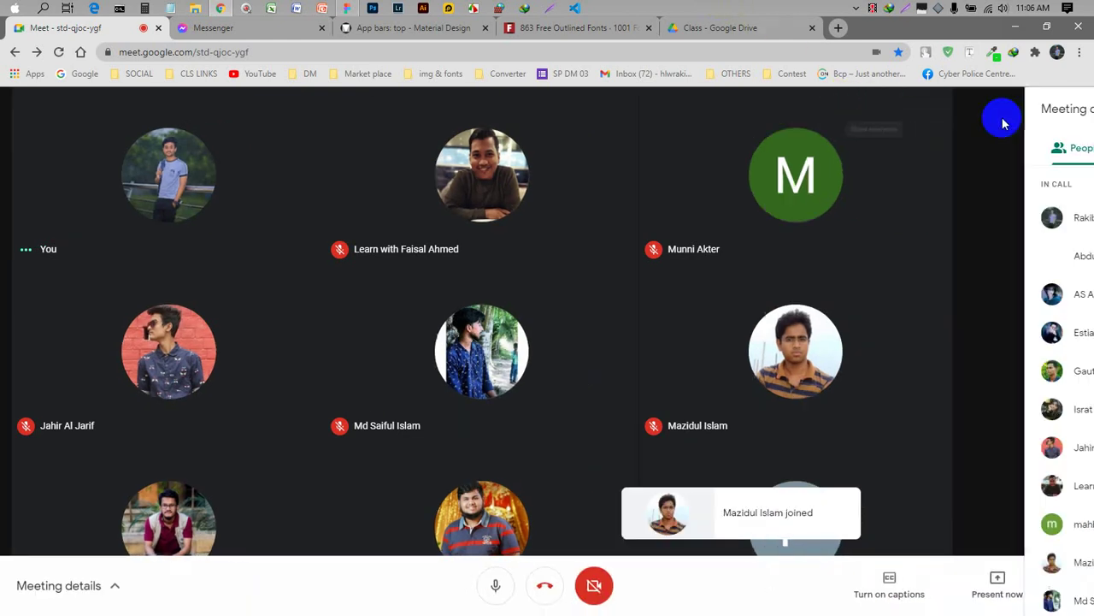
{"action": "left_click", "coordinate": [1067, 115]}
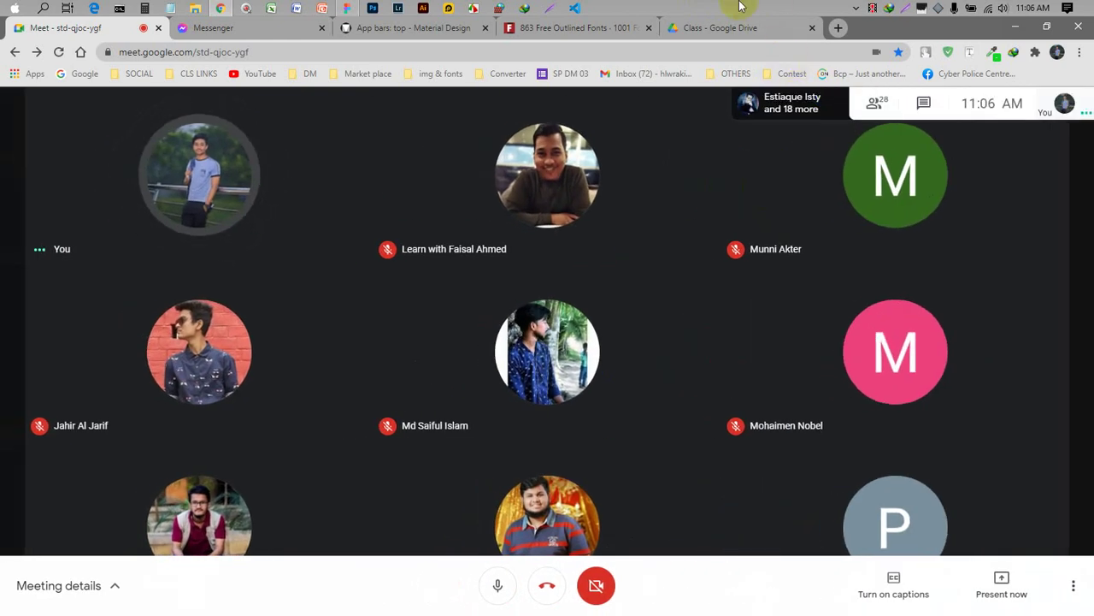
- Switch to Google Drive and look over the recorded class videos in the Class folder, leaving none selected
{"action": "left_click", "coordinate": [719, 29]}
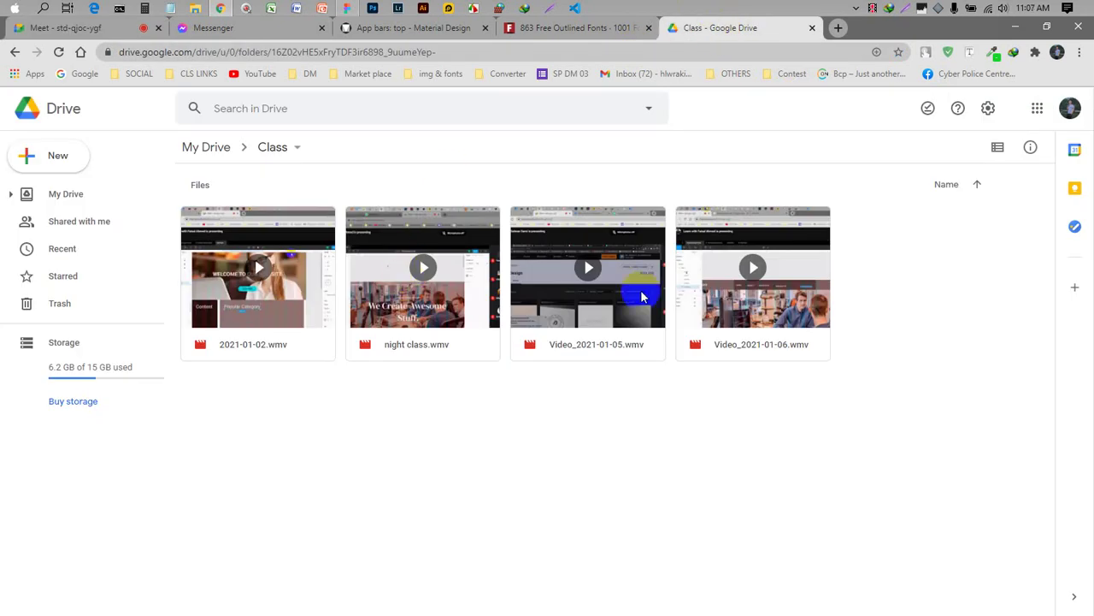
{"action": "right_click", "coordinate": [904, 307]}
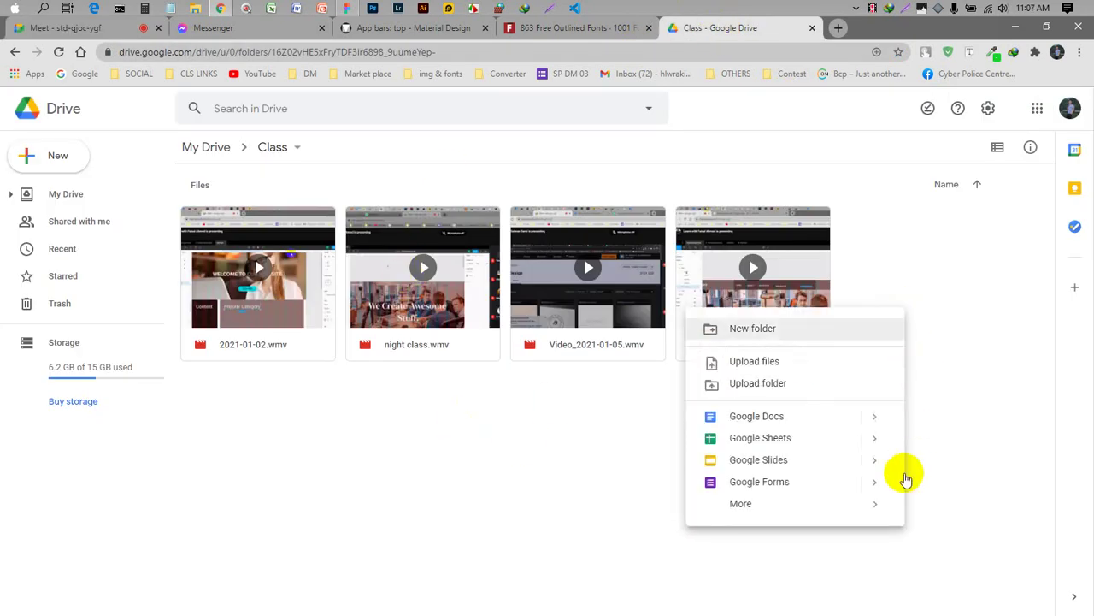
{"action": "left_click", "coordinate": [603, 440]}
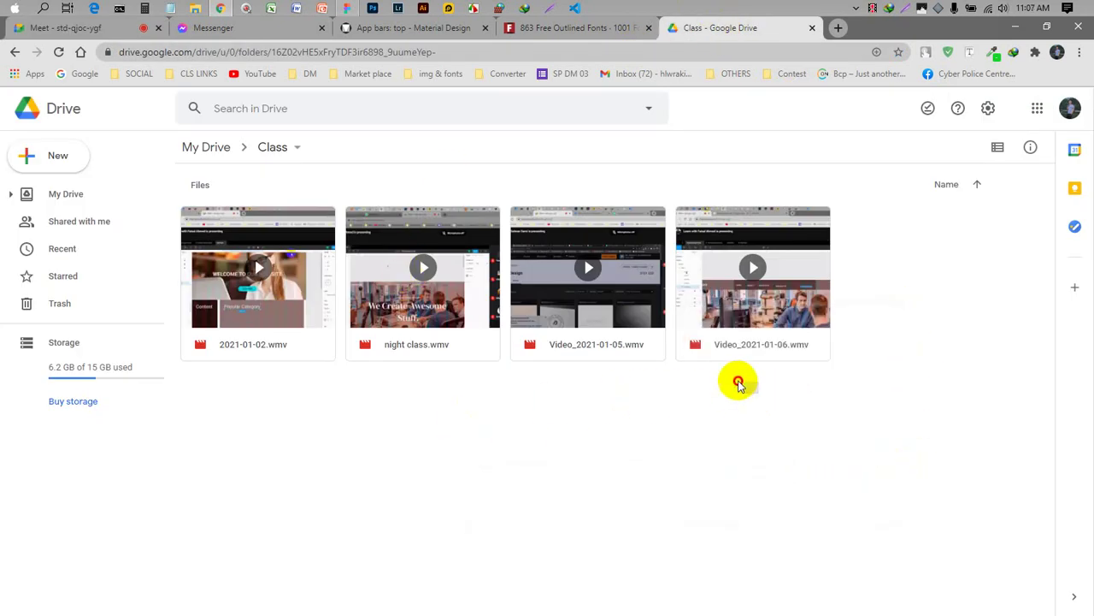
{"action": "left_click_drag", "start_coordinate": [757, 392], "coordinate": [385, 345]}
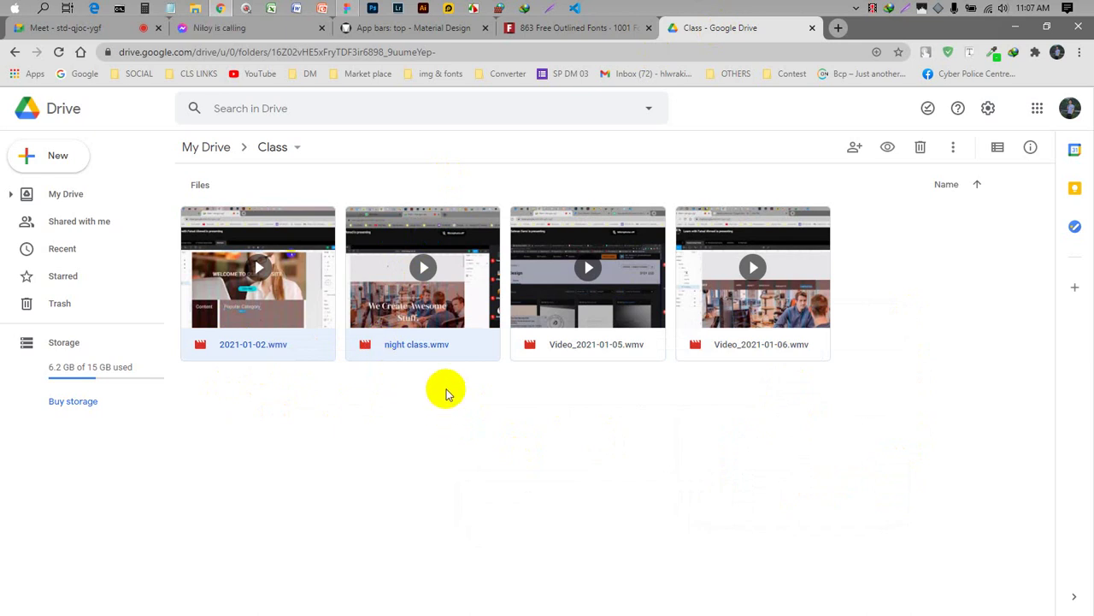
{"action": "left_click", "coordinate": [653, 417]}
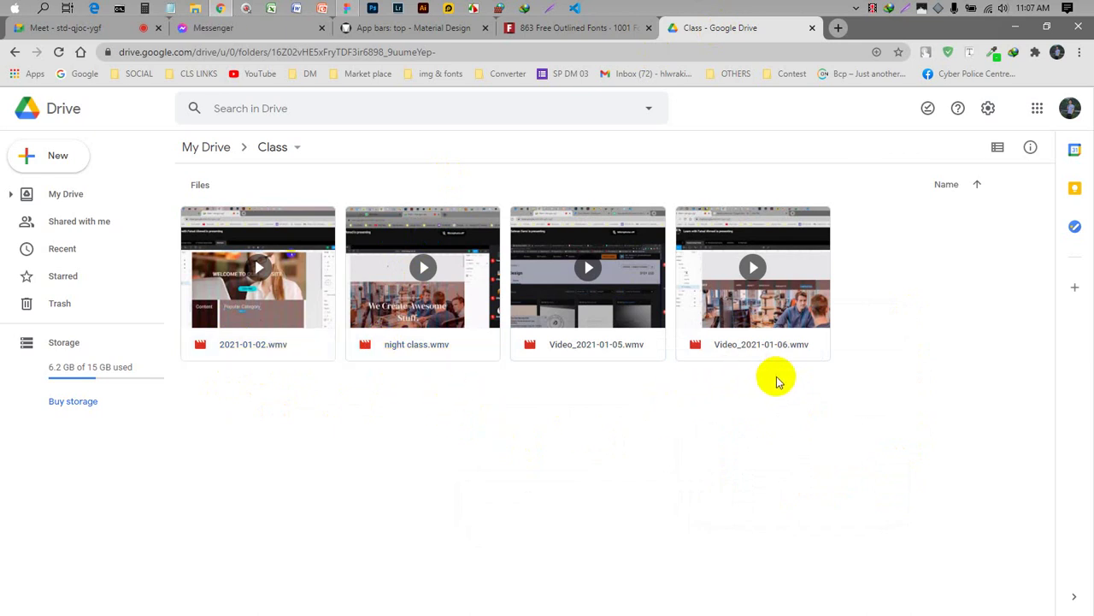
{"action": "left_click_drag", "start_coordinate": [778, 379], "coordinate": [800, 302]}
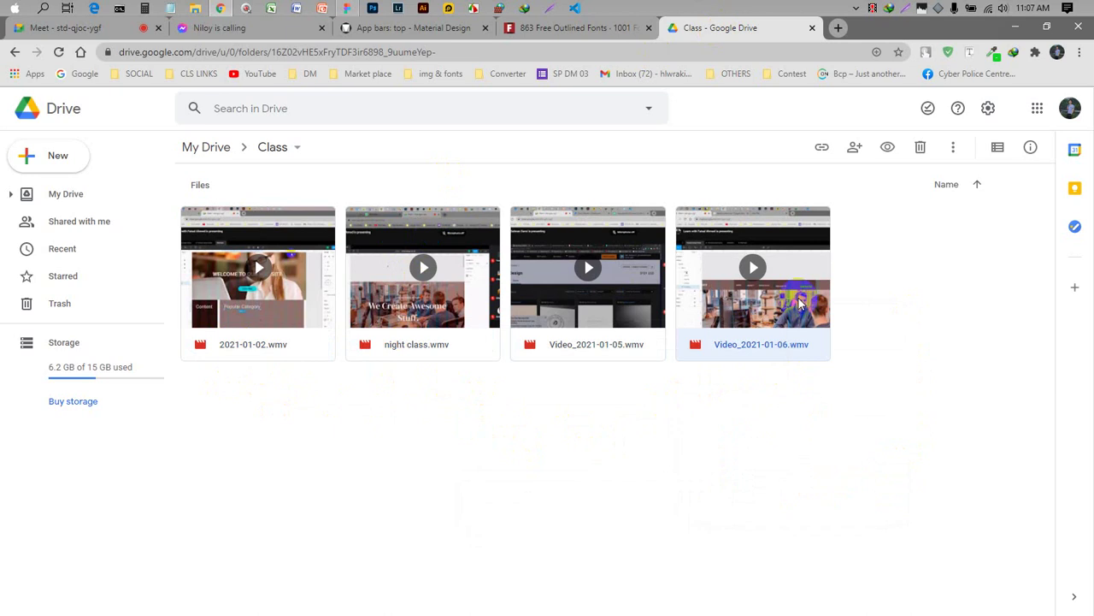
{"action": "left_click", "coordinate": [716, 418]}
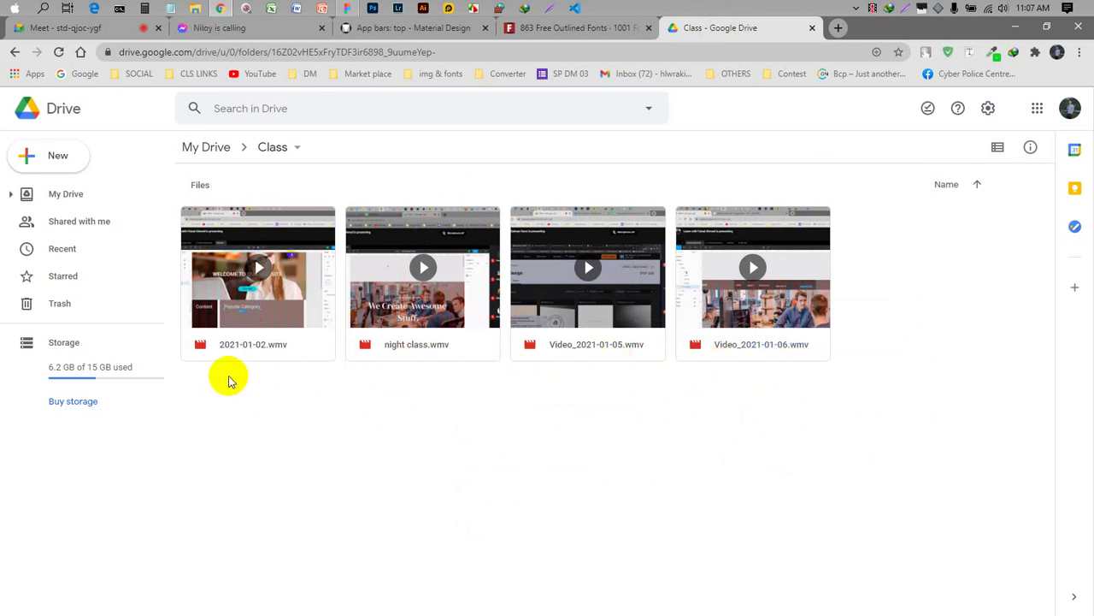
- Glance back at the meeting, switch to Messenger and decline the incoming group call
{"action": "left_click", "coordinate": [101, 27]}
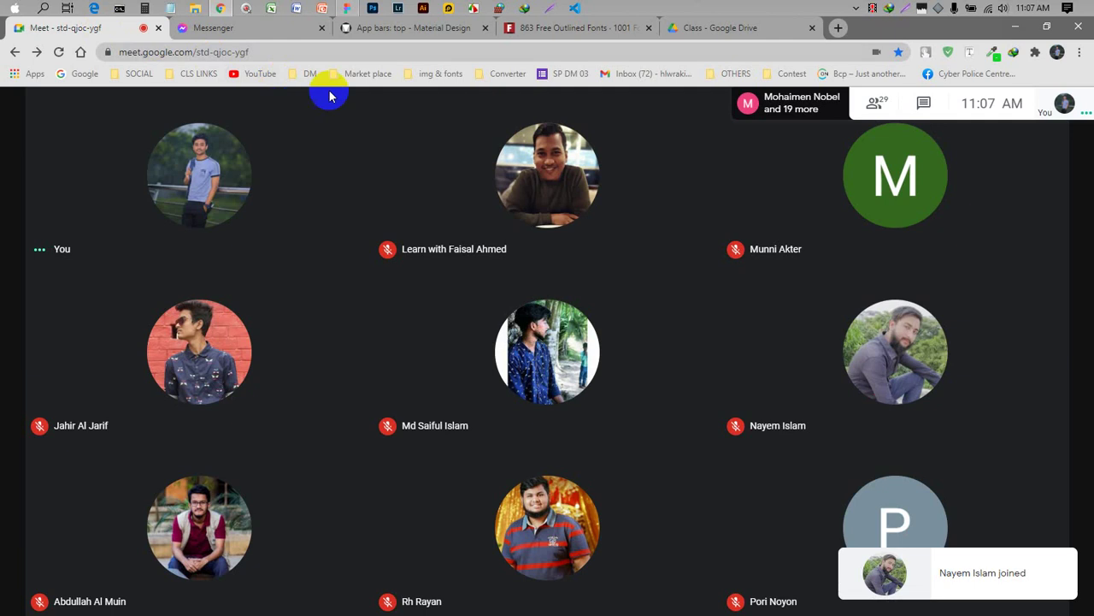
{"action": "left_click", "coordinate": [689, 32]}
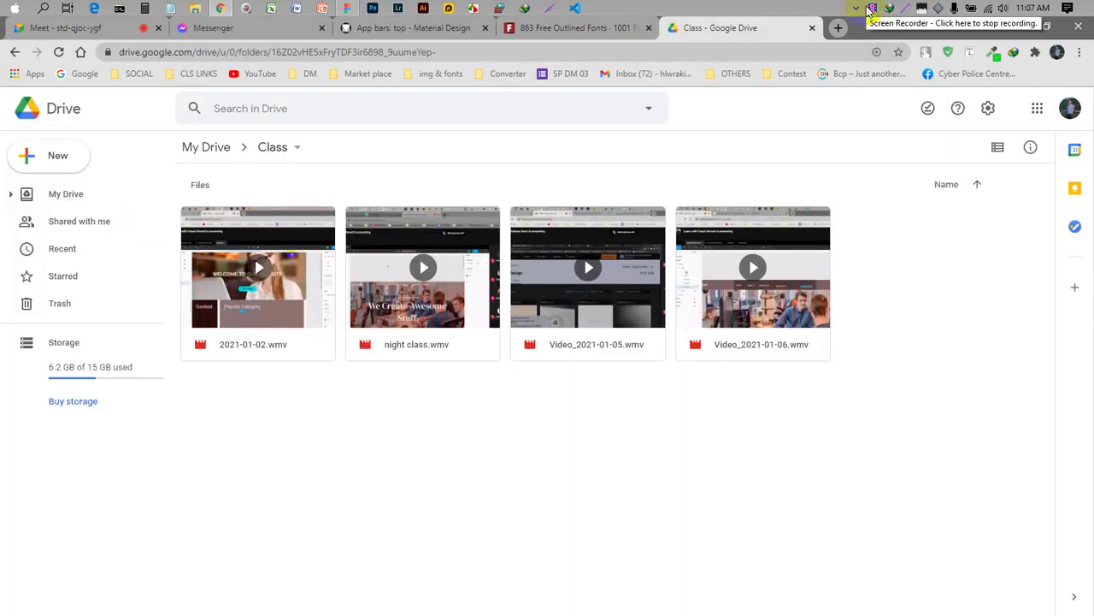
{"action": "left_click", "coordinate": [251, 28]}
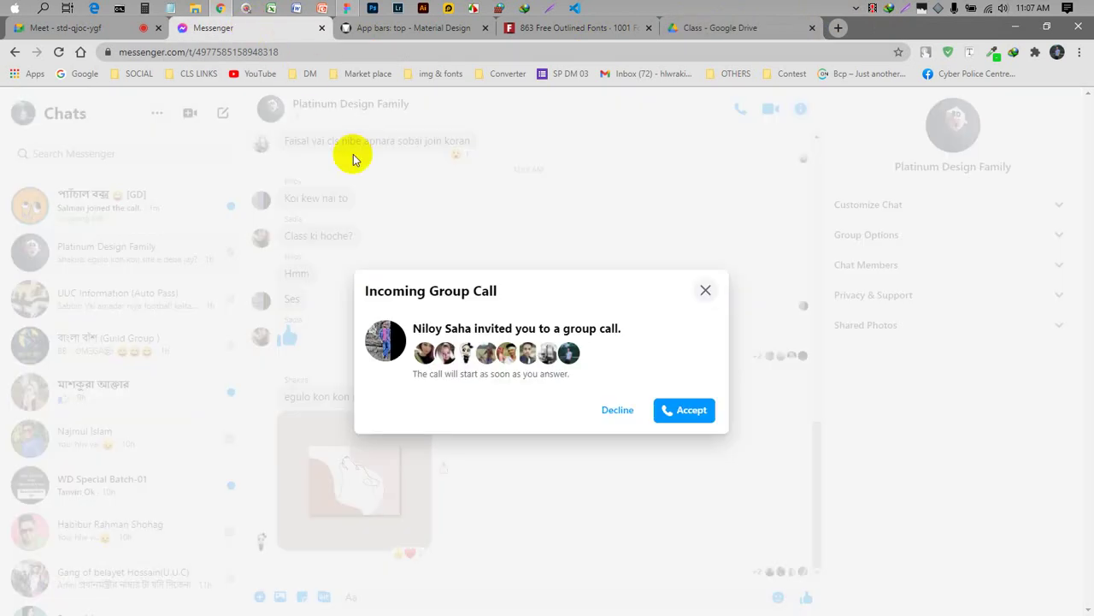
{"action": "left_click", "coordinate": [599, 410]}
- Switch to Google Drive and move 2021-01-02.wmv and night class.wmv from the Class folder to the trash
{"action": "left_click", "coordinate": [698, 27]}
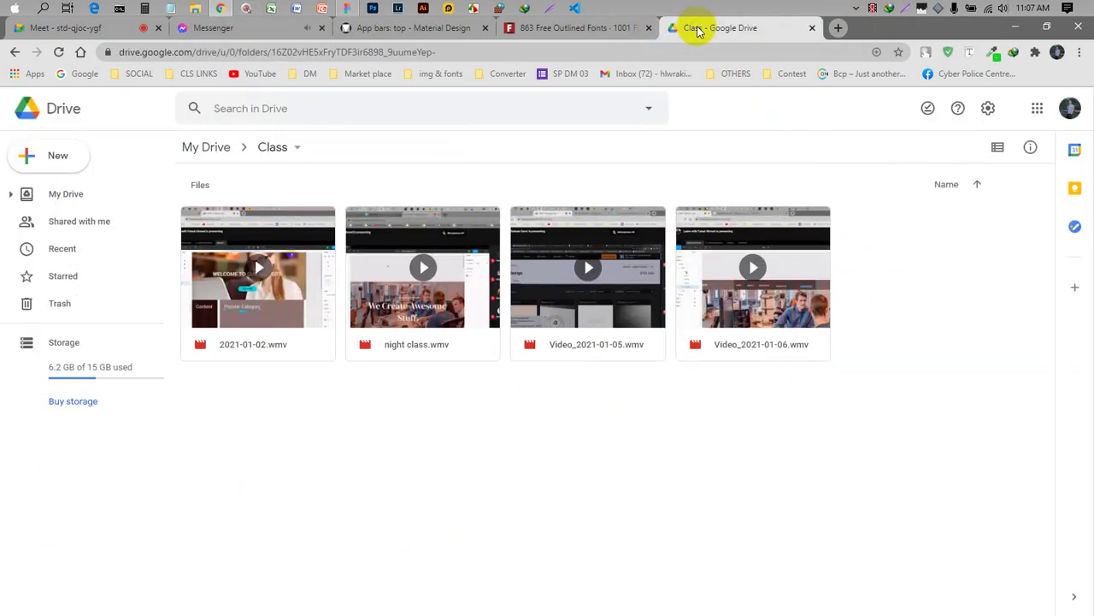
{"action": "left_click_drag", "start_coordinate": [273, 383], "coordinate": [373, 325]}
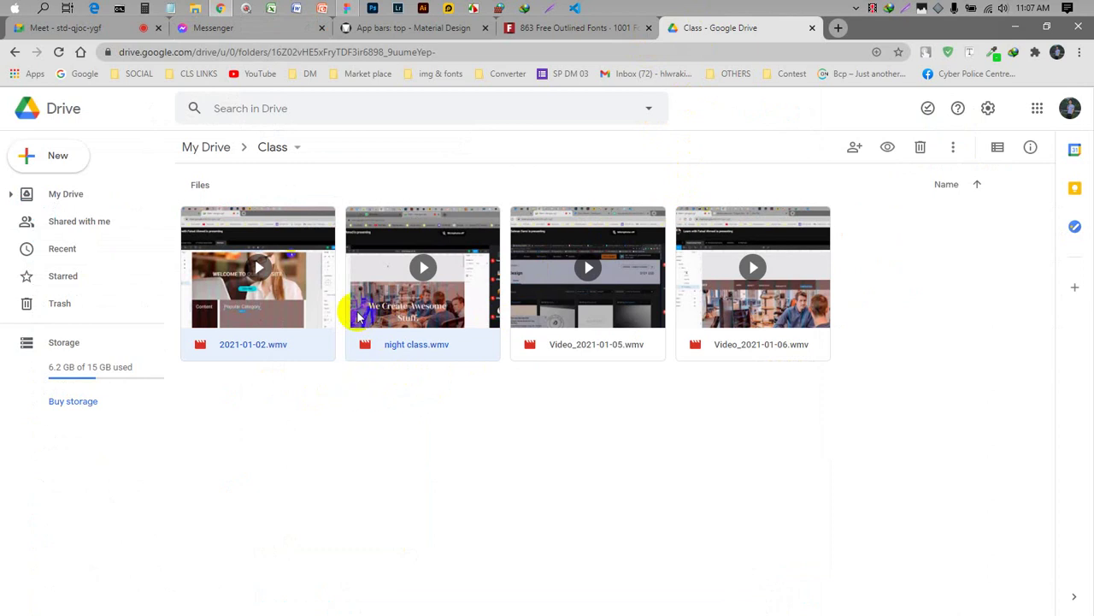
{"action": "right_click", "coordinate": [358, 316]}
{"action": "left_click", "coordinate": [440, 583]}
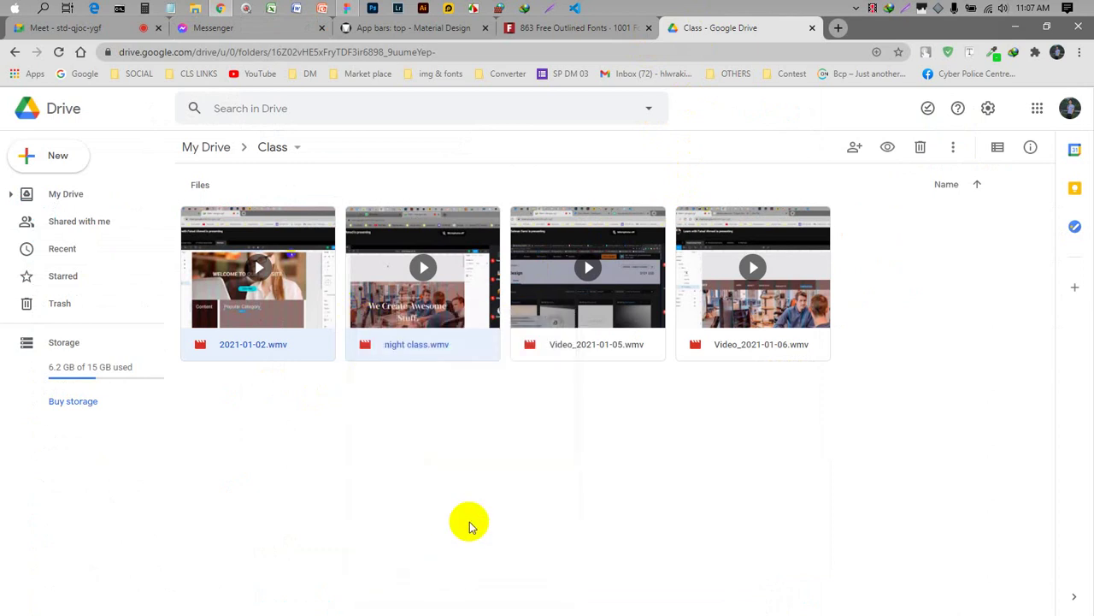
- Move Video_2021-01-06.wmv from the Class folder to the trash and dismiss the notification
{"action": "left_click", "coordinate": [434, 318]}
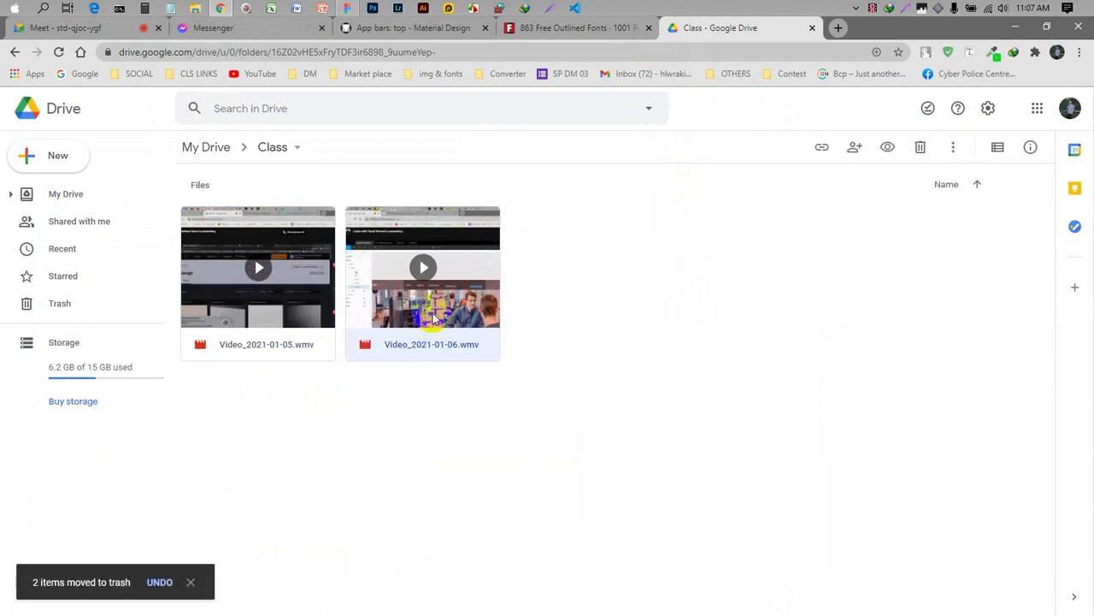
{"action": "right_click", "coordinate": [434, 318]}
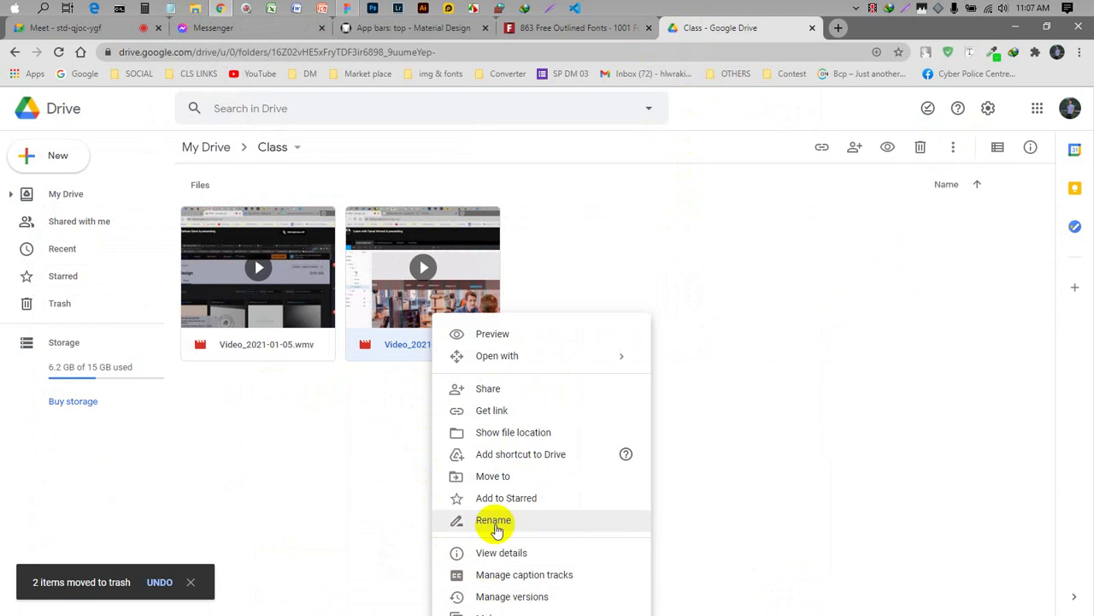
{"action": "left_click", "coordinate": [416, 251]}
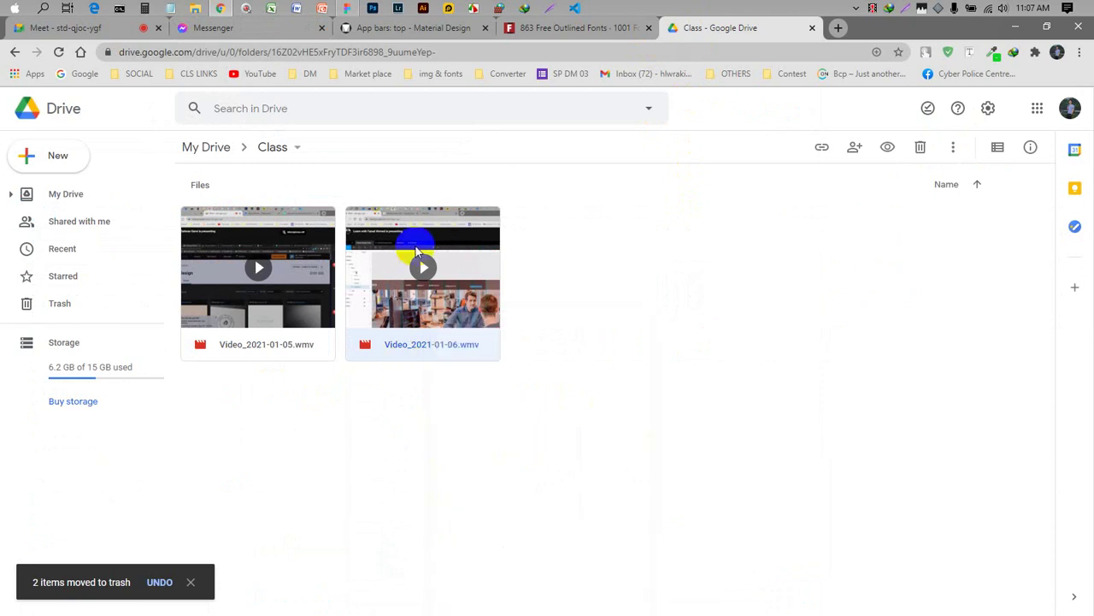
{"action": "right_click", "coordinate": [417, 251]}
{"action": "left_click", "coordinate": [471, 590]}
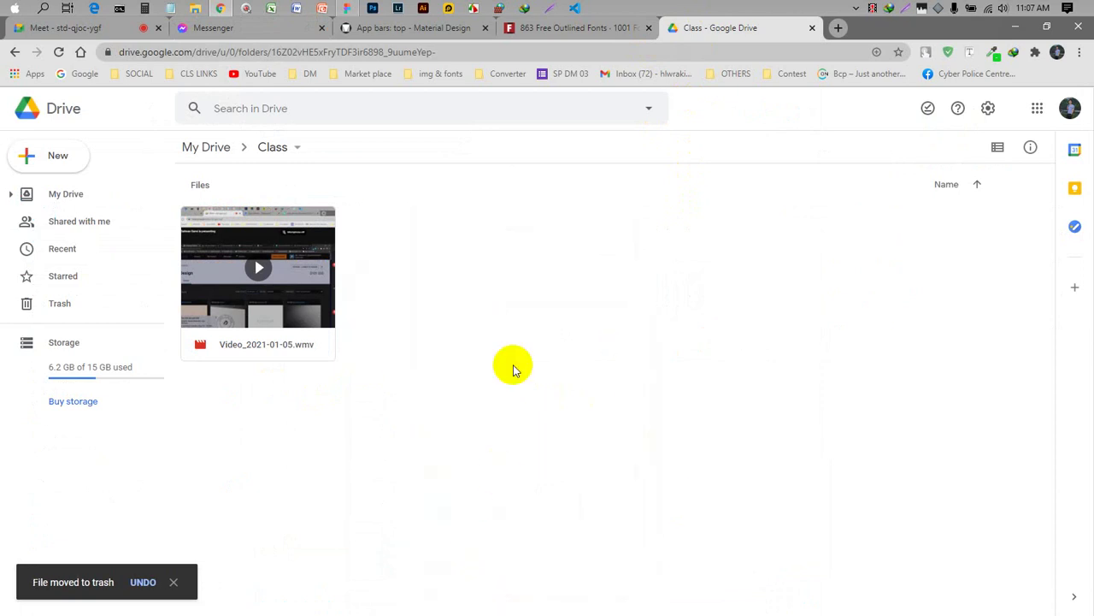
{"action": "left_click", "coordinate": [173, 581]}
- Open a blank browser tab and switch back to the Google Meet call
{"action": "left_click", "coordinate": [874, 8]}
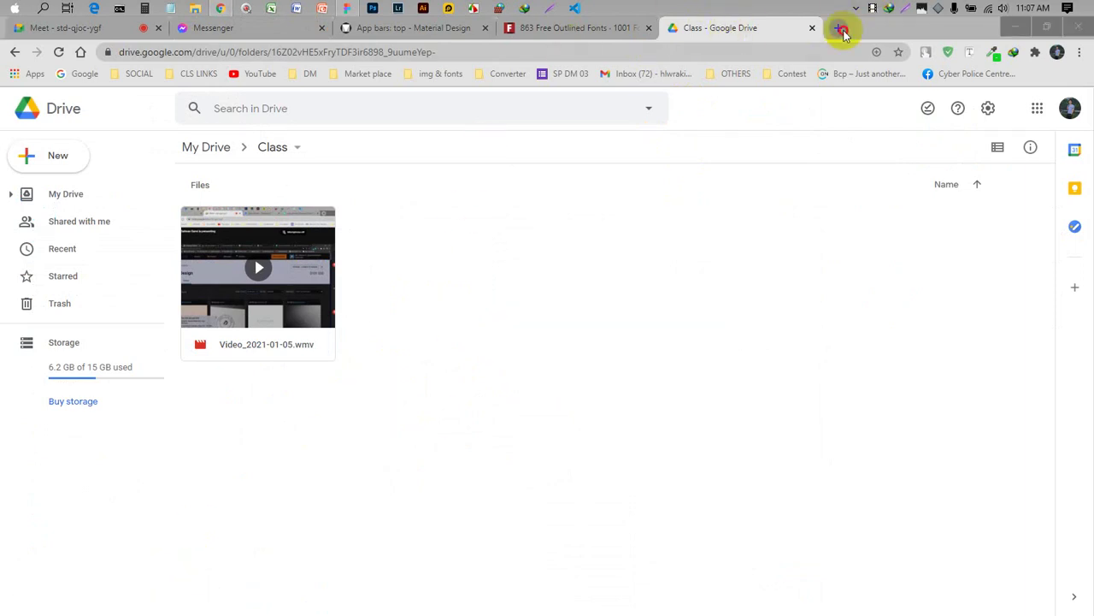
{"action": "left_click", "coordinate": [842, 28]}
{"action": "left_click", "coordinate": [110, 33]}
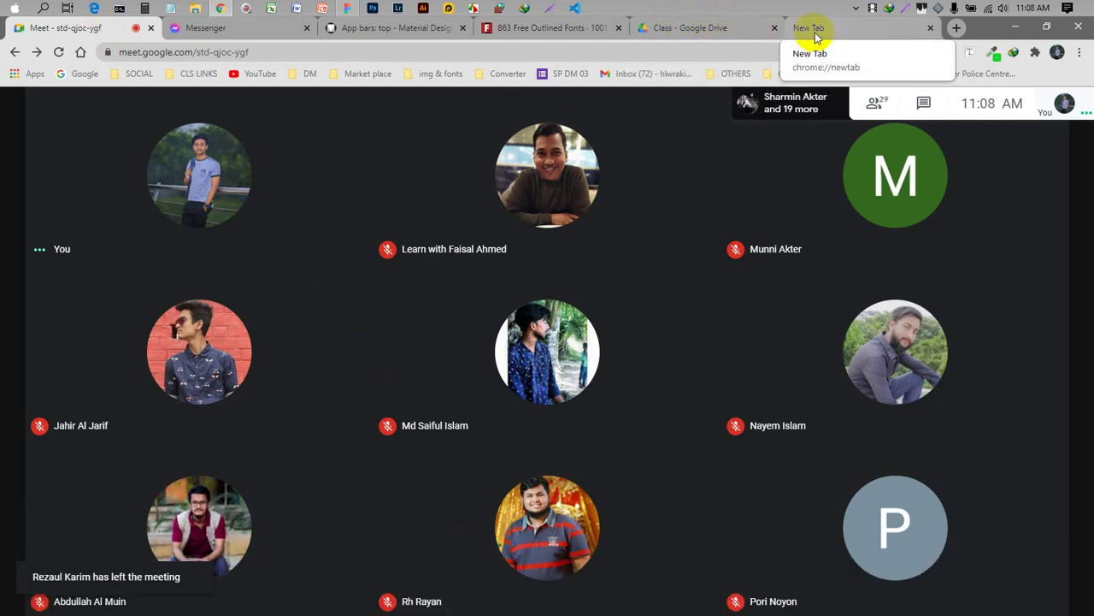
- Look through the list of people in the call, close the meeting details and return to the Class folder in Google Drive
{"action": "left_click", "coordinate": [873, 106]}
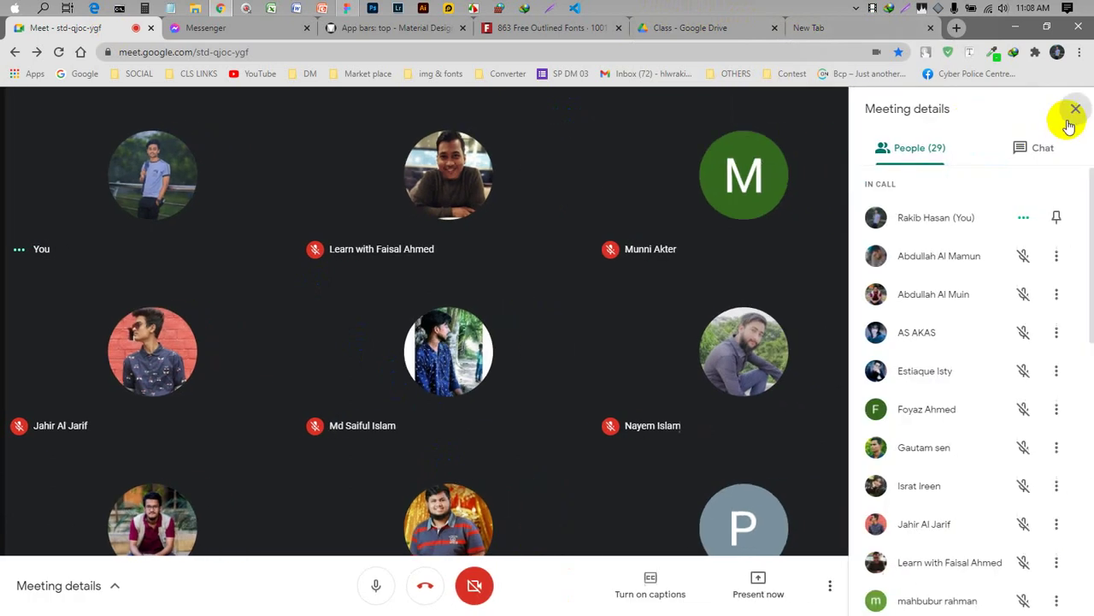
{"action": "scroll", "coordinate": [992, 288], "scroll_direction": "down", "scroll_amount": 7}
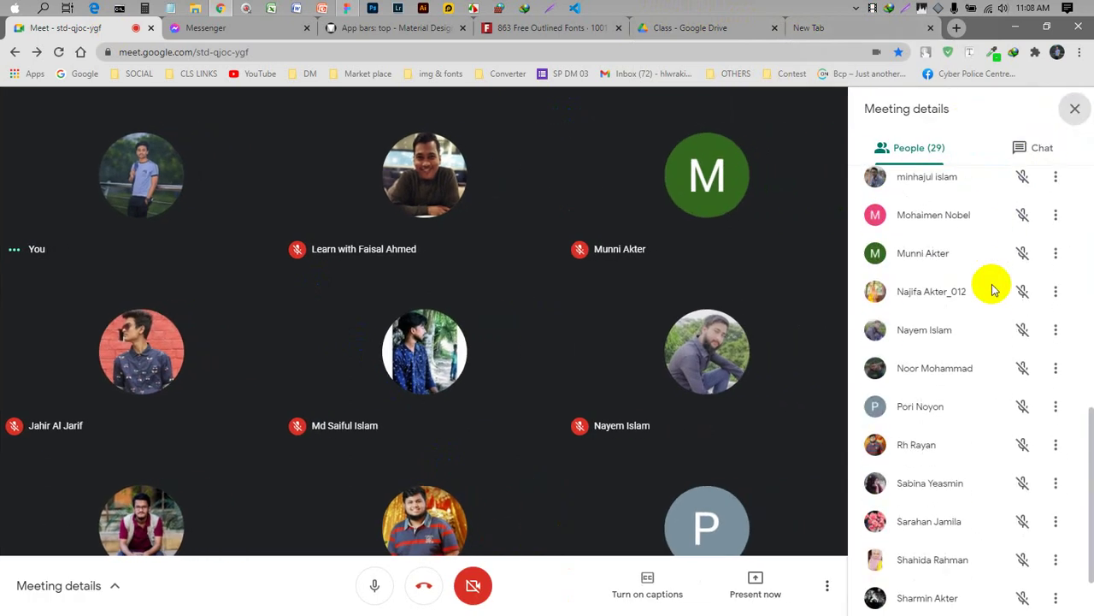
{"action": "scroll", "coordinate": [992, 288], "scroll_direction": "up", "scroll_amount": 7}
{"action": "left_click", "coordinate": [1074, 109]}
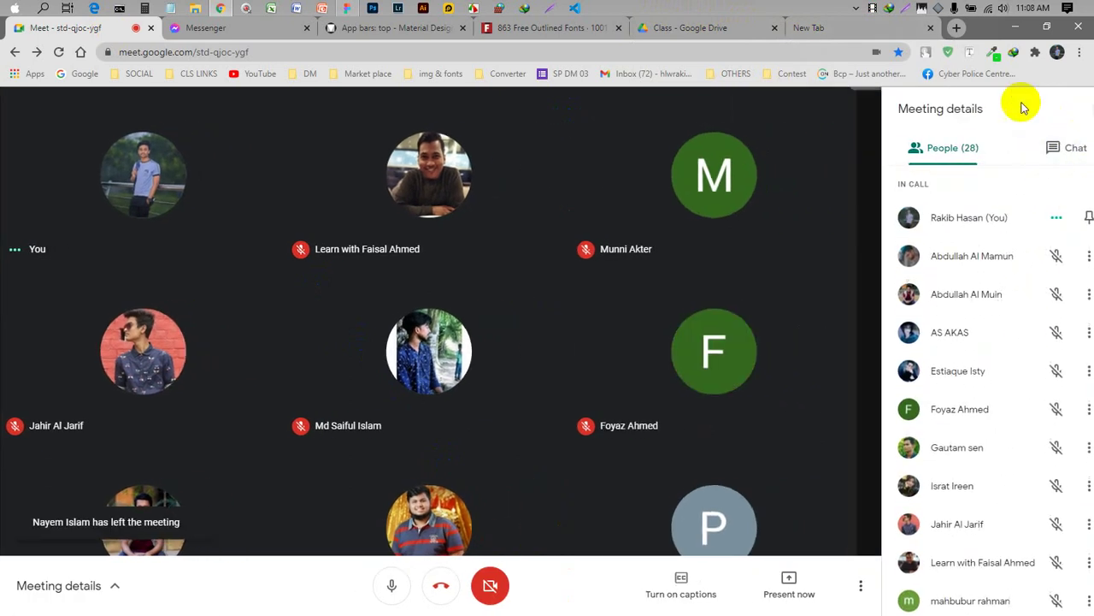
{"action": "left_click", "coordinate": [717, 30]}
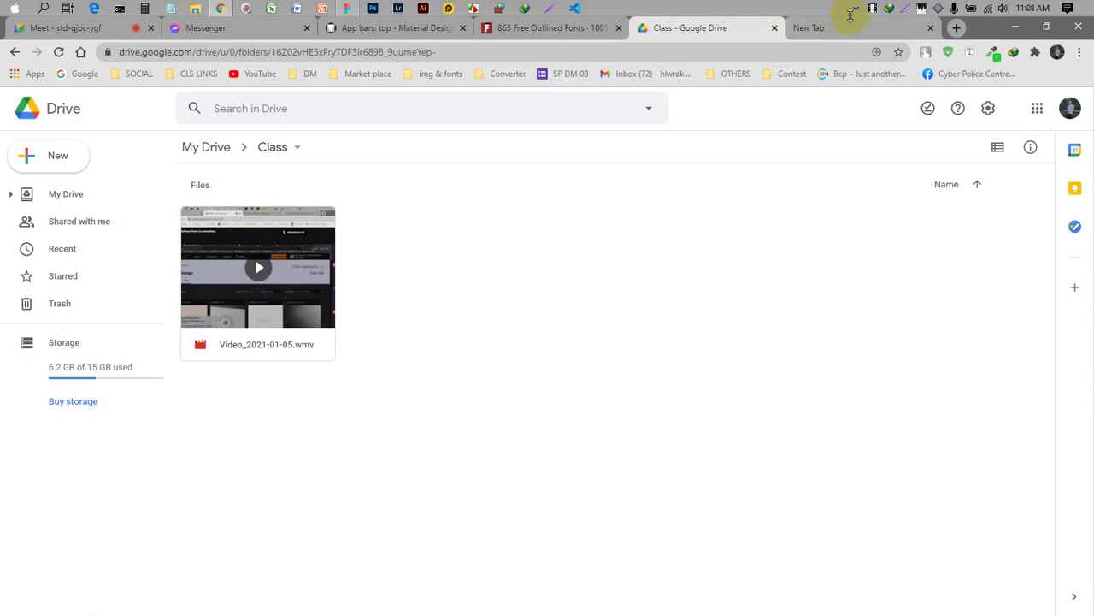